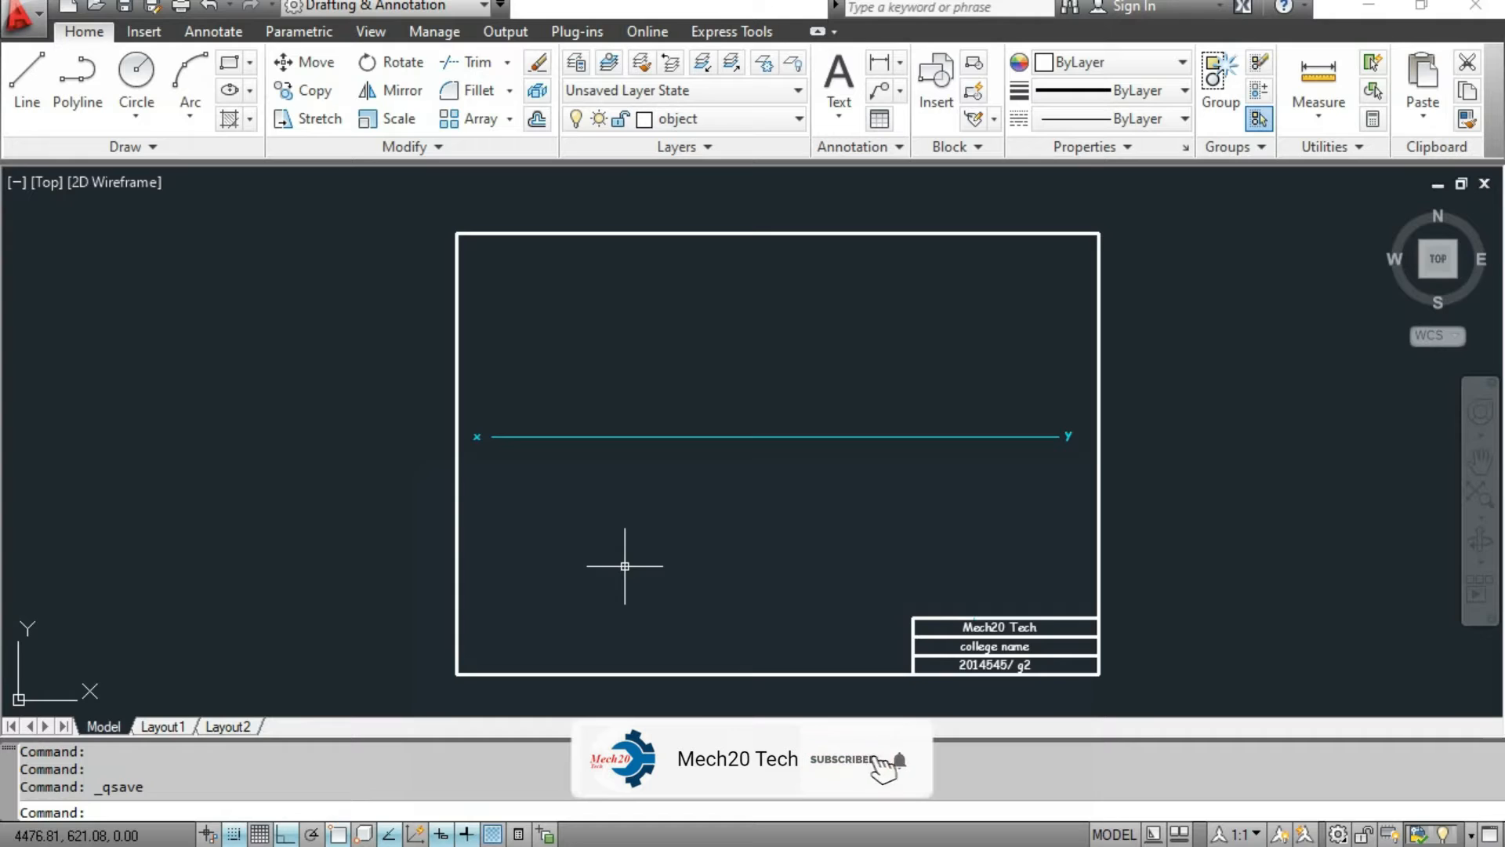
key(Escape)
key(Escape)
key(Escape)
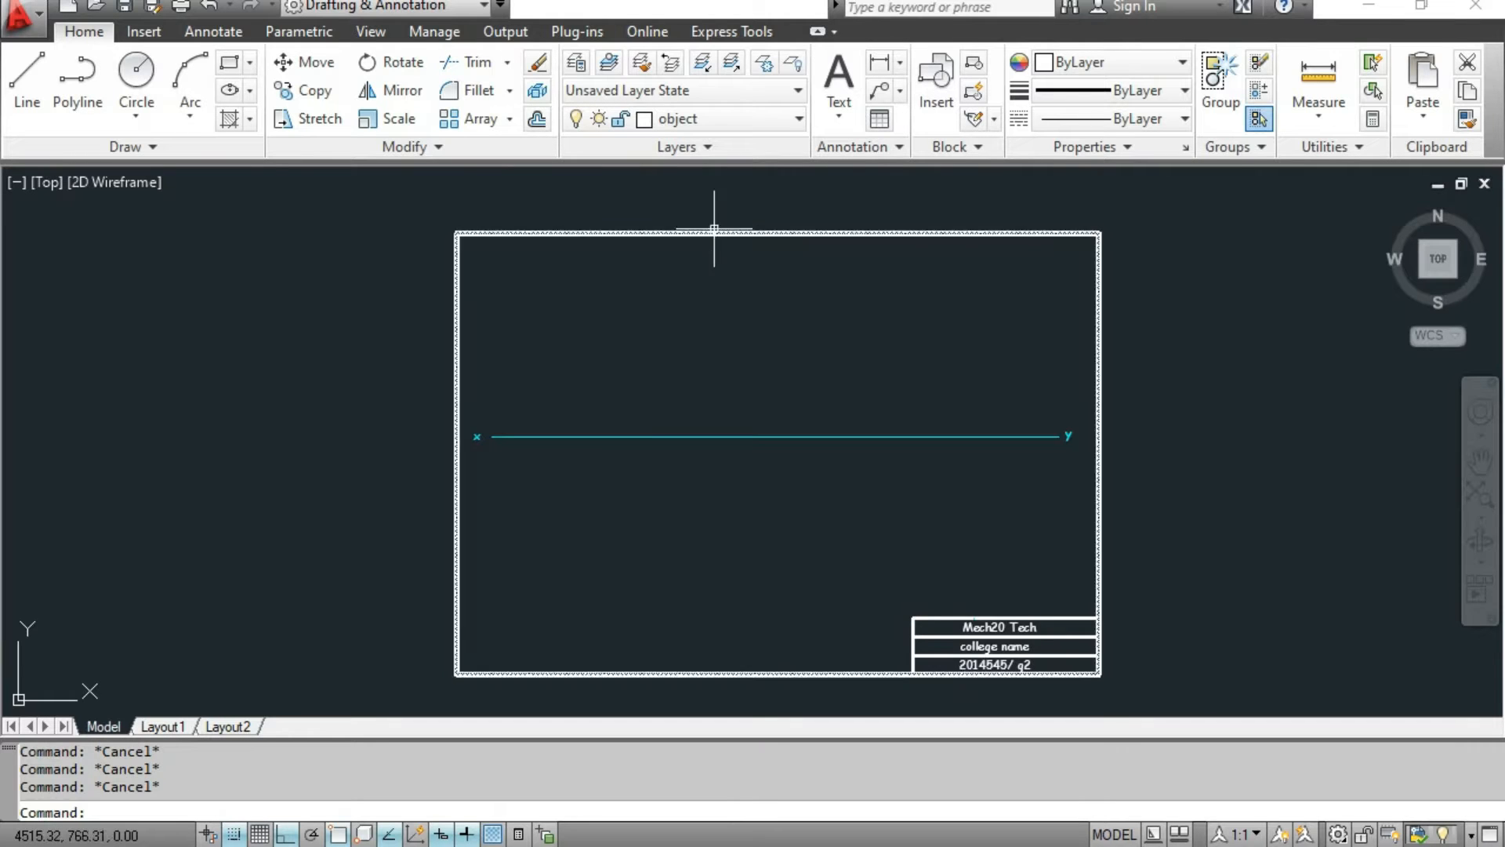
click(768, 119)
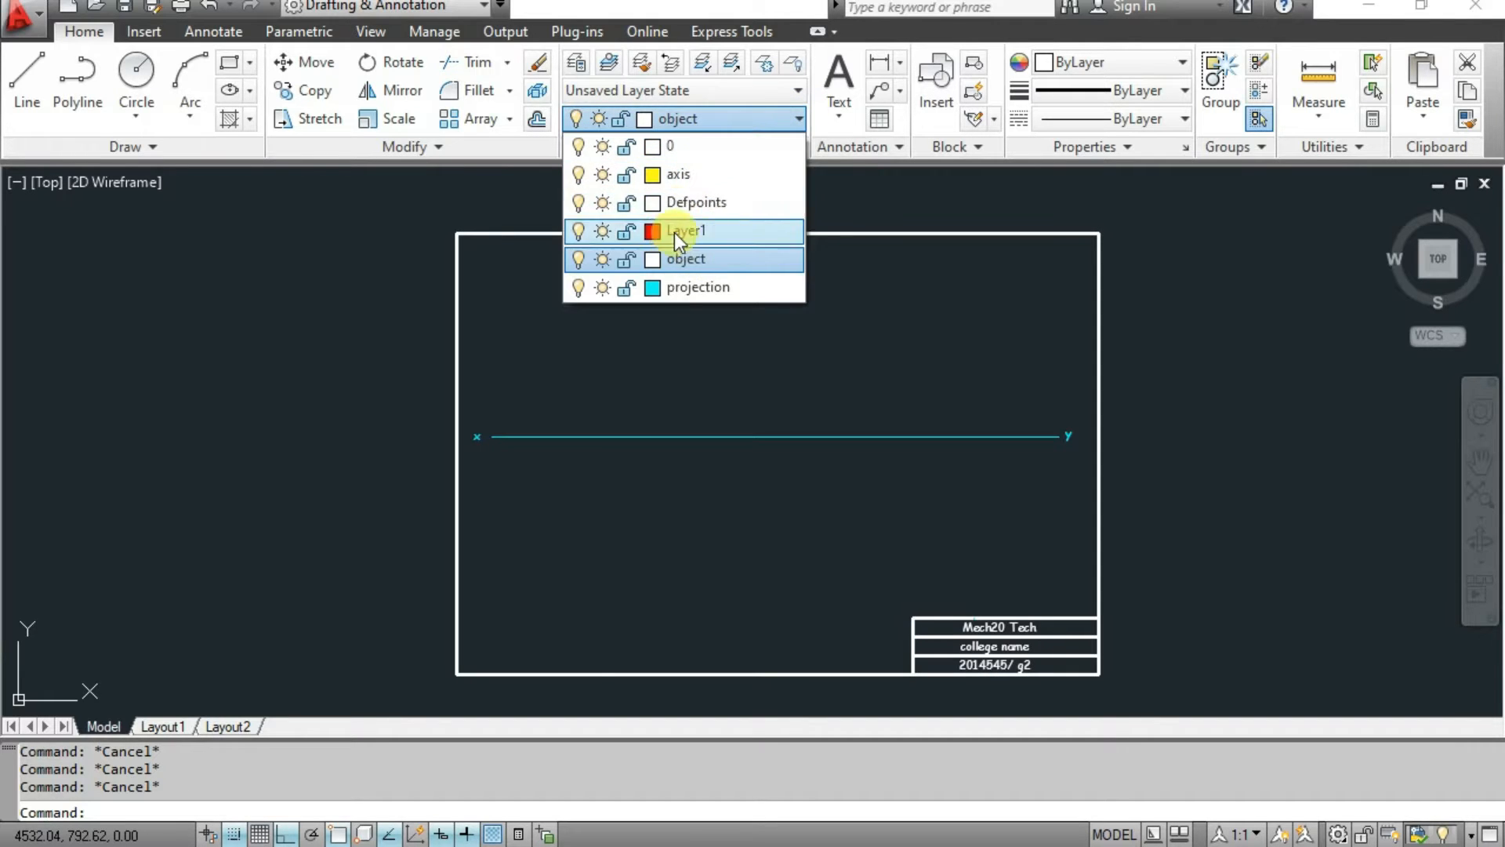
click(699, 350)
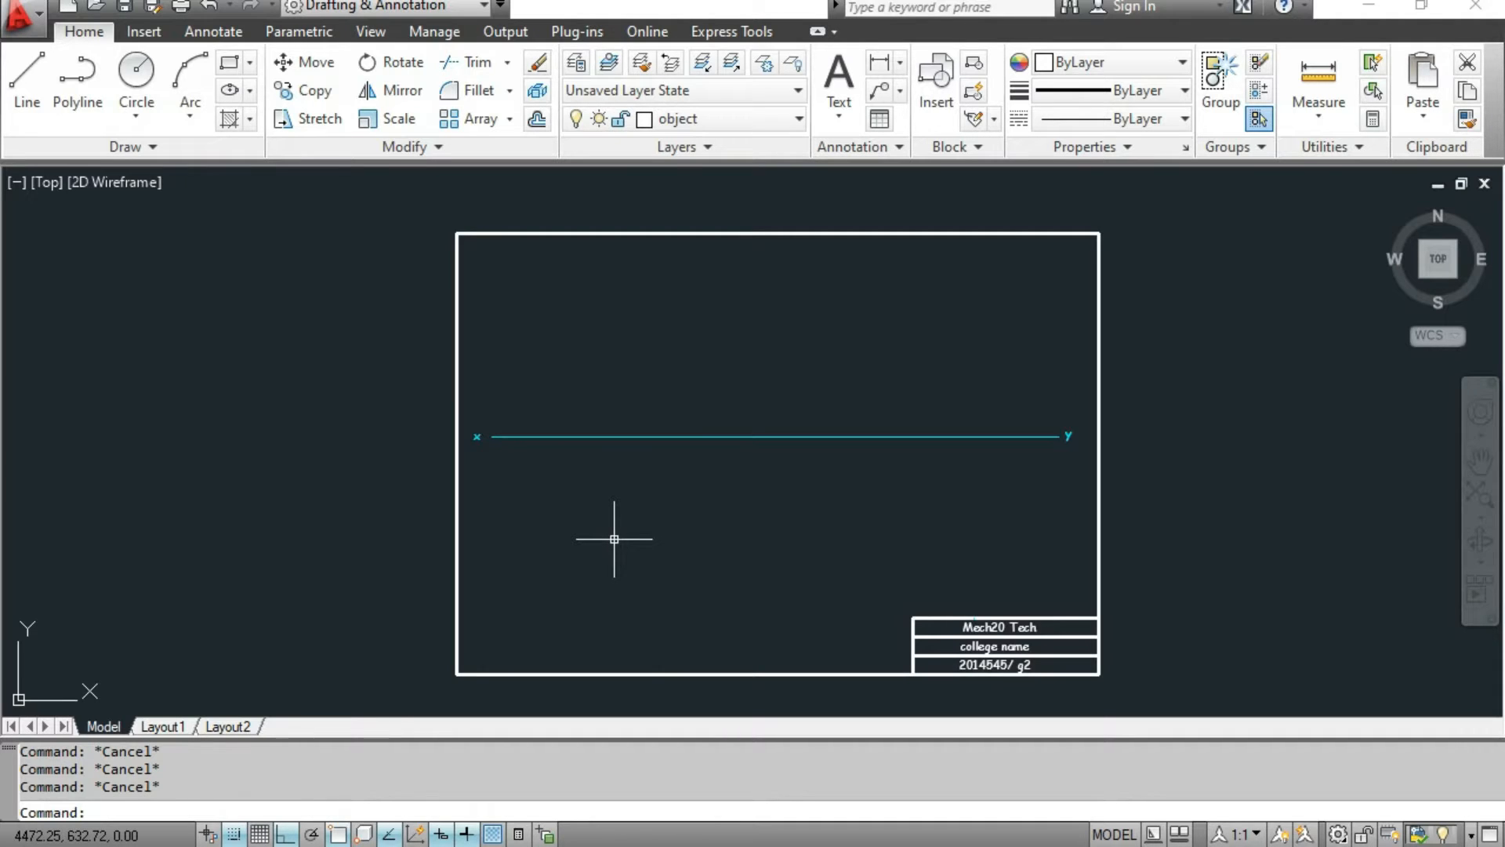
Draw a five-sided polygon by its edge below the xy line, with a horizontal base edge 25 long.
text(polygon)
key(Return)
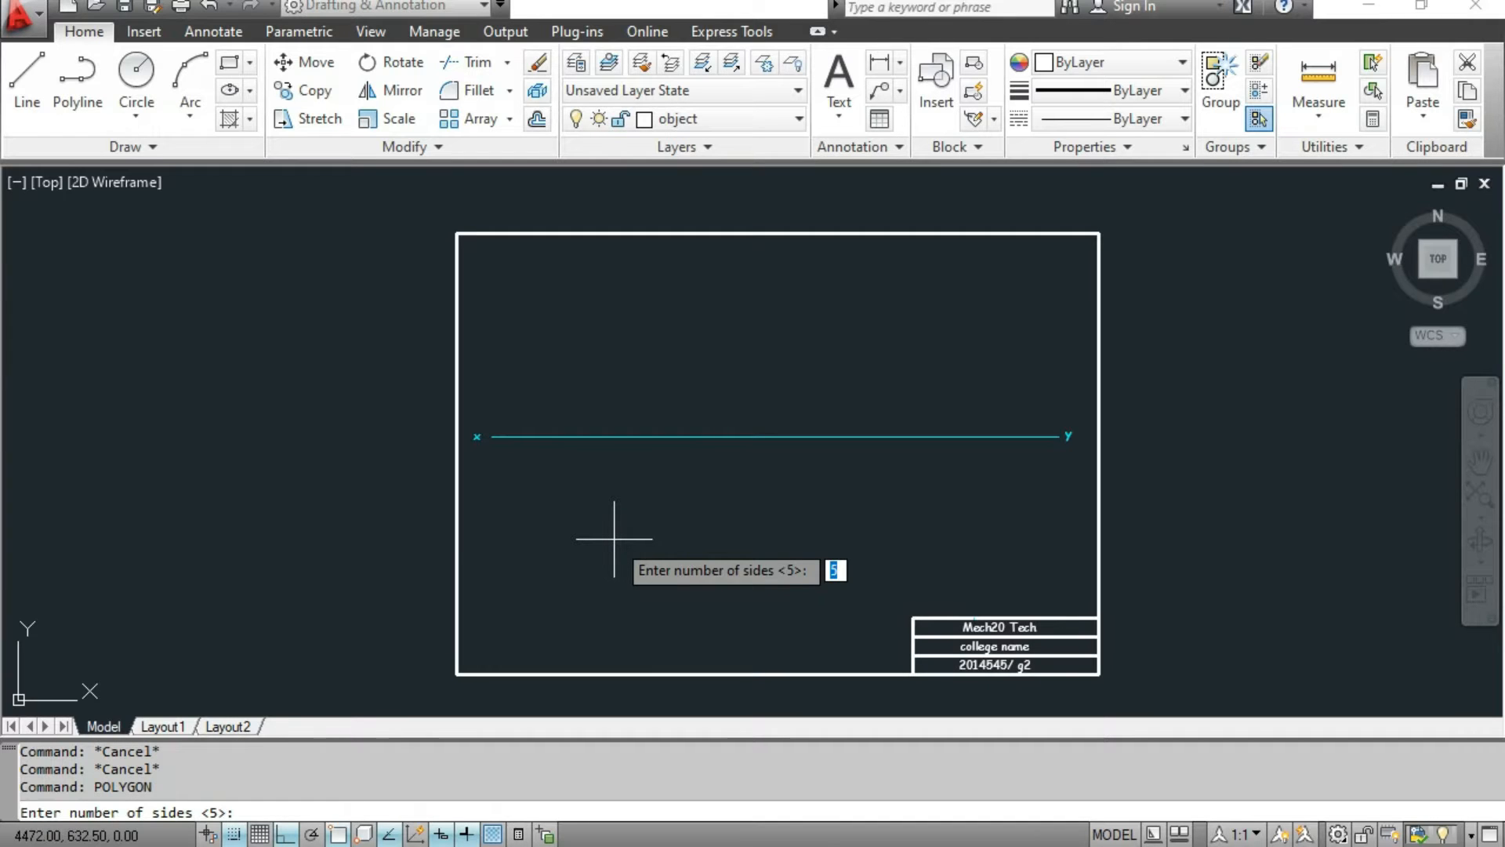
key(Return)
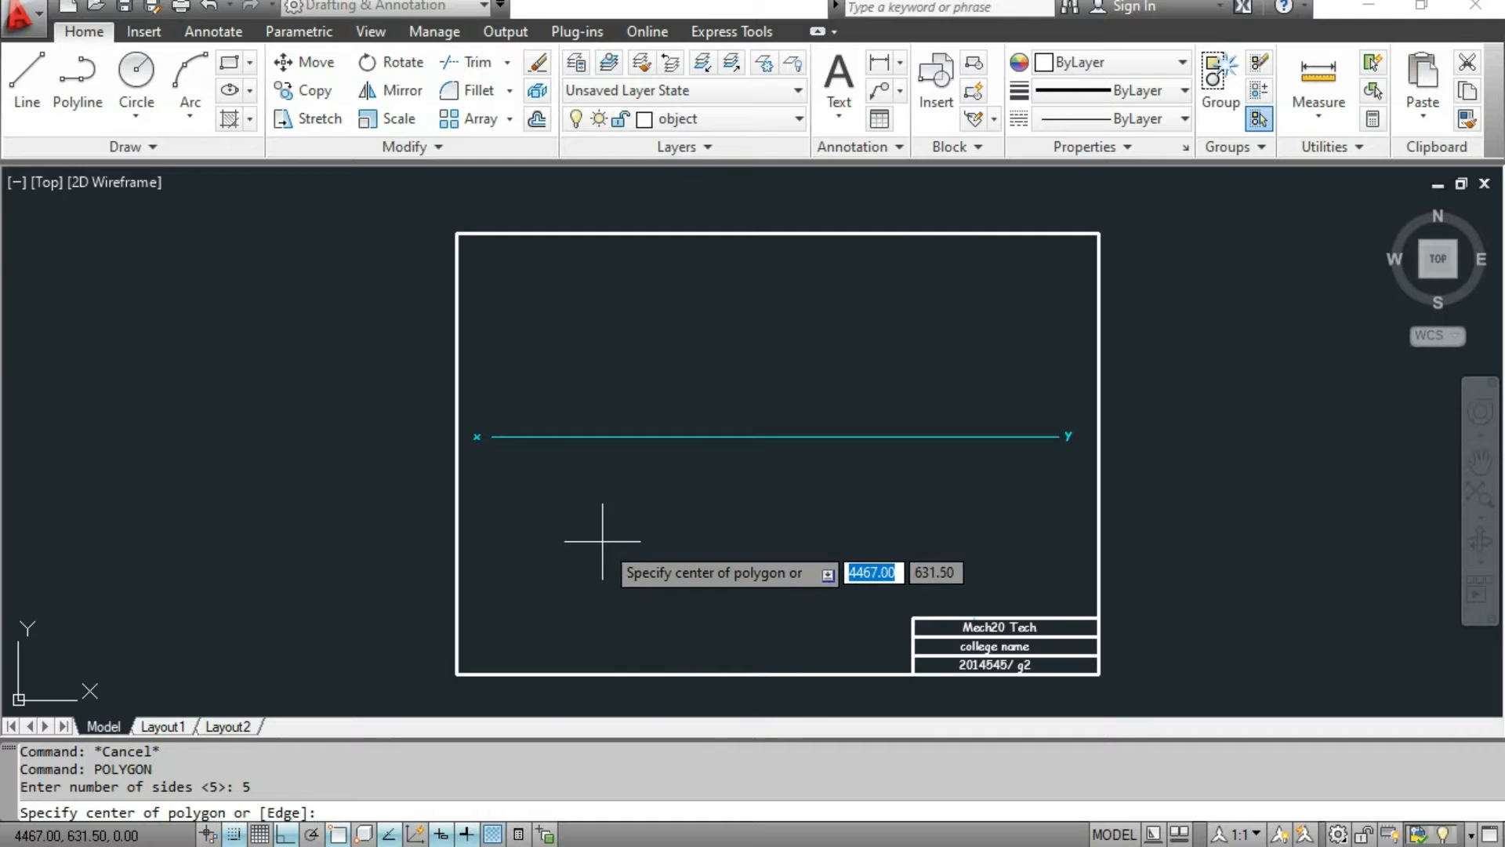
right_click(559, 513)
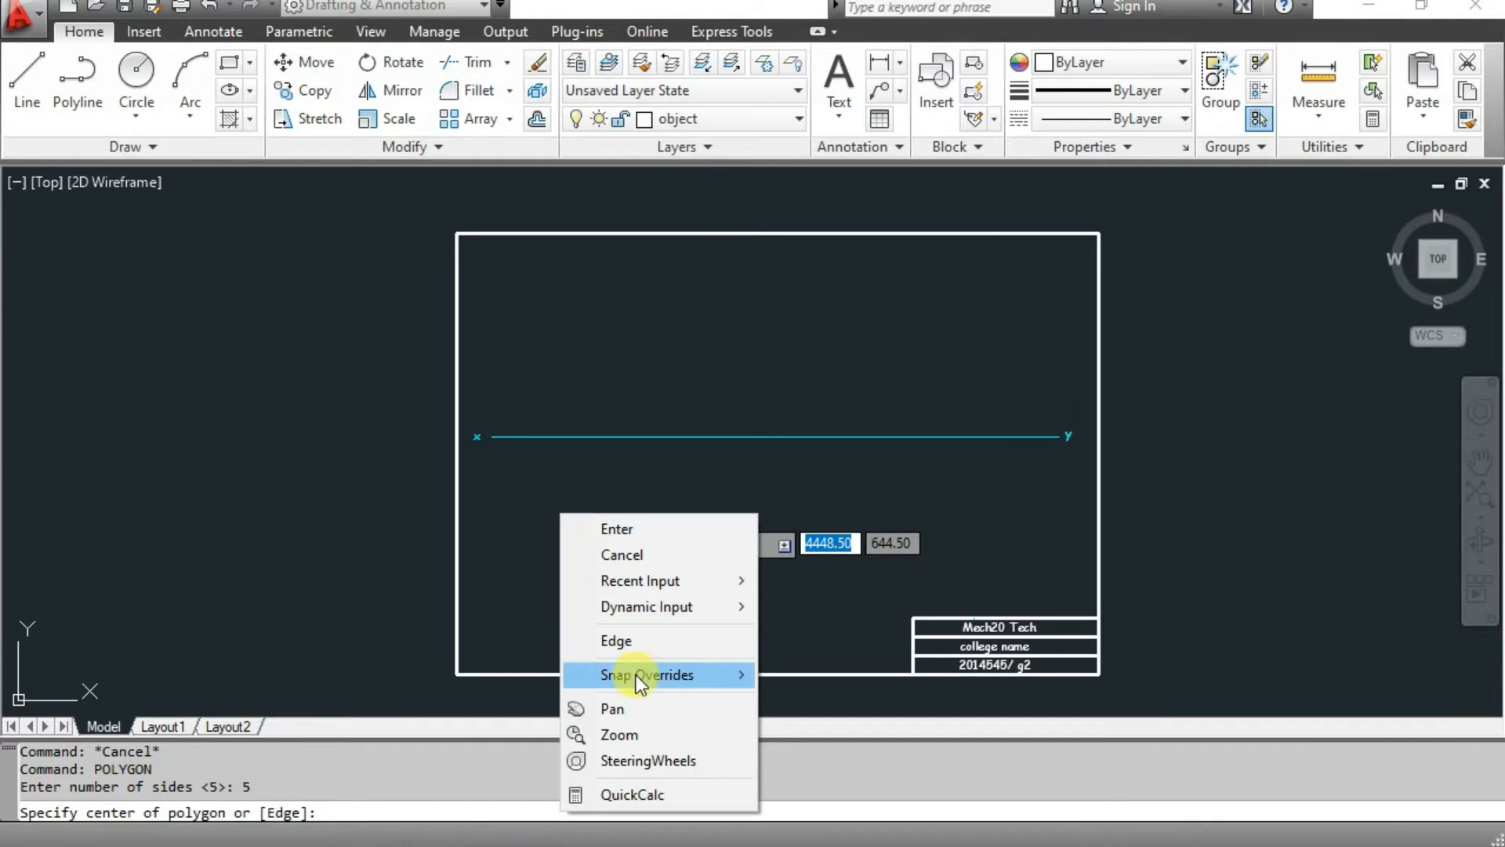
mouse_move(655, 676)
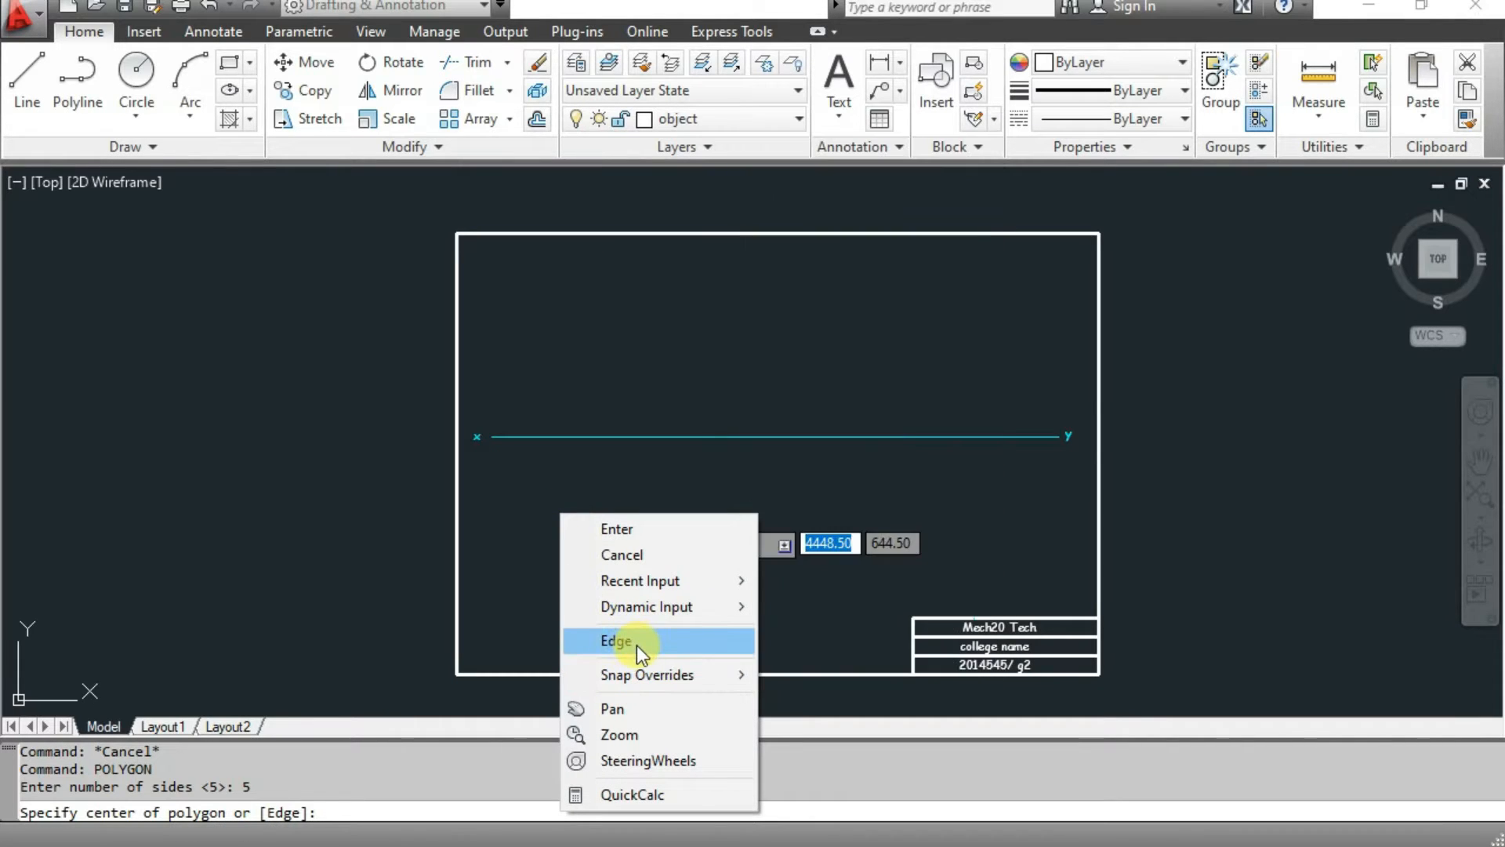
click(636, 646)
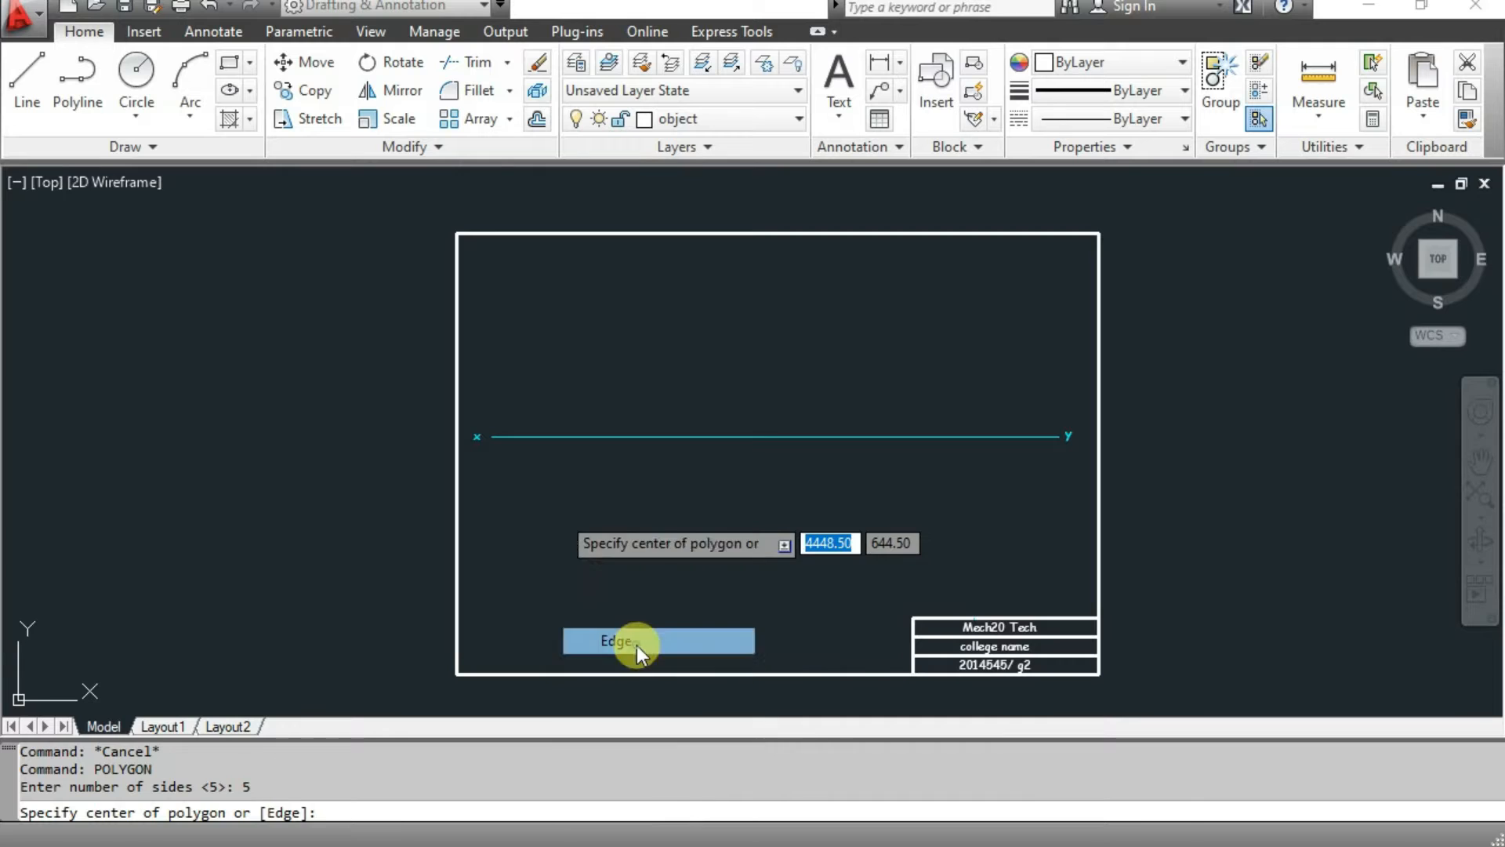
click(578, 593)
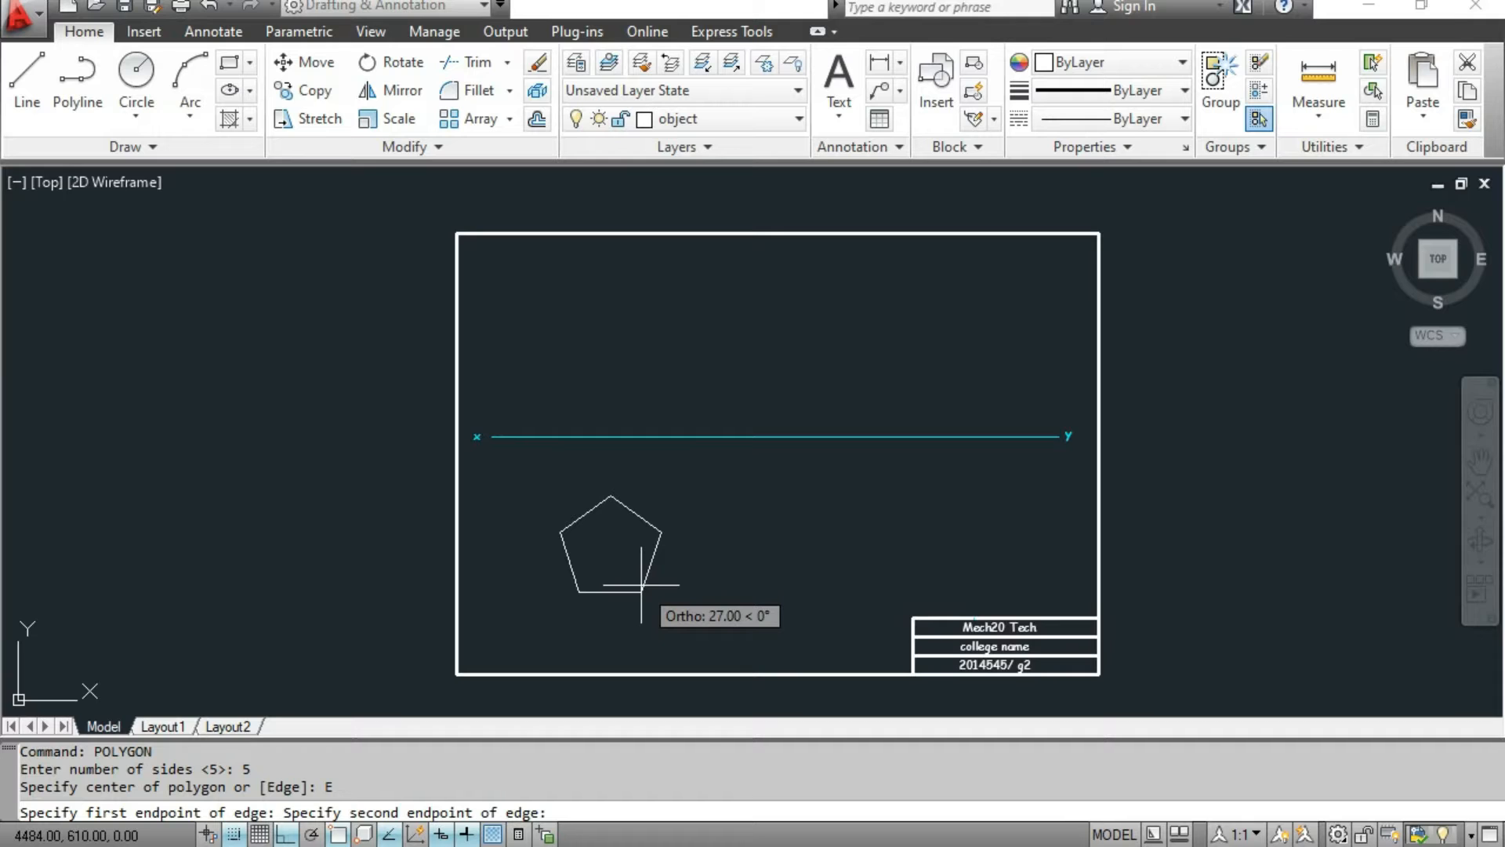
text(2)
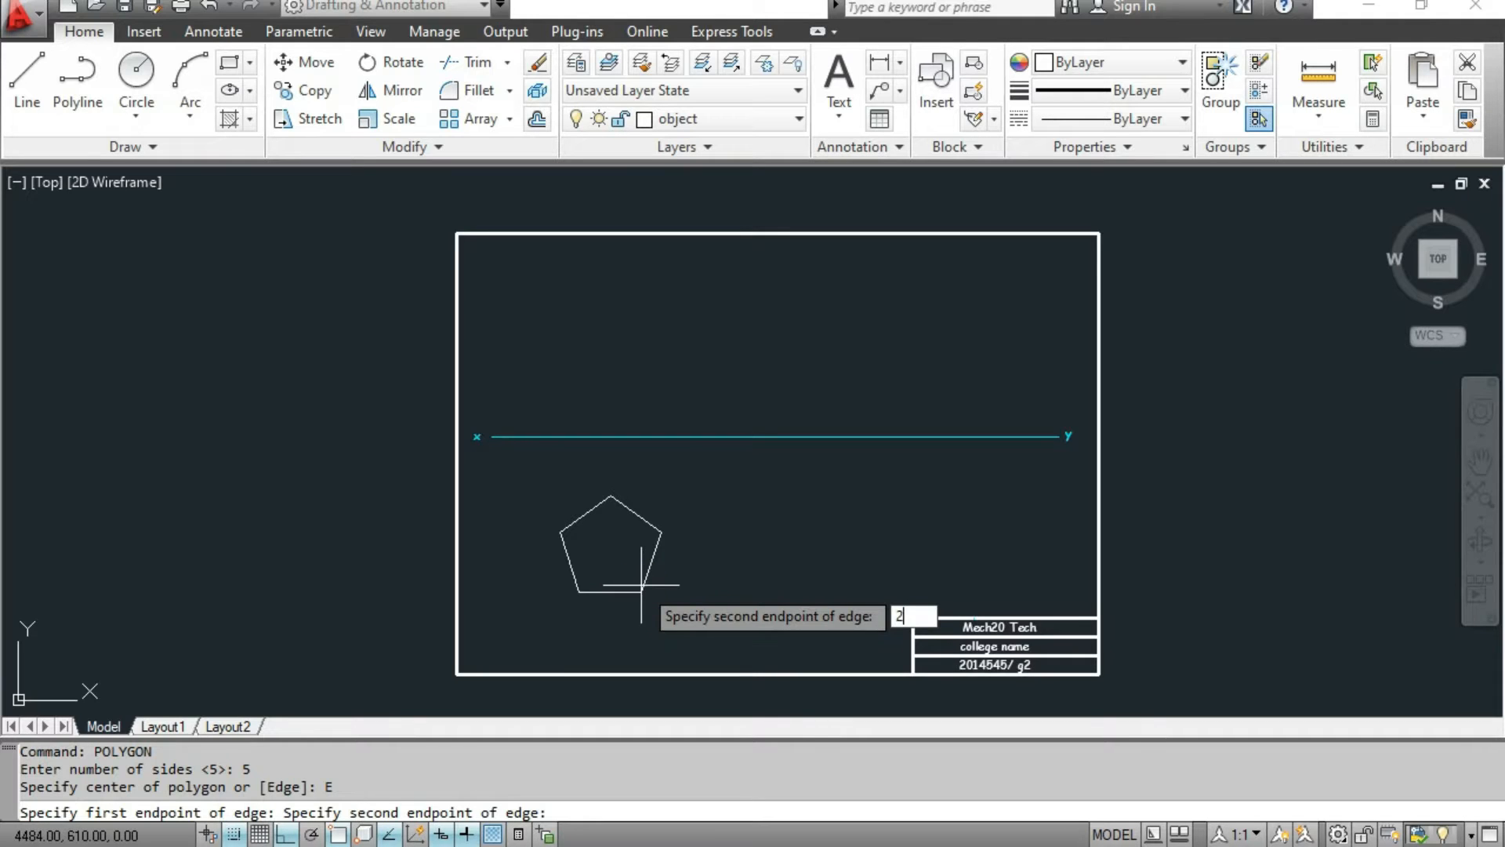
text(8)
key(BackSpace)
text(5)
key(Return)
scroll(687, 586, up, 4)
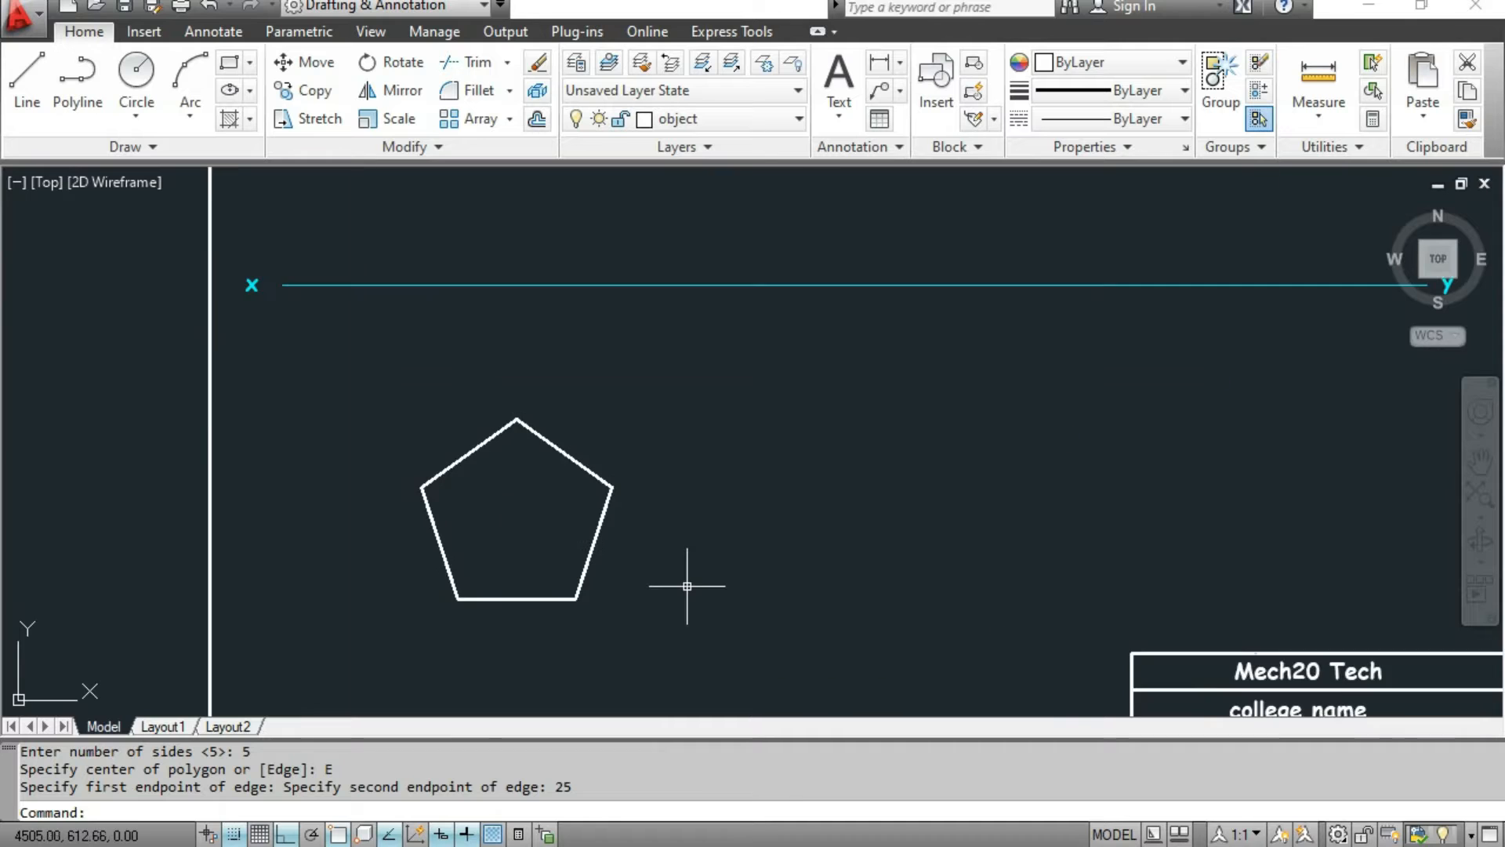
scroll(682, 584, down, 4)
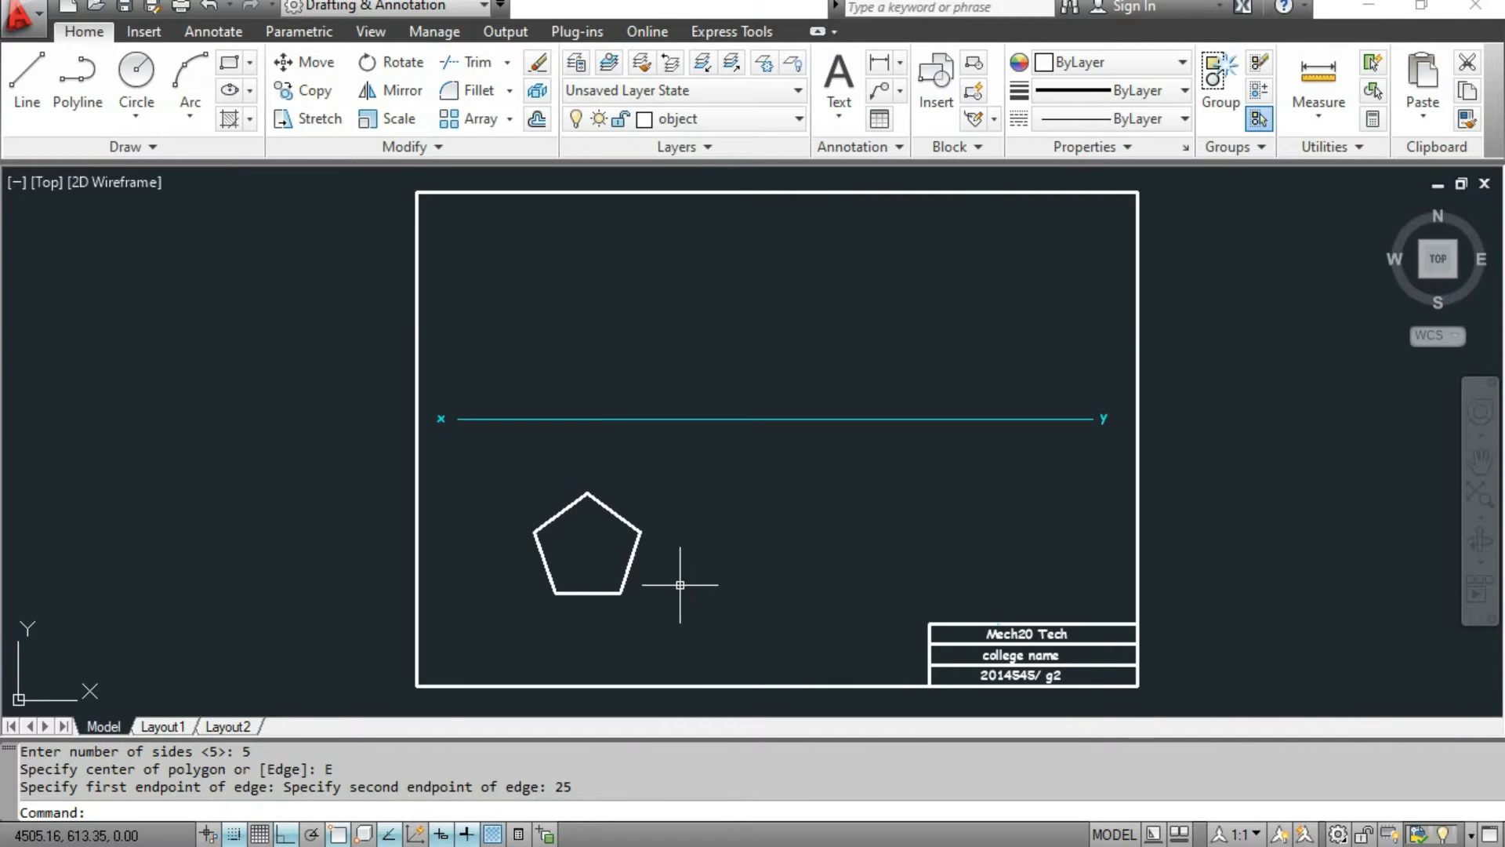
Move the pentagon horizontally to the left, closer to the sheet's left border.
click(630, 569)
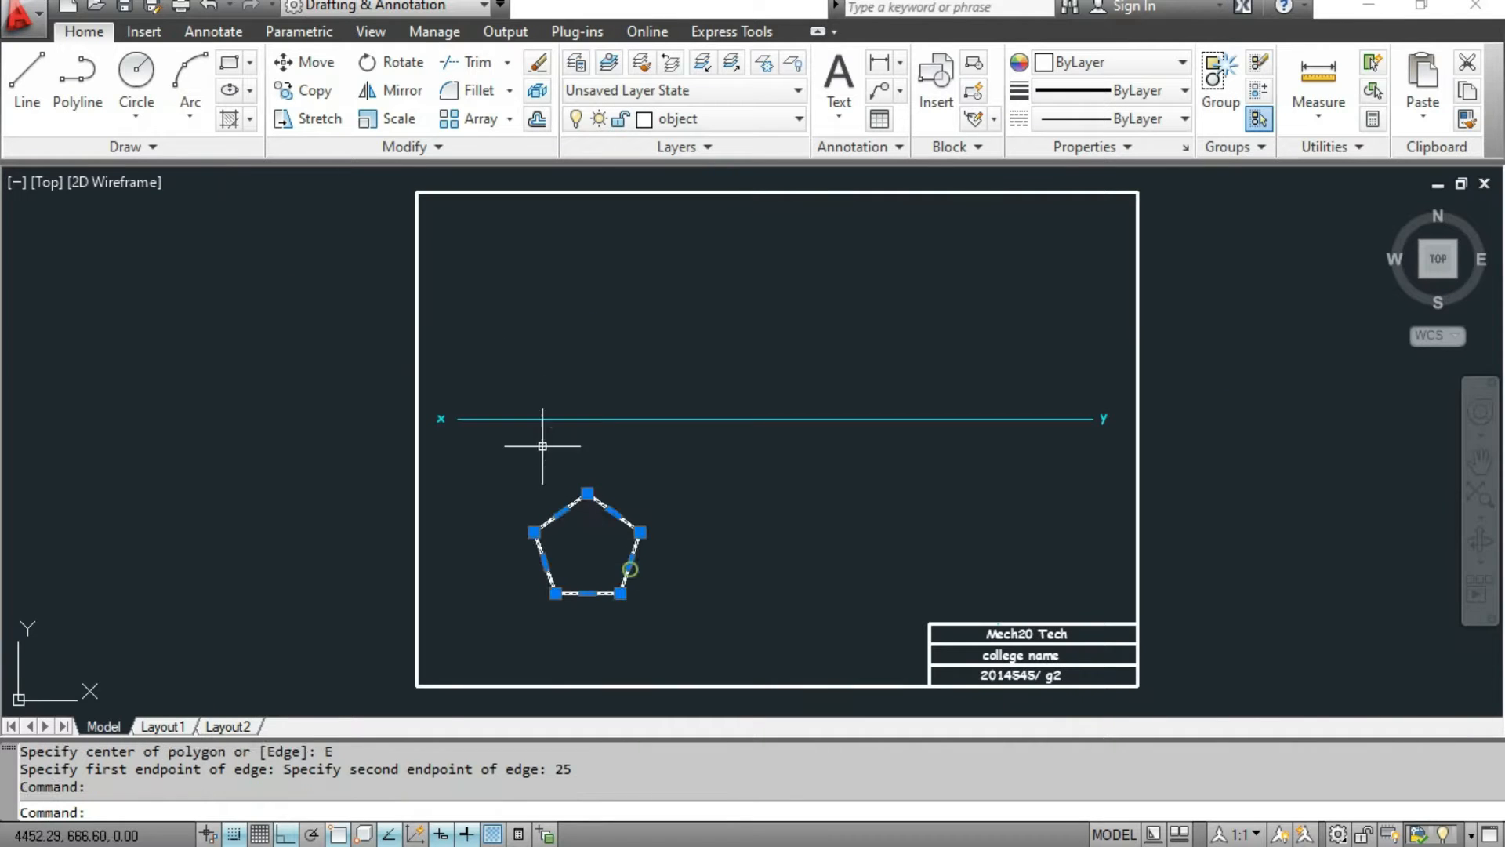
click(302, 62)
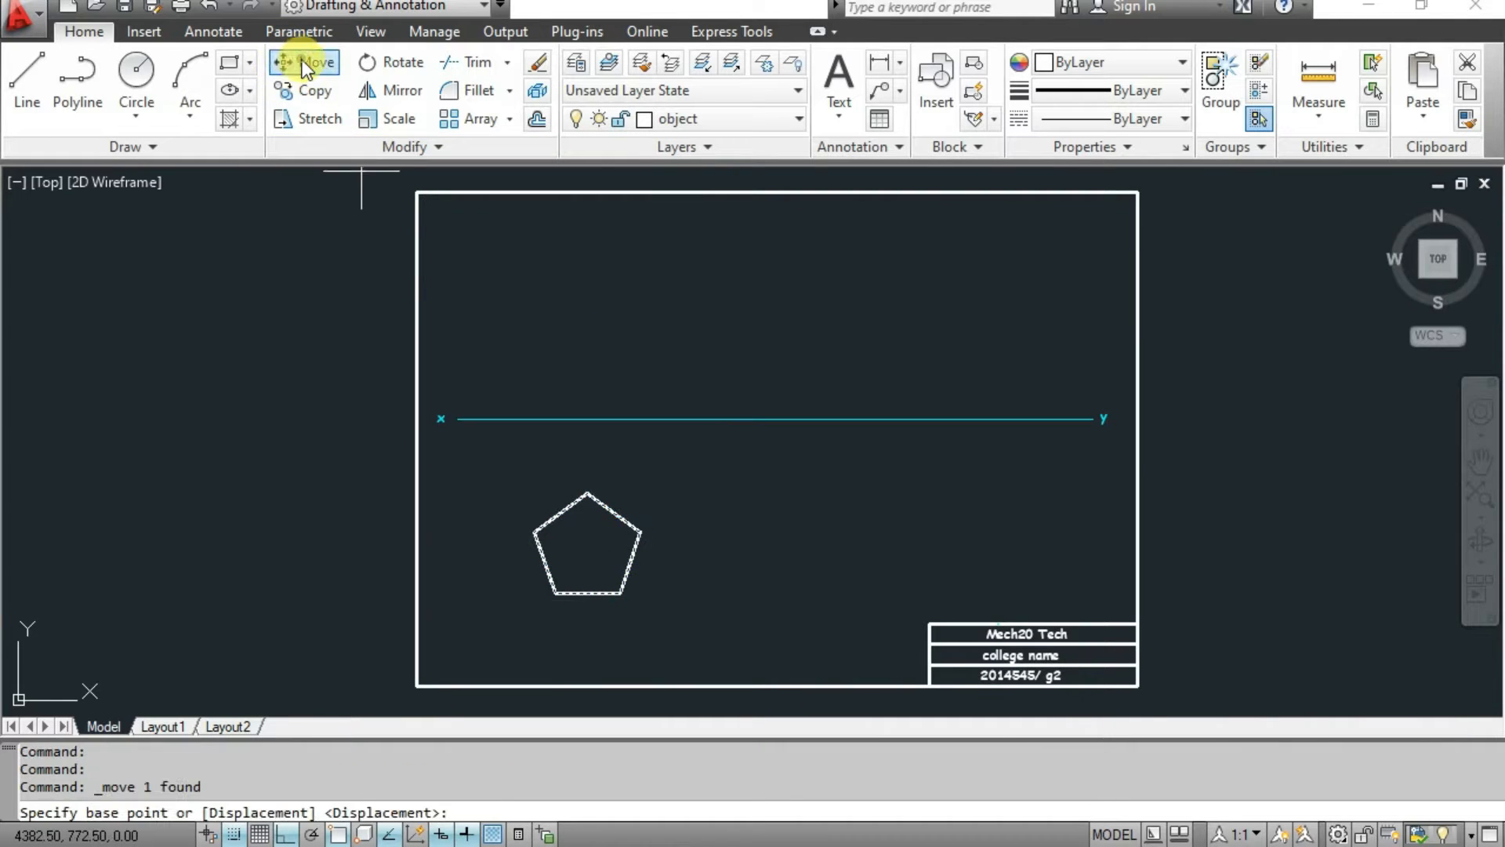
click(627, 569)
key(Escape)
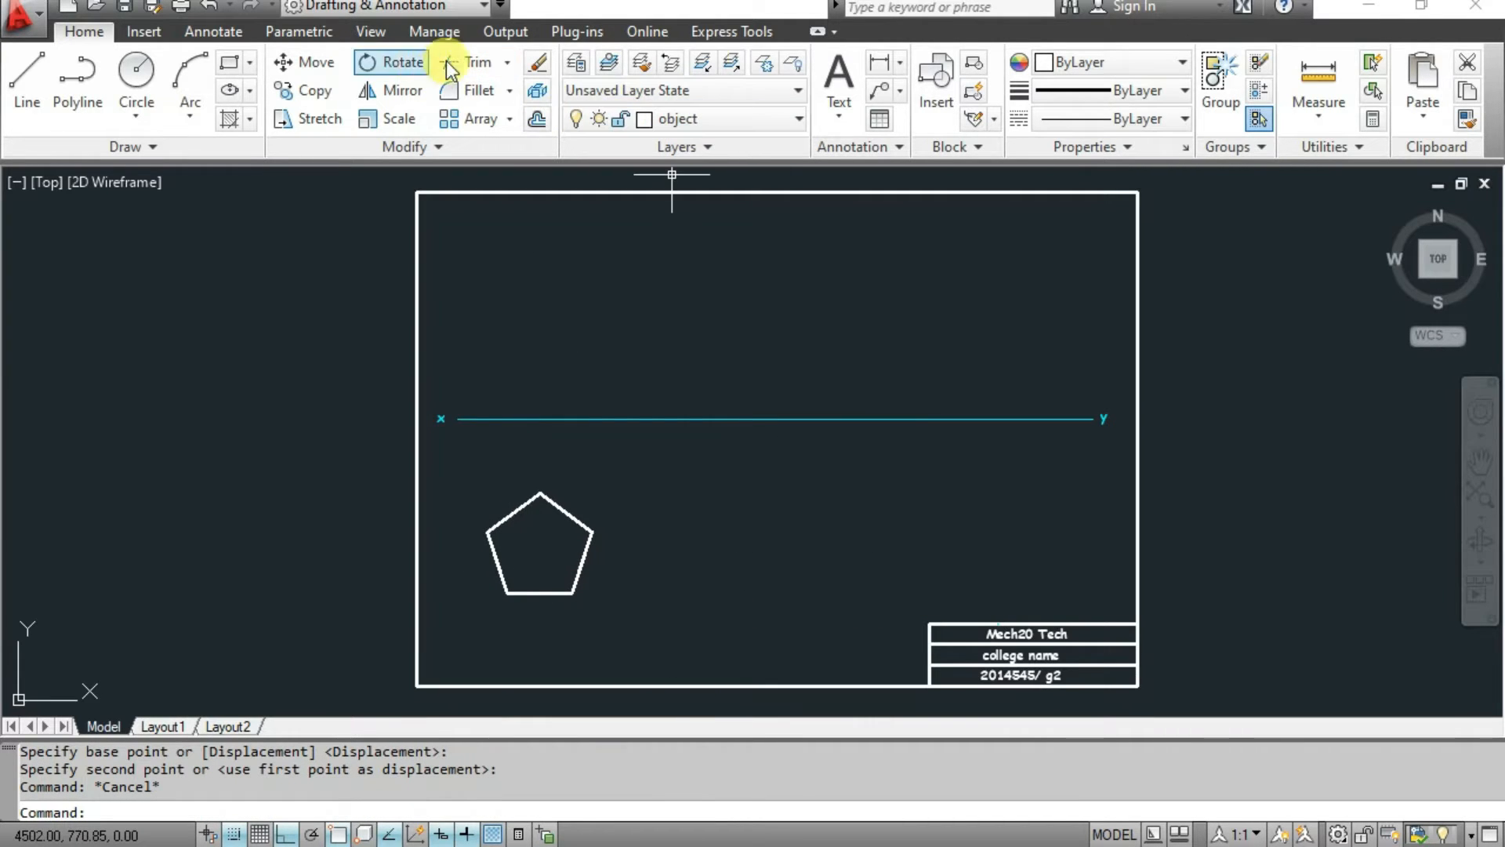
Add the text label a(1) beside the pentagon's left vertex.
click(834, 72)
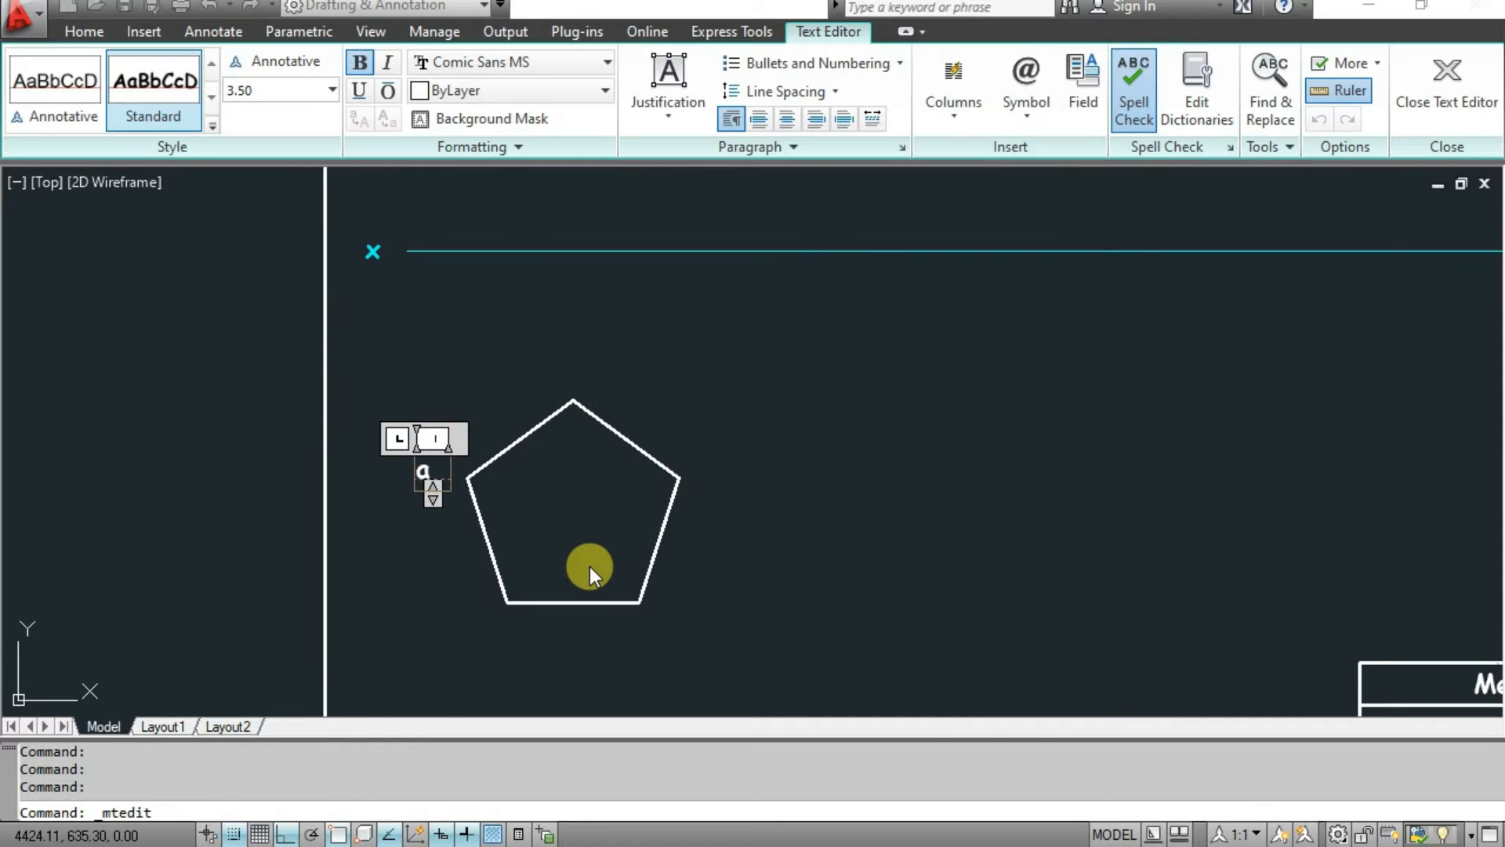
text(a())
key(Left)
text(1)
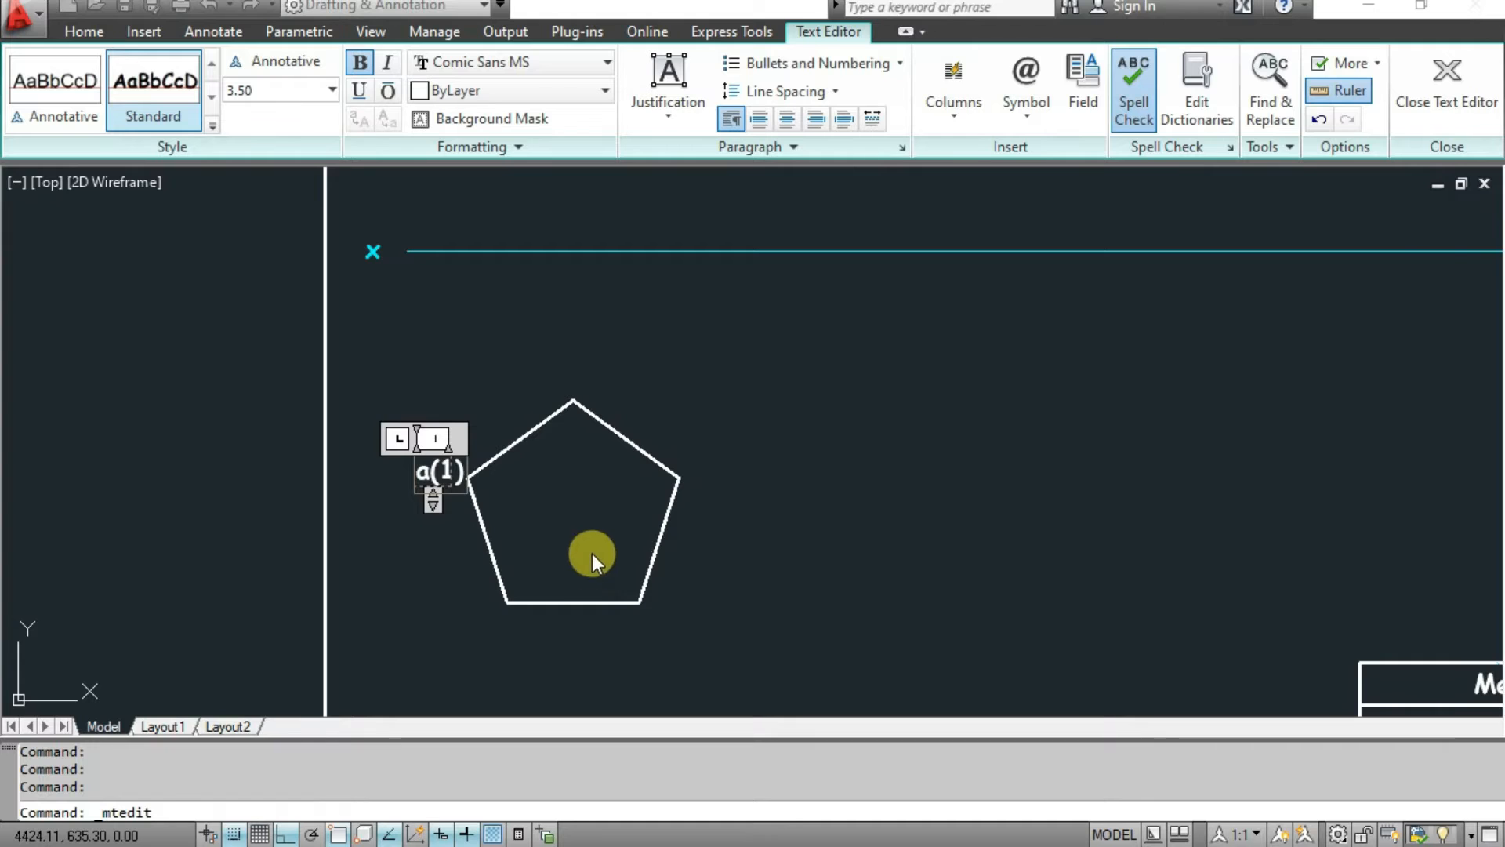
click(591, 553)
Add the text label b(2) below the pentagon's lower-left vertex.
click(843, 72)
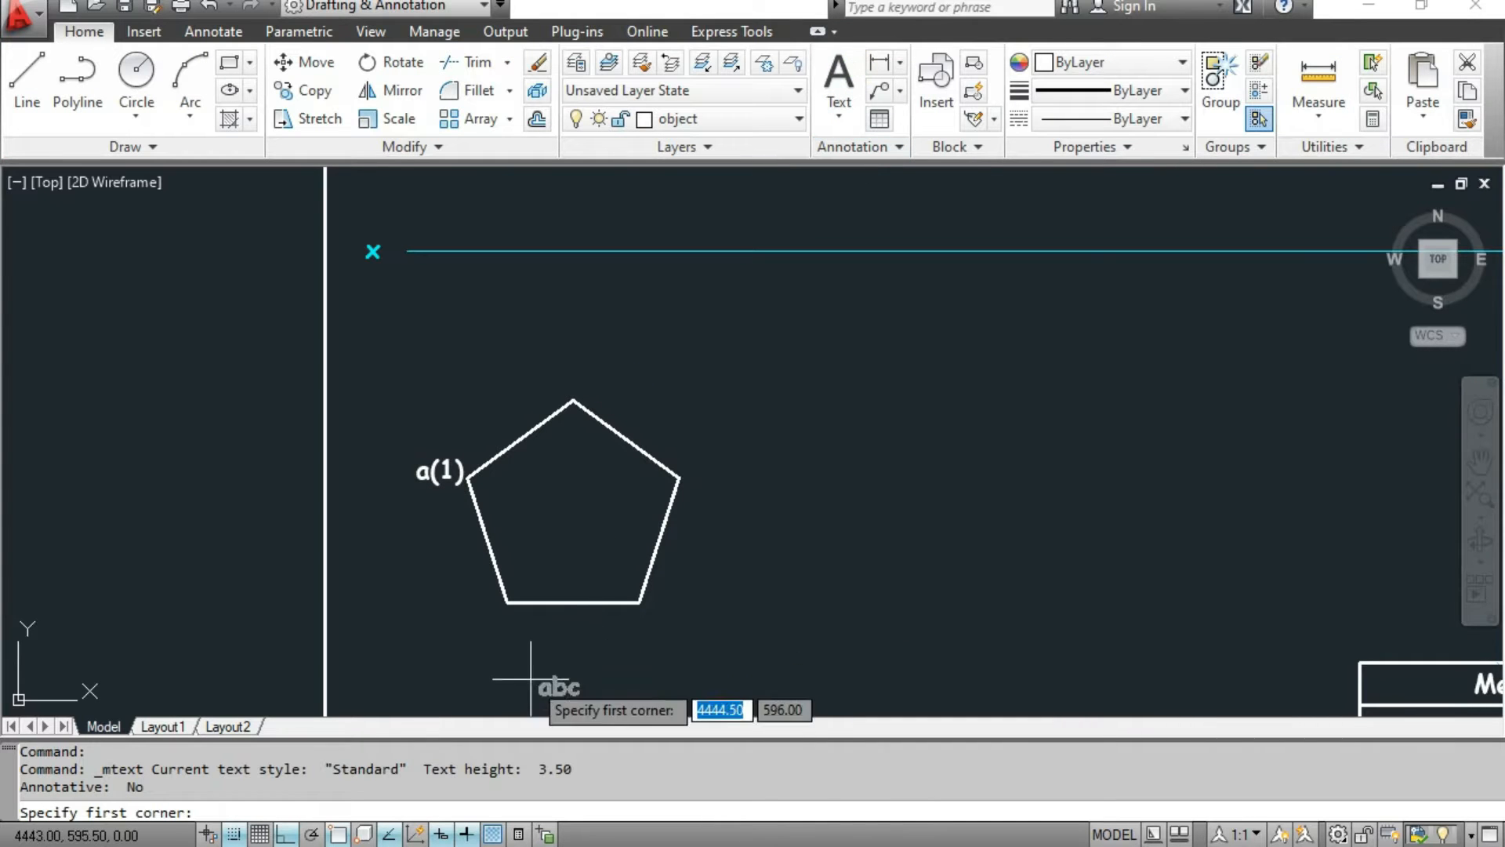
click(463, 620)
click(514, 661)
text(b()
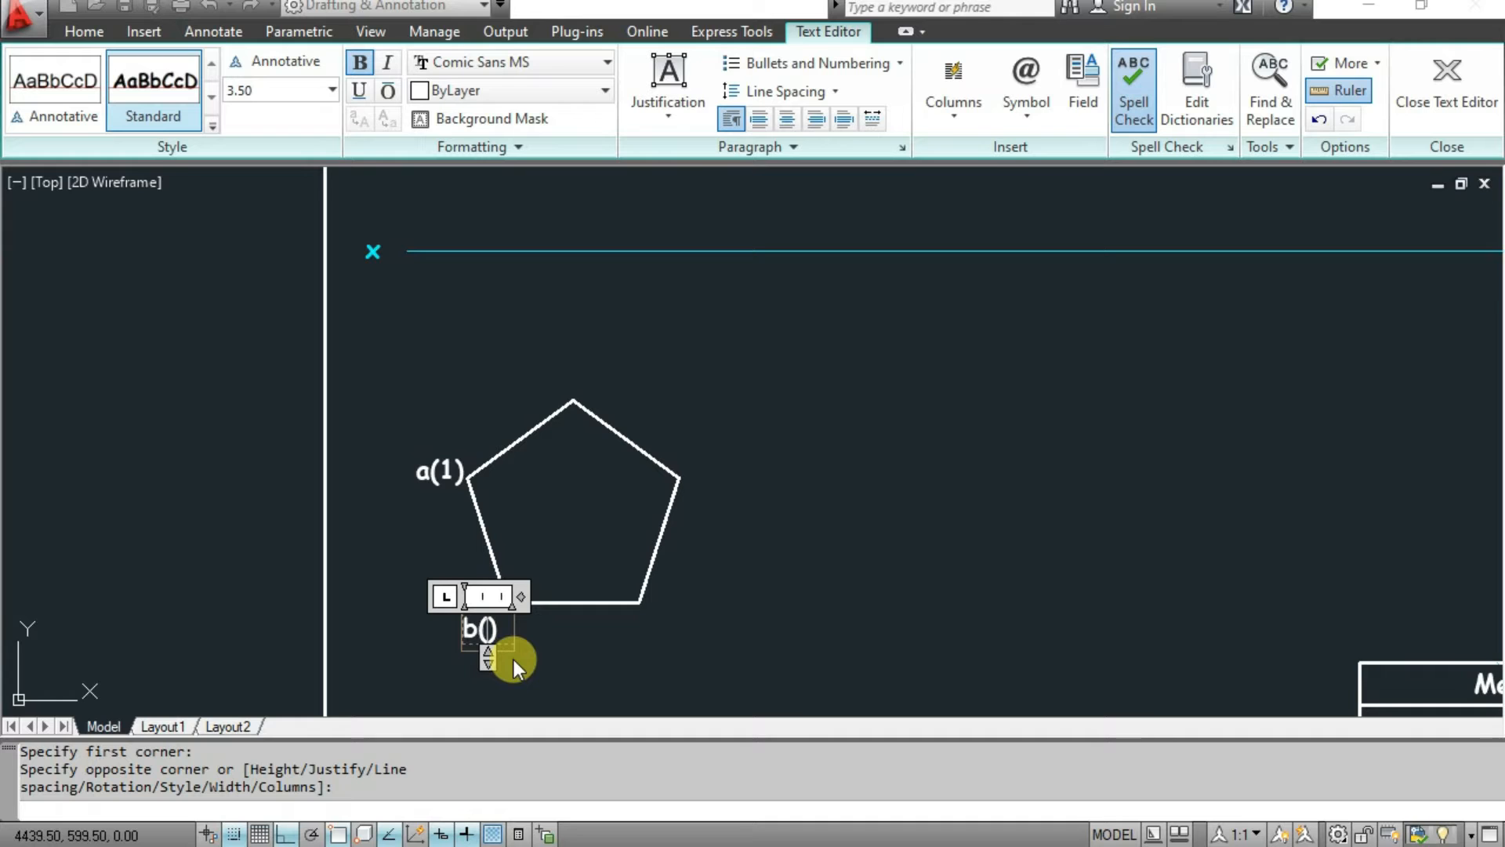
text(2)
click(638, 651)
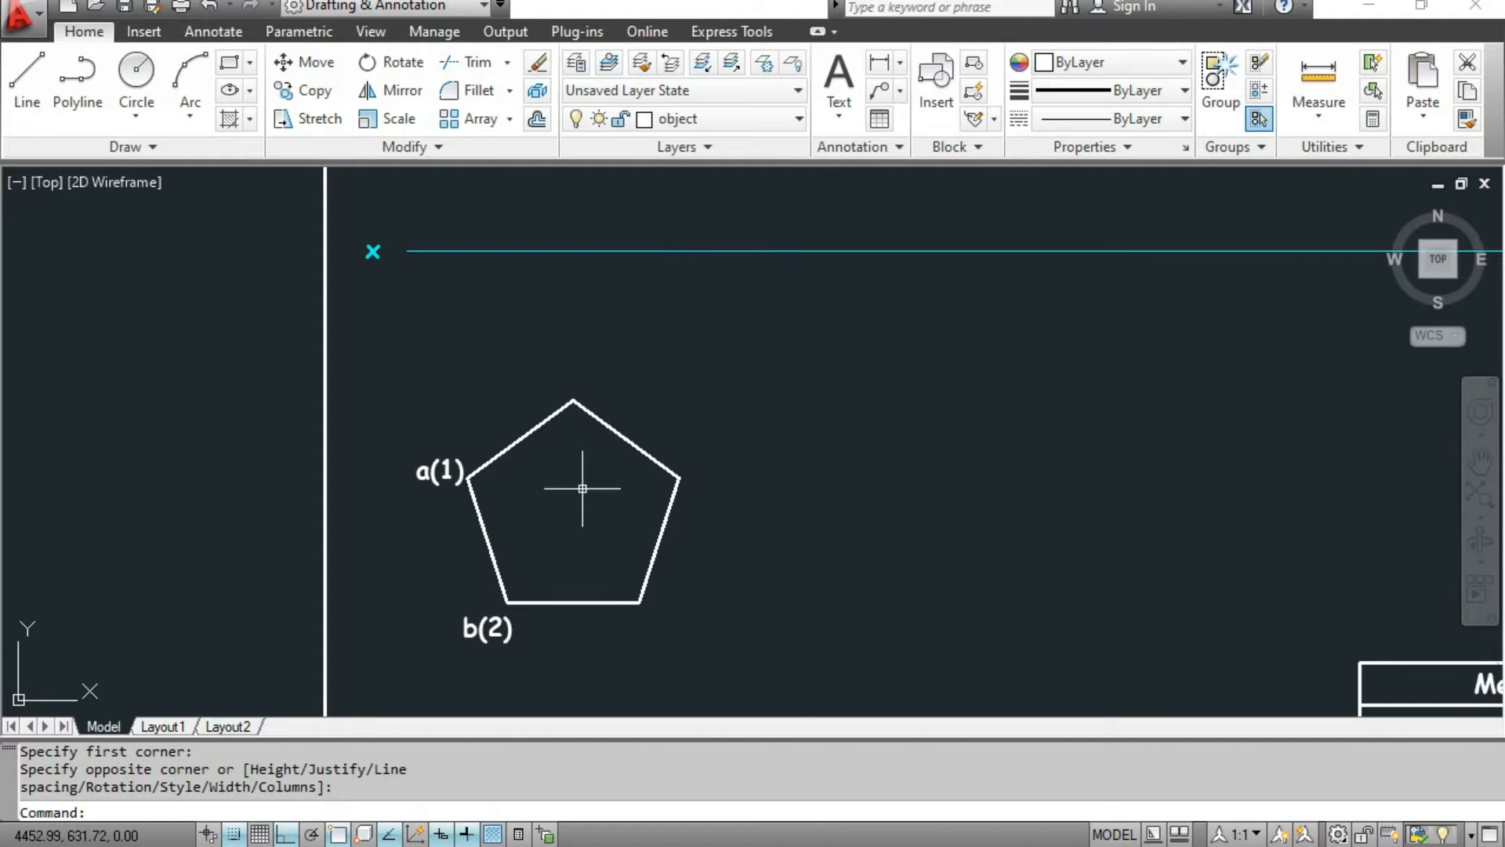
Add the text label c(3) below the pentagon's lower-right vertex.
click(839, 77)
click(639, 619)
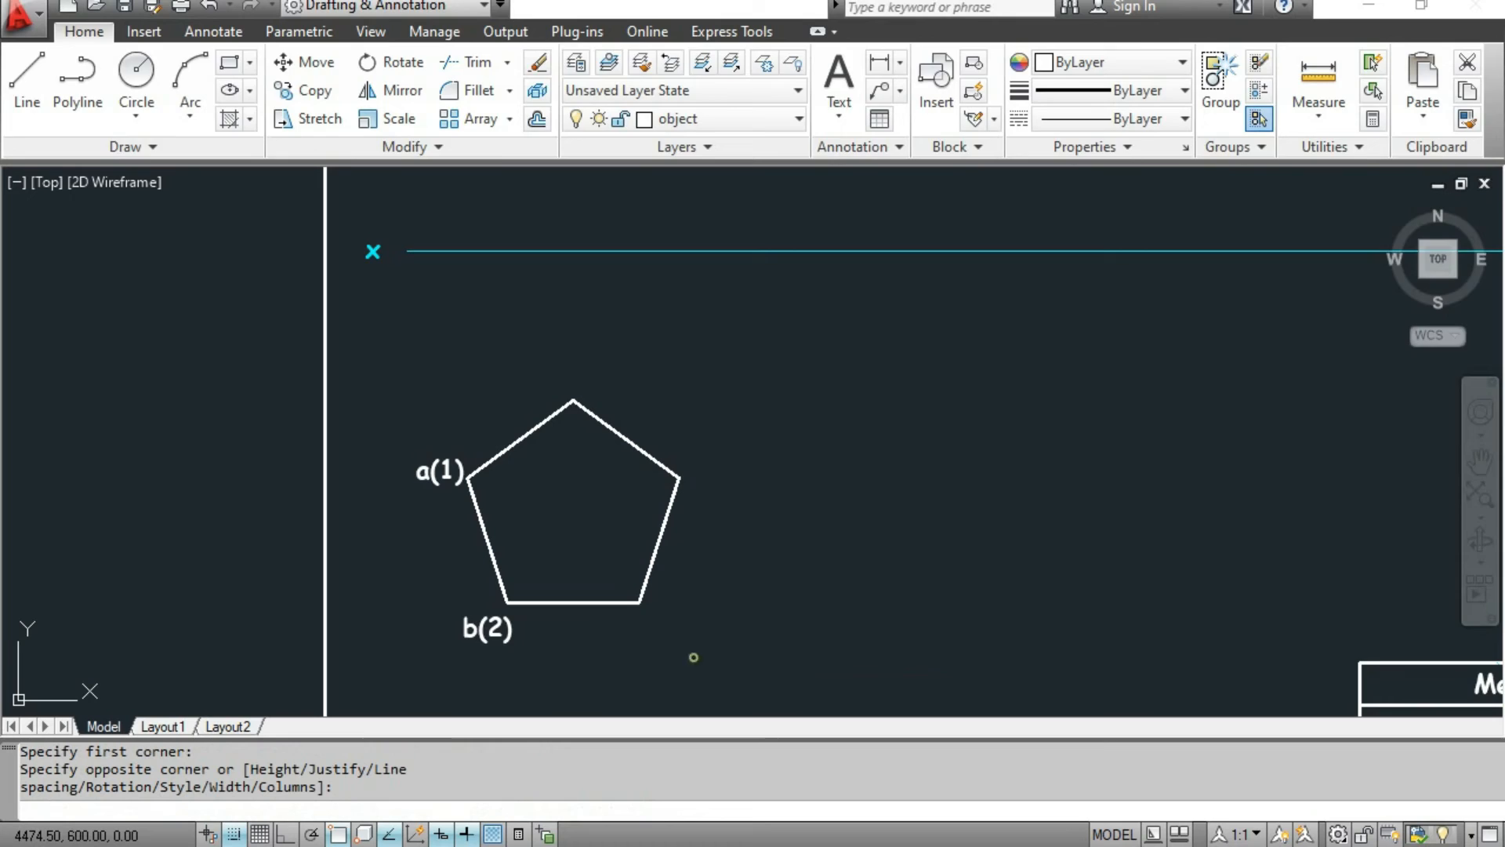
click(684, 648)
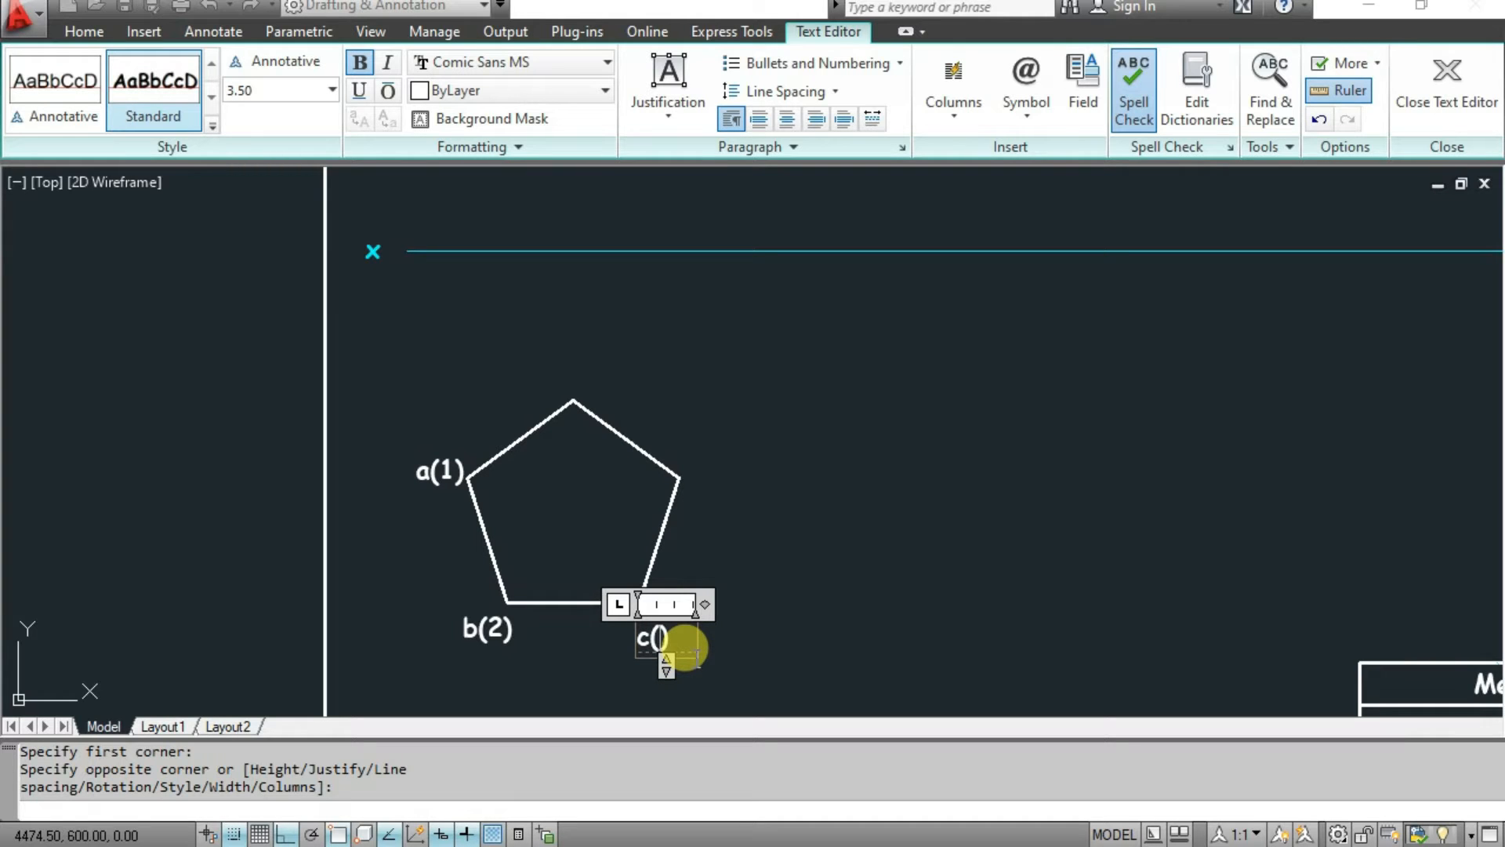
click(766, 607)
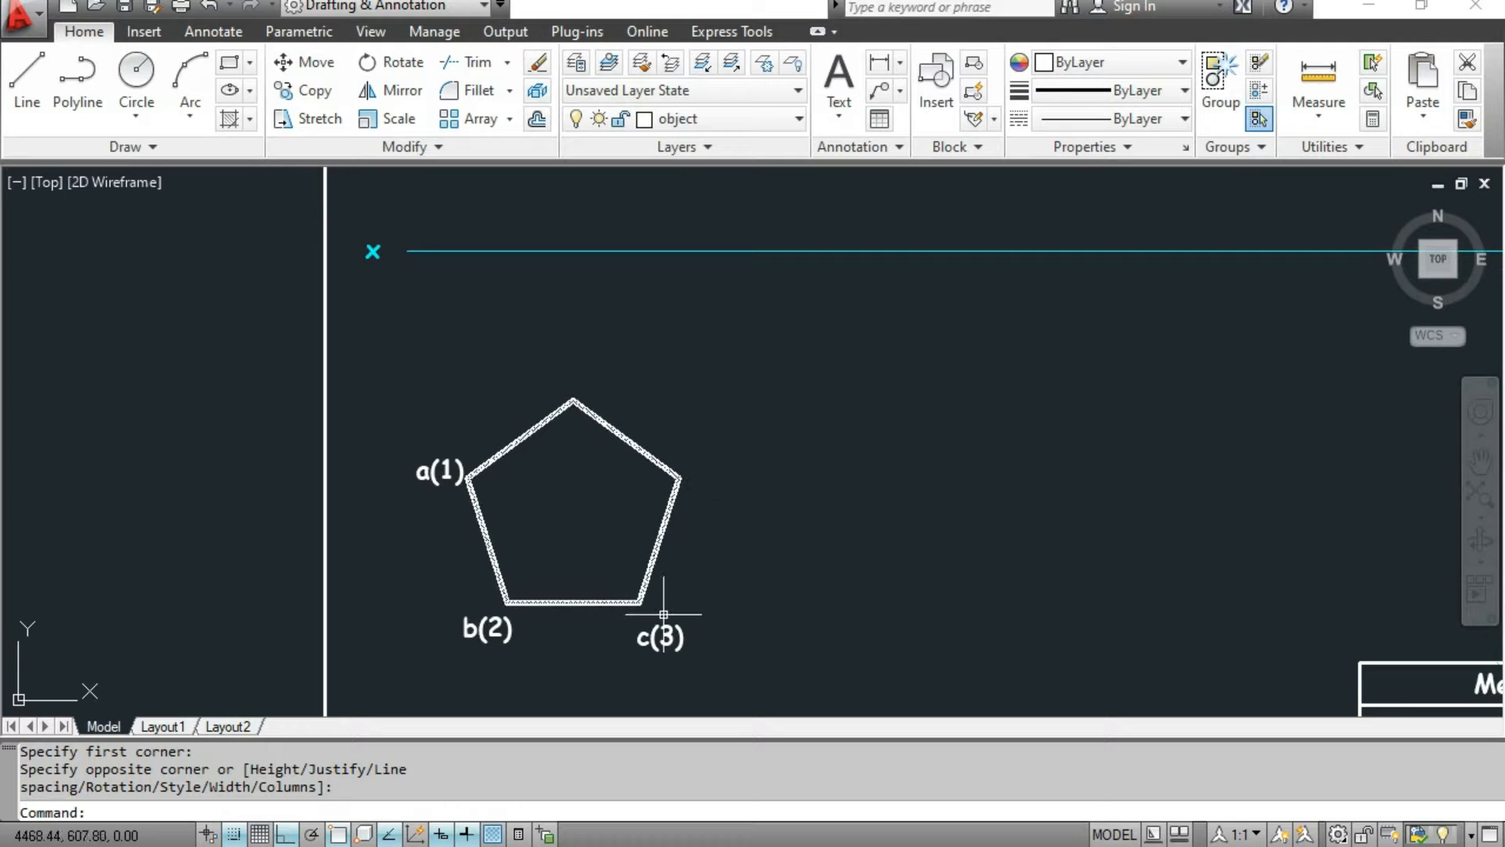
Label the pentagon's right vertex d(4) and its top vertex e(5).
click(847, 70)
click(695, 455)
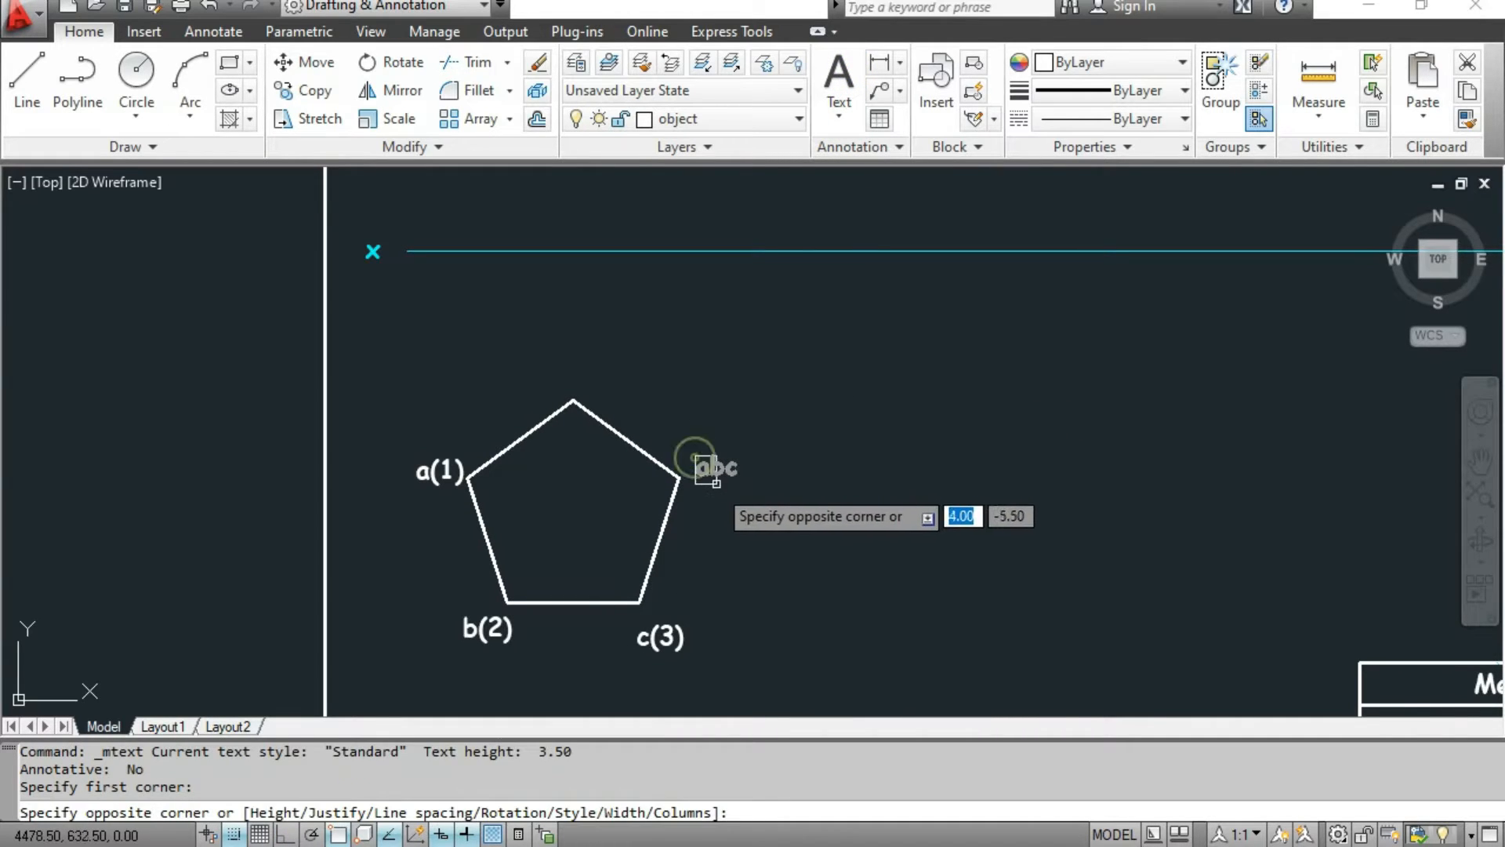
click(756, 500)
text(d)
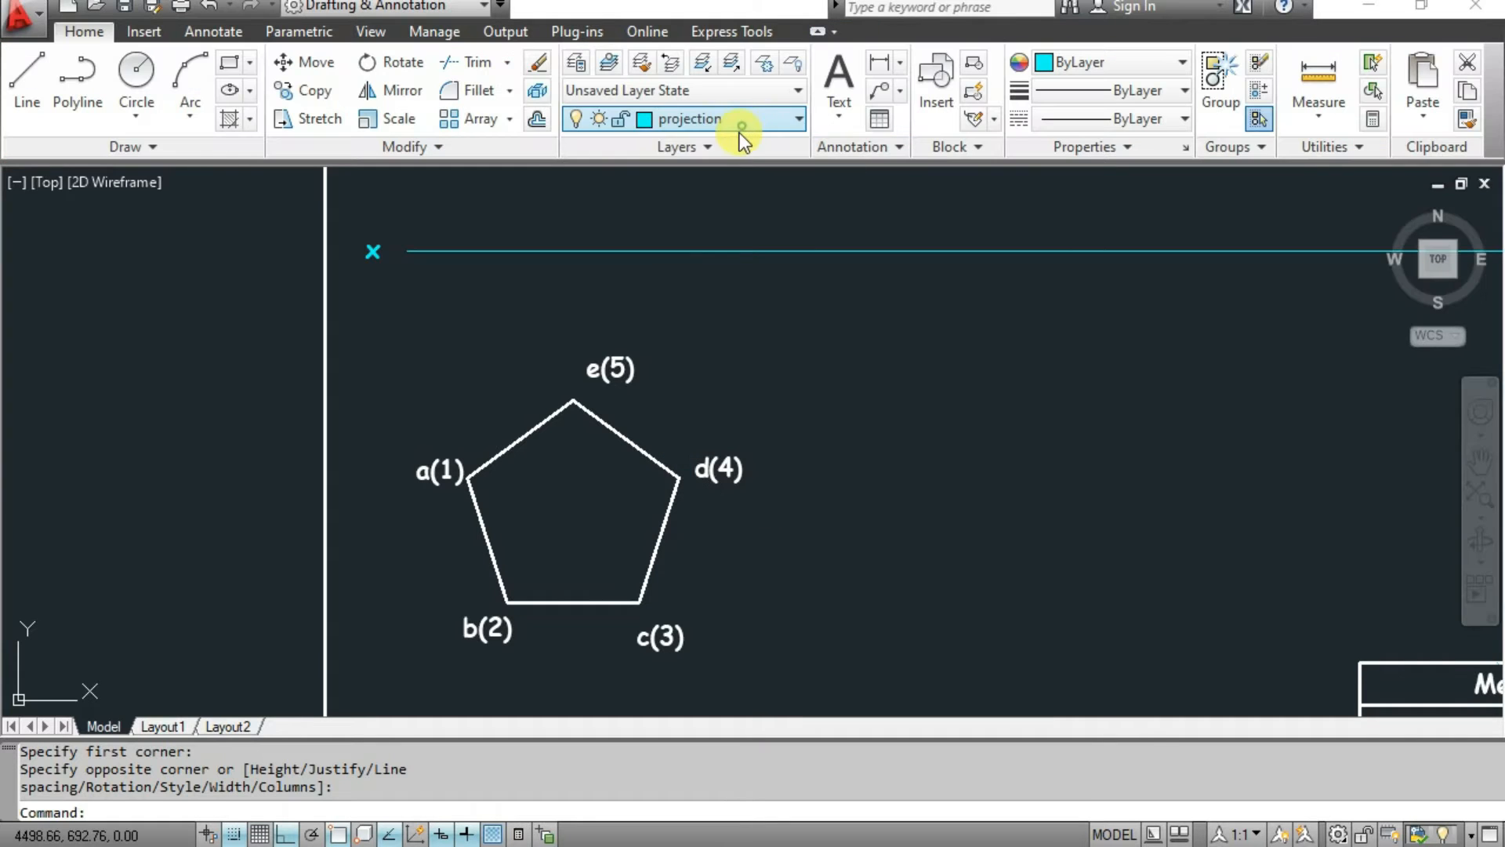
On the projection layer, draw a vertical line from vertex a(1) up to the xy line.
click(740, 119)
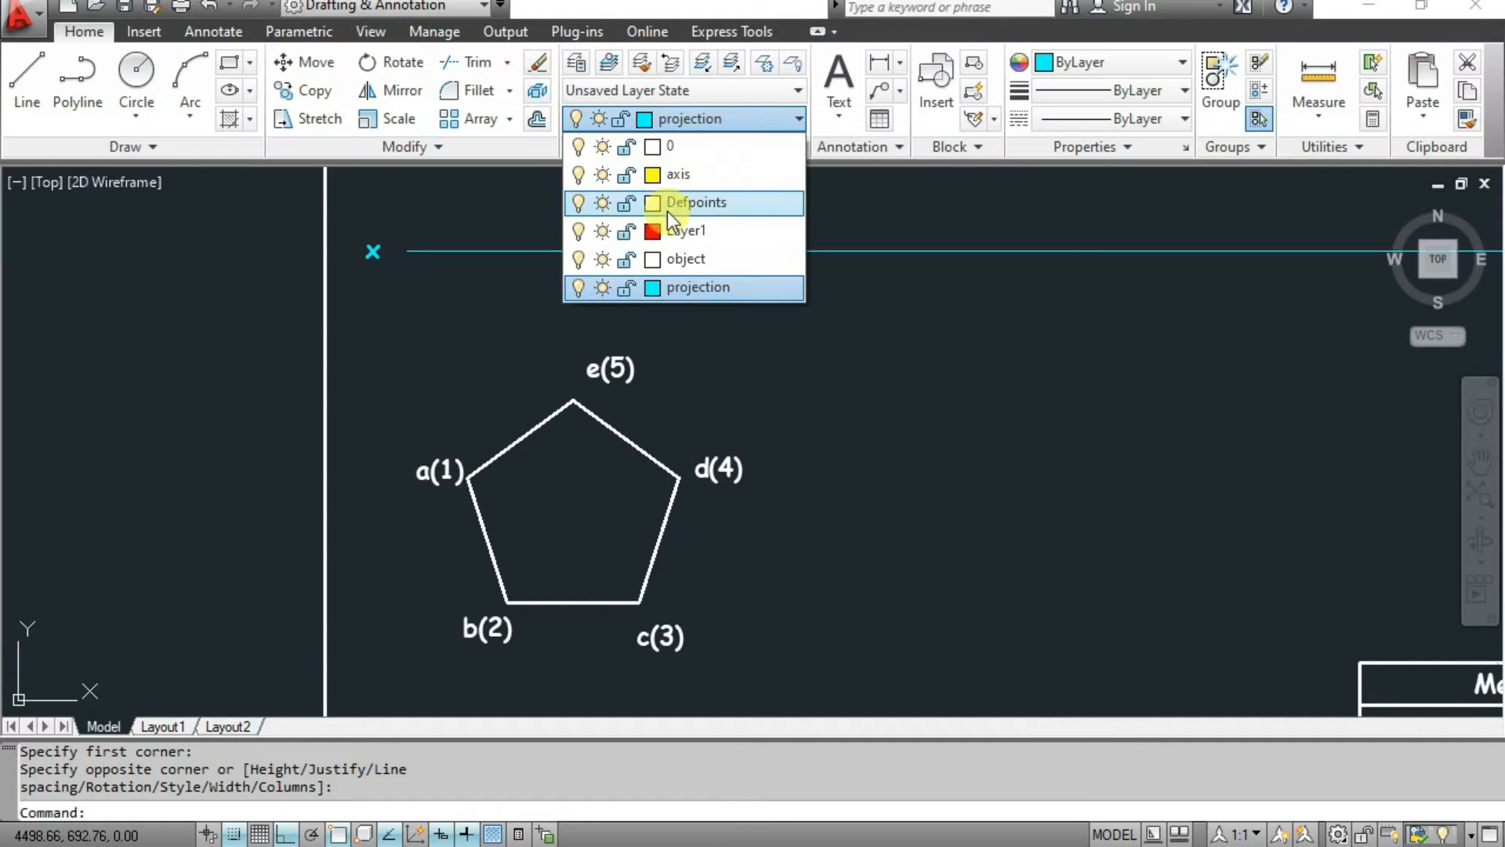
click(681, 295)
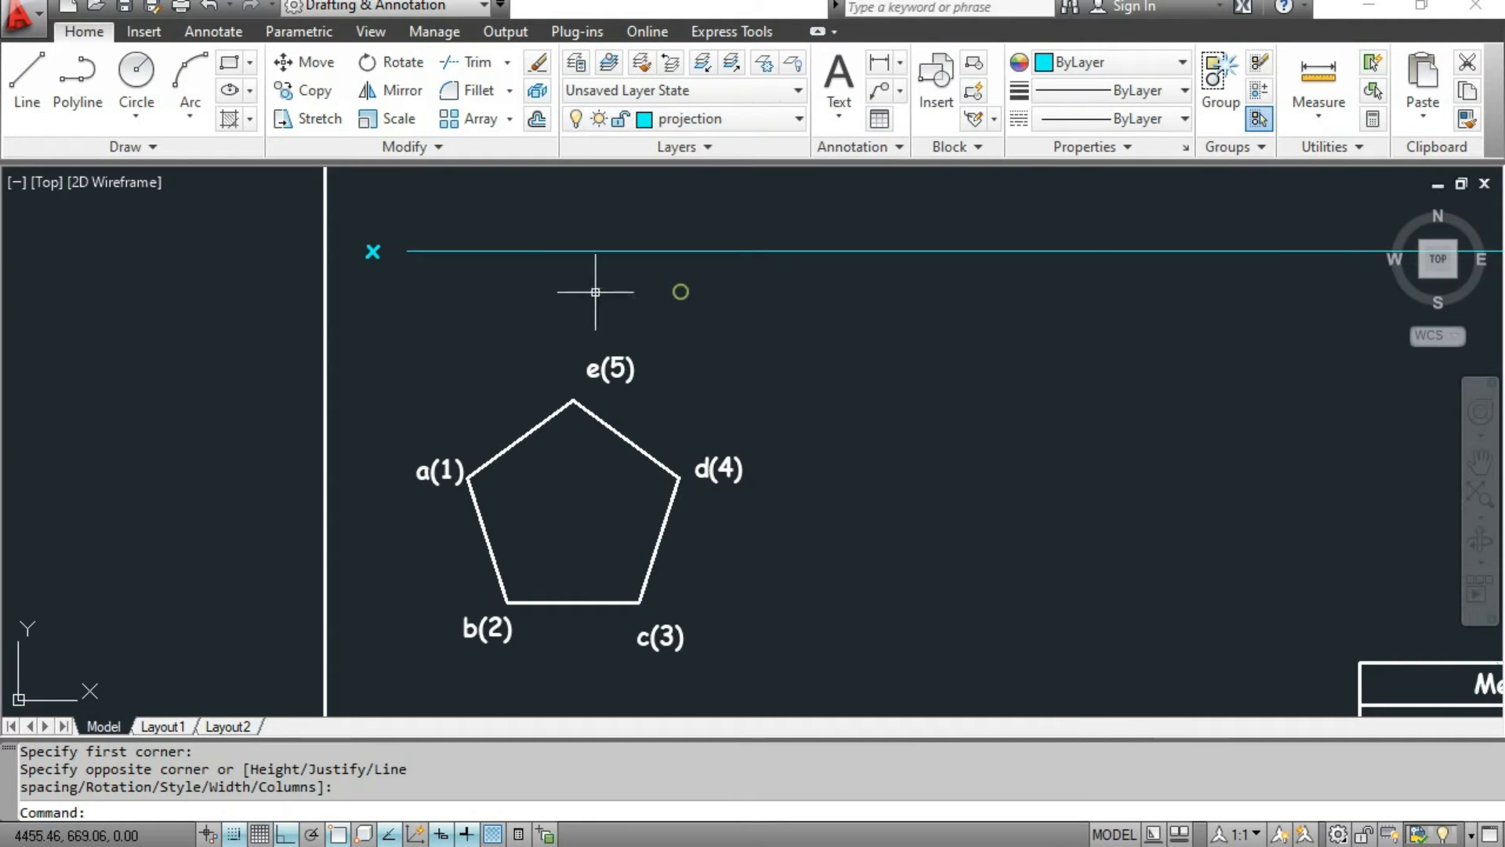
click(27, 78)
click(471, 480)
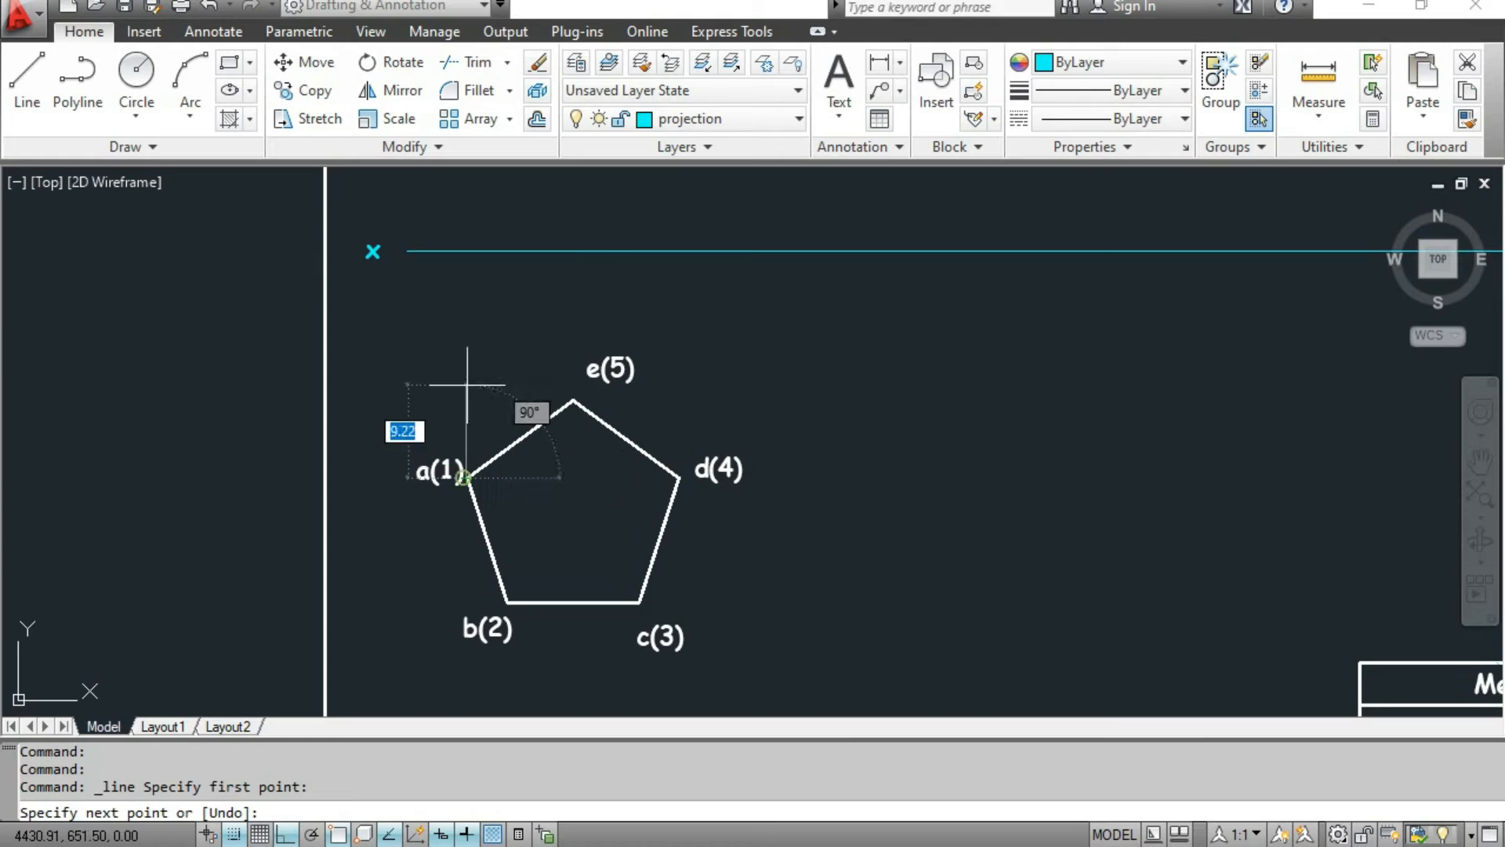
click(468, 251)
key(Escape)
Draw vertical projection lines from vertices b(2) and e(5) up to the xy line.
key(Return)
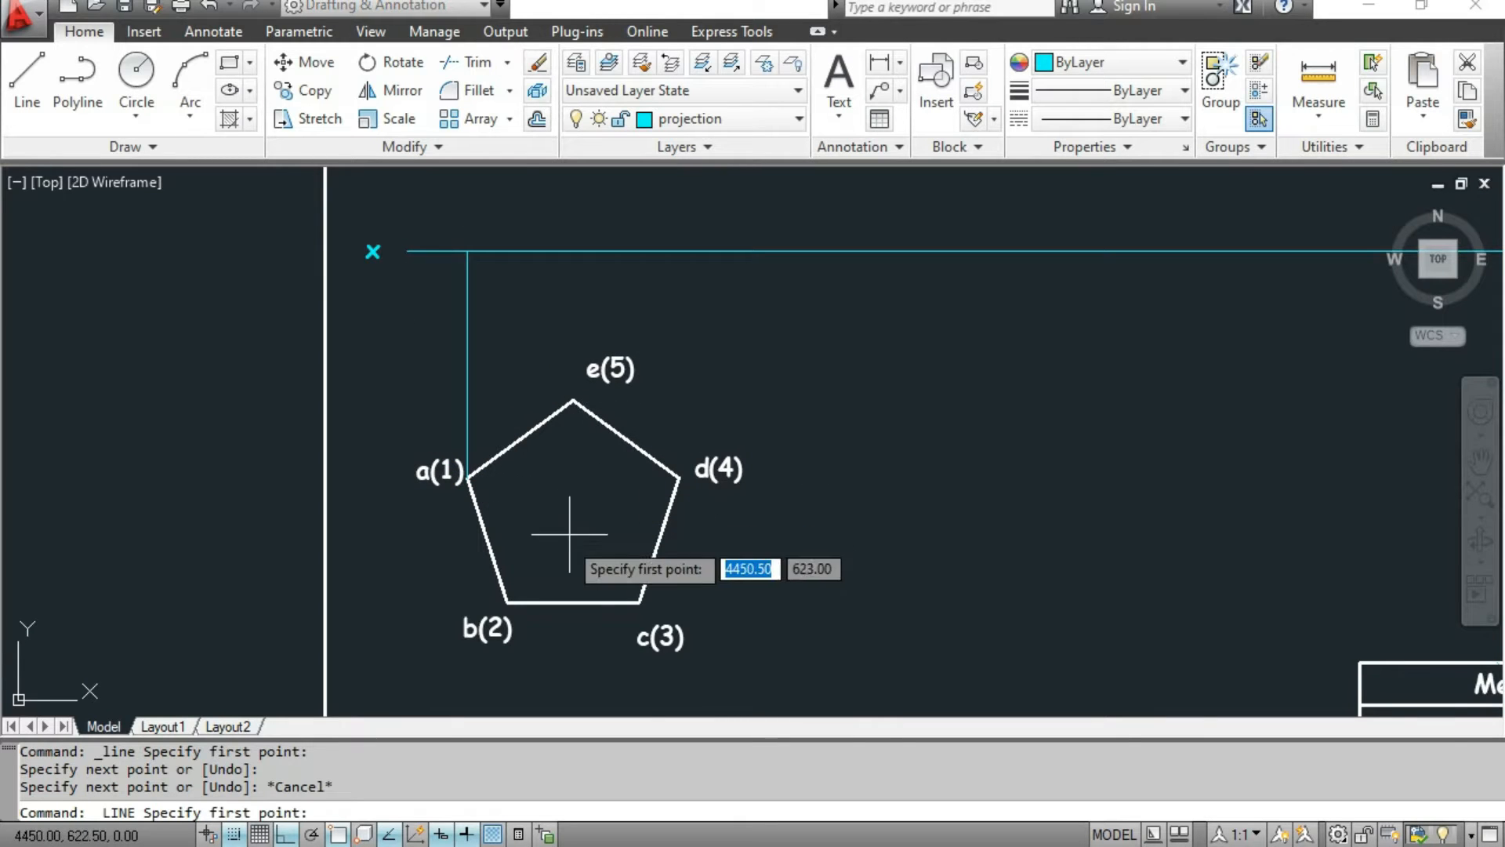
click(508, 602)
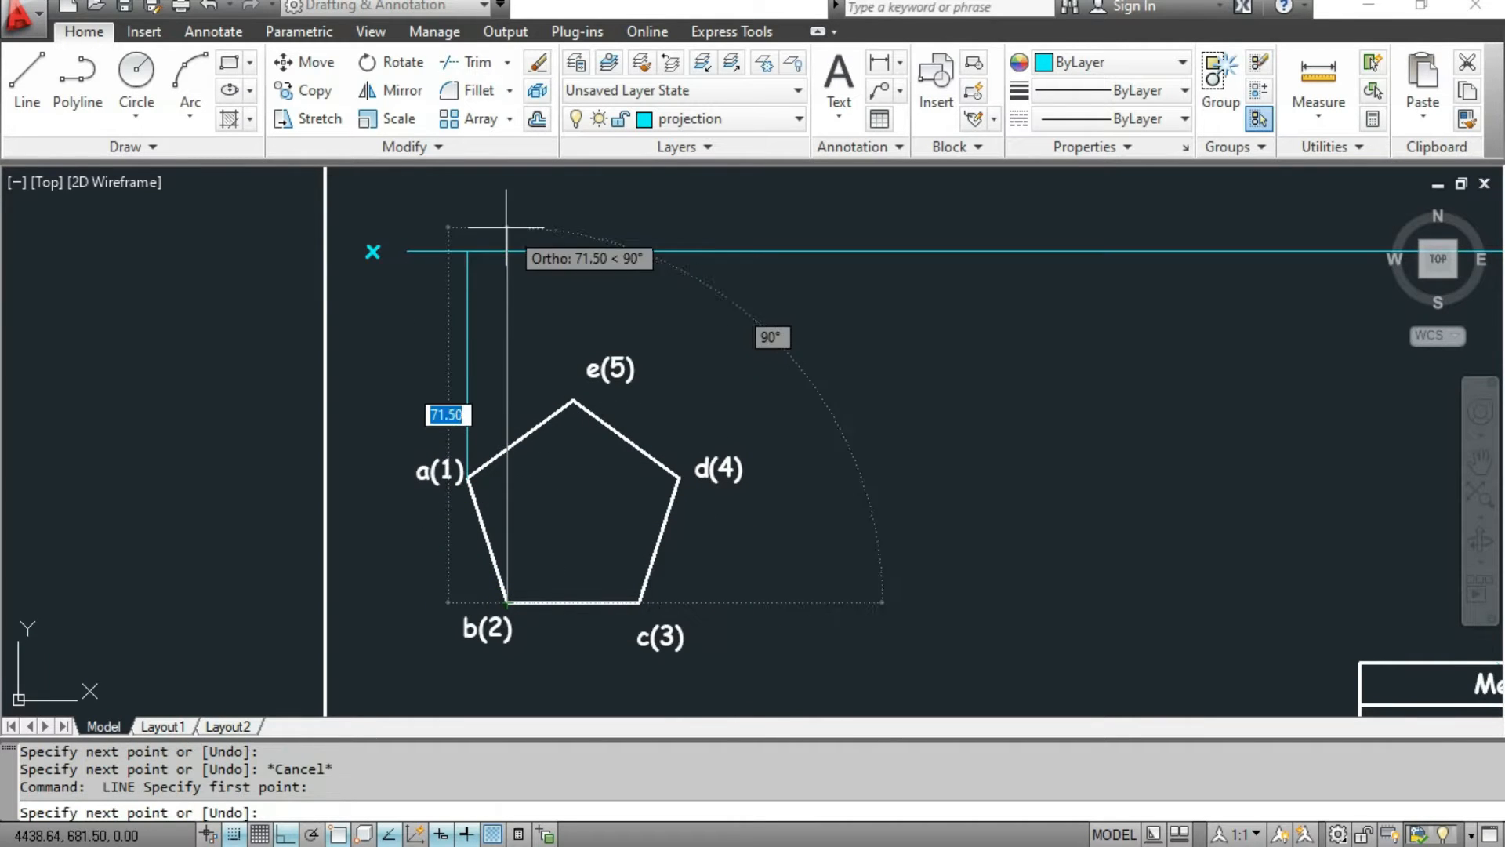
click(507, 251)
key(Escape)
key(Return)
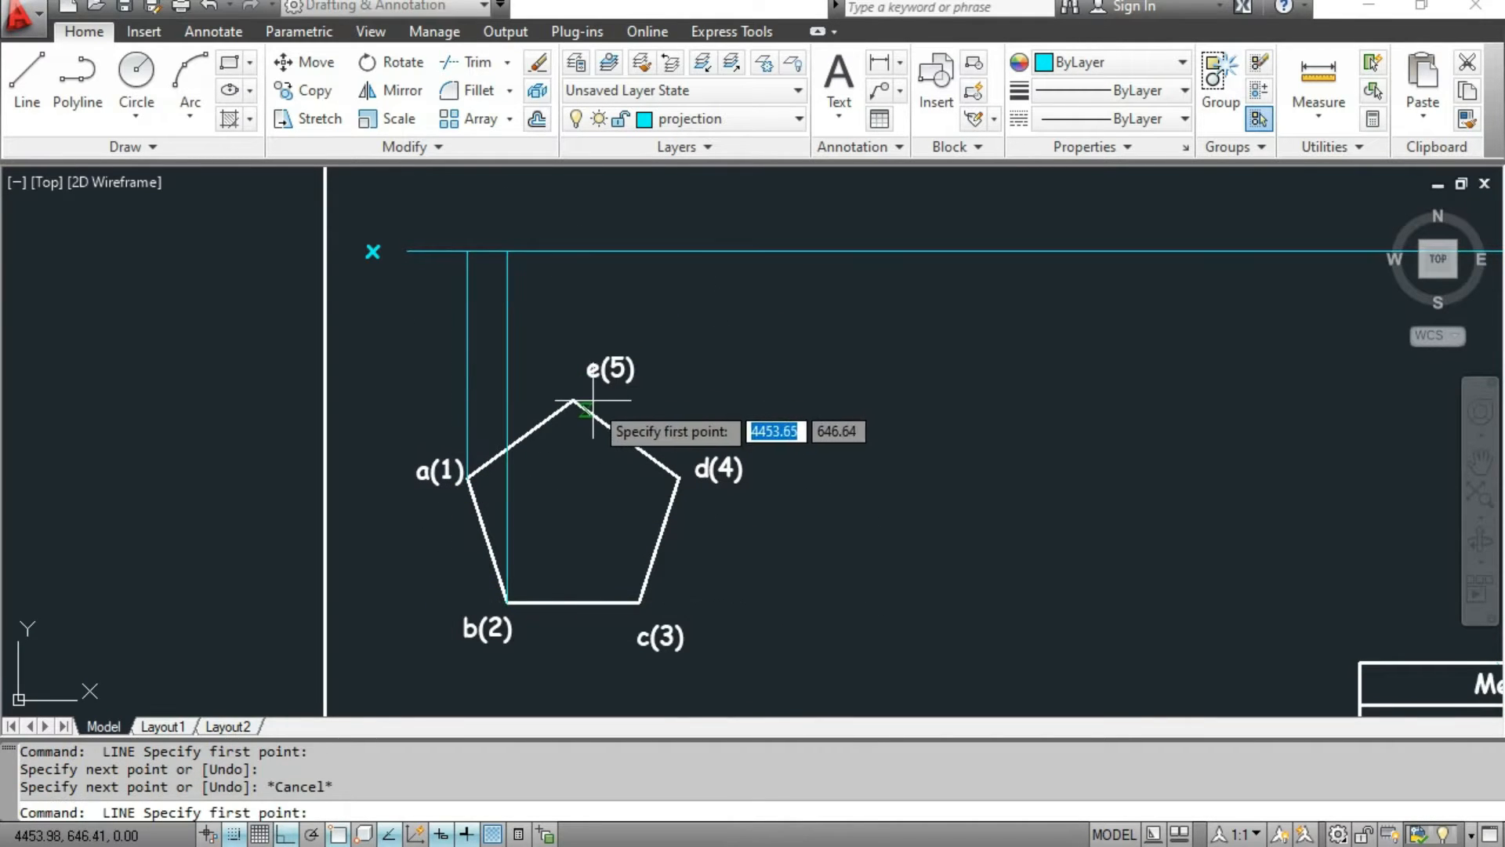
click(574, 401)
click(574, 250)
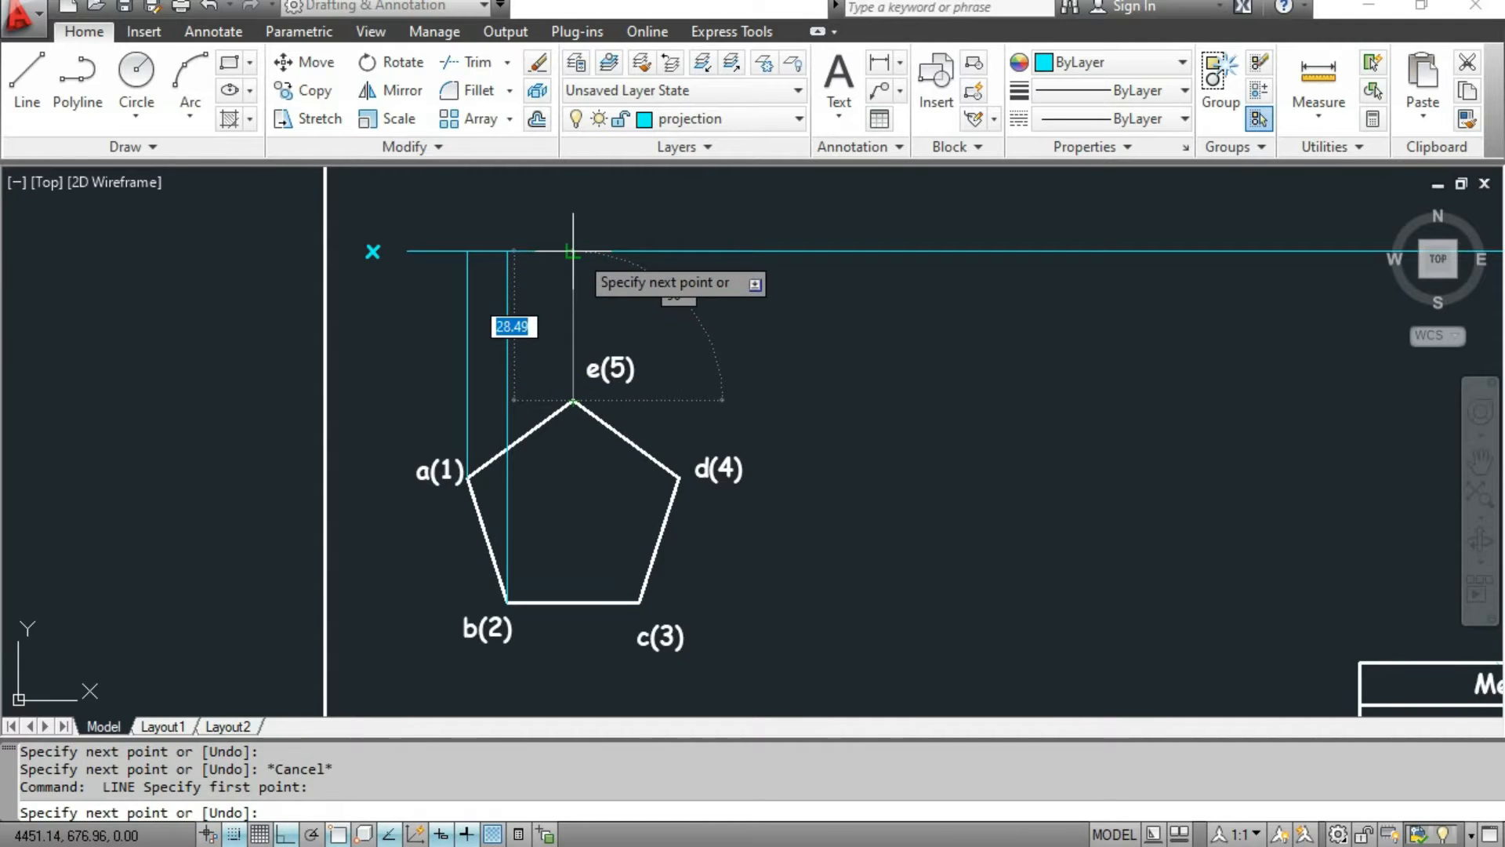
key(Escape)
Draw vertical projection lines from vertices d(4) and c(3) up to the xy line.
key(Return)
click(679, 477)
click(679, 251)
key(Escape)
key(Return)
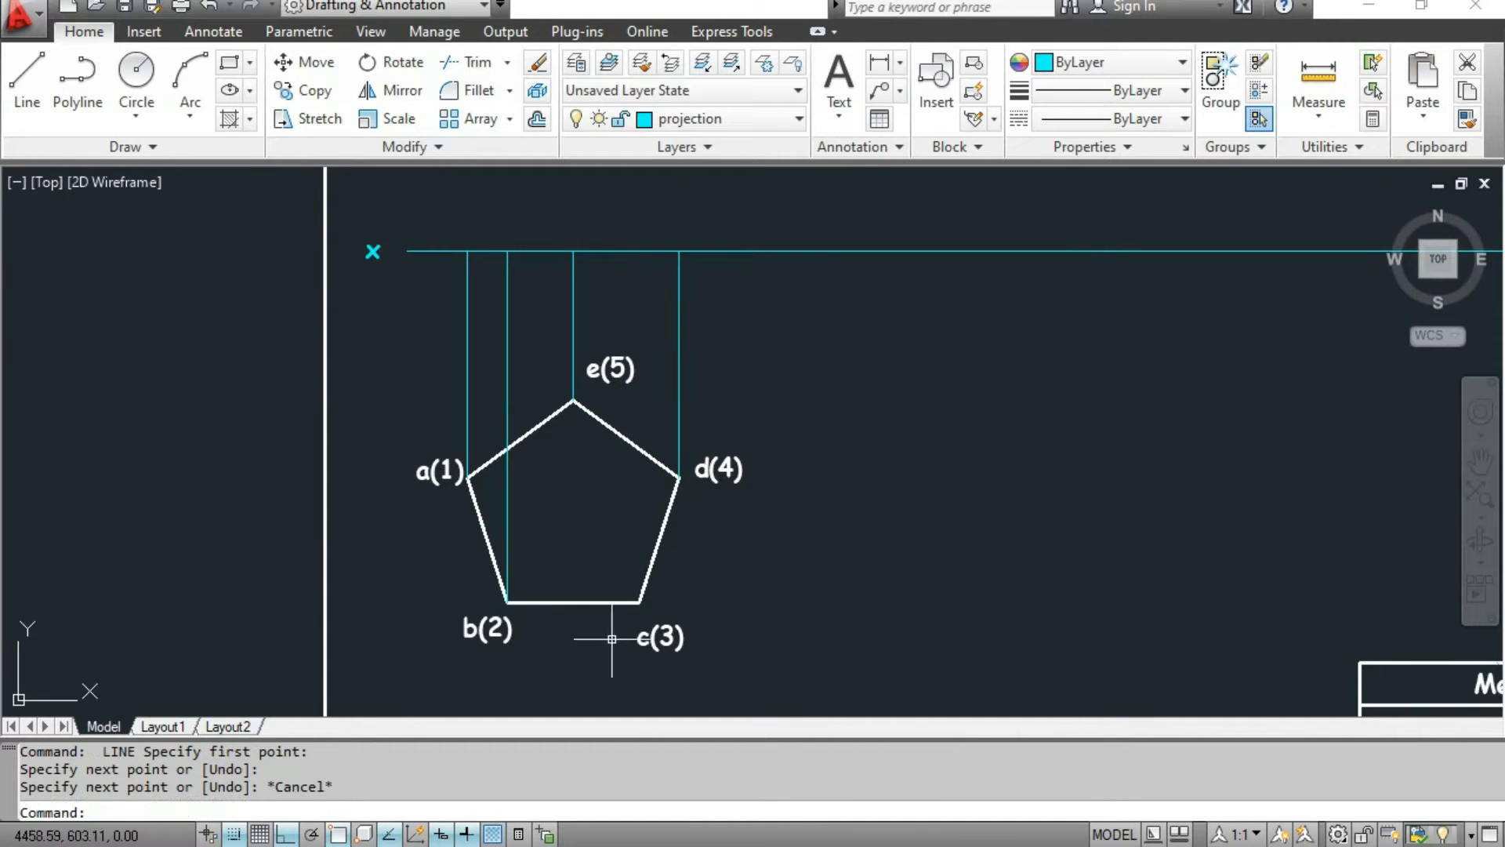
click(640, 602)
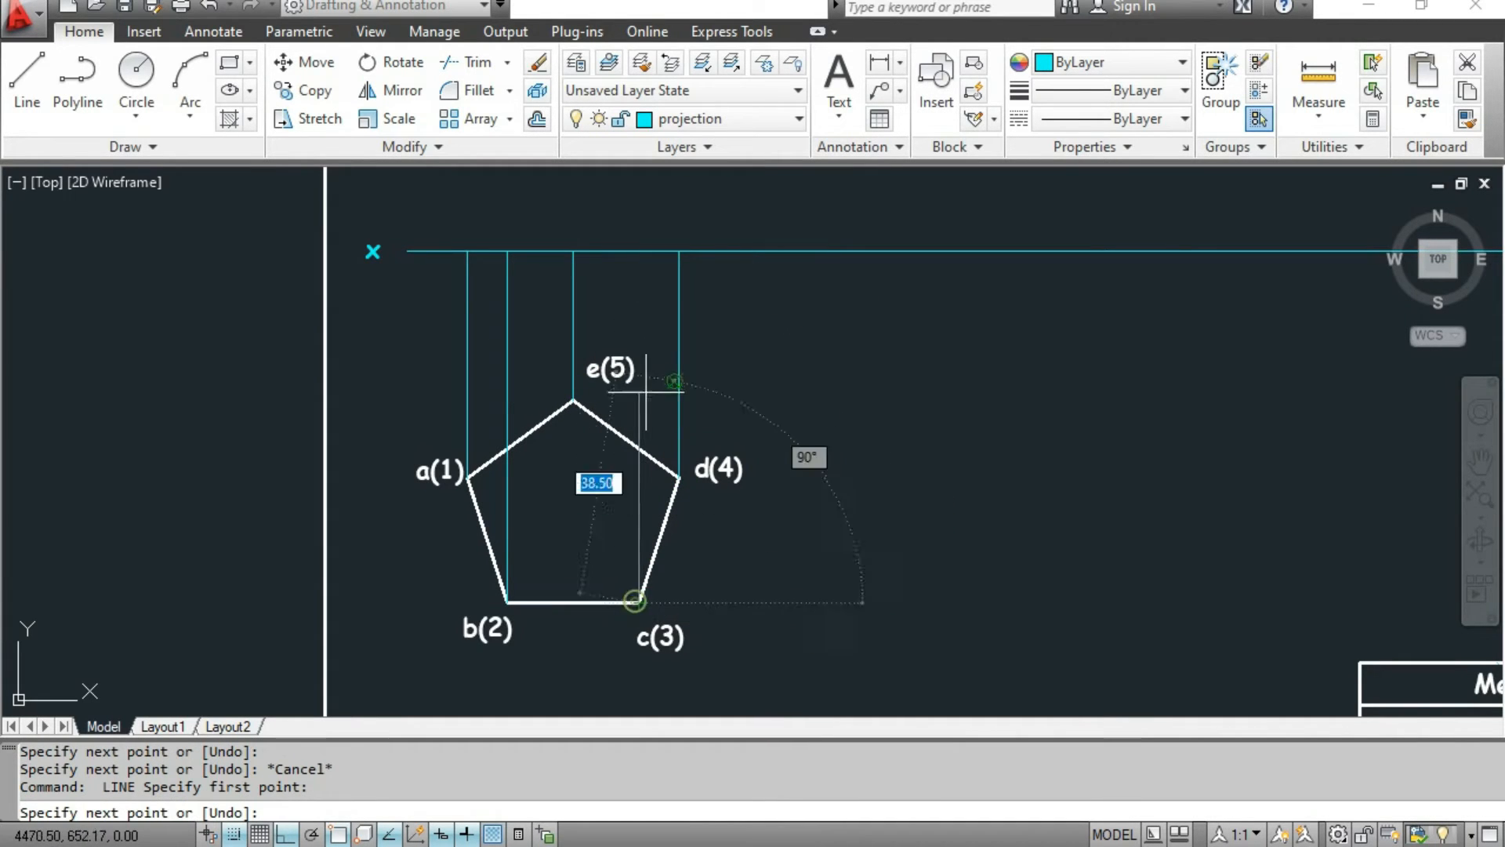
click(639, 251)
key(Escape)
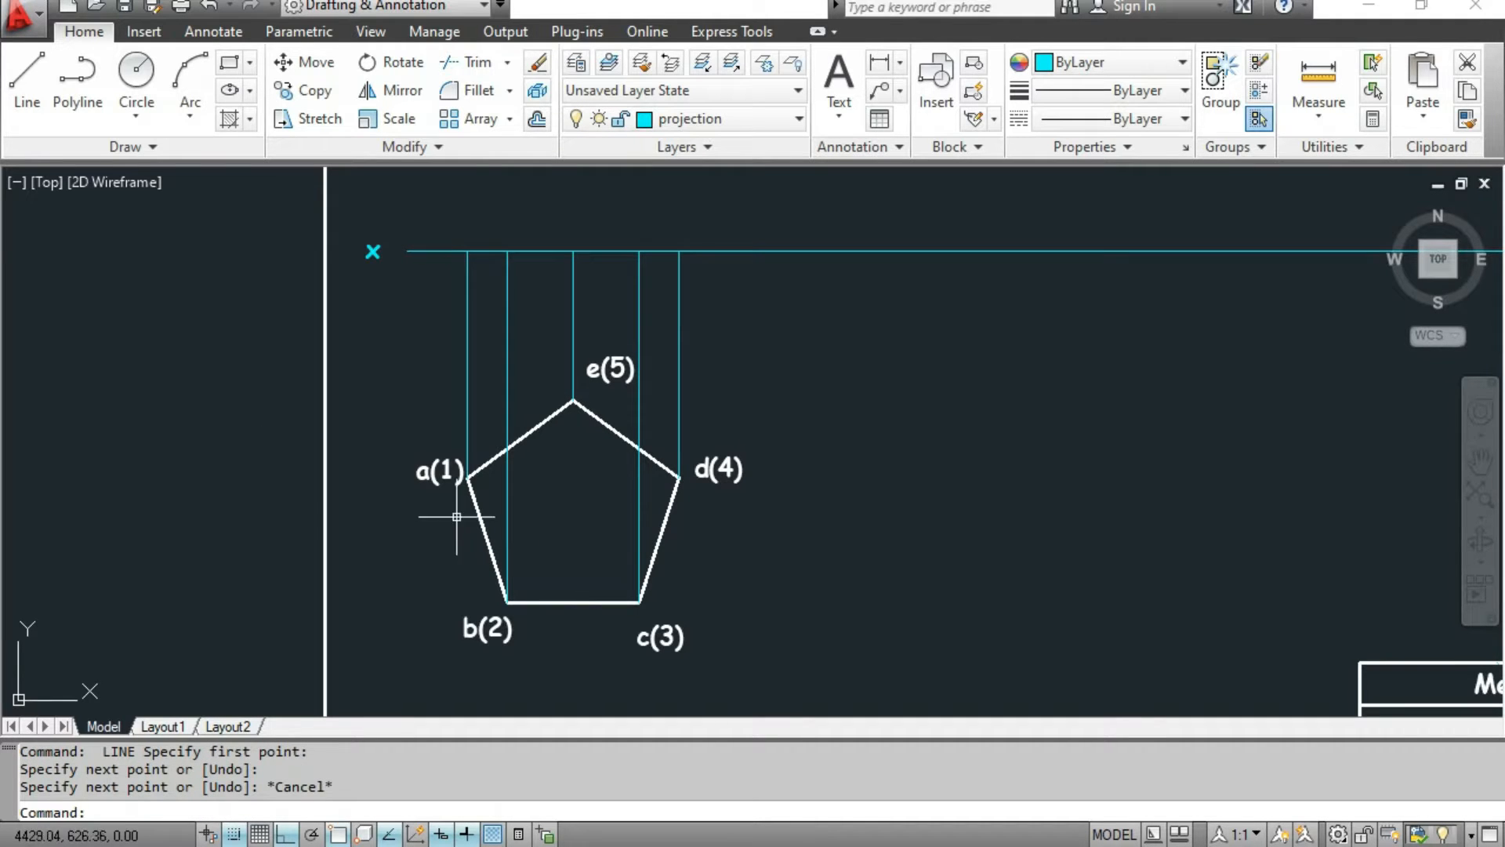
Draw a construction line from vertex b(2) to the midpoint of the opposite pentagon side d-e, with ortho off.
key(Escape)
key(Escape)
key(Escape)
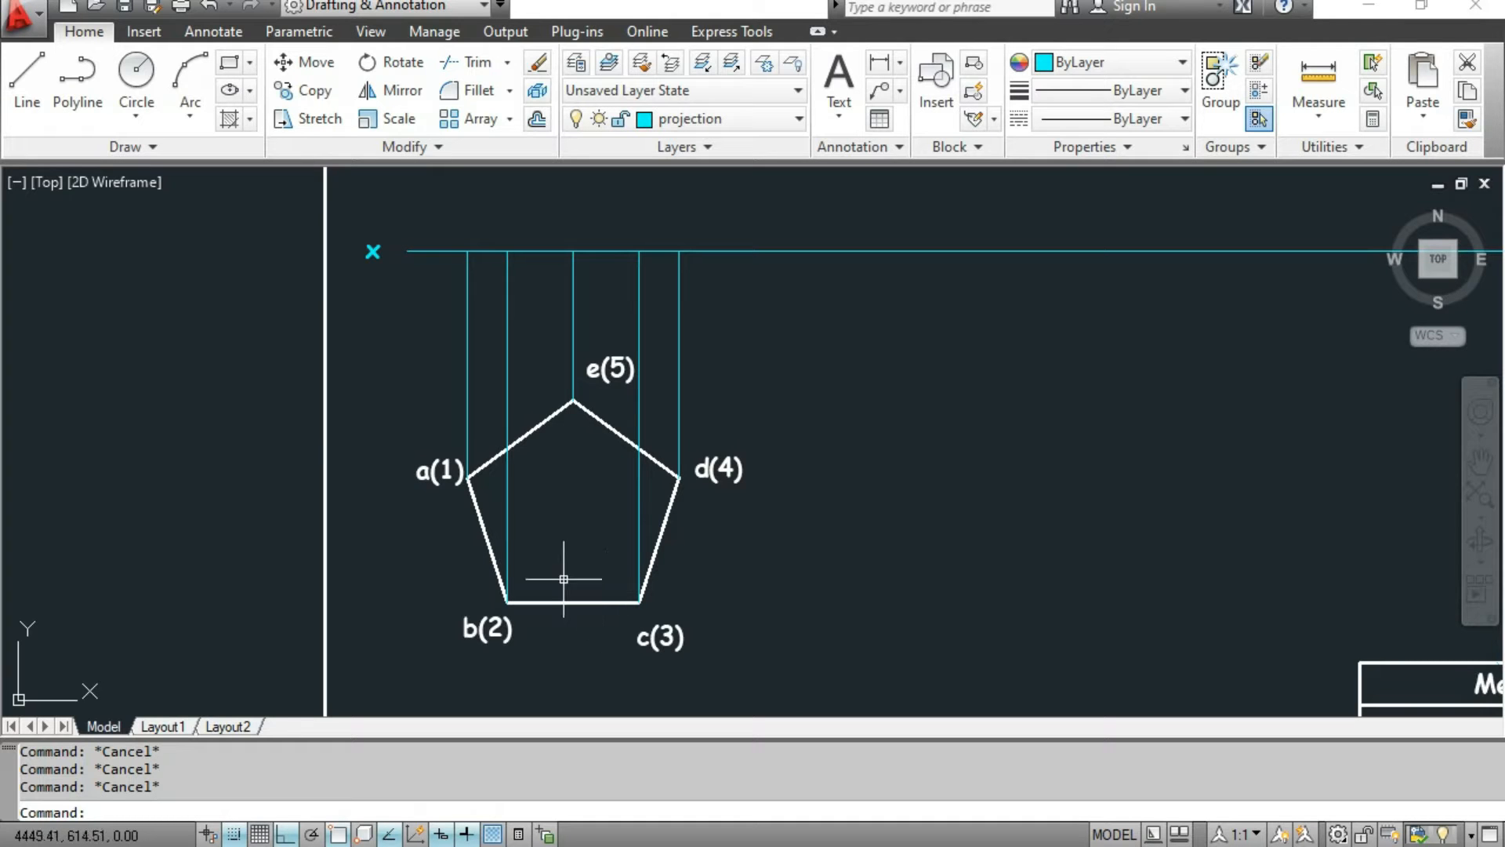
click(23, 86)
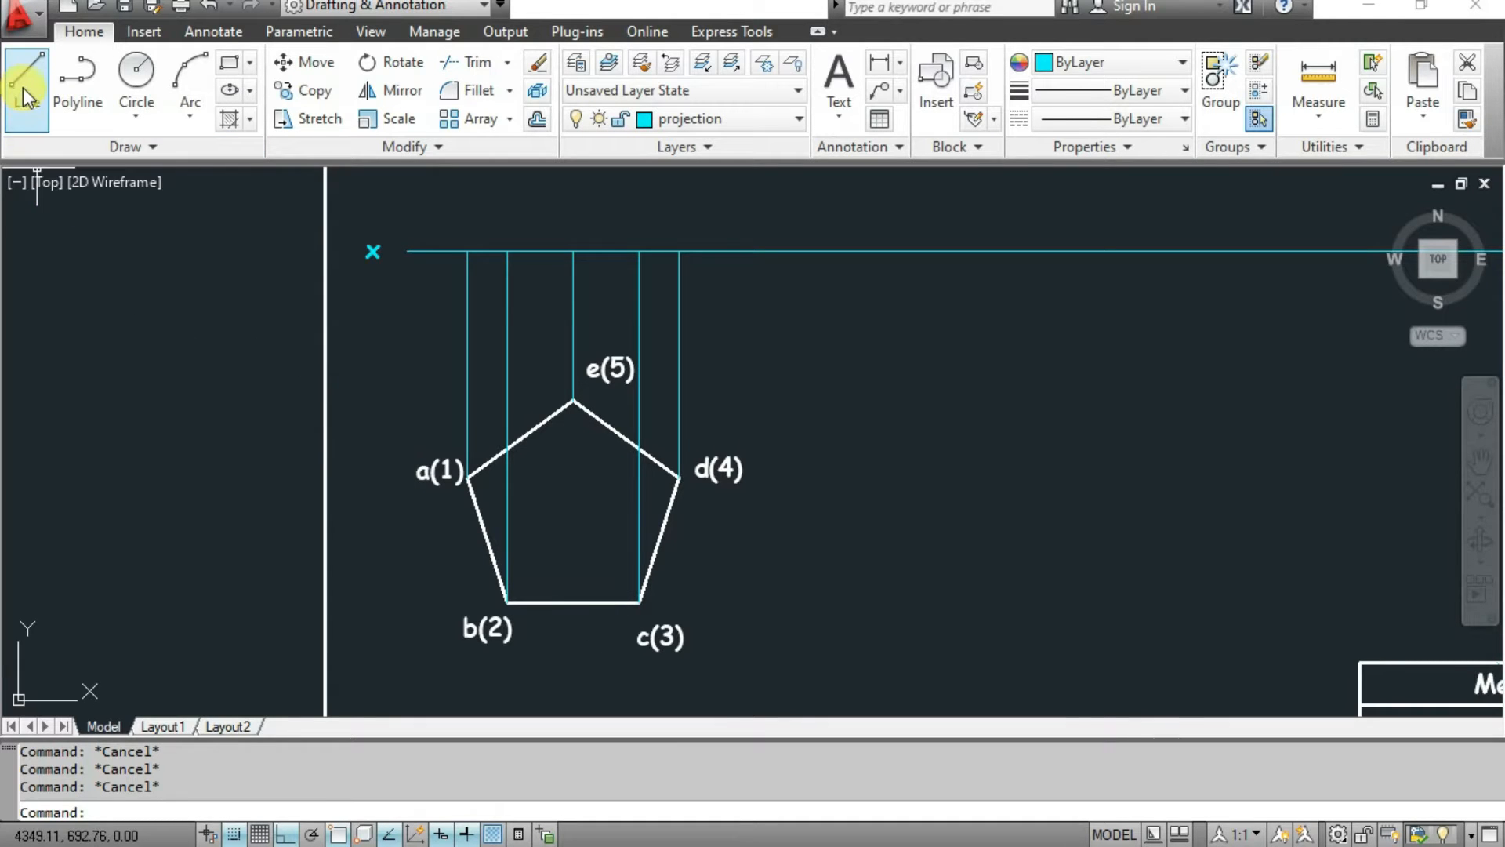
click(507, 602)
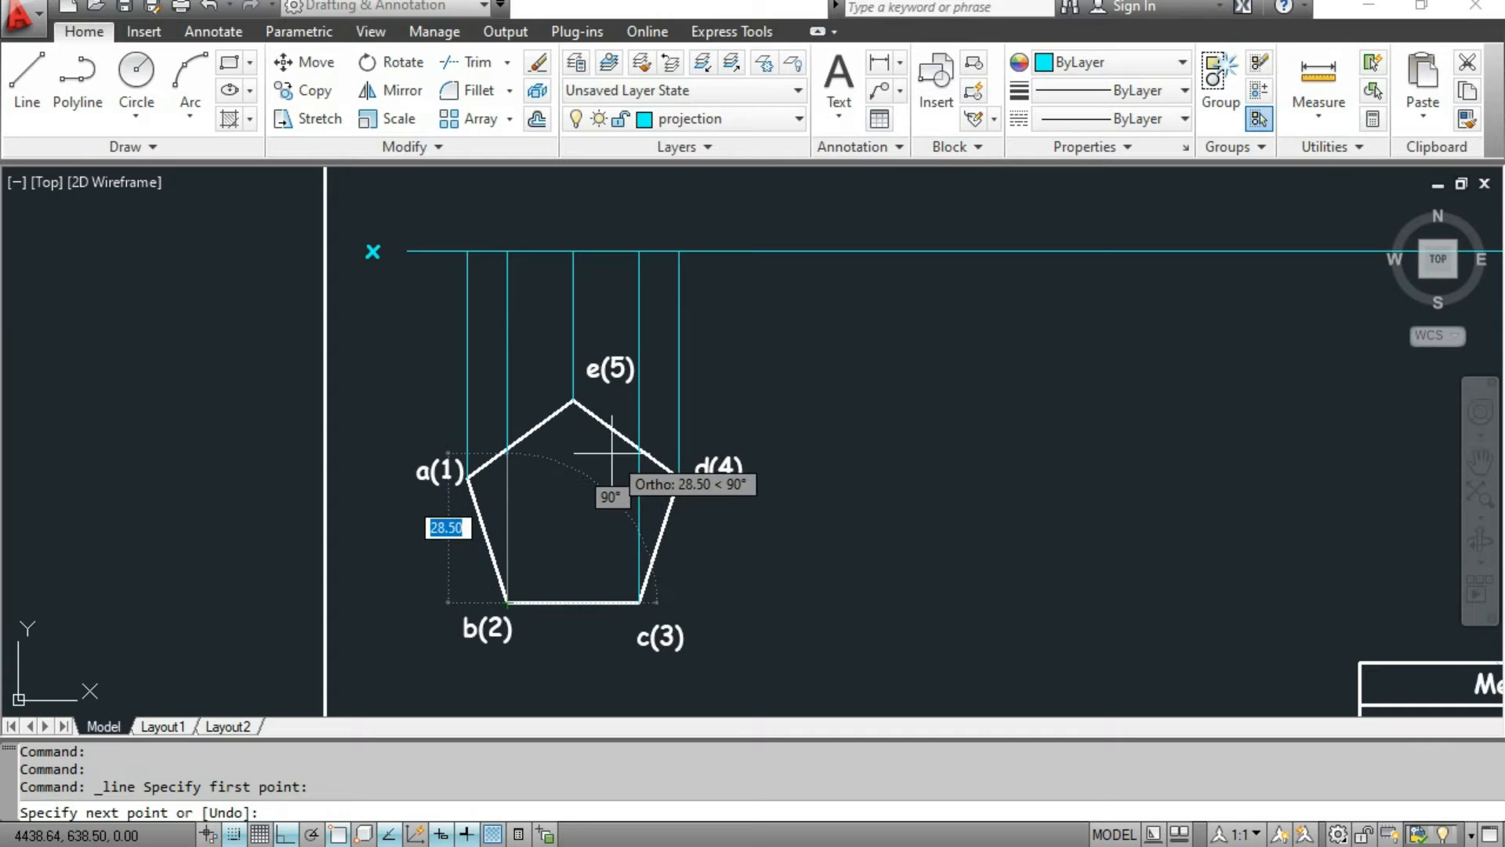
key(F8)
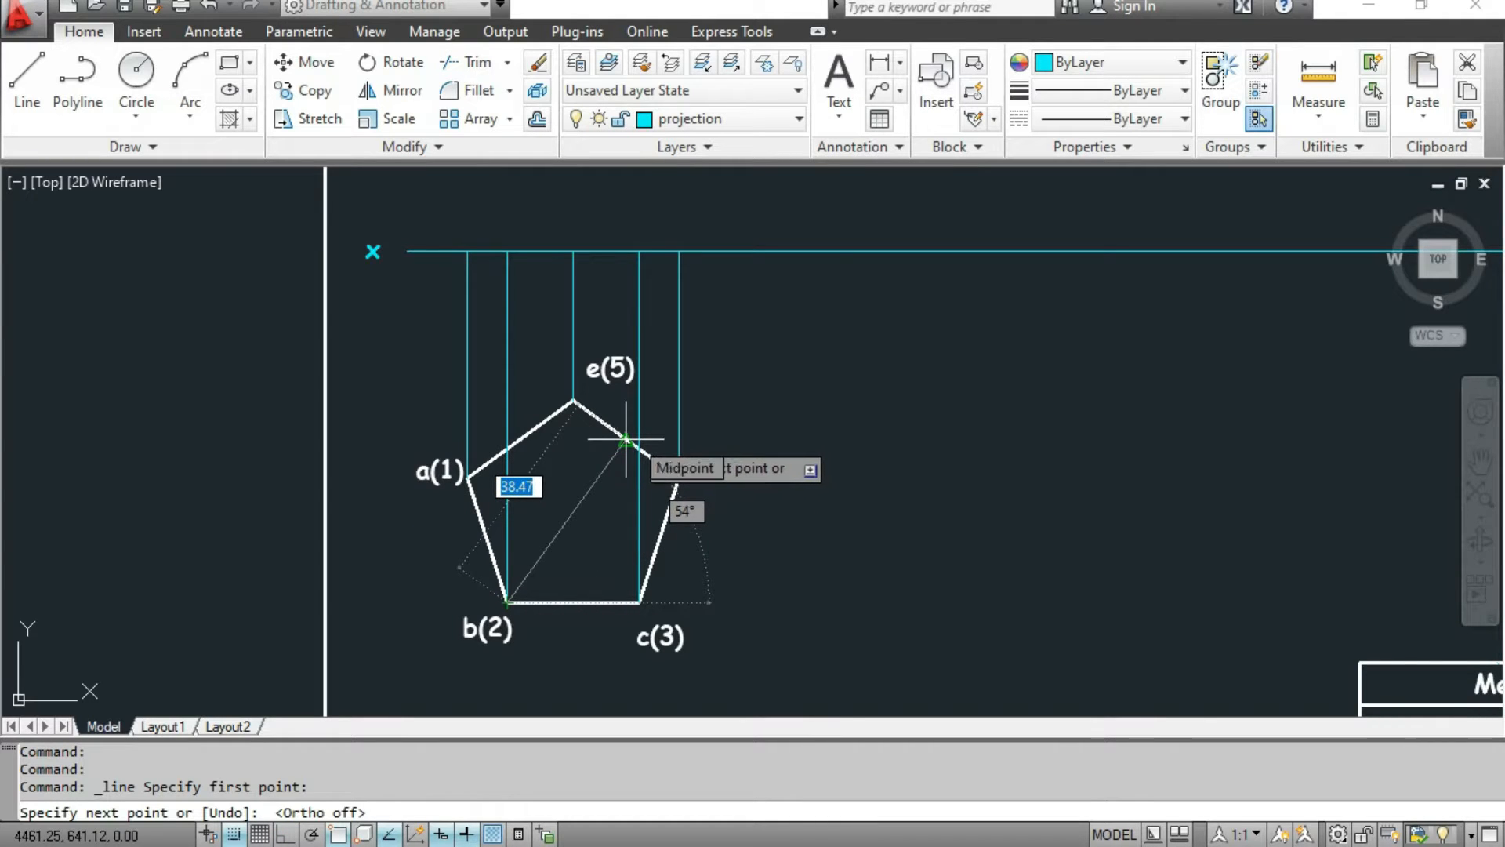
click(625, 439)
key(Escape)
Draw a second construction line from vertex c(3) to the midpoint of the pentagon side a-e, crossing the first one.
key(Return)
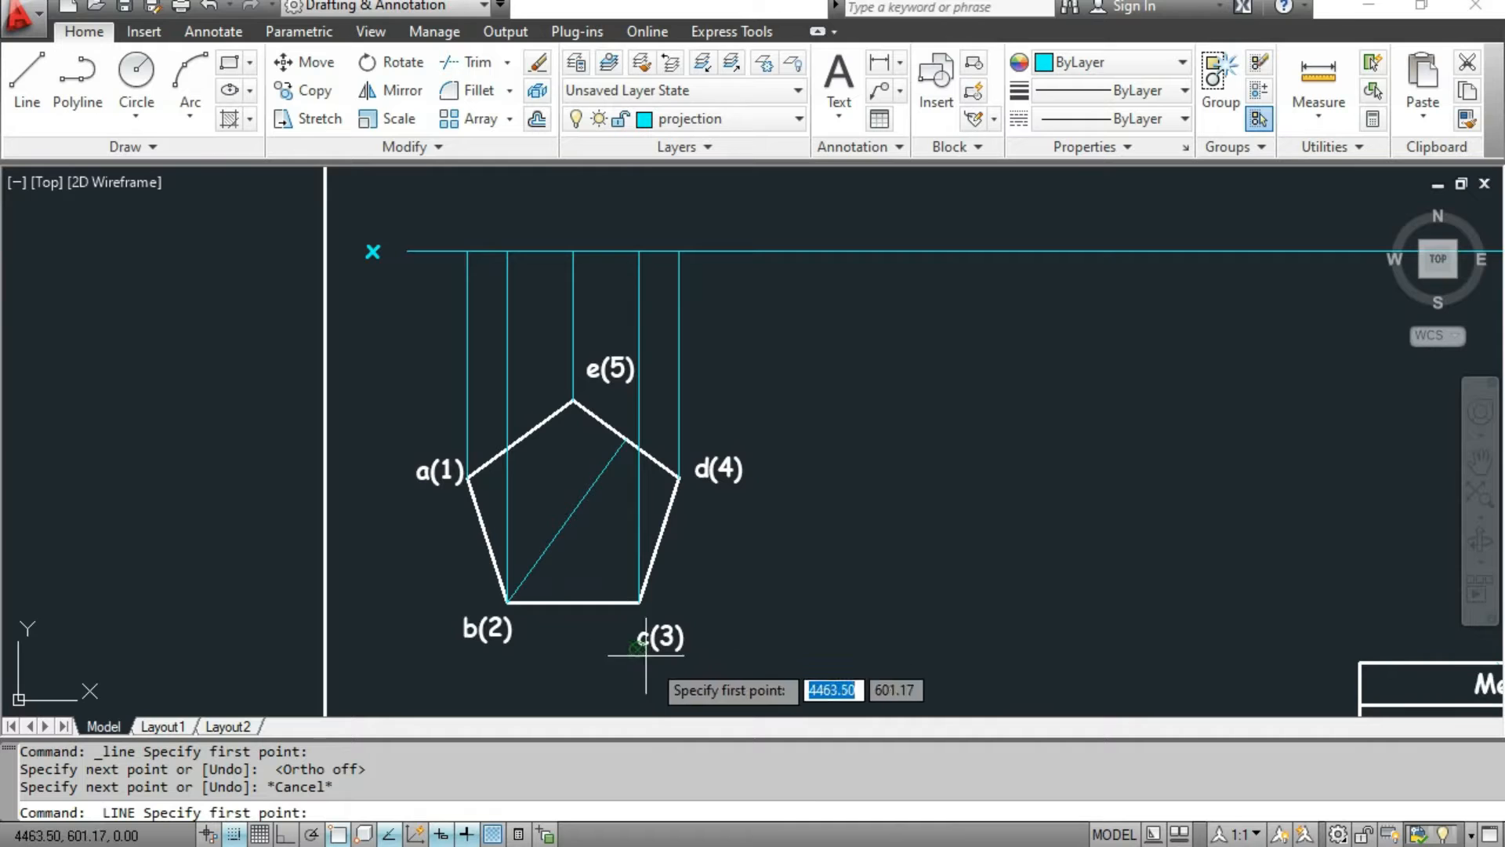
click(639, 602)
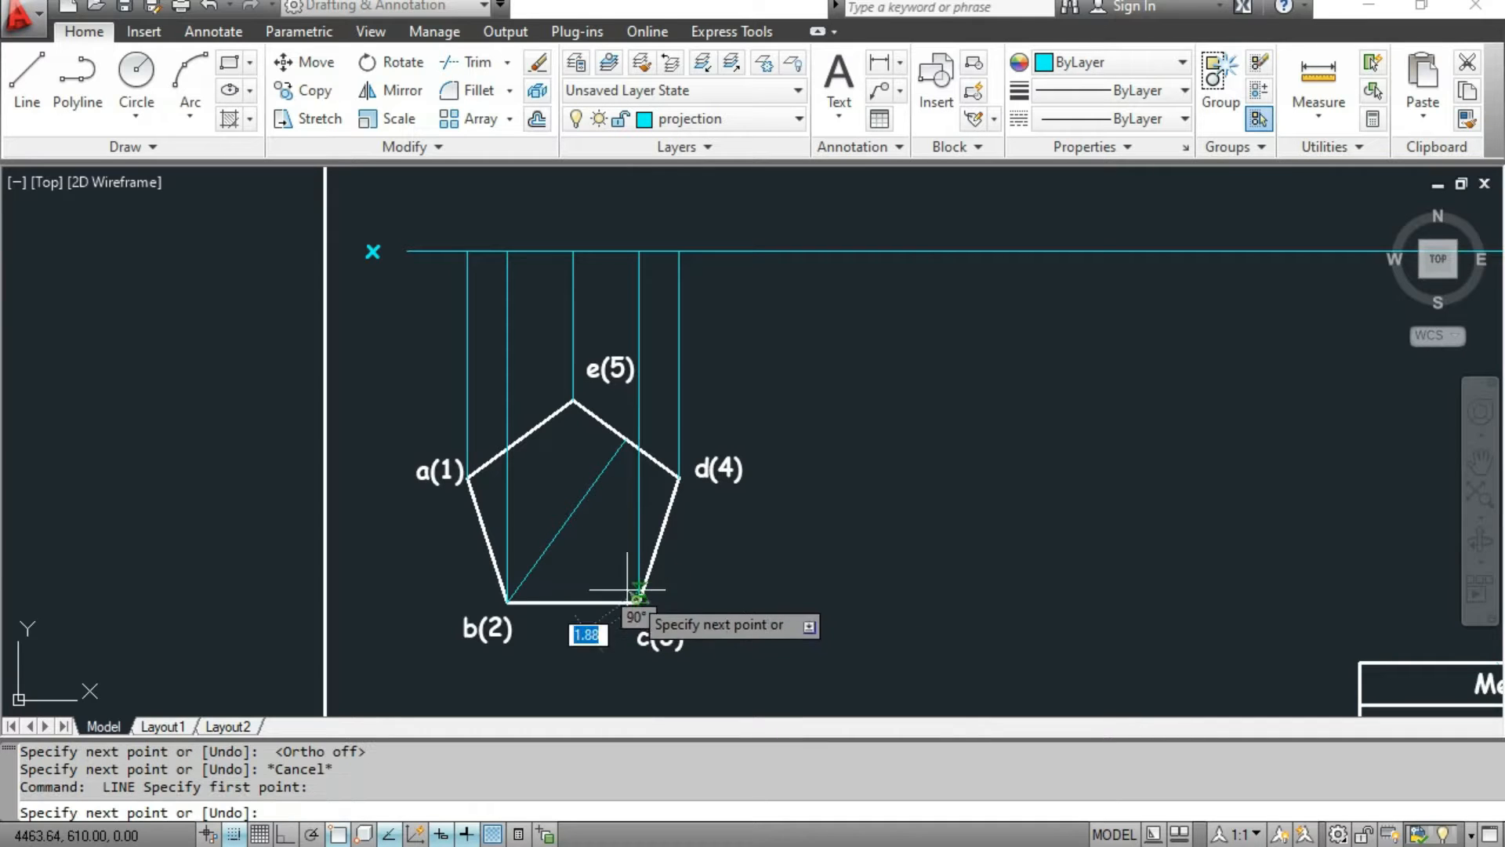
click(520, 440)
key(Escape)
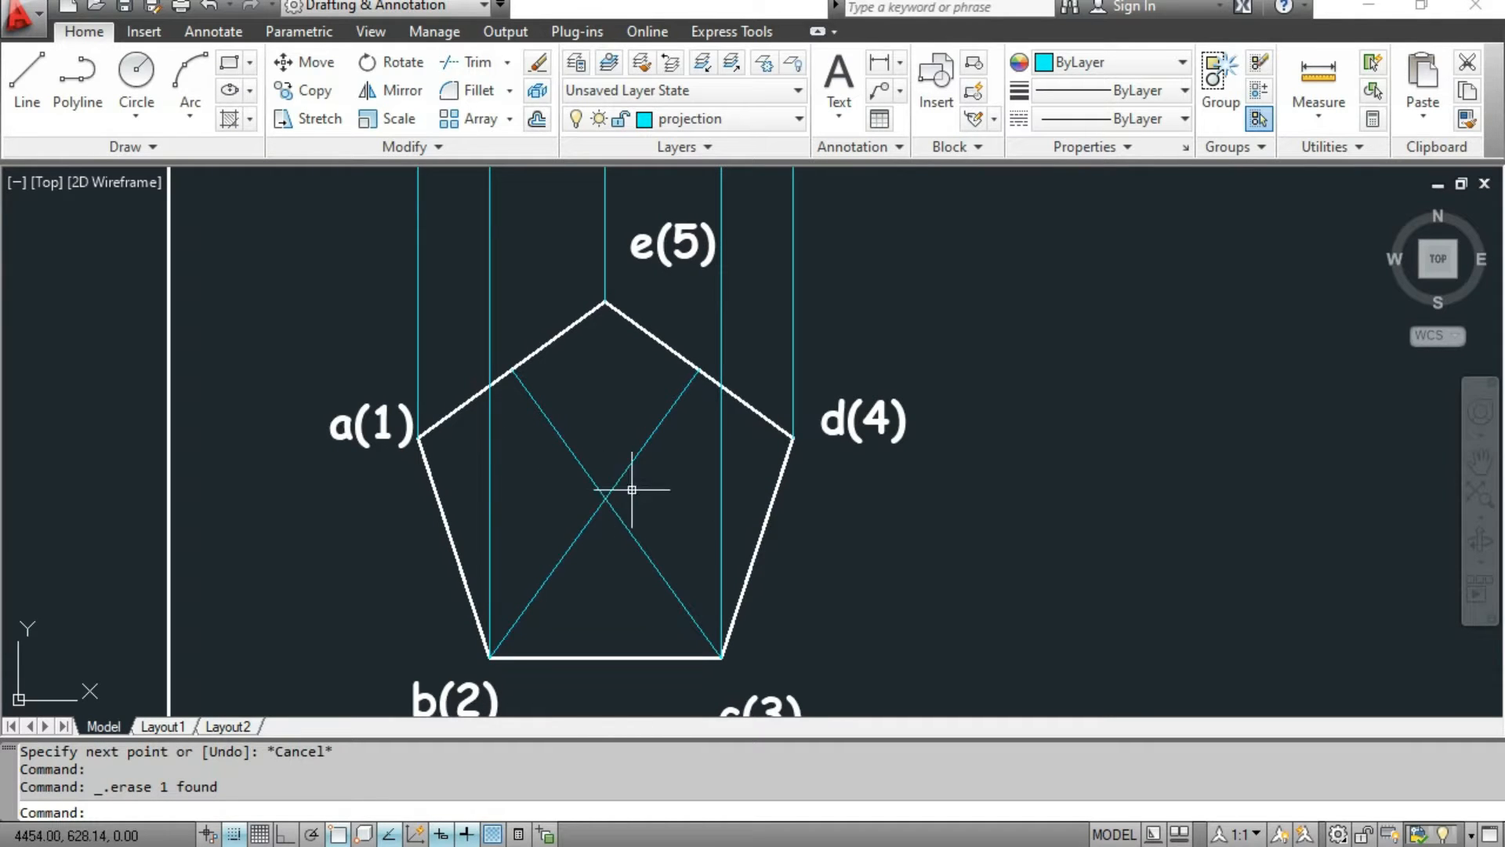
Label the pentagon's centre o(0) in multiline text and move the label slightly further left of the intersection of the construction lines.
click(852, 71)
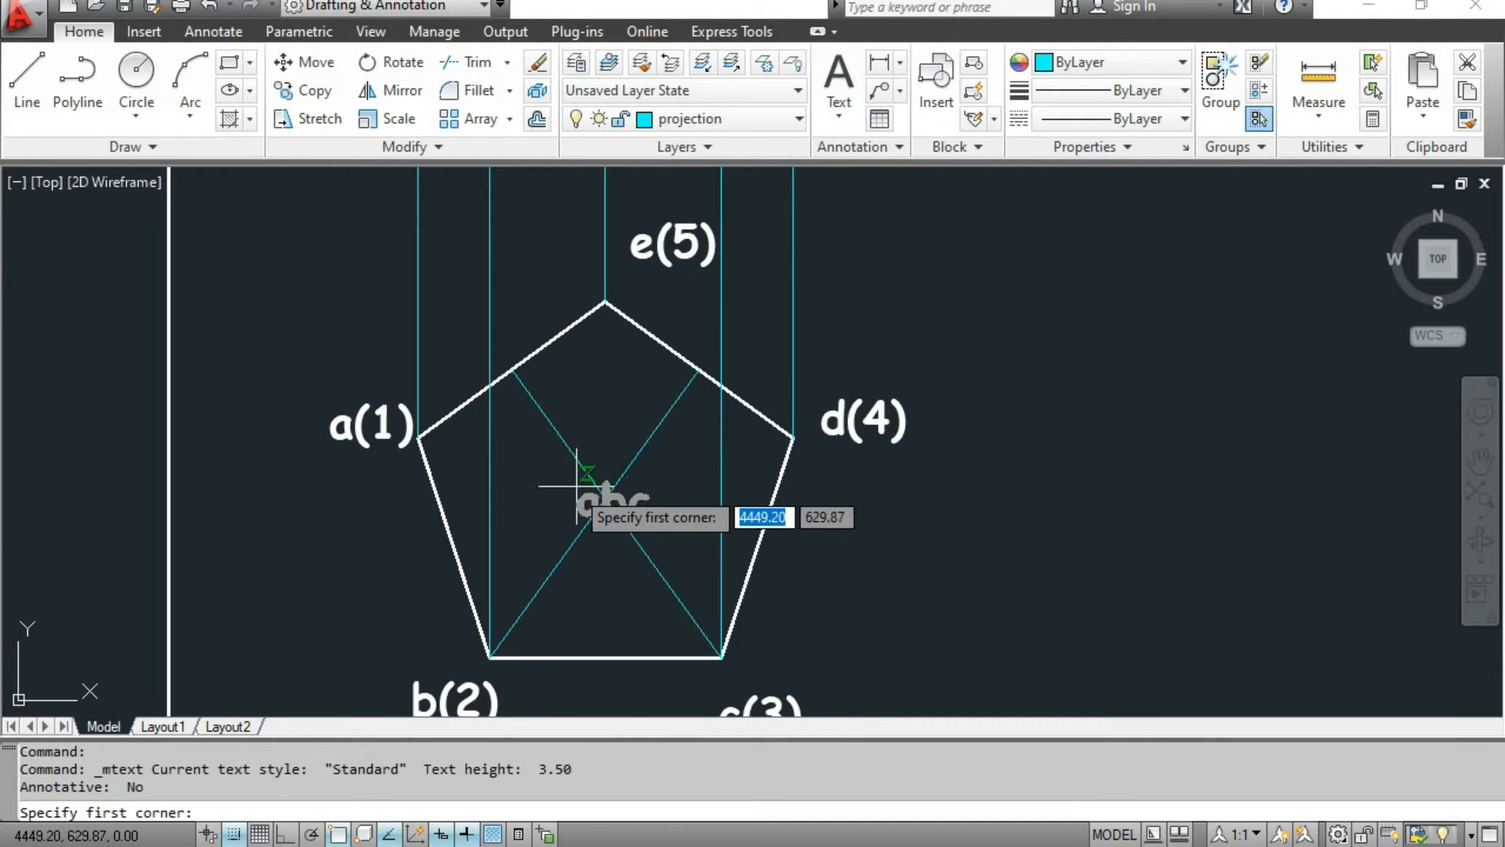
click(525, 487)
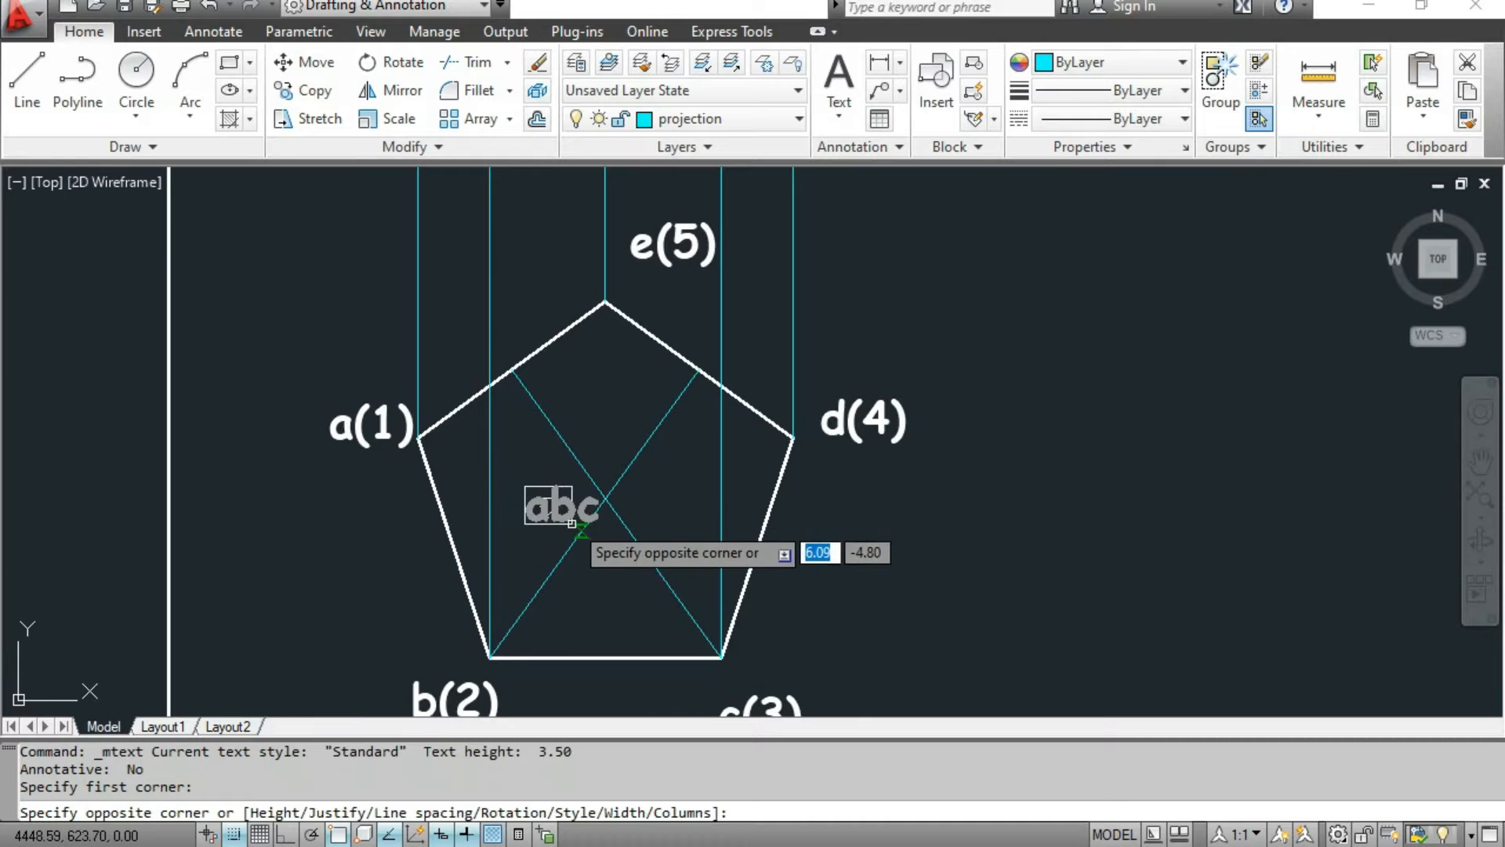
click(562, 511)
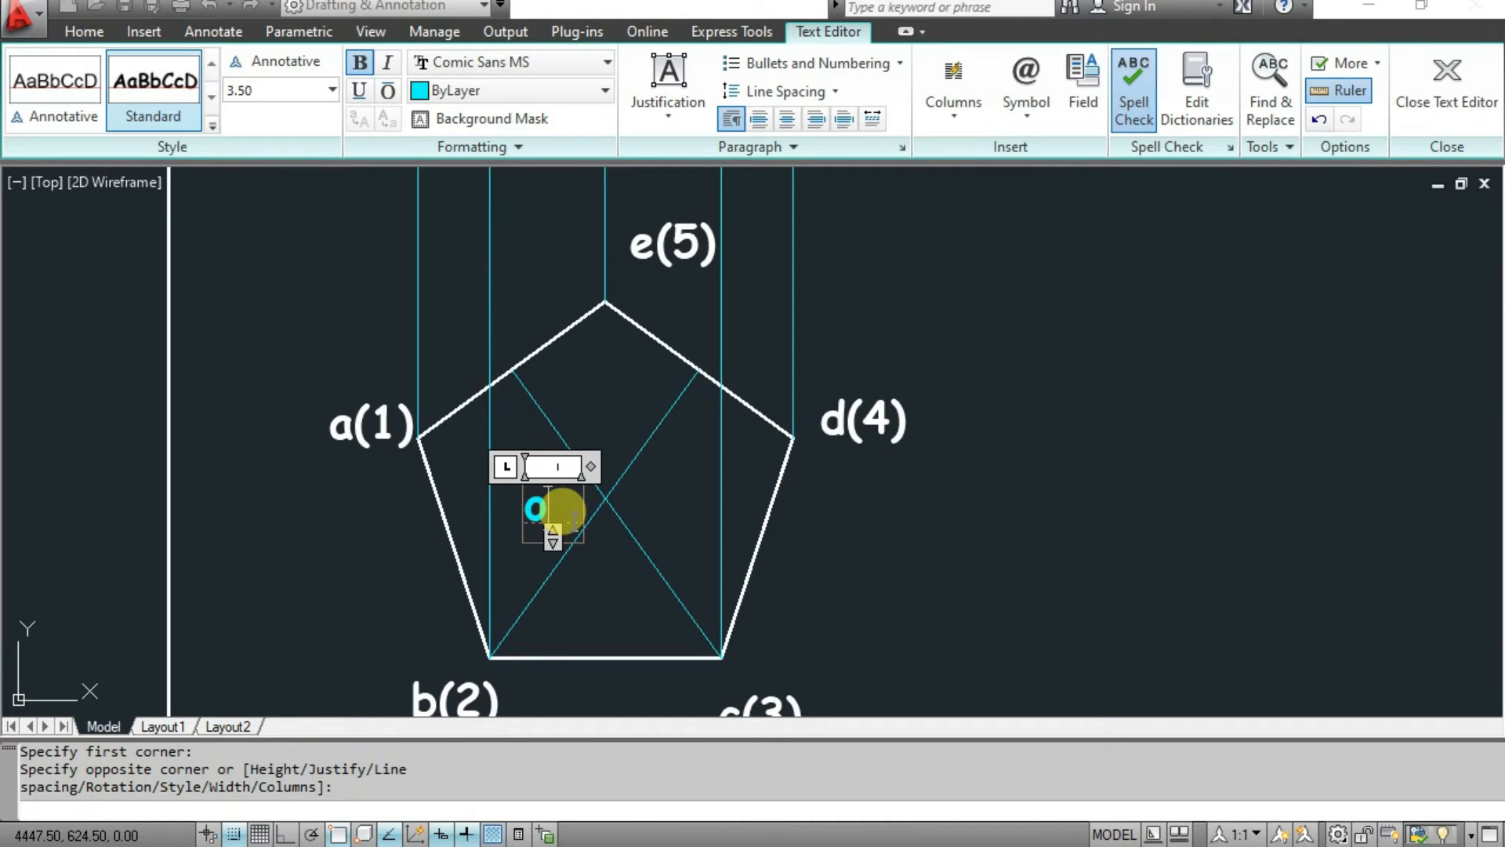
text(O()
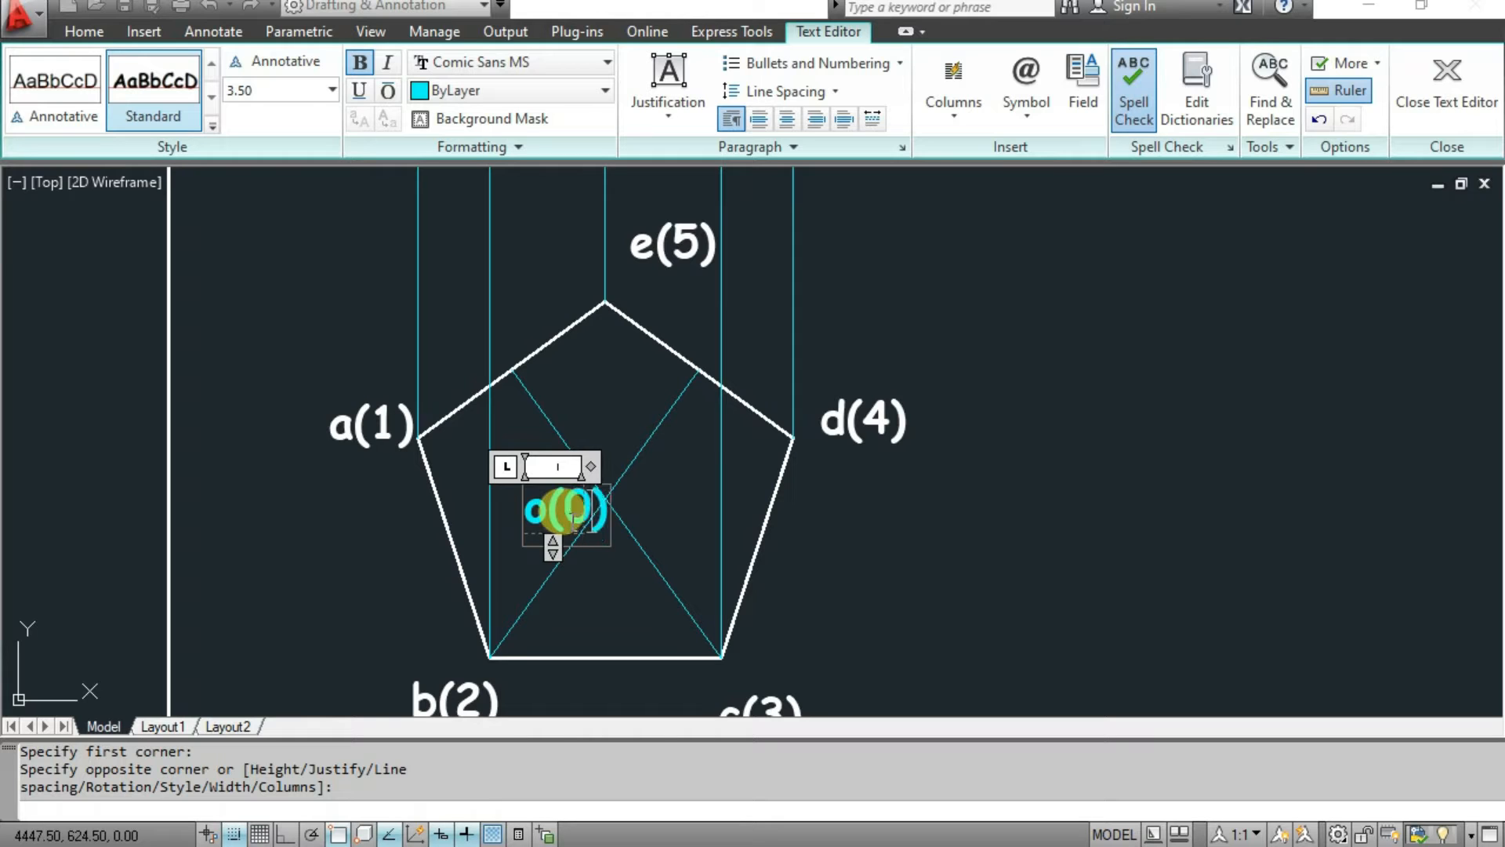
click(635, 497)
click(552, 515)
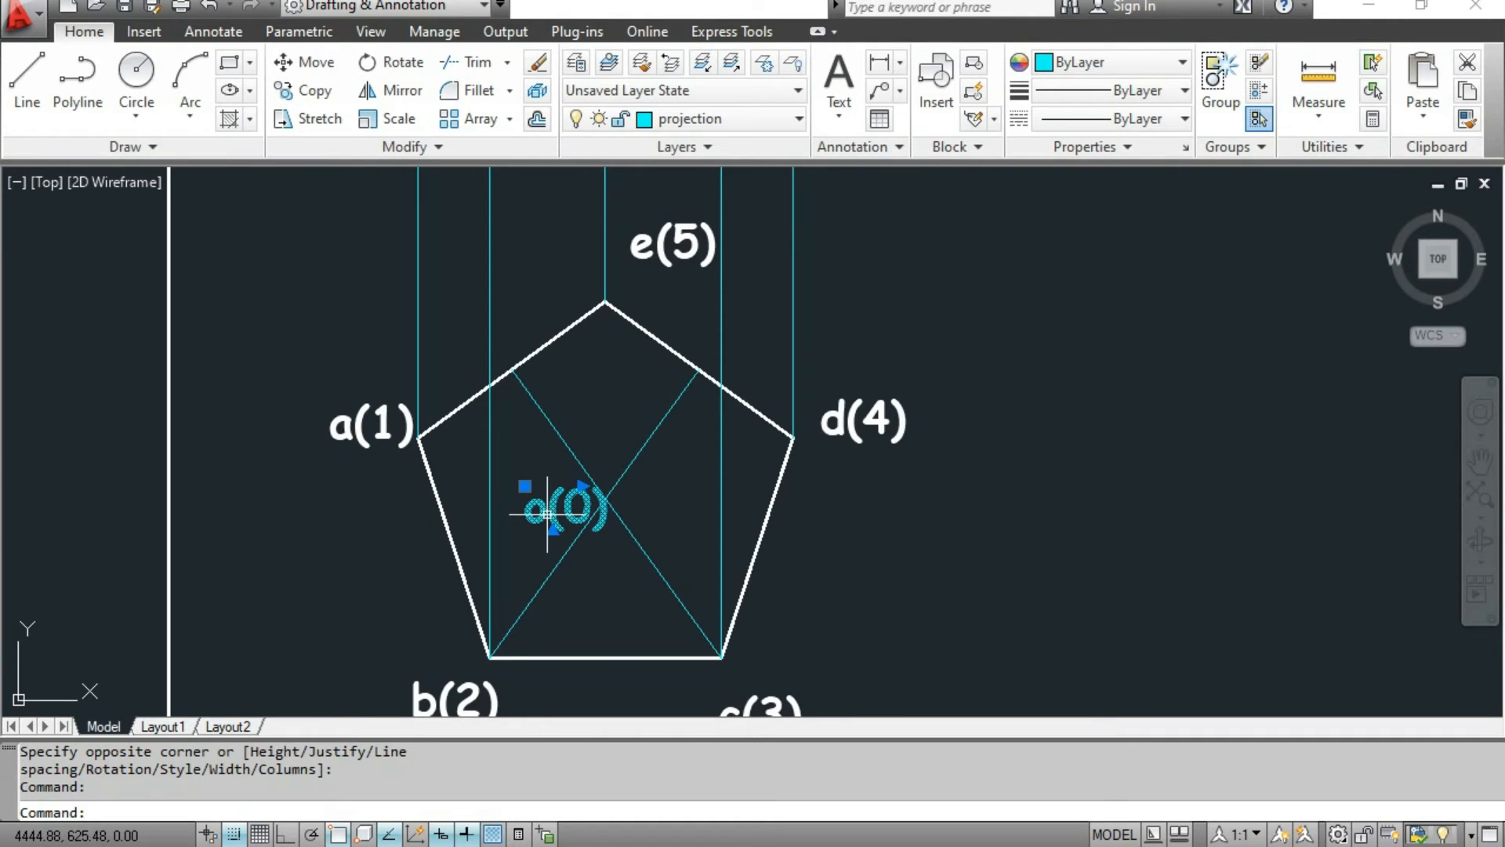
click(310, 62)
key(Escape)
Draw a vertical projection line from the pentagon's centre o(0) up to vertex e(5).
scroll(484, 449, down, 2)
click(27, 74)
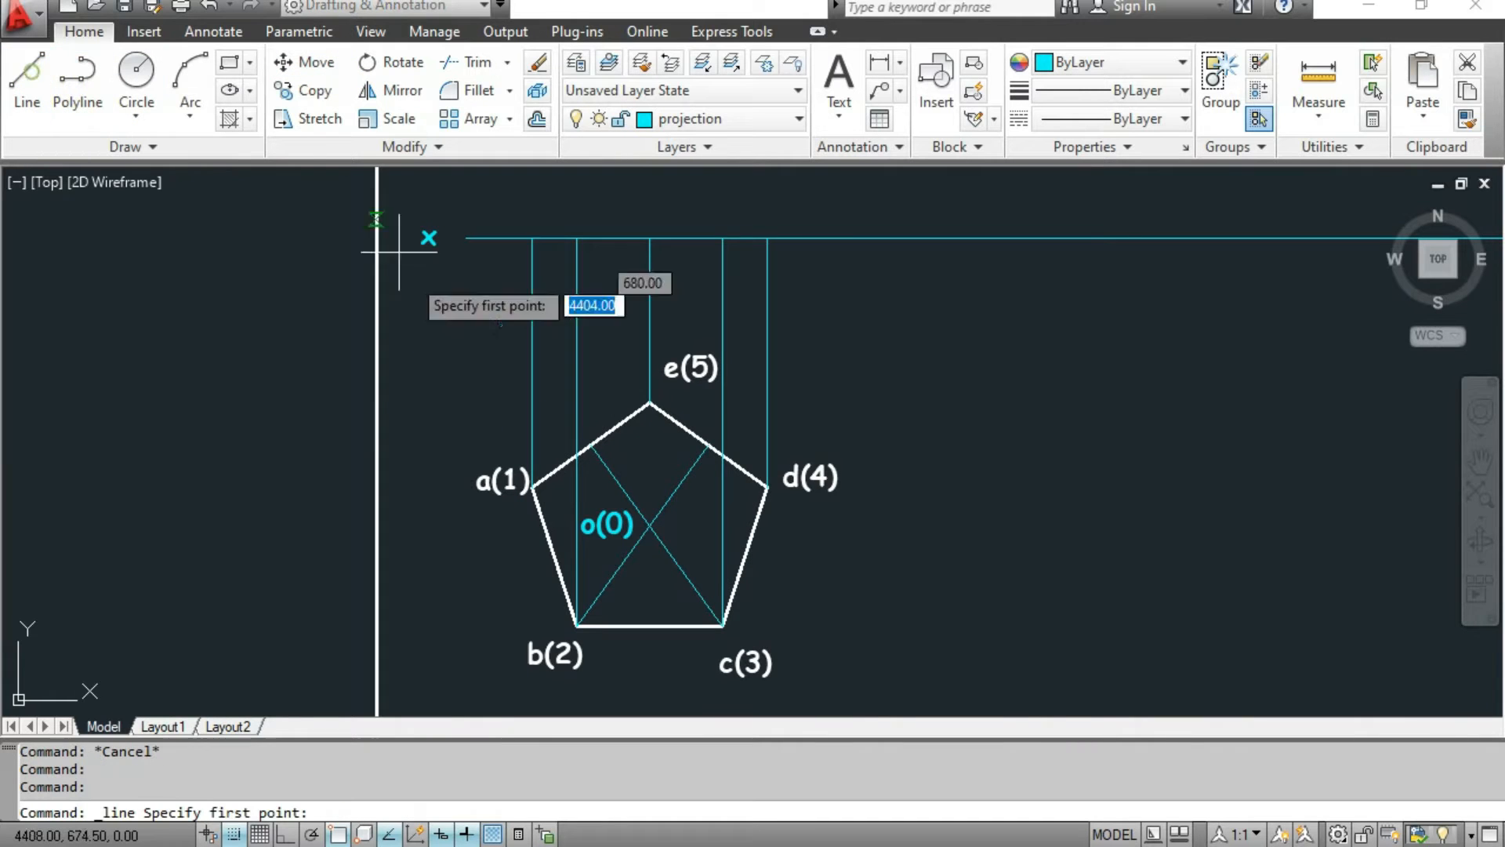
click(649, 525)
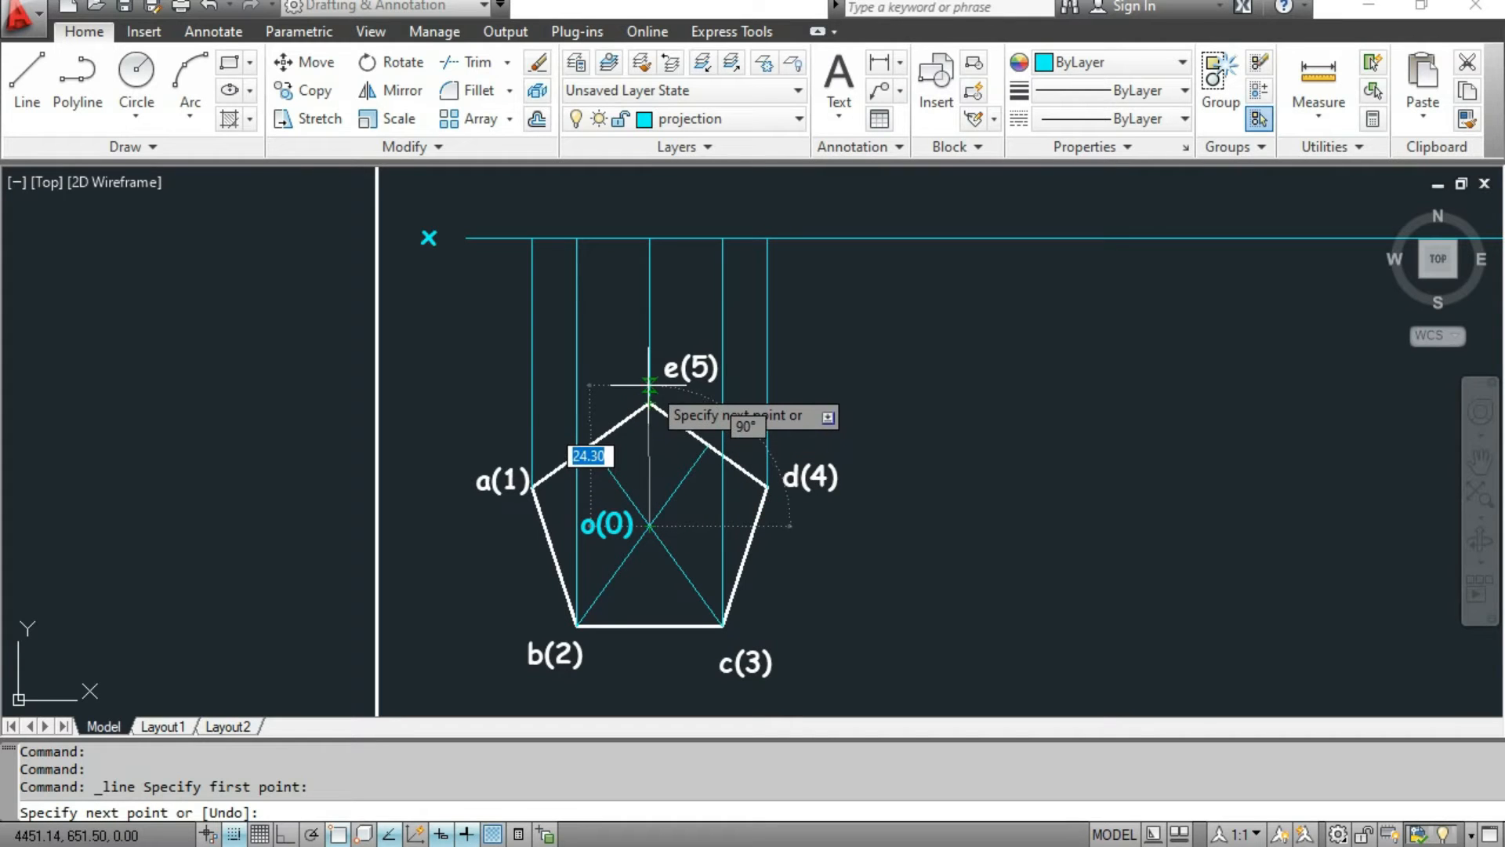
click(649, 403)
key(Escape)
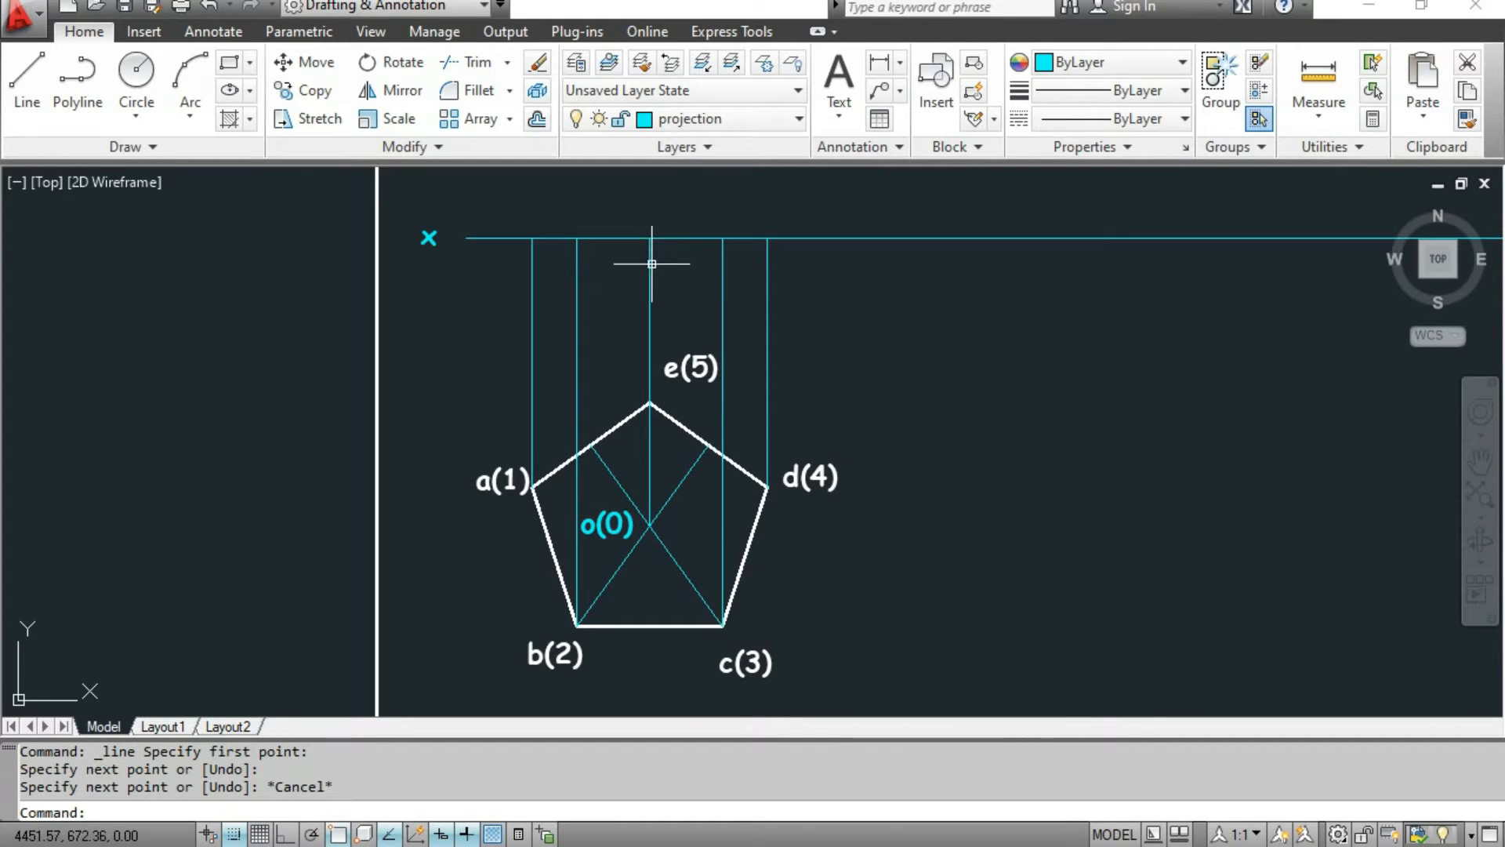
On the object layer, start the front view with a vertical line 60 long, up from where the projector of a(1) meets the xy line.
scroll(756, 497, down, 3)
middle_drag(756, 497, 689, 504)
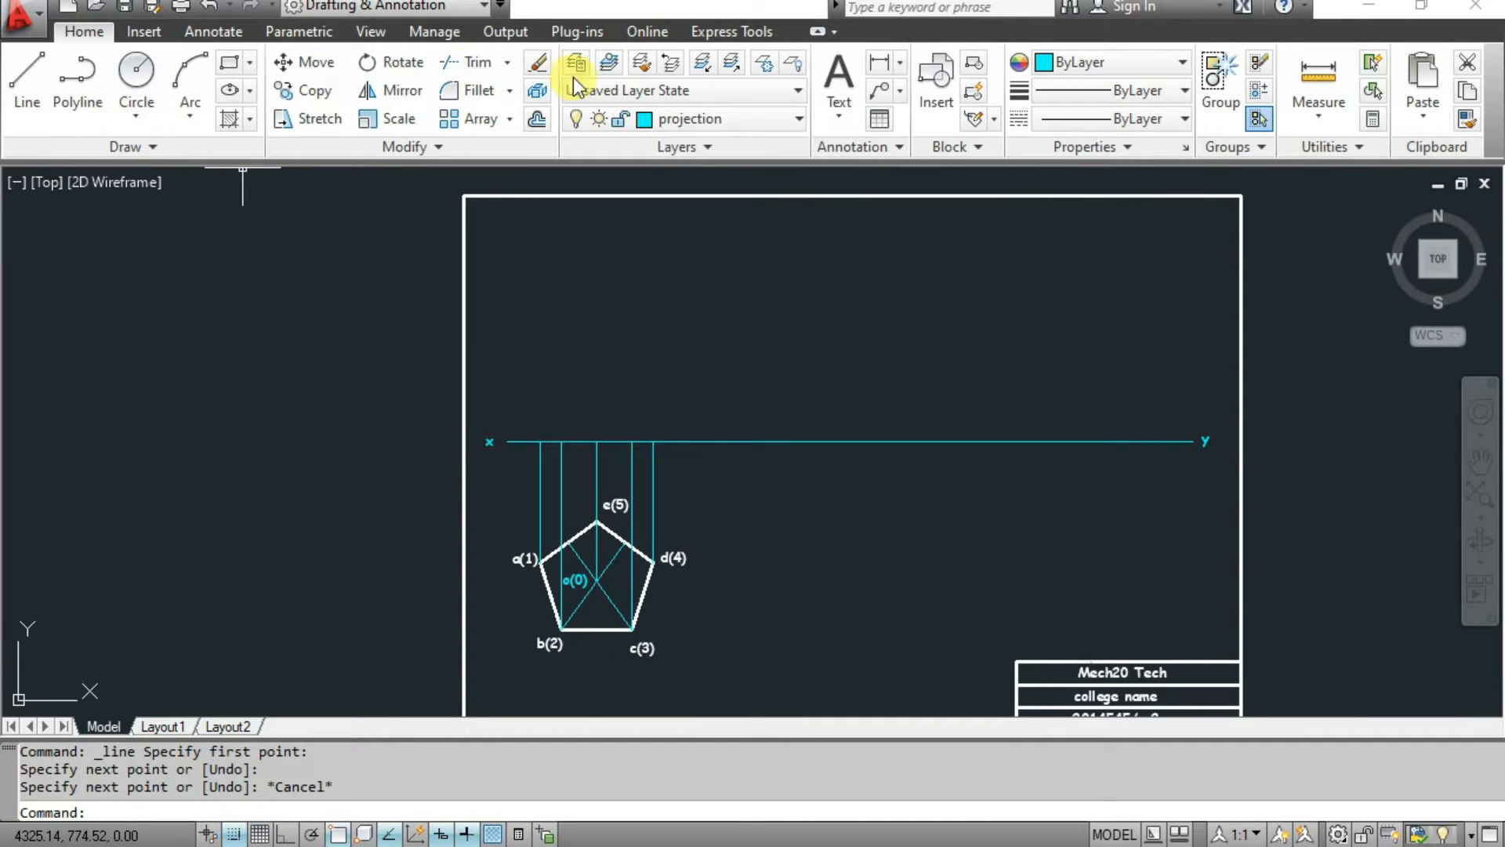
click(756, 119)
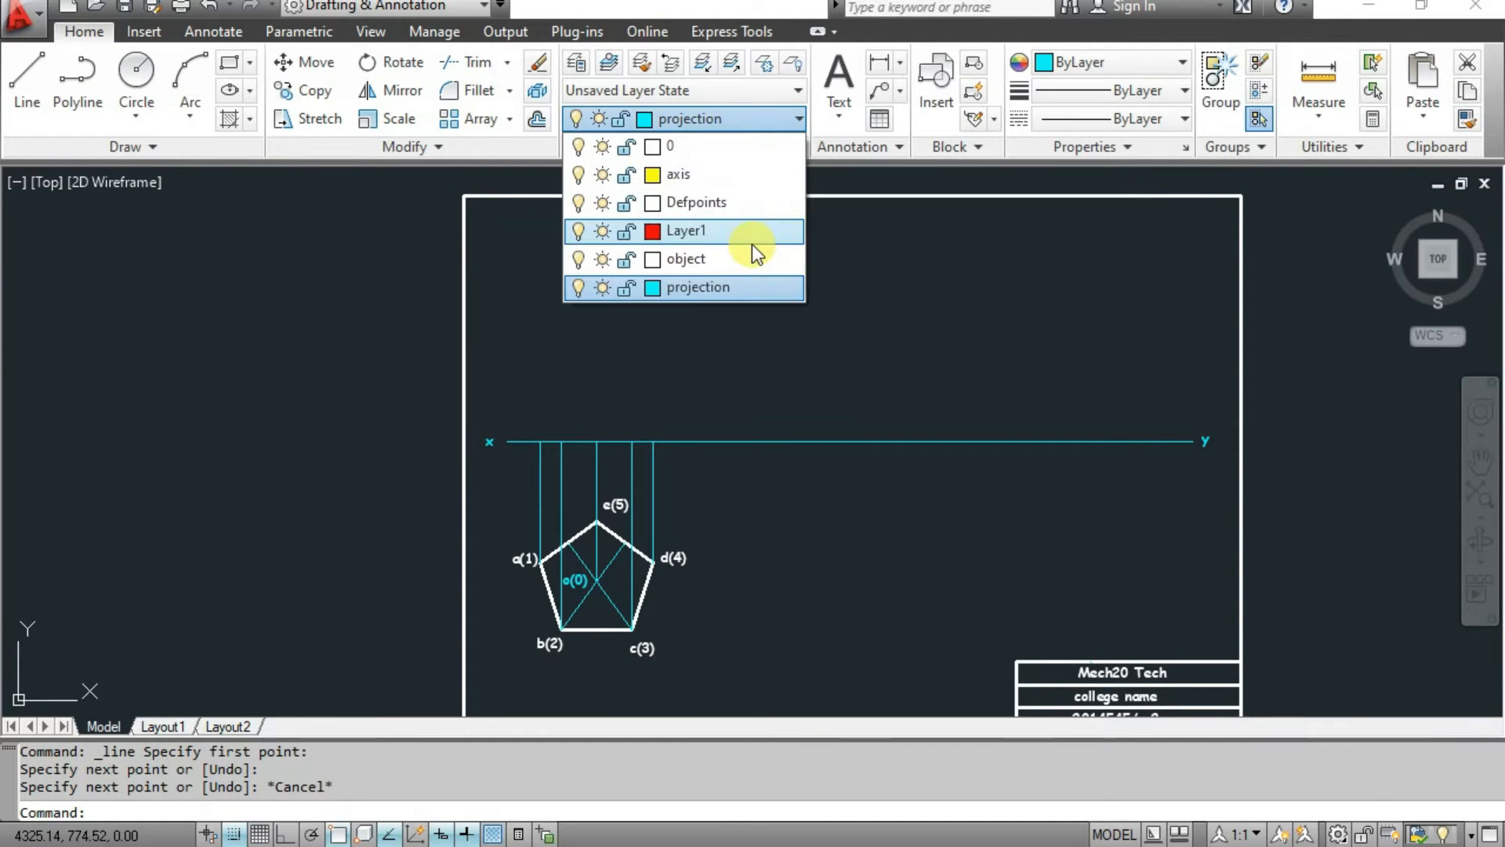
click(710, 260)
click(36, 83)
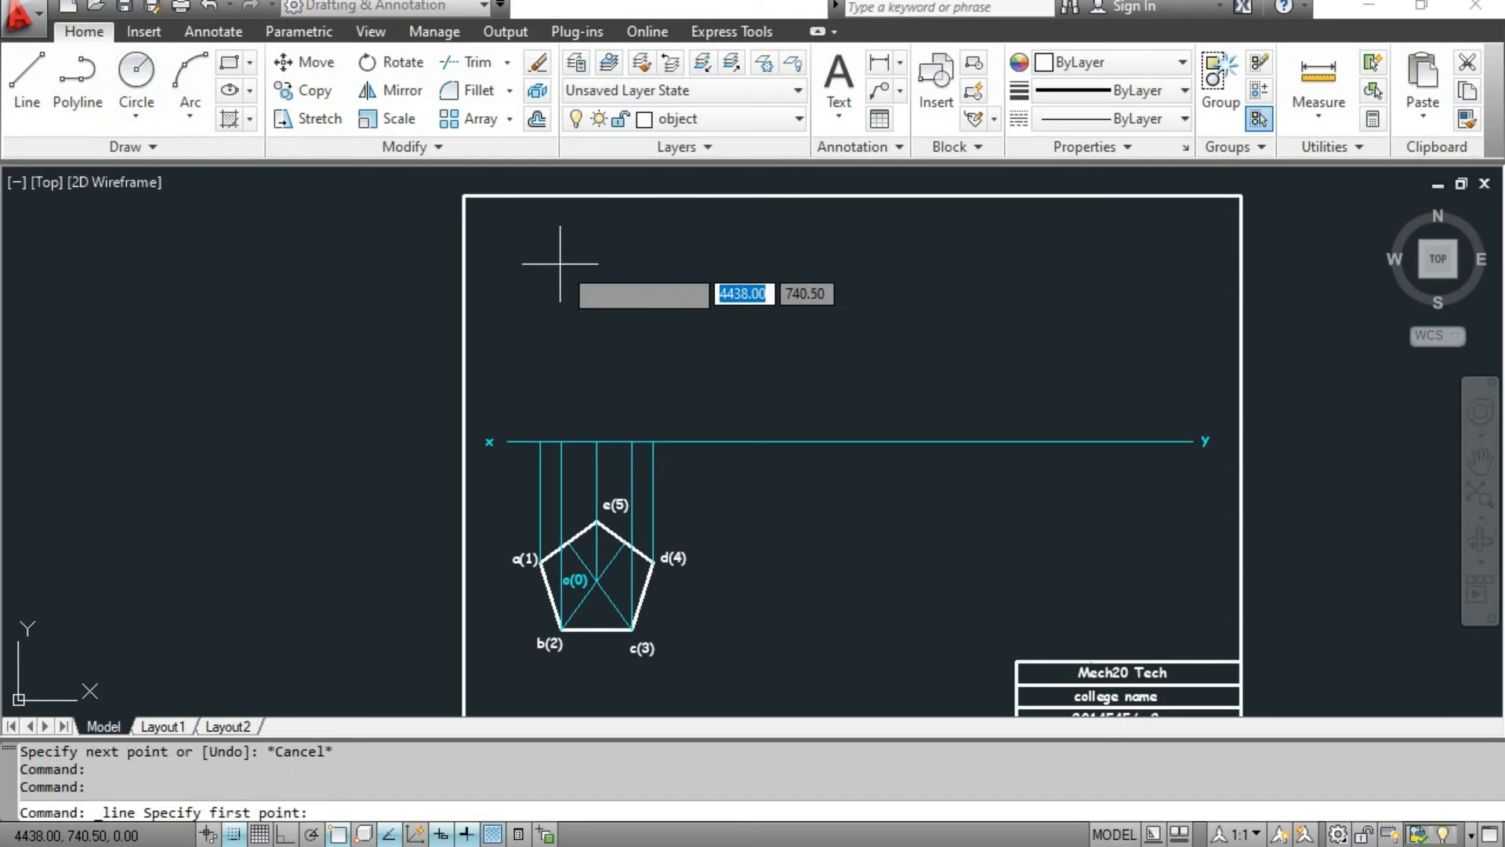
click(540, 443)
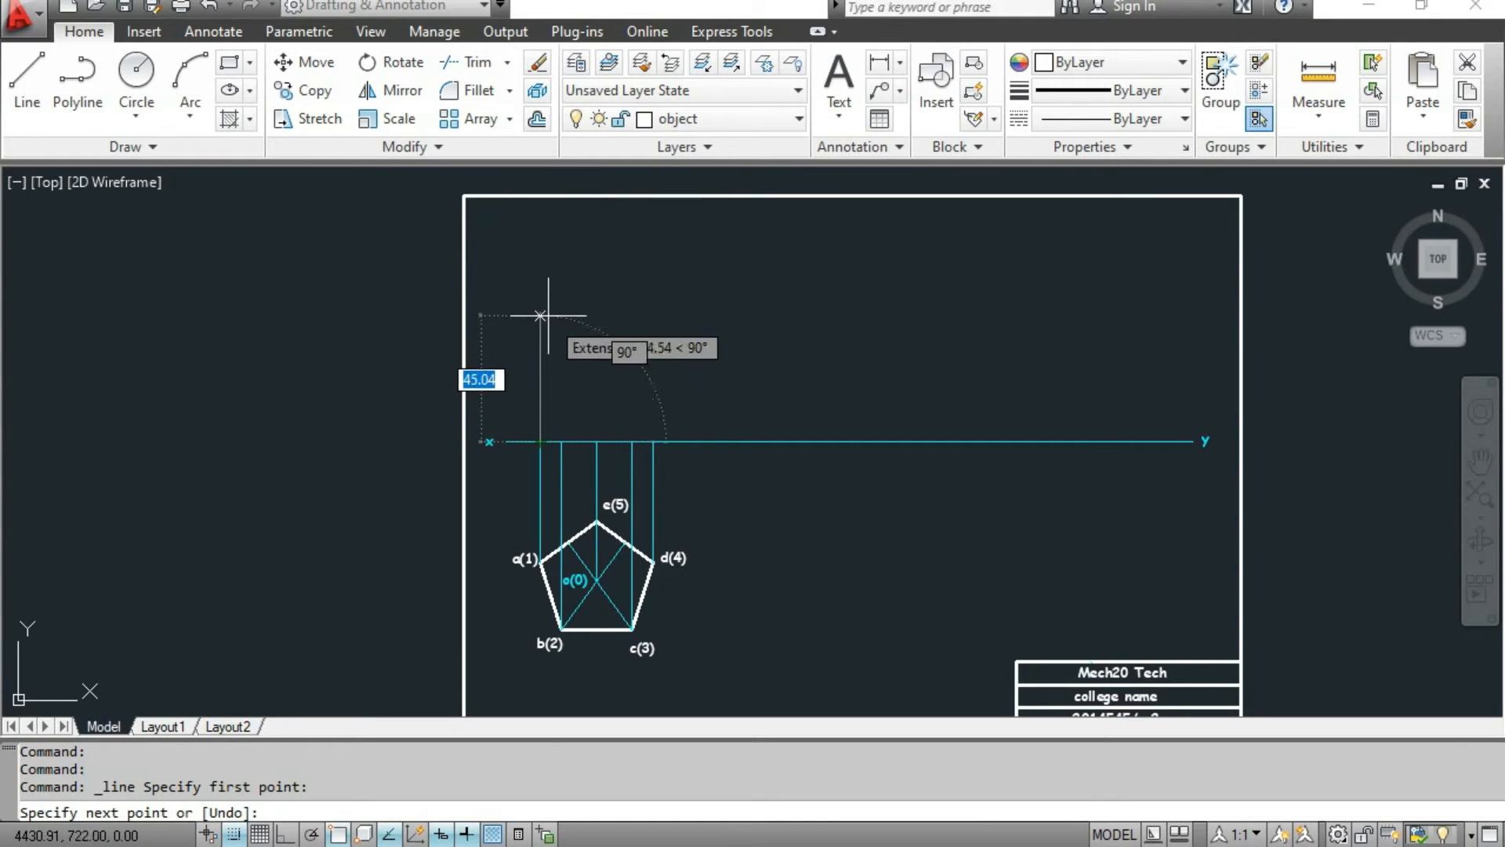
text(60)
key(Return)
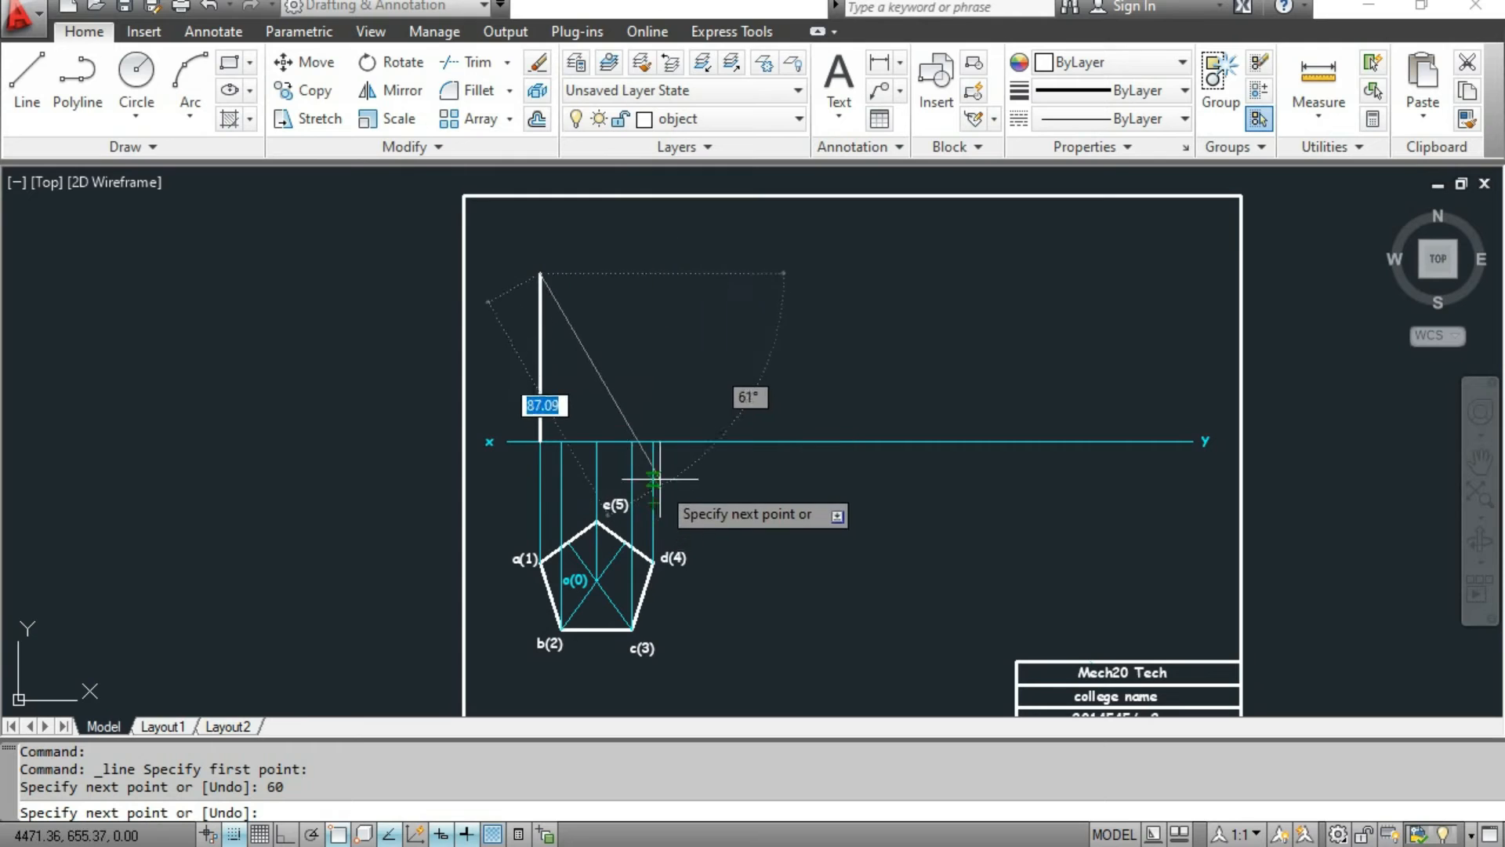
With ortho on, complete the front-view rectangle across to the projector of d(4), down to the xy line and back to the start.
key(F9)
key(F9)
key(F8)
click(653, 273)
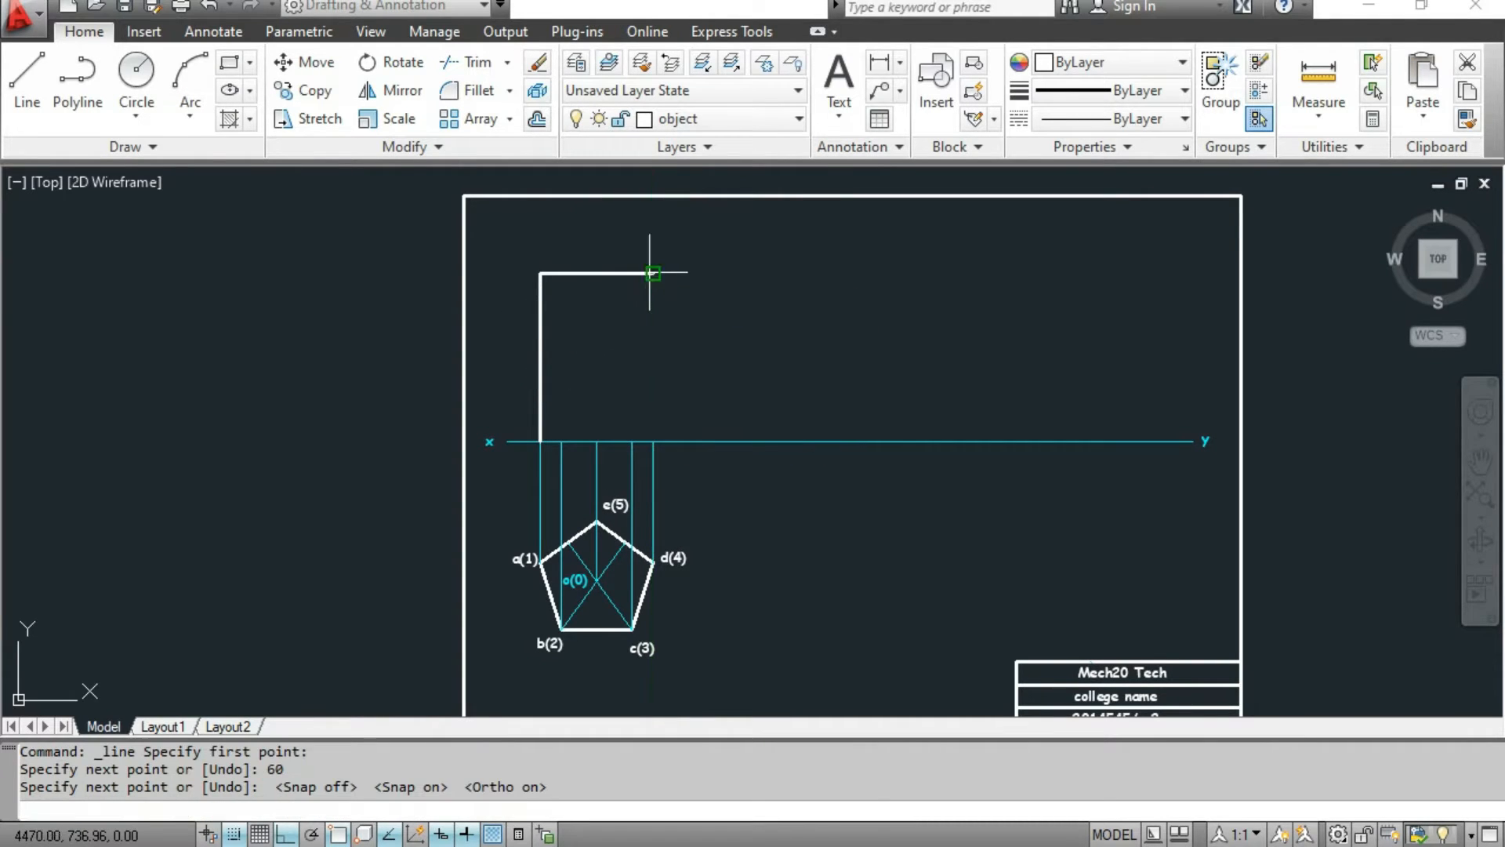
click(652, 442)
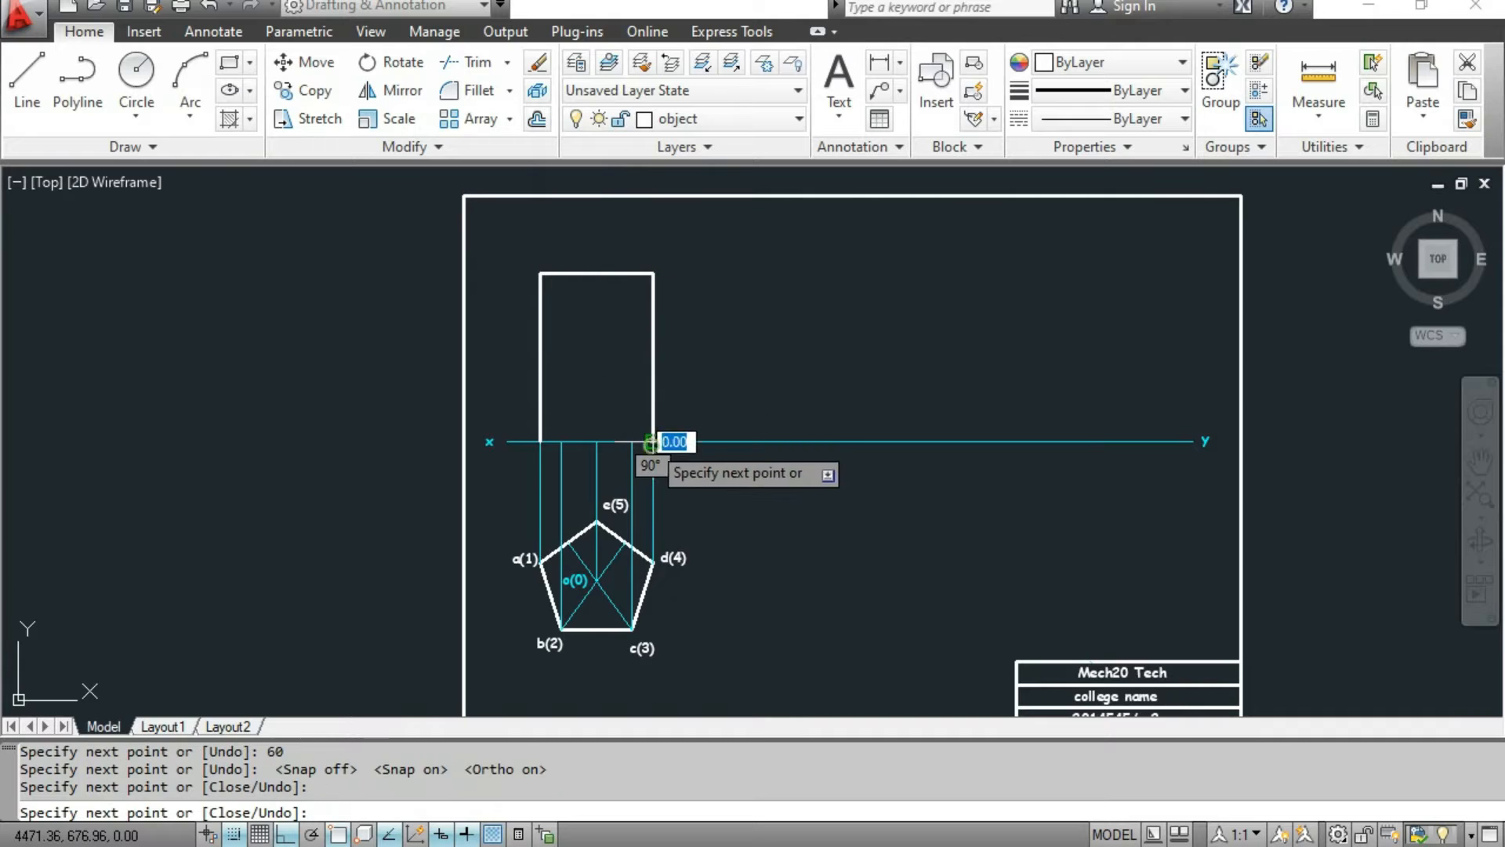
click(540, 441)
key(Escape)
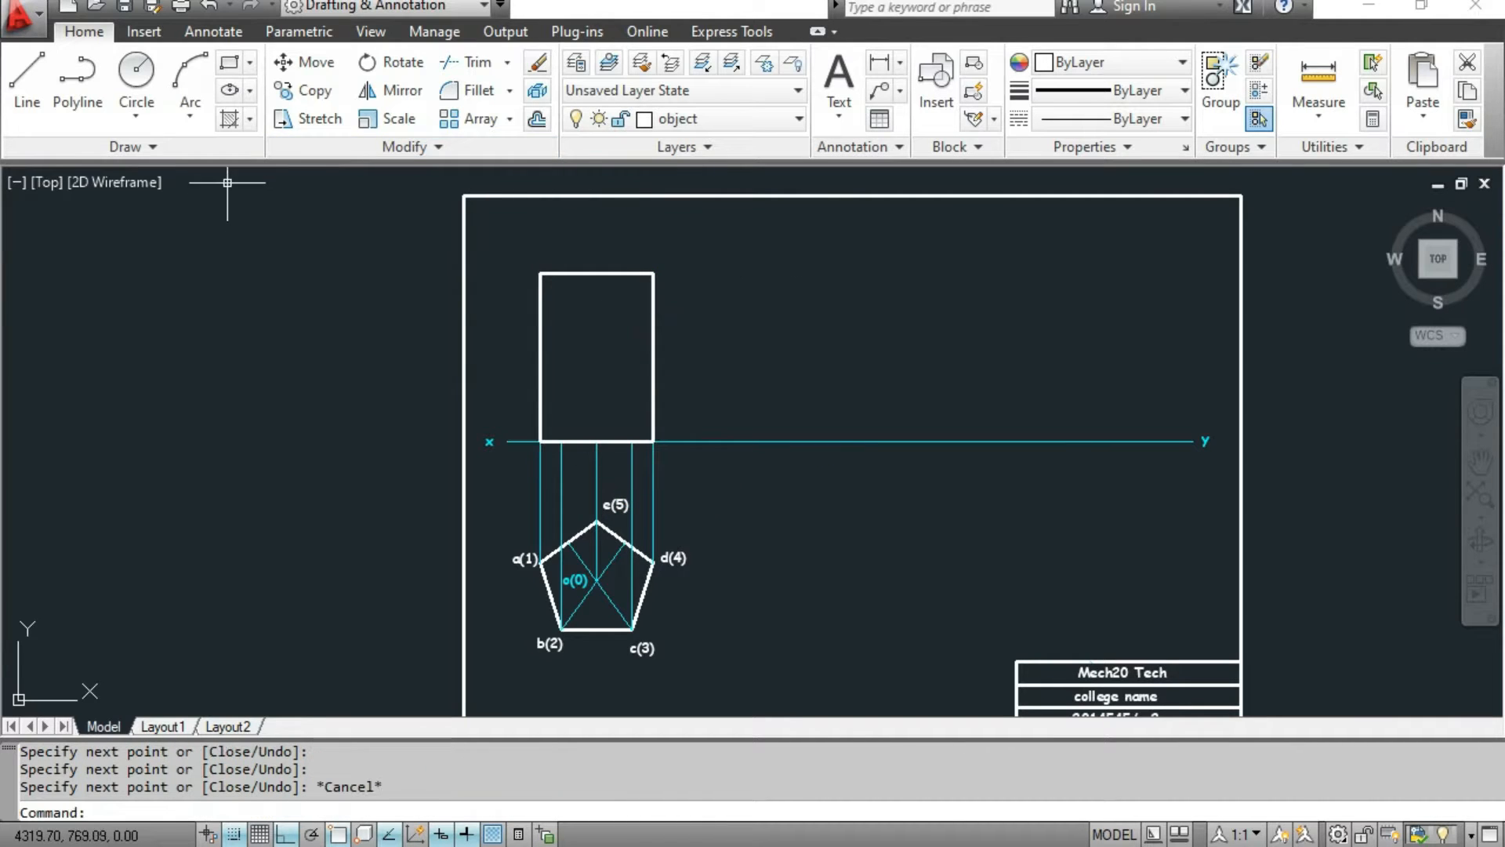
click(27, 77)
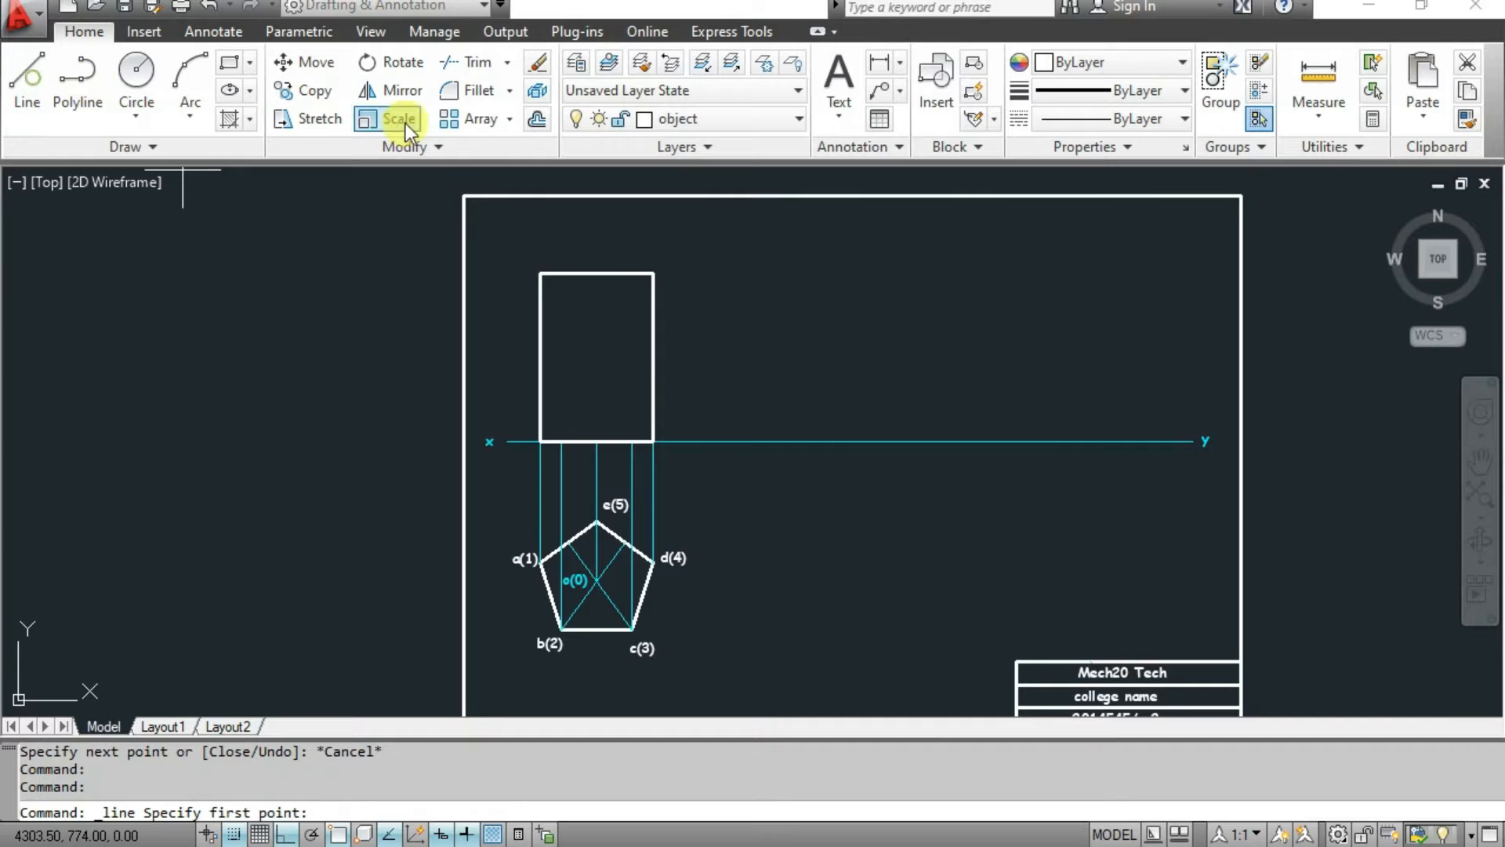
key(Escape)
key(Escape)
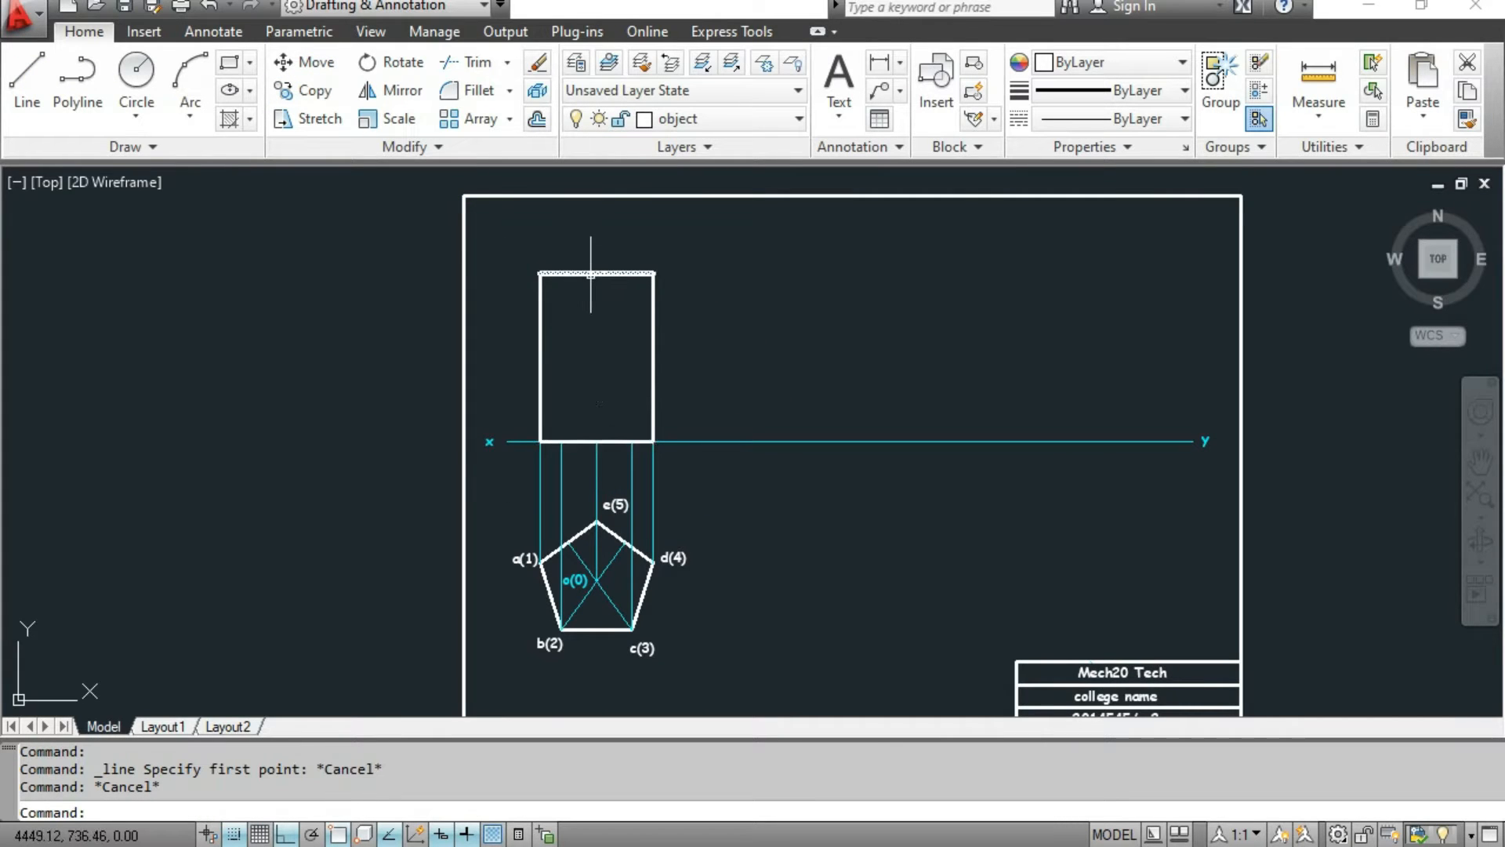
Draw a vertical centre line in the front view from the e(5) projector on the xy line to the rectangle's top edge.
click(27, 77)
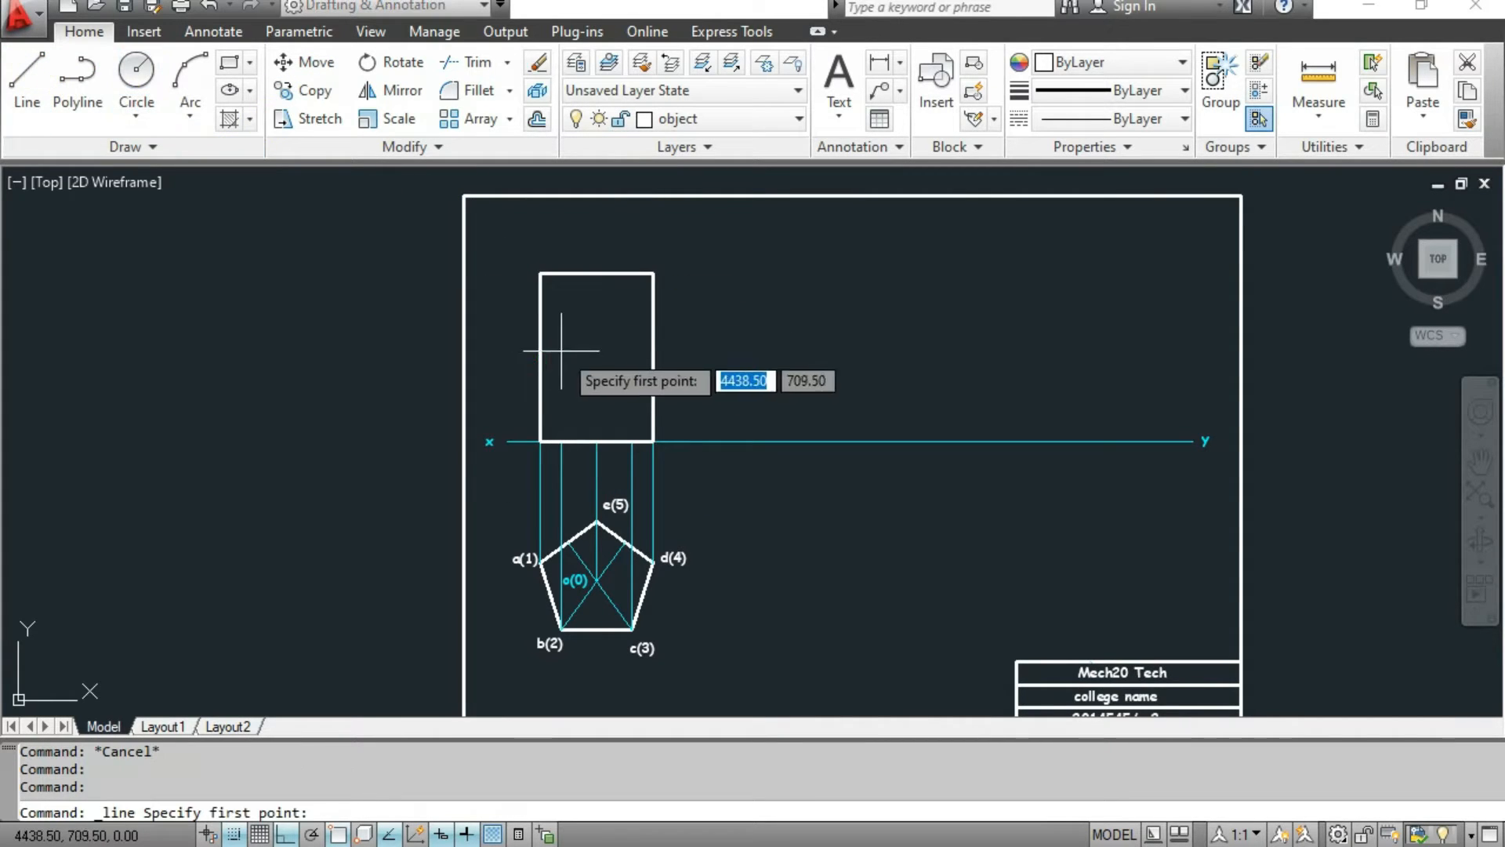
click(597, 441)
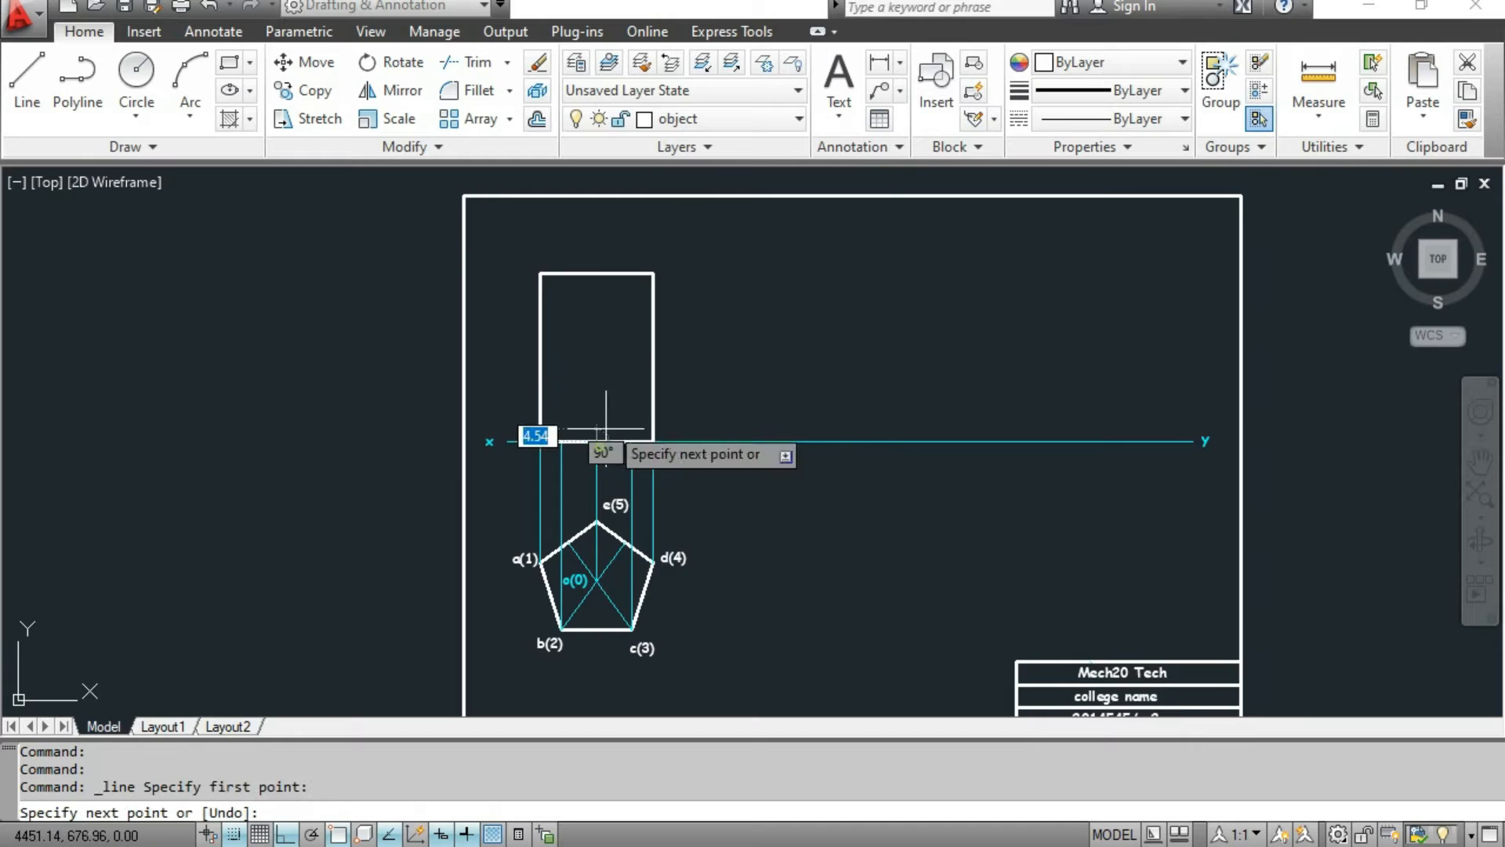
click(597, 273)
key(Escape)
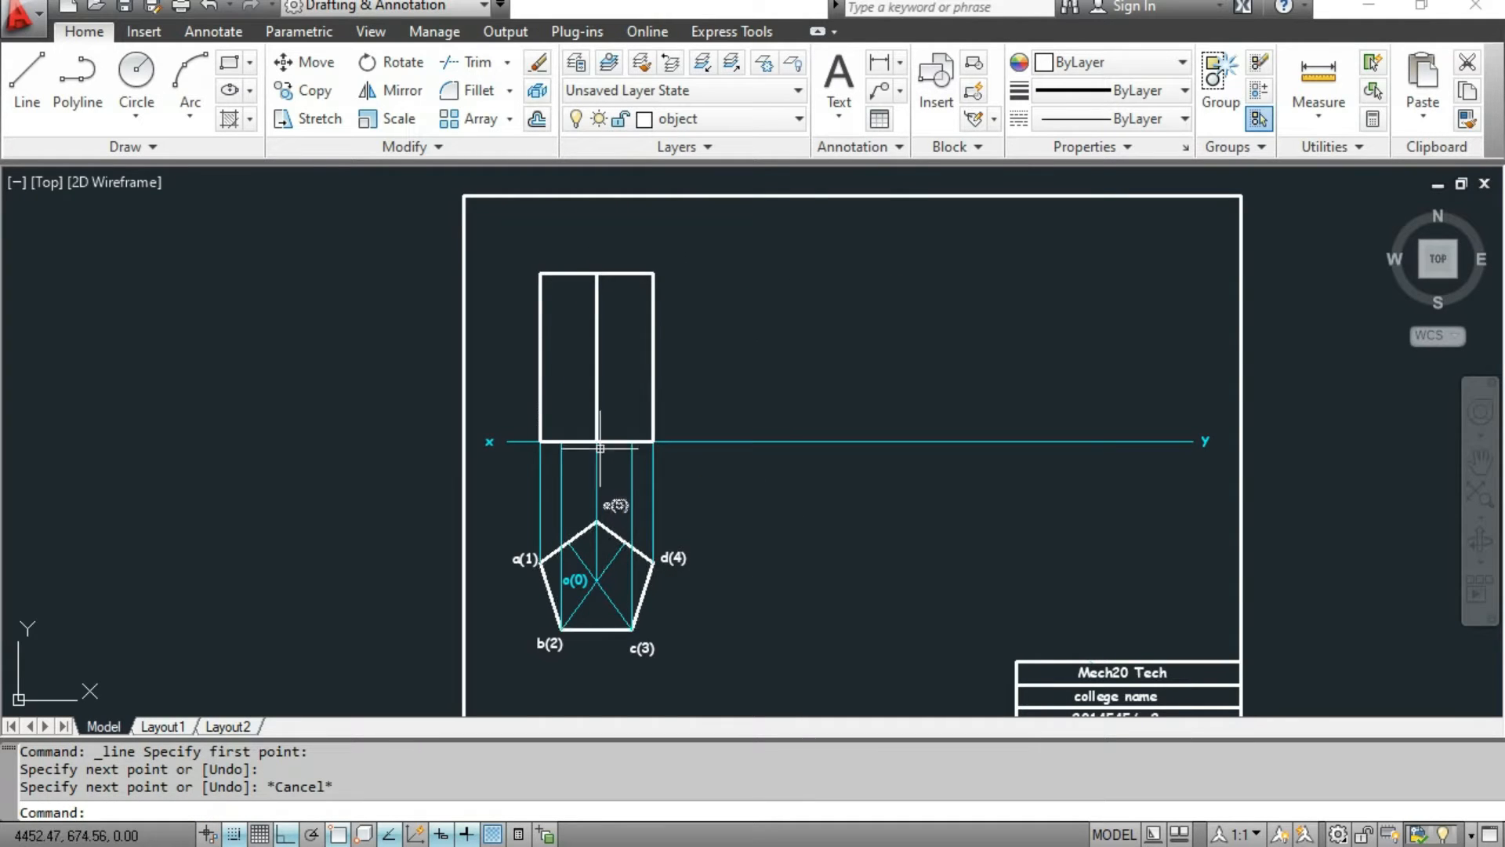
click(596, 333)
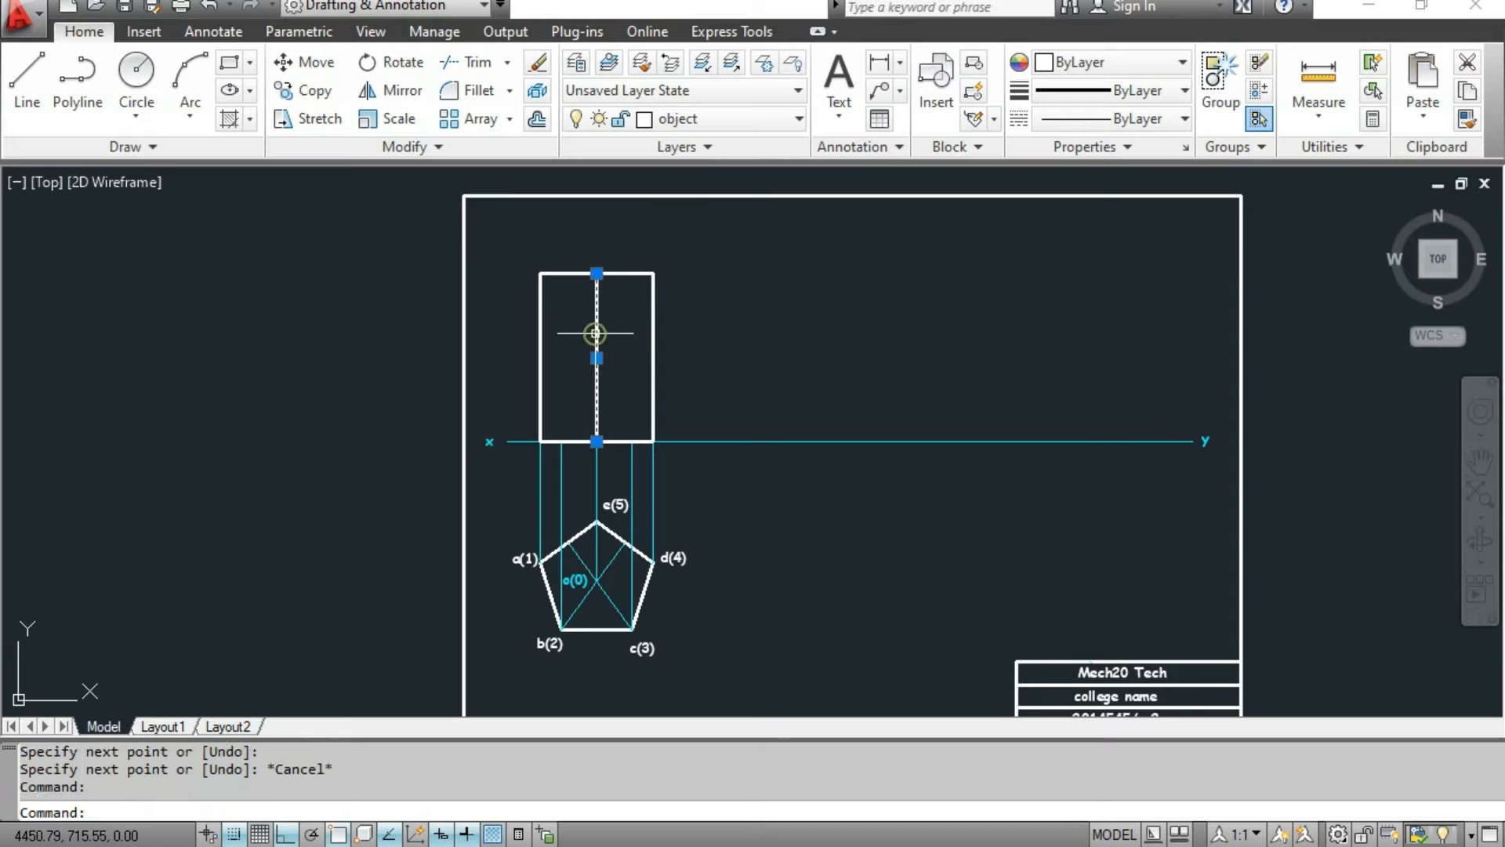
key(Escape)
key(Escape)
key(Escape)
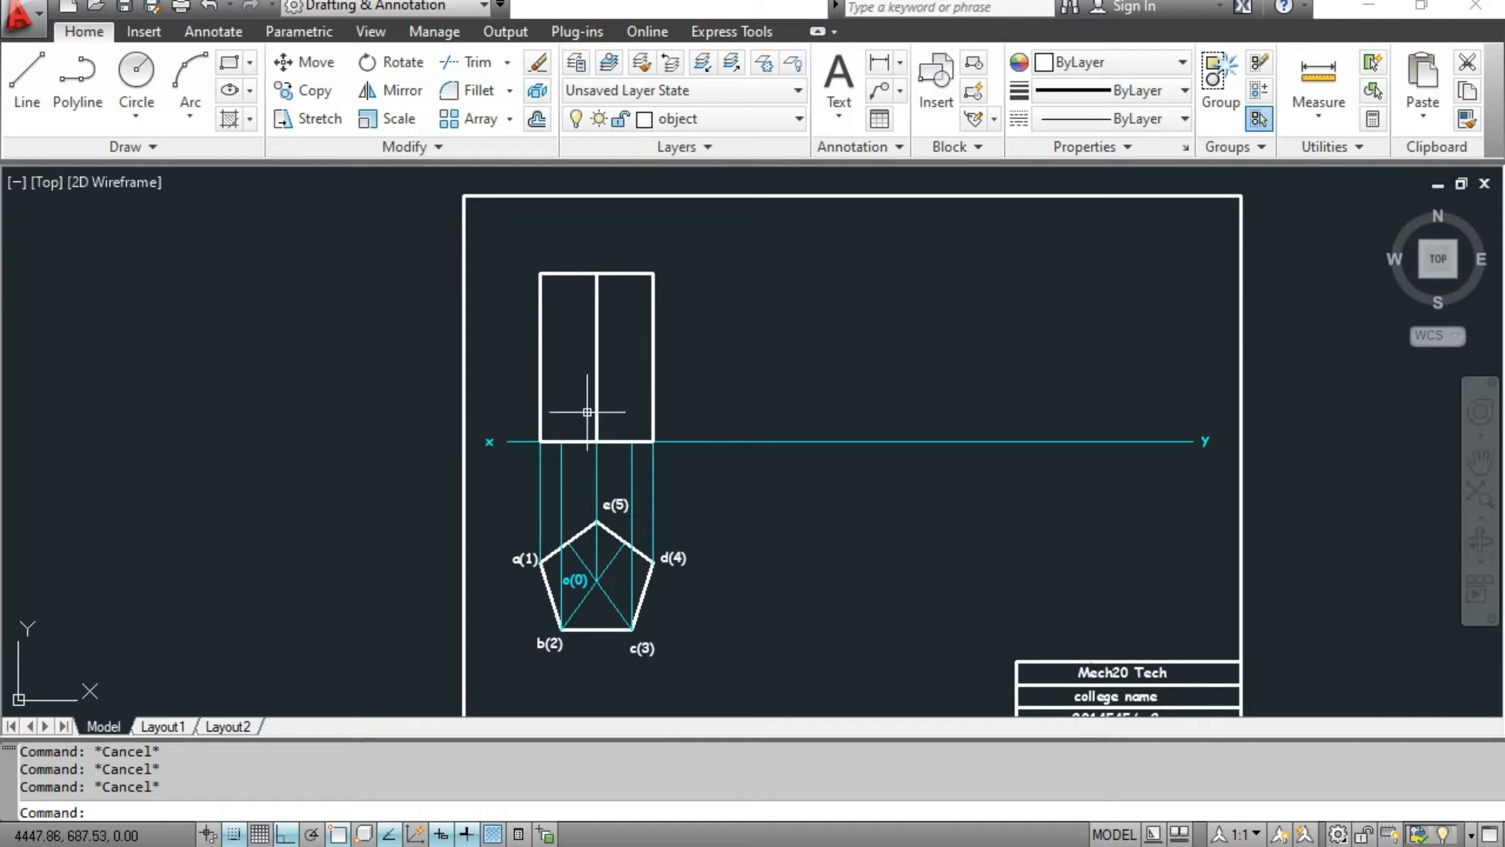
Move the vertical centre line of the front view to the red layer Layer1 and clear the selection.
click(598, 337)
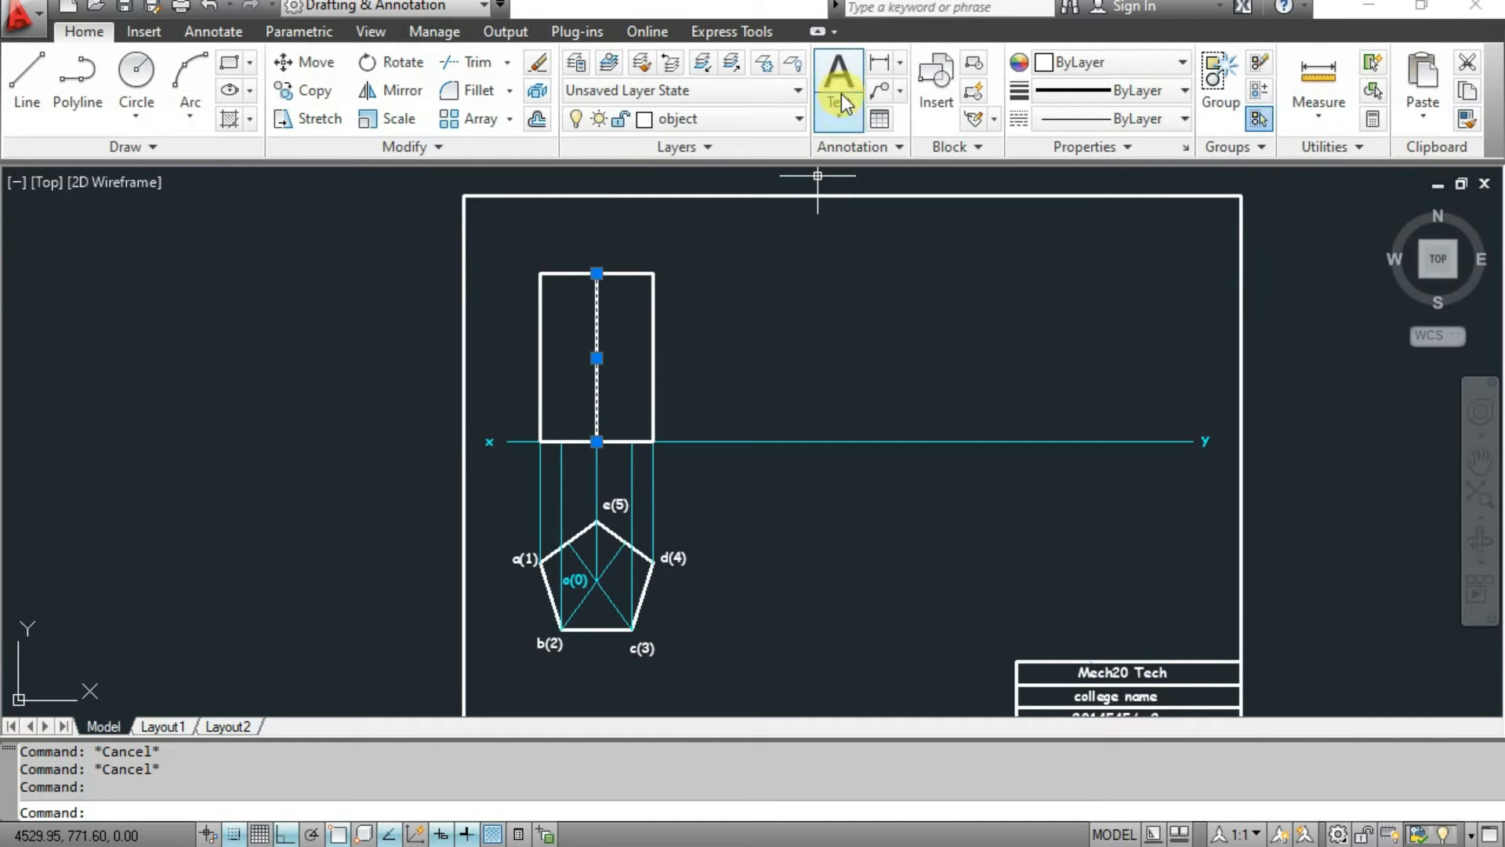
click(751, 116)
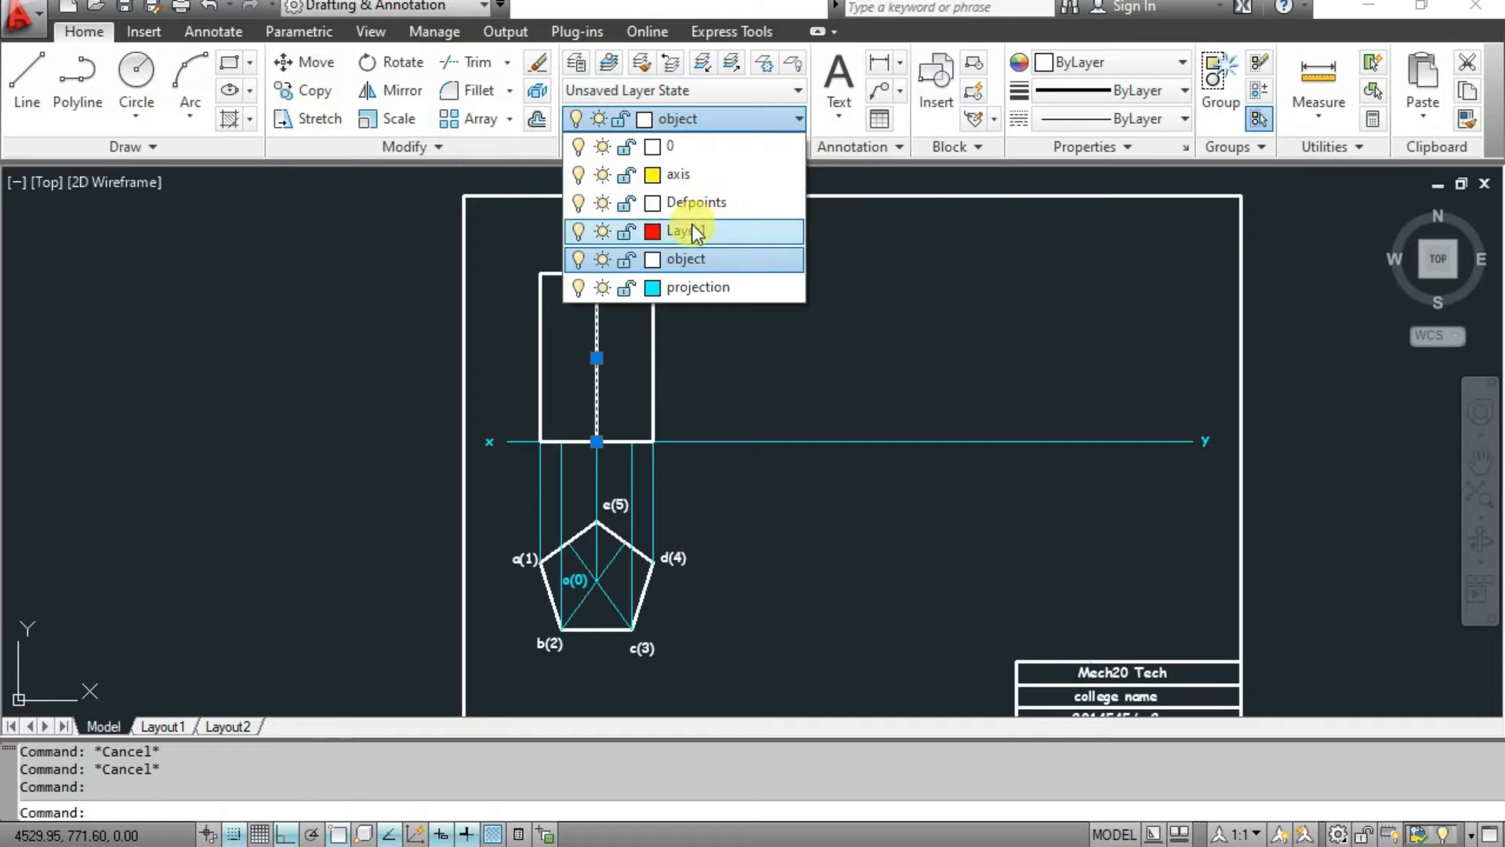
click(693, 225)
key(Escape)
key(Escape)
key(Escape)
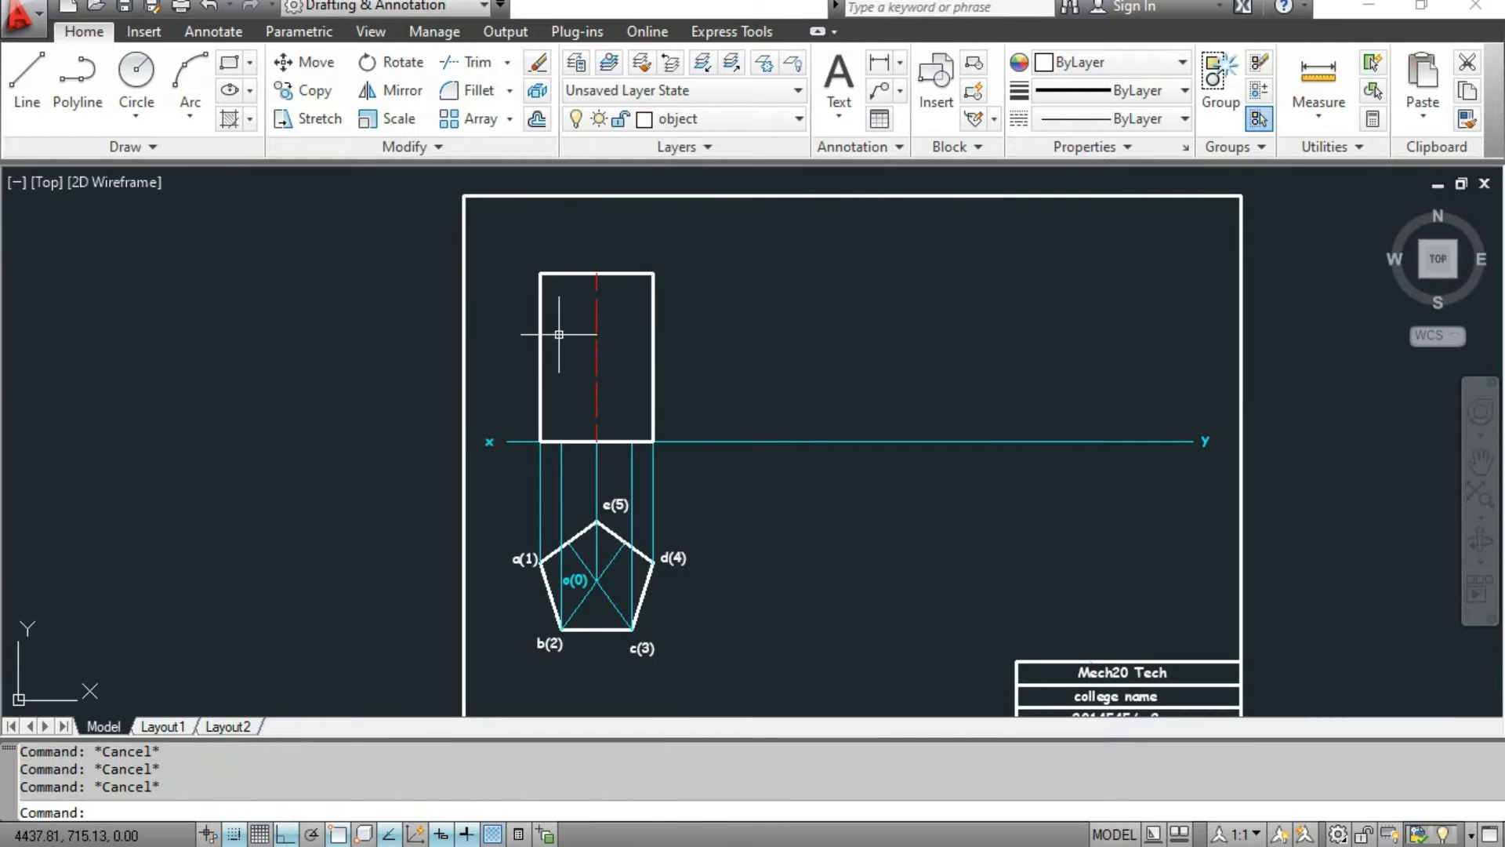
scroll(609, 381, up, 3)
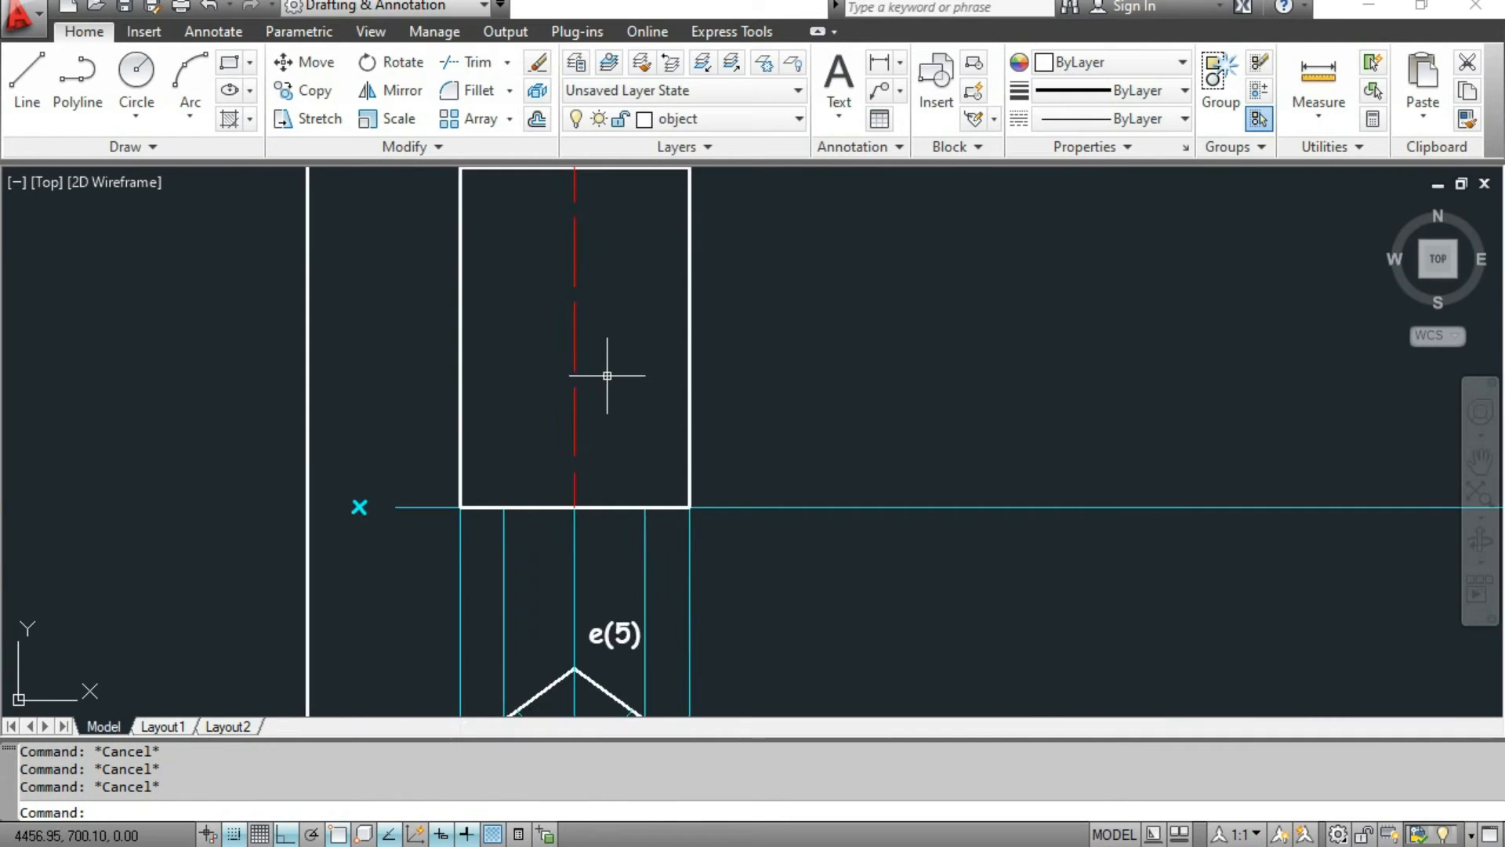
scroll(591, 402, down, 4)
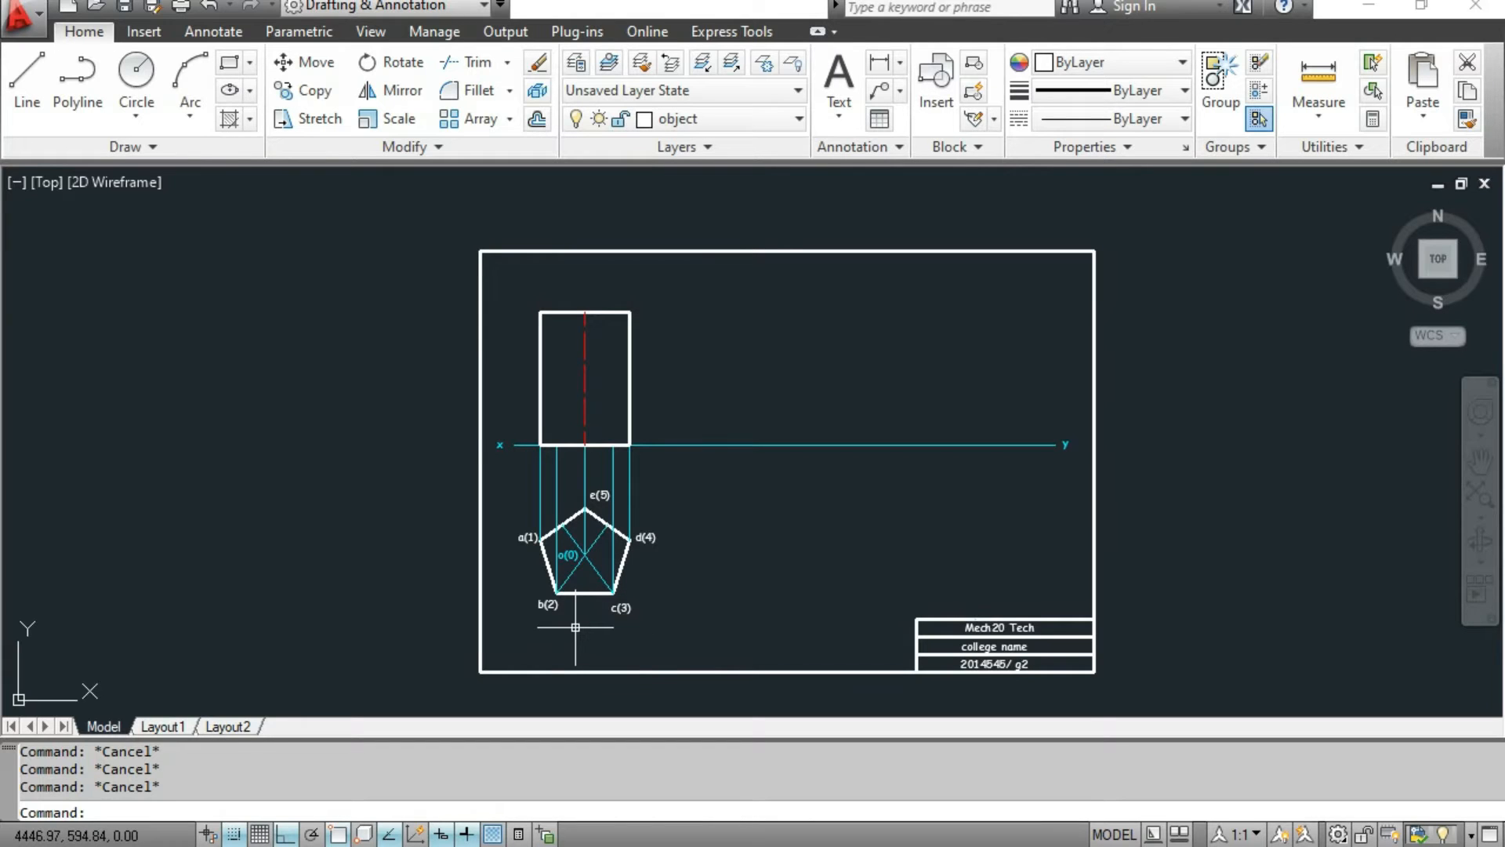
Draw two vertical edges in the front view, from the b(2) and c(3) projectors on the xy line to the rectangle's top edge.
scroll(541, 600, up, 2)
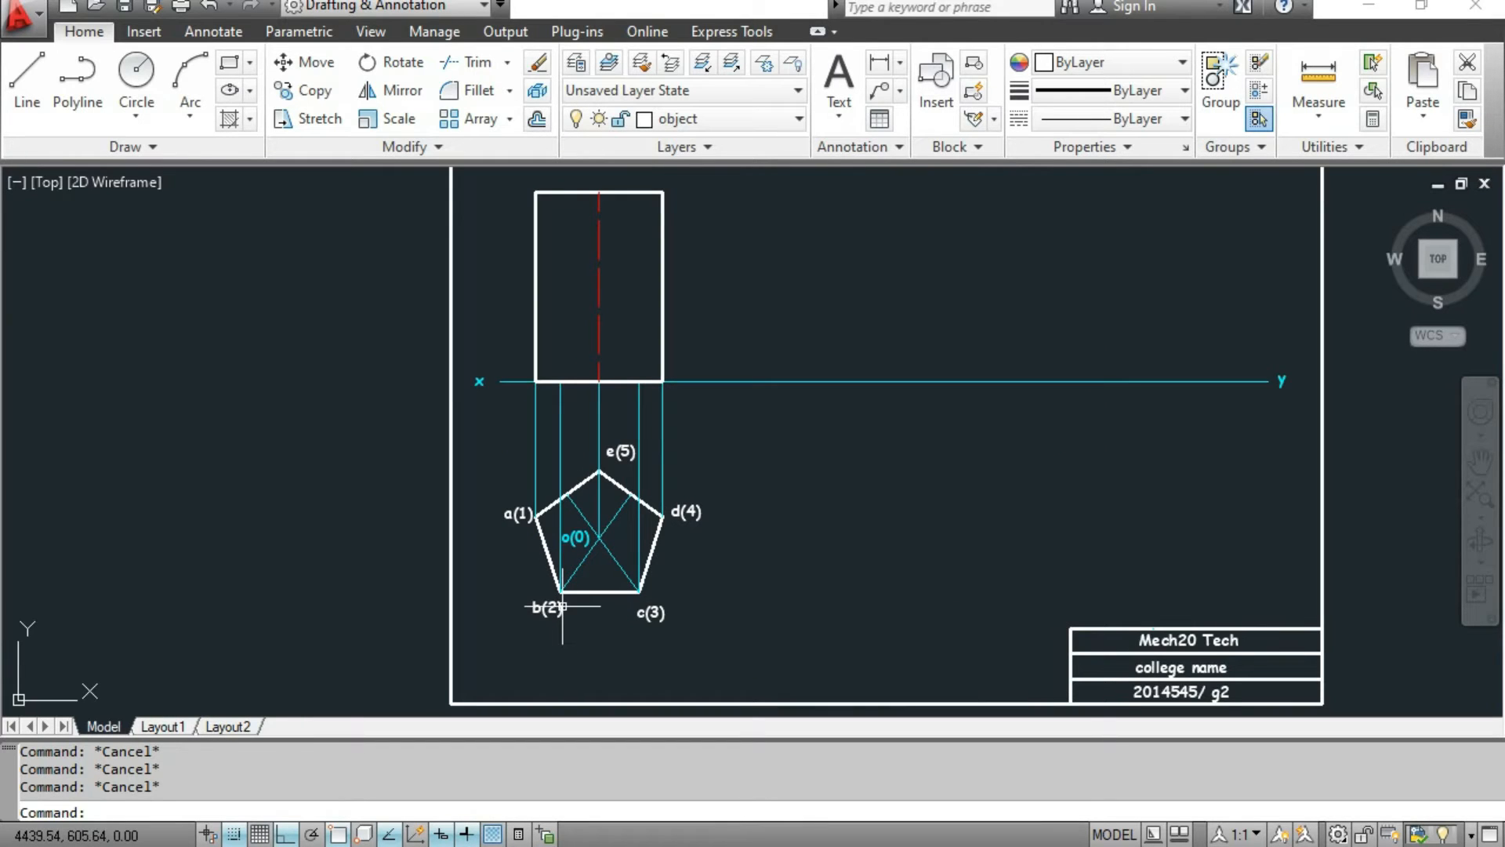
click(41, 81)
click(560, 381)
click(562, 193)
key(Escape)
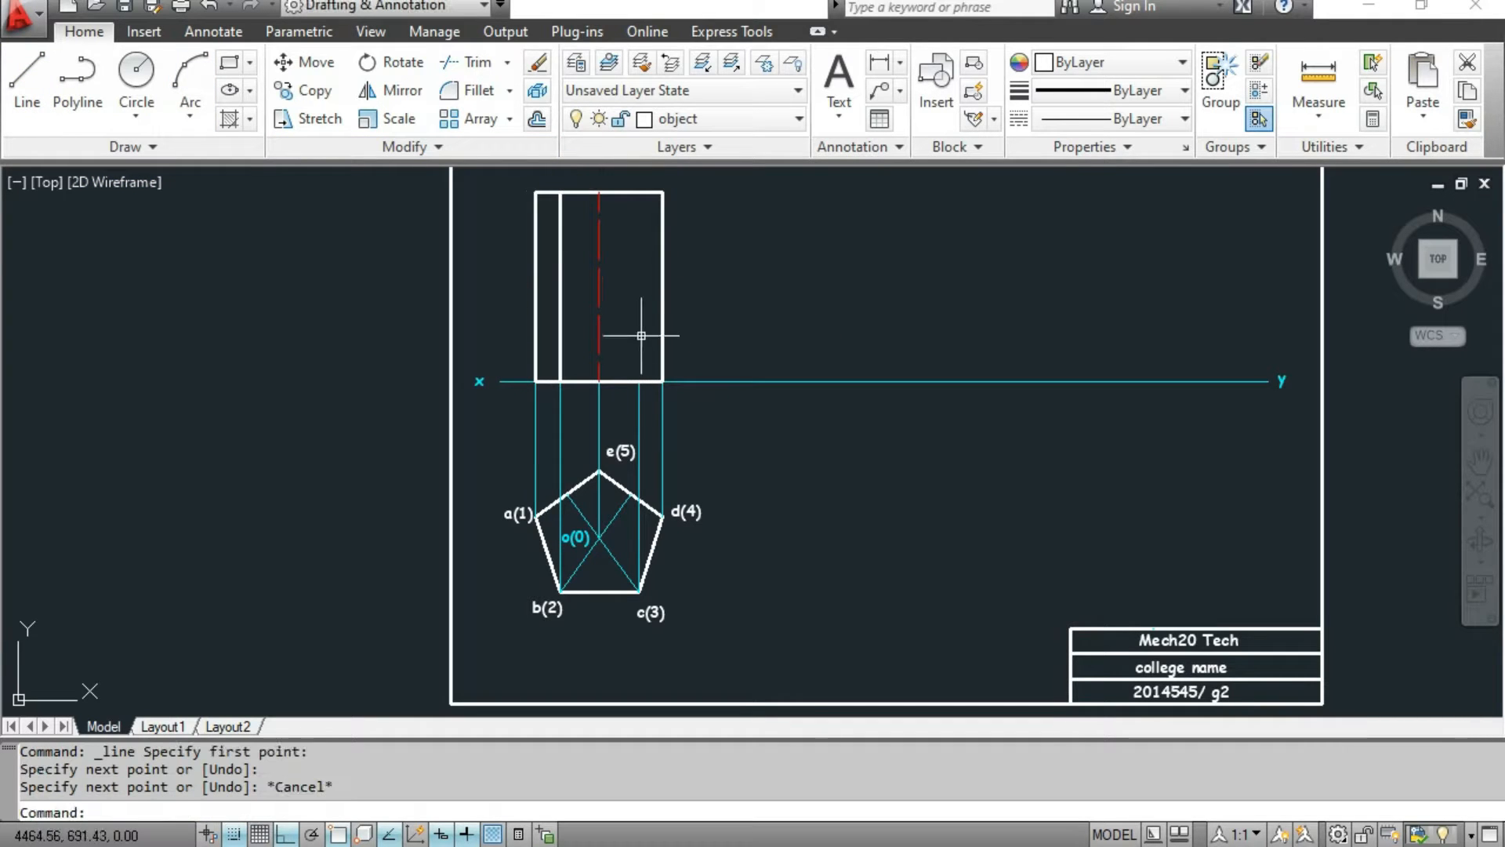
key(Return)
click(639, 382)
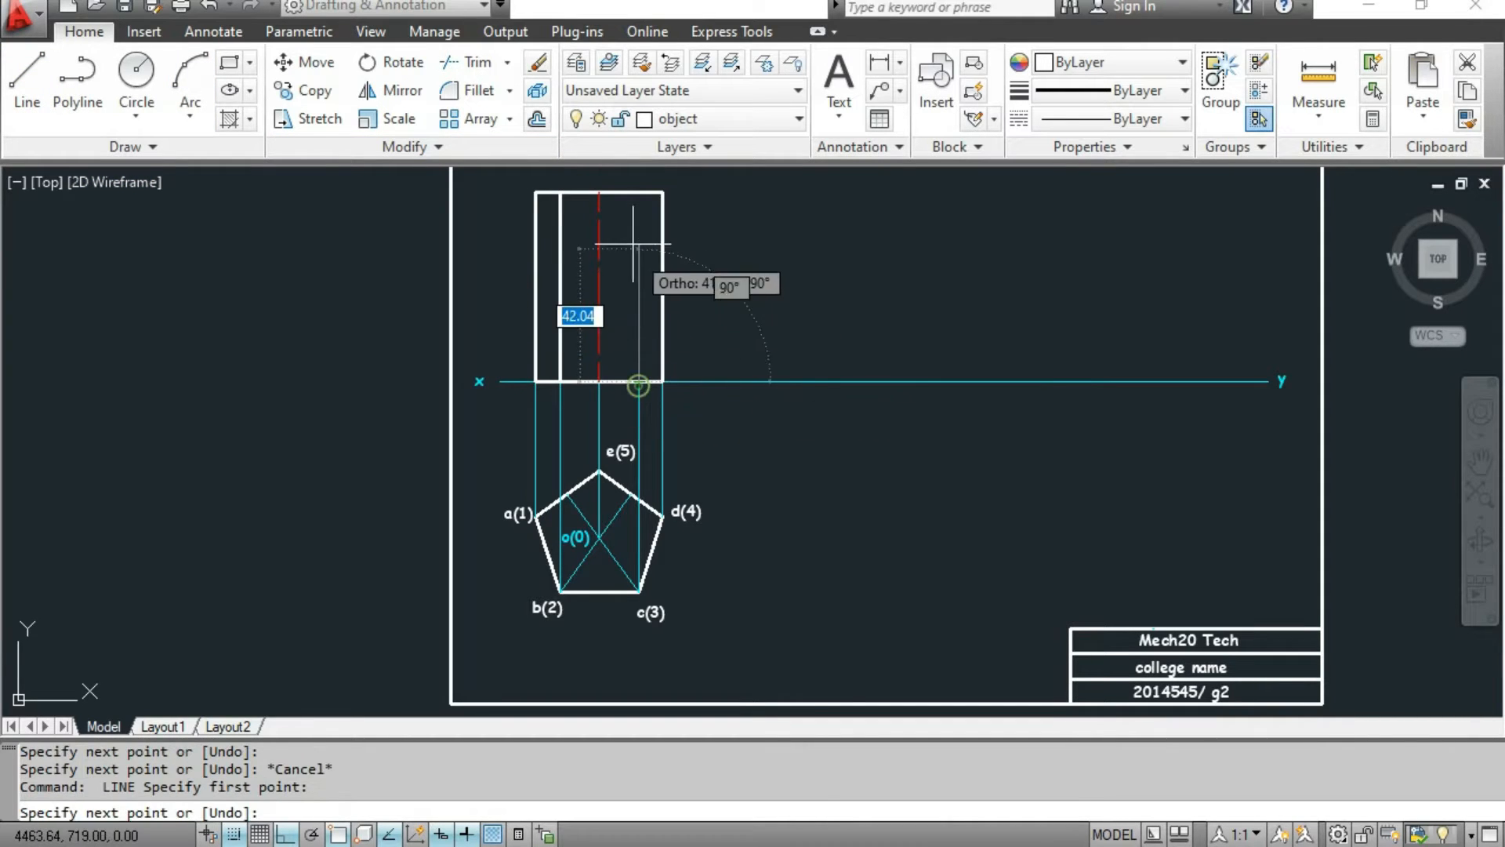
click(636, 192)
key(Escape)
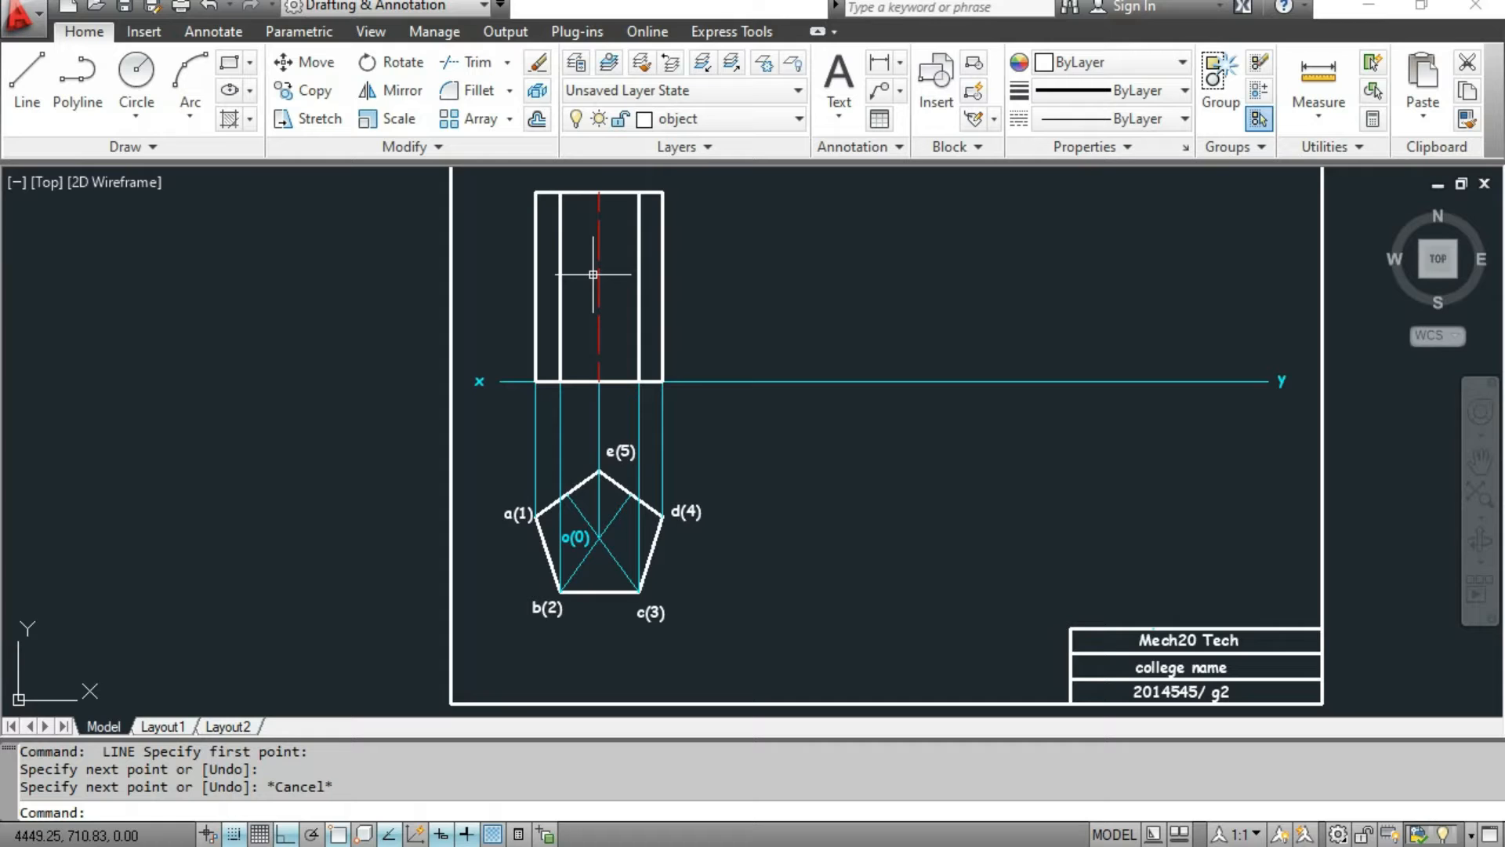
Add a linear dimension below the pentagon's bottom edge between corners b(2) and c(3).
mouse_move(783, 320)
middle_down()
mouse_move(753, 356)
mouse_move(765, 379)
middle_up()
key(Escape)
key(Escape)
key(Escape)
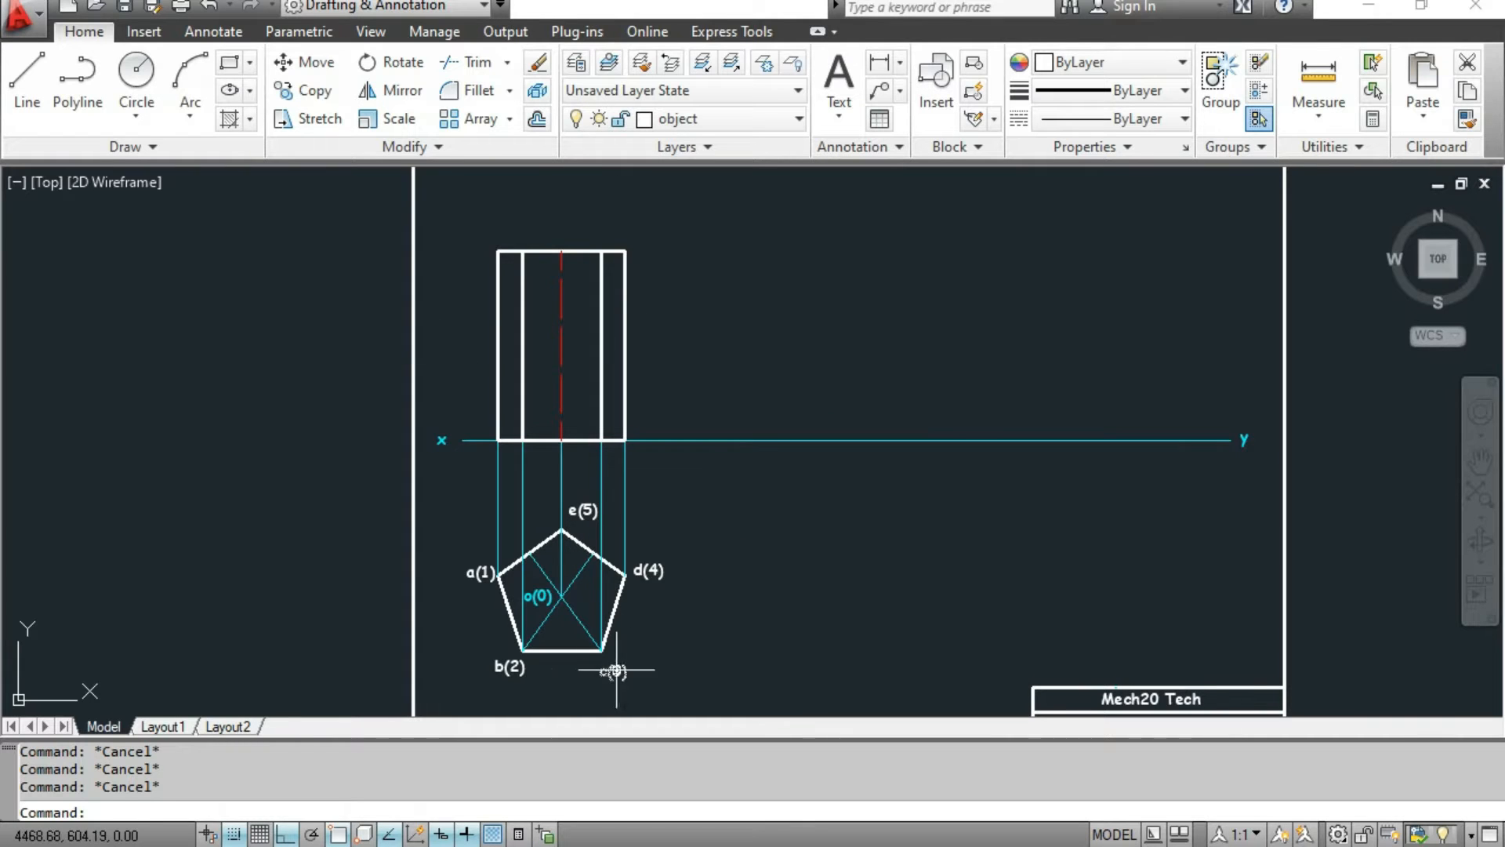
click(882, 64)
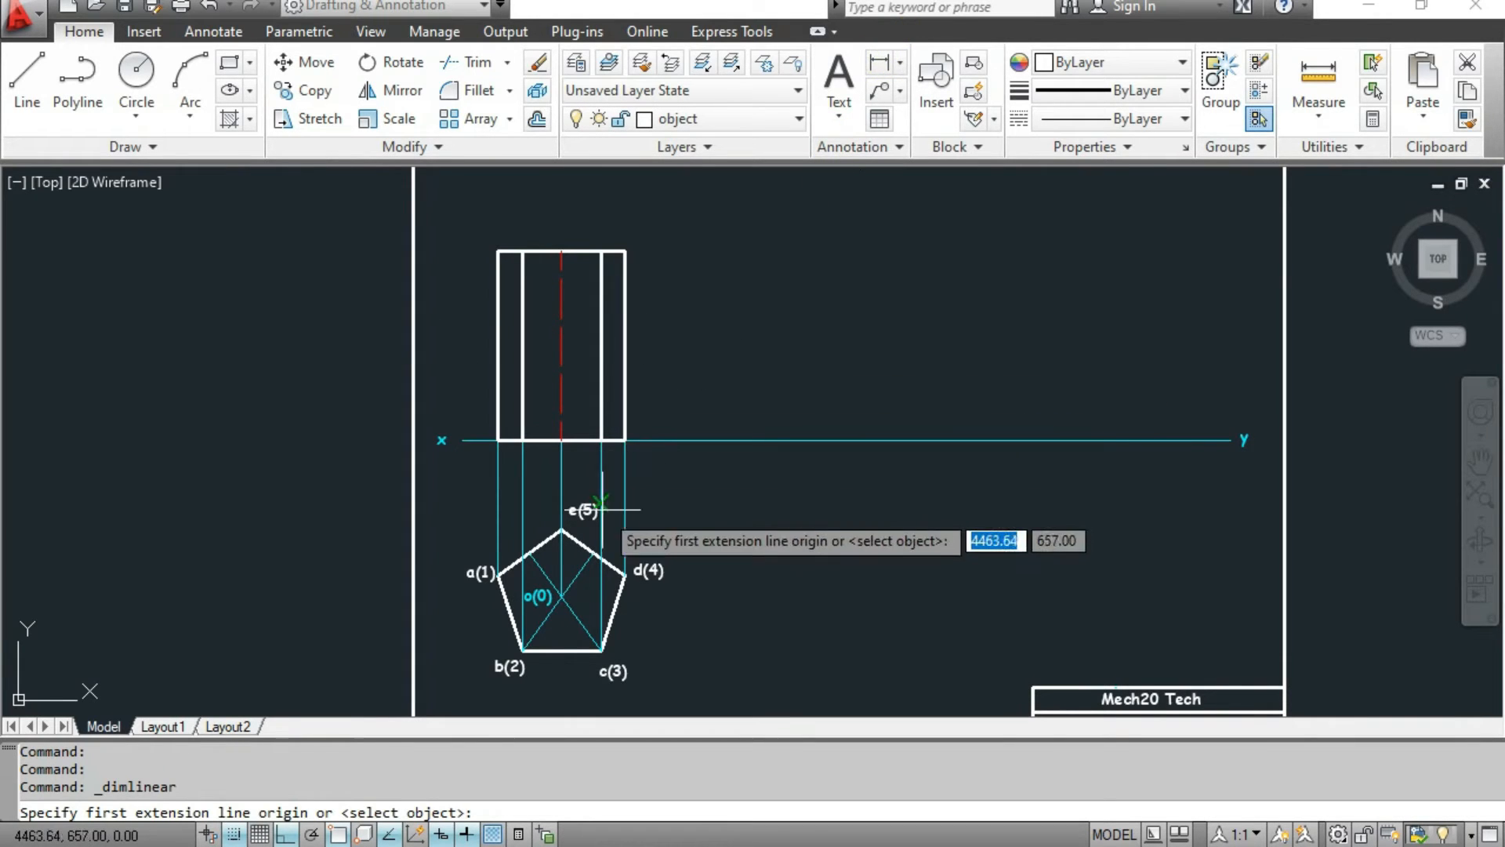
click(523, 650)
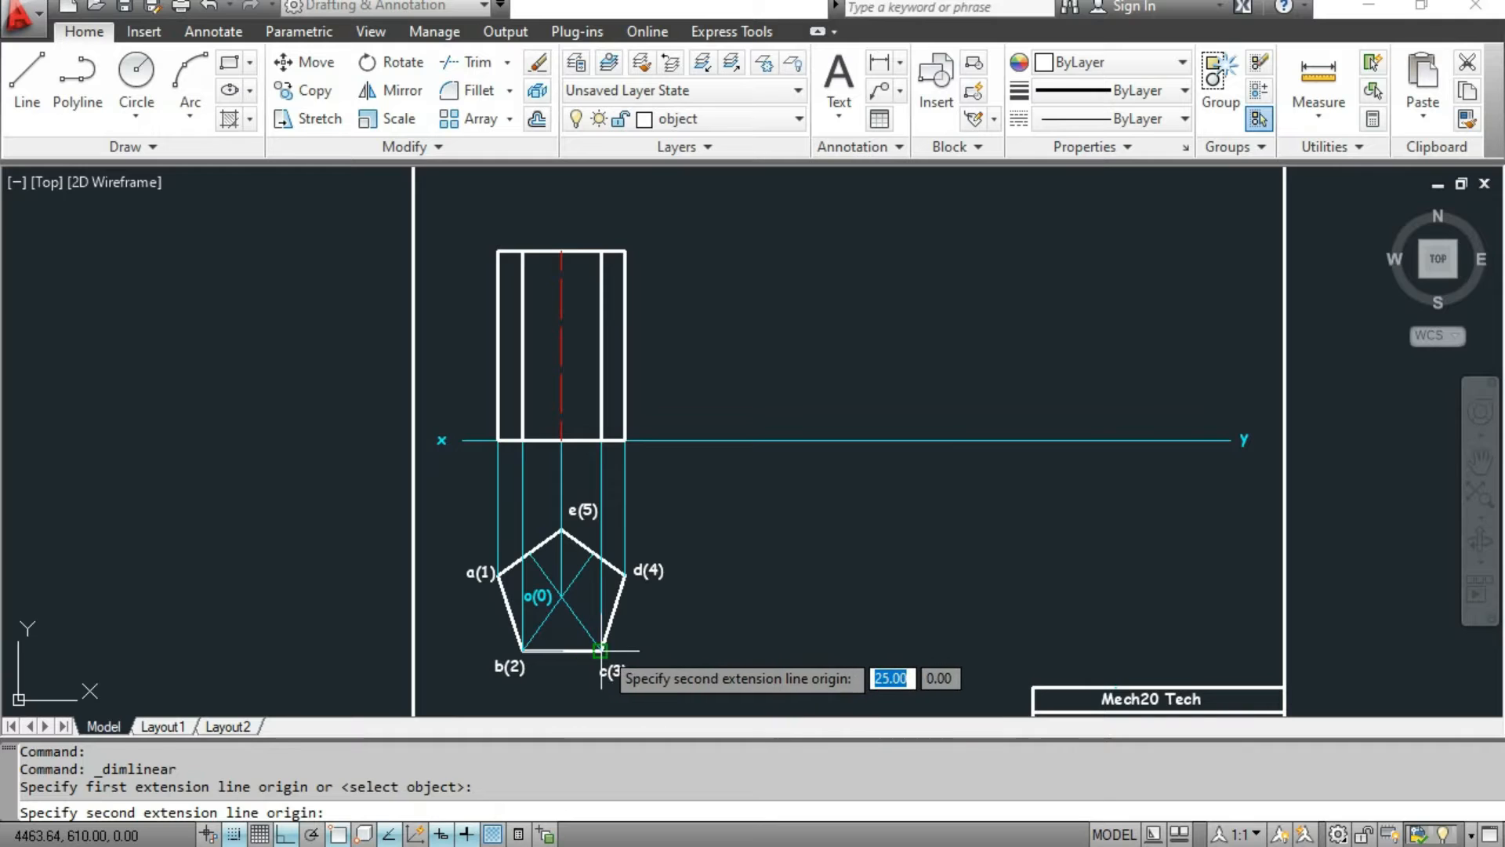
click(602, 650)
click(579, 687)
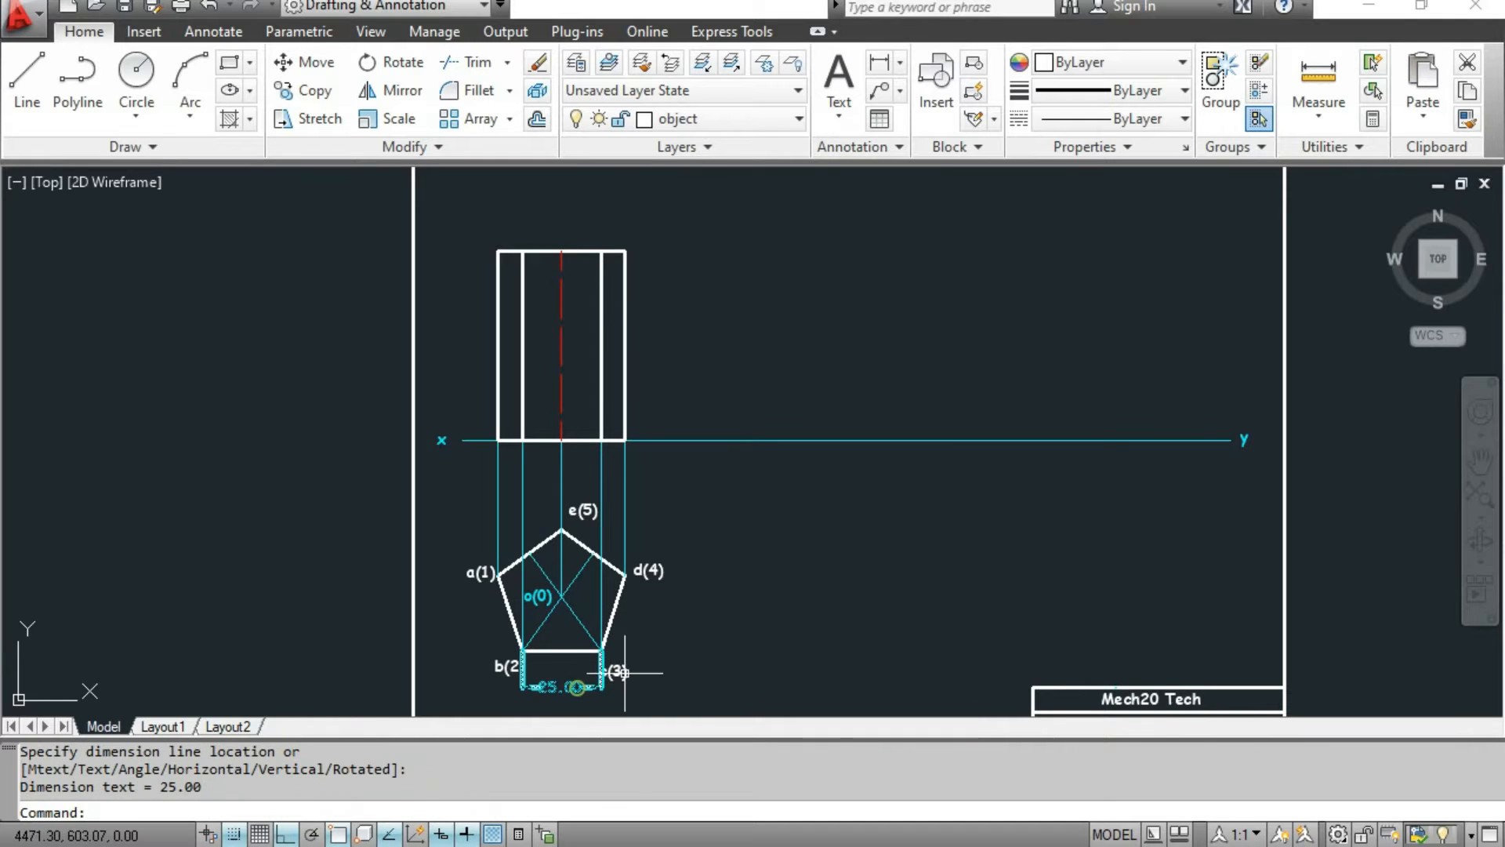
key(Return)
key(Escape)
key(Escape)
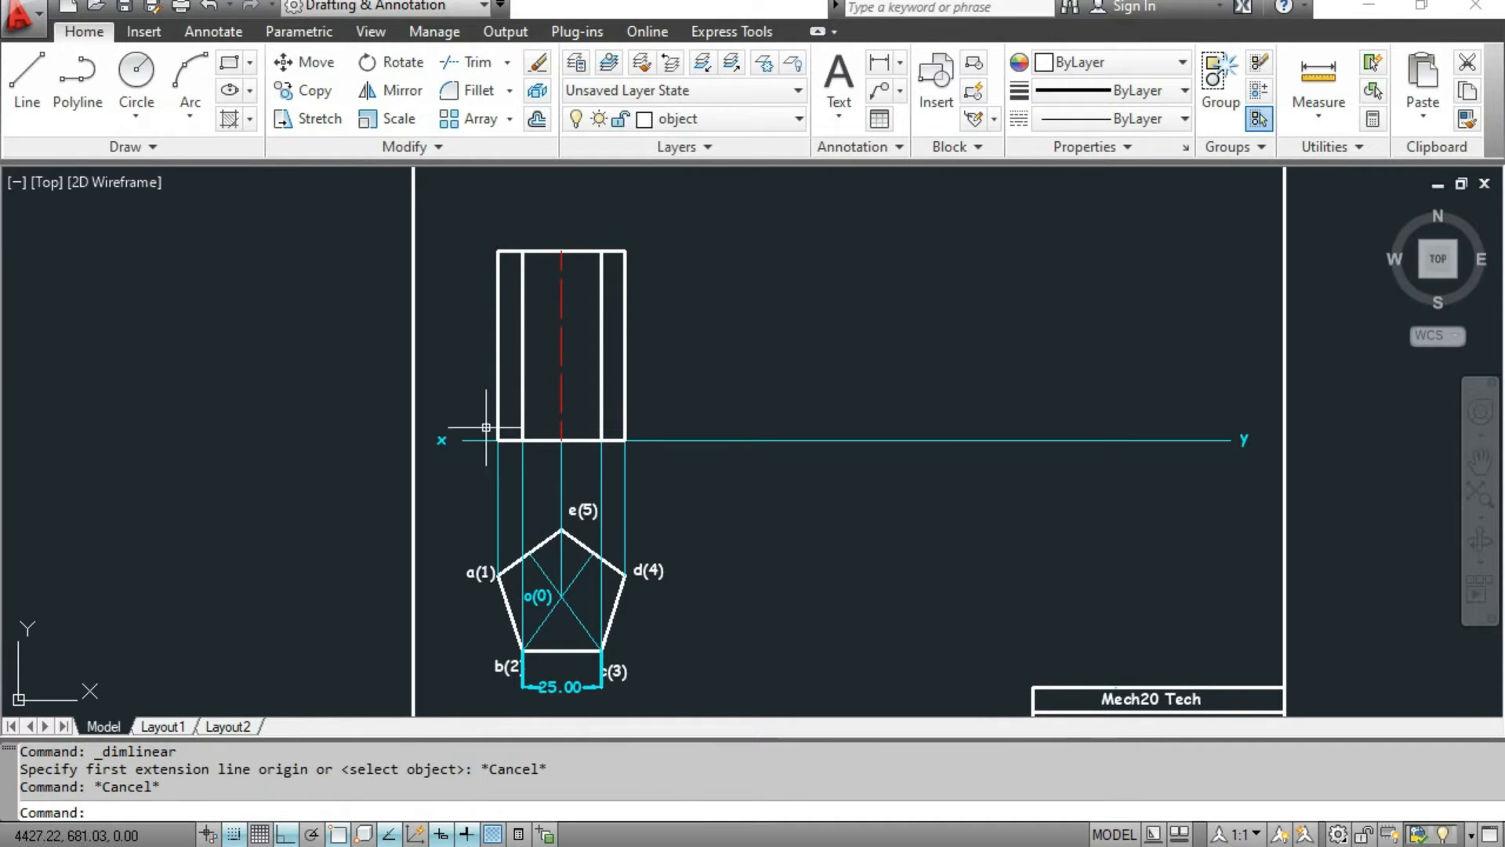
Draw a rectangle 25 wide and 60 high standing on the xy line to the right of the front view.
click(227, 64)
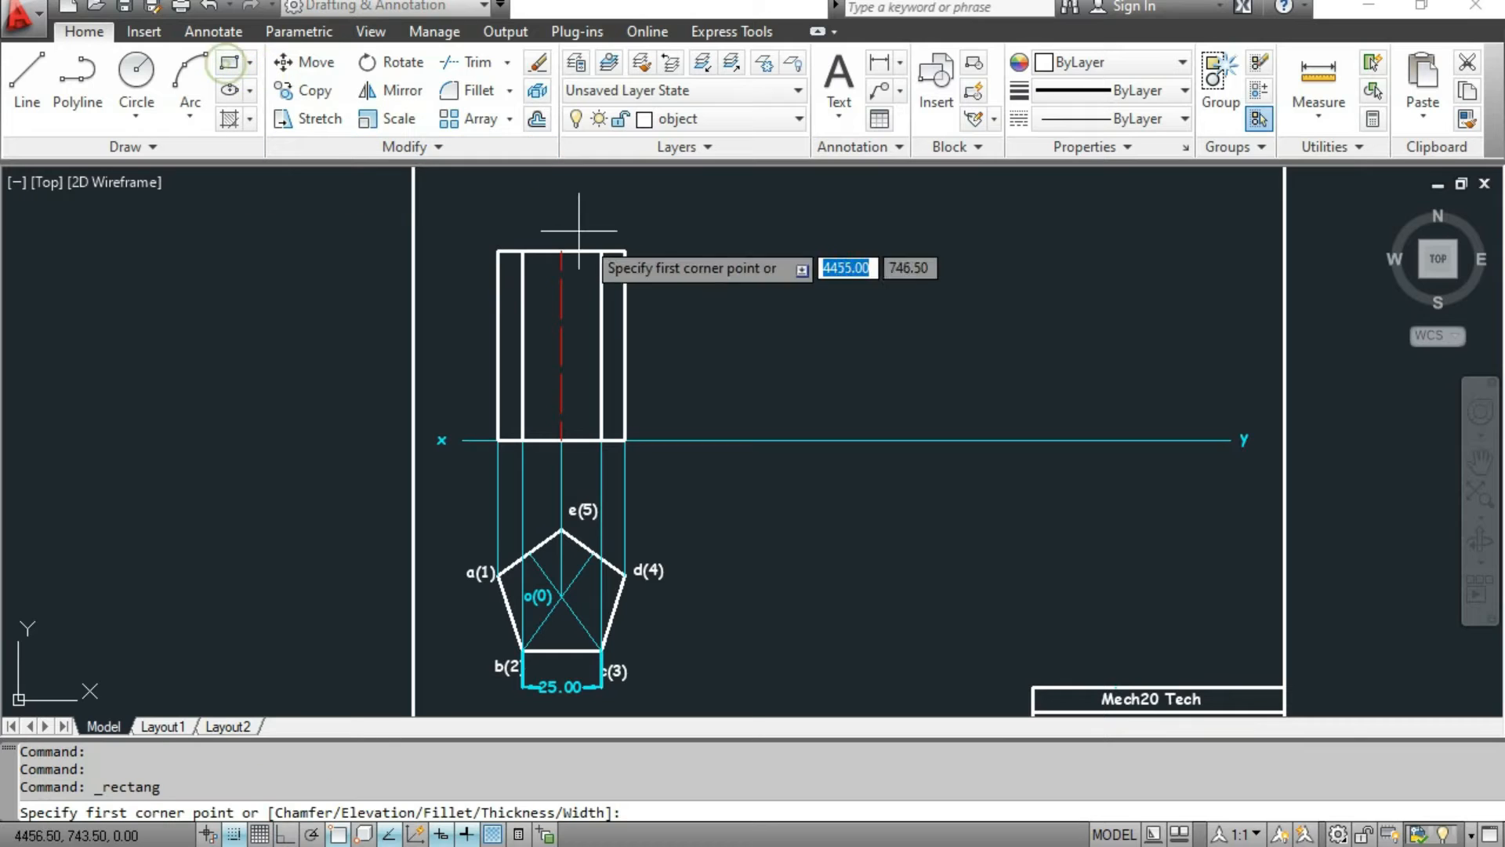
click(733, 440)
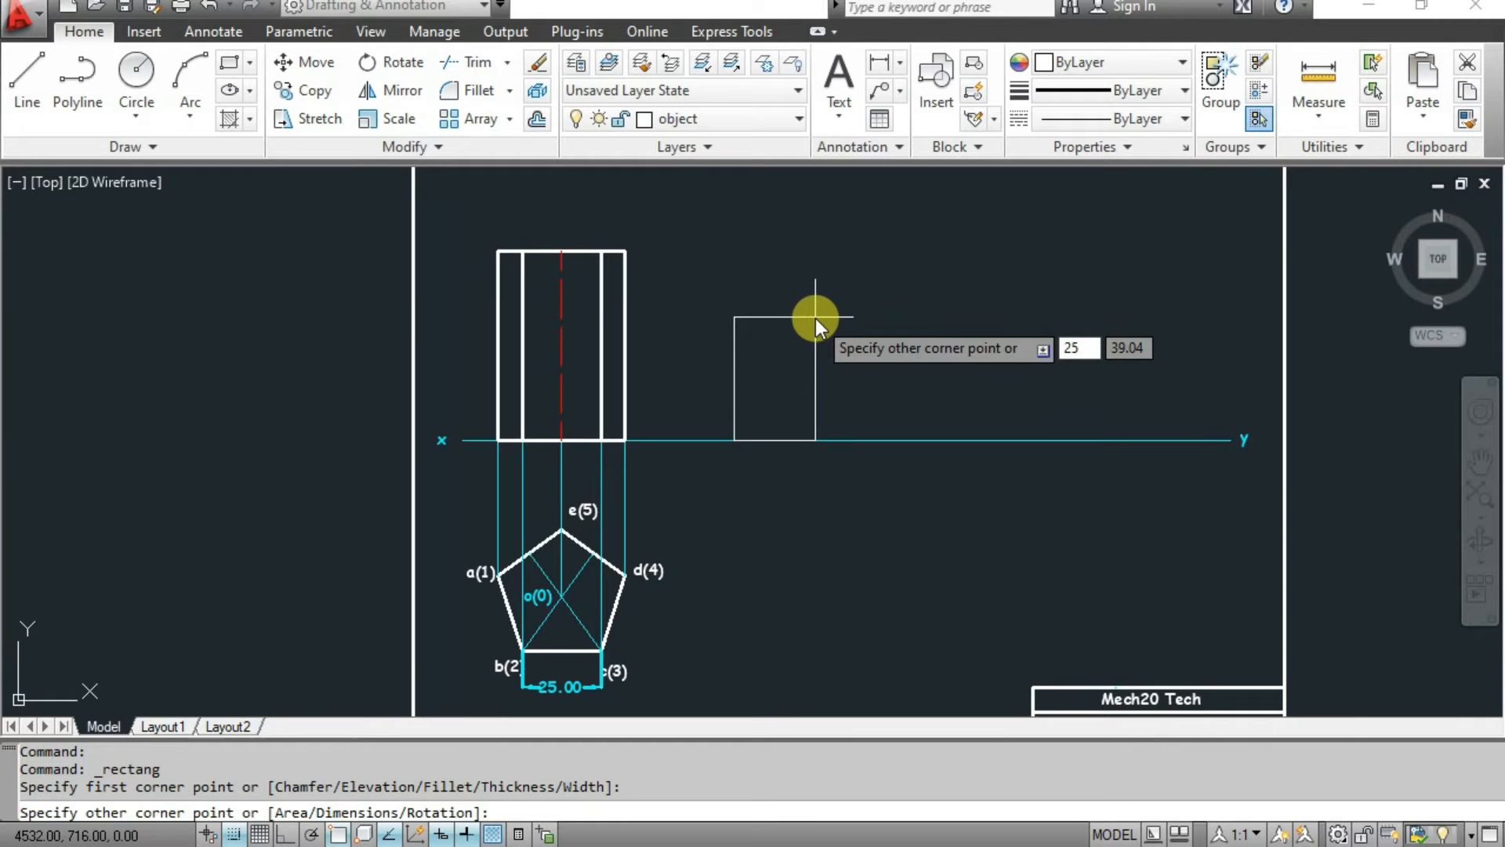
text(25)
key(Tab)
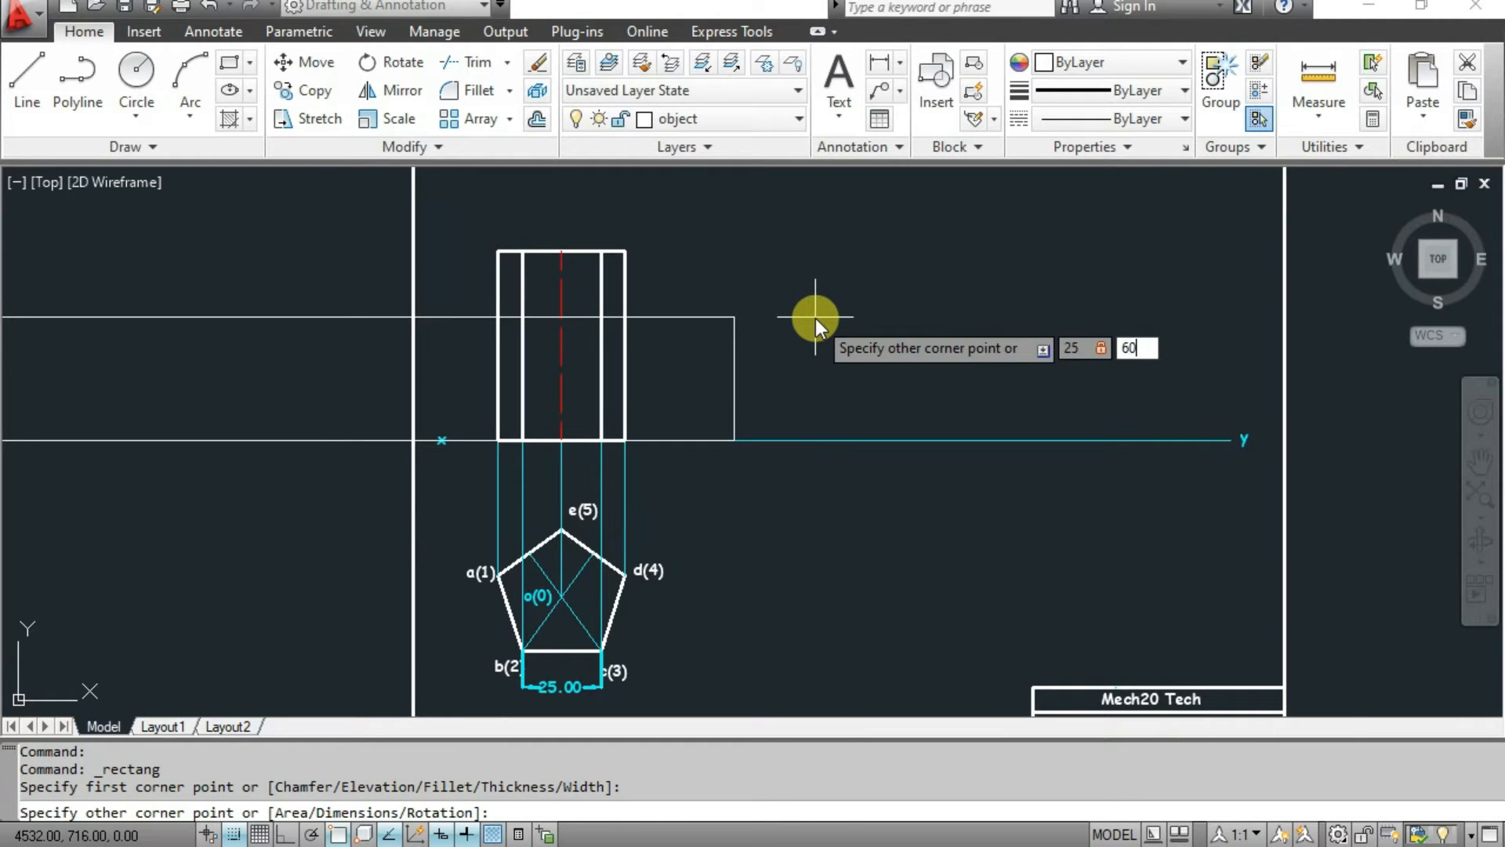
key(Return)
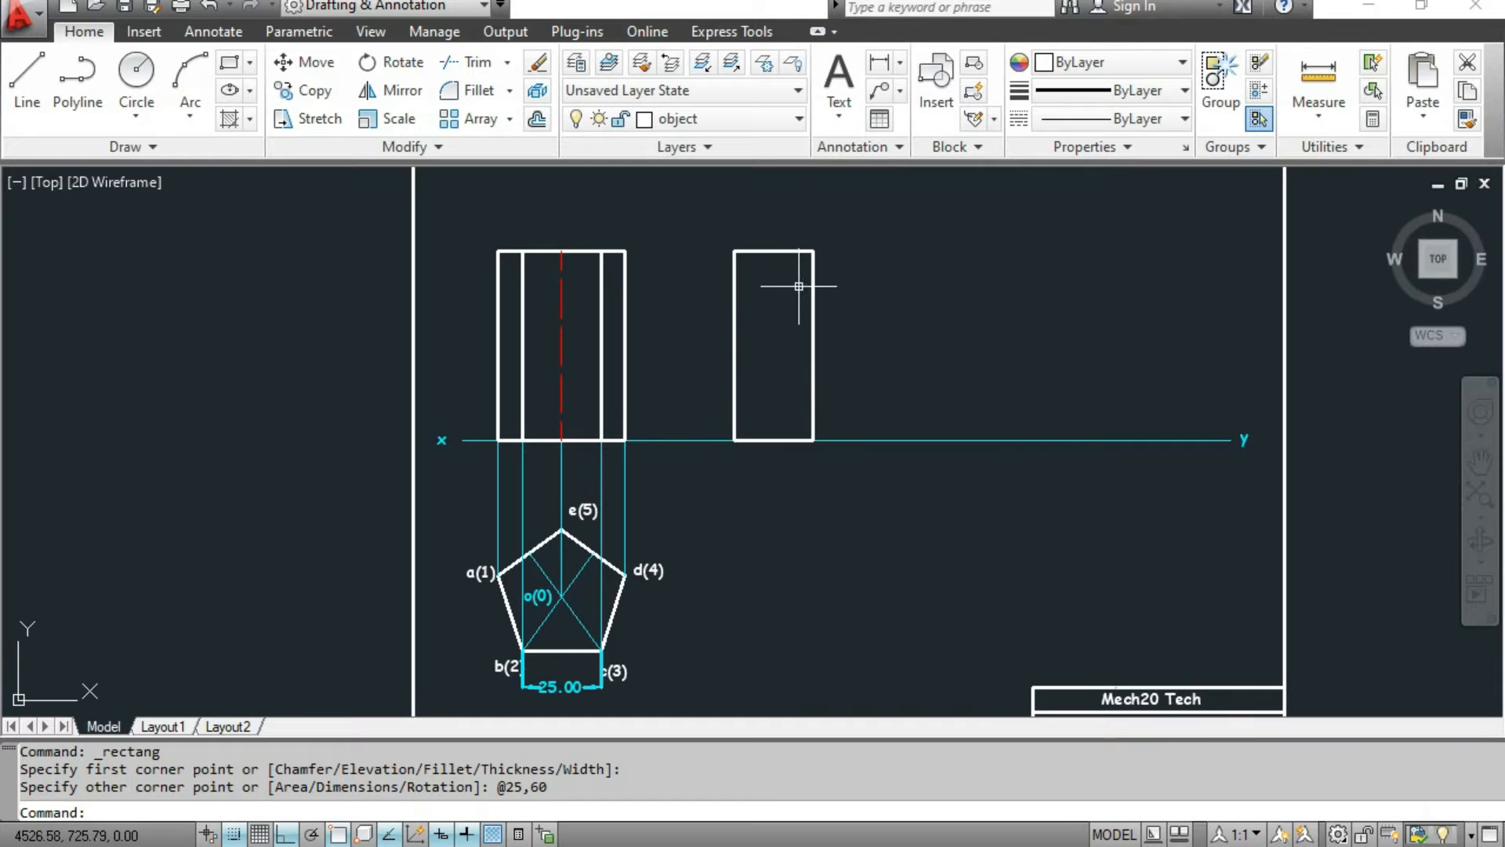
Copy the 25 by 60 rectangle four times along the xy line from its lower-left corner, making five adjoining faces.
click(735, 297)
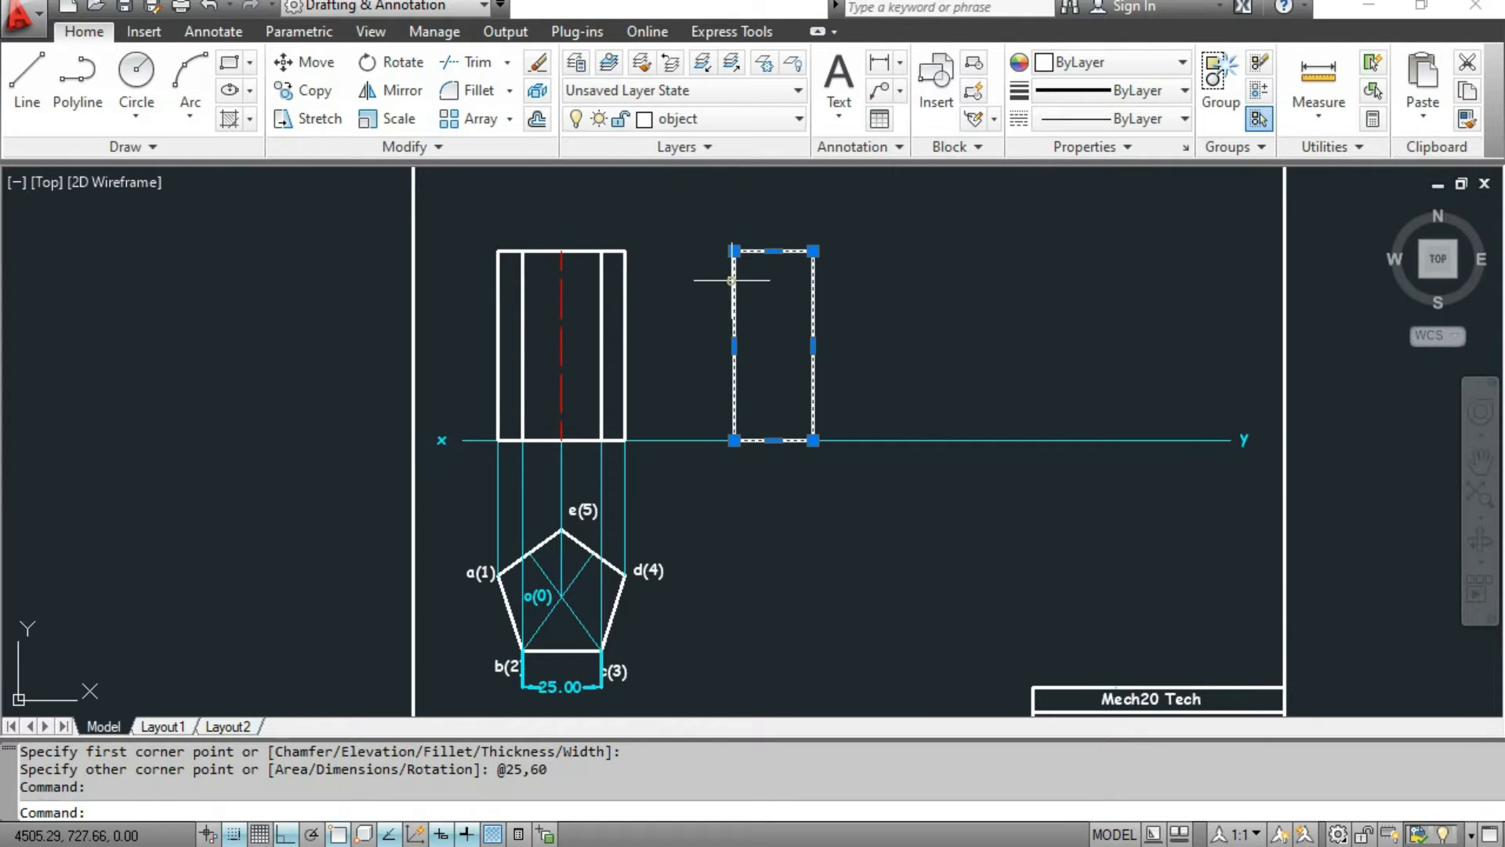
click(313, 89)
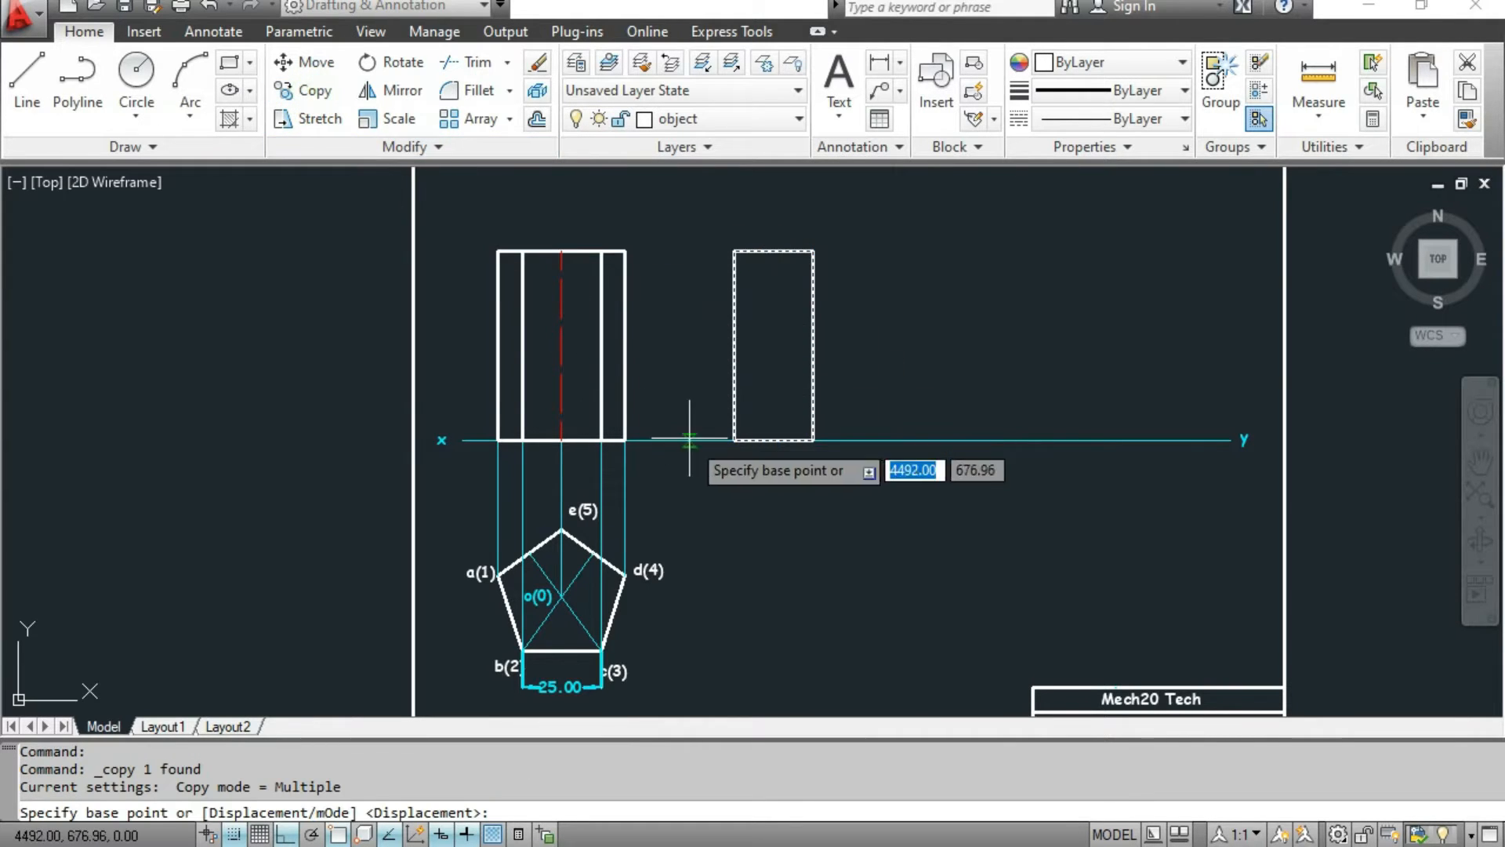
click(735, 439)
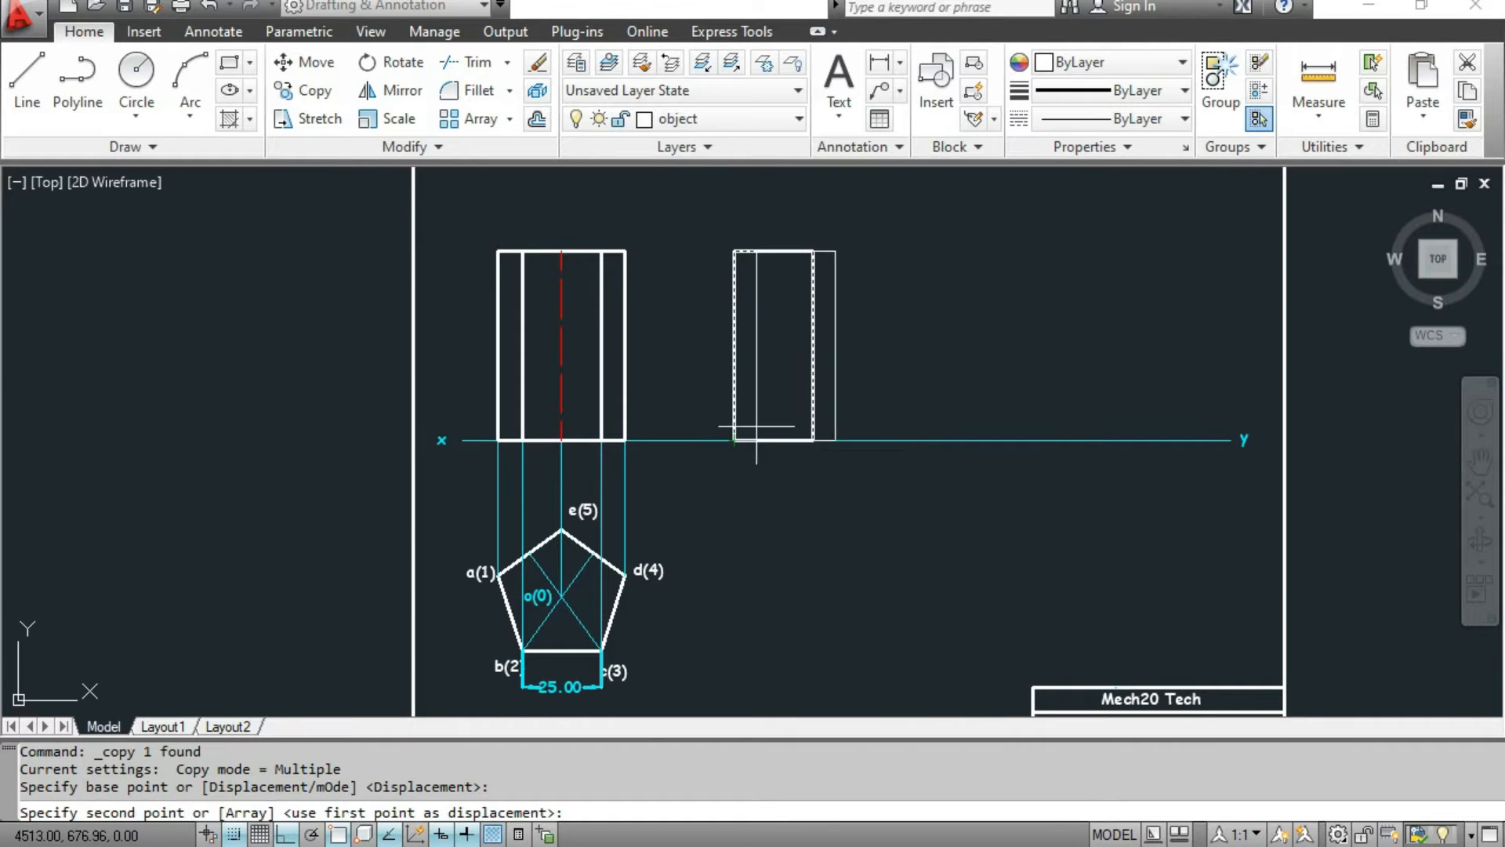
click(814, 439)
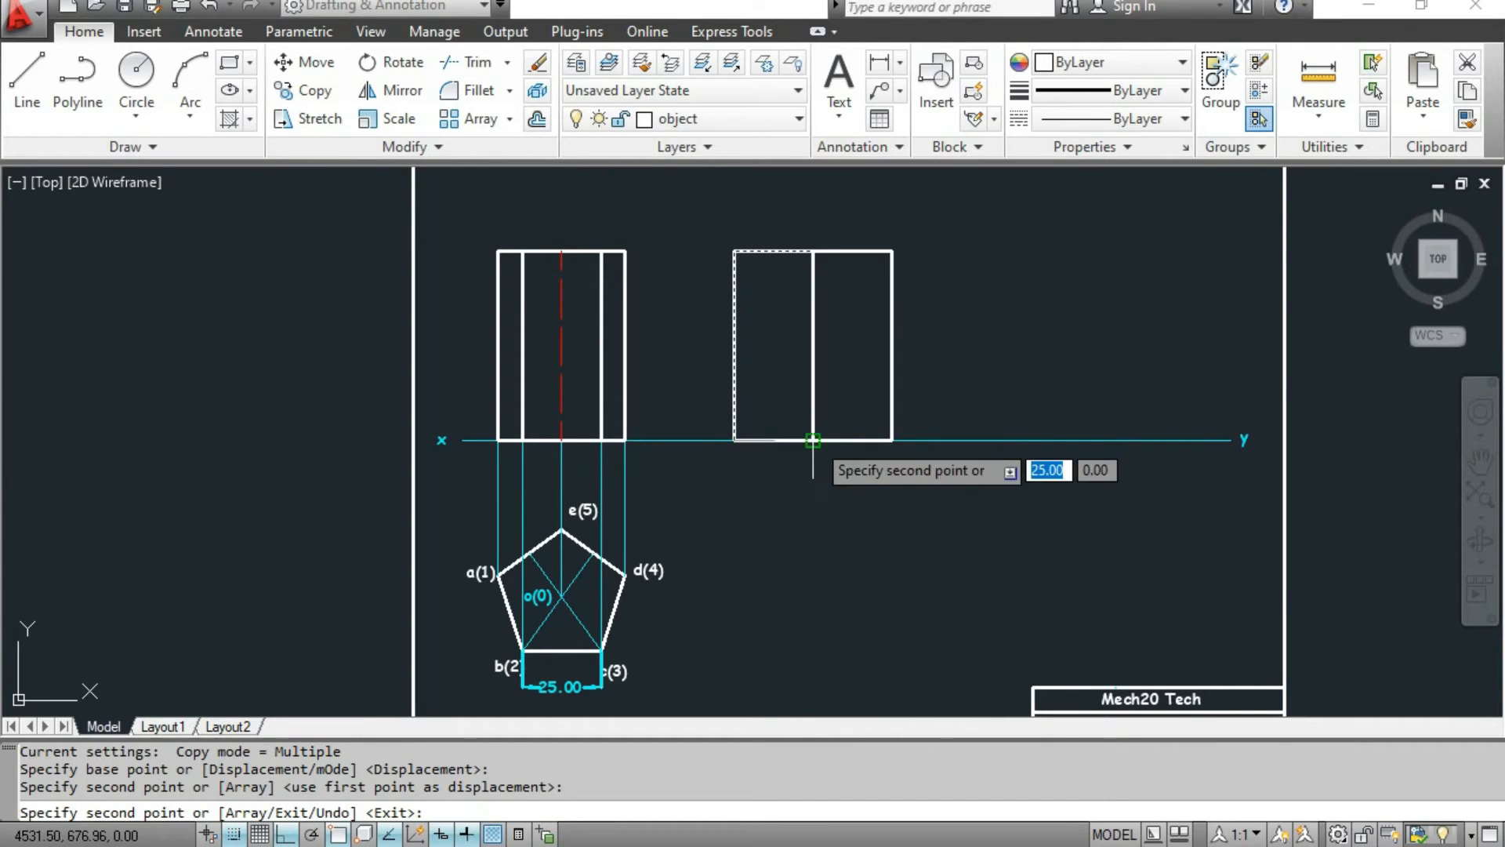
click(892, 440)
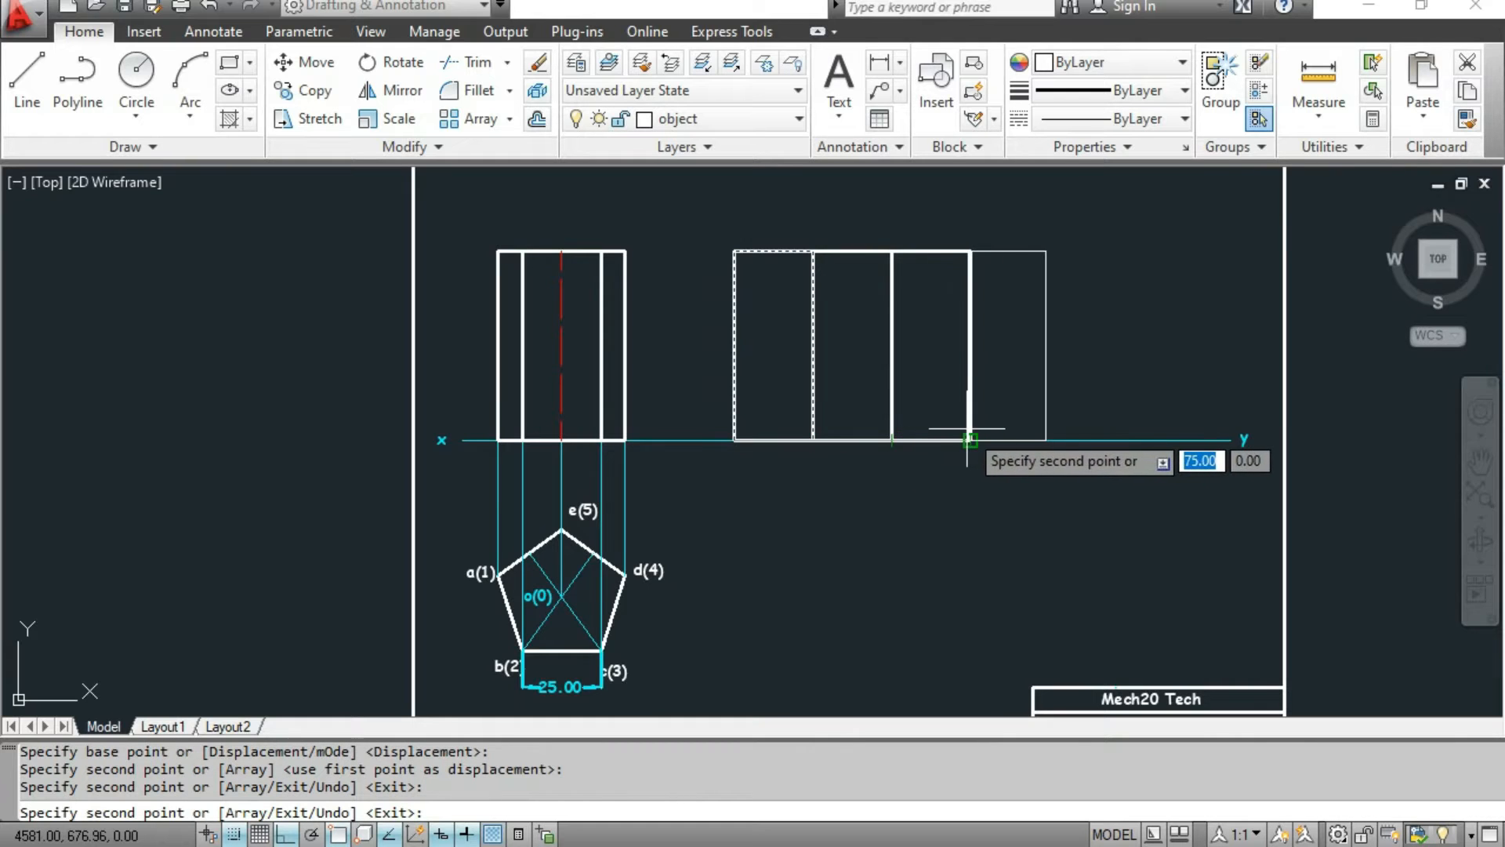
click(971, 440)
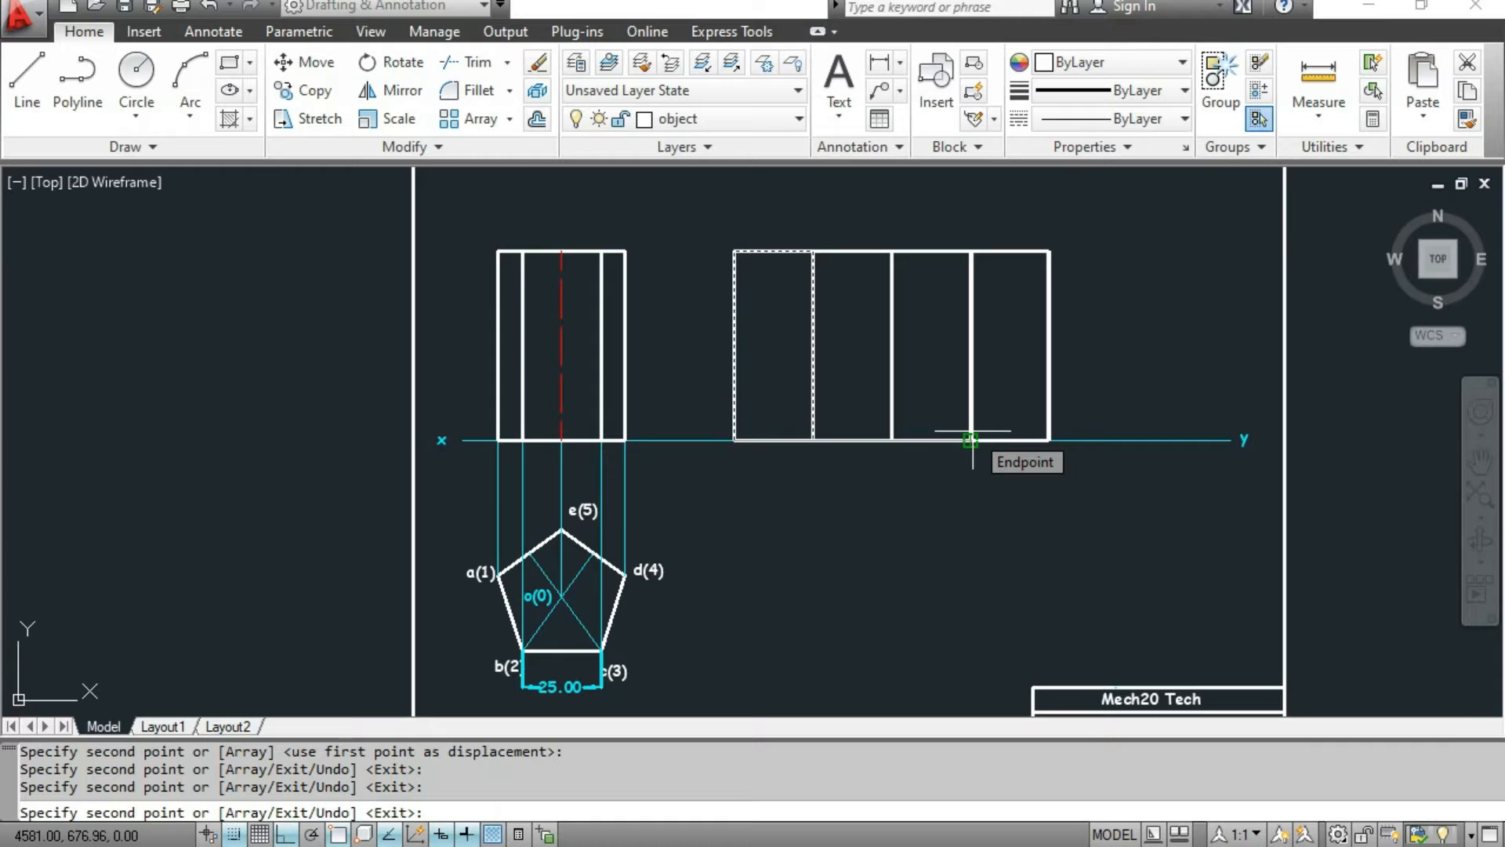
click(1049, 440)
key(Escape)
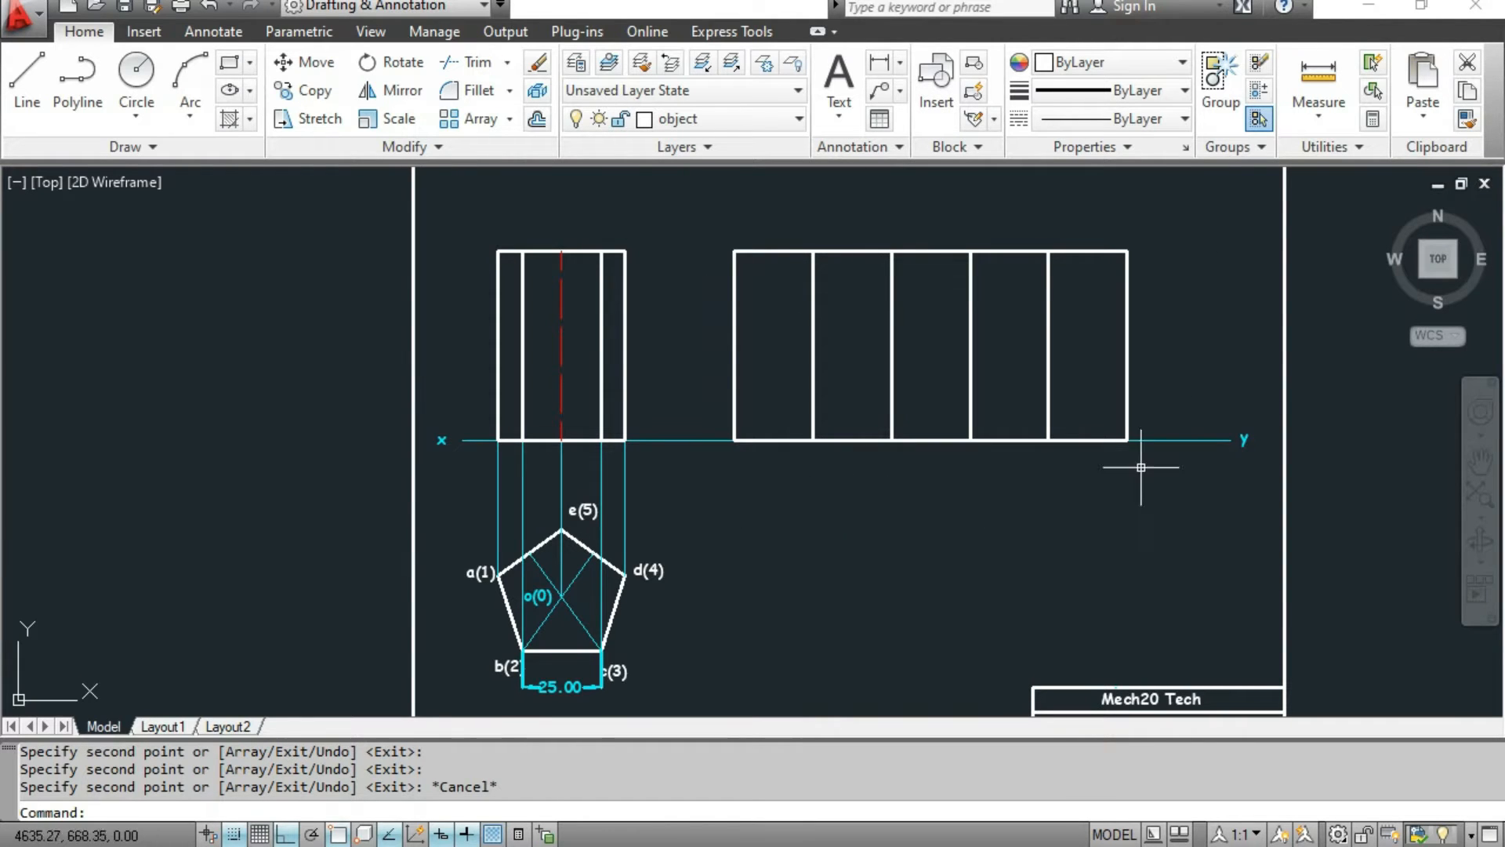
Label the development's fold lines a', b', c', d', e', a' along the top and 1', 2', 3', 4', 5', 1' below the xy line.
click(844, 70)
click(714, 225)
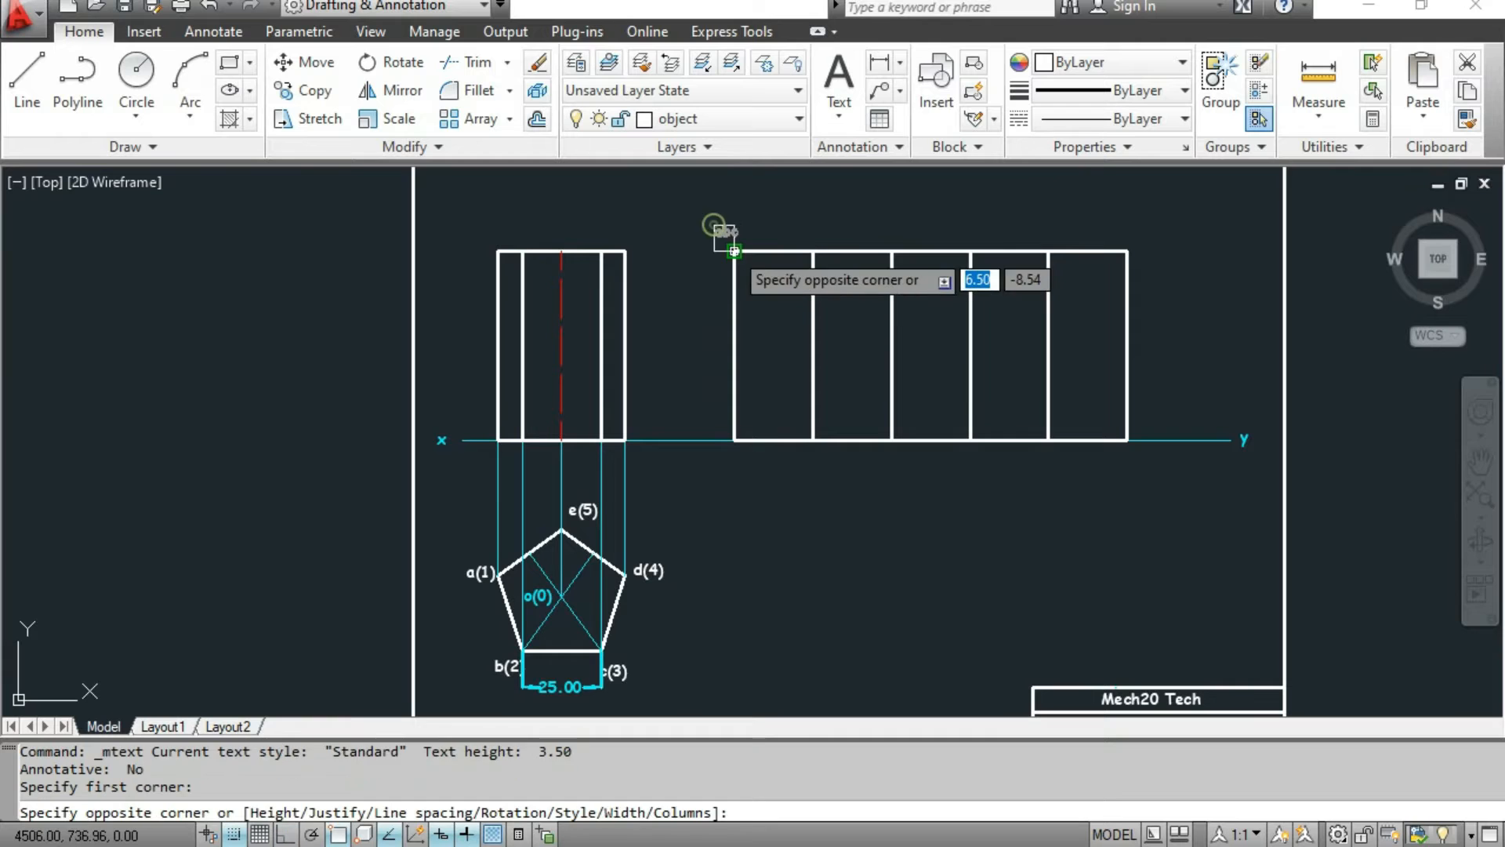
click(843, 70)
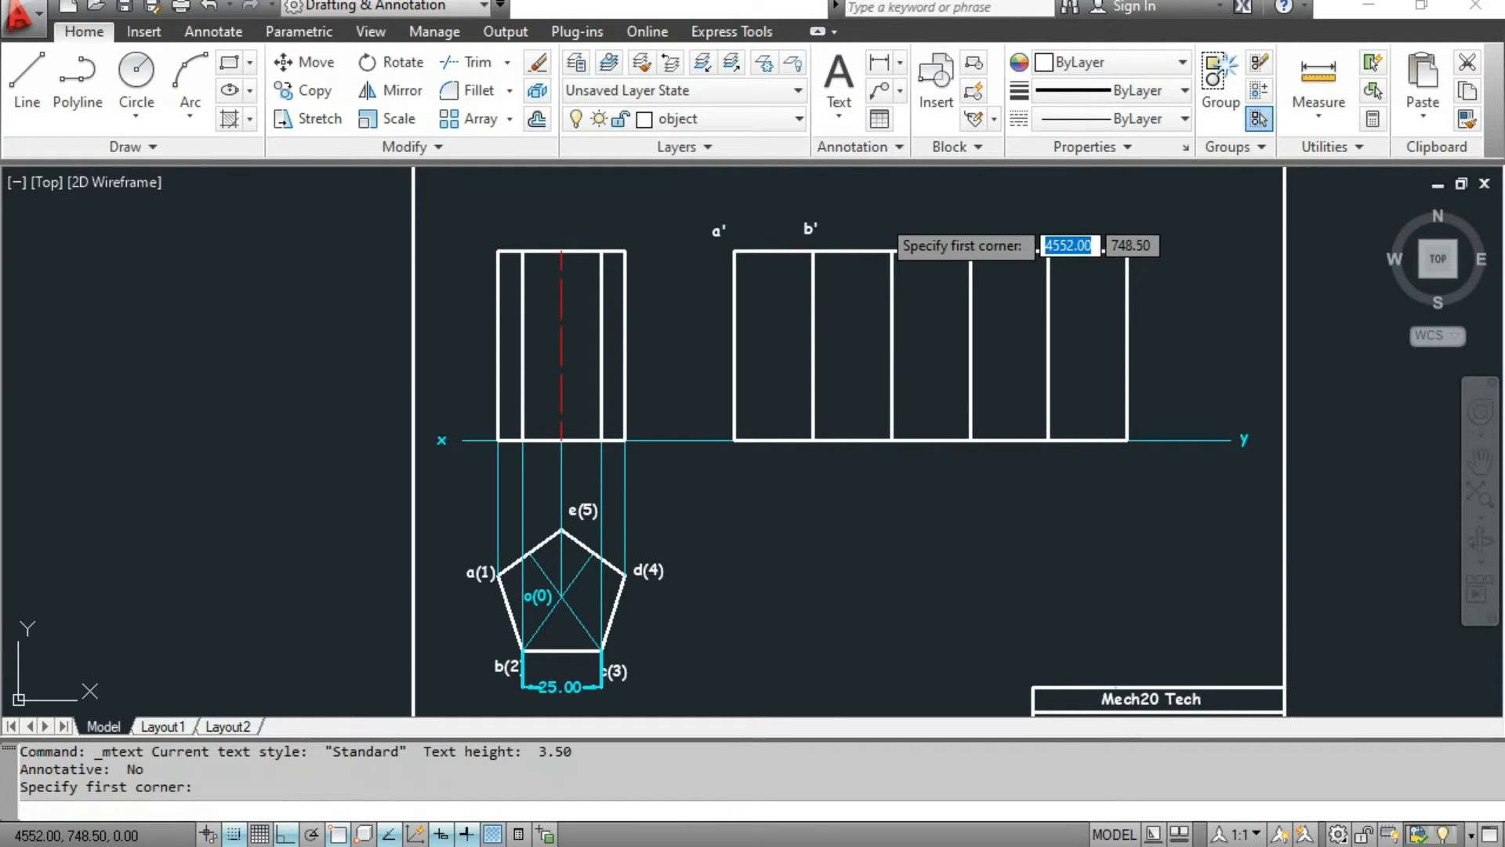
click(879, 216)
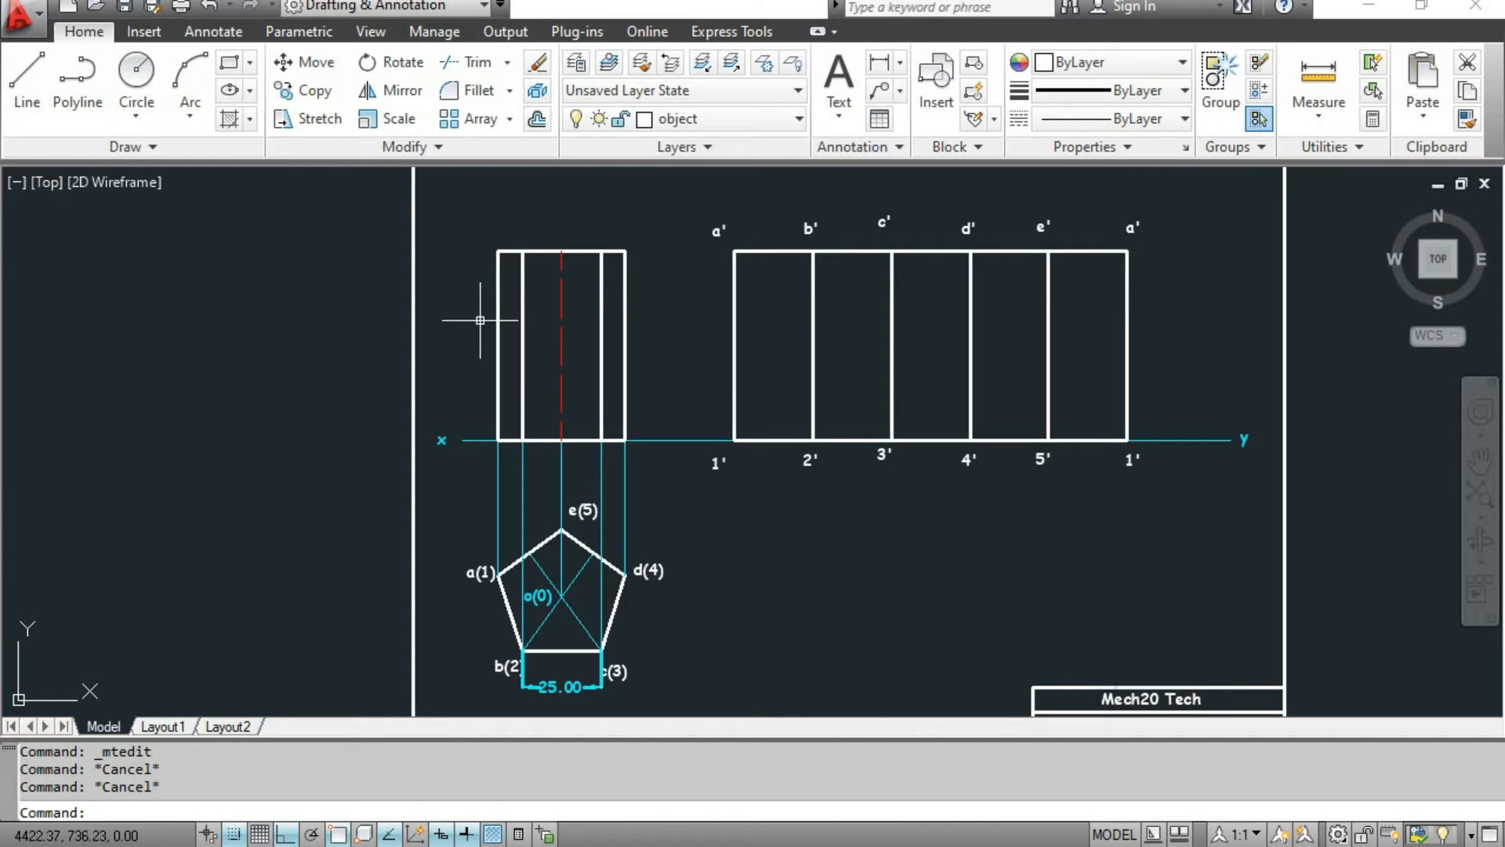
Label the front view's left edge a' at its top and 1' at its base, shifting the 1' left clear of the projectors.
click(829, 72)
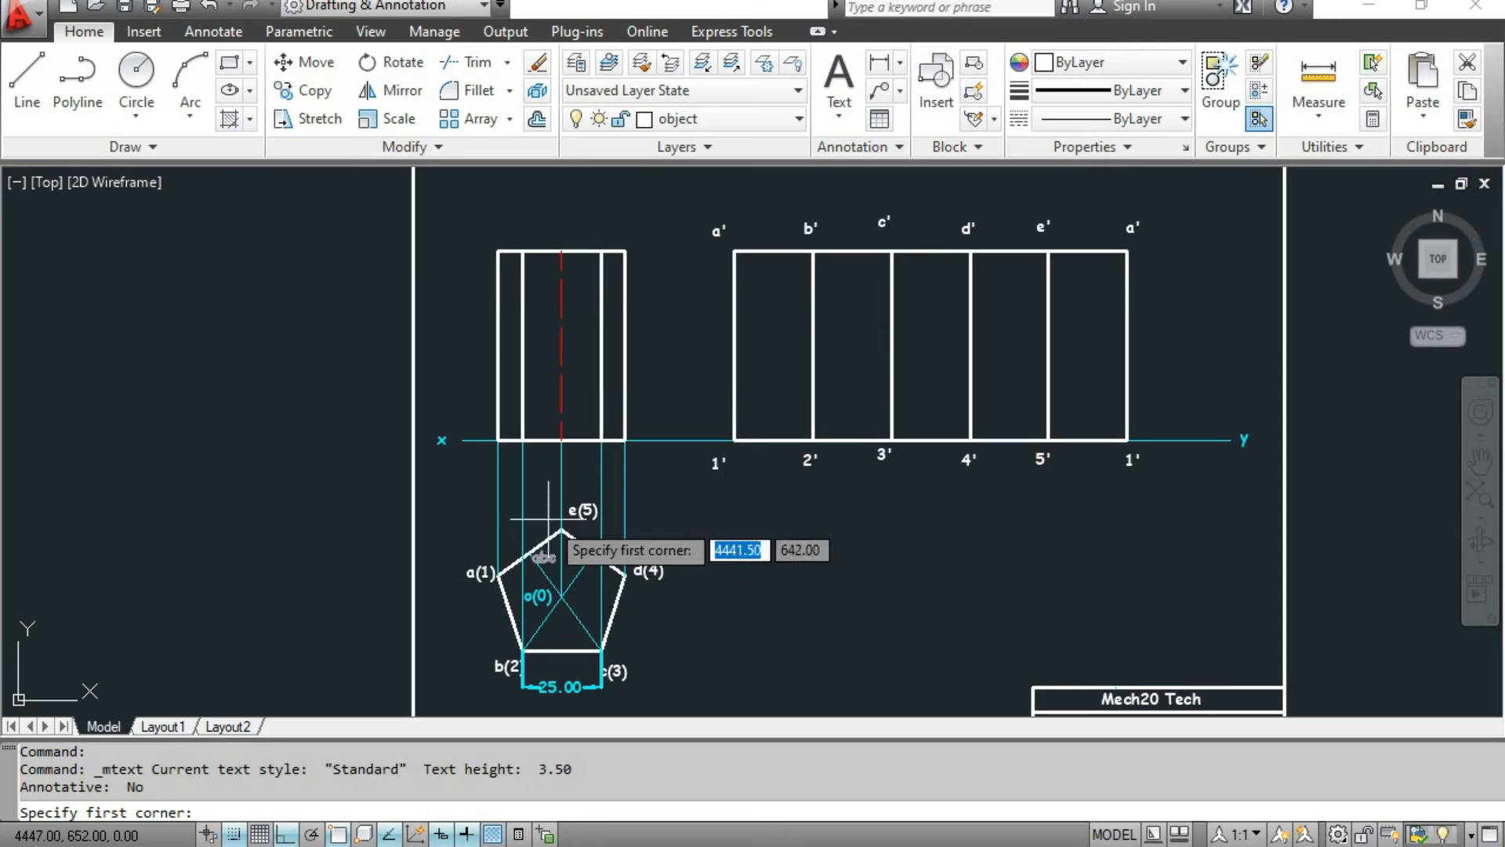
click(471, 227)
click(500, 245)
key(Escape)
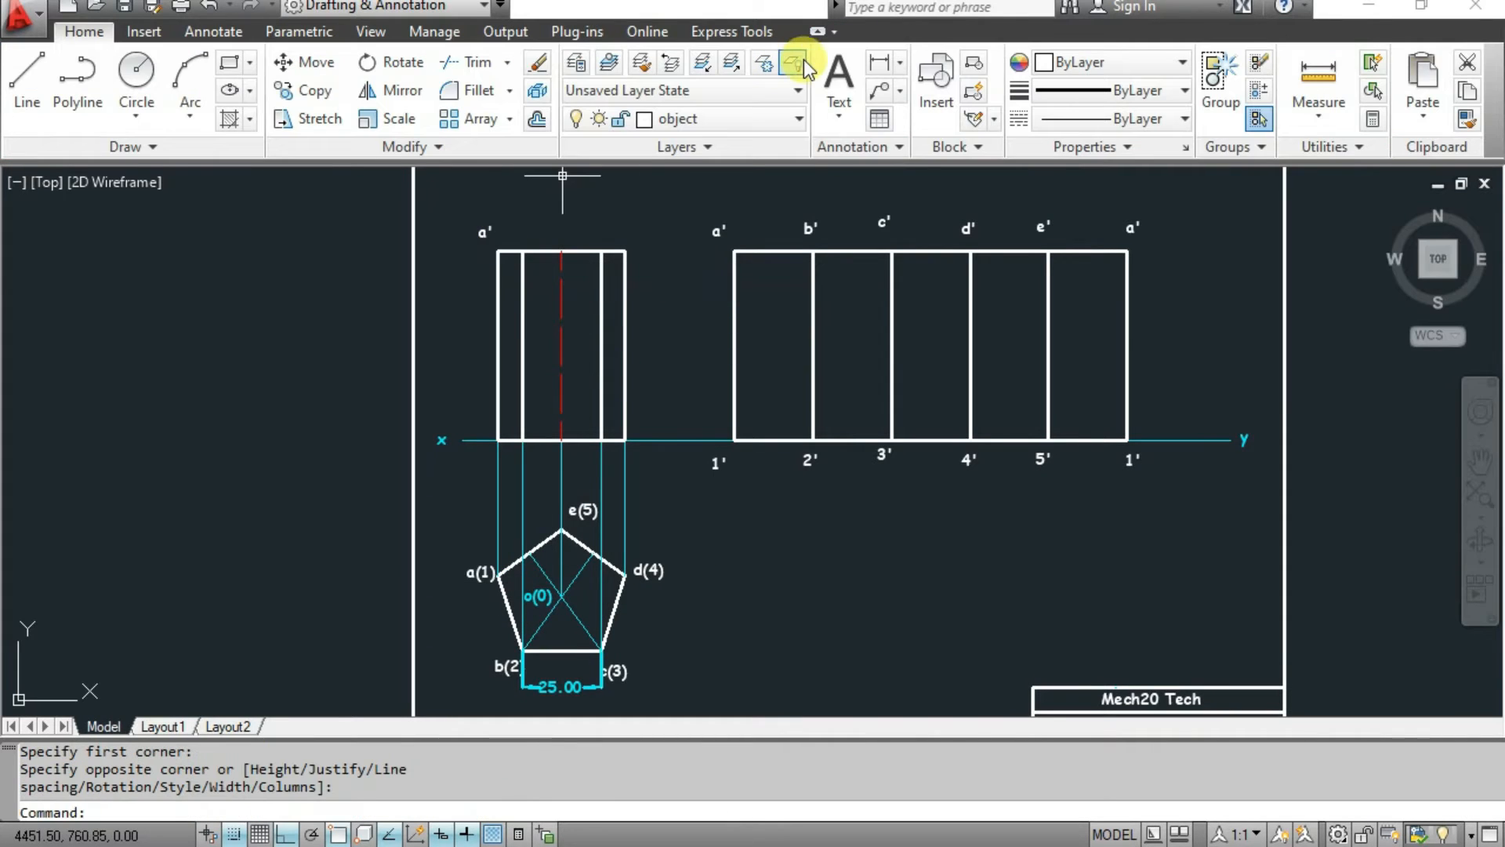
click(833, 78)
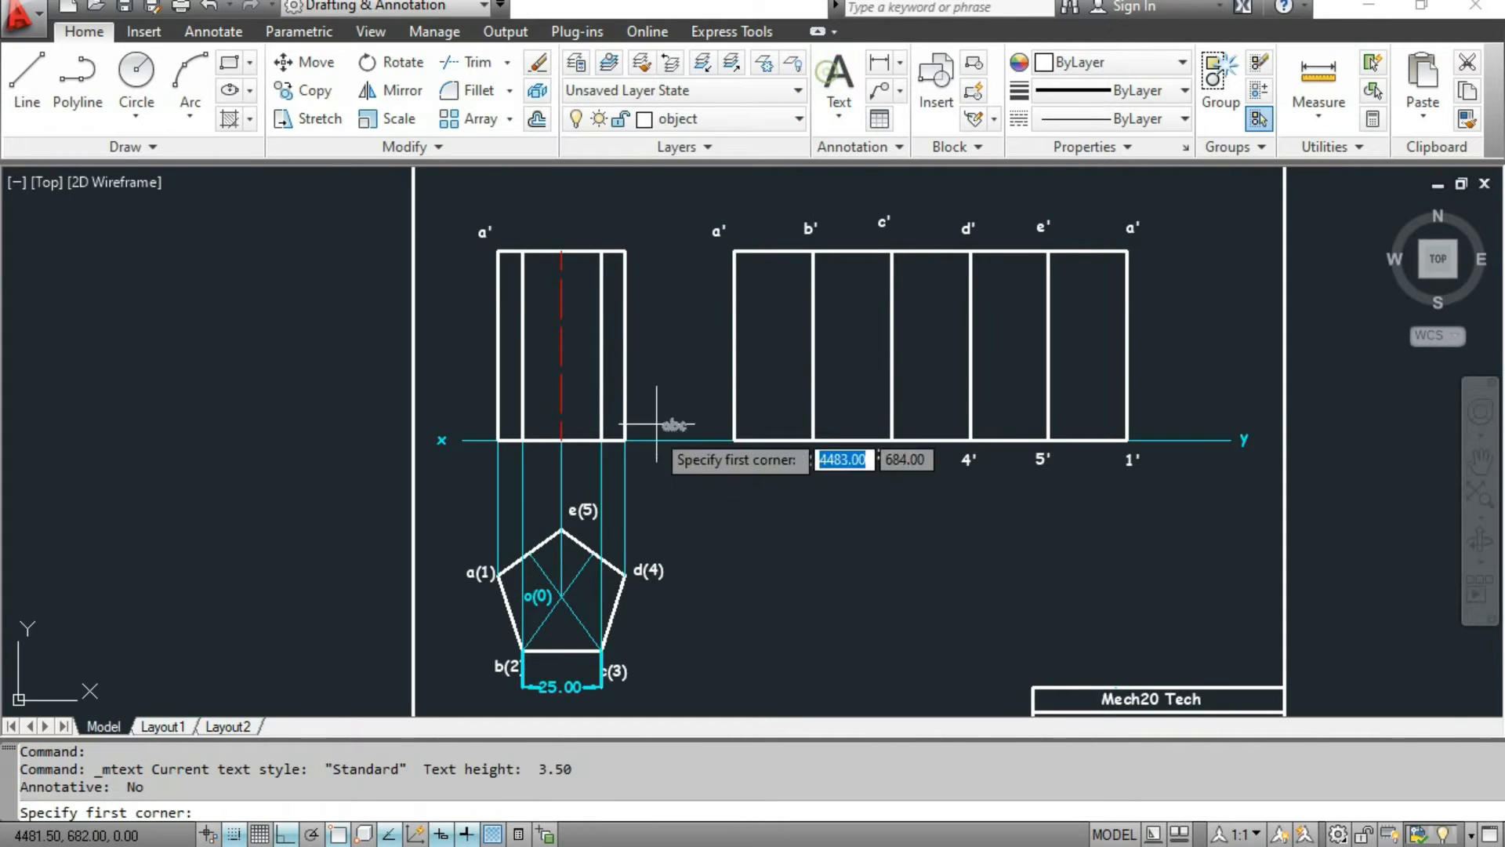
click(488, 454)
click(511, 477)
text(1')
click(521, 490)
scroll(521, 490, up, 3)
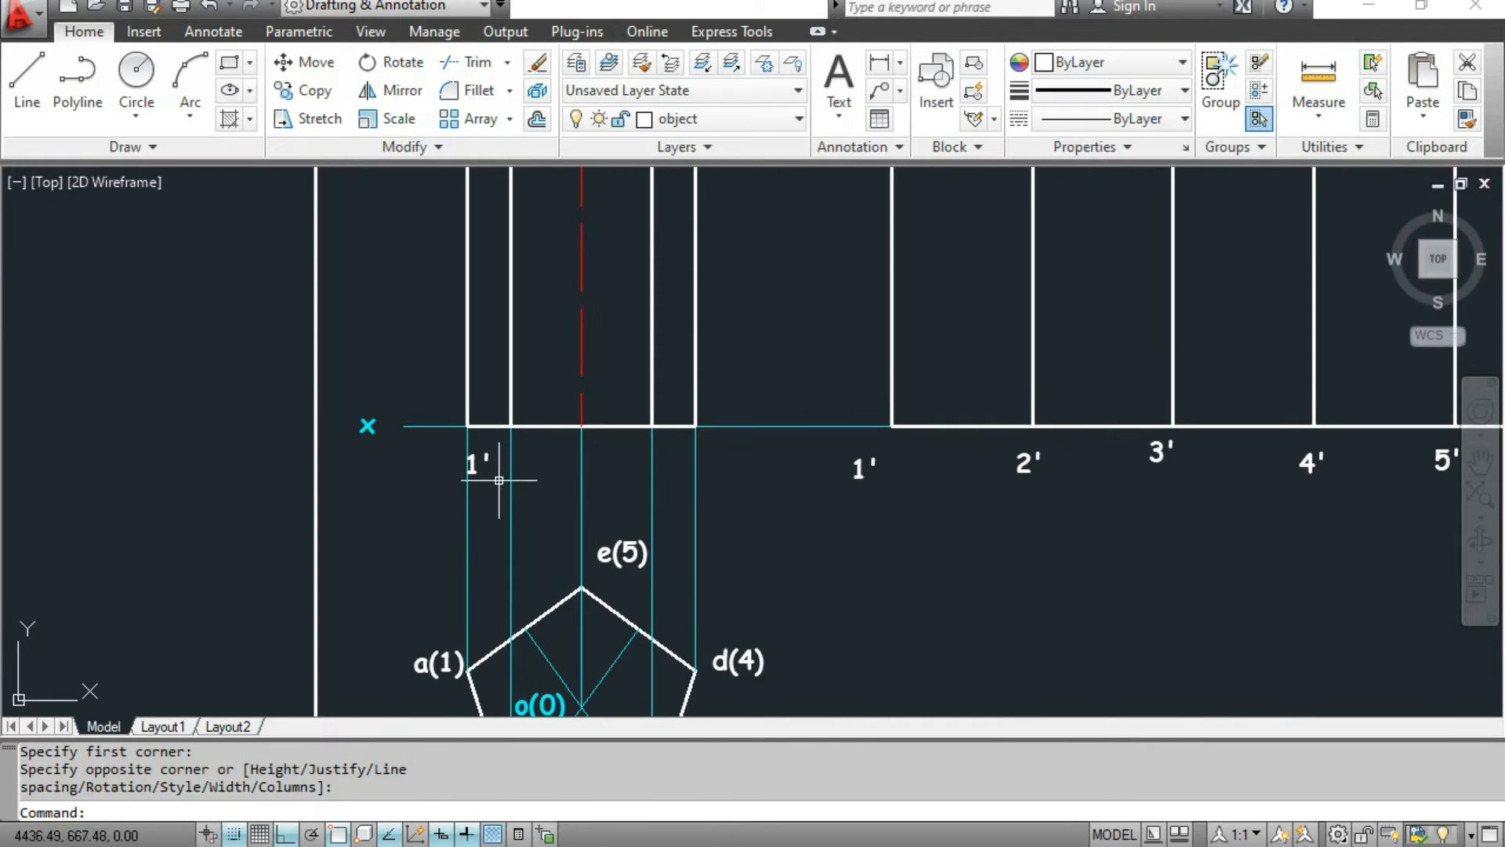
click(480, 461)
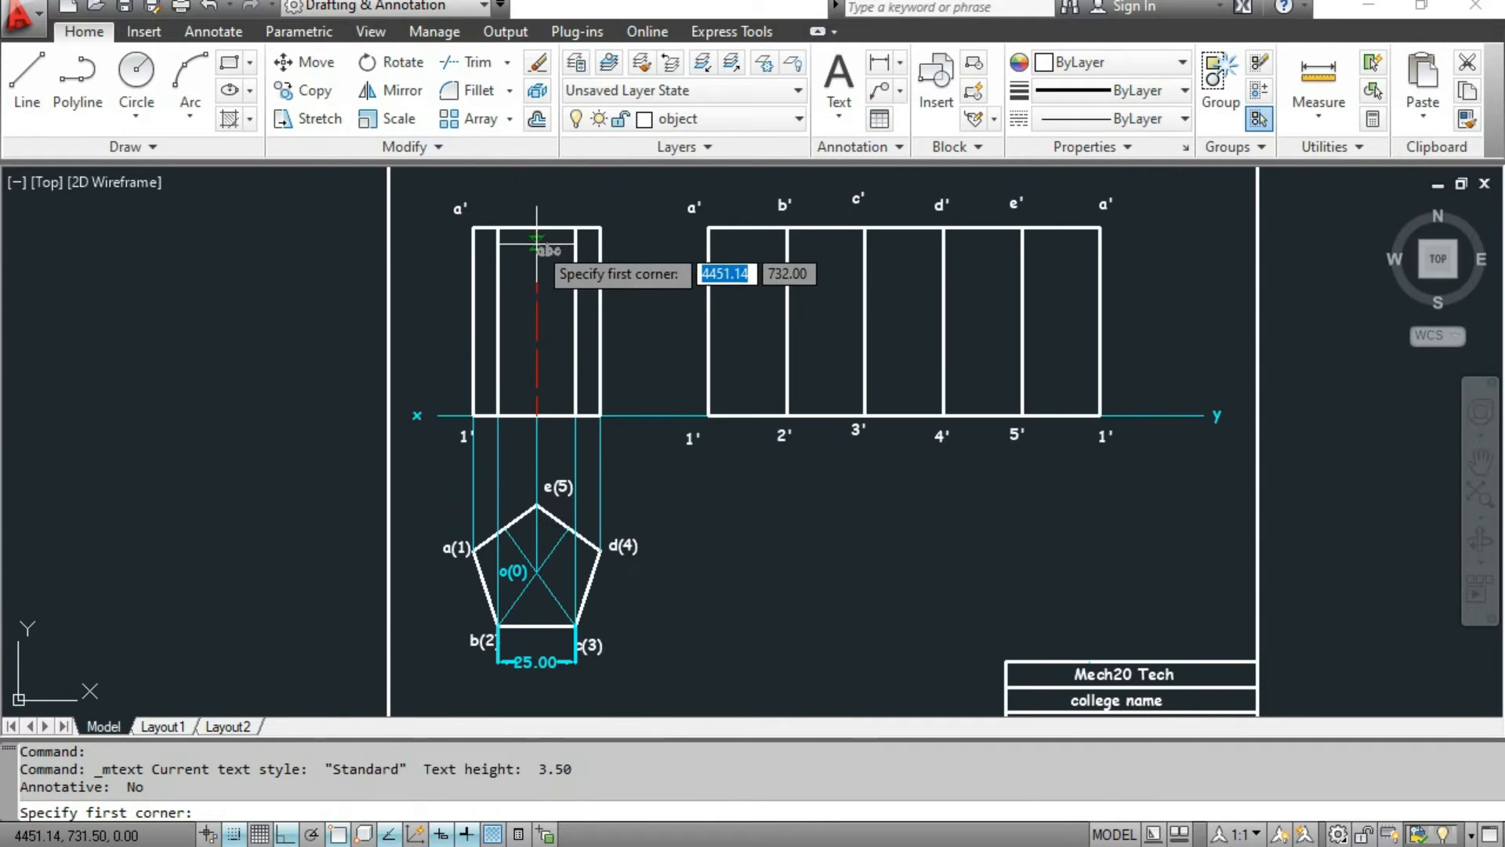
Label the front view's edge above b(2) with b' at its top and 2' below the xy line.
click(499, 227)
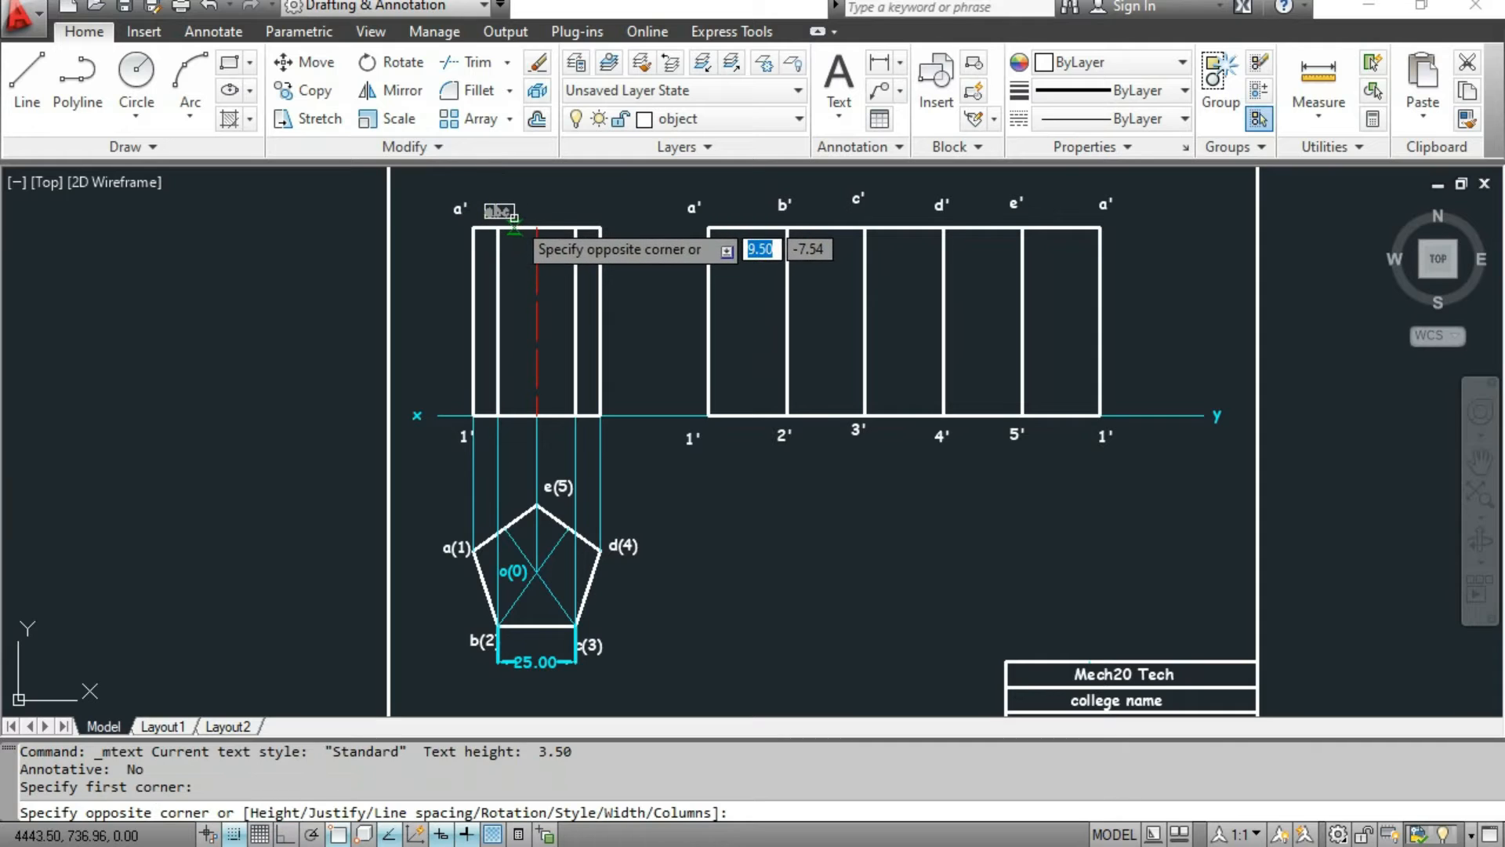
click(515, 221)
text(b')
click(578, 174)
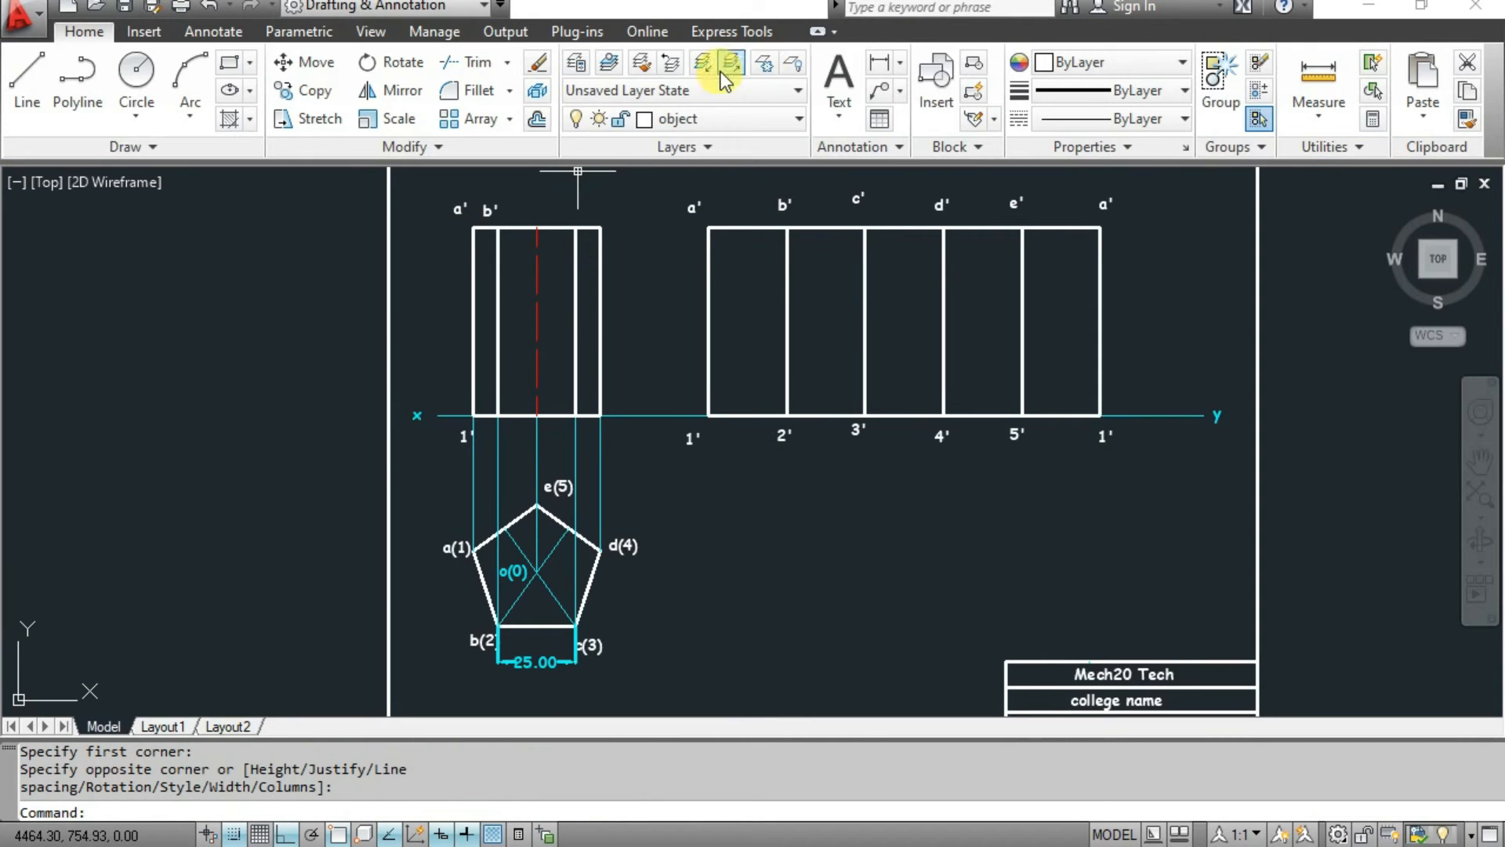
click(837, 82)
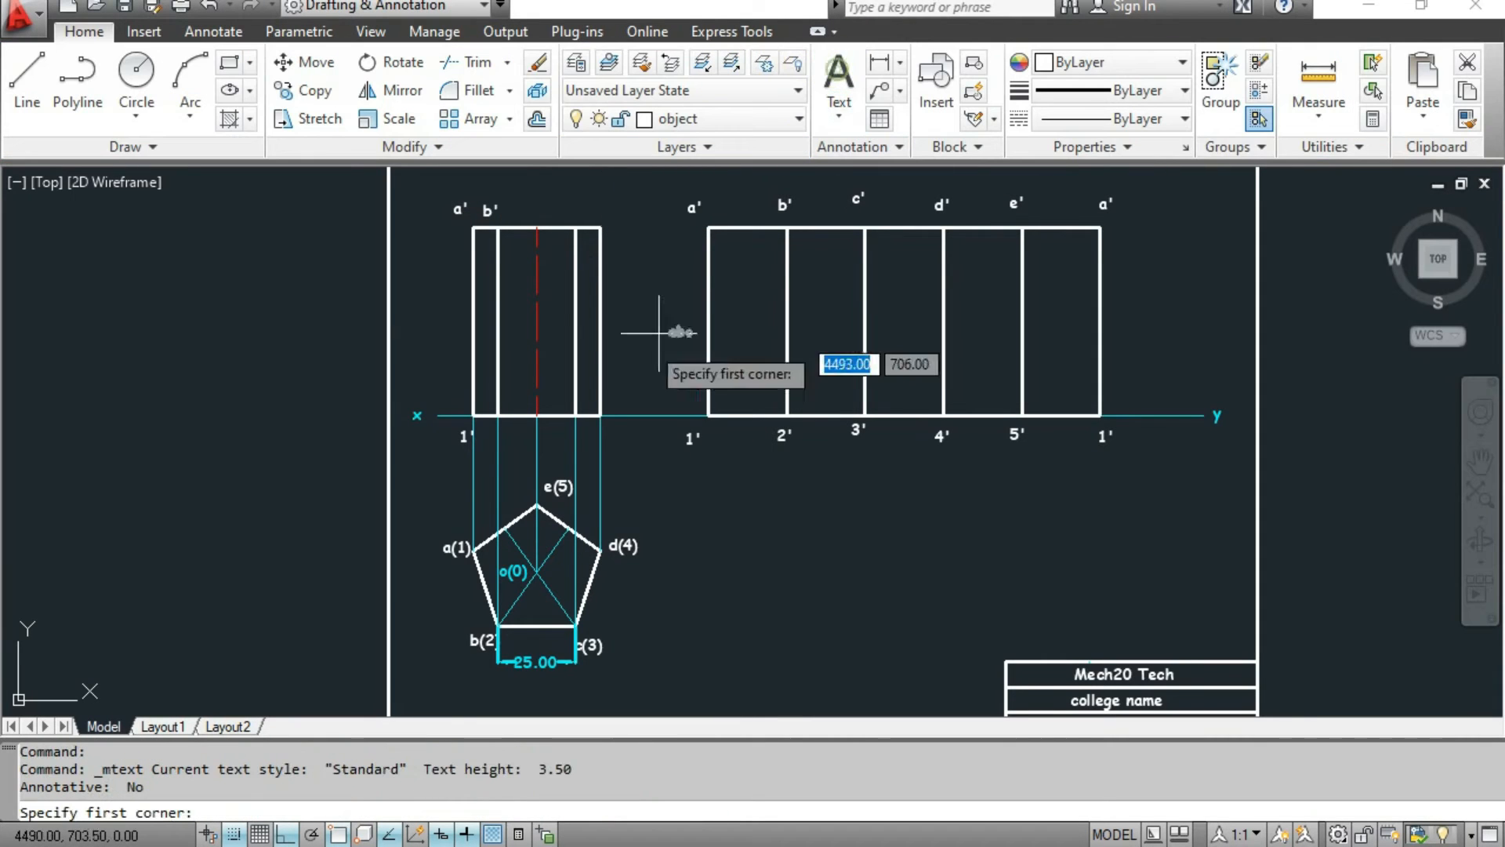
click(501, 451)
click(517, 463)
text(2')
click(549, 358)
Label the front view's edge above c(3) with c' at its top and 3' below the xy line.
click(836, 82)
click(563, 204)
click(582, 219)
text(c')
click(632, 202)
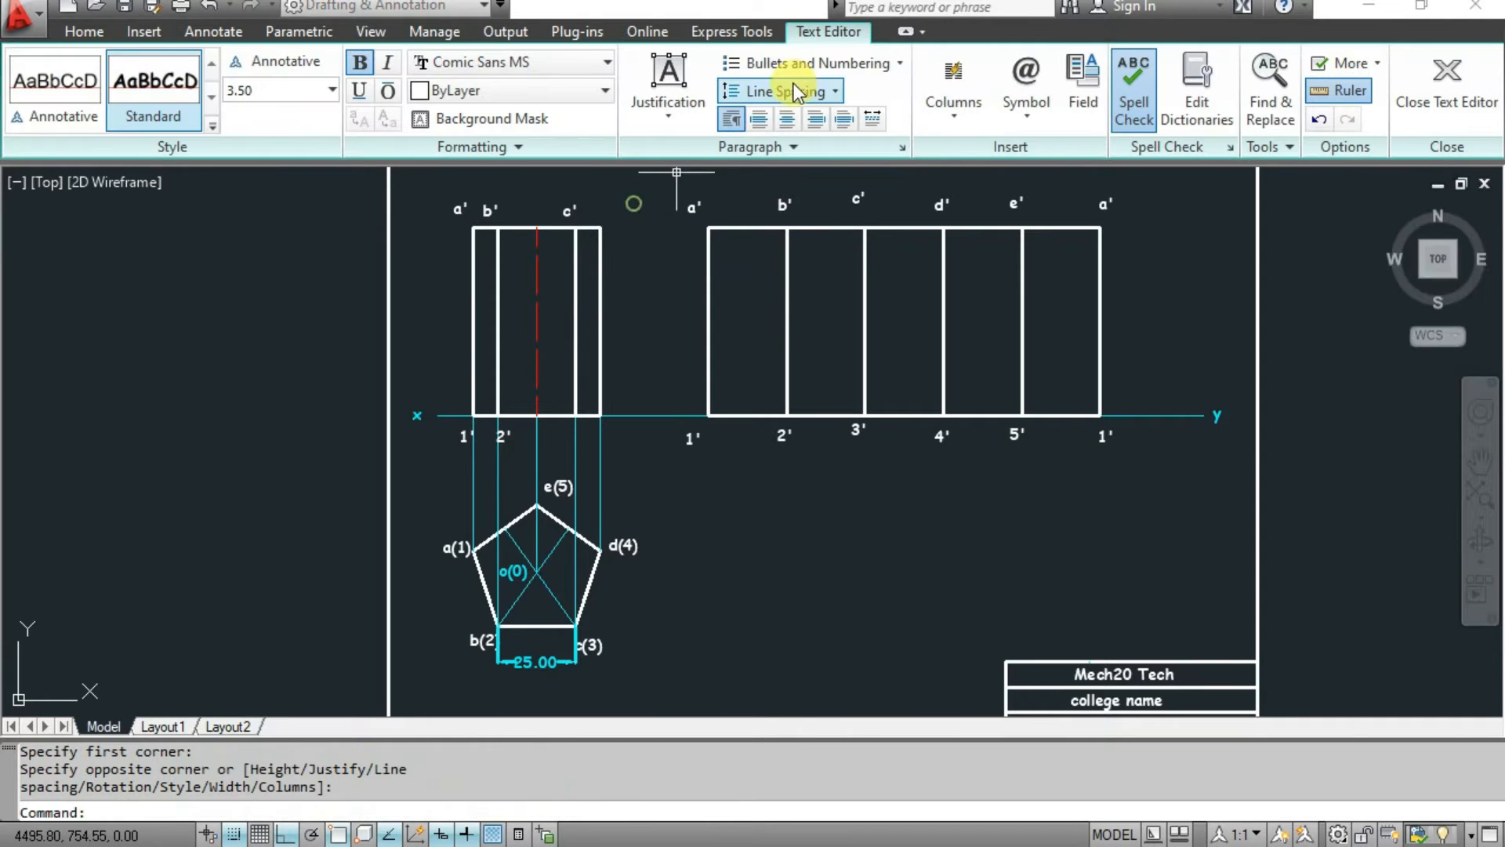
click(838, 78)
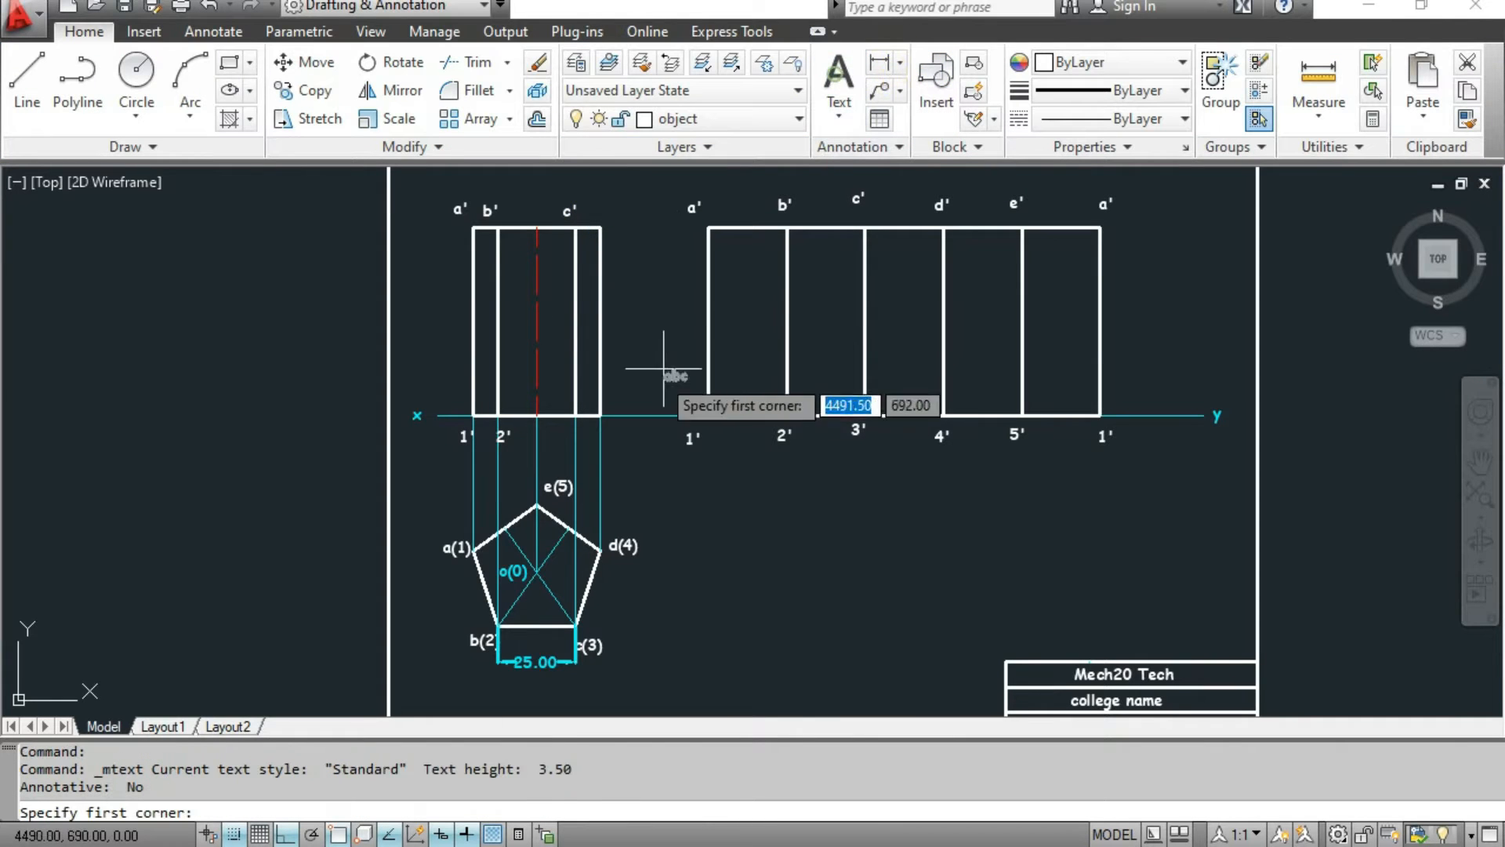
click(566, 432)
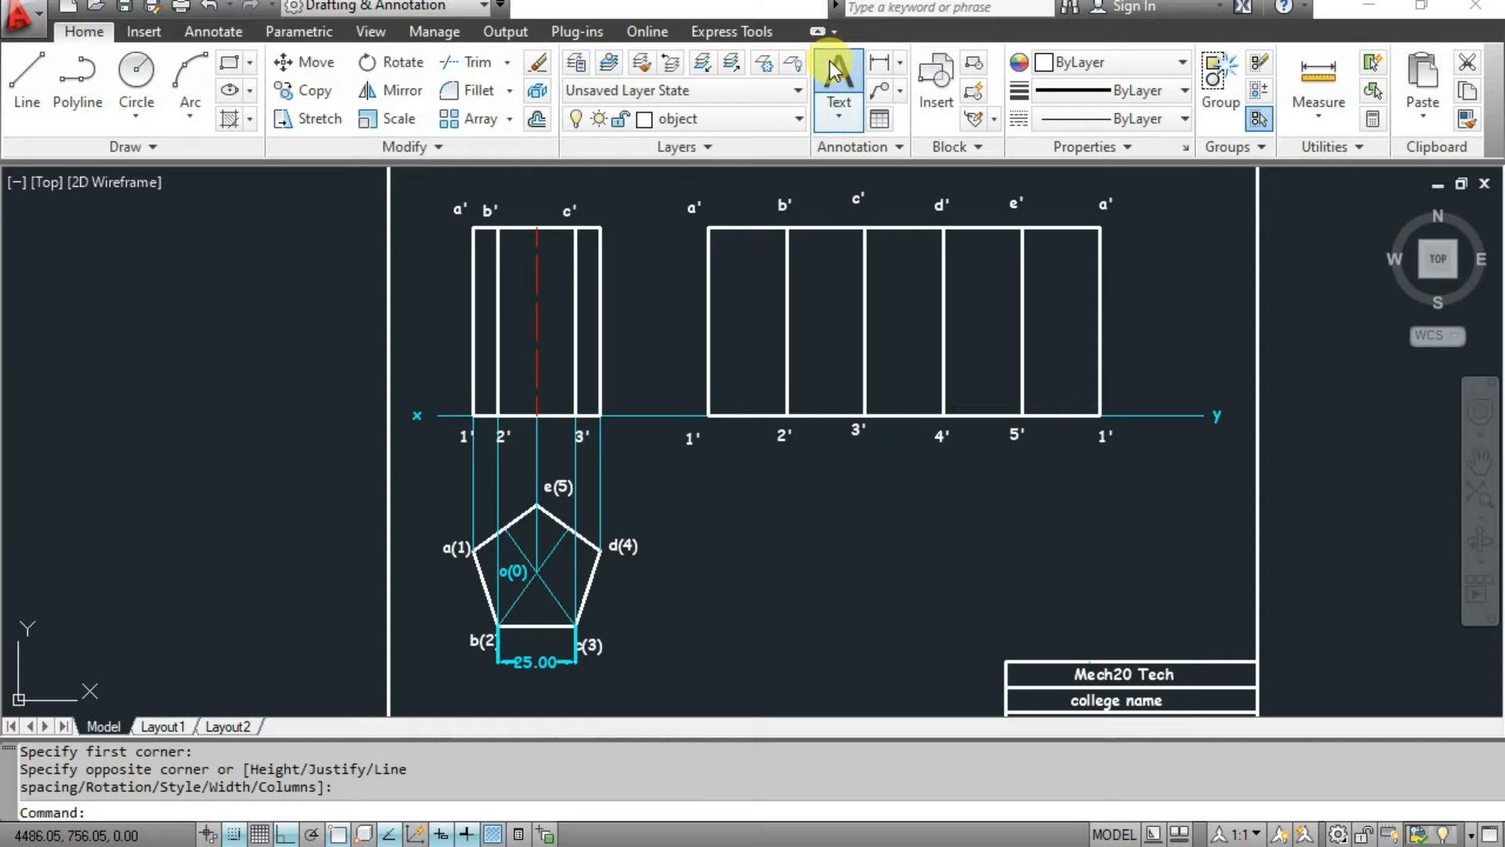
Label the front view's right edge, above d(4), with d' at its top and 4' below the xy line.
click(836, 76)
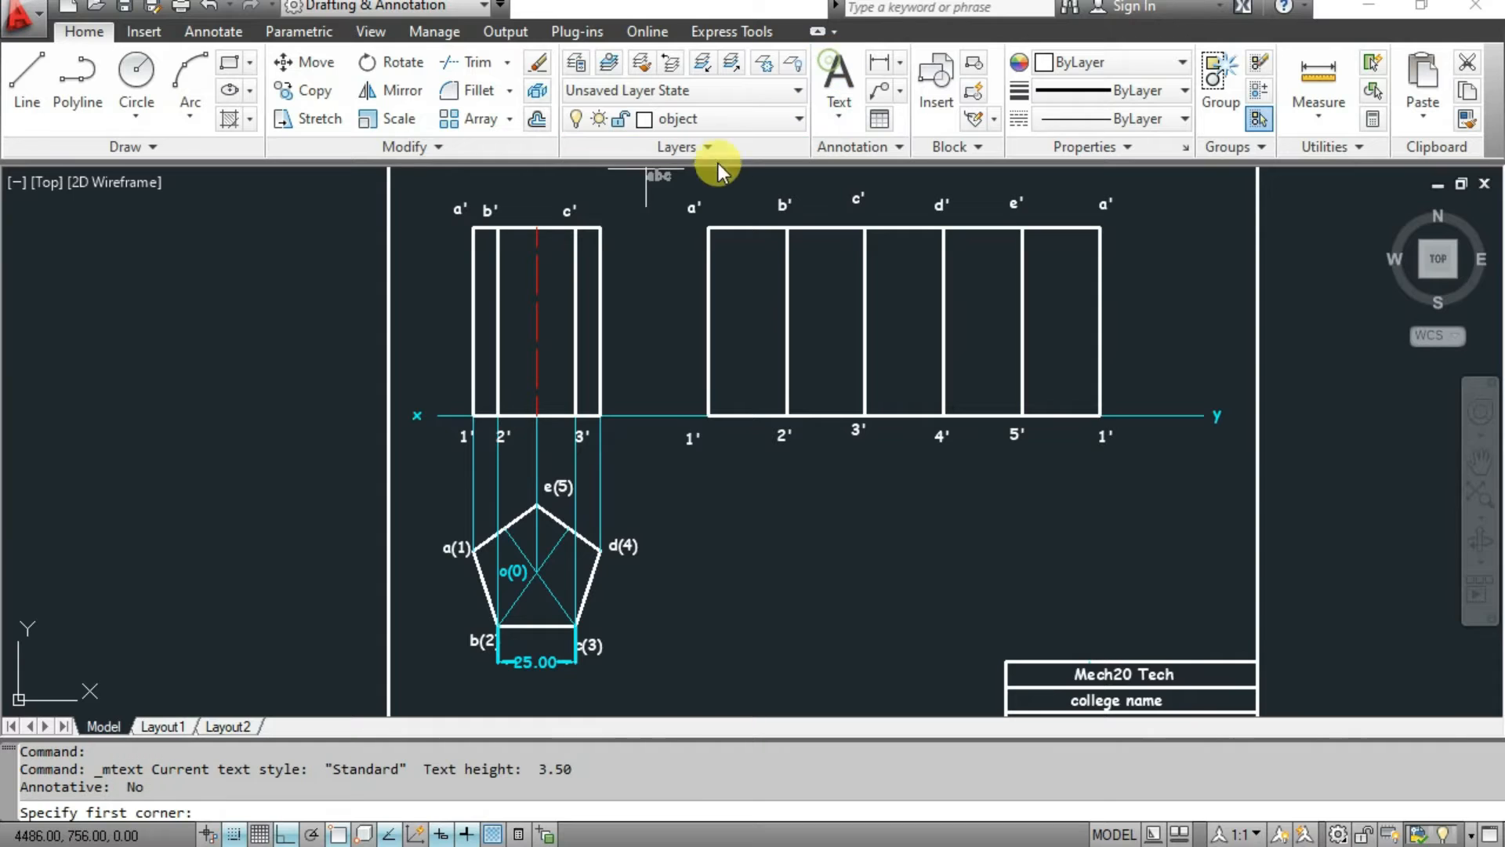
click(602, 211)
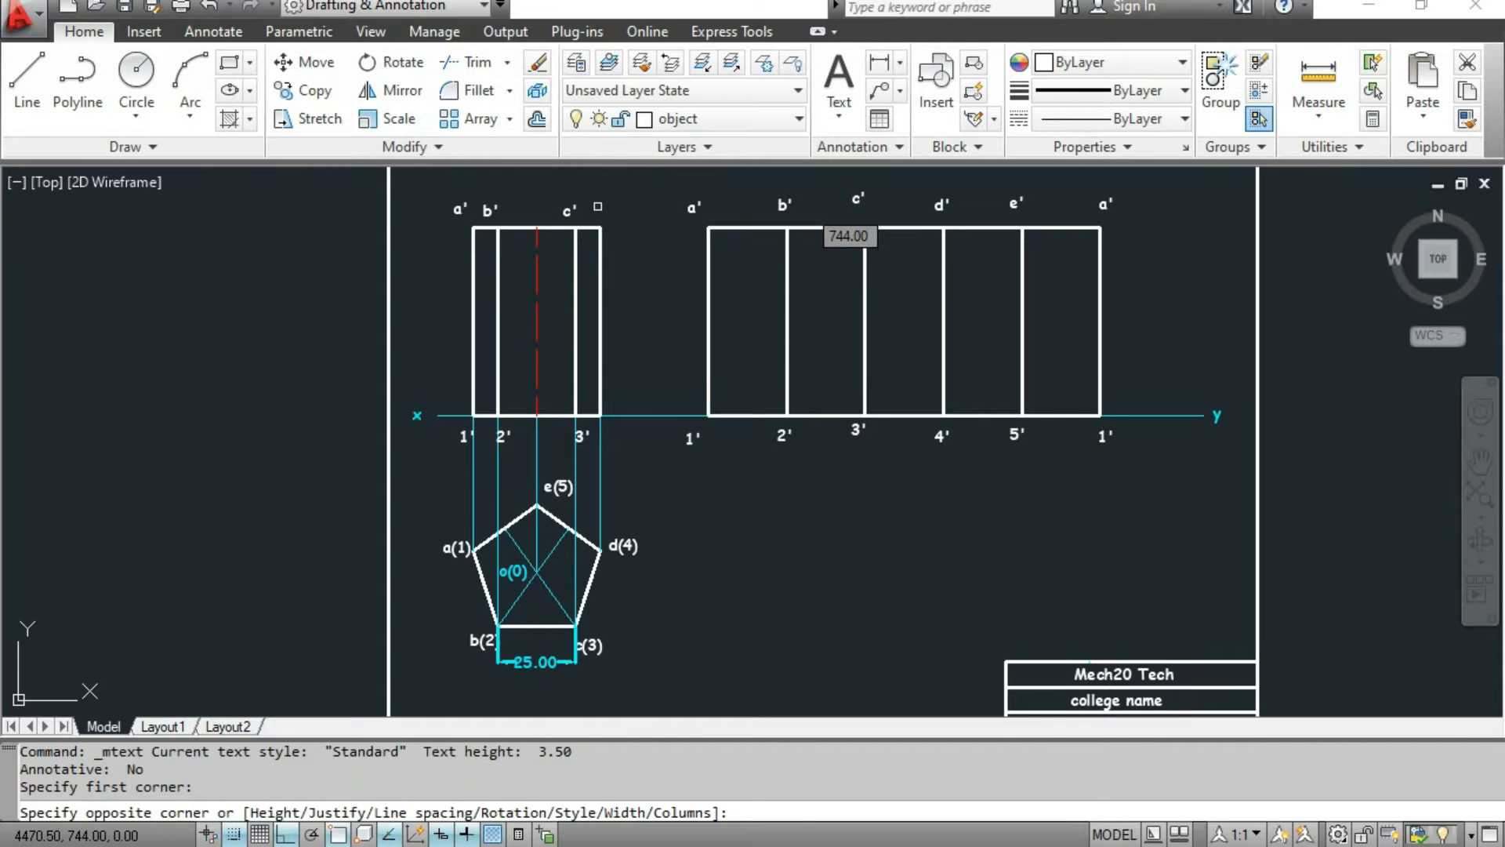
click(608, 225)
text(d')
click(743, 186)
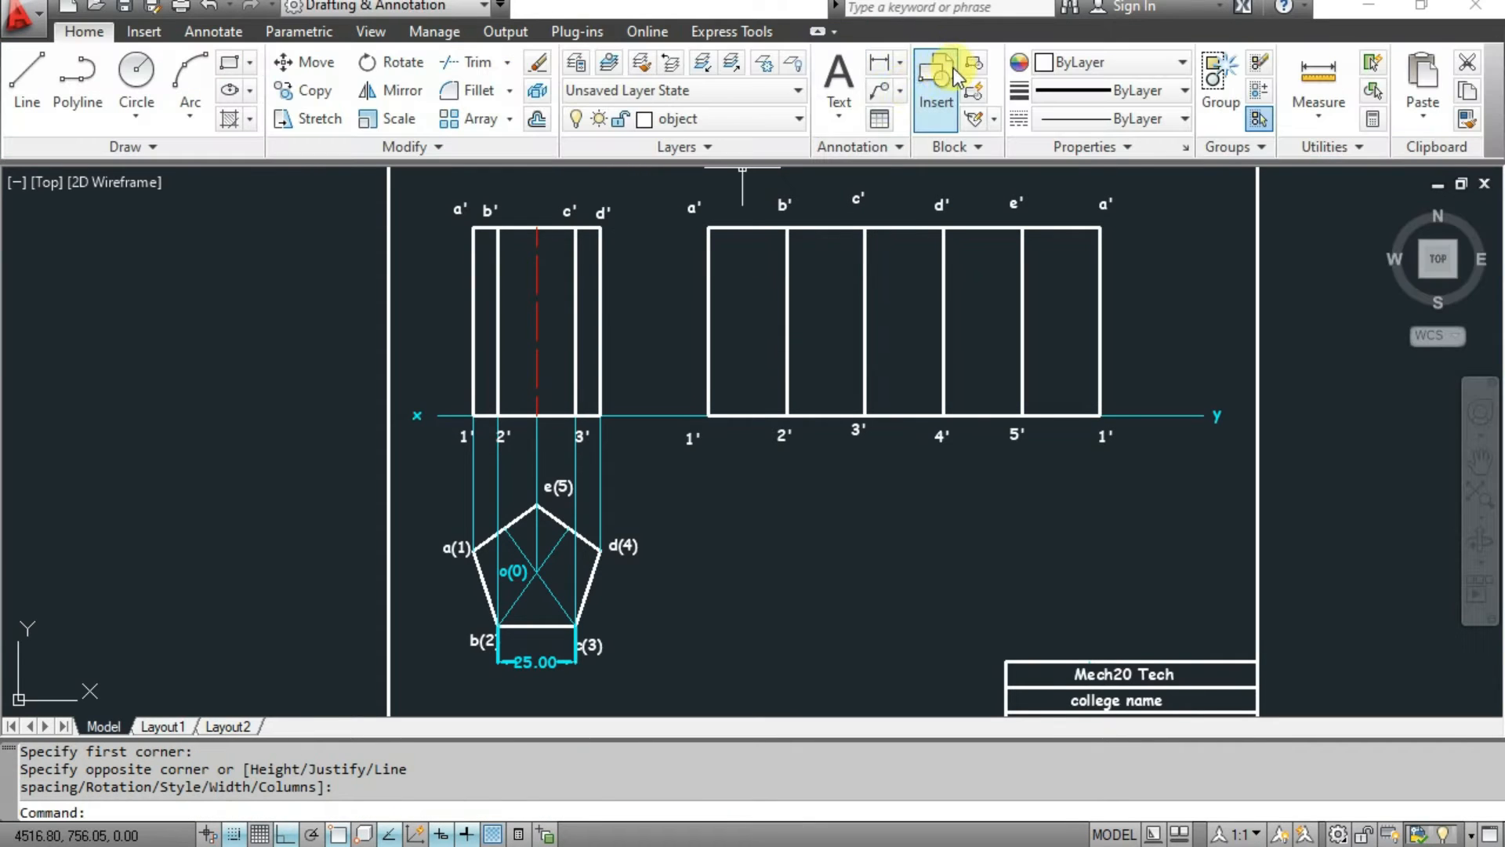
click(842, 75)
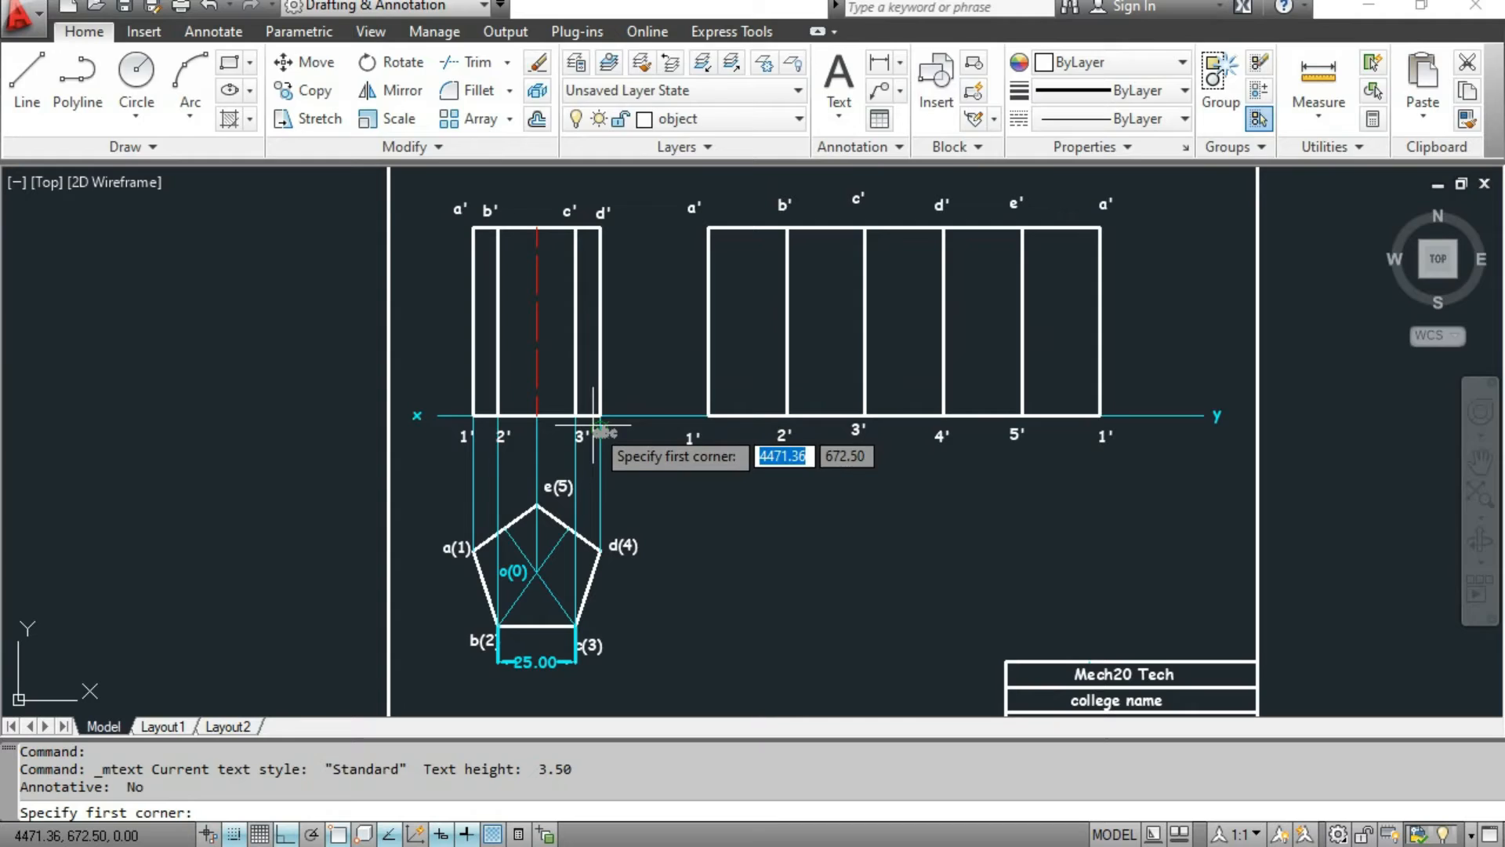
click(602, 428)
click(615, 442)
text(4)
text(')
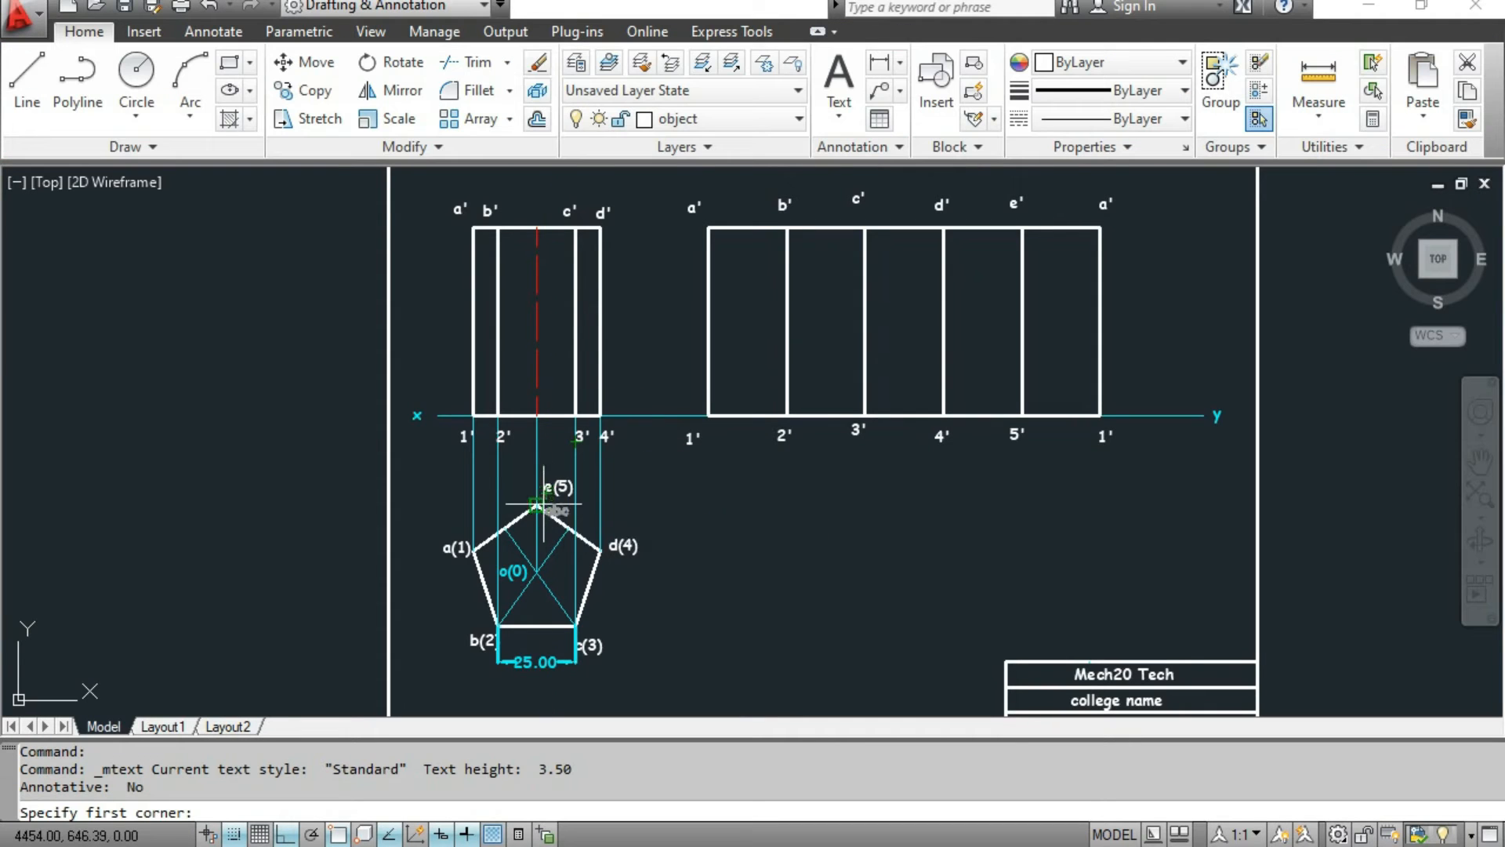
Label the front view's dashed edge above e(5) with e' at its top and 5' below the xy line.
click(536, 202)
click(556, 222)
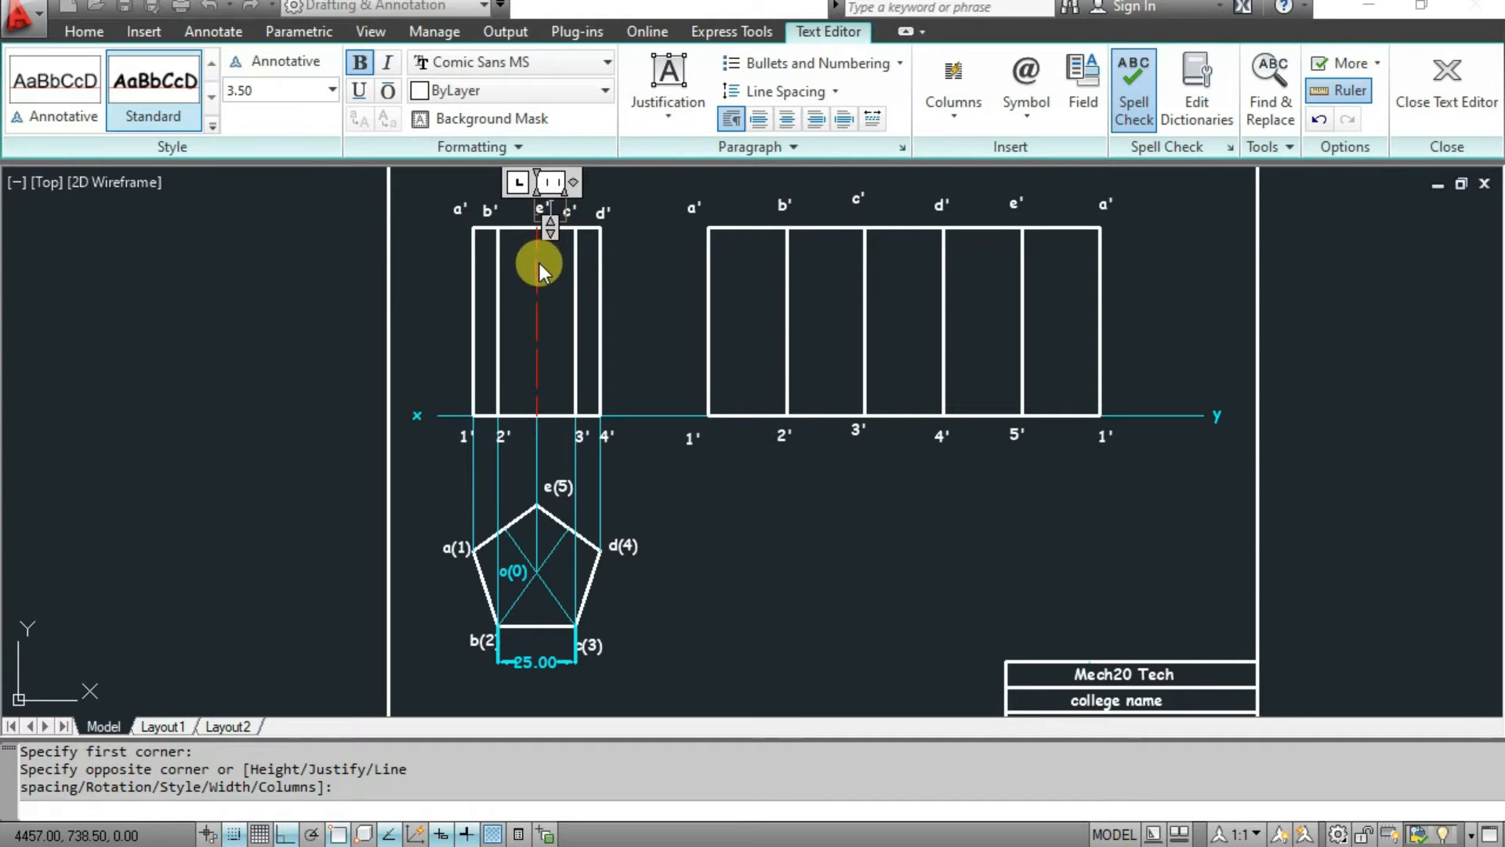
click(544, 251)
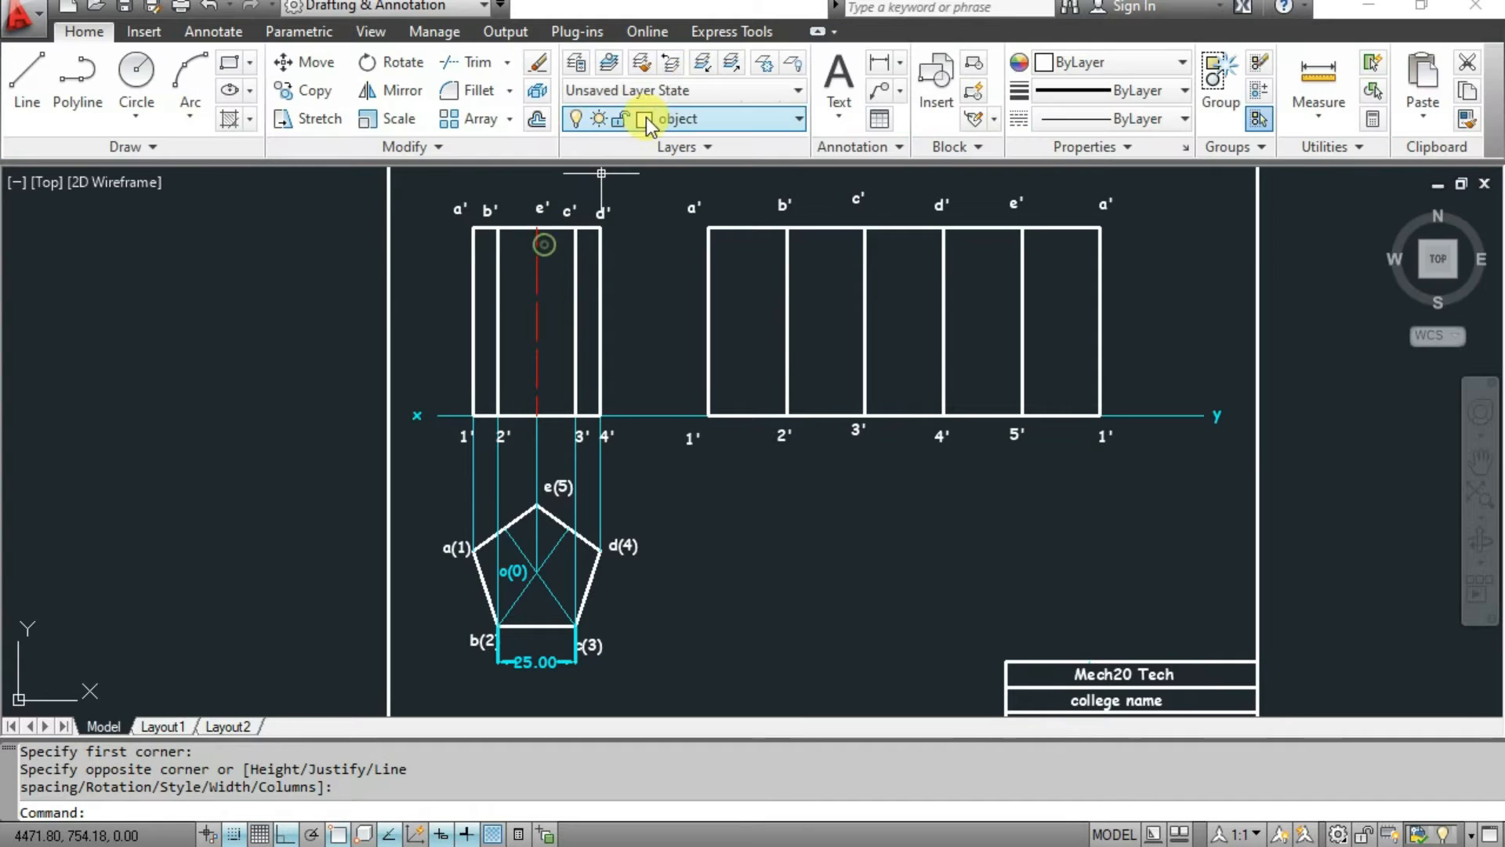
click(838, 81)
click(537, 420)
click(545, 461)
text(5')
click(673, 444)
middle_drag(656, 338, 615, 386)
scroll(337, 369, up, 2)
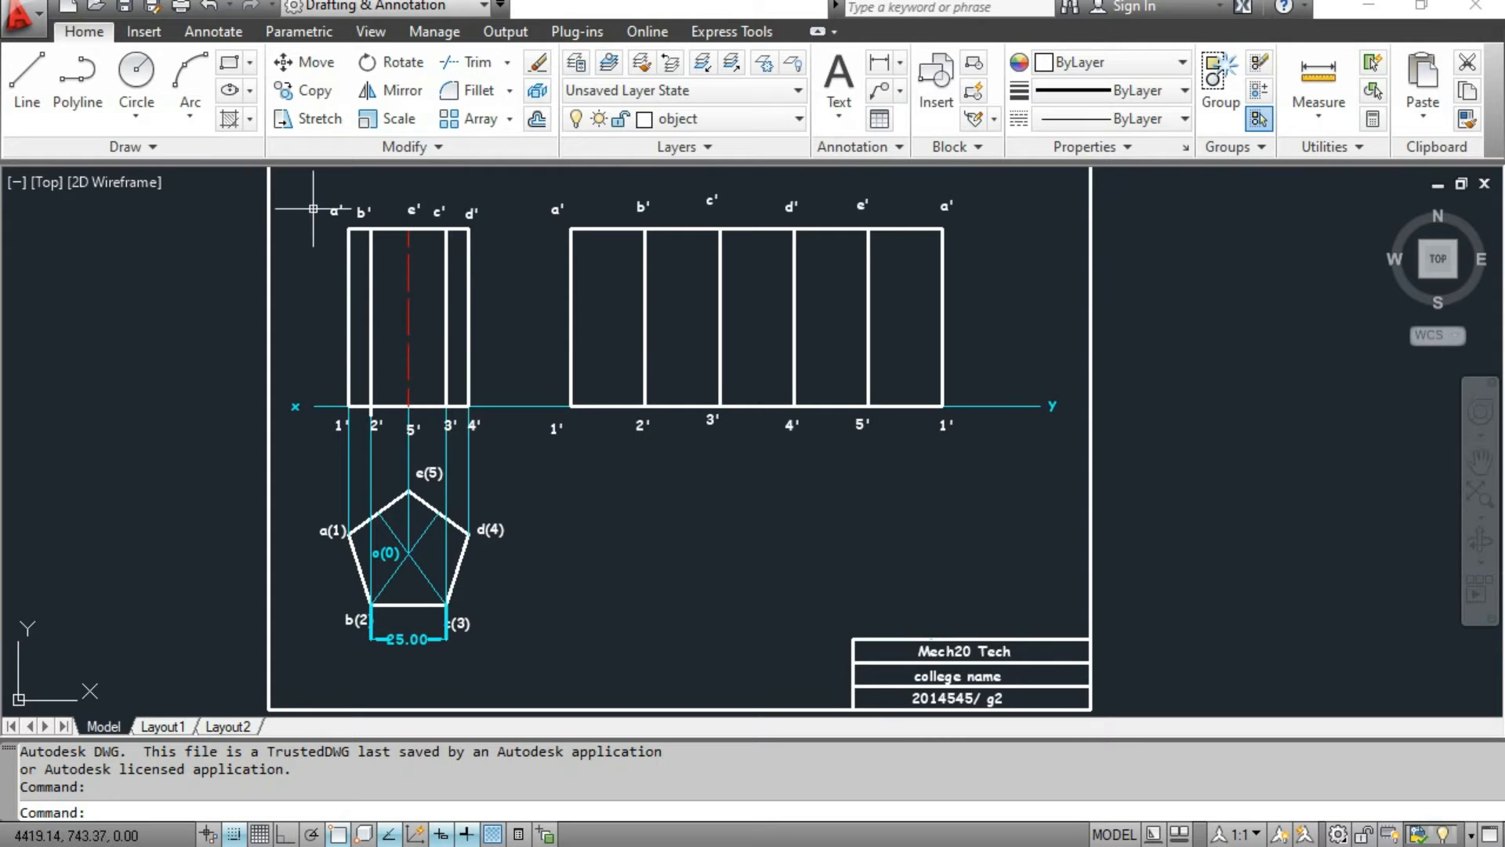
click(29, 85)
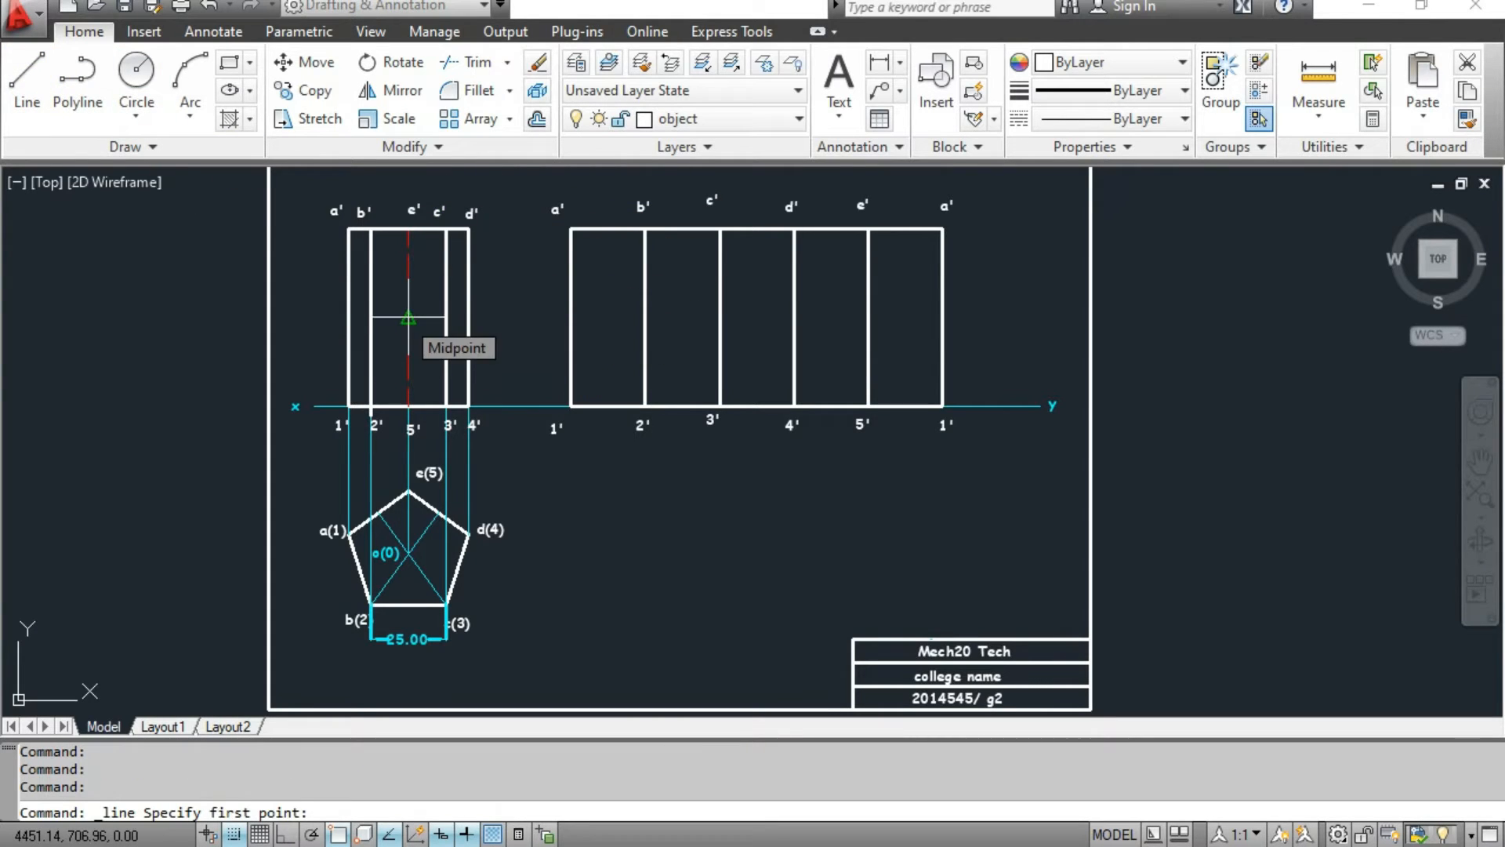
click(408, 318)
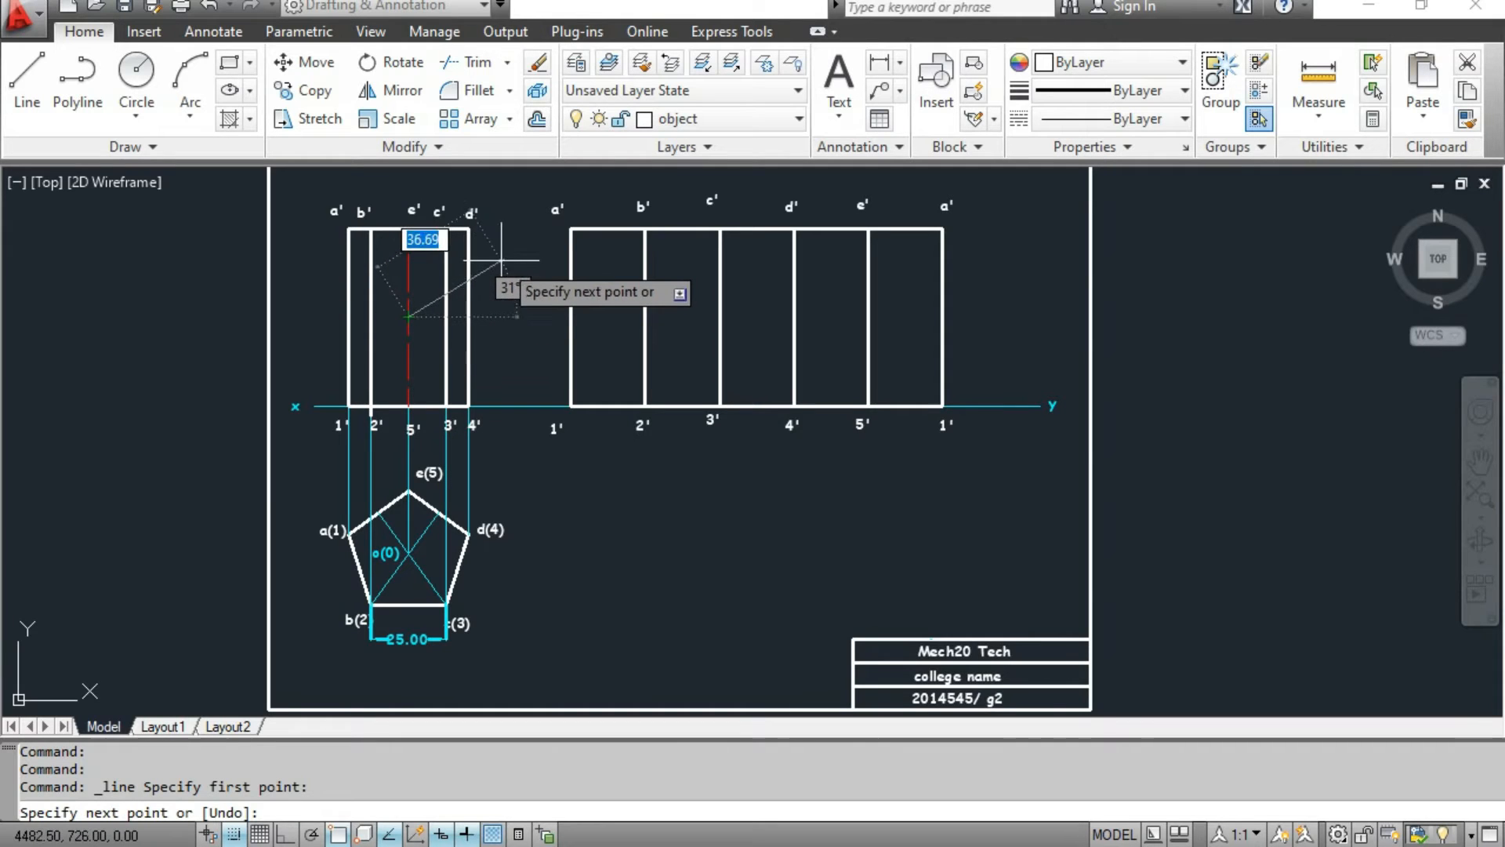
middle_drag(522, 222, 512, 240)
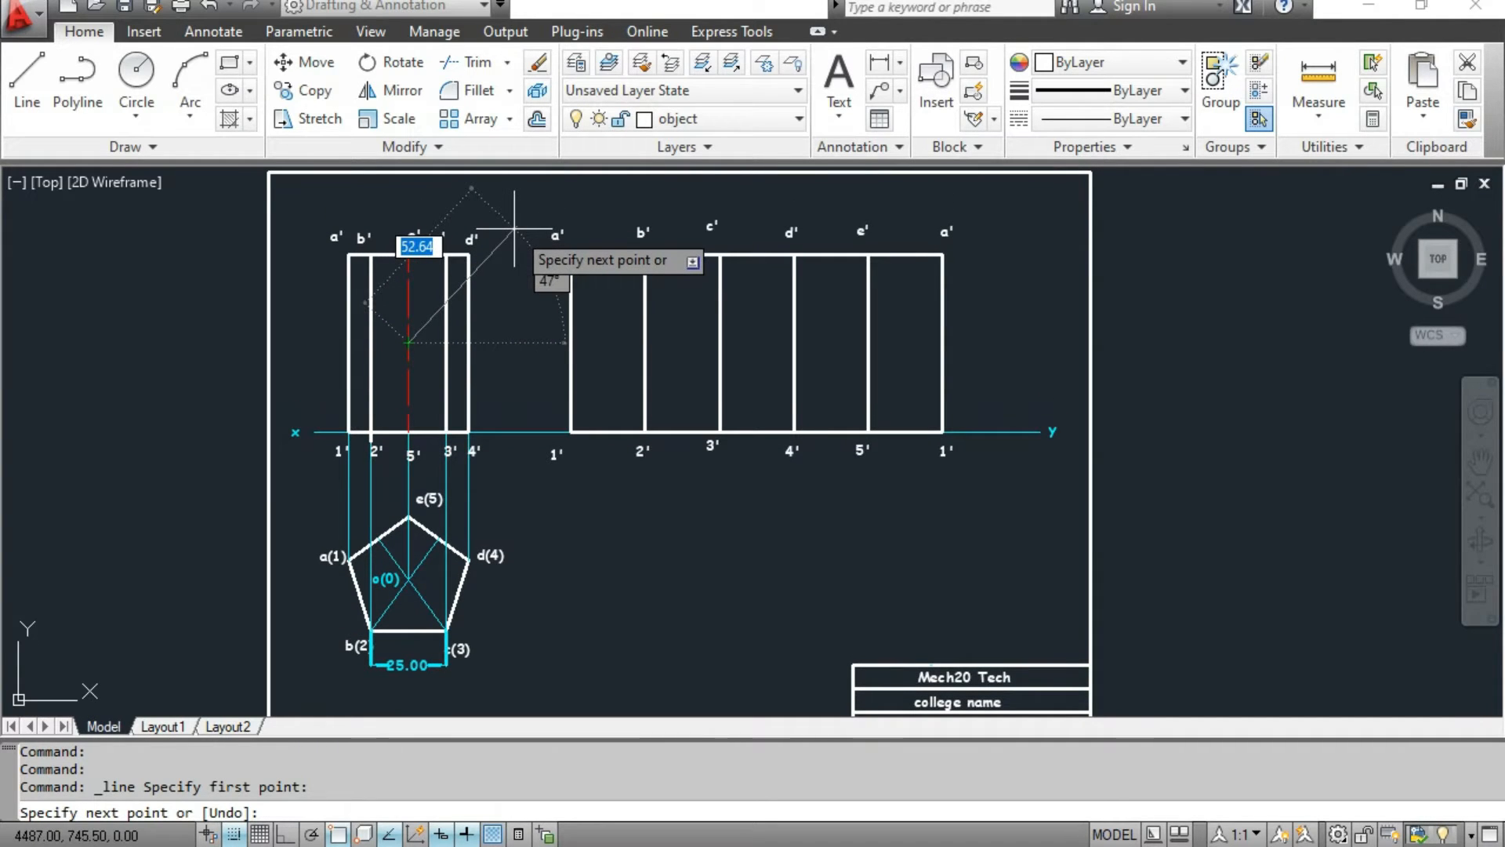
text(@)
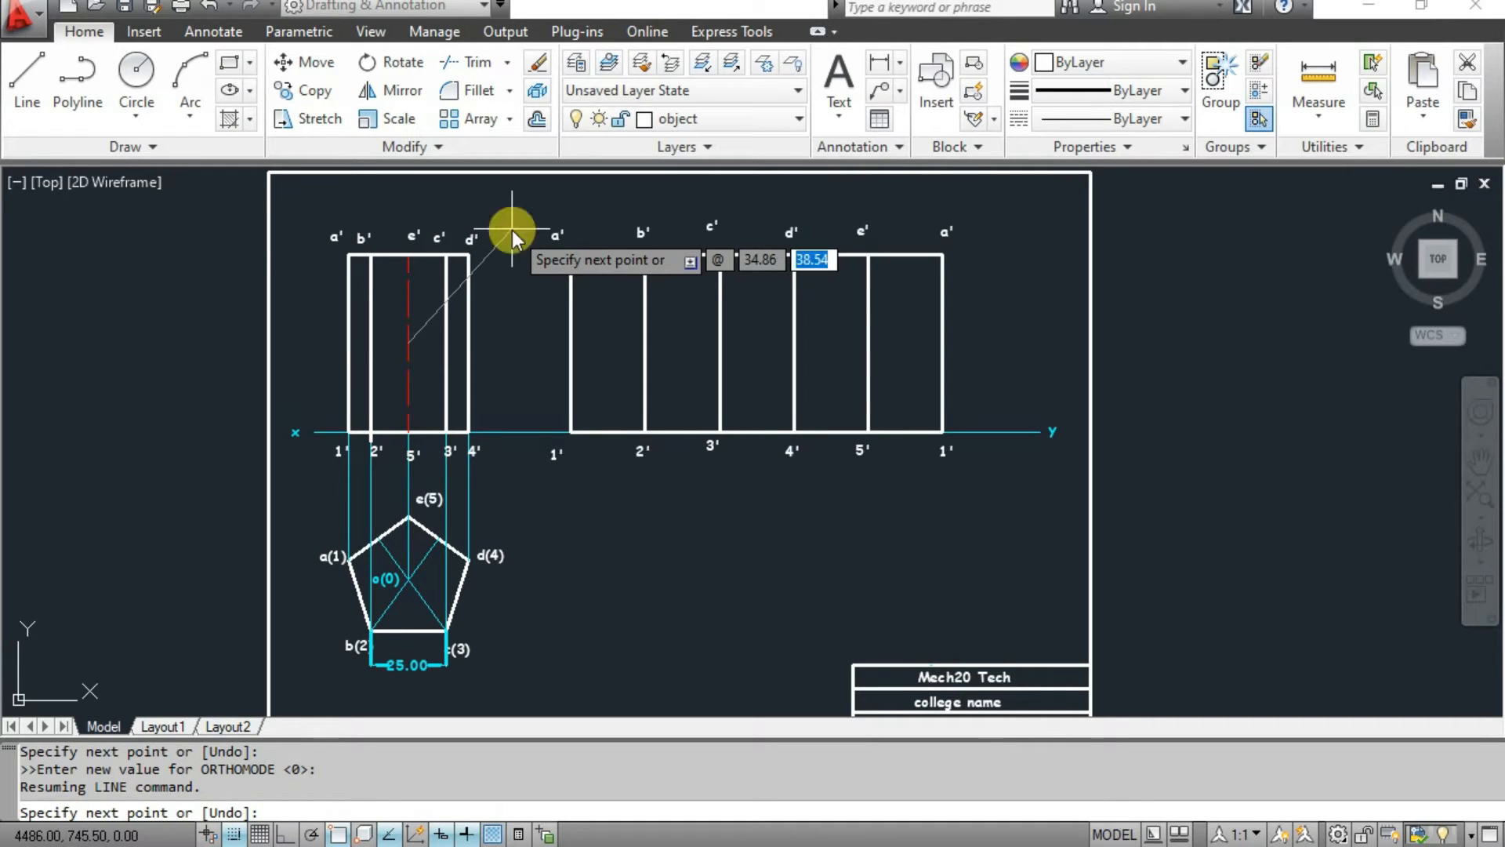
key(Return)
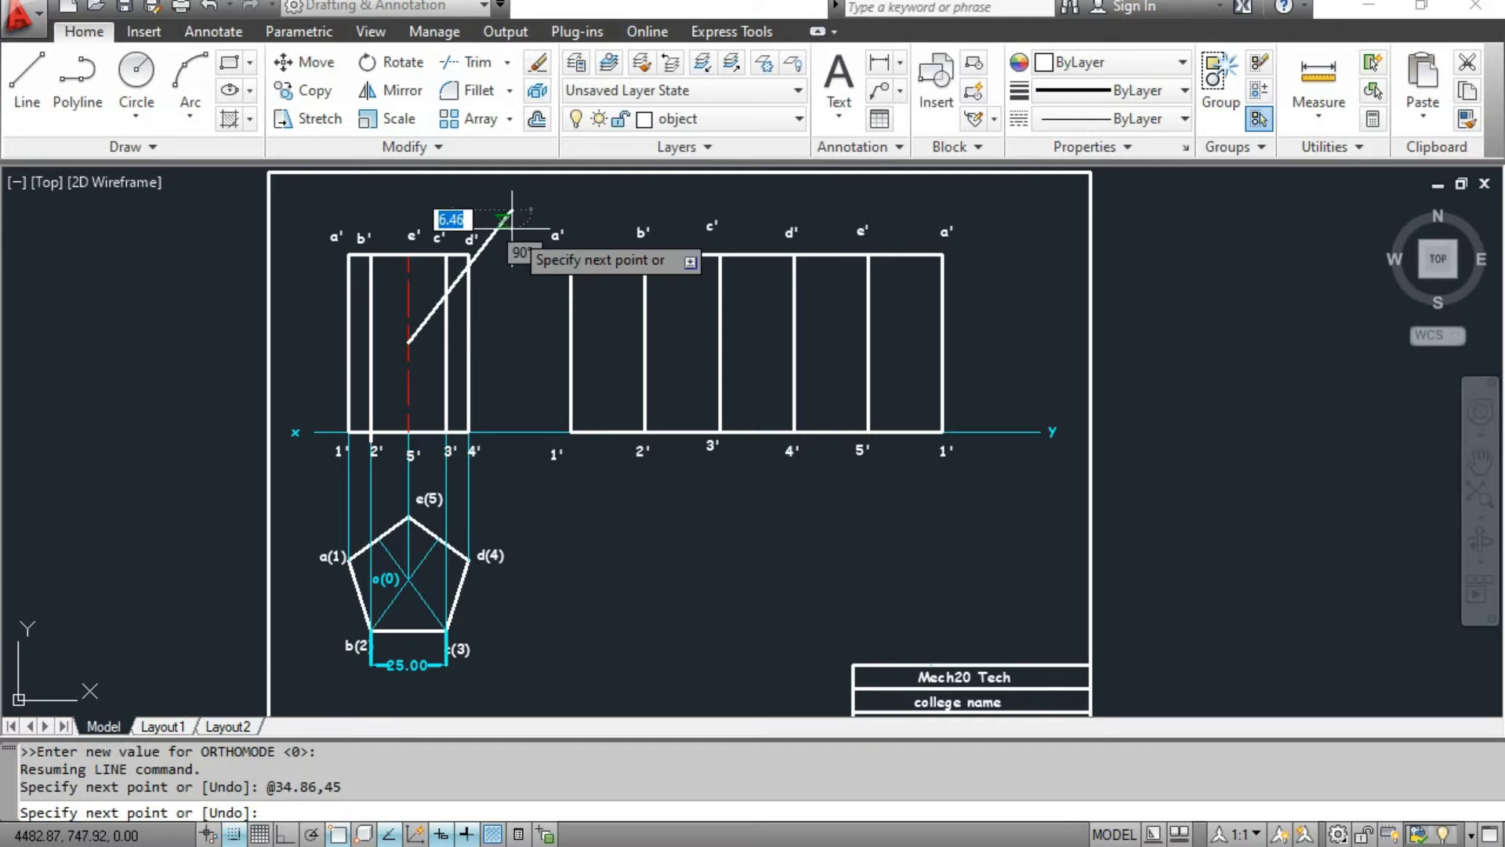
key(Escape)
key(Escape)
key(Escape)
Extend the lower end of the inclined cutting line to the front view's left edge a'1'.
scroll(532, 176, up, 3)
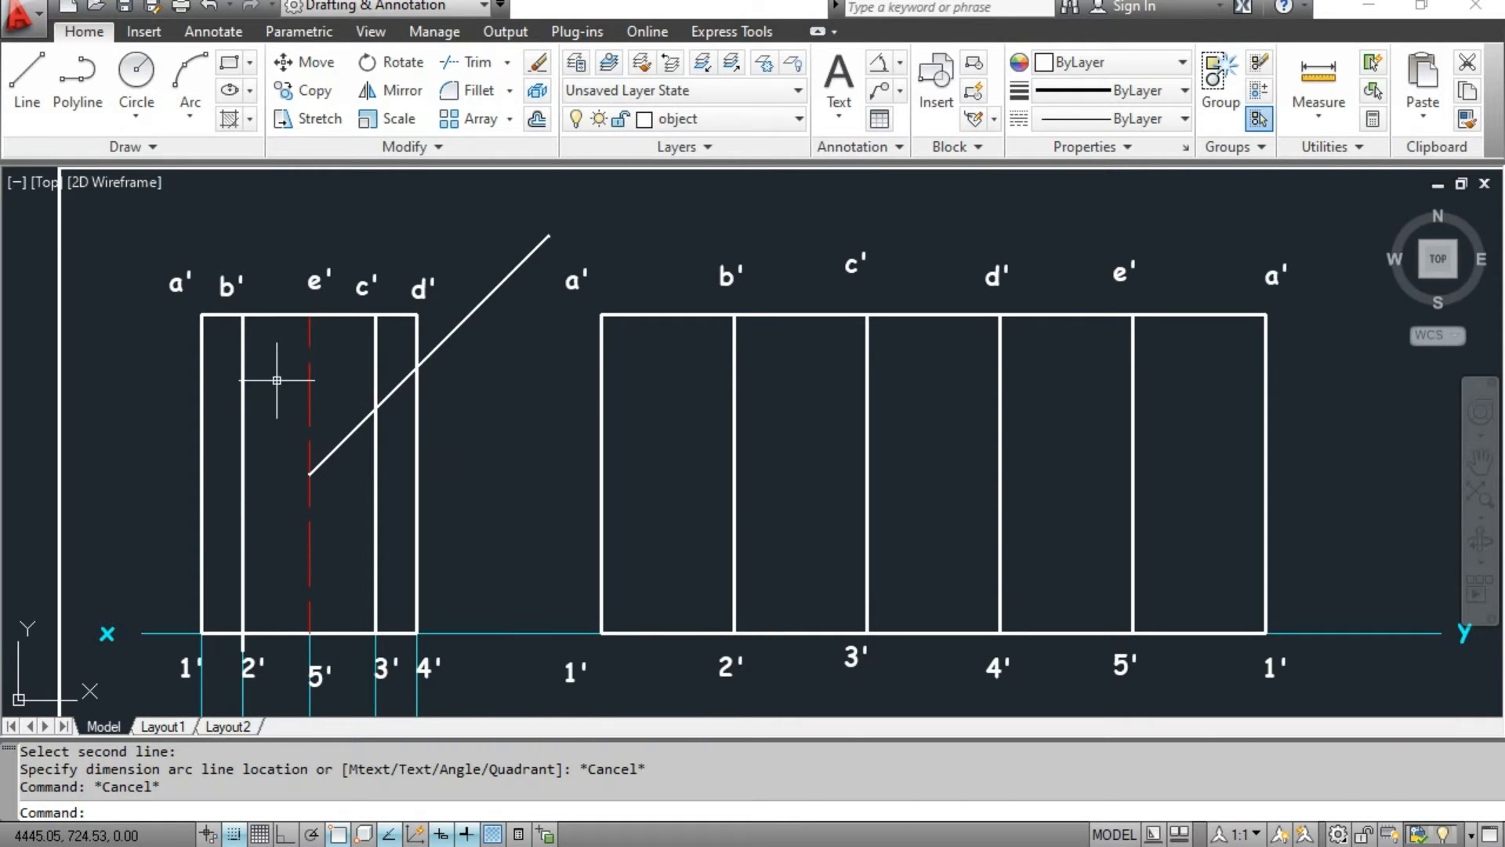
key(Escape)
key(Escape)
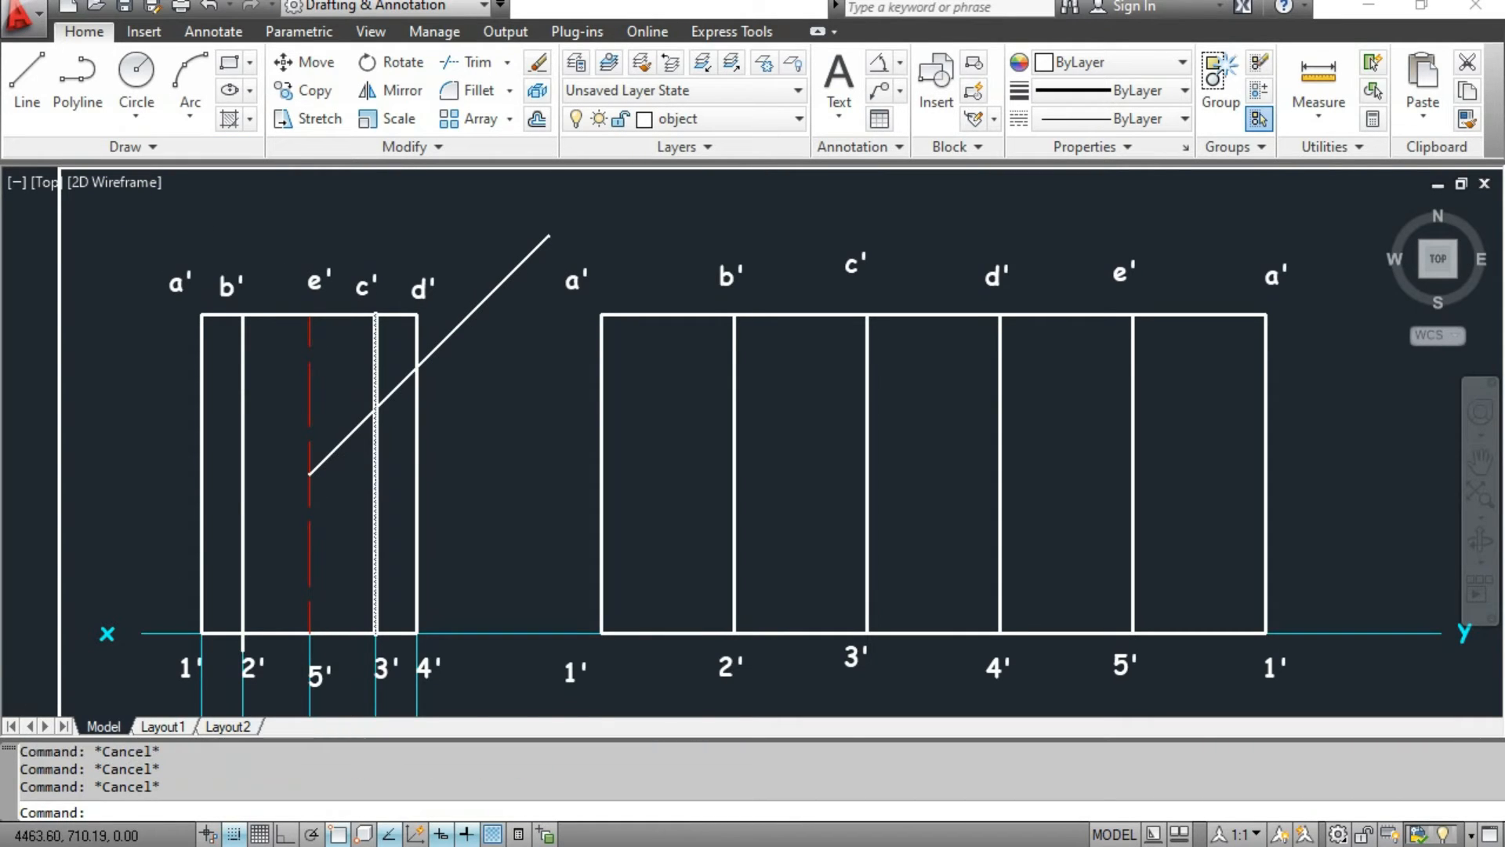
text(EXT)
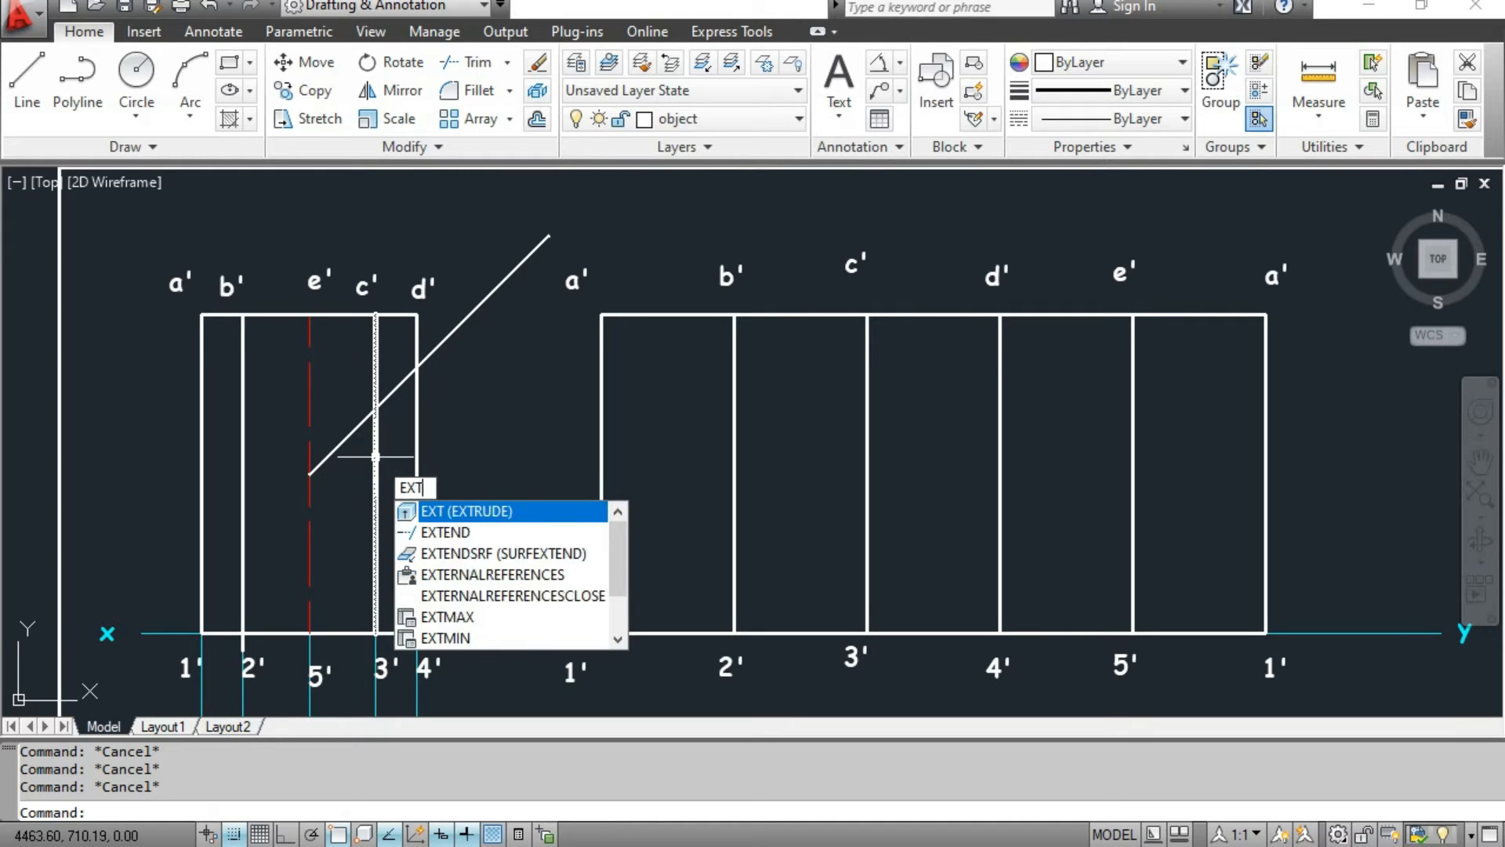
text(Nd)
key(Return)
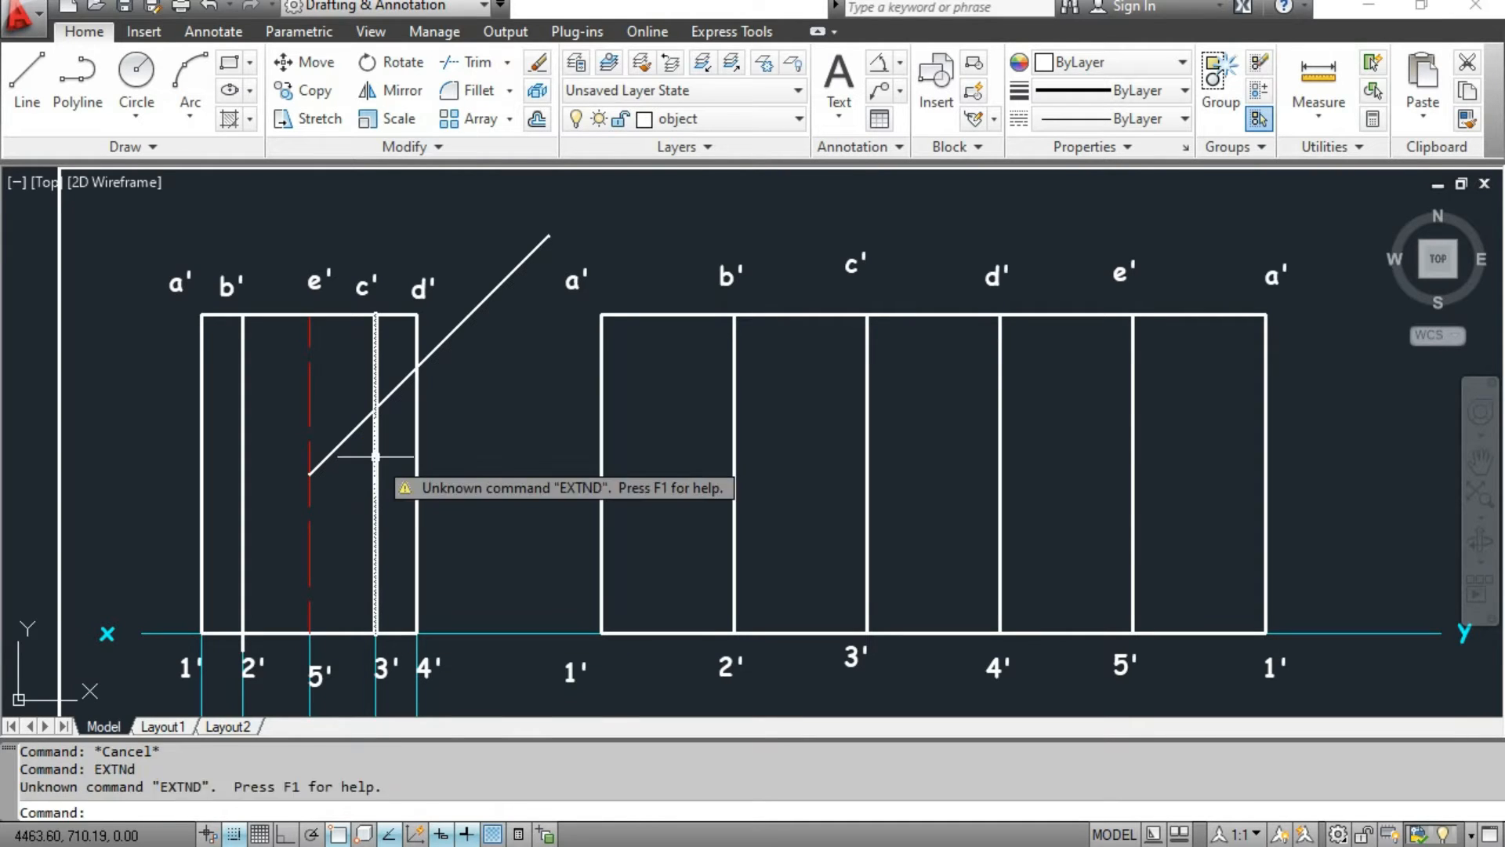
key(Return)
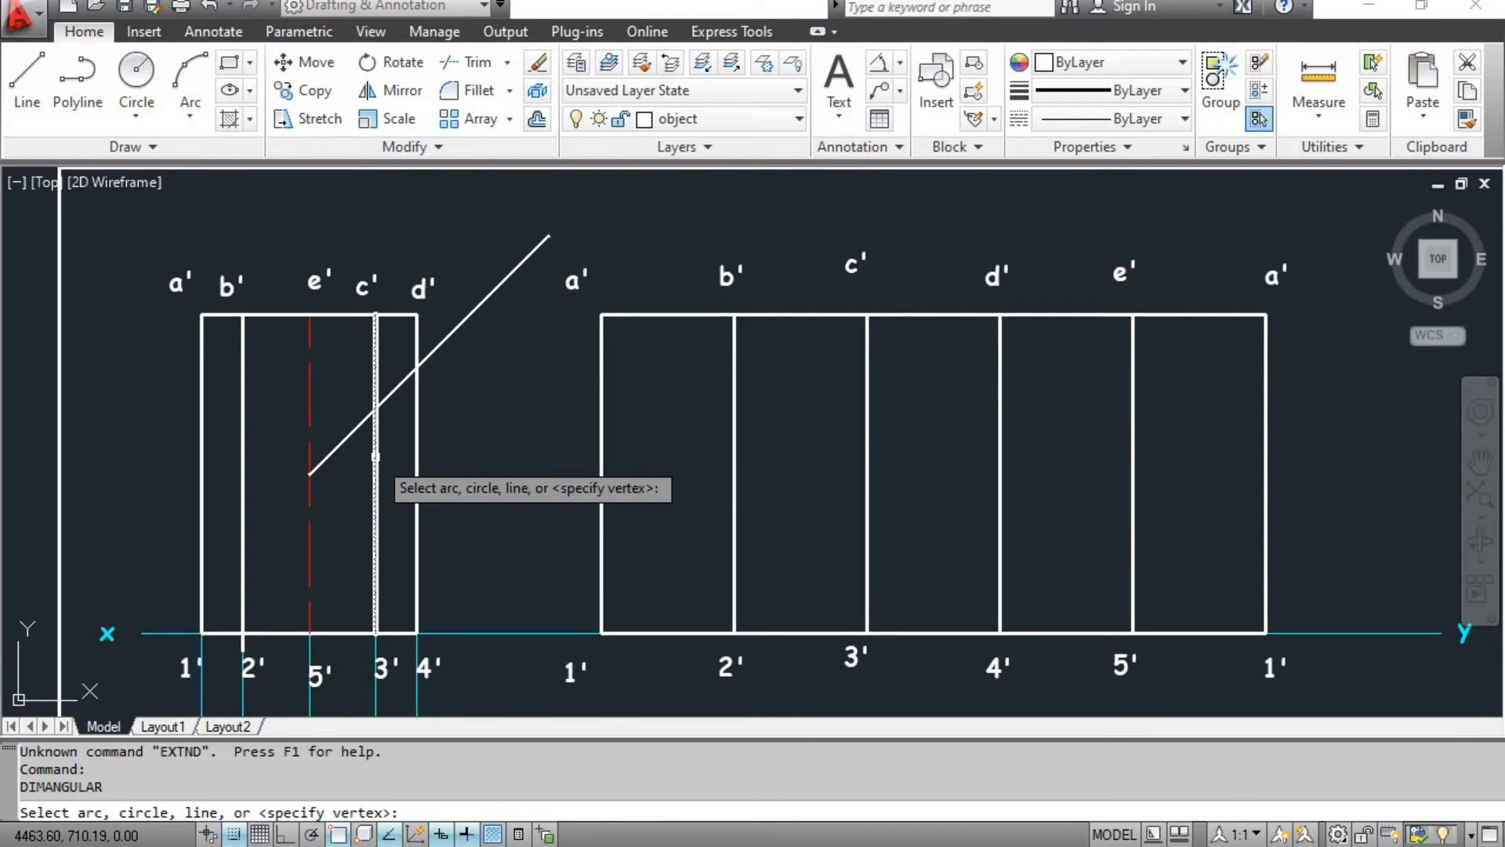
click(311, 456)
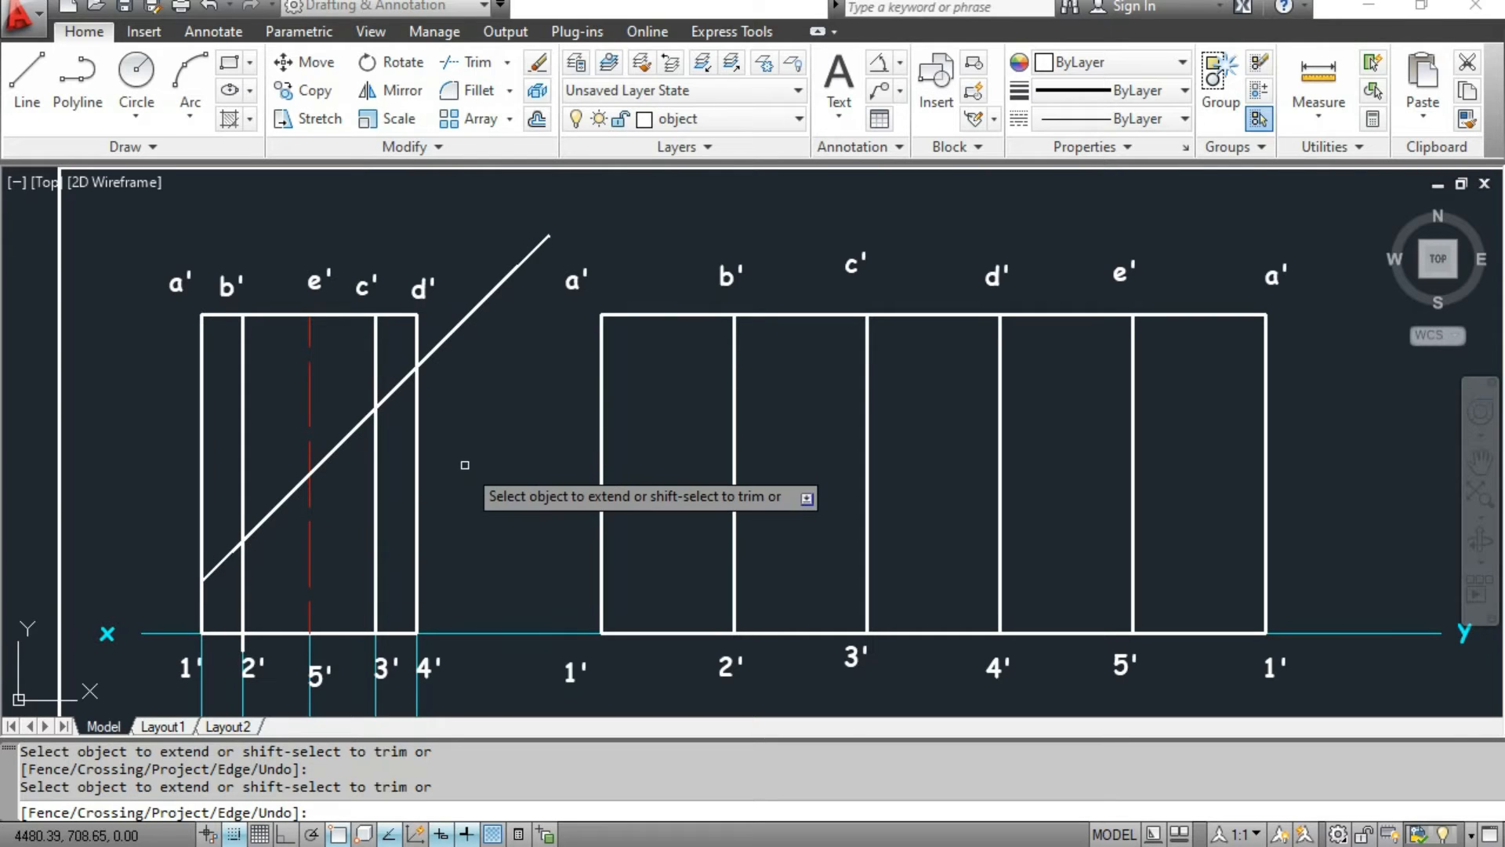
key(Escape)
key(Escape)
key(Escape)
key(Escape)
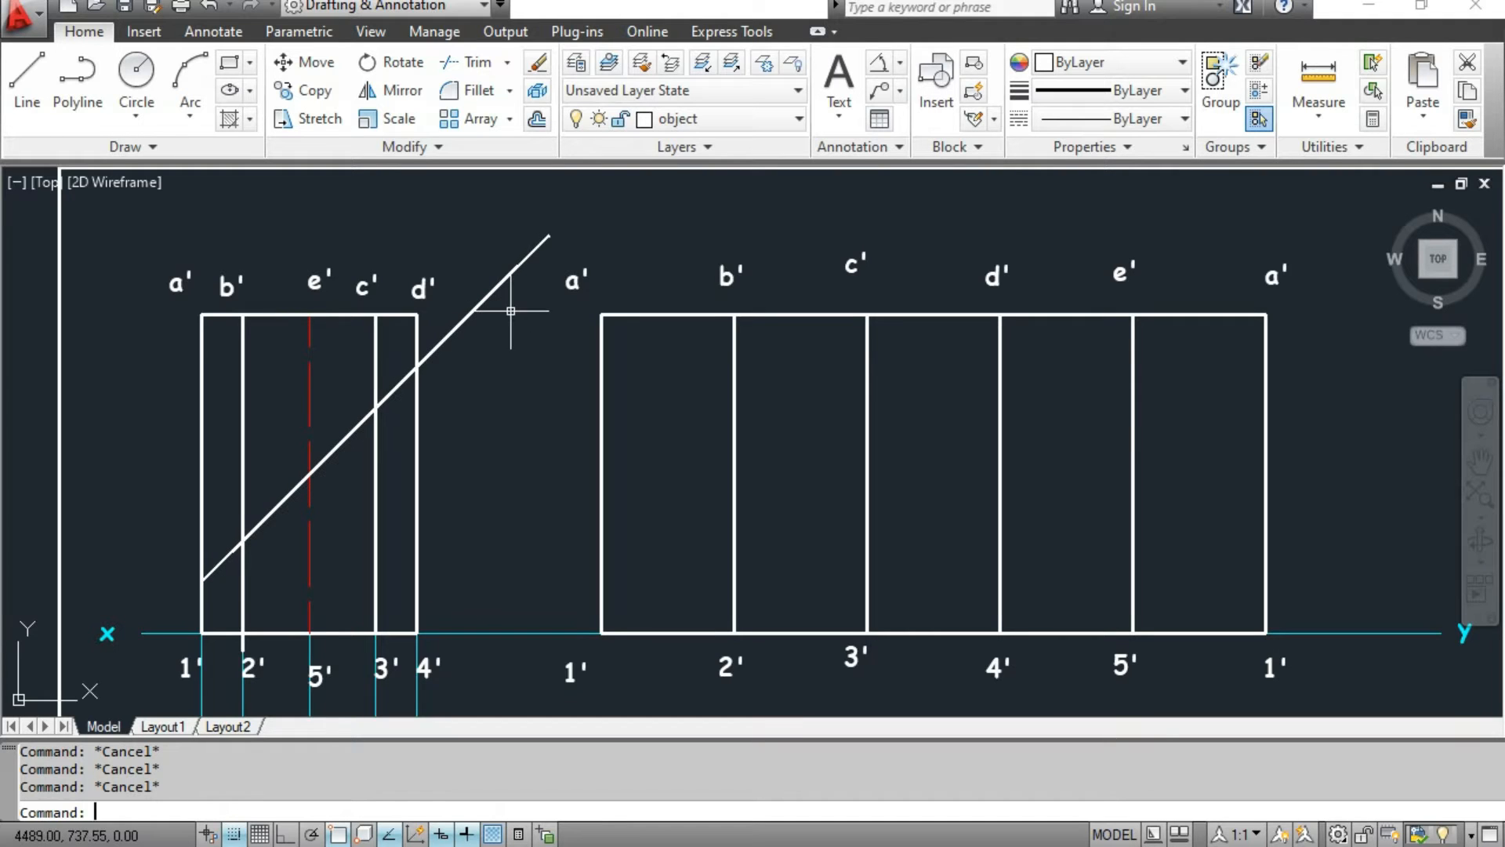
Trim the part of the inclined cutting line that projects beyond the front view's edge d'4'.
key(Return)
key(Return)
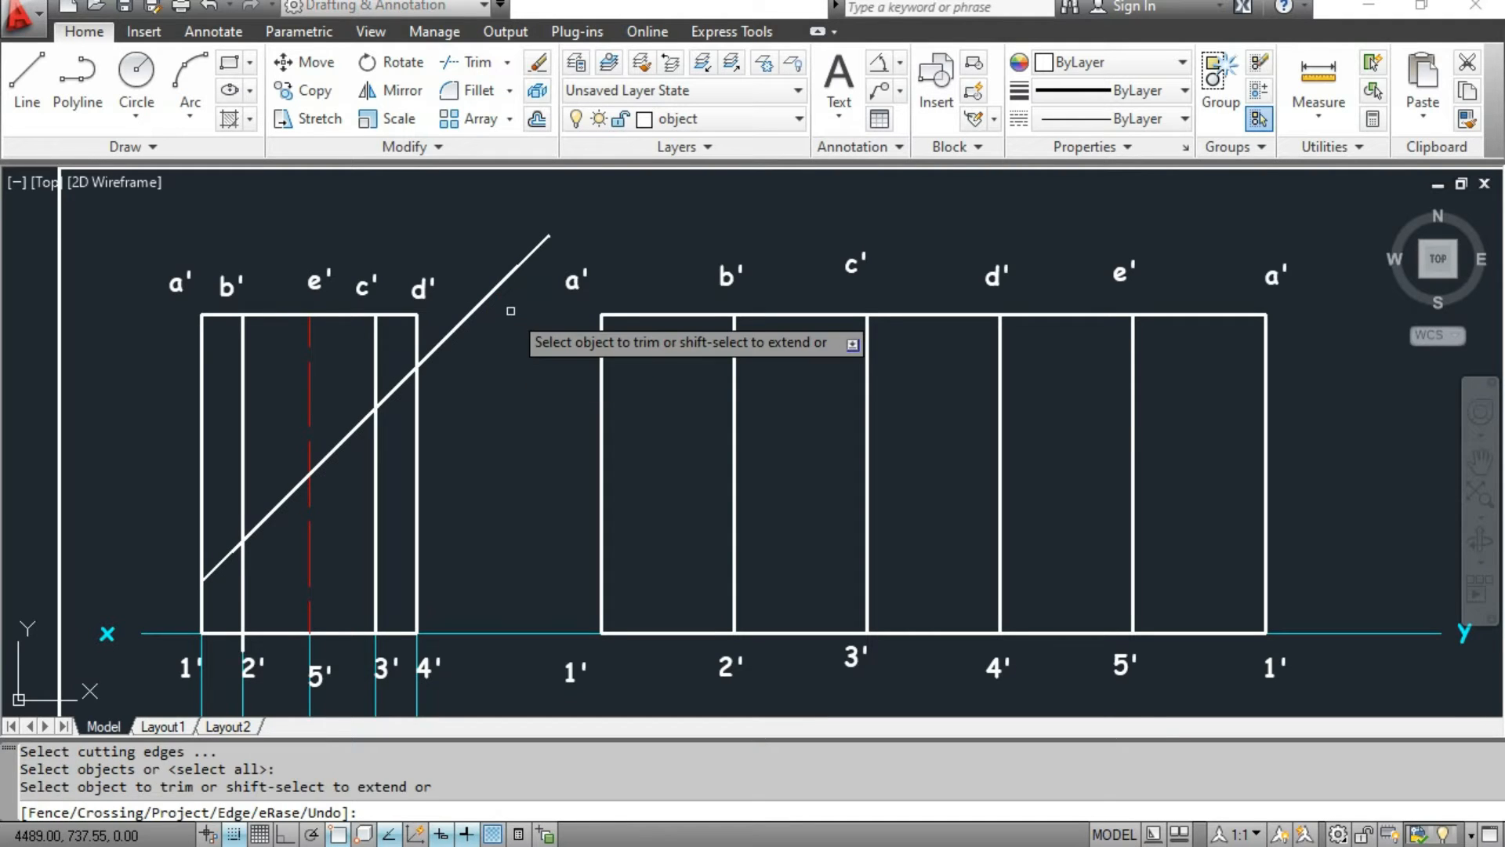
click(468, 318)
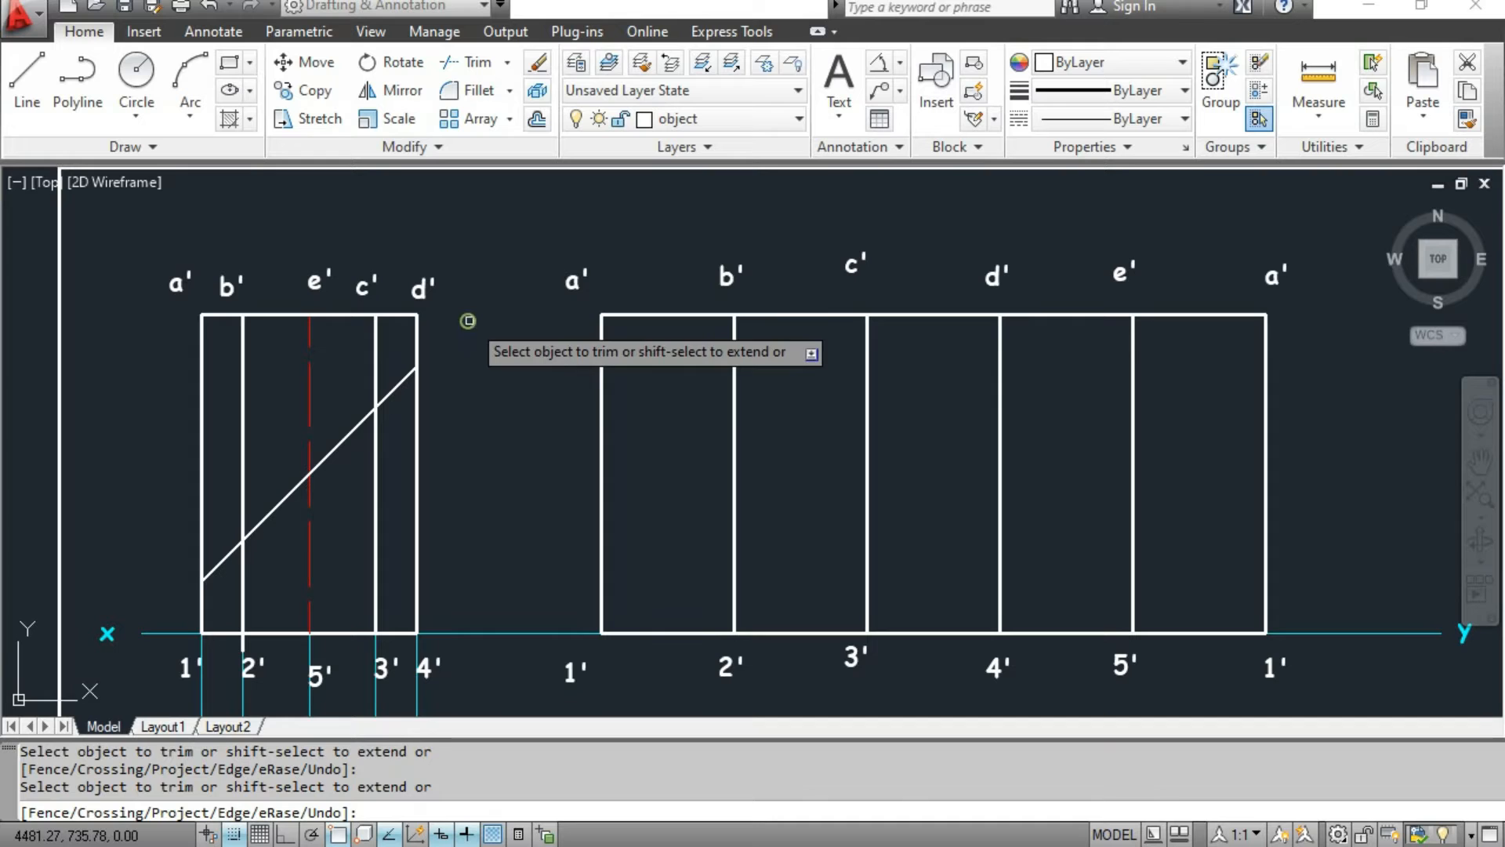
key(Escape)
key(Escape)
key(Escape)
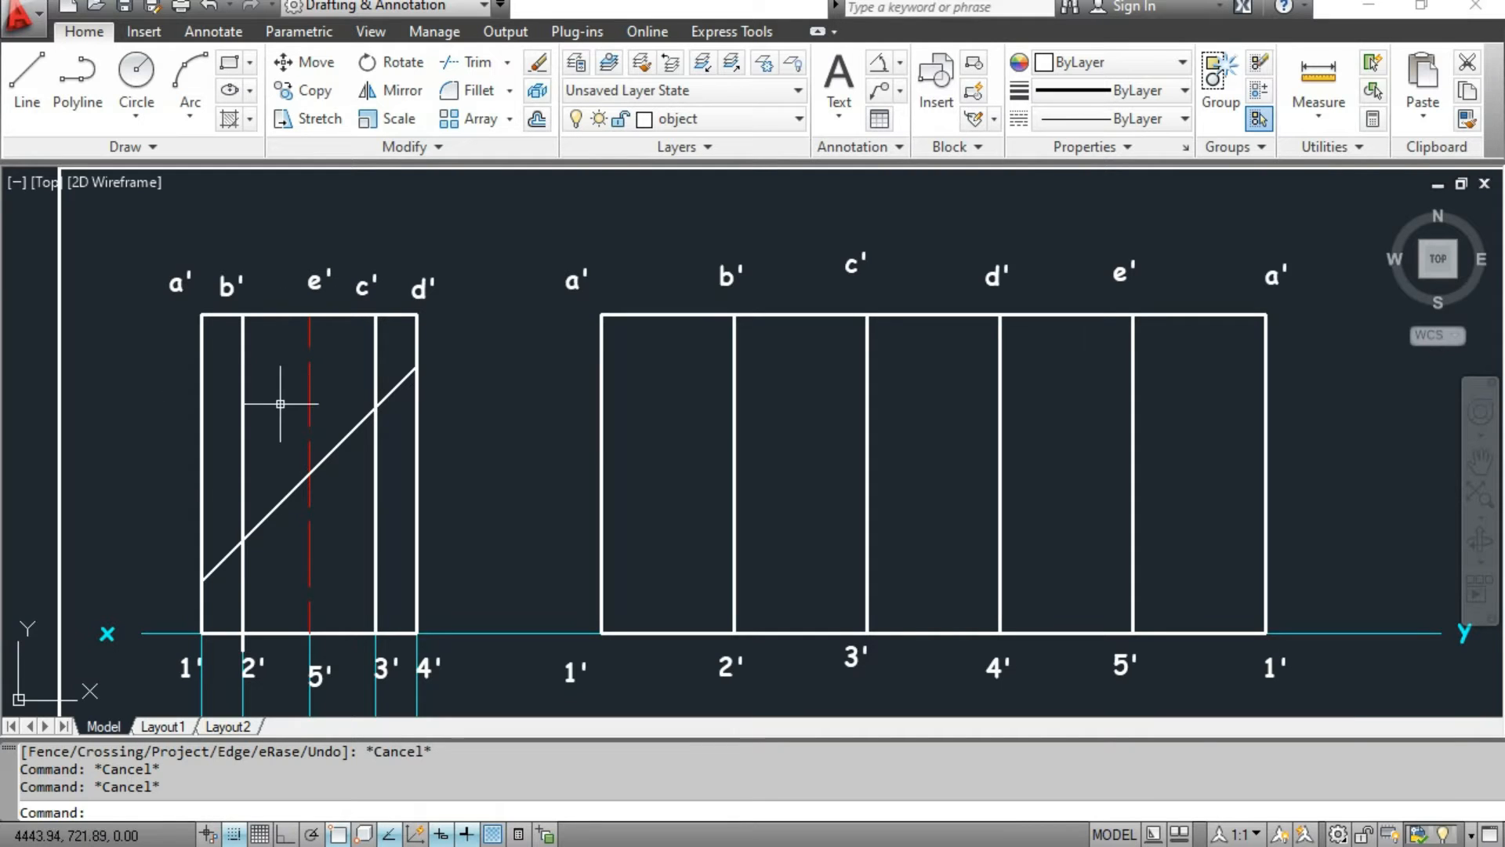
Trim the front view's solid vertical edges above the inclined cutting line and erase the top edge.
middle_drag(497, 430, 494, 399)
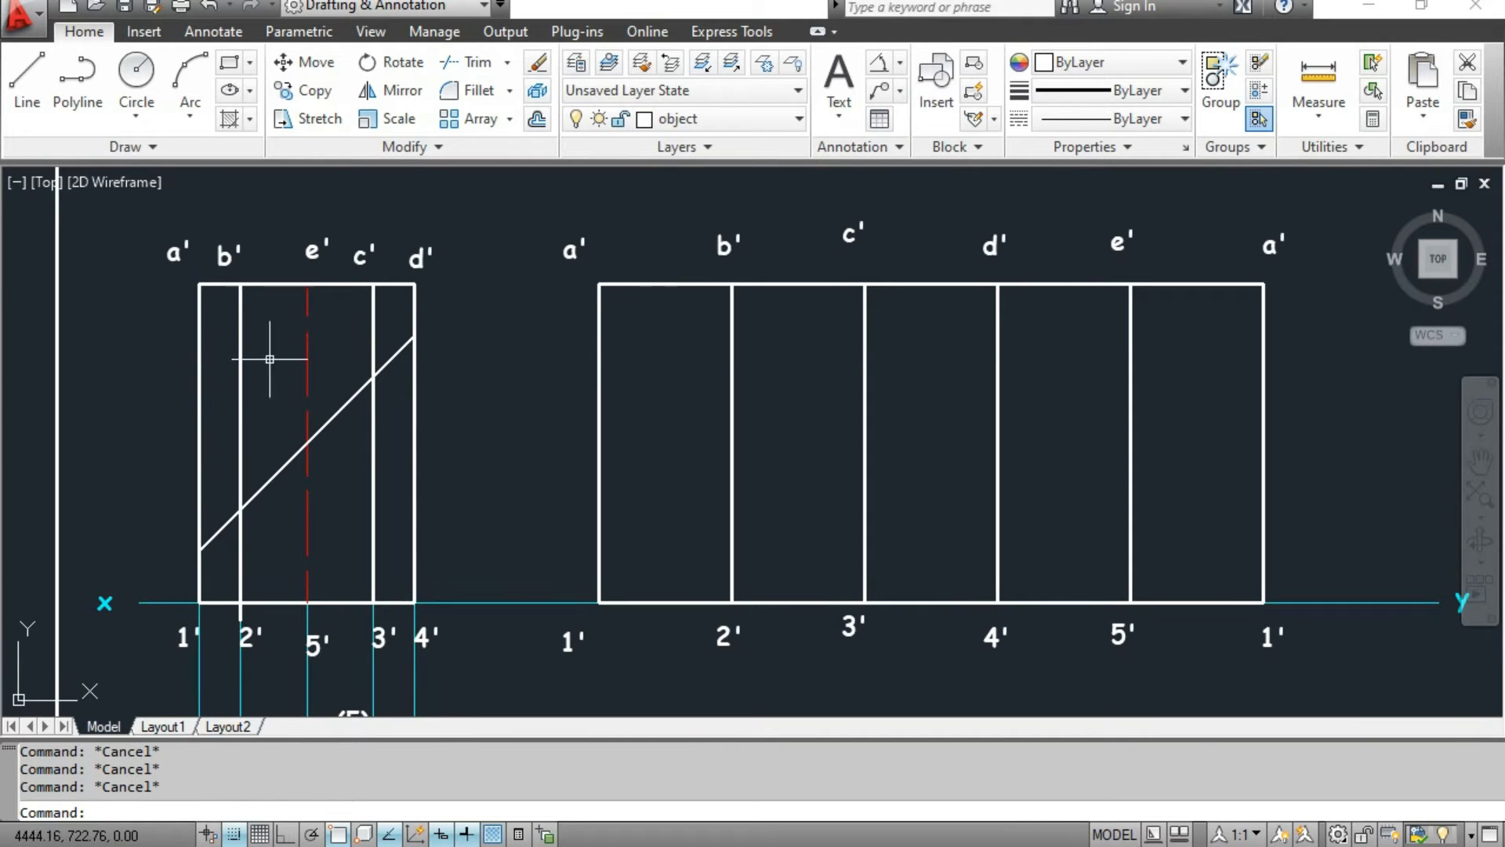
key(Return)
key(Return)
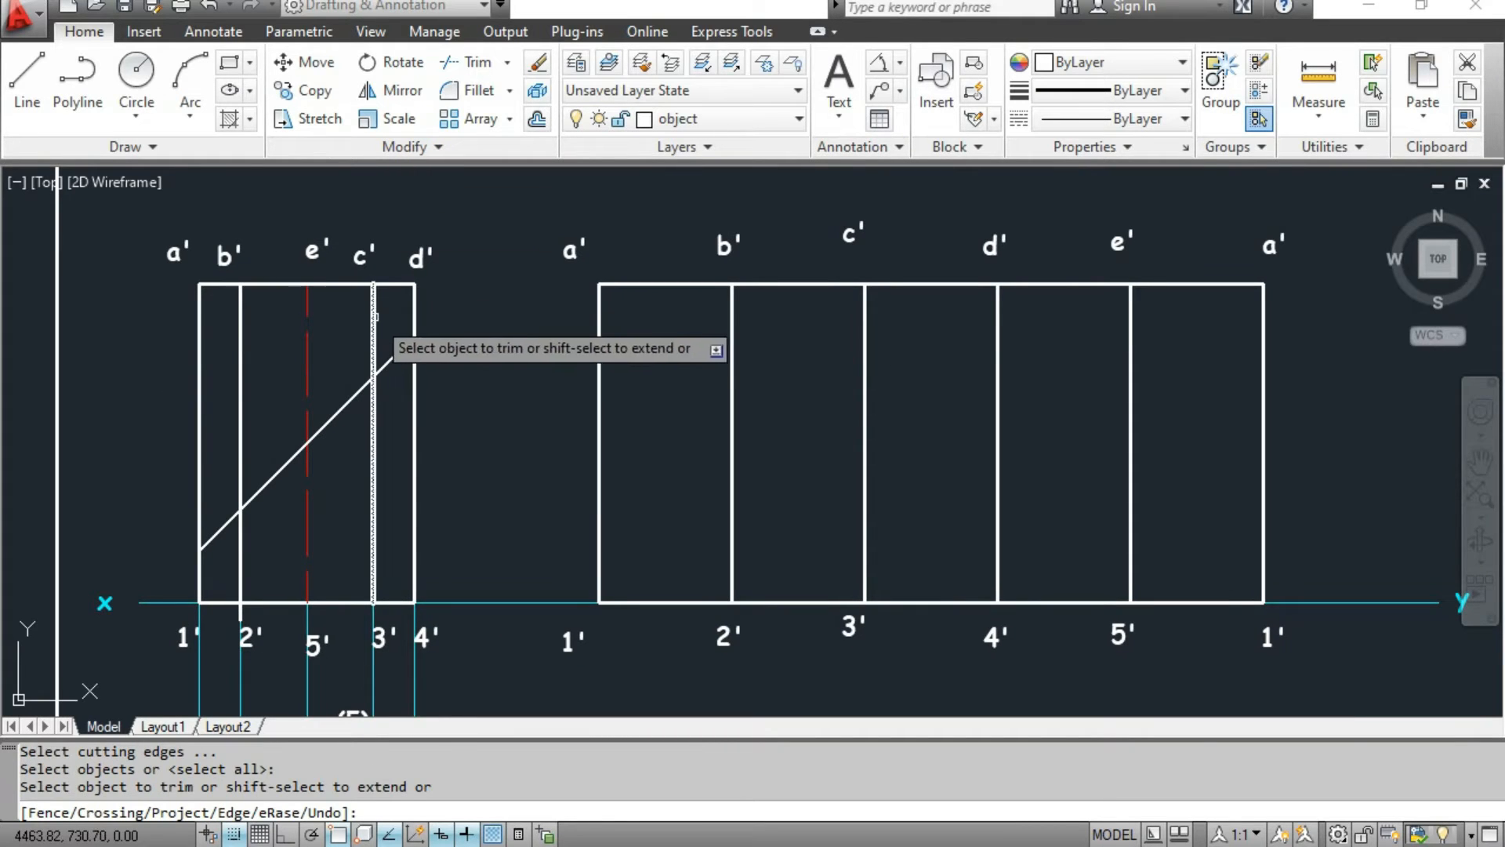
click(414, 308)
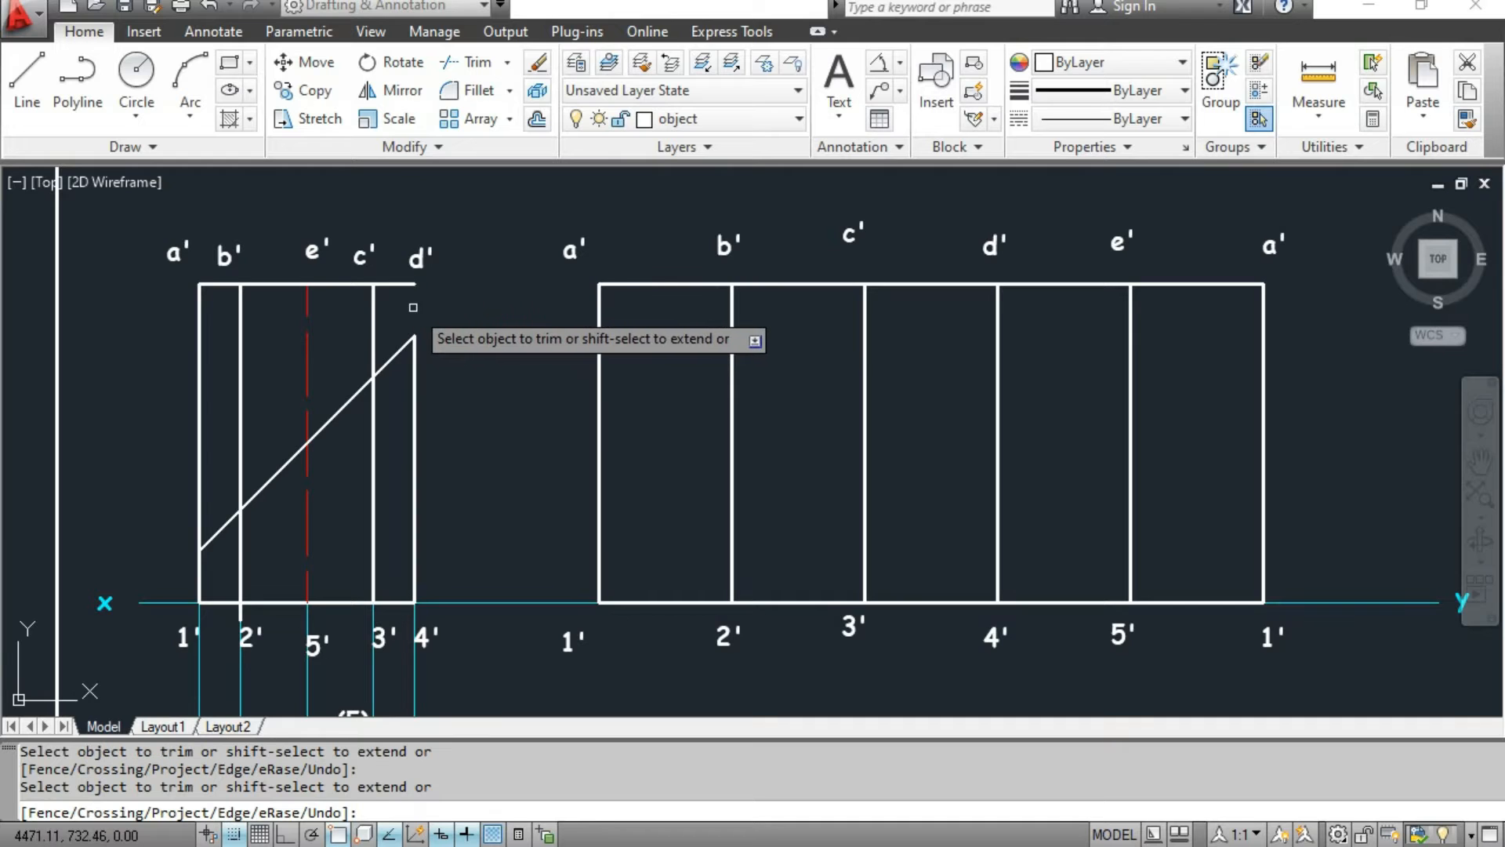
click(373, 318)
click(240, 336)
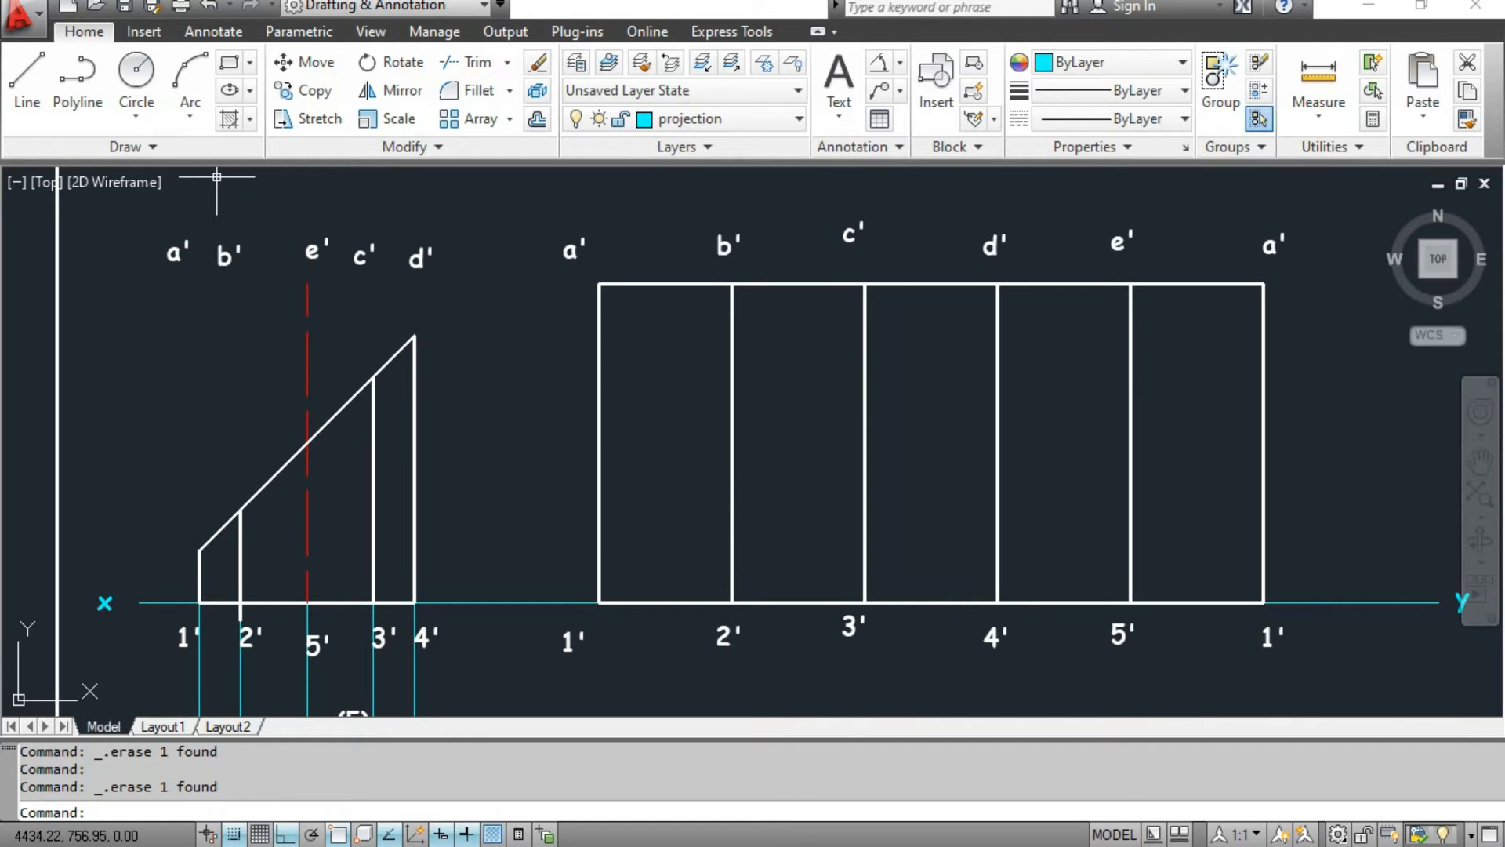
On the projection layer, redraw the removed outline from the cut end of edge a', along the original top level, down to the cut end of d'.
click(27, 78)
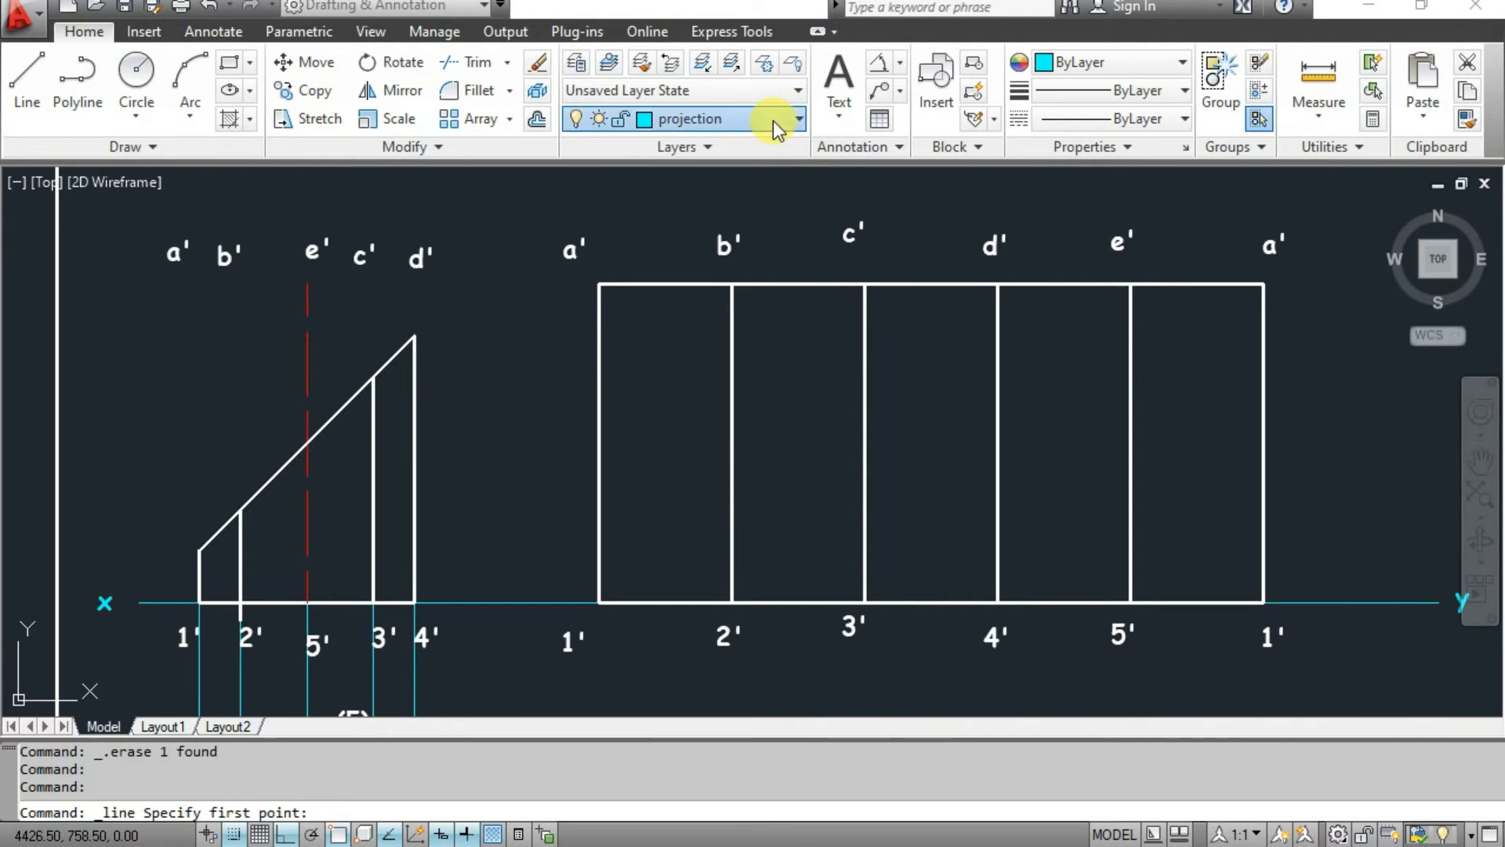
click(776, 130)
click(706, 290)
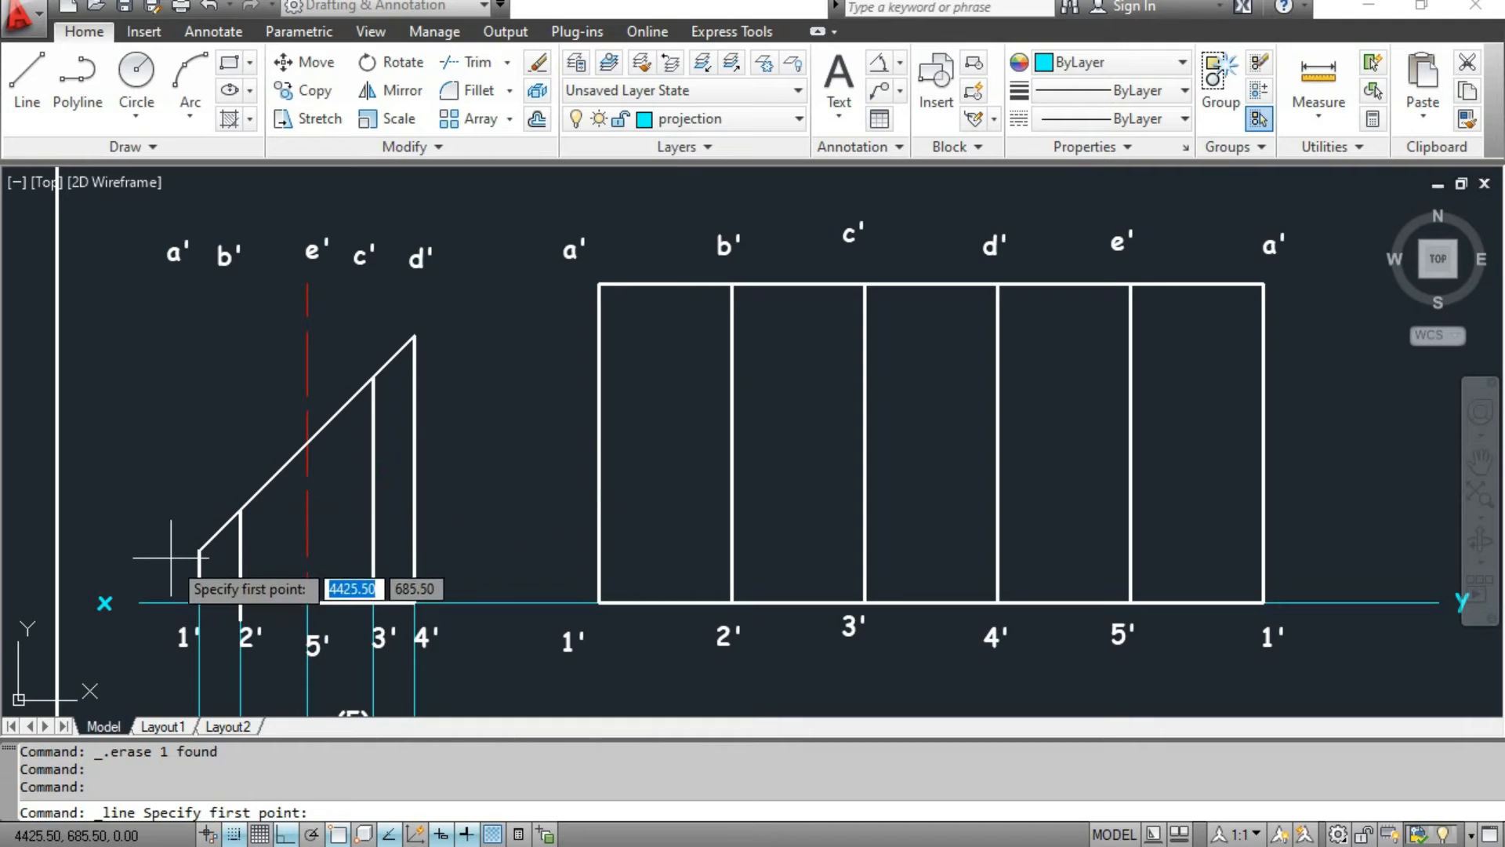
click(200, 550)
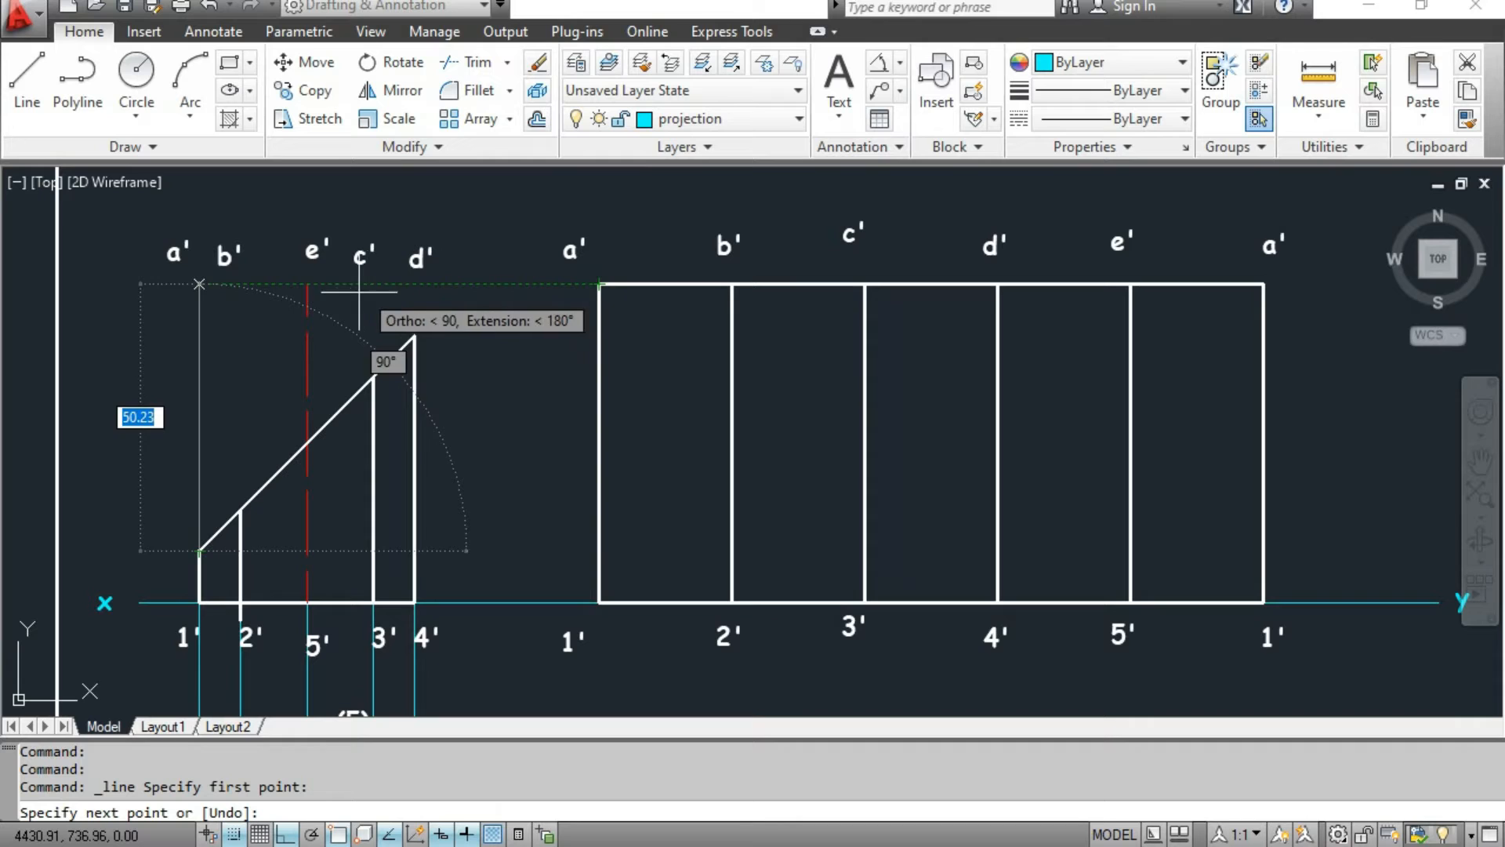
click(200, 285)
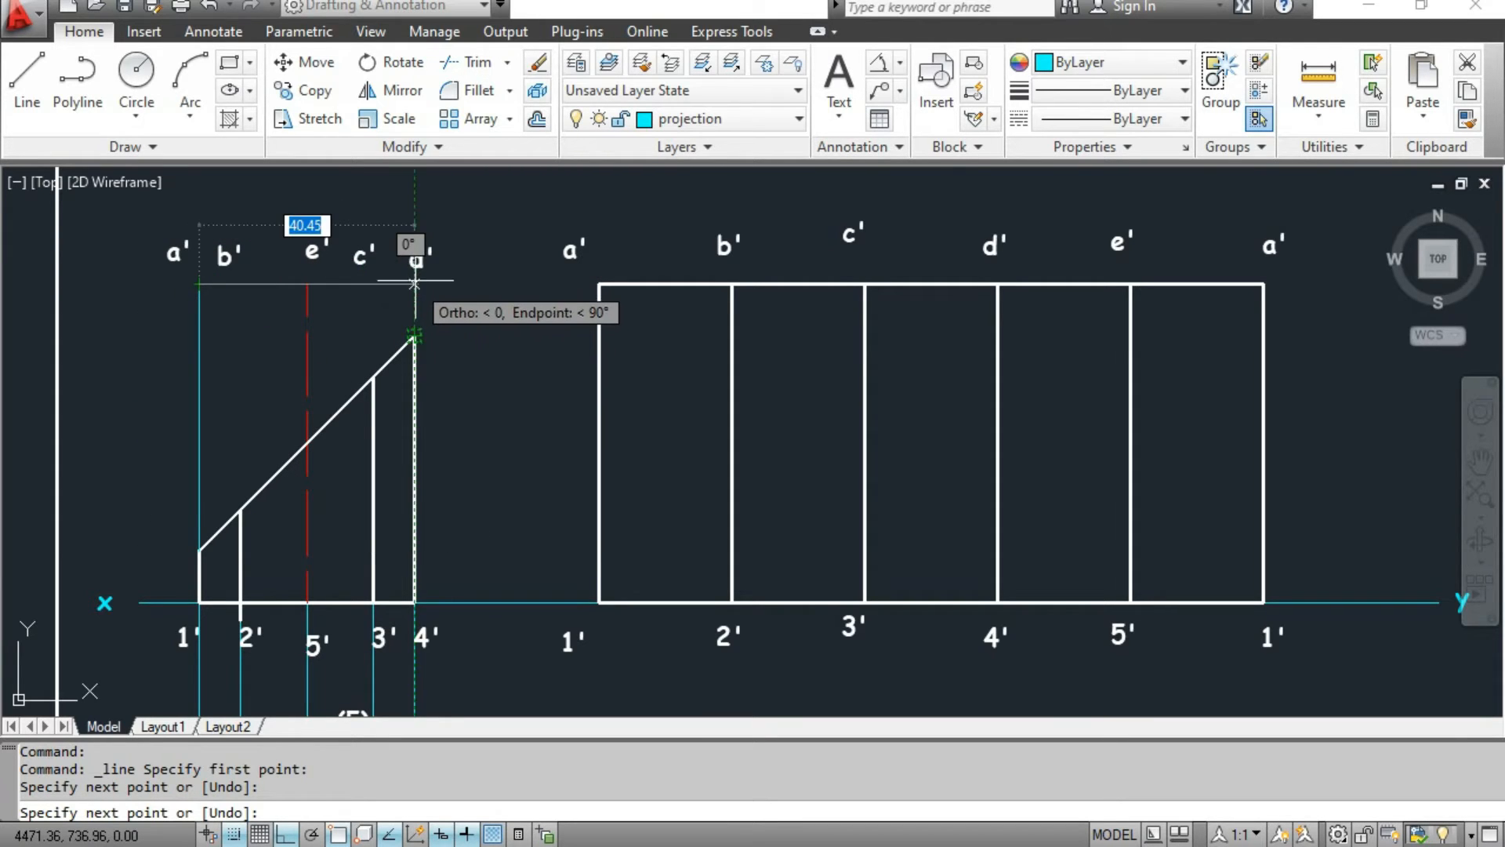
click(414, 284)
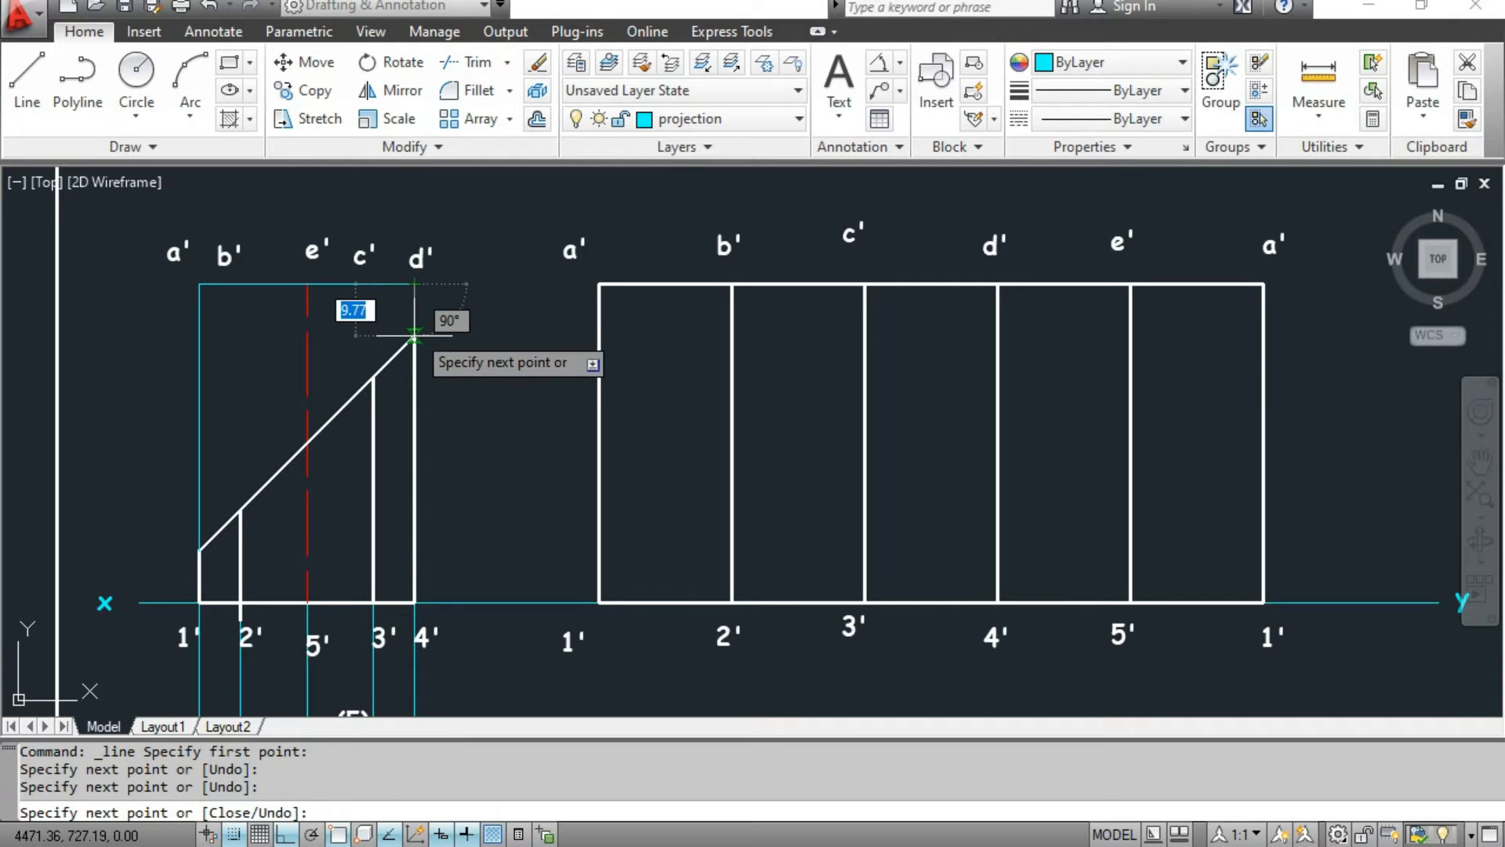
click(414, 338)
key(Escape)
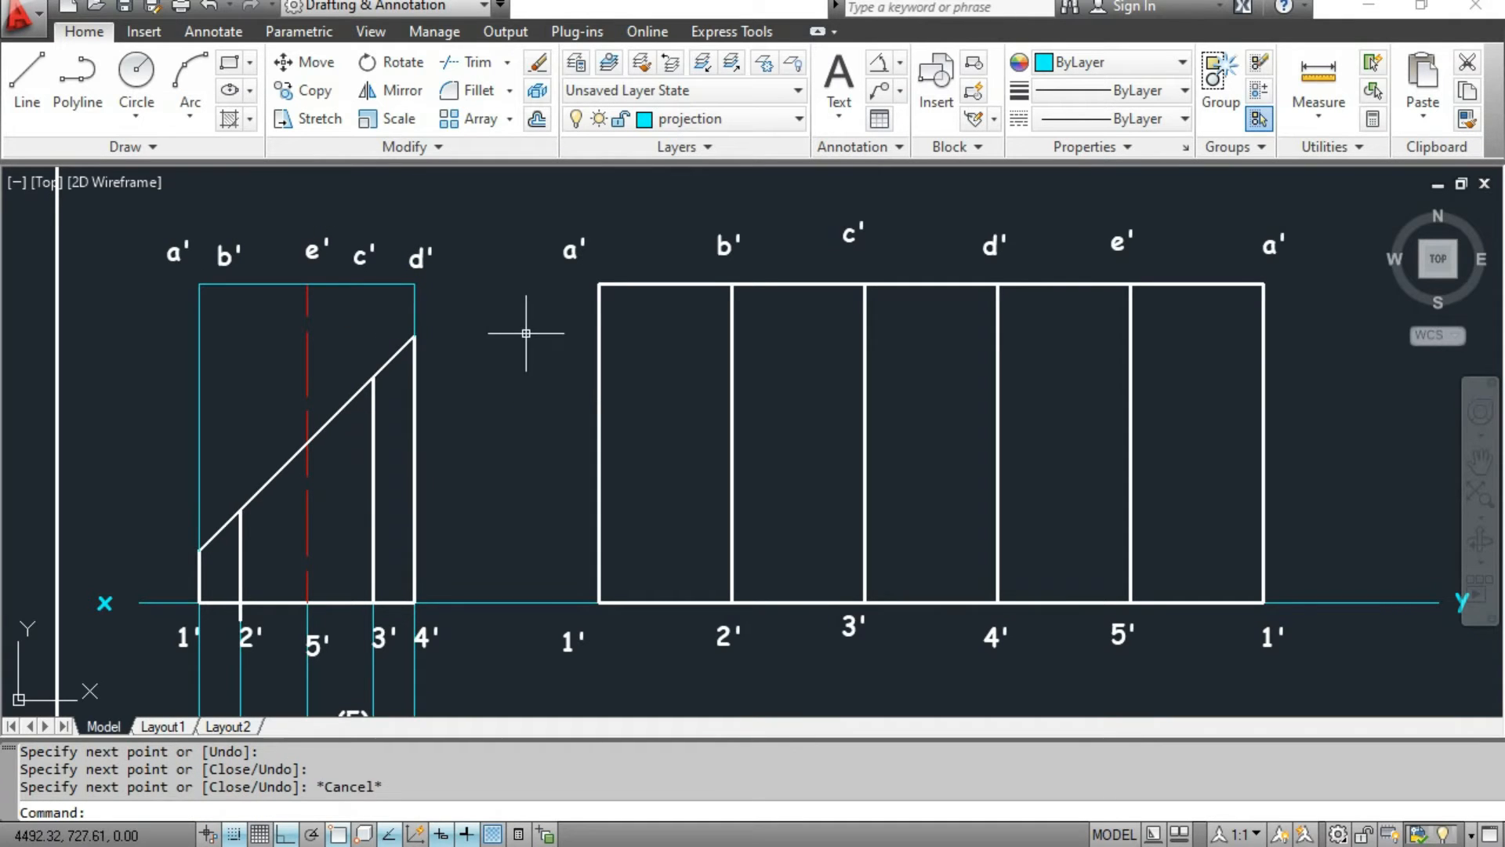
key(Escape)
key(Escape)
Draw a projection-layer line from the cut end of edge b' vertically up to the thin top outline.
text(l)
key(Return)
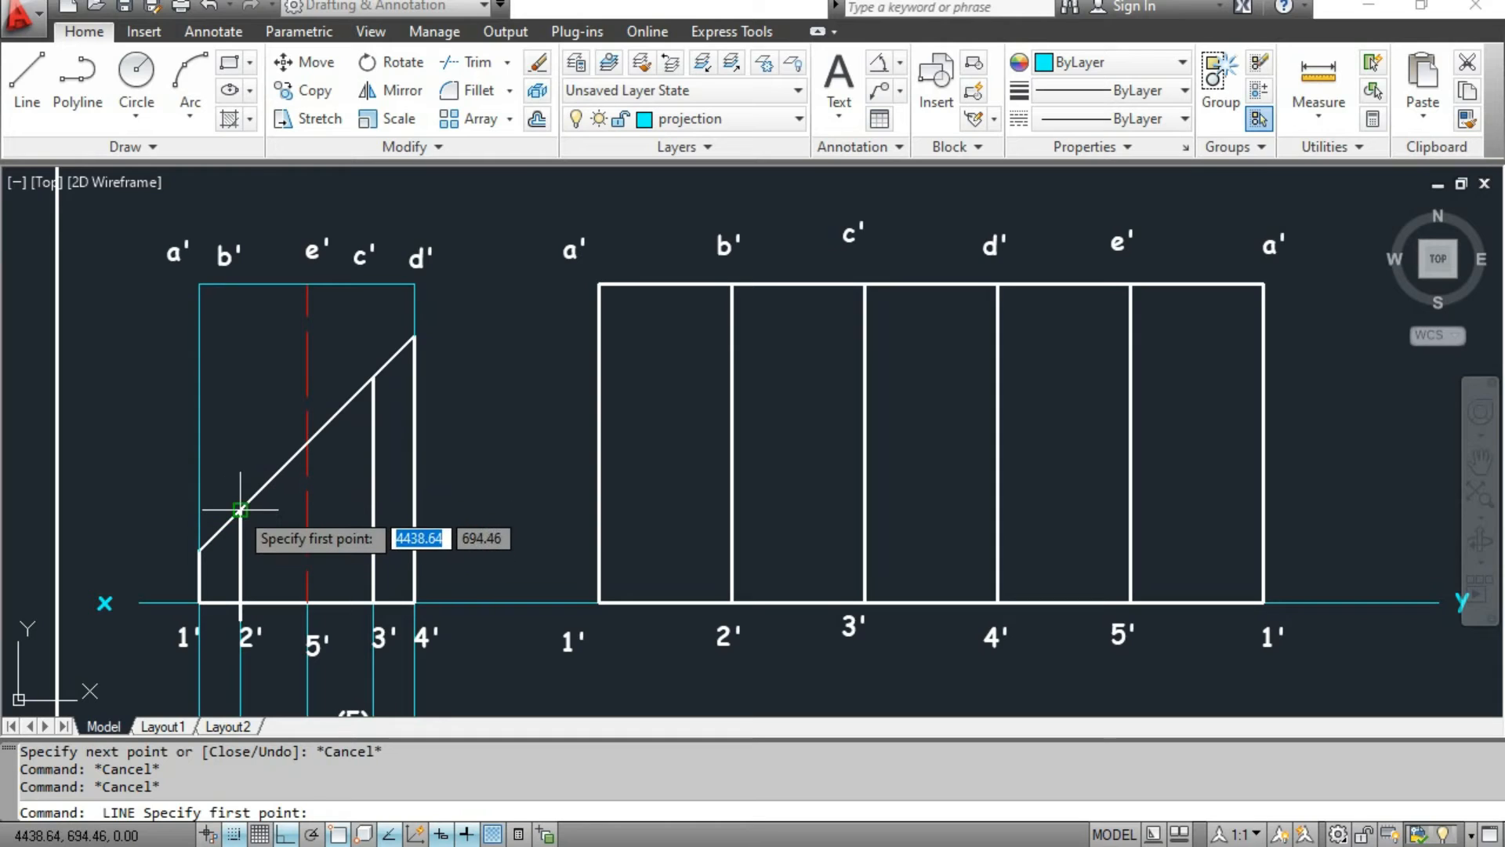
click(240, 509)
click(239, 281)
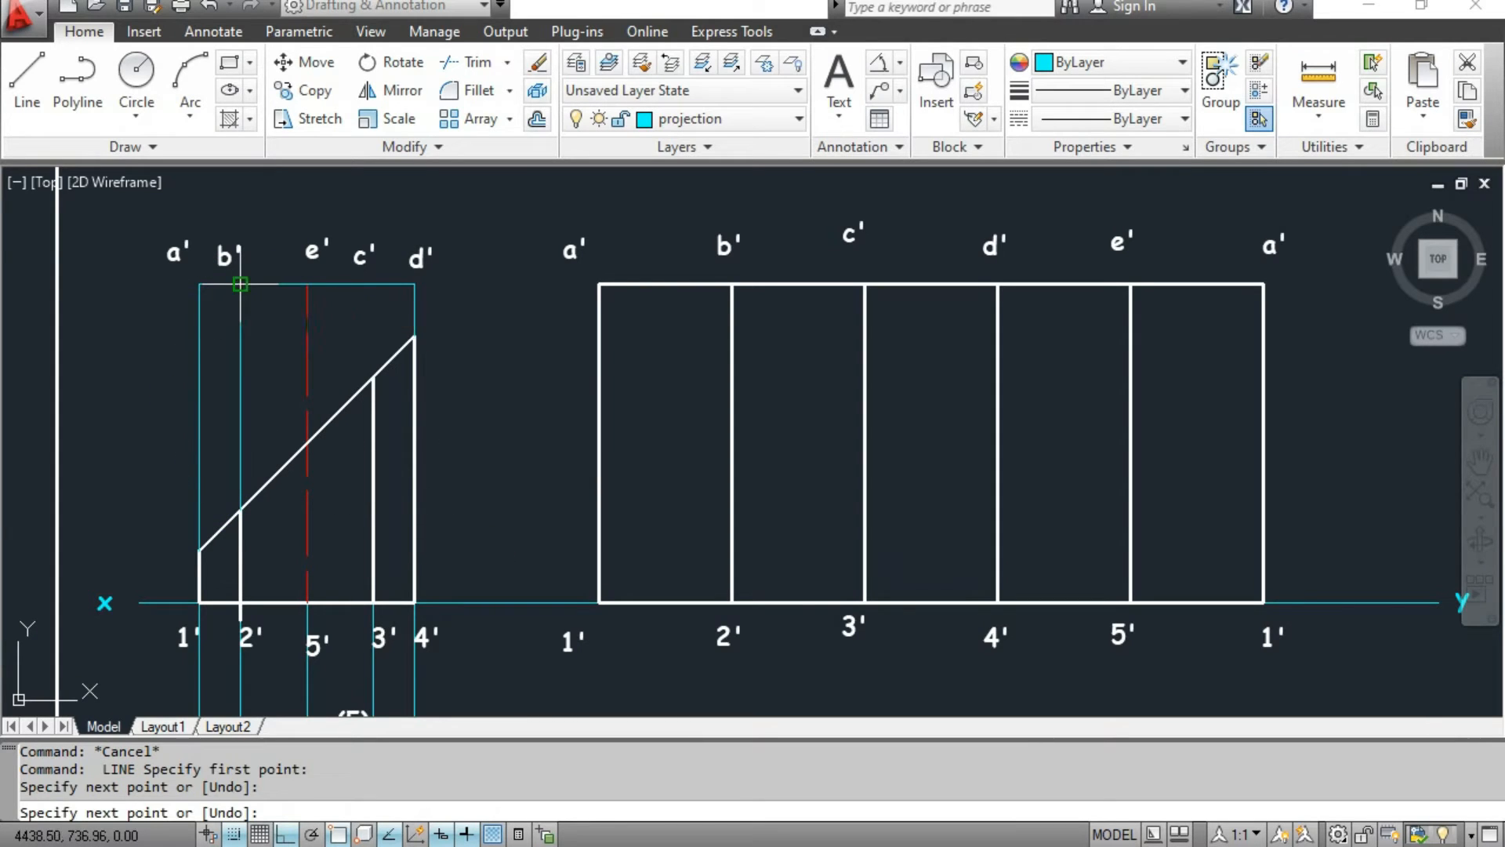
Draw a projection-layer line from the cut end of edge c' vertically up to the thin top outline.
key(Escape)
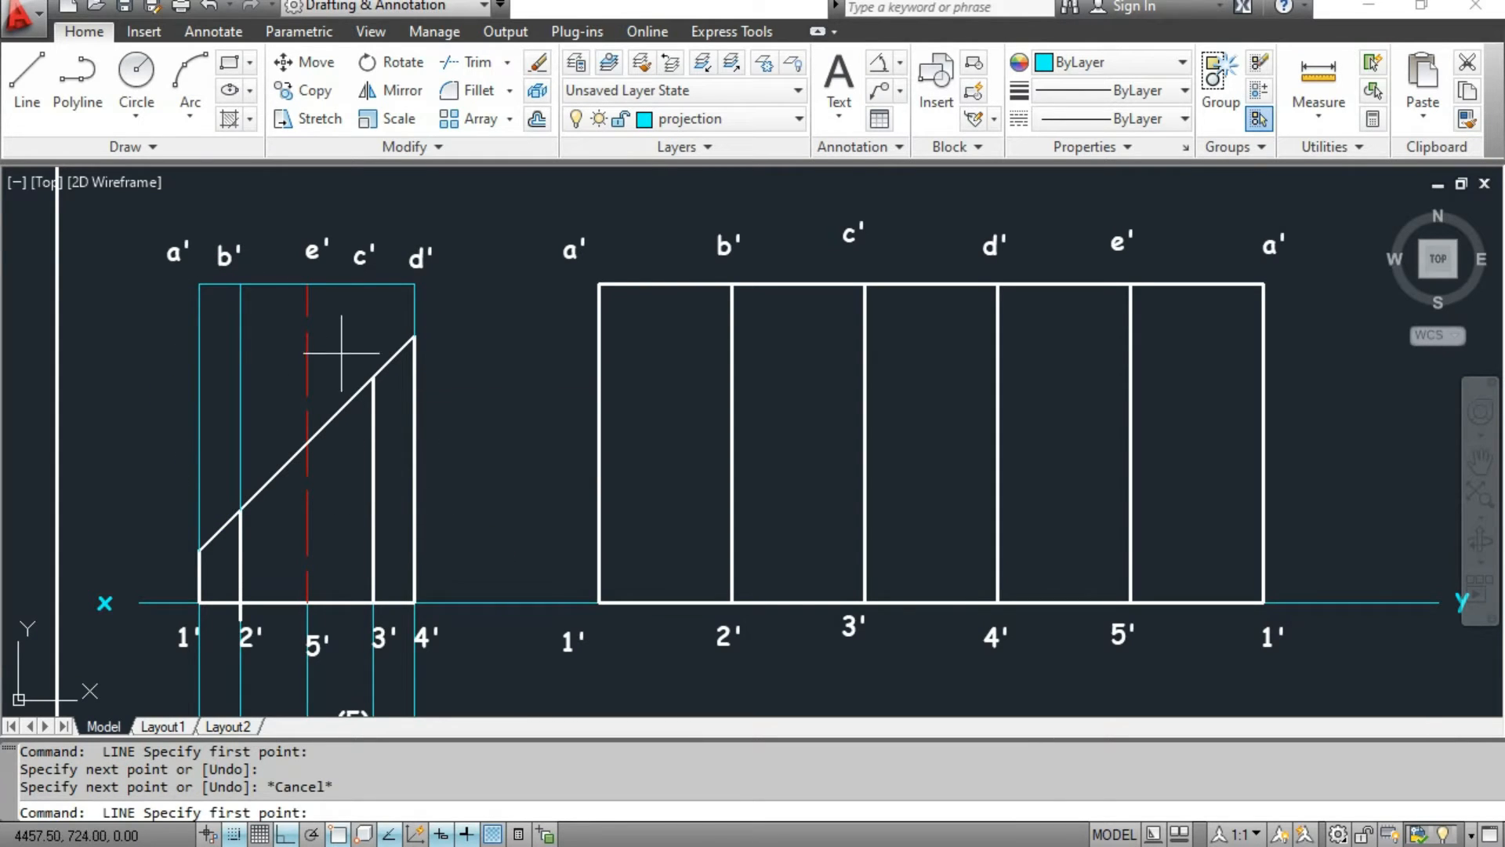
click(372, 377)
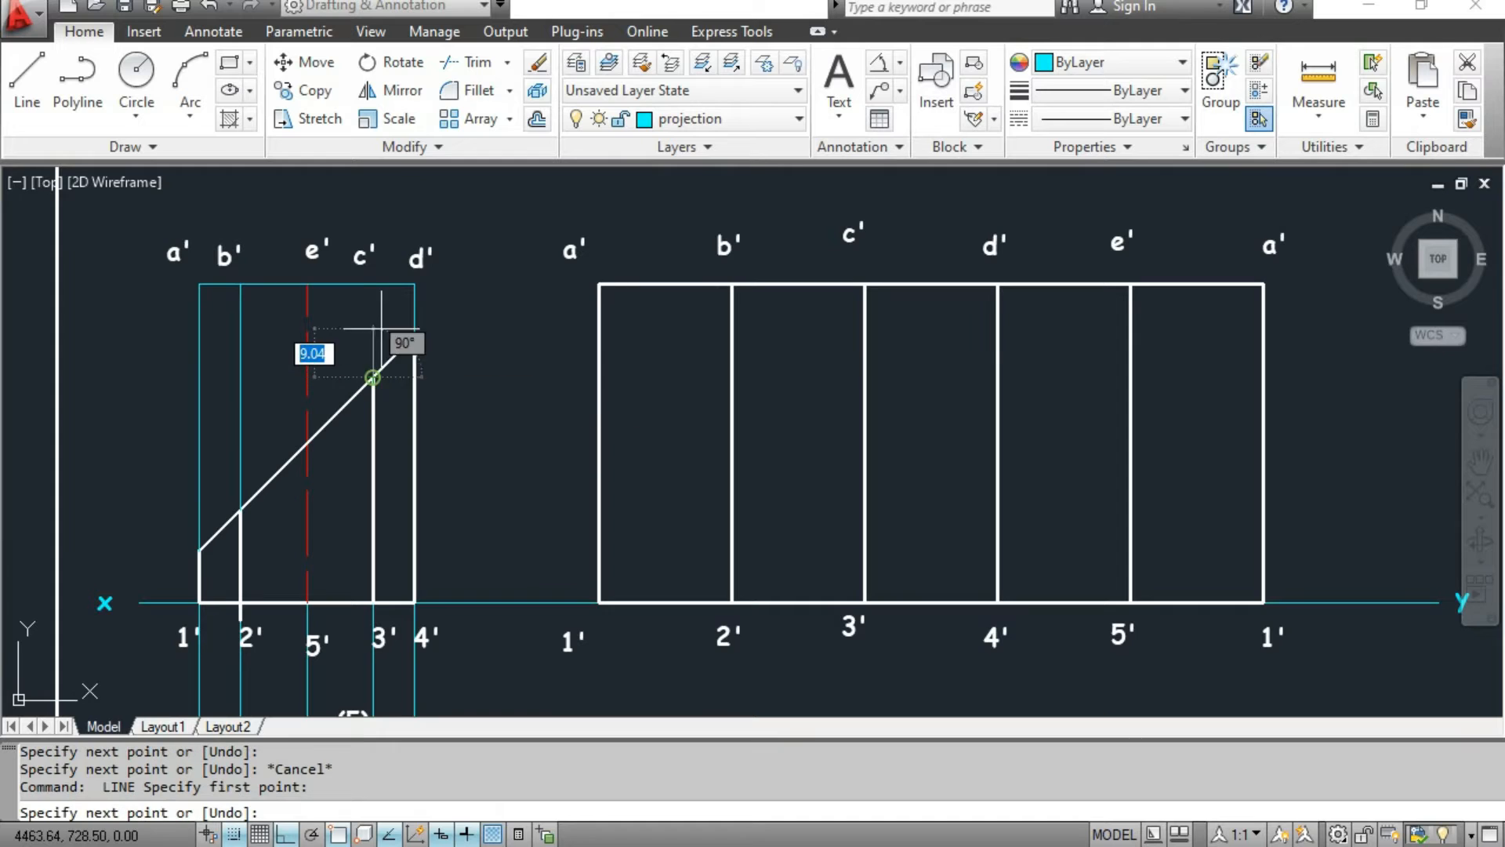
click(373, 284)
key(Escape)
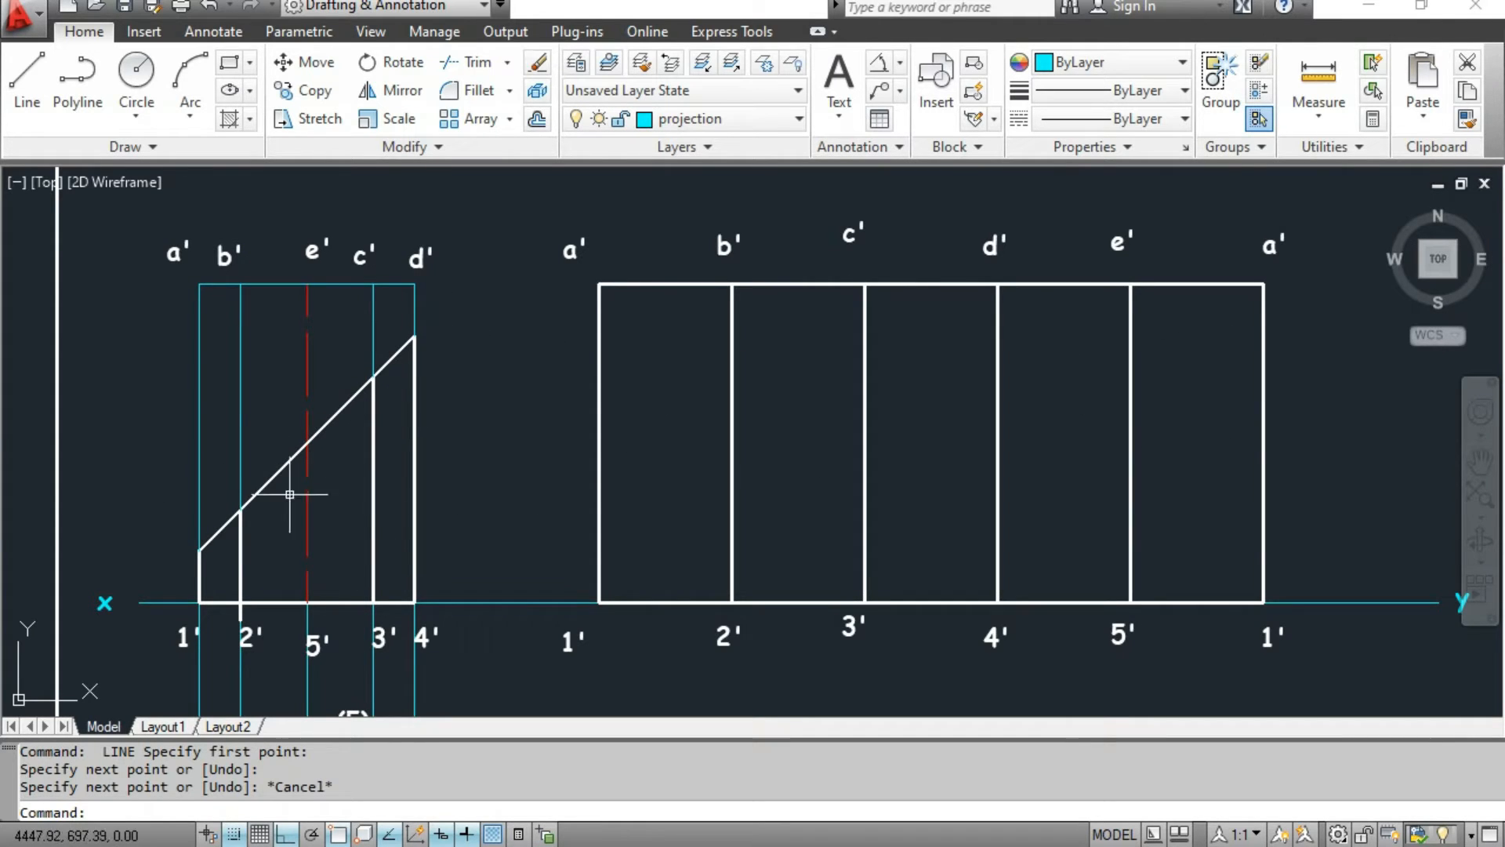
Move all lines of the lateral surface development to the projection layer and save the drawing.
click(578, 272)
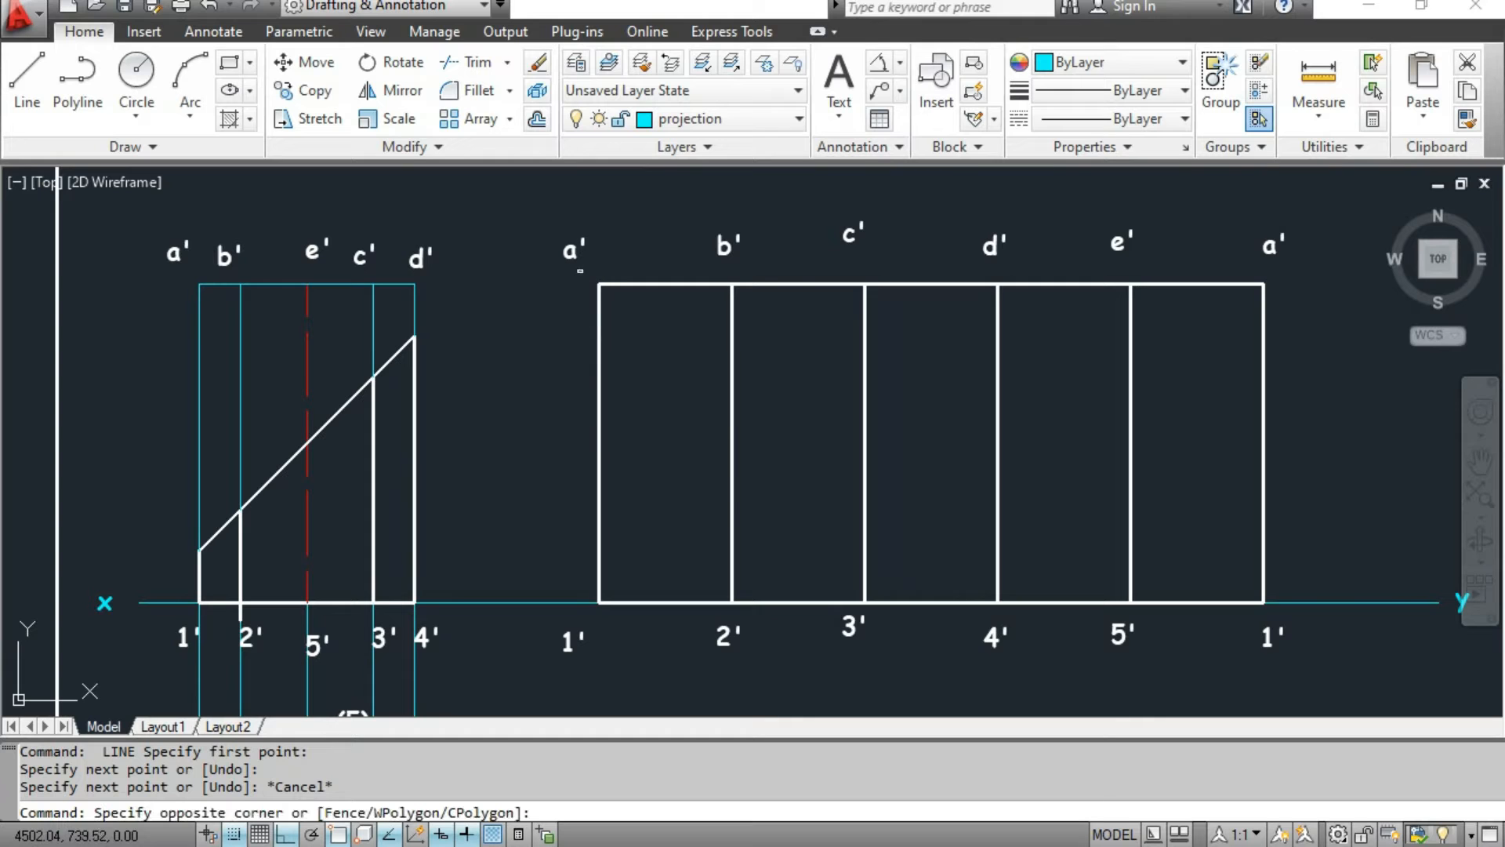
click(1296, 614)
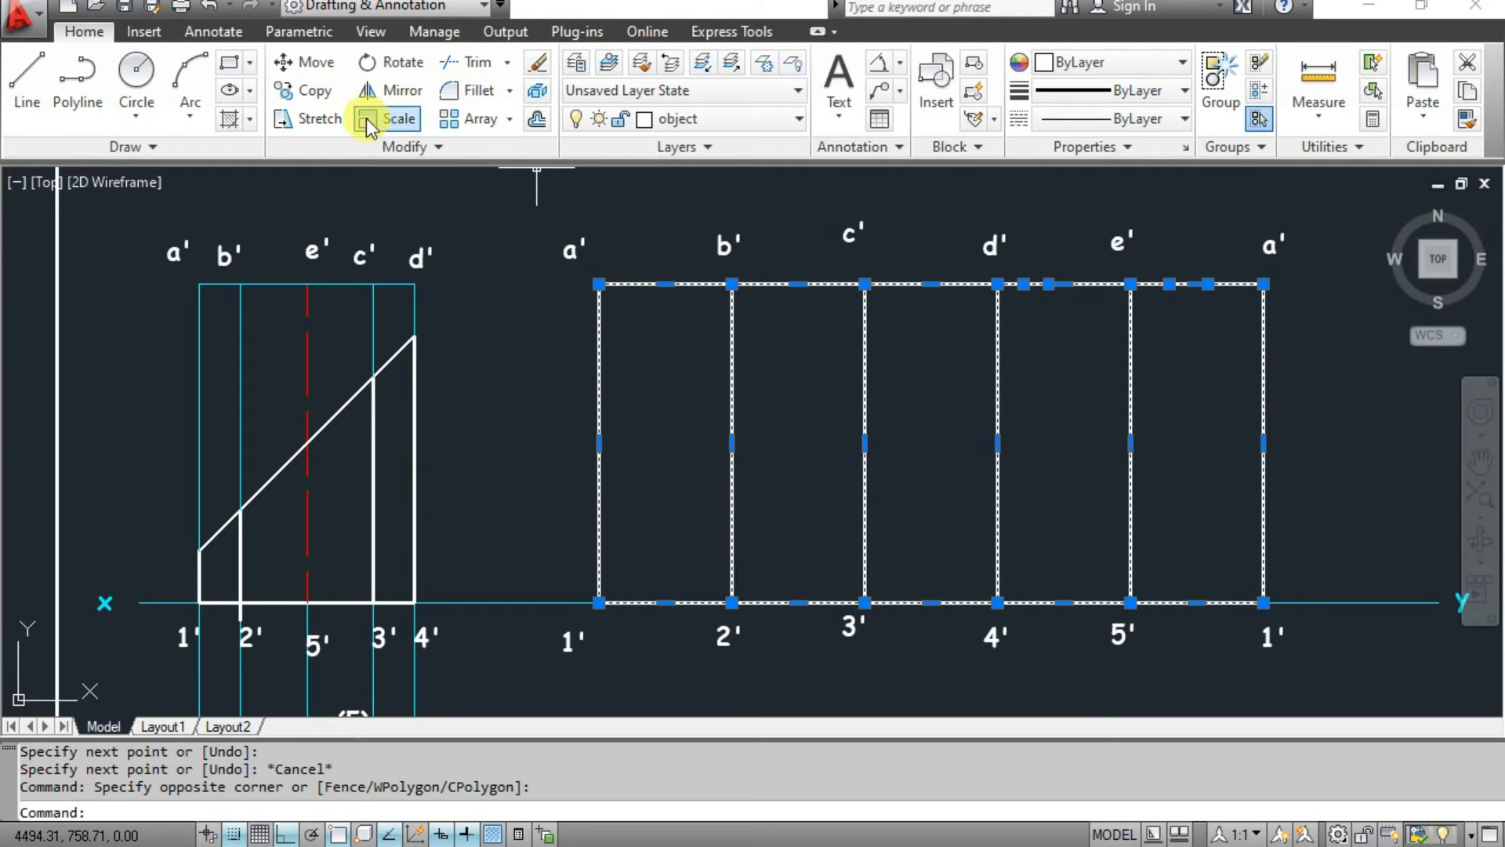
click(769, 119)
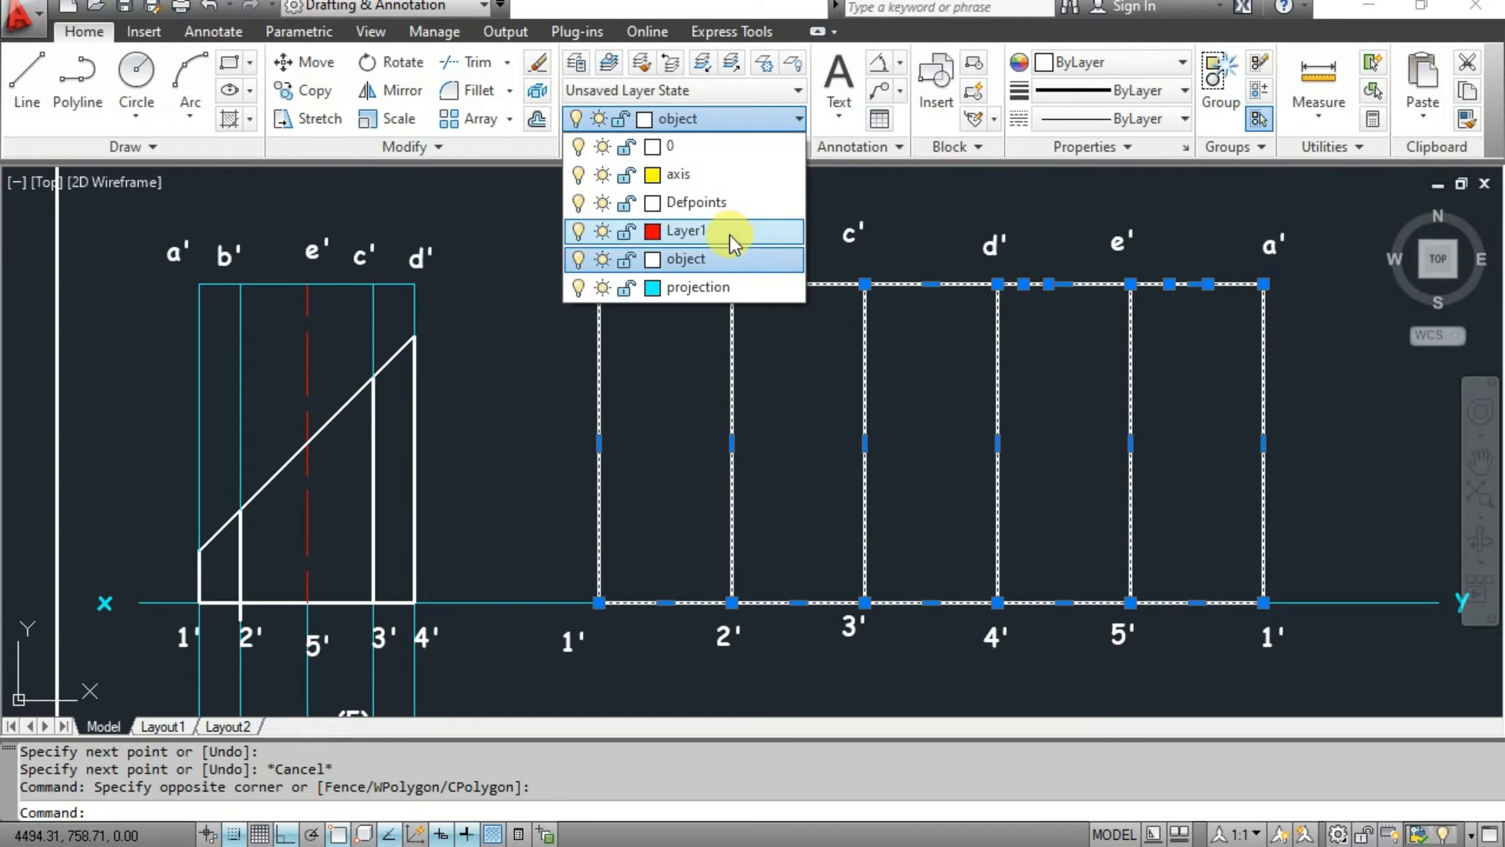
click(714, 286)
key(Escape)
key(ctrl+s)
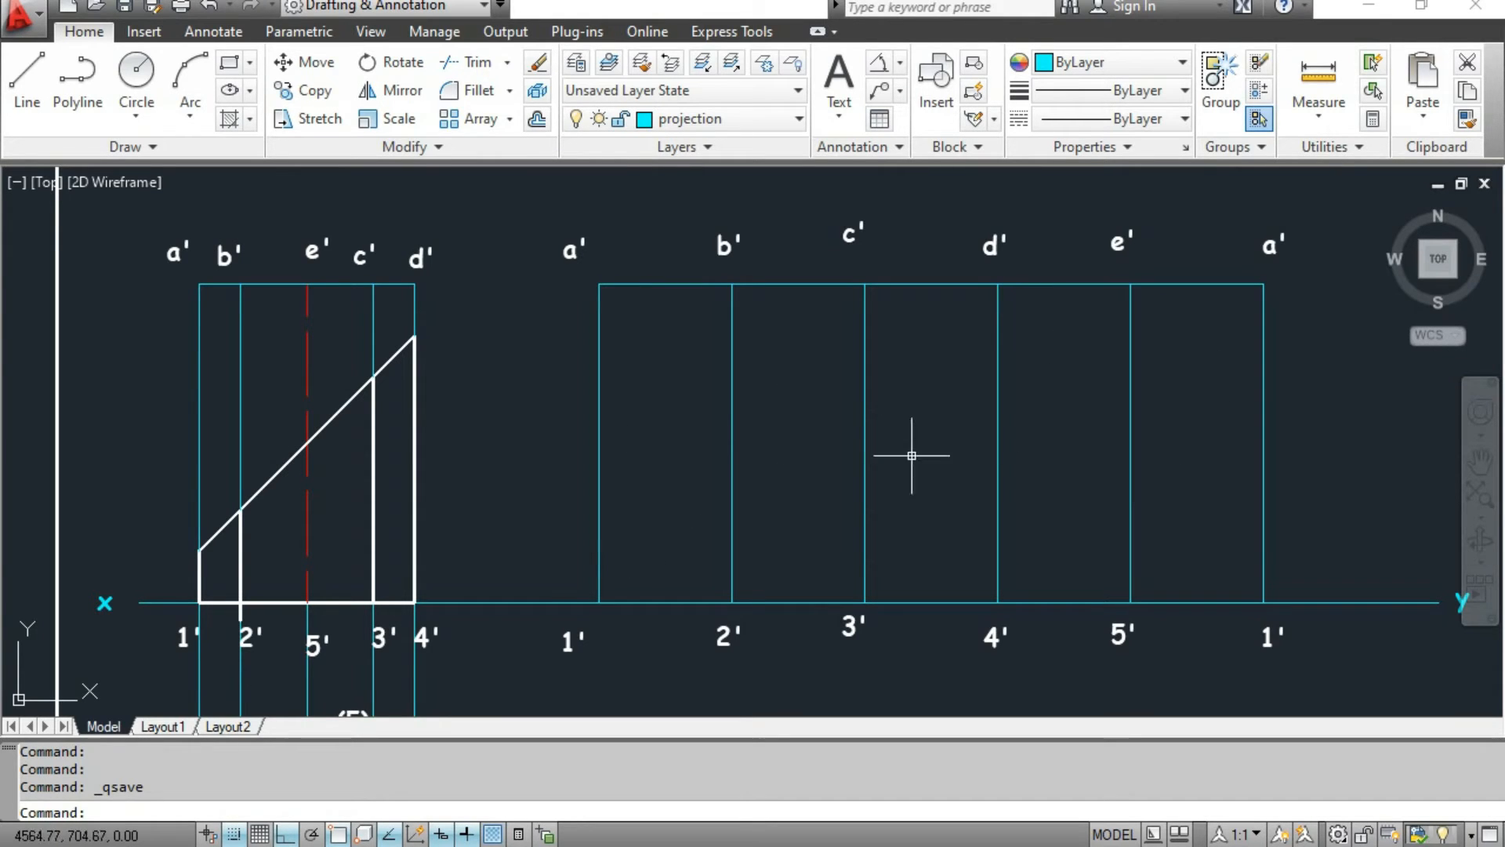
key(Escape)
key(Escape)
Label the cut point on the front view's edge a'1' as 6', placing the text outside the edge.
mouse_move(732, 387)
middle_down()
mouse_move(756, 336)
mouse_move(876, 301)
middle_up()
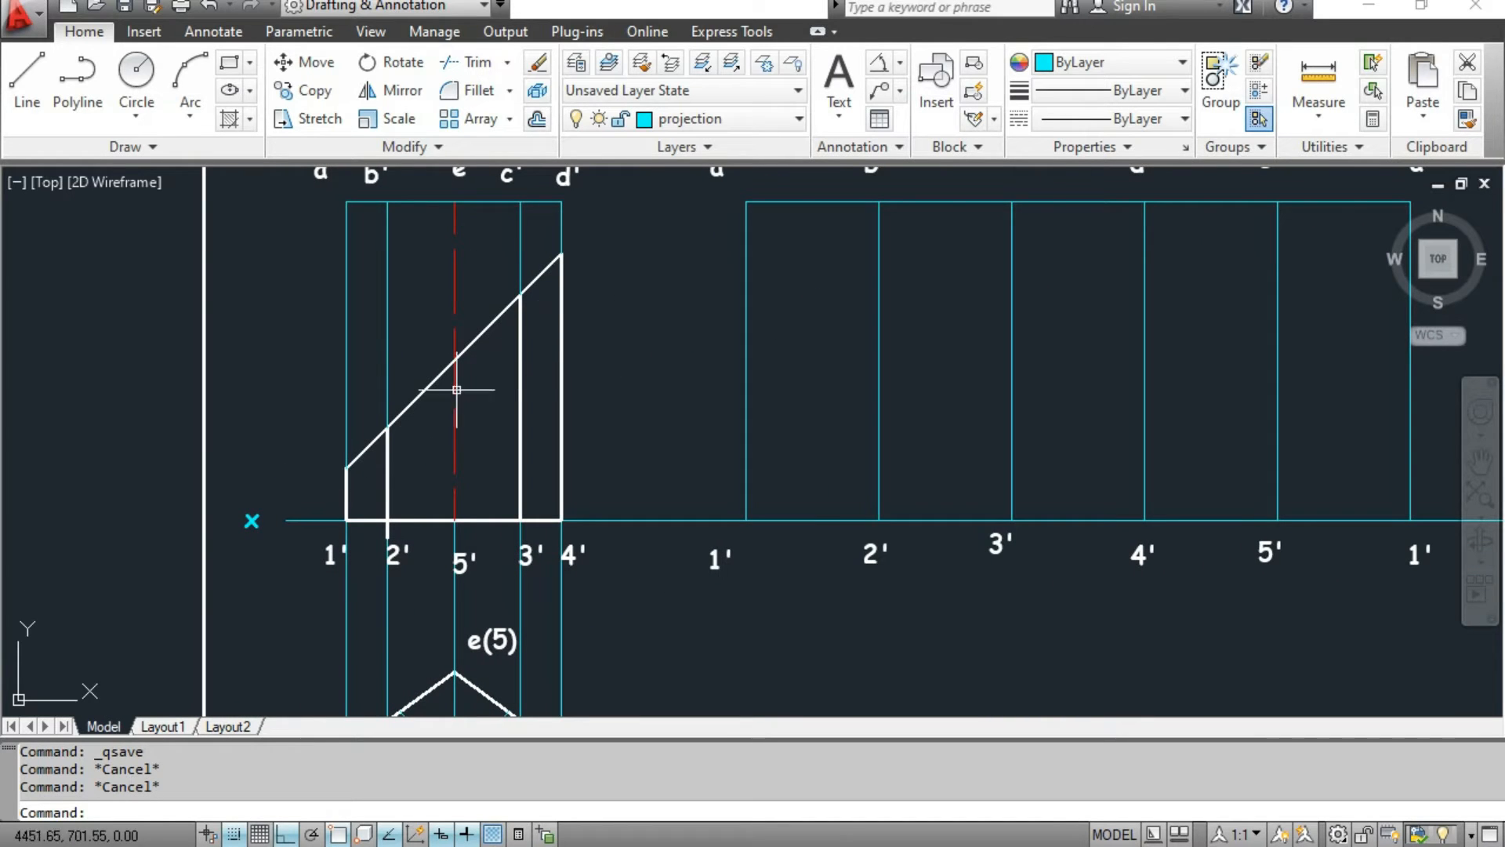
click(838, 79)
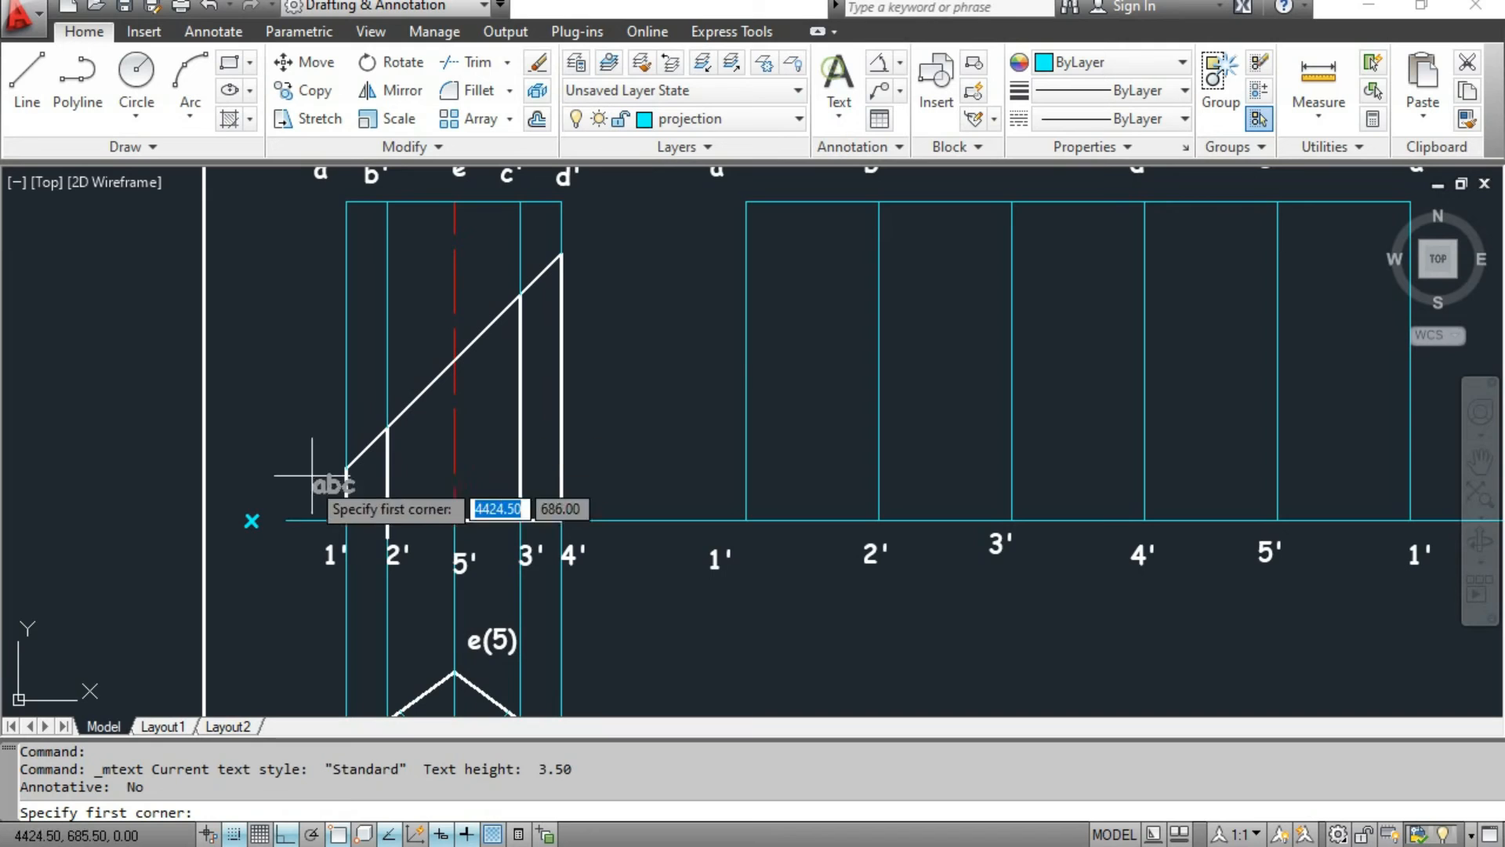
click(290, 469)
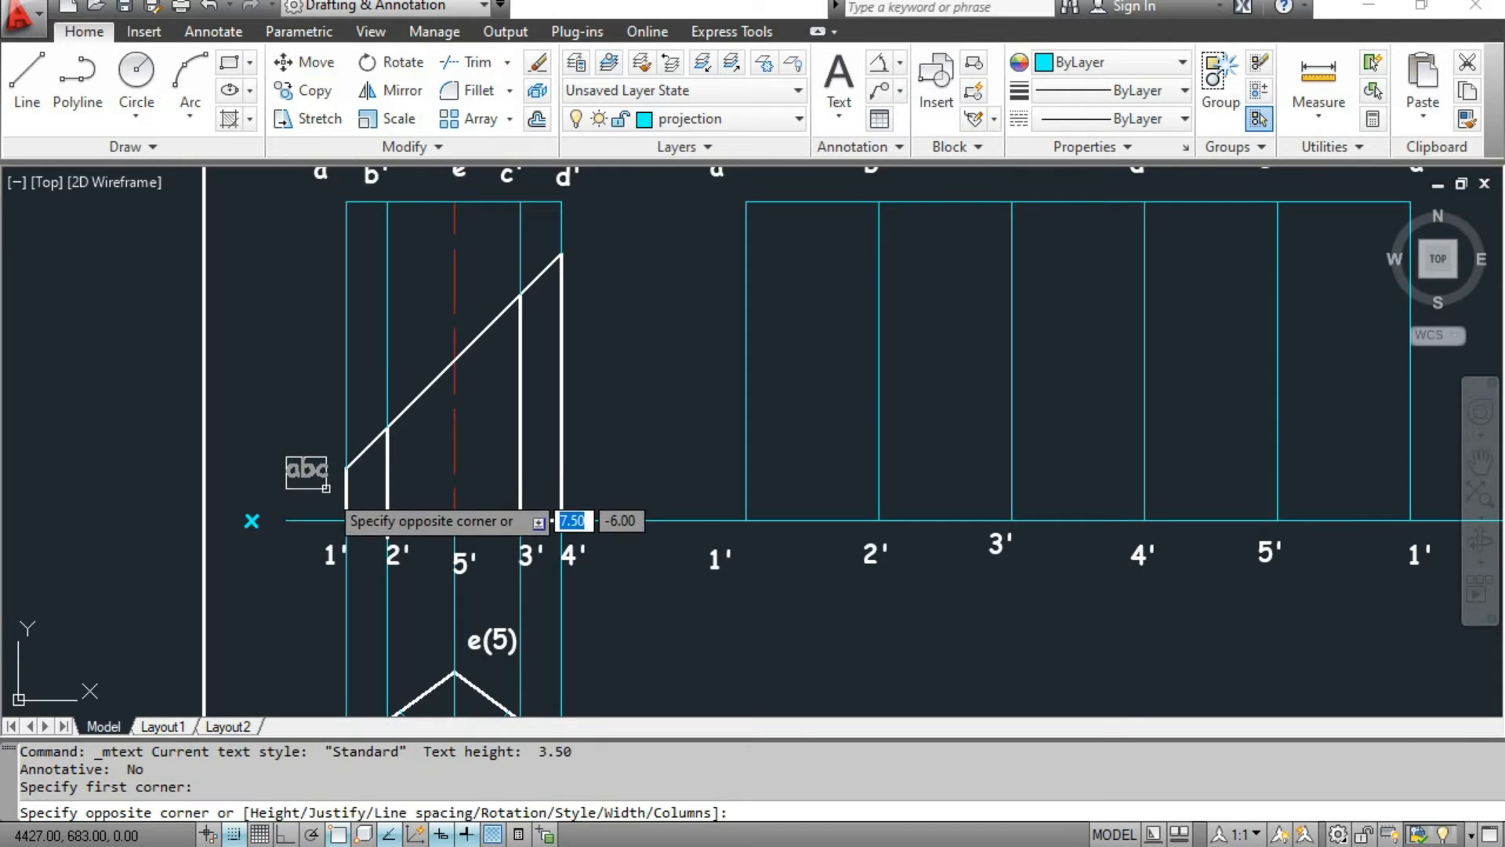
click(309, 481)
text(6')
click(376, 413)
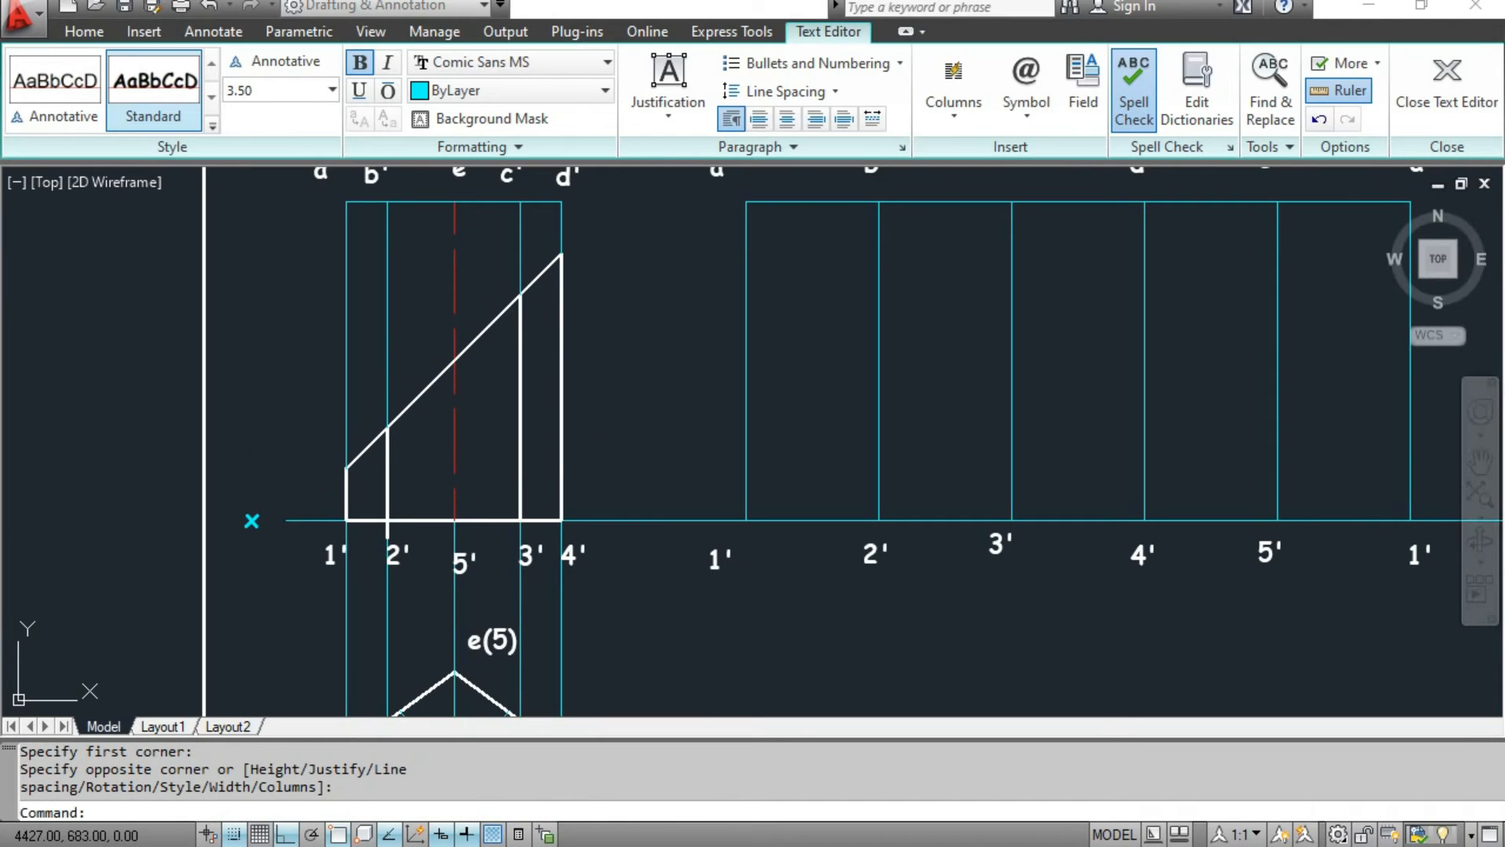
Label the cut point on the front view's edge b'2' as 7'(8'), positioned beside the inclined line.
middle_drag(345, 474, 343, 328)
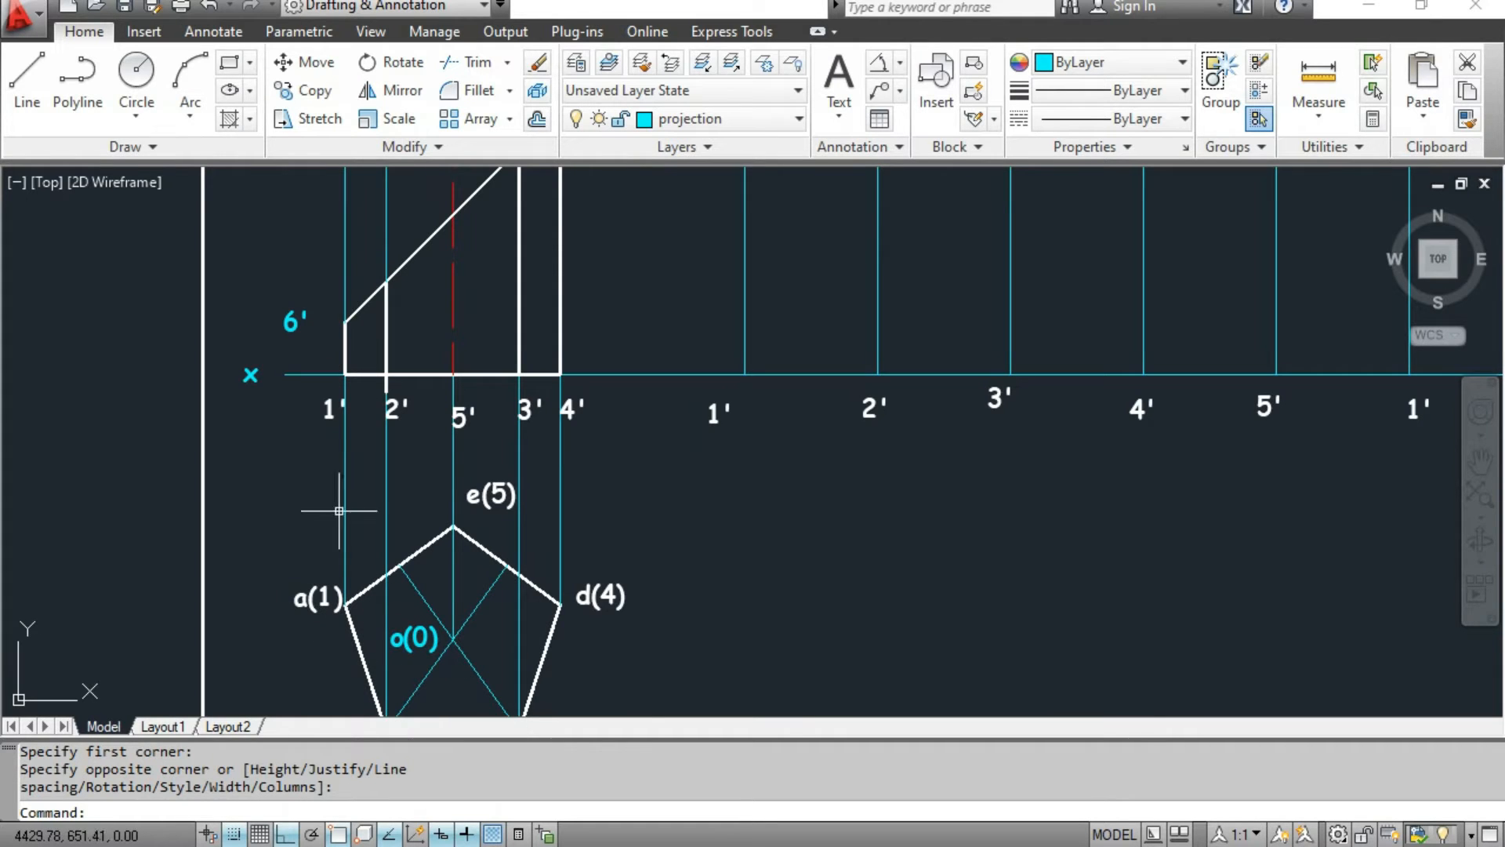
middle_drag(294, 506, 324, 778)
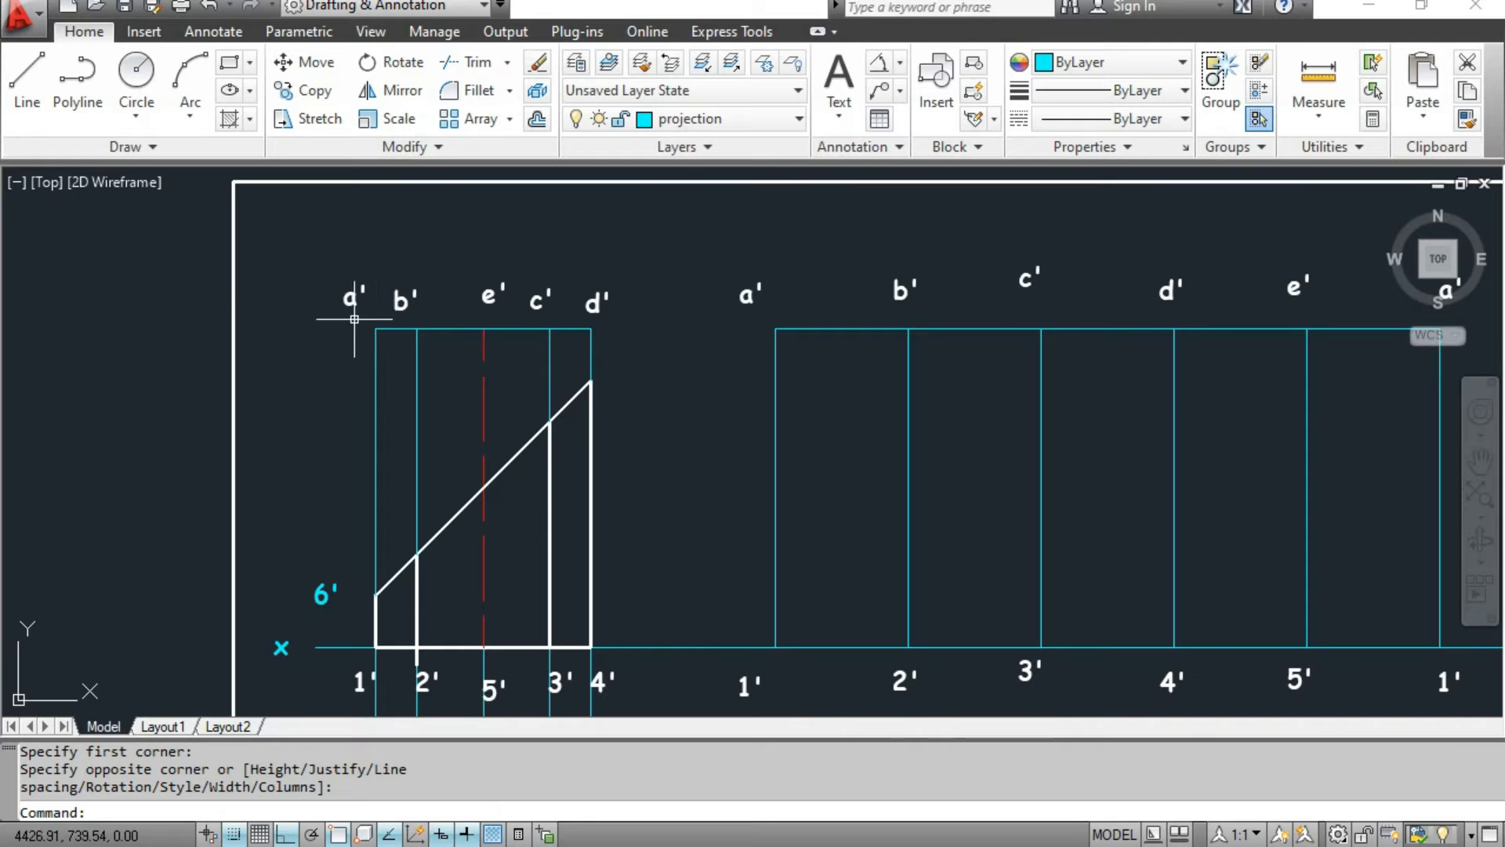
middle_drag(364, 658, 314, 443)
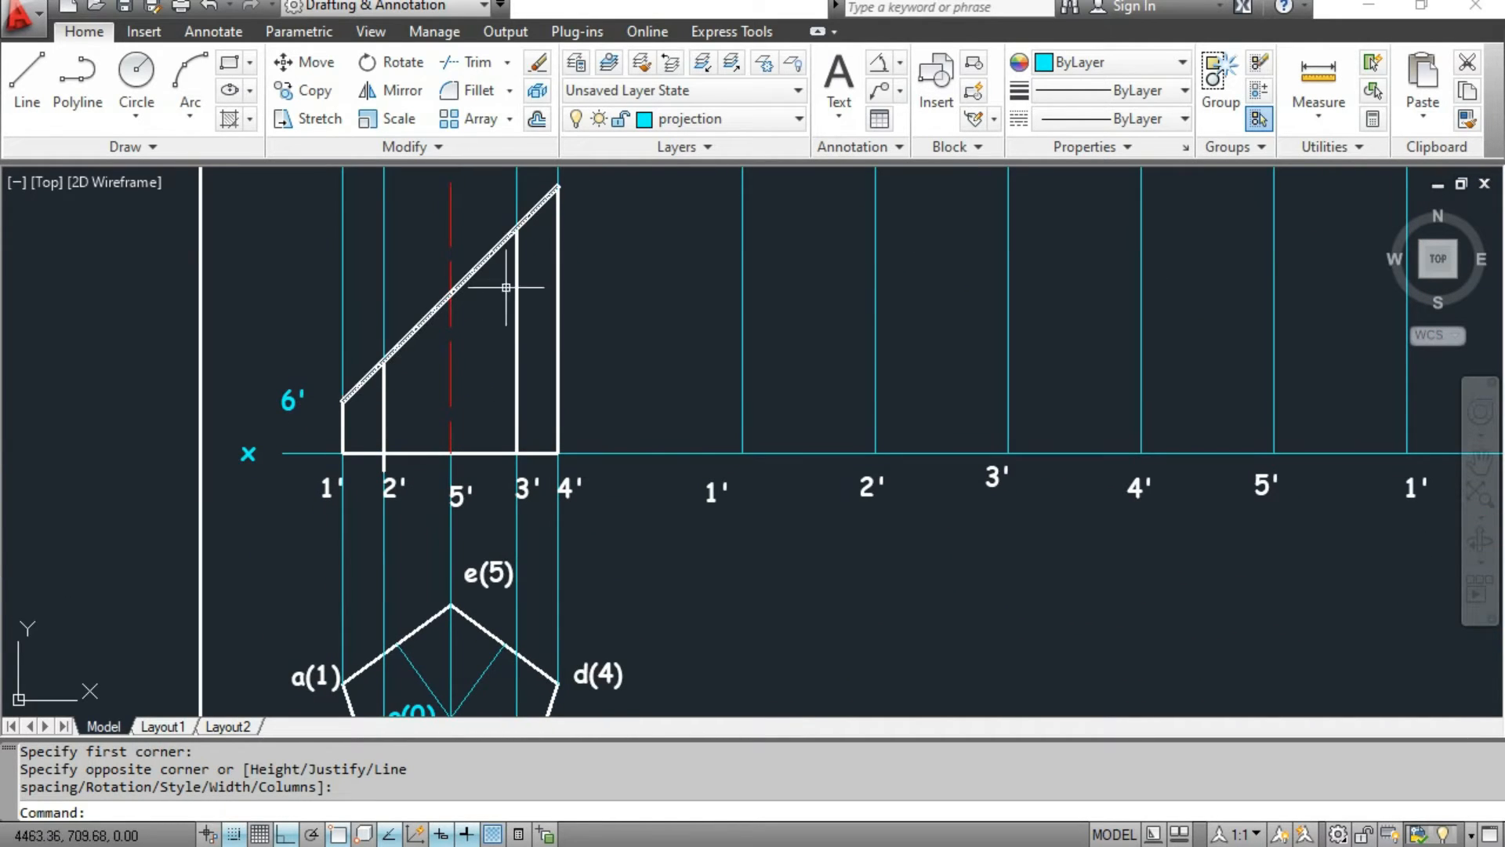
click(838, 76)
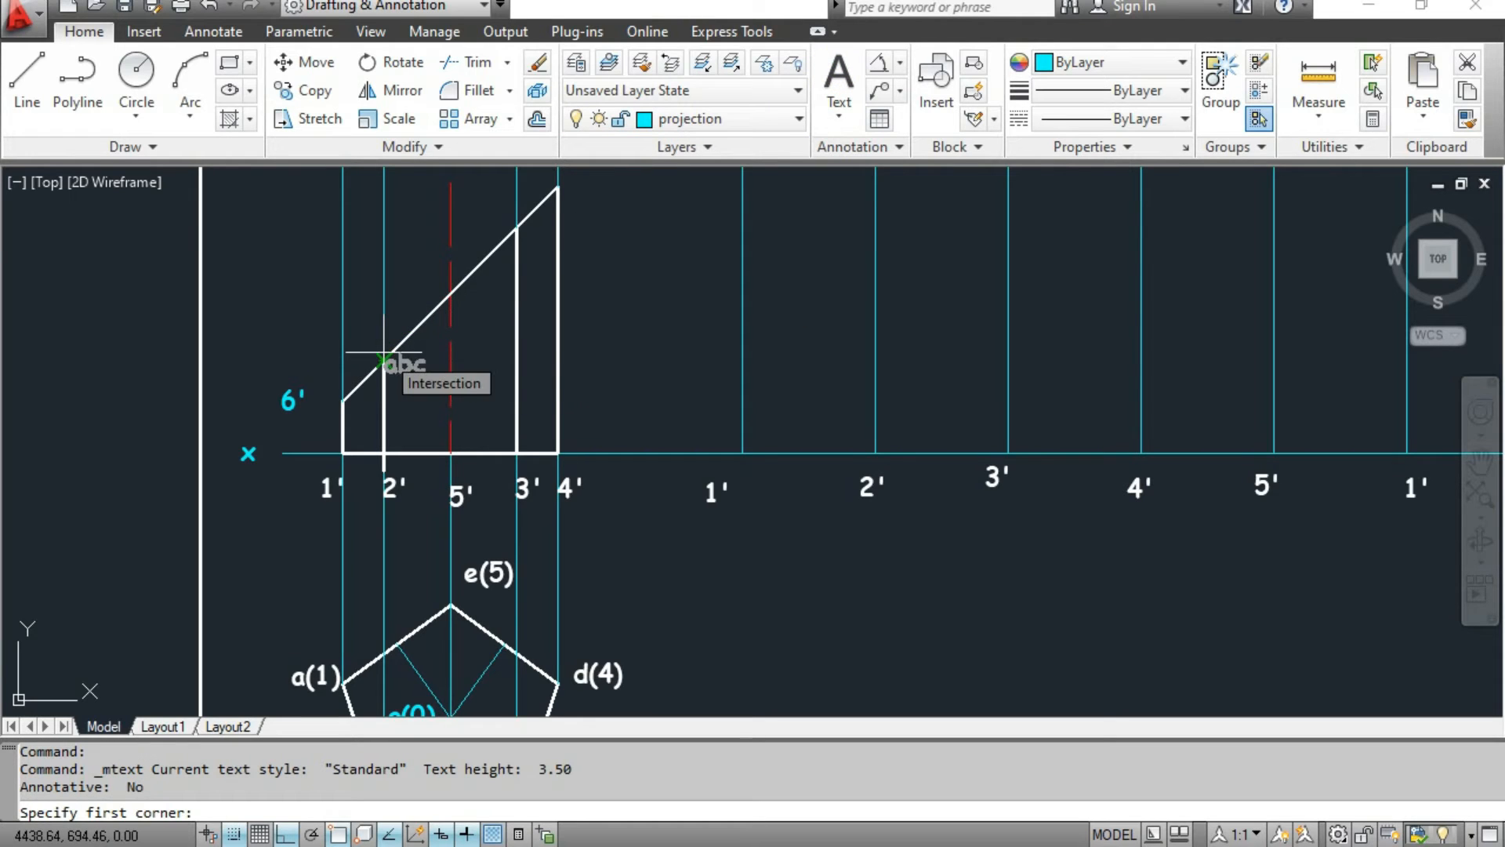
scroll(382, 359, up, 6)
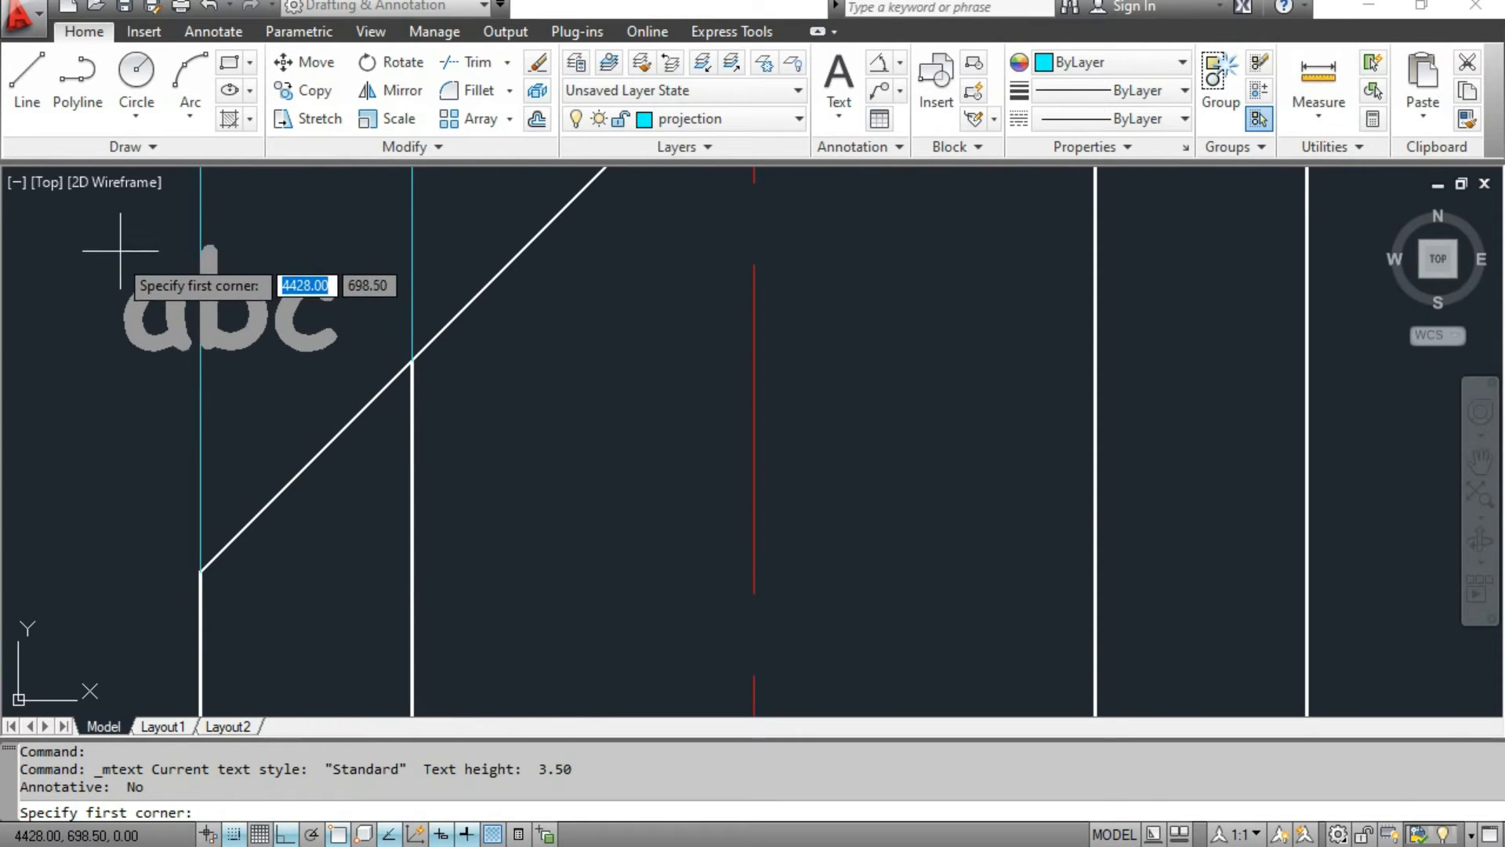
click(93, 248)
click(379, 384)
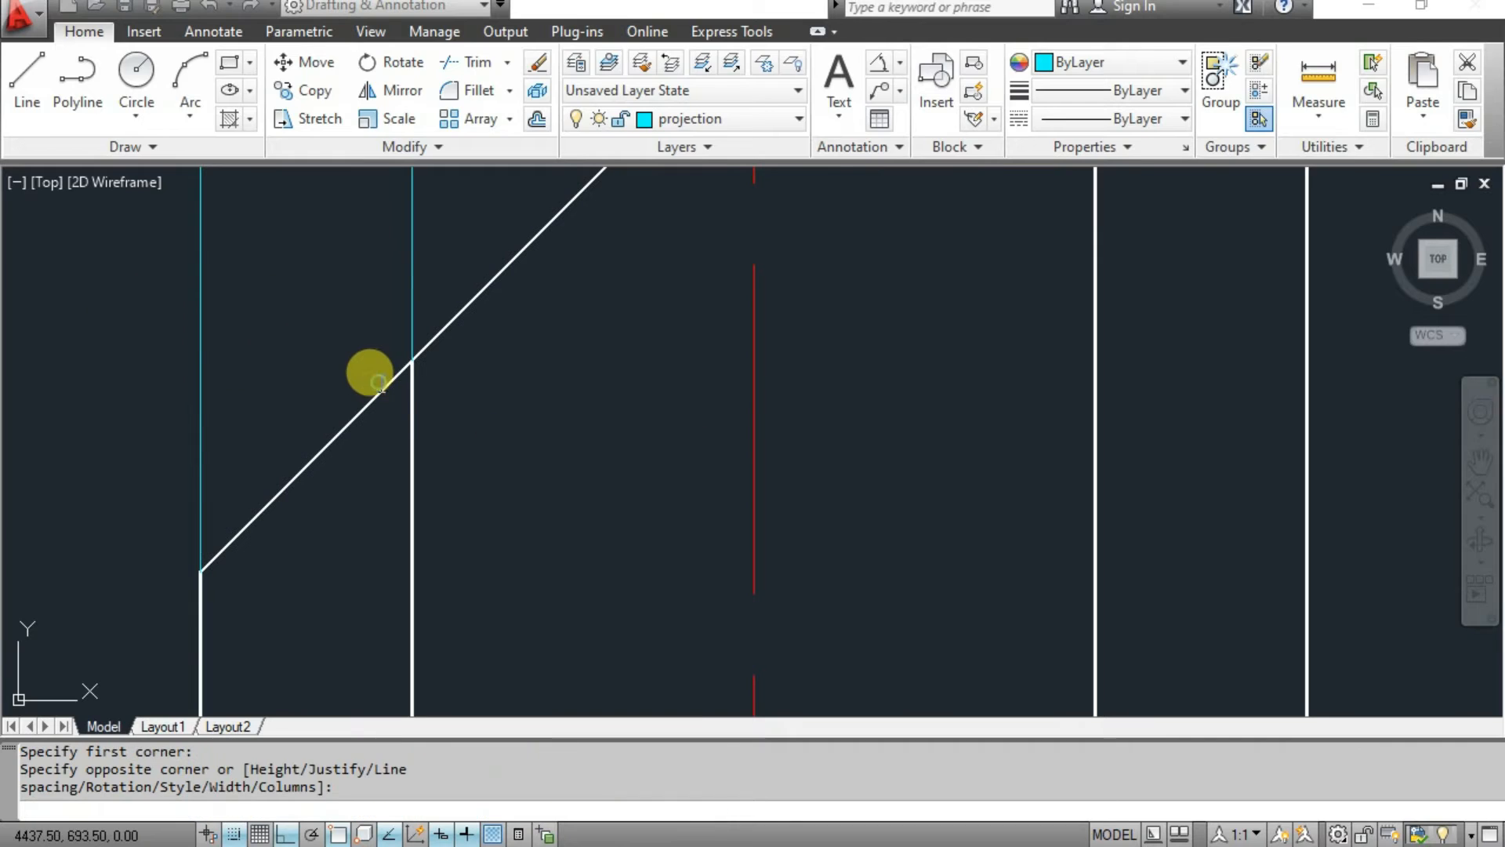
text(7)
text('0)
text(8)
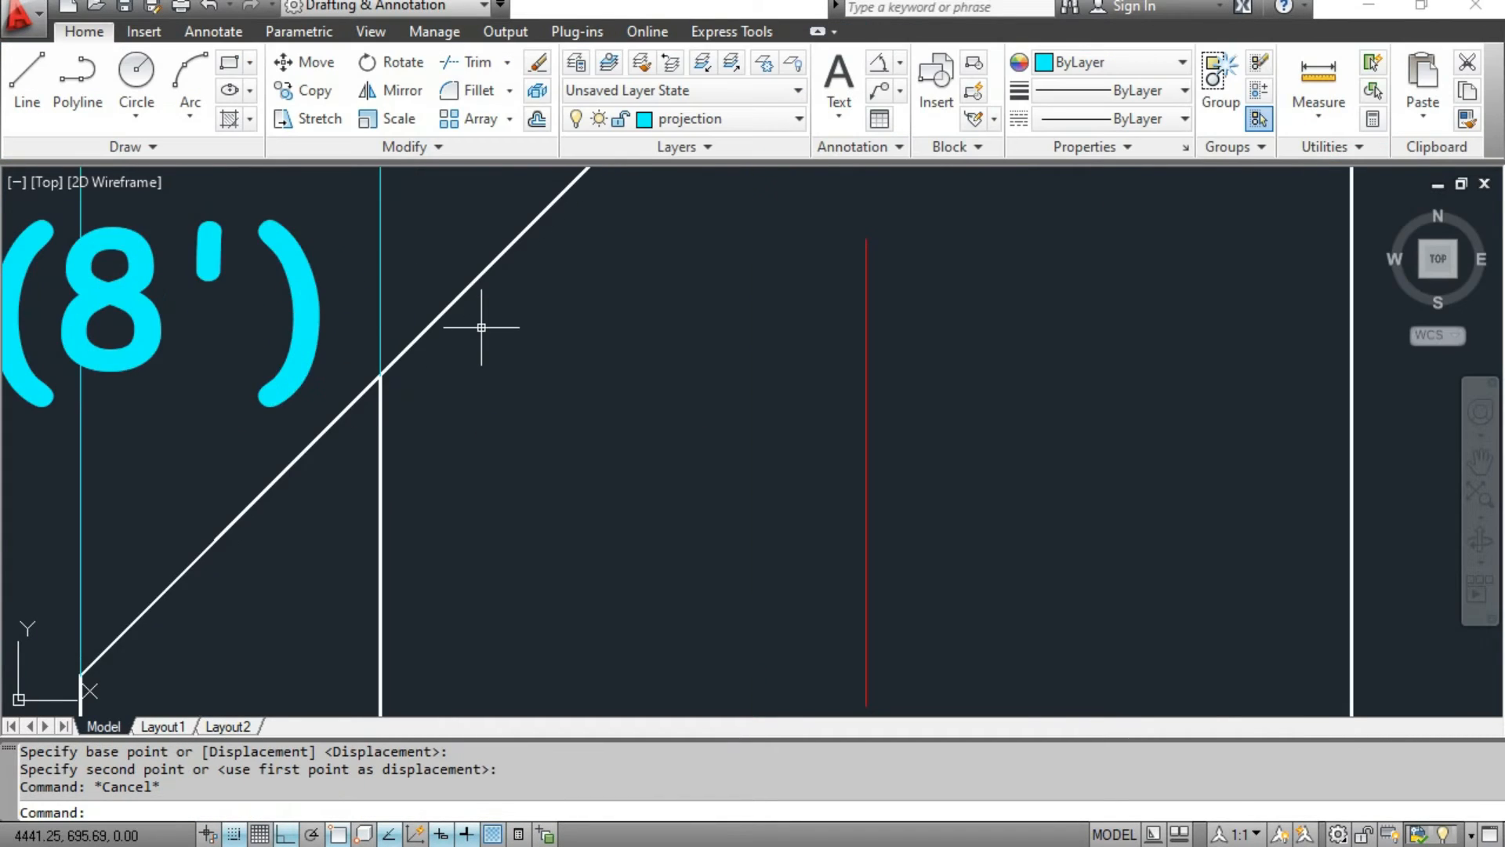
Label the point where the projector from 7'(8') crosses the pentagon's edge a–e in the top view as 8.
scroll(486, 404, down, 2)
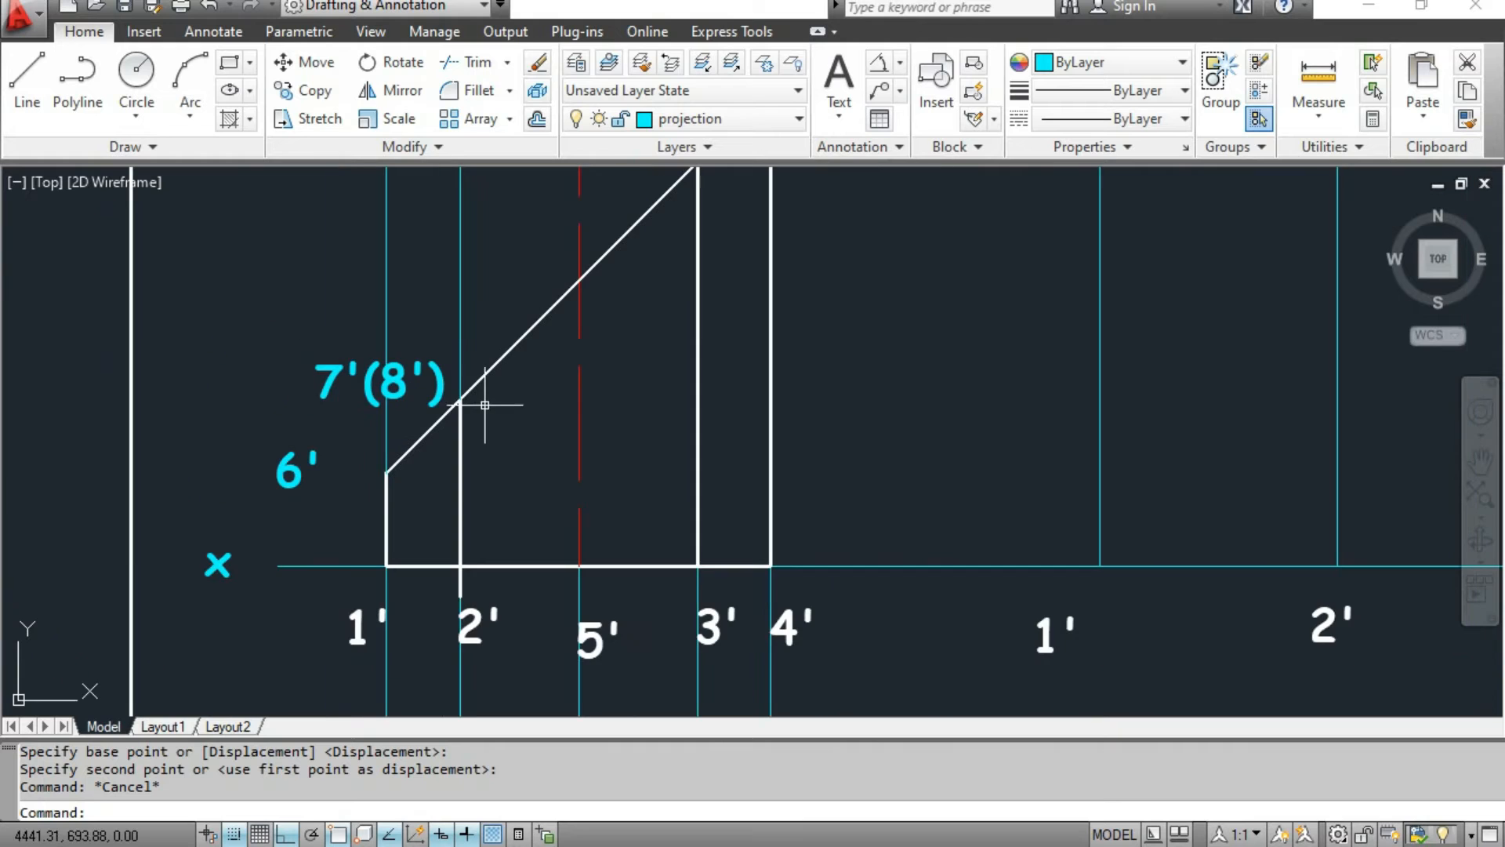
mouse_move(477, 428)
middle_down()
mouse_move(480, 303)
mouse_move(410, 228)
middle_up()
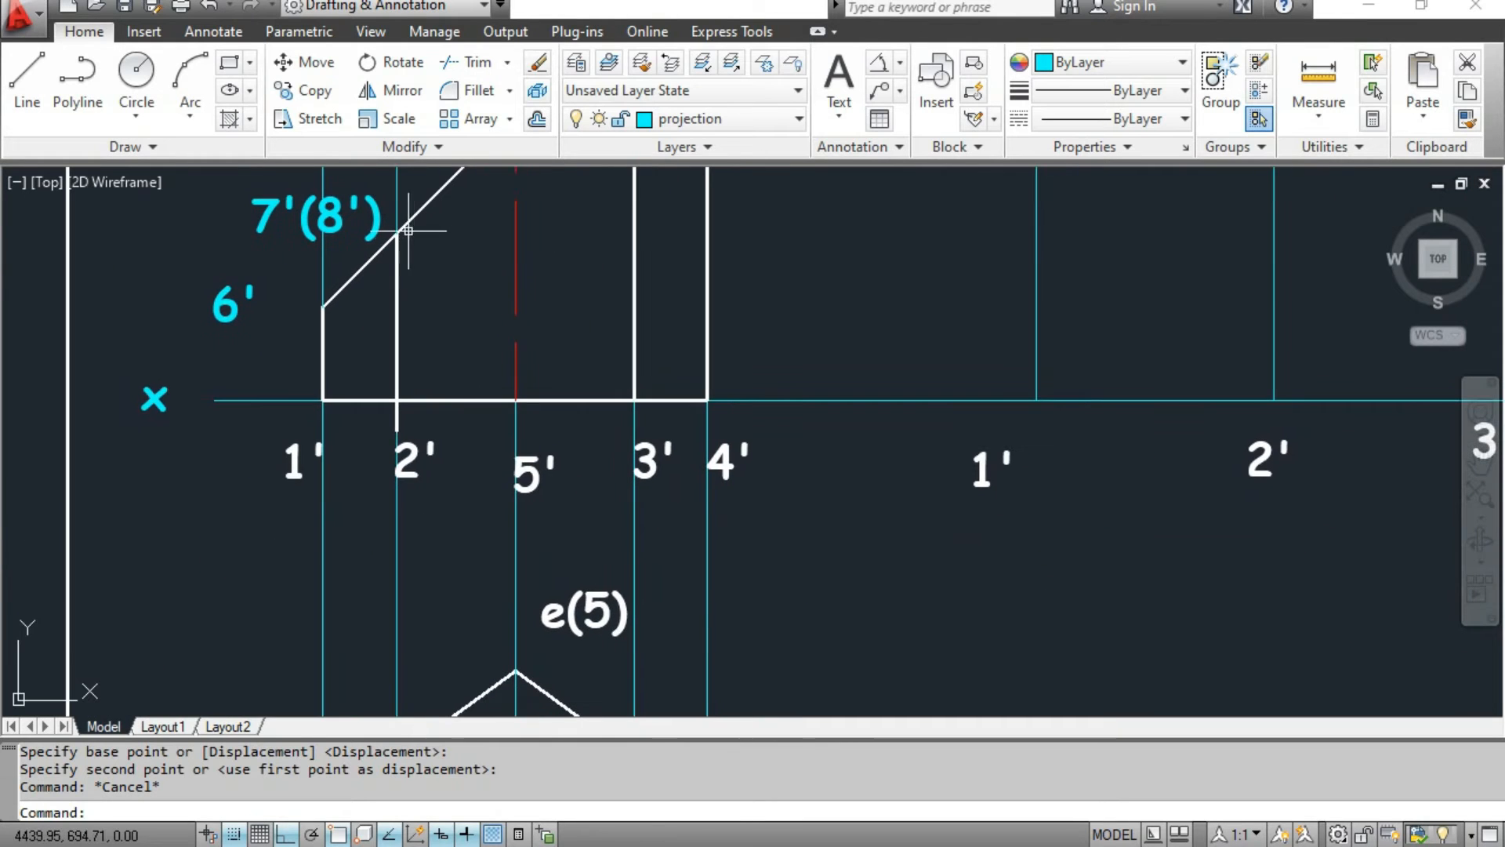
middle_drag(408, 549, 345, 153)
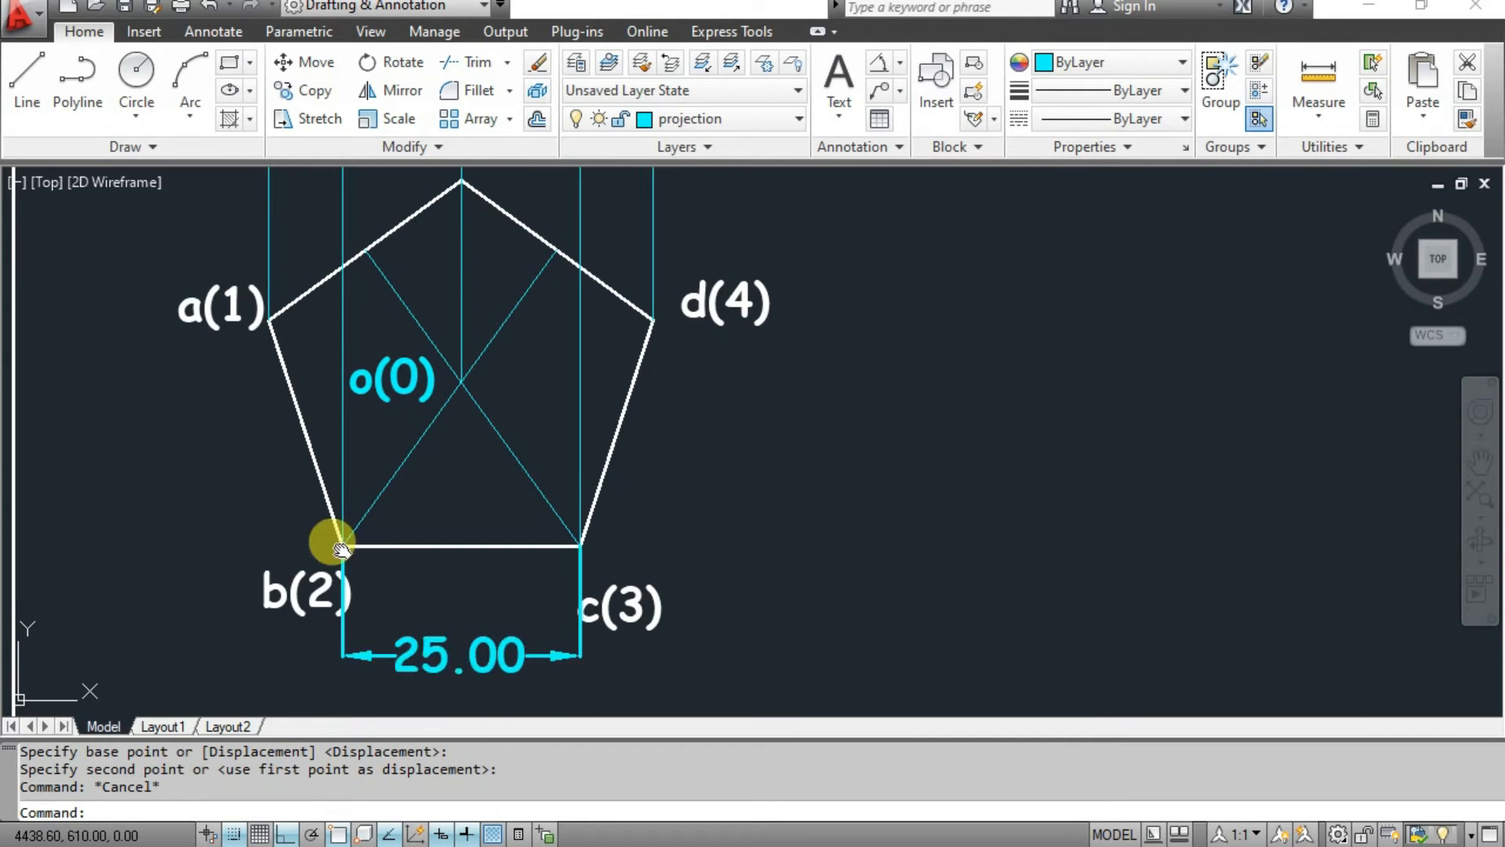
middle_drag(341, 551, 339, 710)
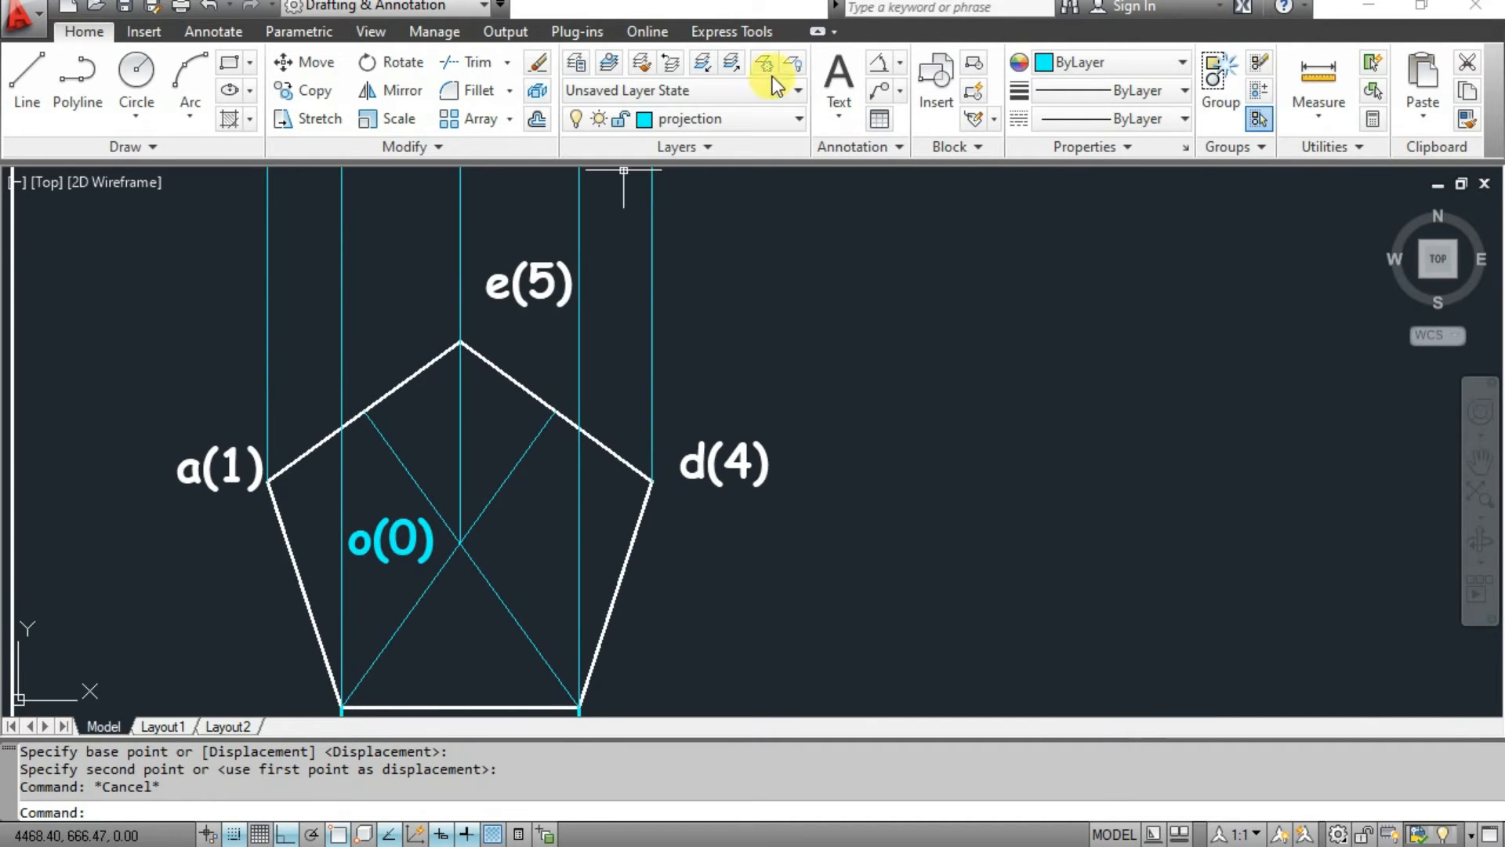
click(846, 64)
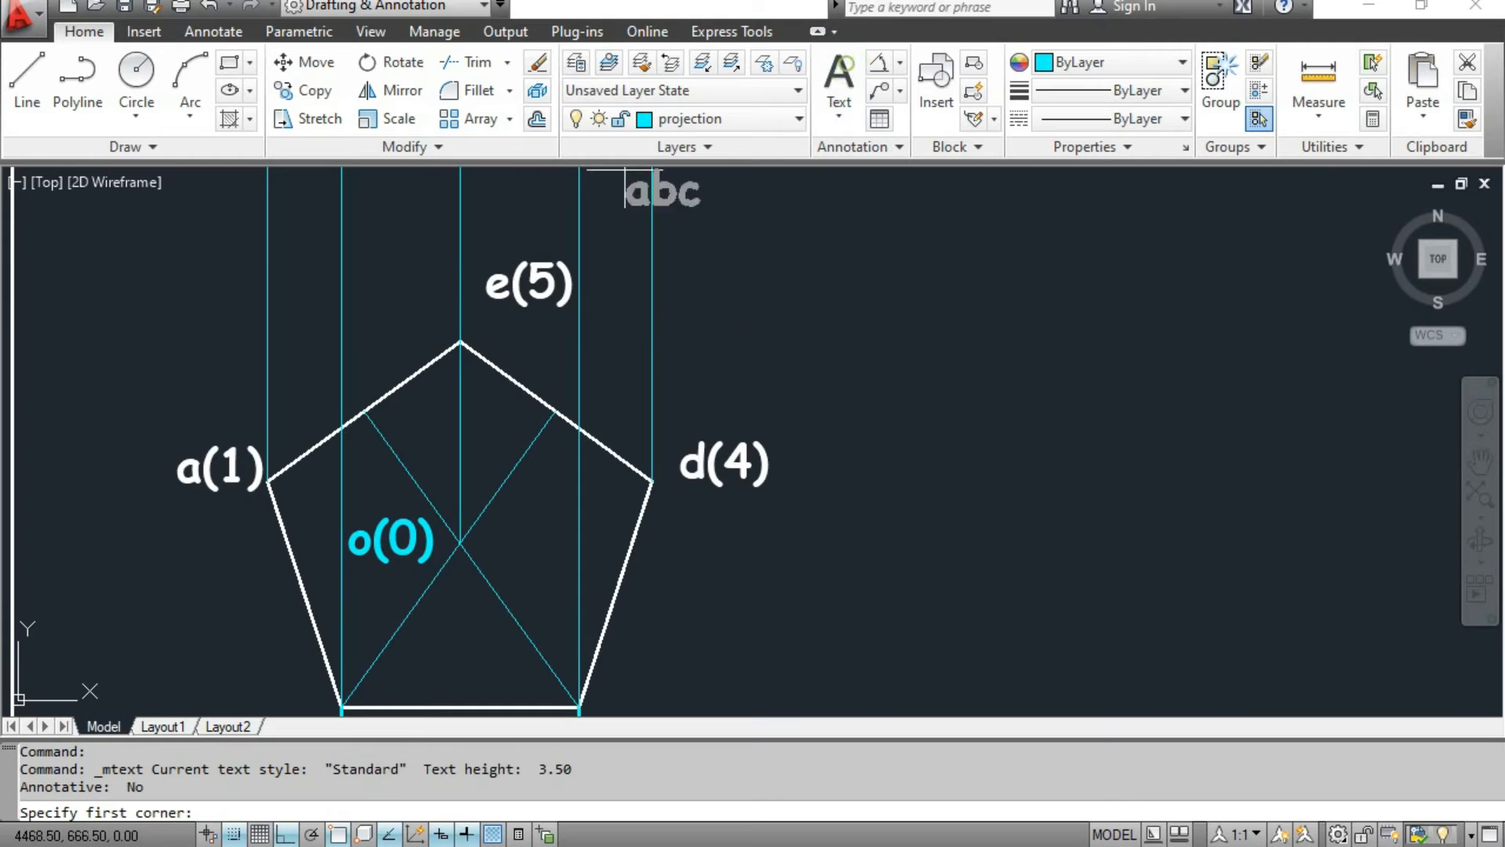
click(303, 383)
click(333, 426)
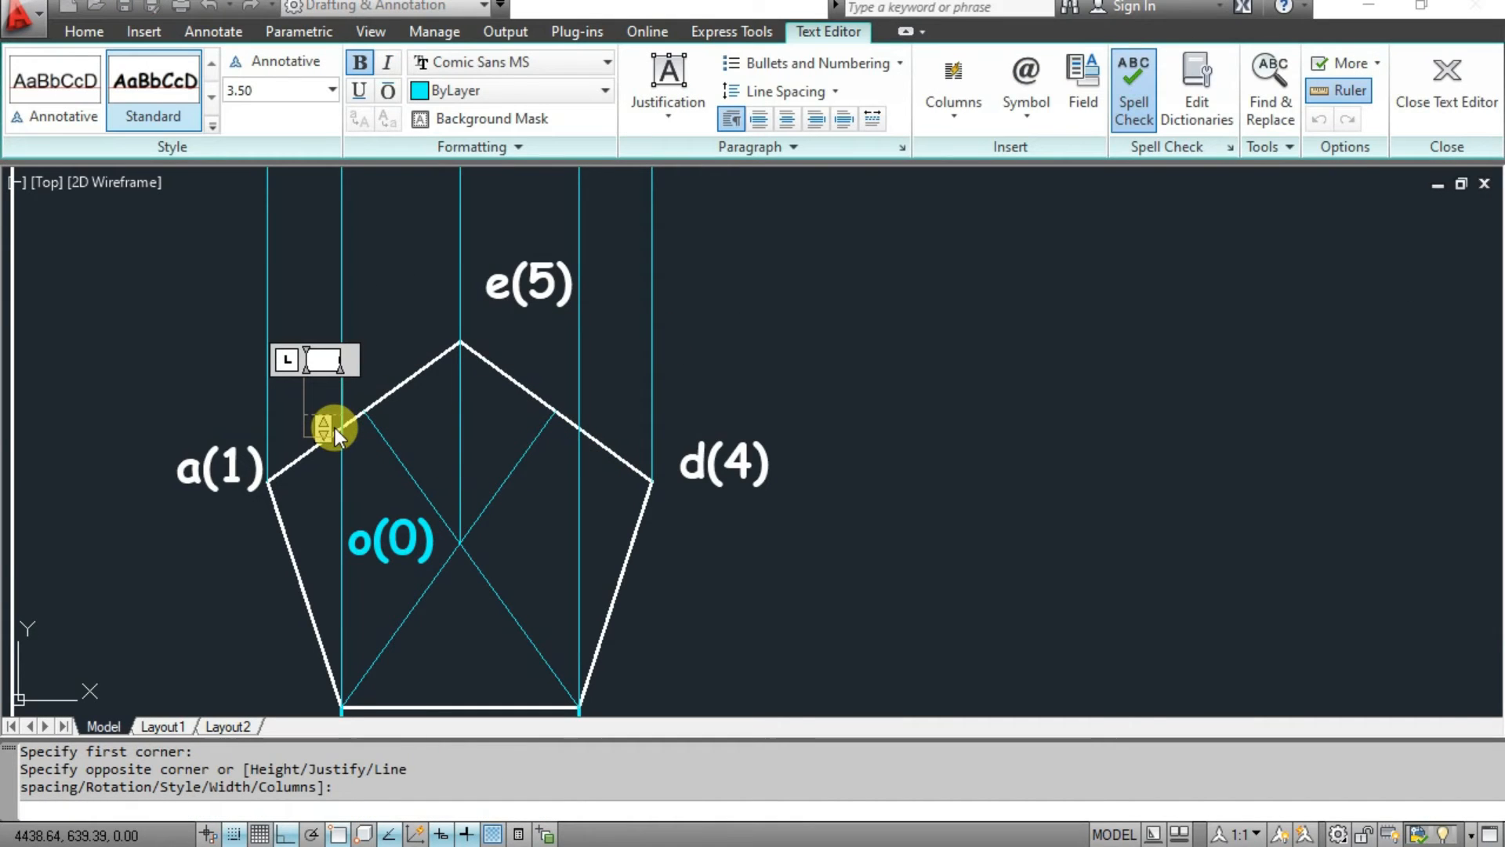
text(8)
click(397, 296)
middle_drag(397, 295, 450, 678)
key(Escape)
key(Escape)
key(Escape)
Draw a projection-layer line from the pentagon's centre o vertically down to its bottom edge b–c.
scroll(444, 345, down, 2)
middle_drag(443, 334, 404, 504)
middle_drag(452, 362, 434, 144)
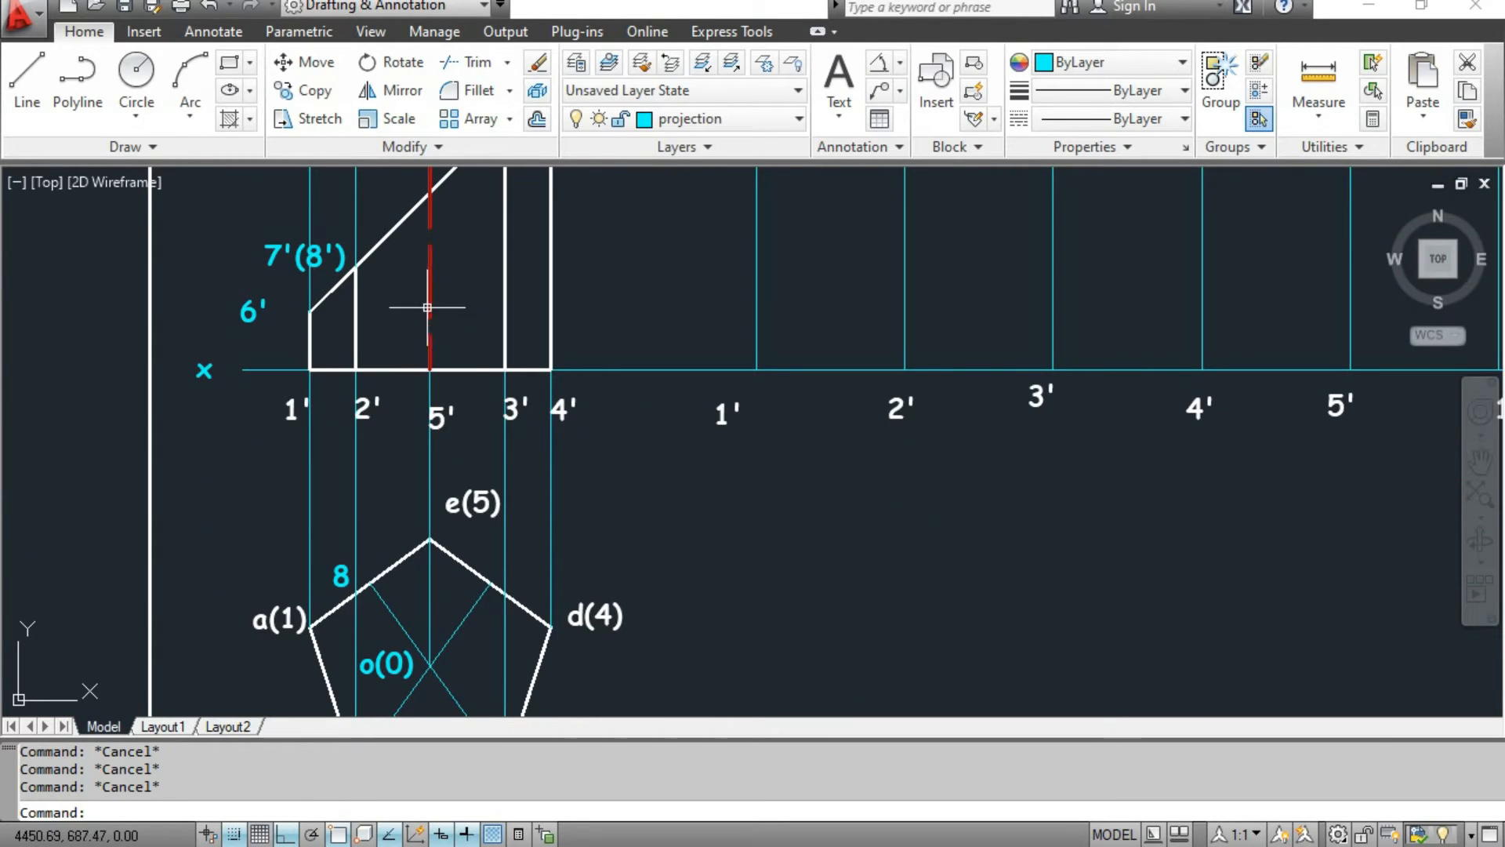
middle_drag(427, 537, 427, 443)
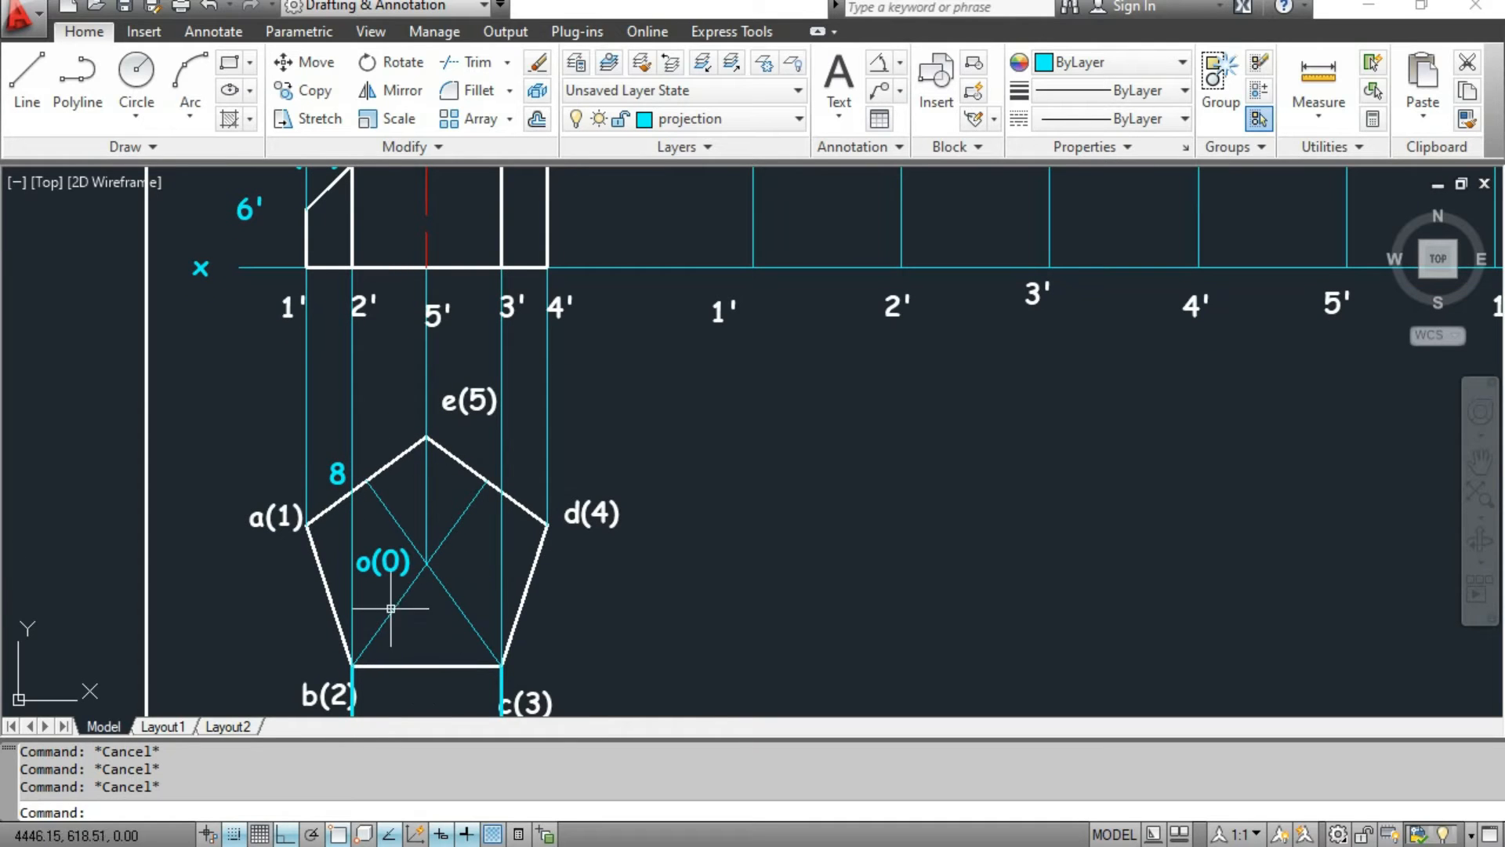
click(40, 88)
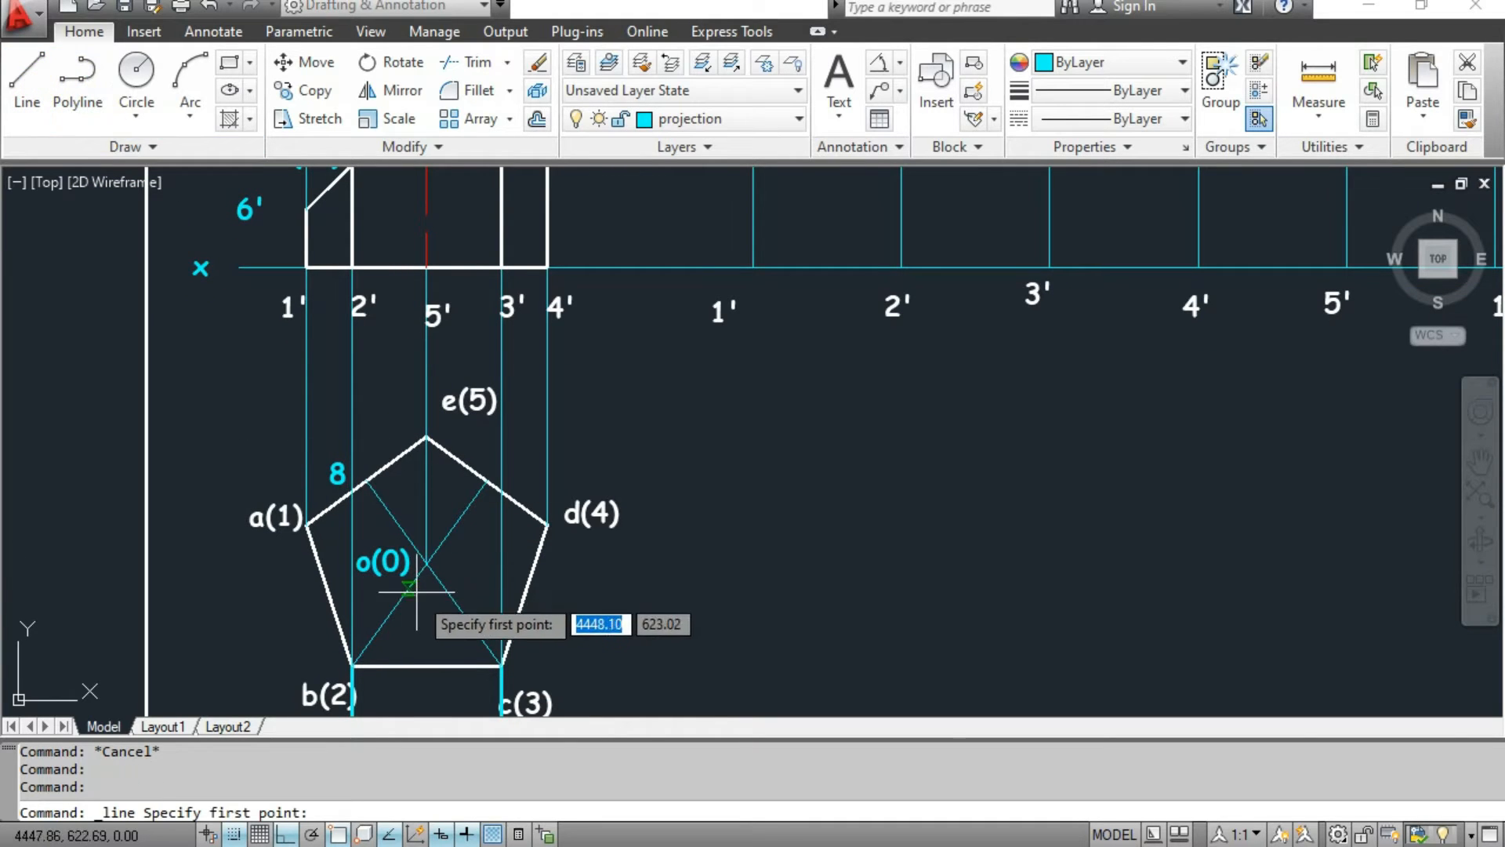
click(426, 564)
click(426, 666)
key(Escape)
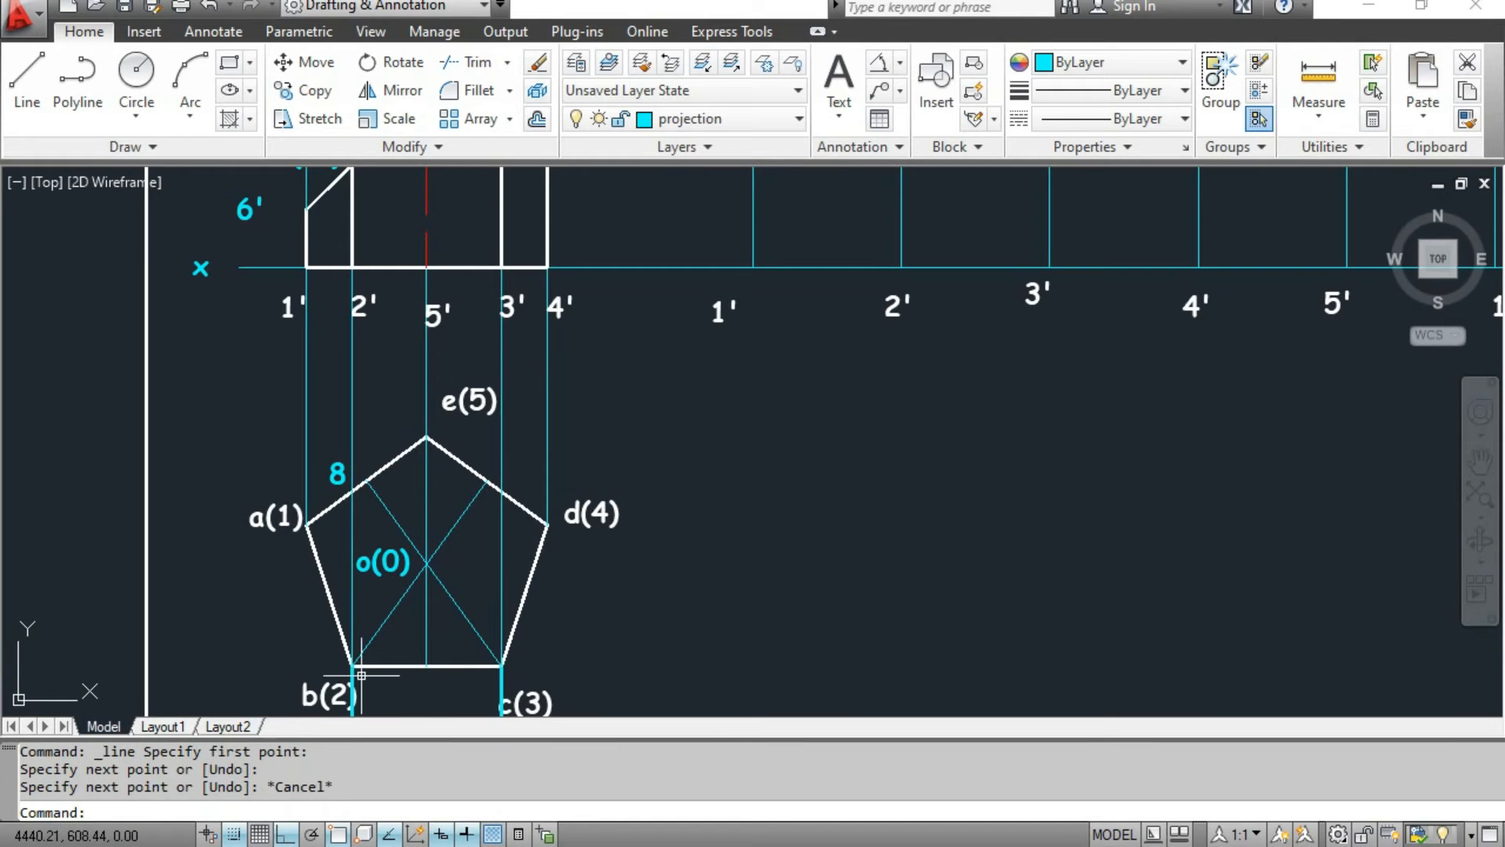
key(Escape)
key(Escape)
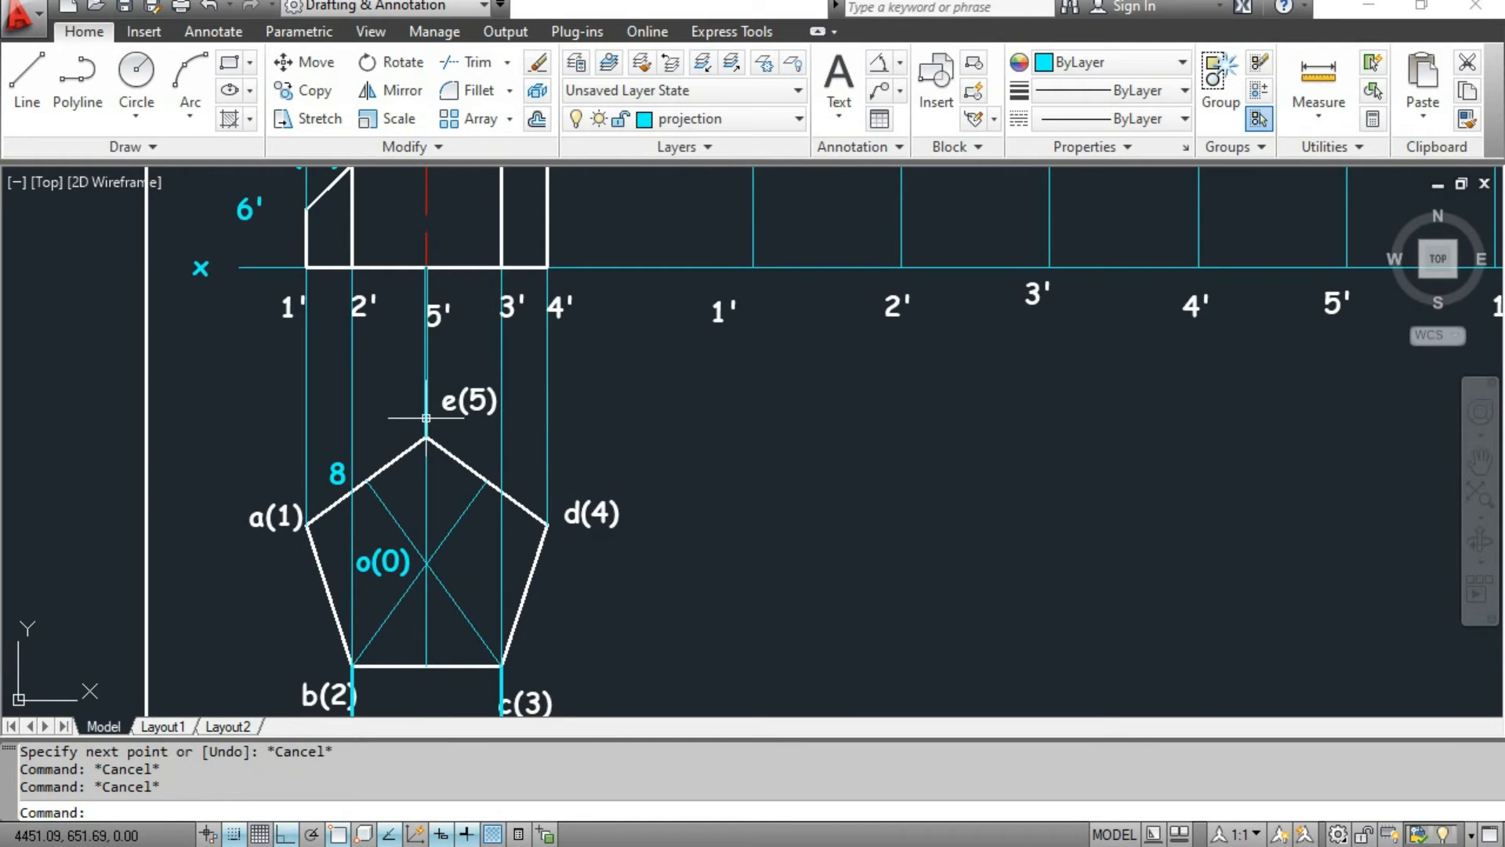
Label the point where the vertical centre line meets the pentagon's bottom edge b–c as 9.
mouse_move(433, 473)
middle_down()
mouse_move(439, 741)
mouse_move(463, 452)
middle_up()
mouse_move(447, 701)
middle_down()
mouse_move(497, 632)
mouse_move(443, 594)
middle_up()
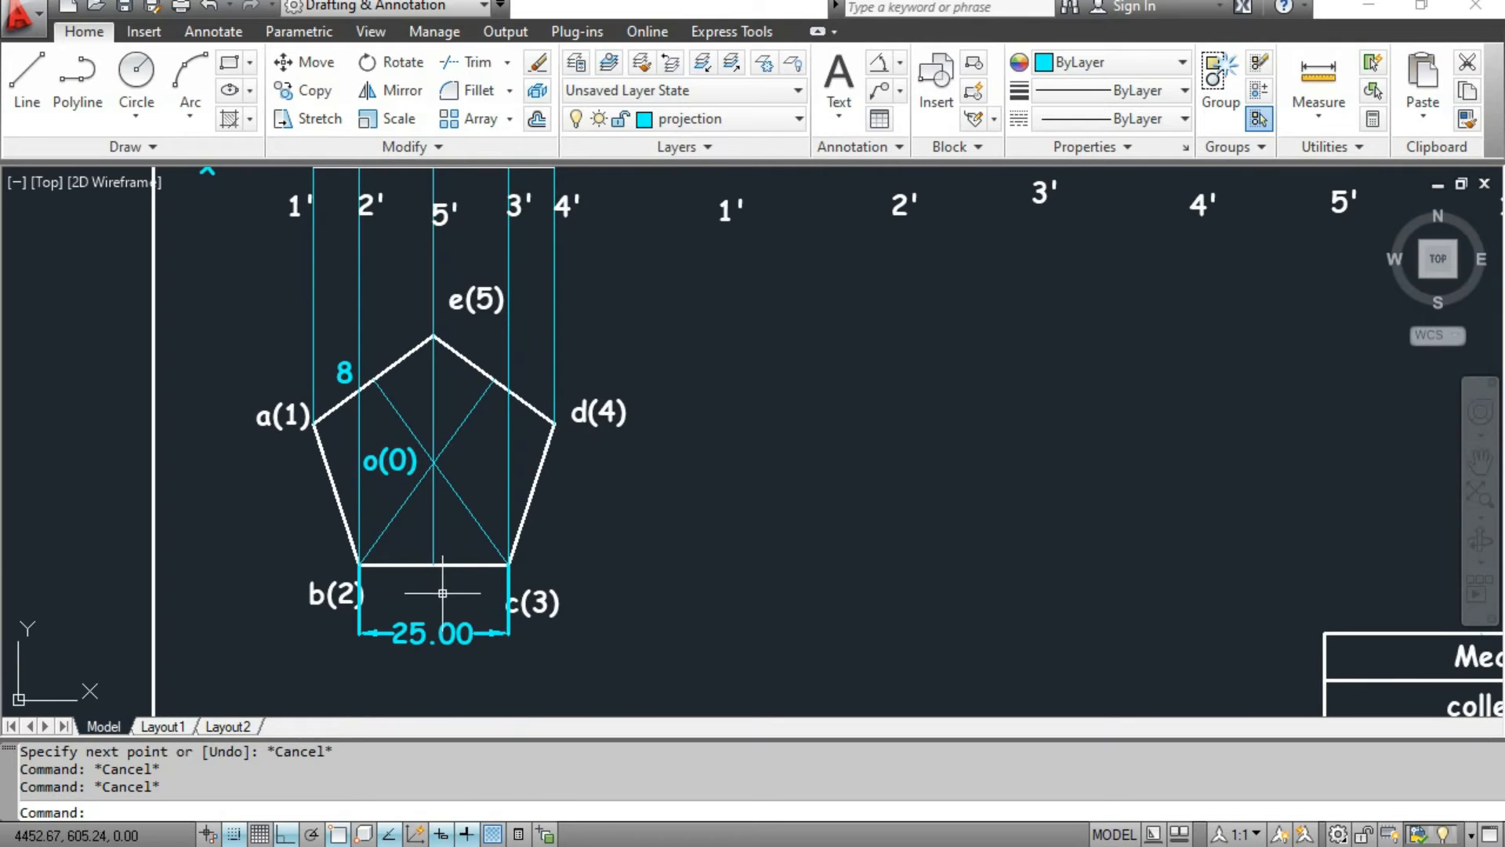
click(845, 64)
click(439, 563)
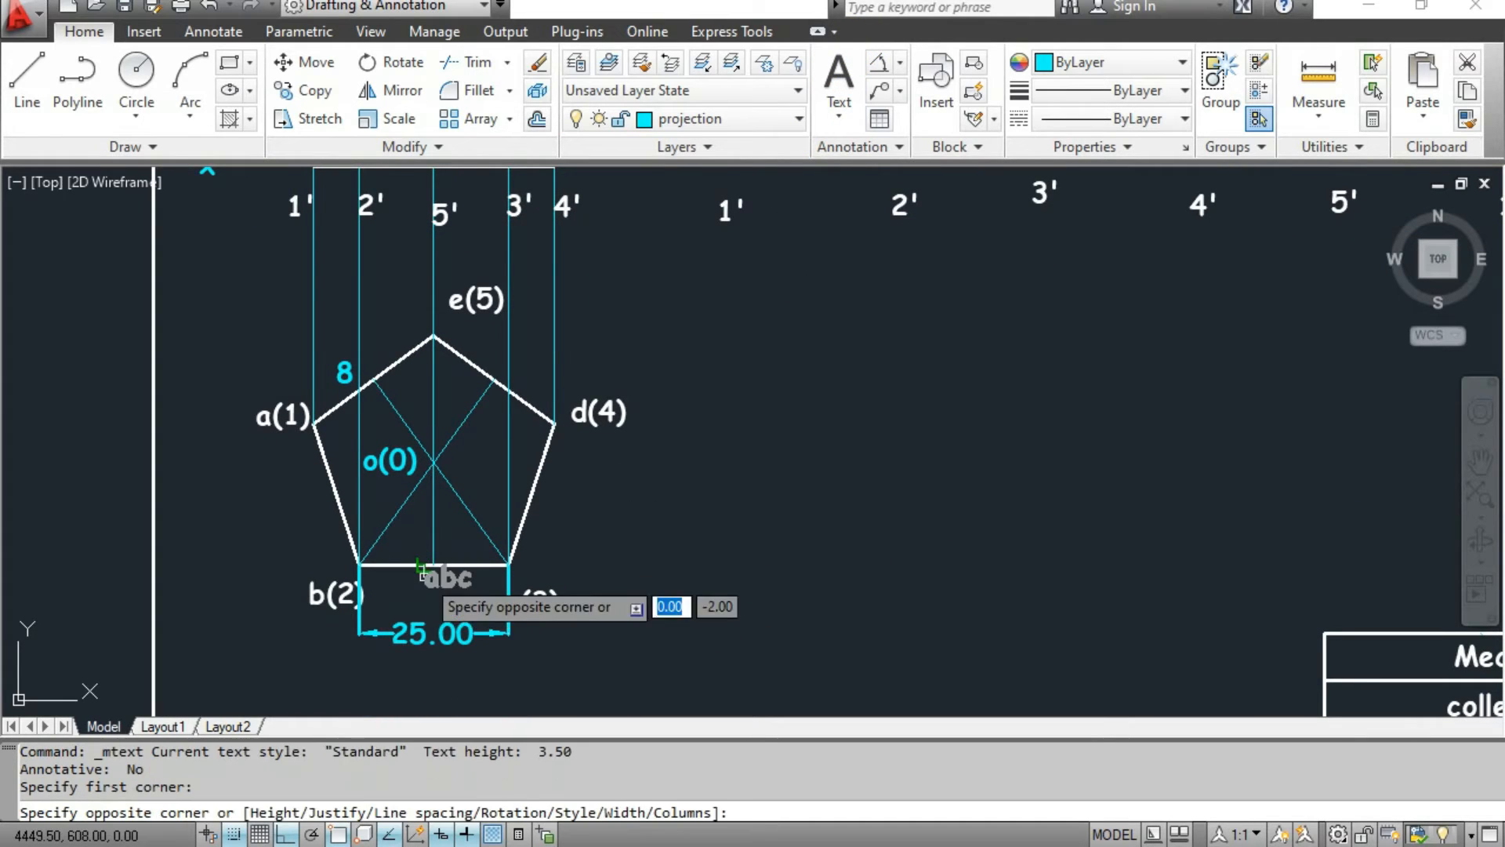
click(459, 613)
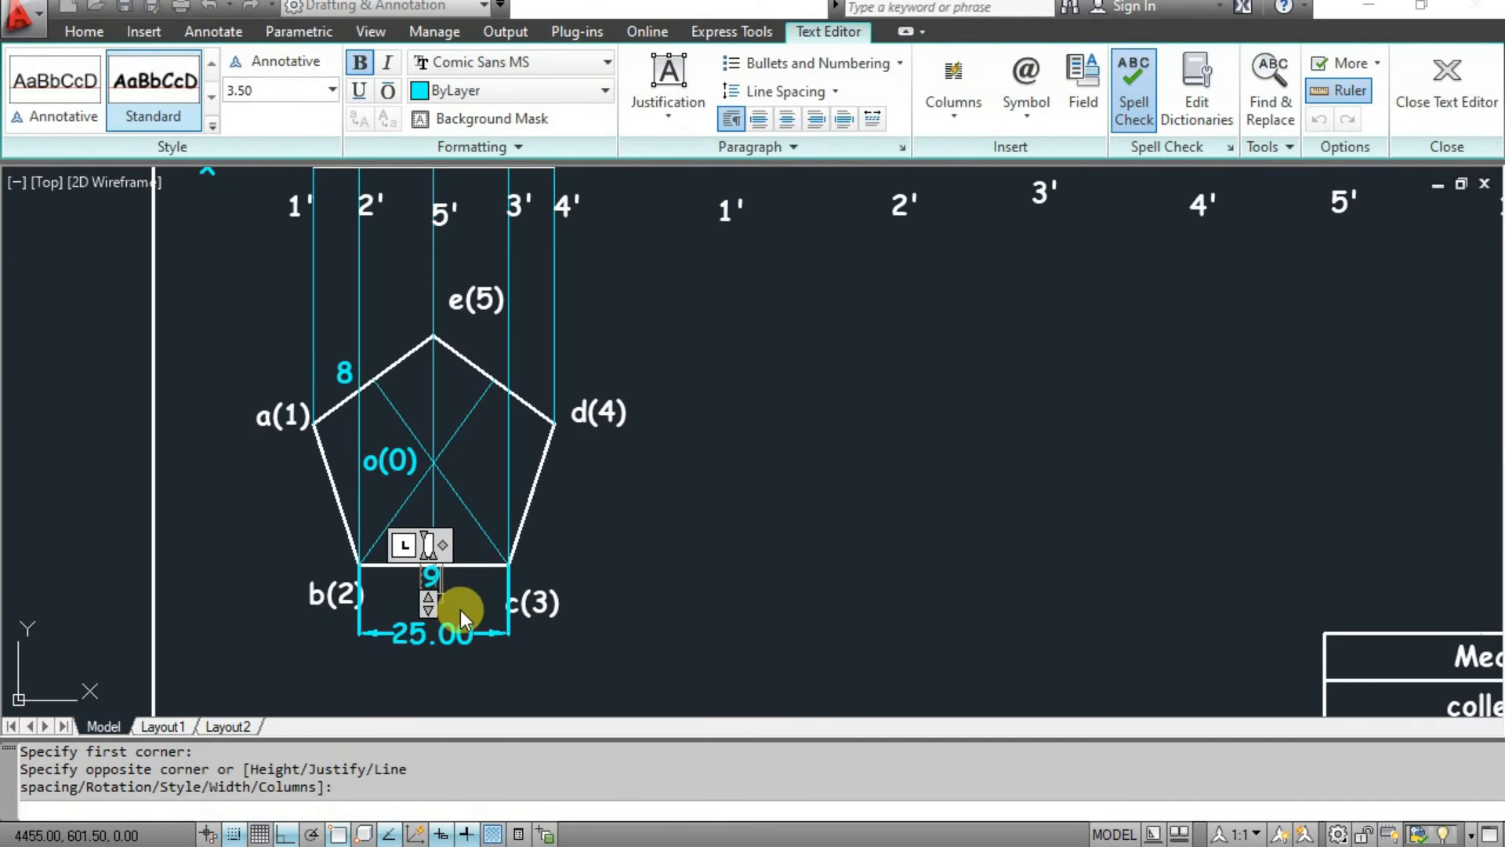
text(9)
click(532, 499)
Label the point where the inclined cutting line crosses the front view's centre line as 9'(10').
middle_drag(503, 466, 510, 577)
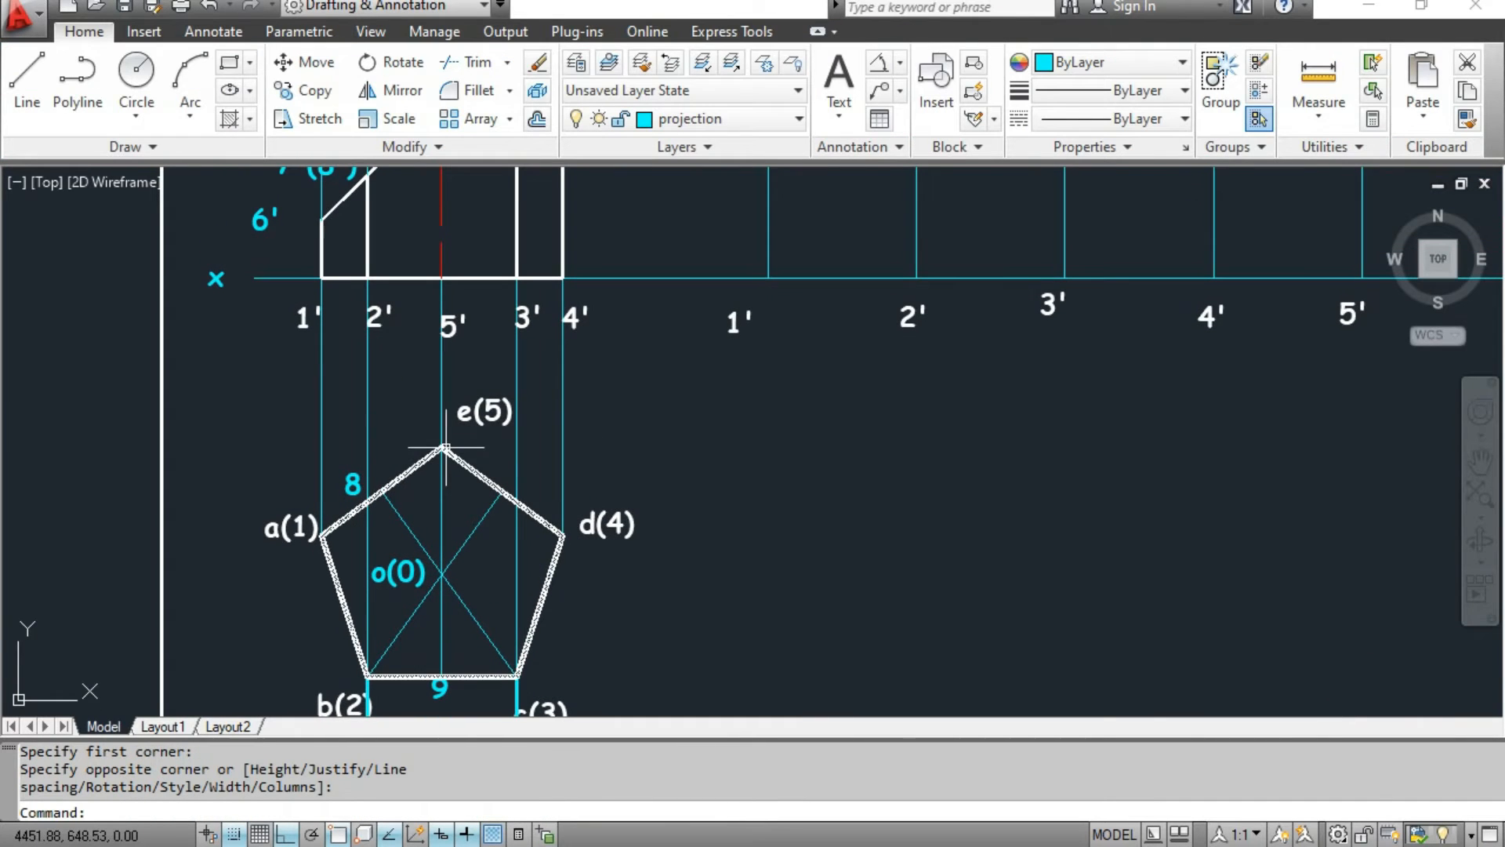
middle_drag(452, 382, 453, 388)
middle_drag(453, 452, 469, 809)
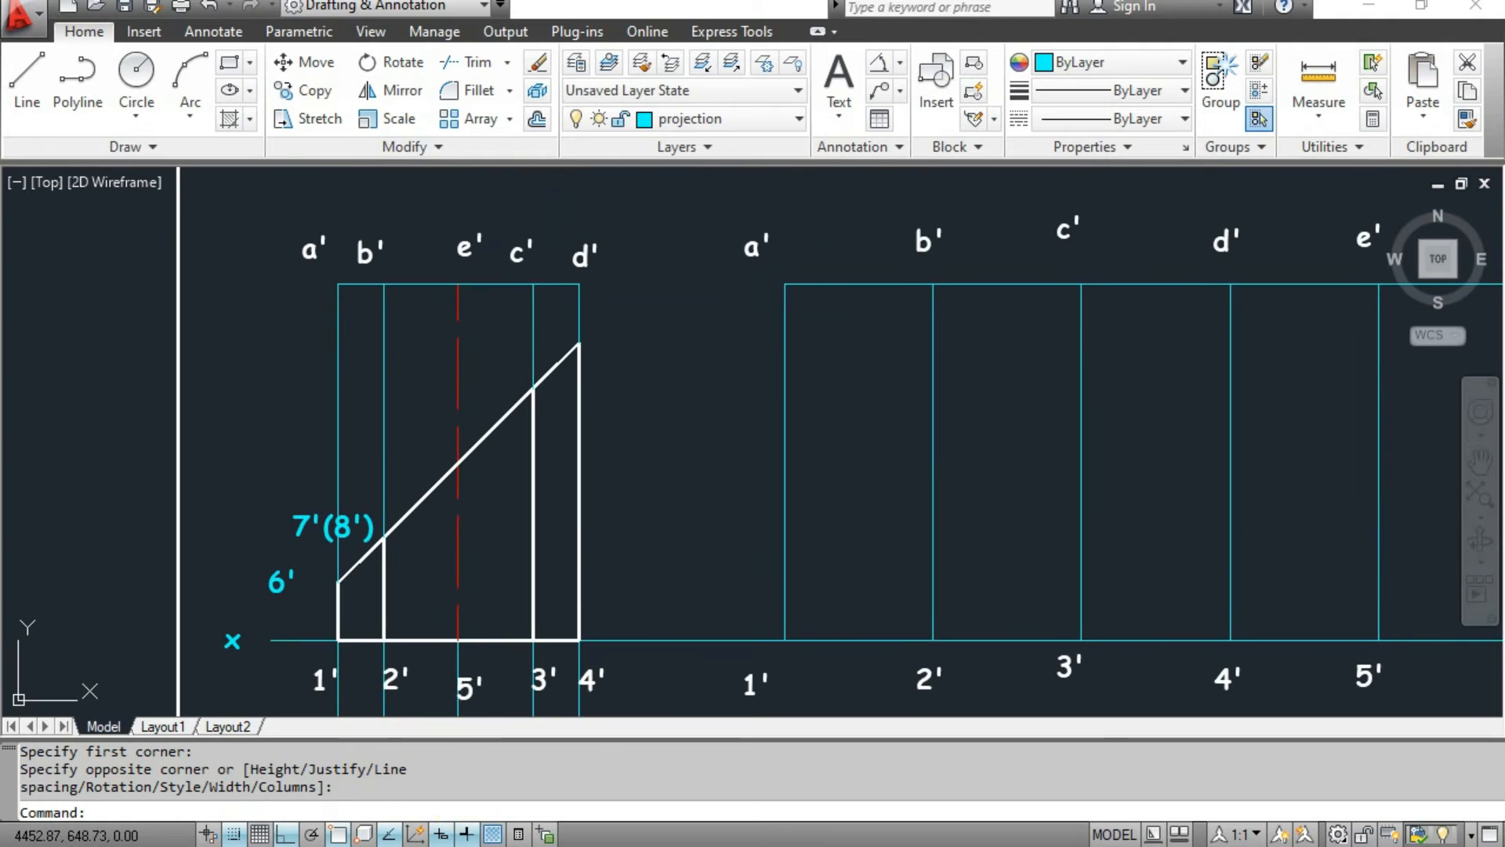
click(824, 78)
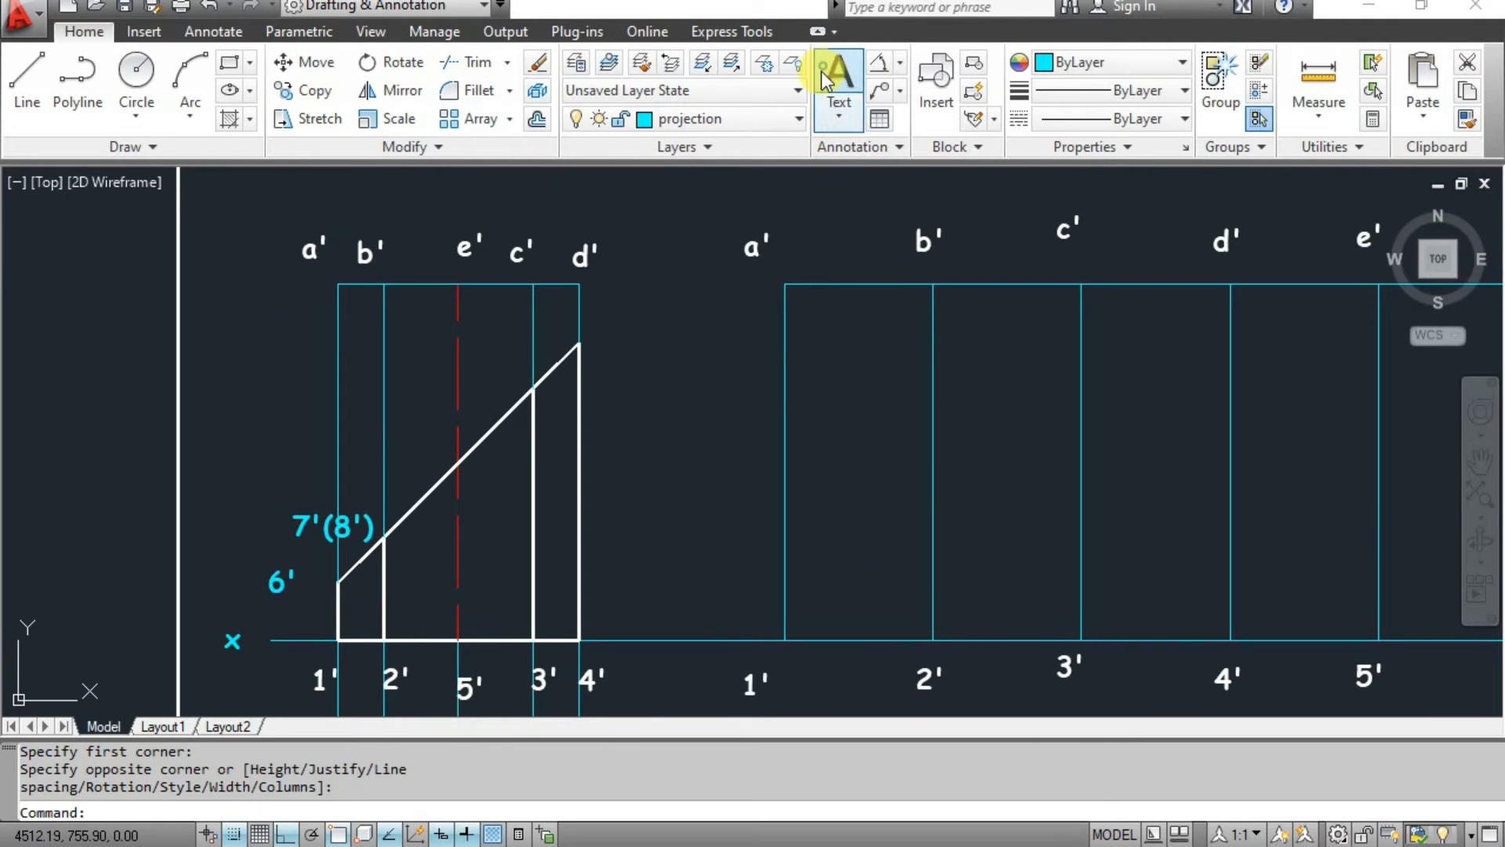
click(338, 433)
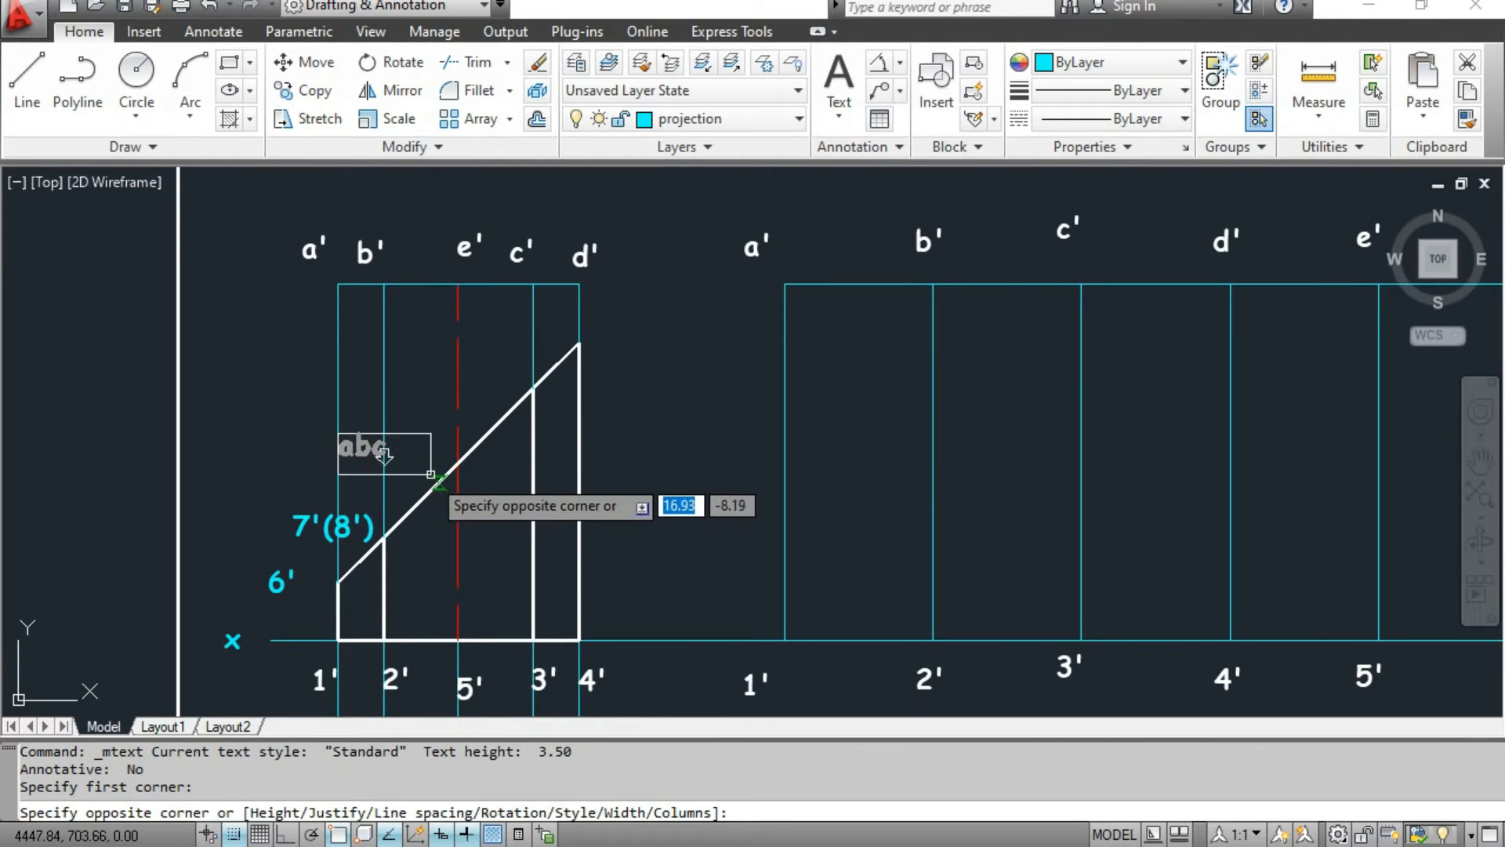
click(430, 473)
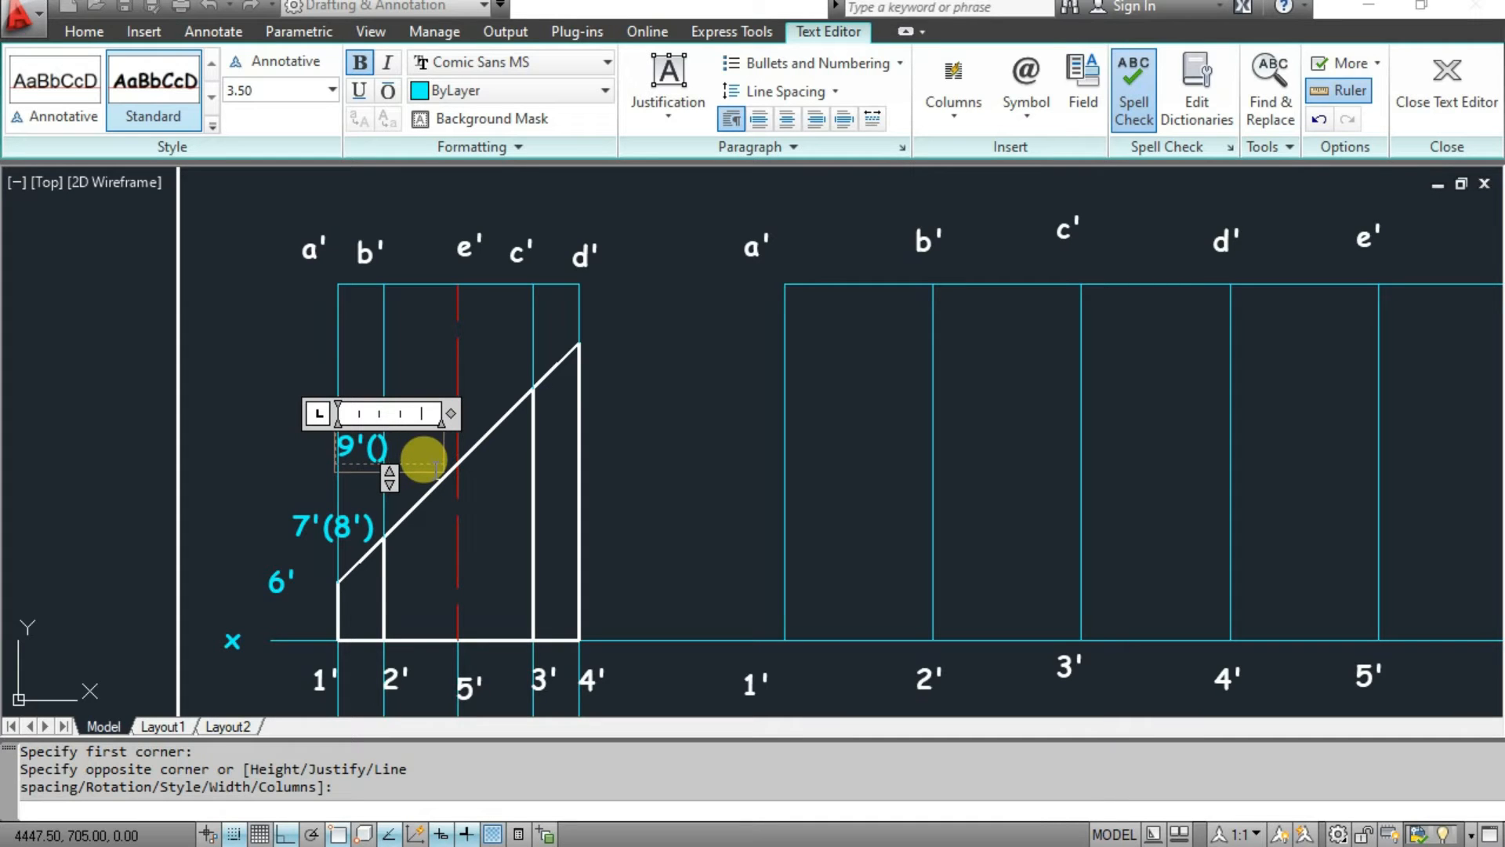
click(420, 370)
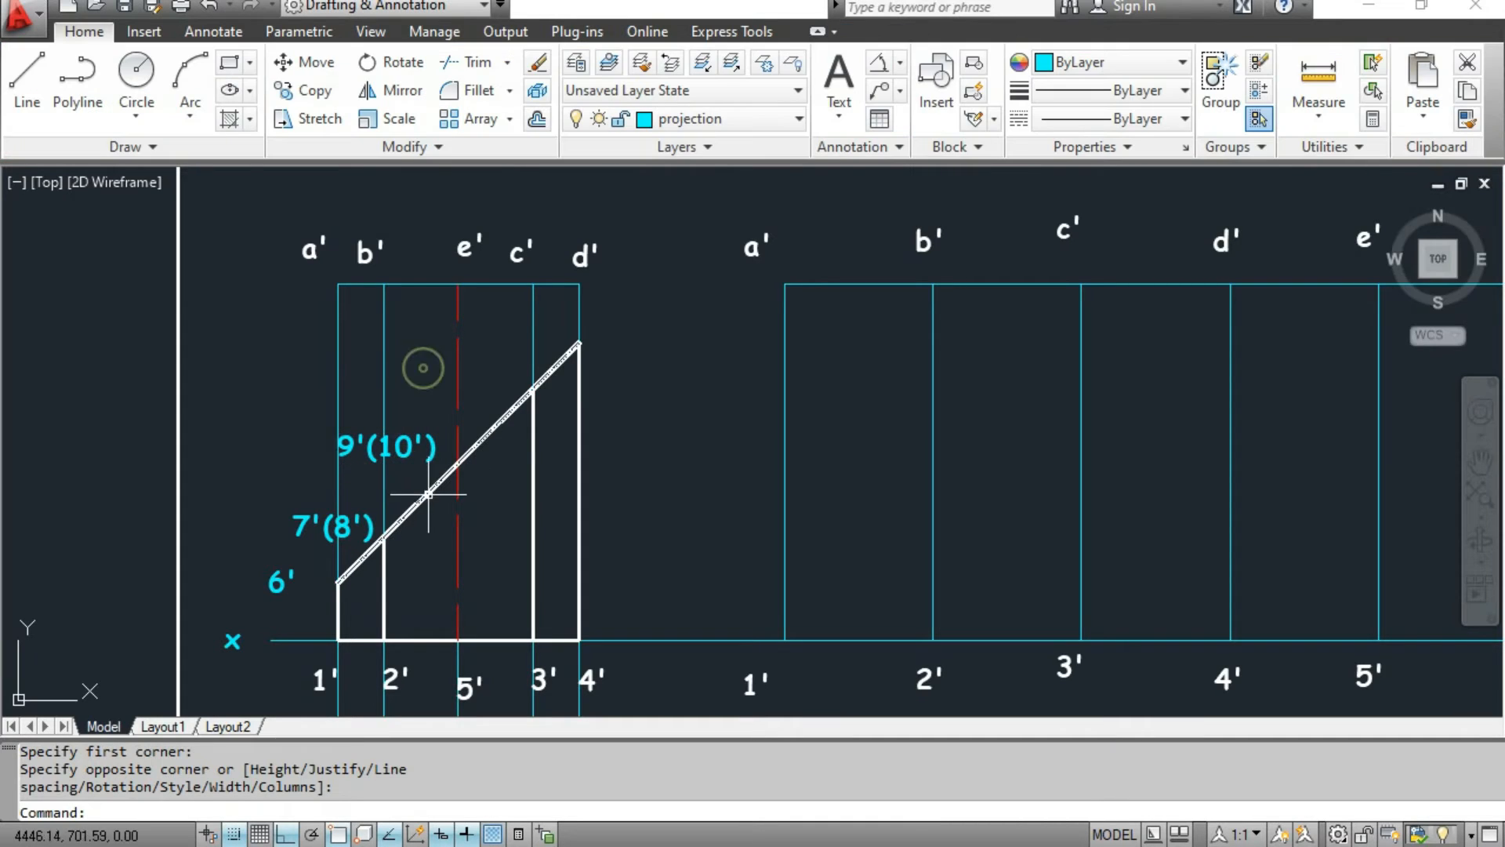
Label the point where the projector from edge c'3' crosses the pentagon's edge d–e in the top view as 12.
middle_drag(531, 386, 470, 238)
middle_drag(461, 476, 477, 336)
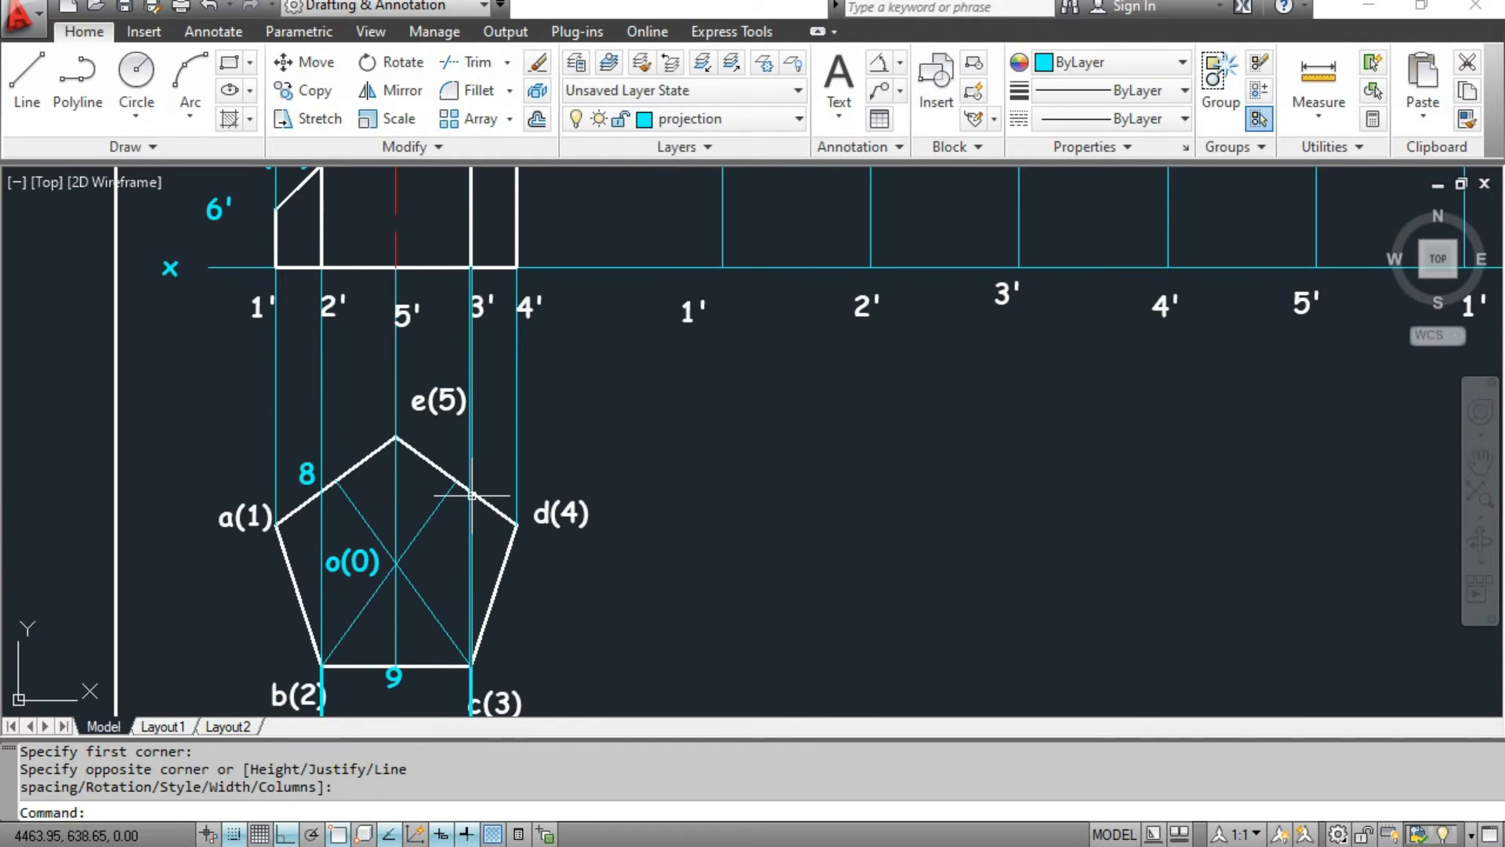
mouse_move(471, 629)
middle_down()
mouse_move(481, 710)
mouse_move(501, 523)
mouse_move(501, 664)
middle_up()
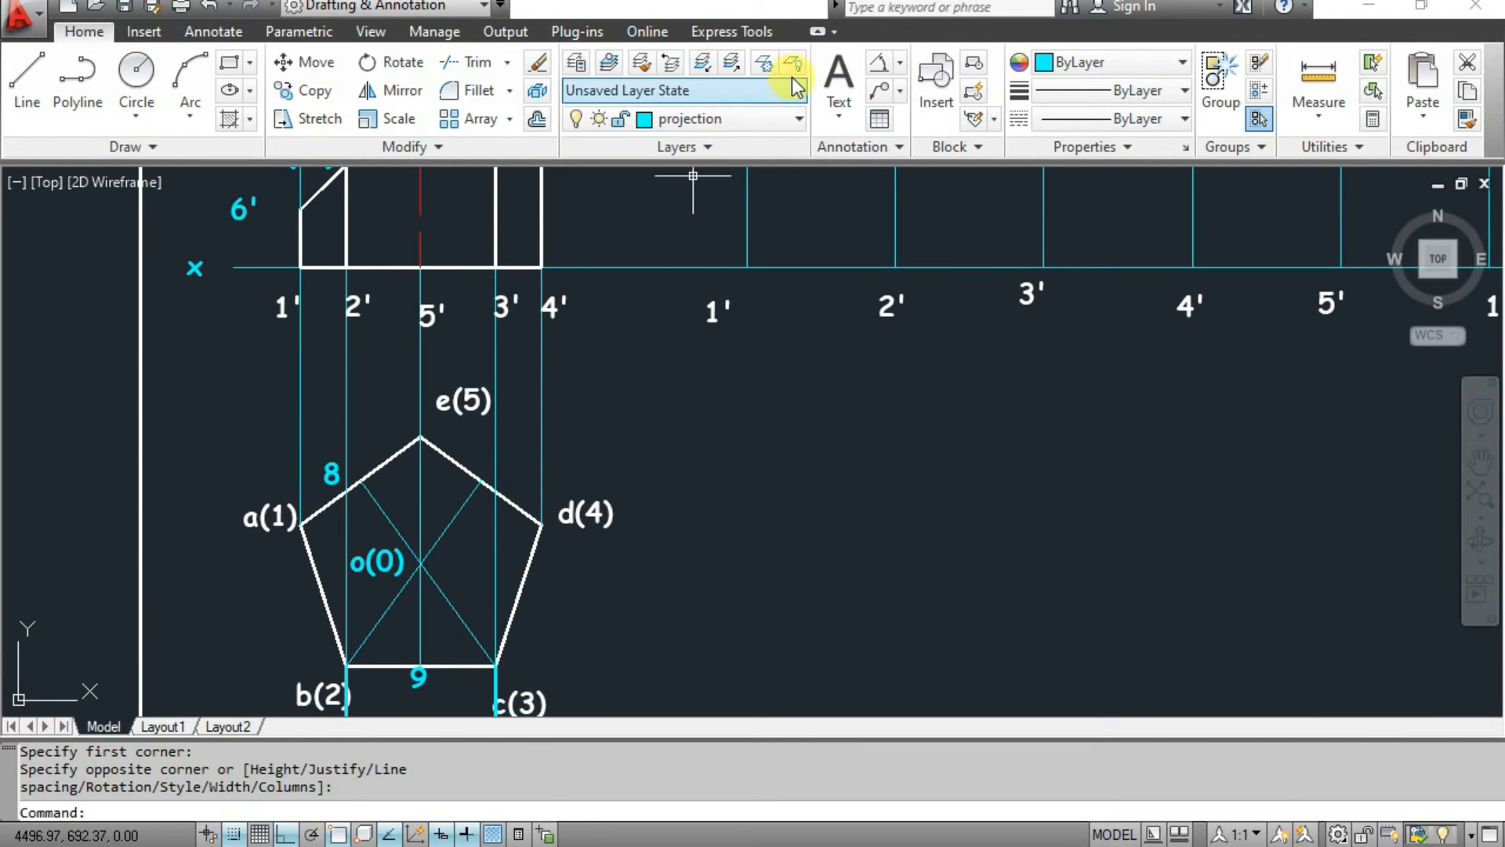
click(839, 78)
scroll(518, 509, up, 3)
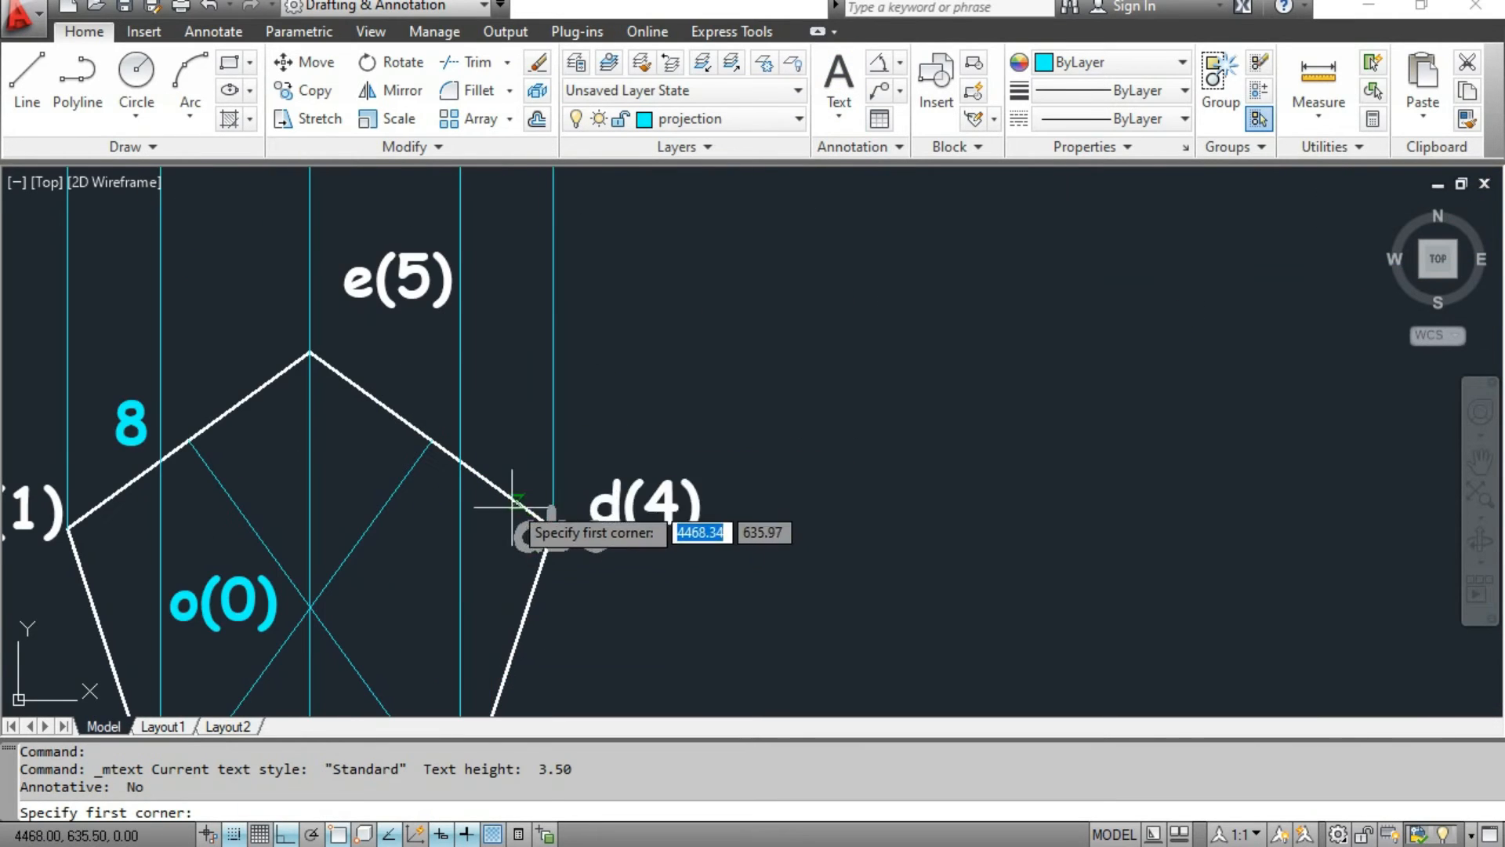
click(477, 405)
click(514, 446)
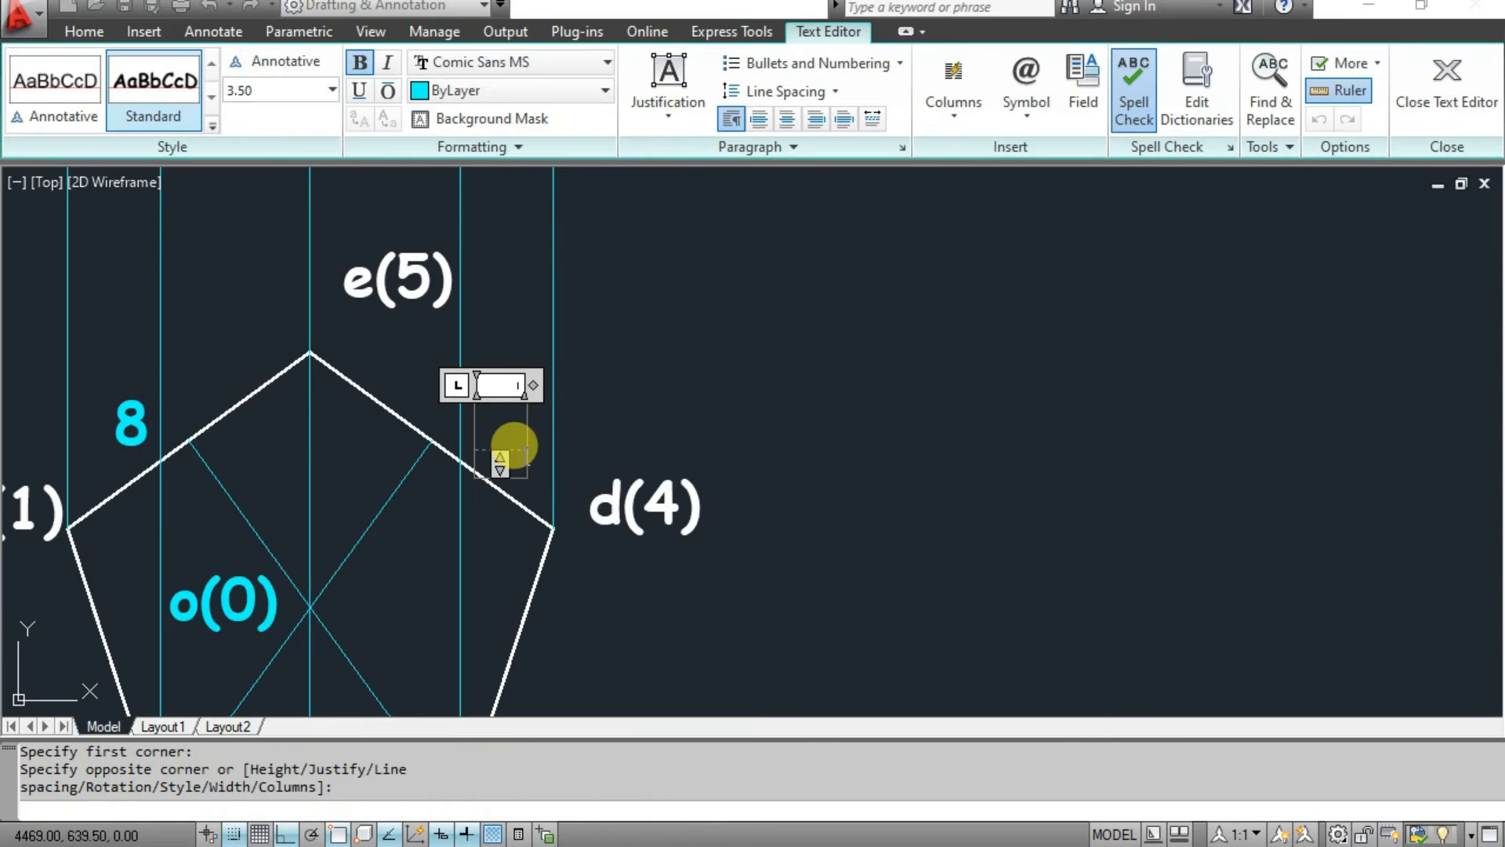
click(596, 437)
Label the cut point on the front view's edge c'3' as 11'(12'), positioned beside the inclined line.
middle_drag(557, 629, 553, 367)
middle_drag(521, 467, 577, 839)
middle_drag(531, 392, 574, 692)
scroll(558, 608, down, 2)
middle_drag(568, 403, 587, 635)
click(839, 79)
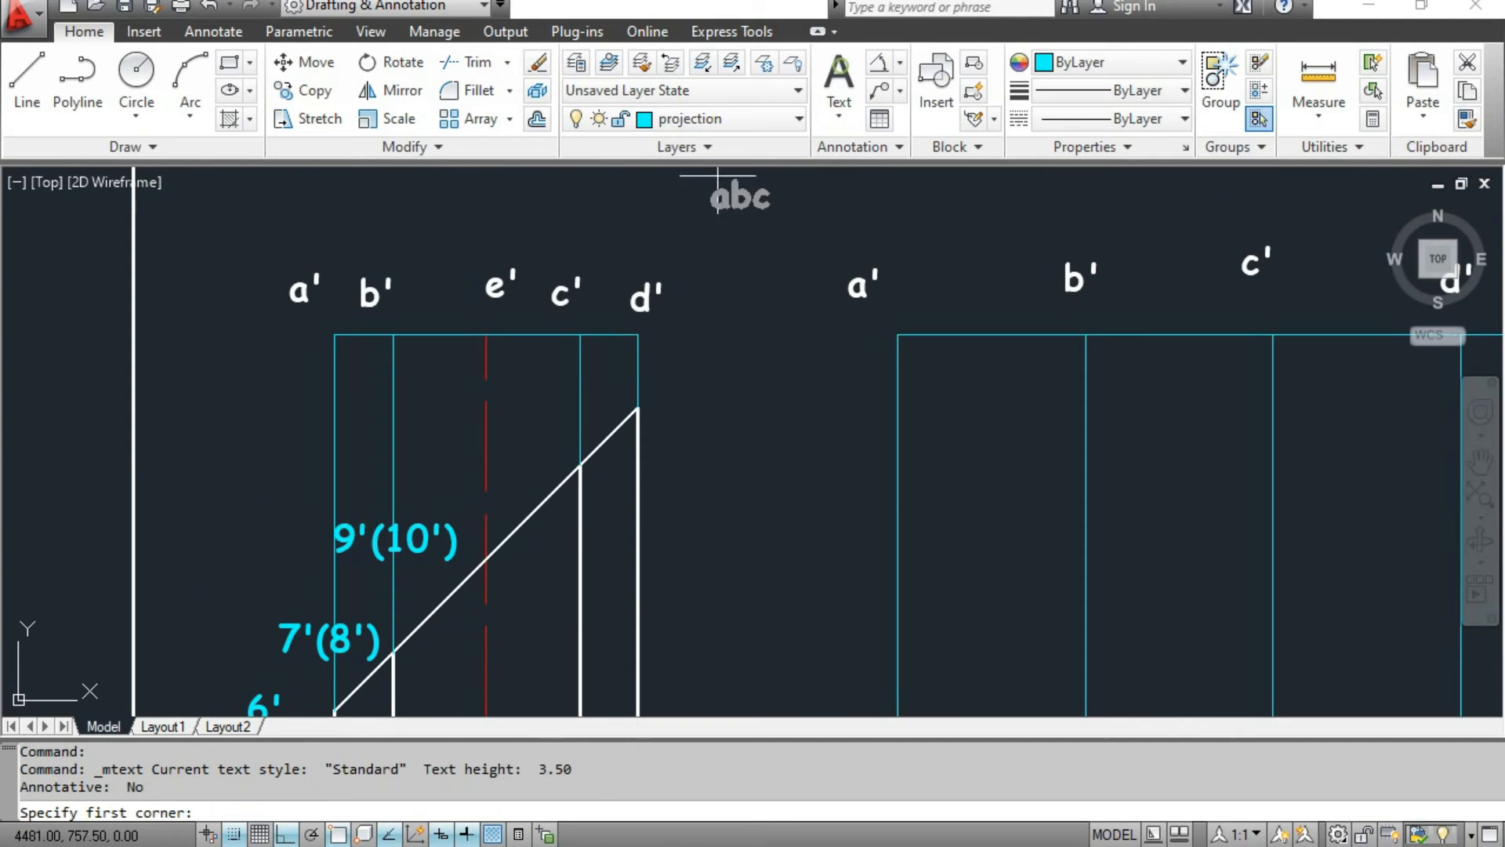
click(444, 440)
click(548, 492)
text(11'(12))
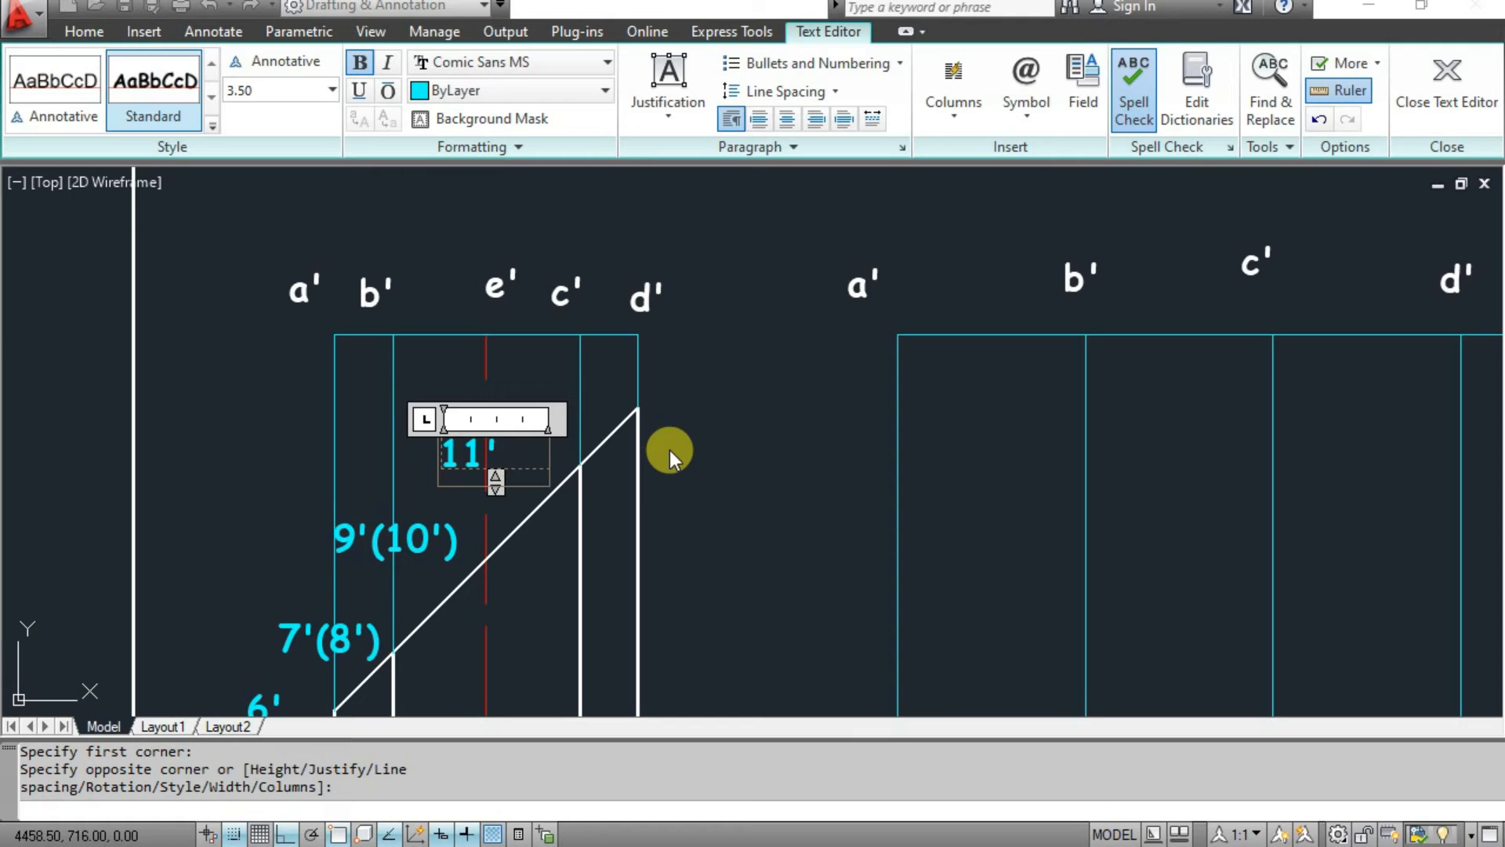
key(Left)
text(12')
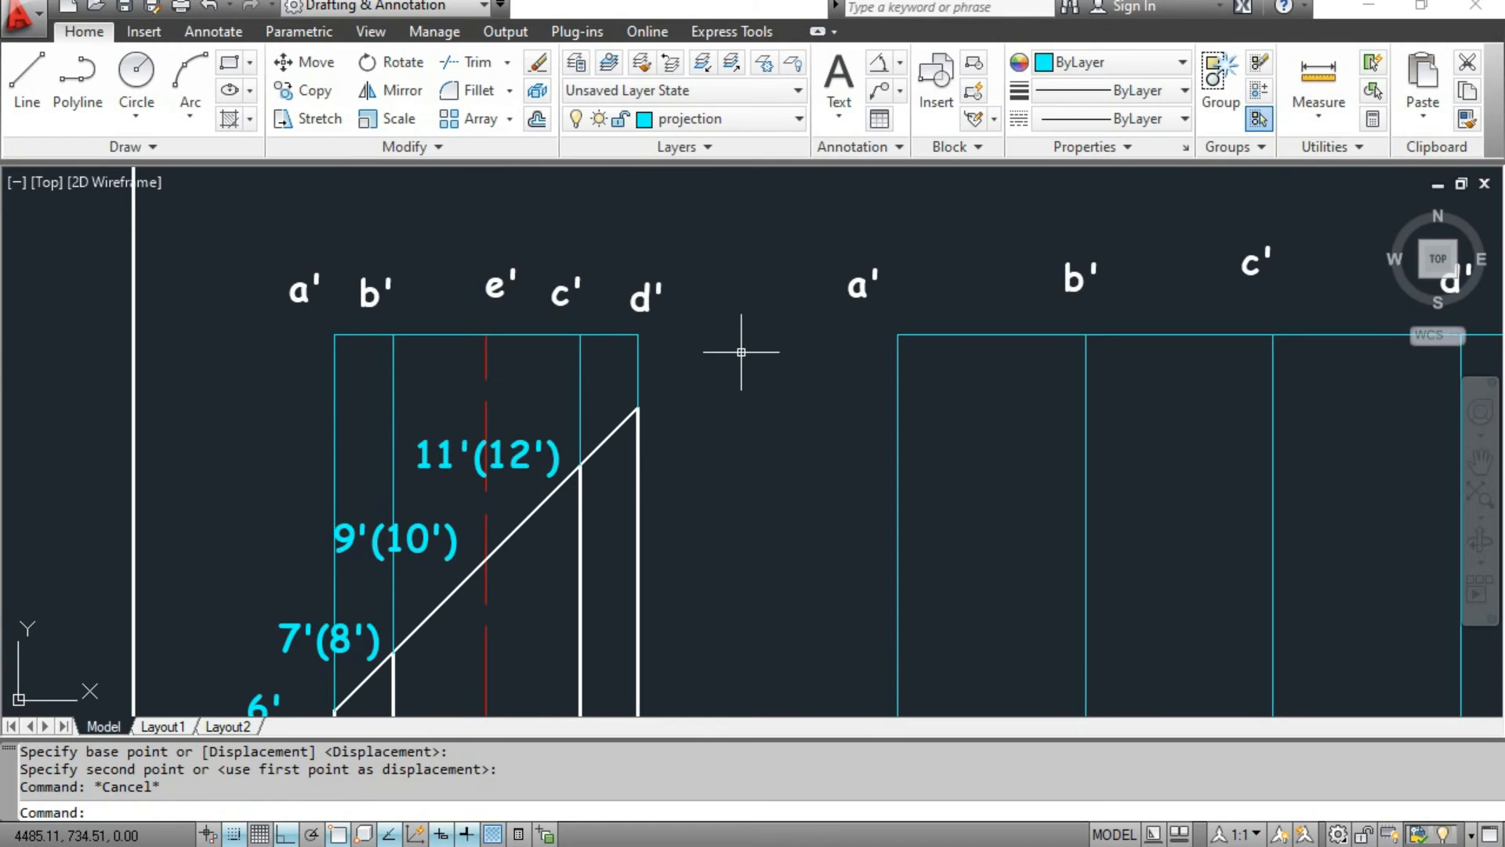
key(Escape)
Label the upper end of the inclined cutting line on the front view's edge d'4' as 13'.
mouse_move(690, 422)
middle_down()
mouse_move(493, 208)
mouse_move(470, 322)
mouse_move(460, 285)
middle_up()
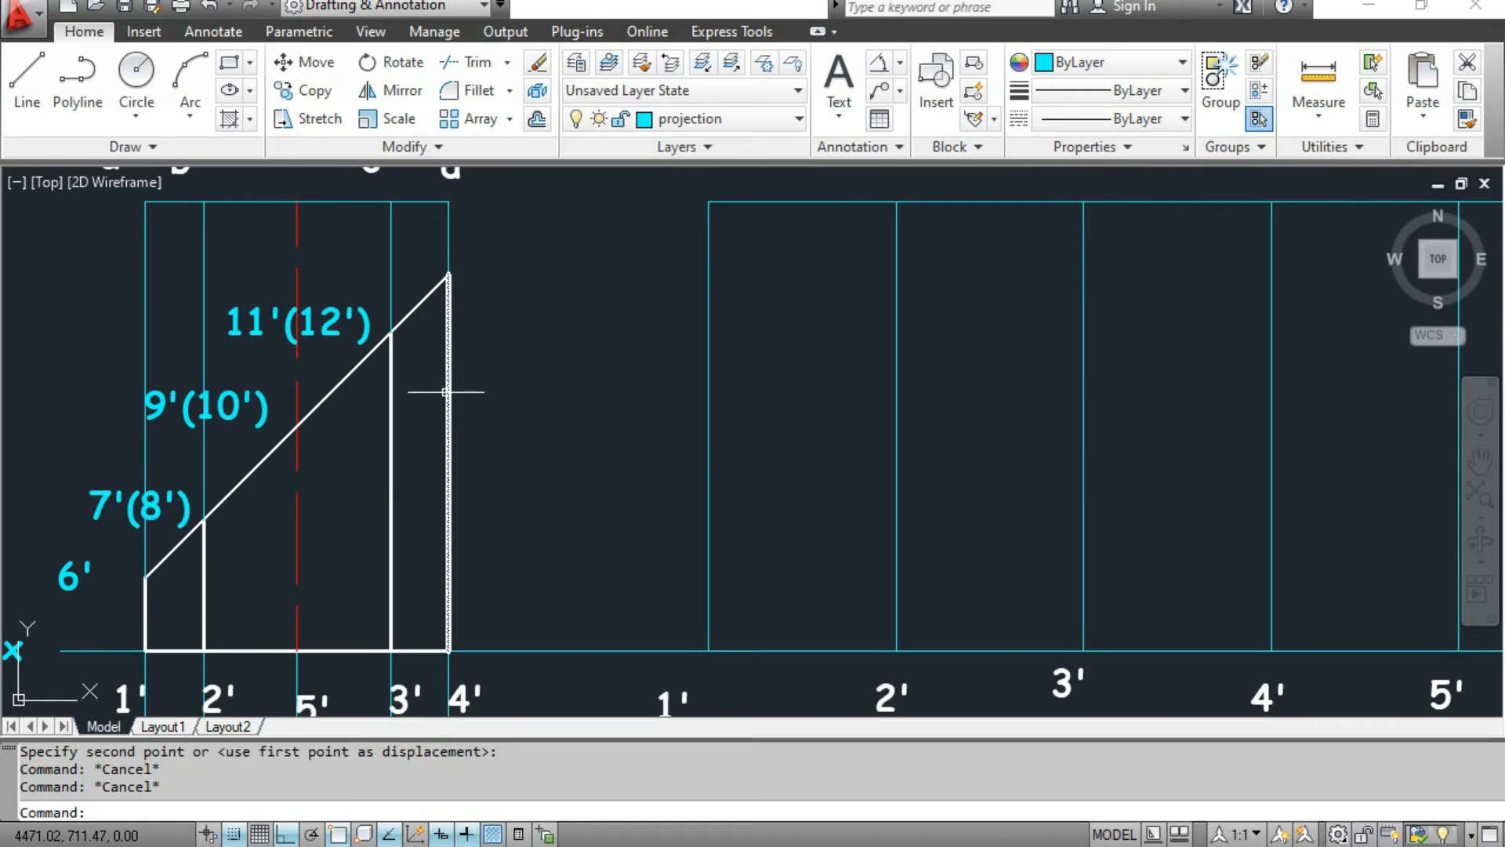
middle_drag(447, 561, 421, 179)
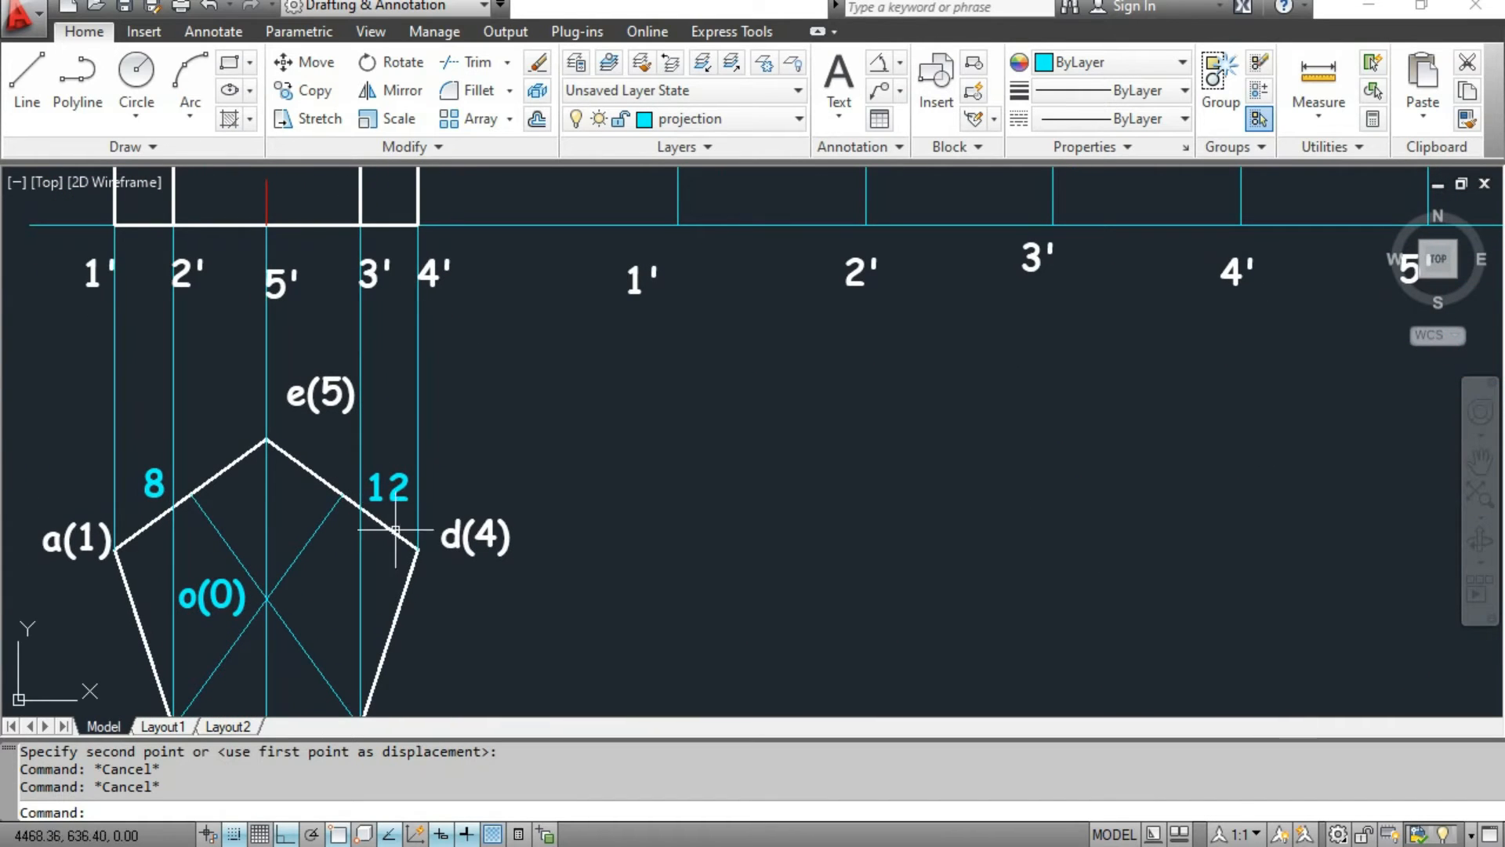
mouse_move(459, 388)
middle_down()
mouse_move(446, 511)
mouse_move(476, 446)
mouse_move(470, 706)
middle_up()
middle_drag(487, 572, 463, 286)
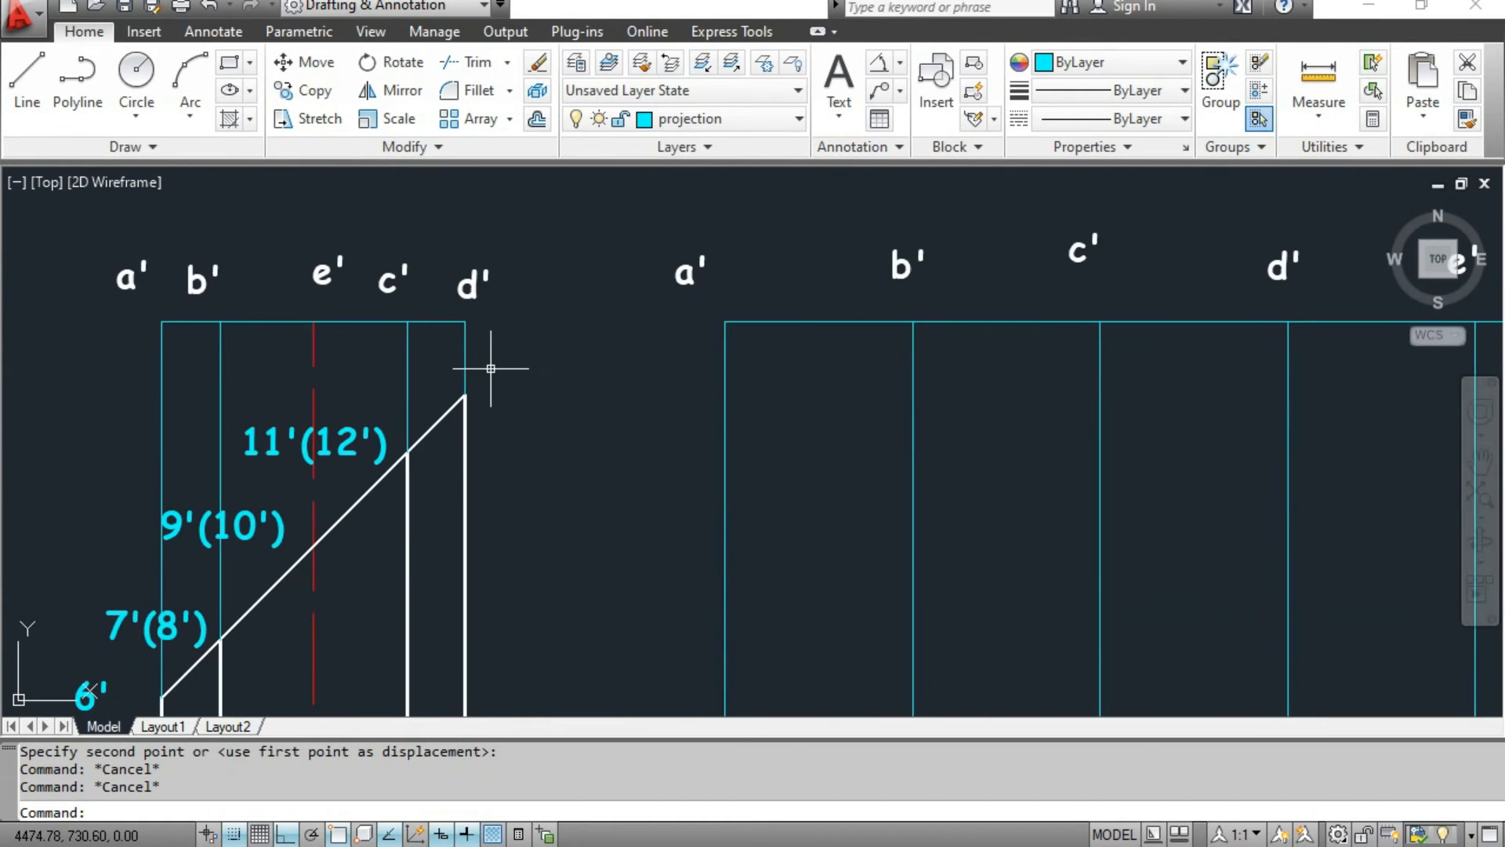
click(850, 63)
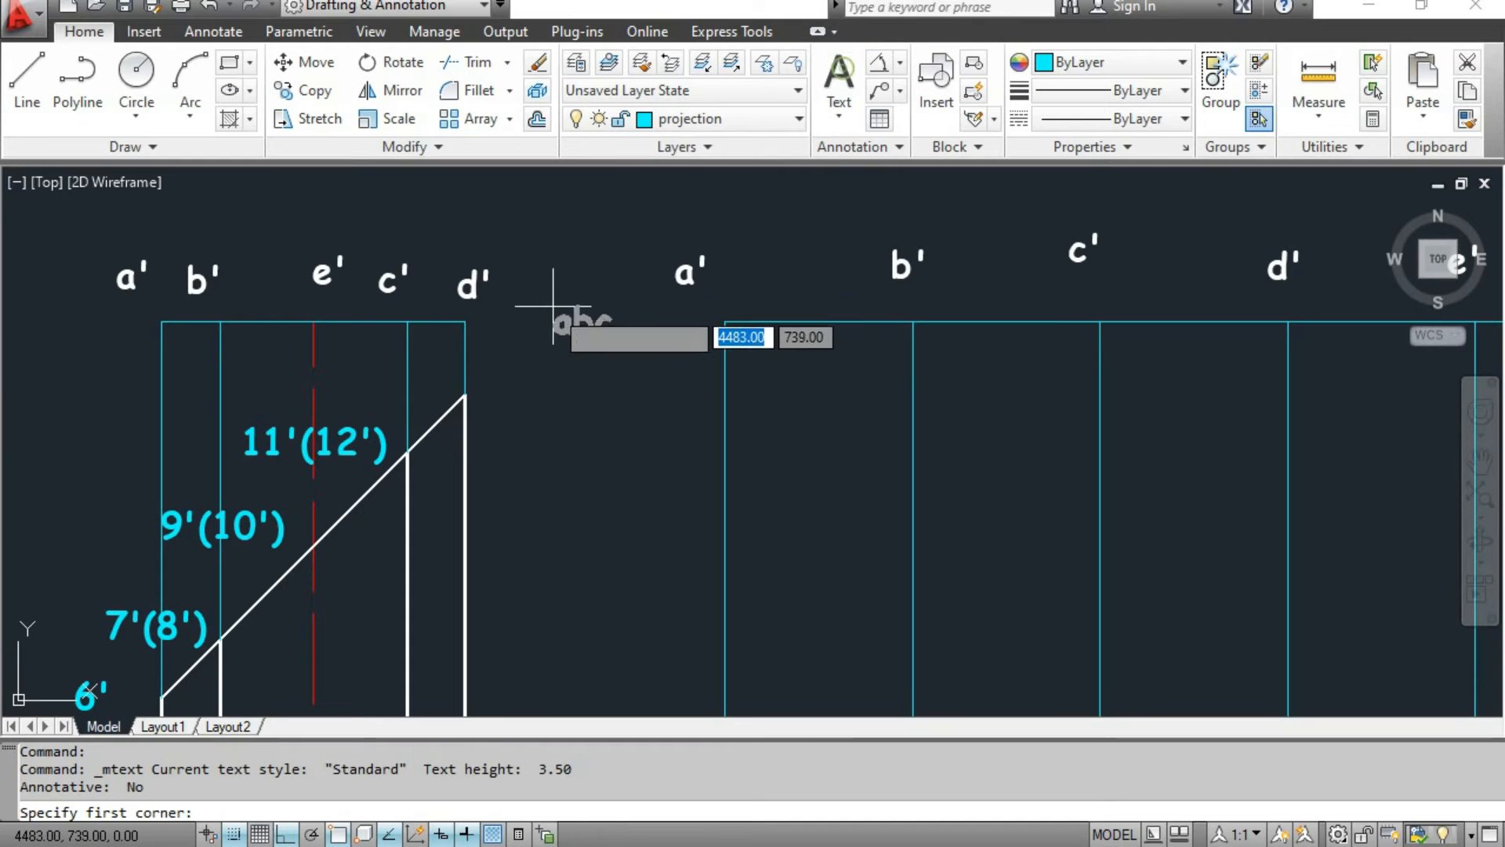
click(486, 368)
click(519, 392)
text(13')
click(538, 423)
Draw a horizontal projection line from cut point 6' to the last edge a'1' of the development.
mouse_move(486, 533)
middle_down()
mouse_move(468, 249)
mouse_move(469, 284)
middle_up()
middle_drag(461, 509, 462, 243)
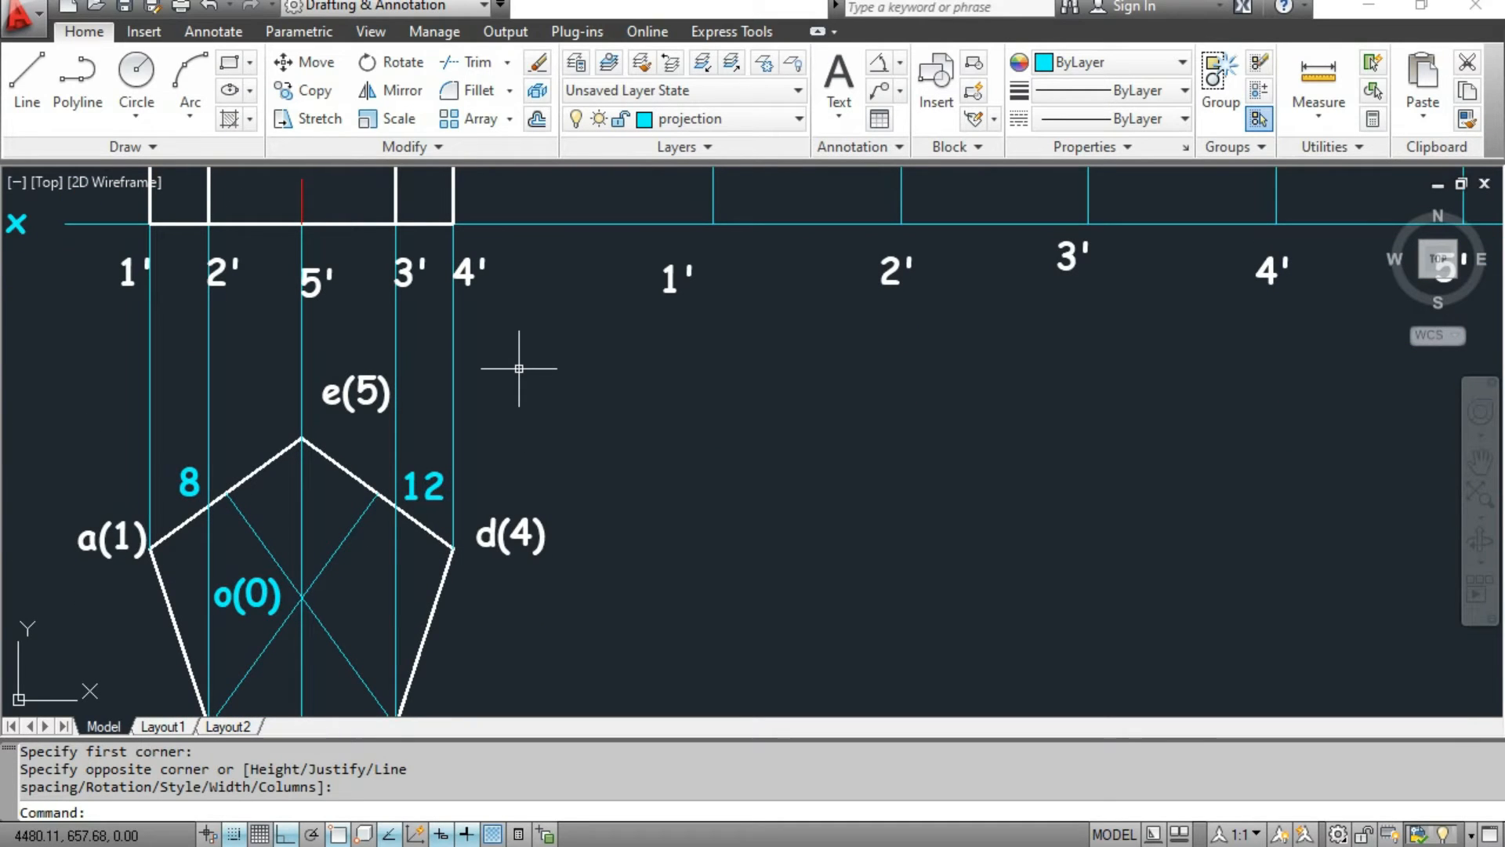
middle_drag(518, 369, 519, 366)
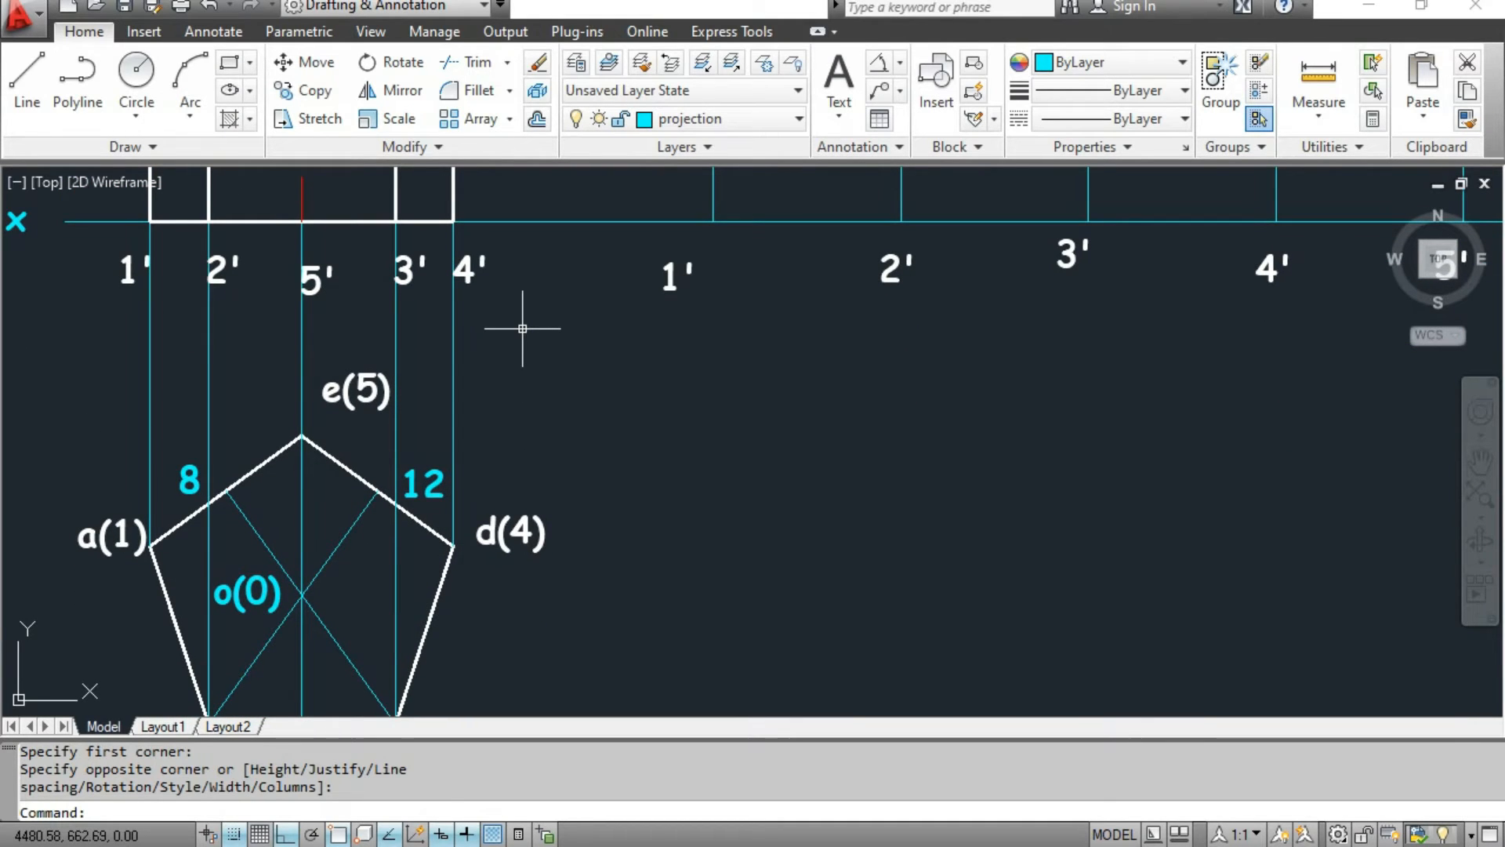
scroll(563, 394, down, 5)
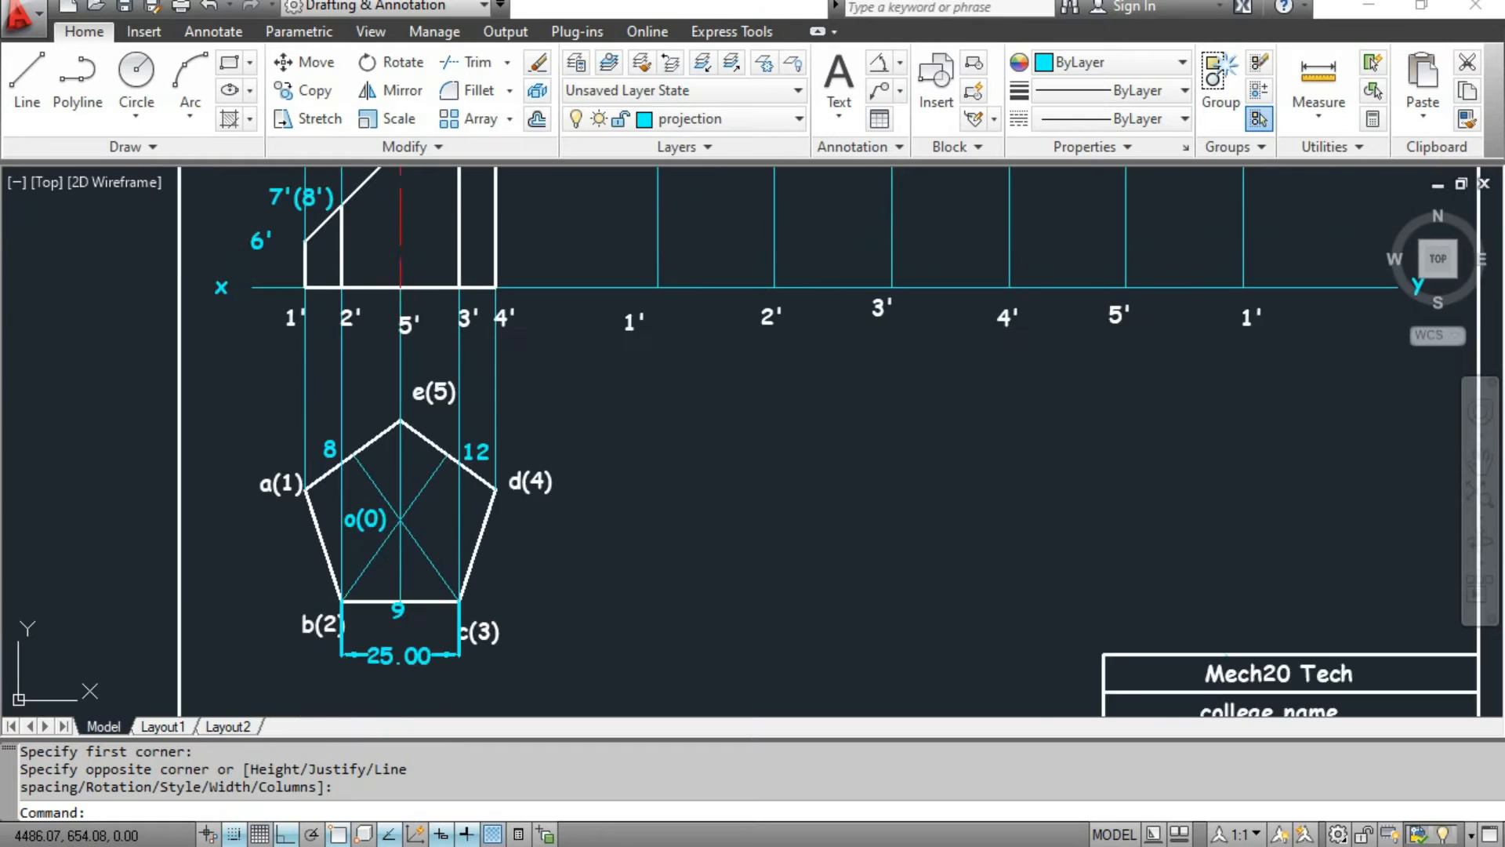
middle_drag(563, 394, 567, 562)
key(Escape)
key(Escape)
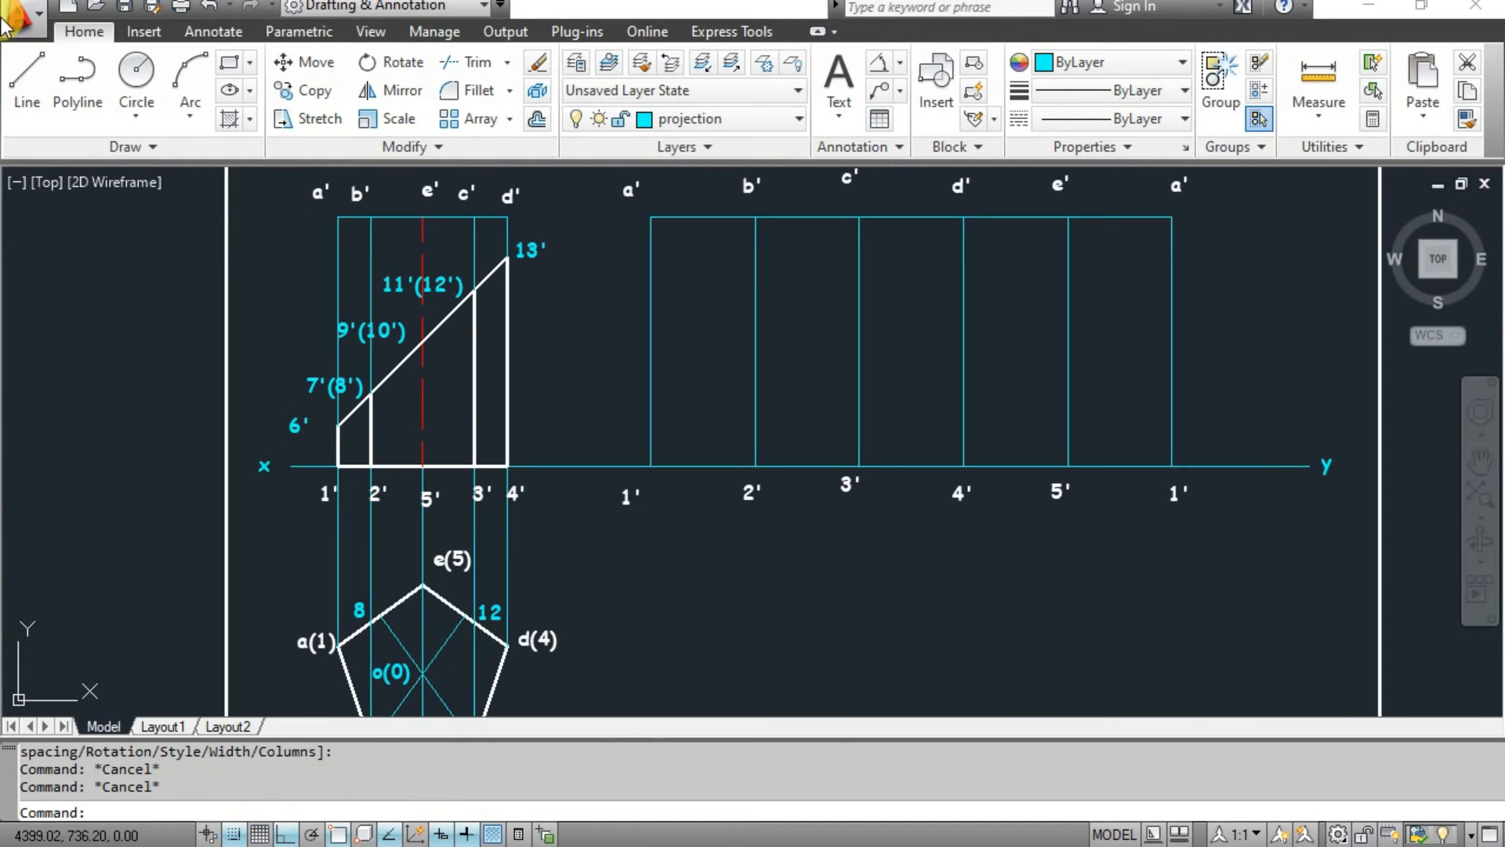
click(26, 78)
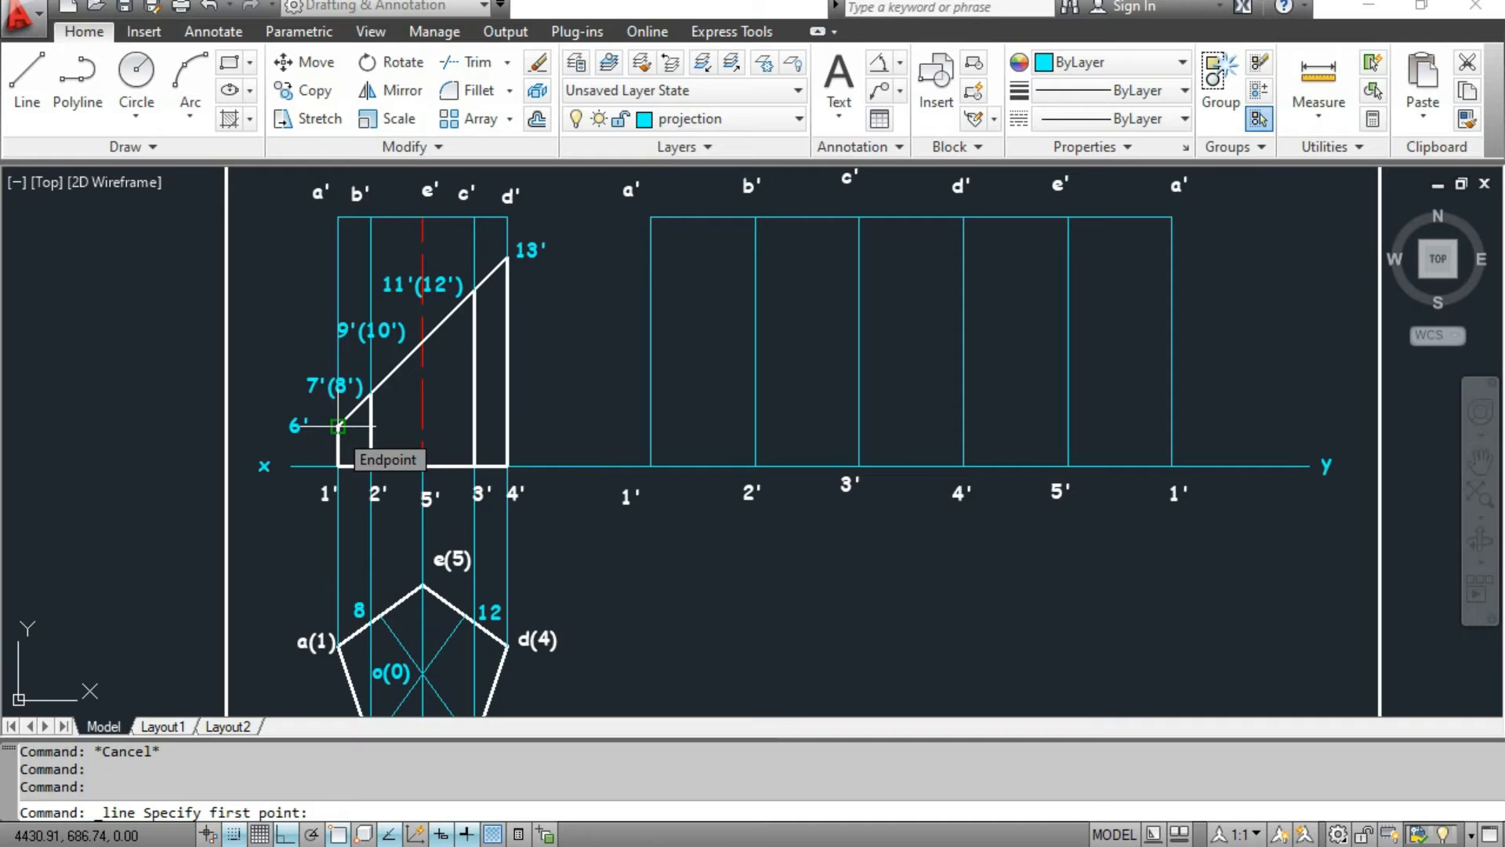
click(338, 427)
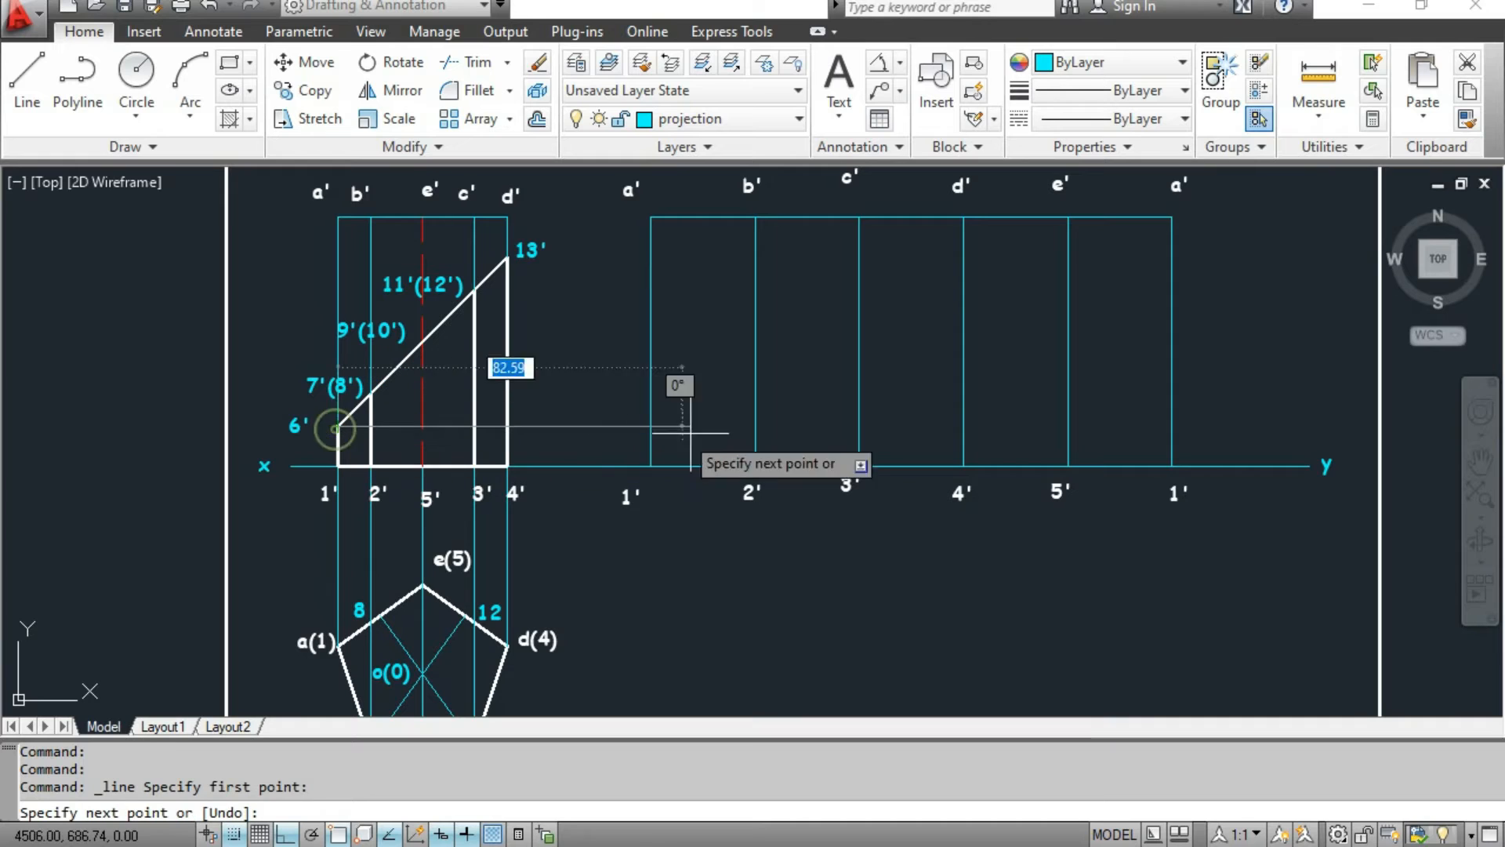
click(1168, 424)
key(Escape)
Draw horizontal projection lines from cut points 7'(8') and 9'(10') to the last edge a'1' of the development.
key(Return)
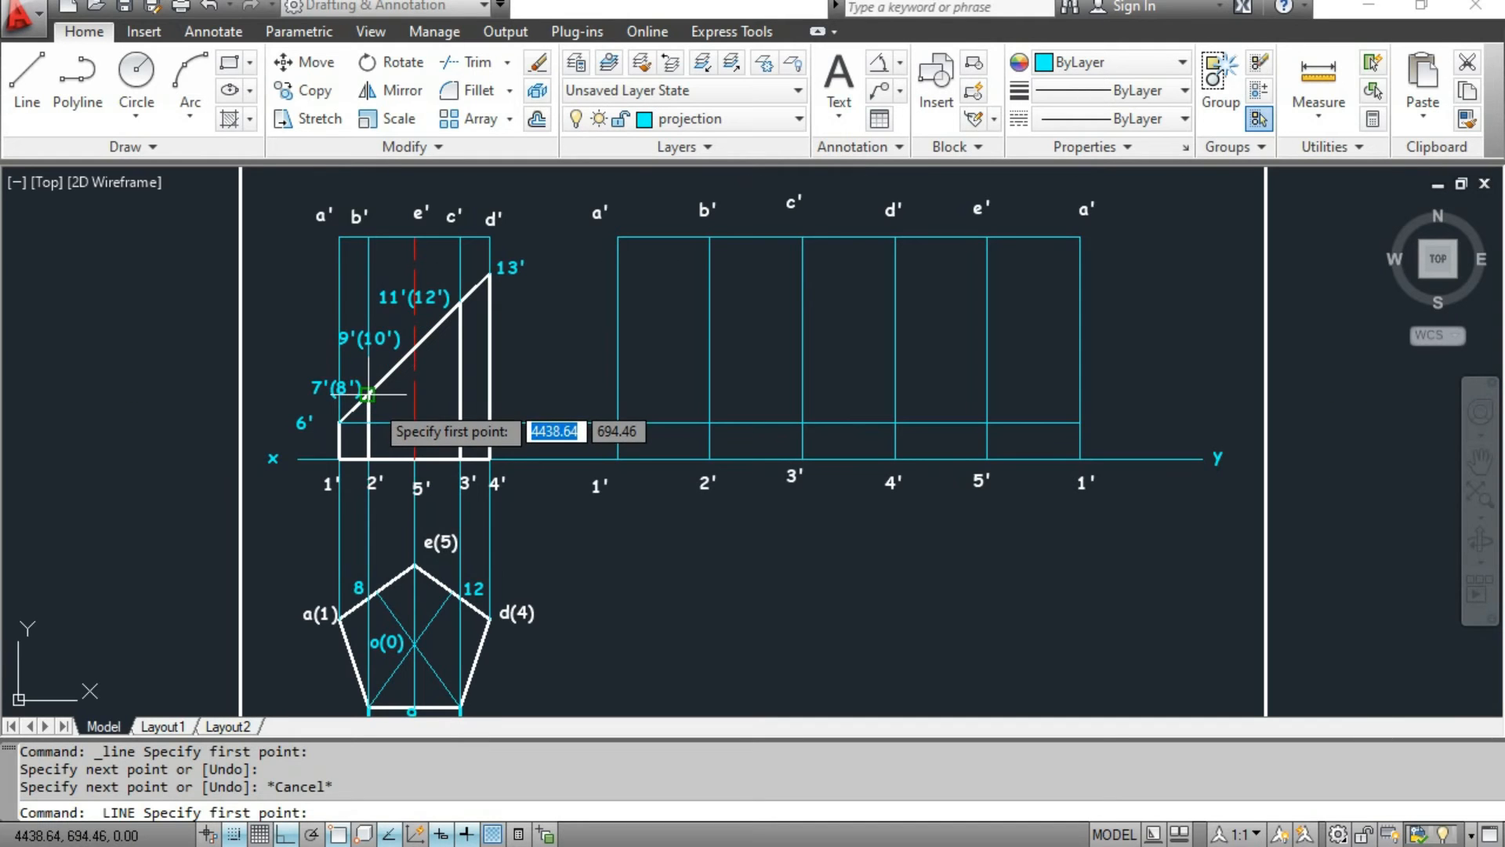
click(369, 394)
click(1081, 394)
key(Escape)
key(Return)
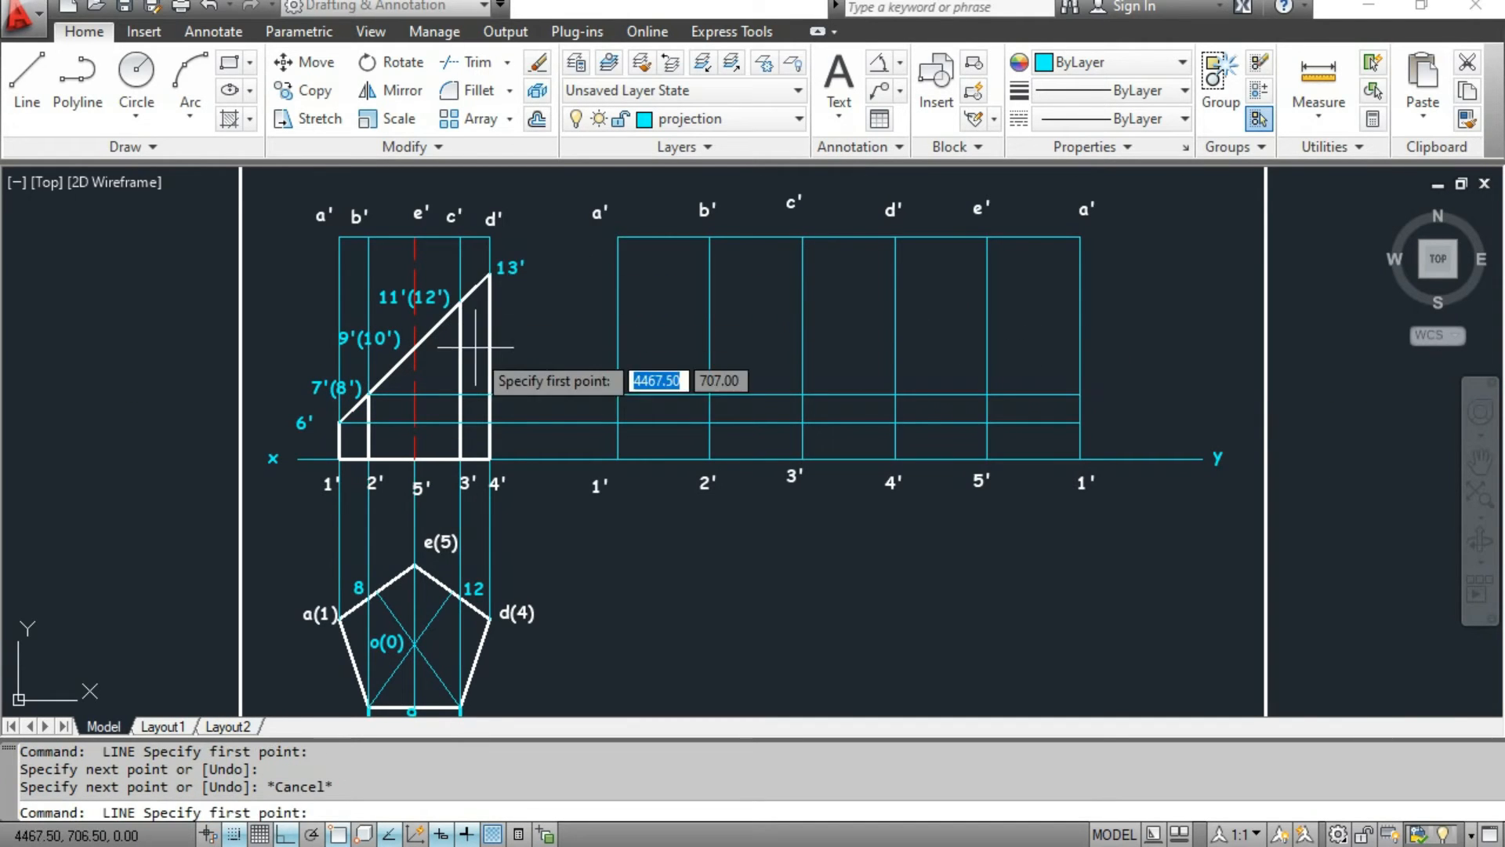
click(414, 347)
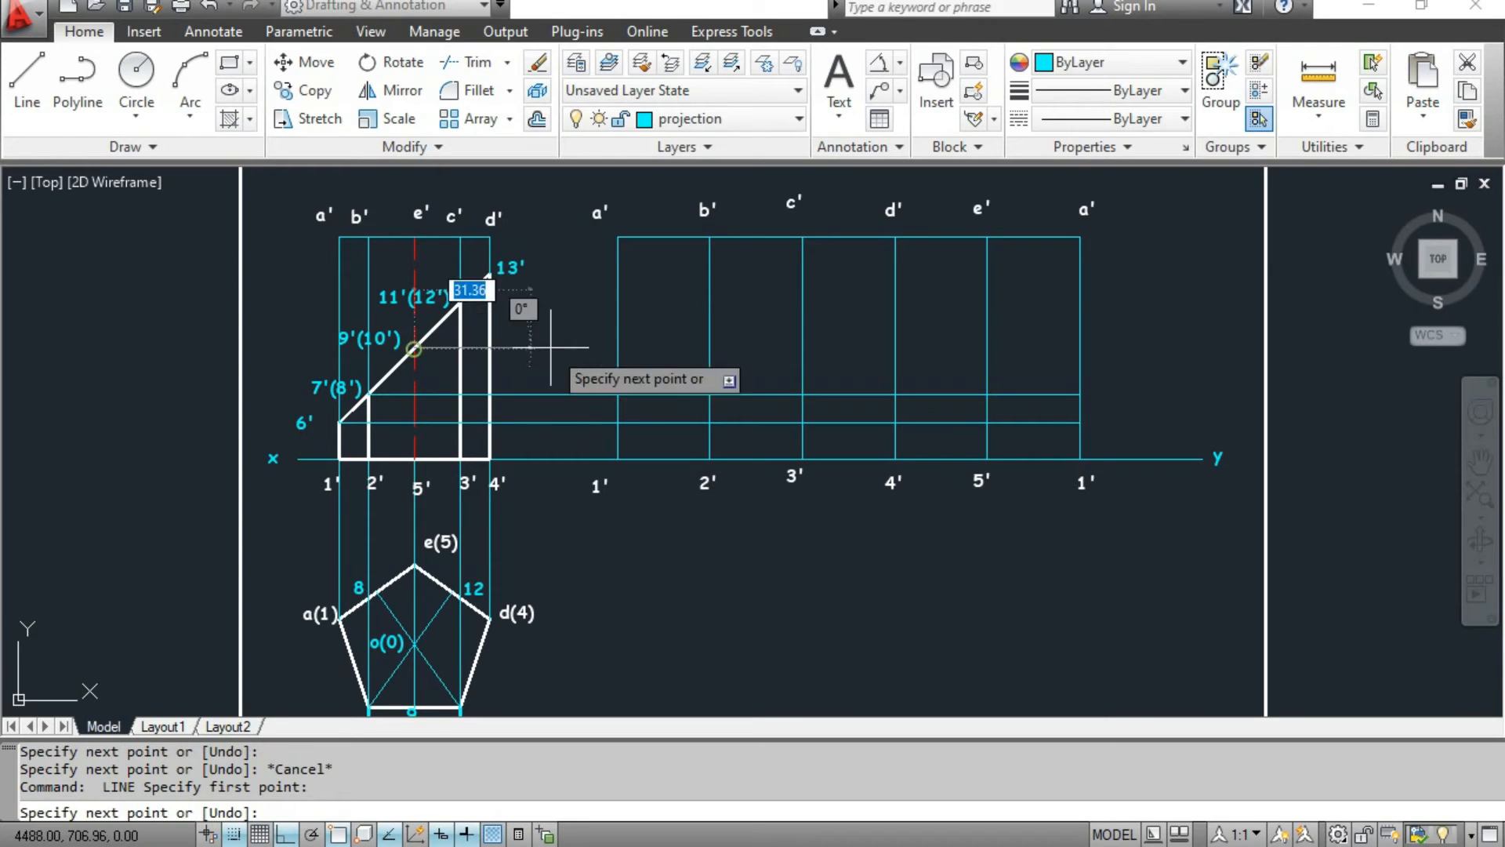
click(1081, 348)
key(Escape)
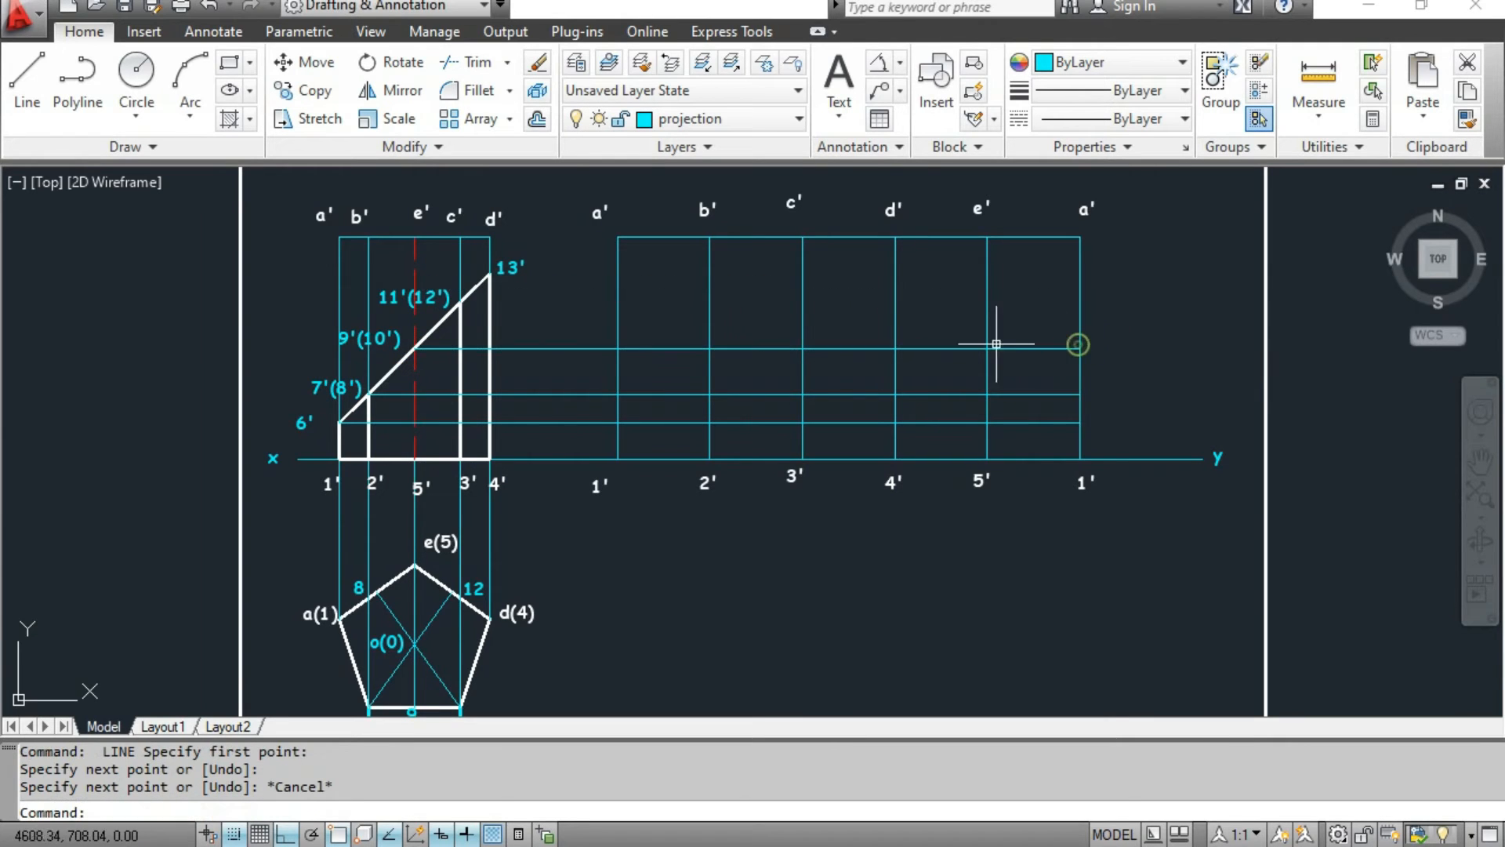
Draw horizontal projection lines from cut points 11'(12') and 13' to the last edge a'1' of the development.
key(Return)
click(461, 301)
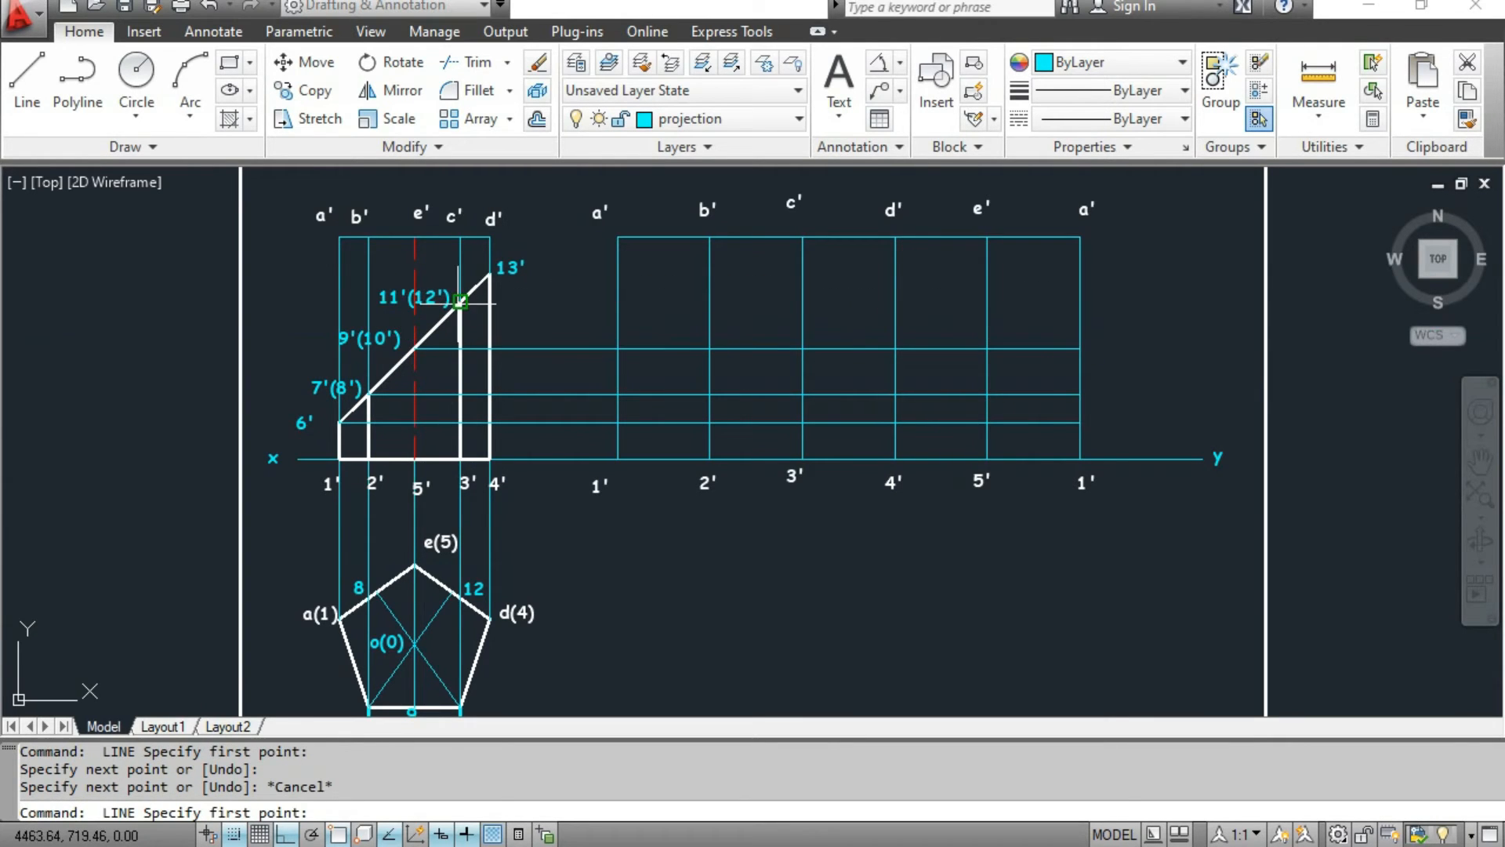
click(1080, 302)
key(Escape)
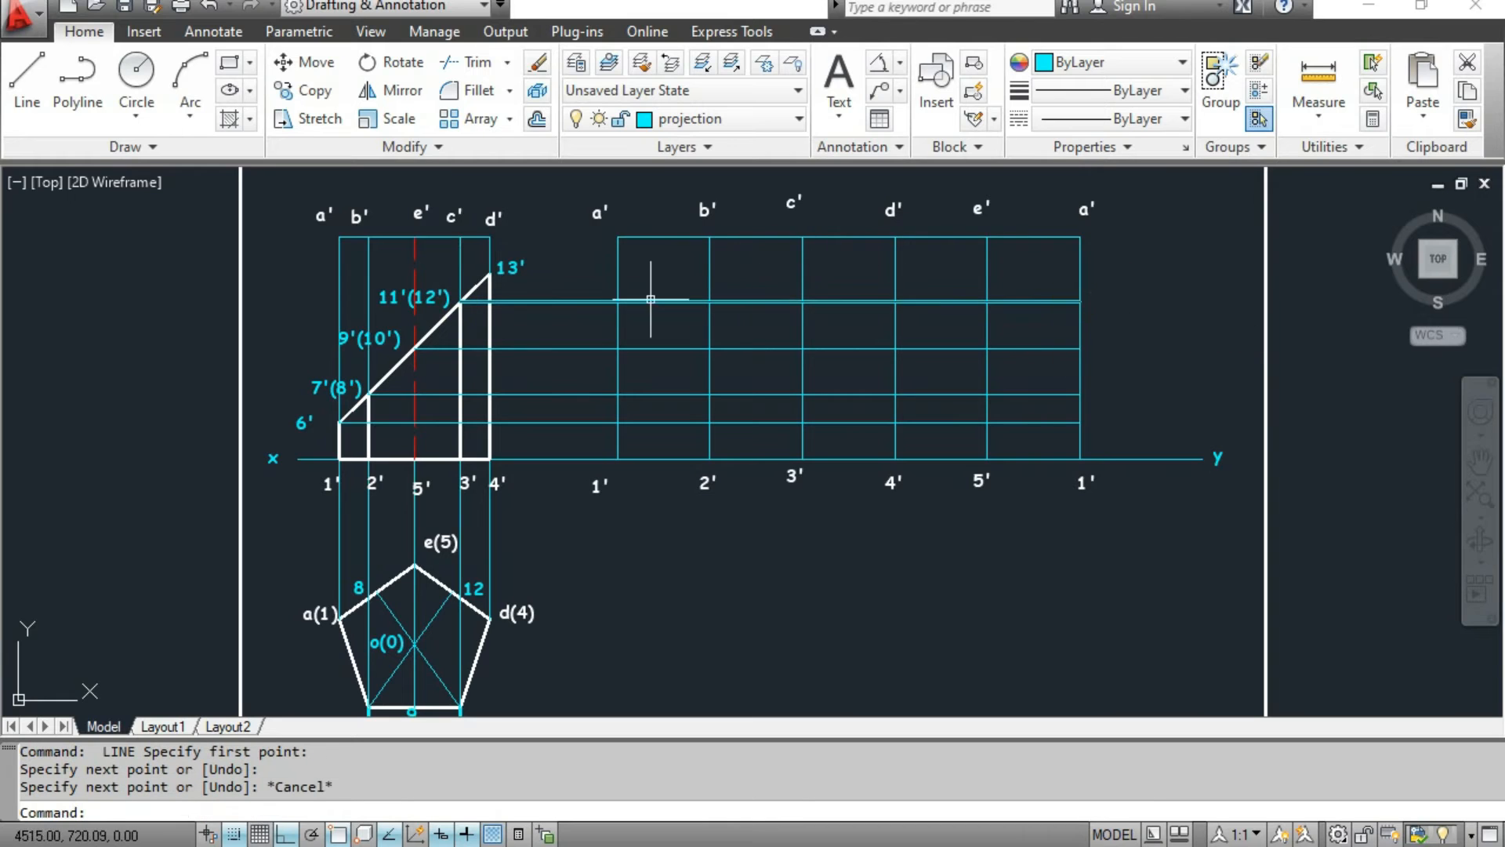
key(Return)
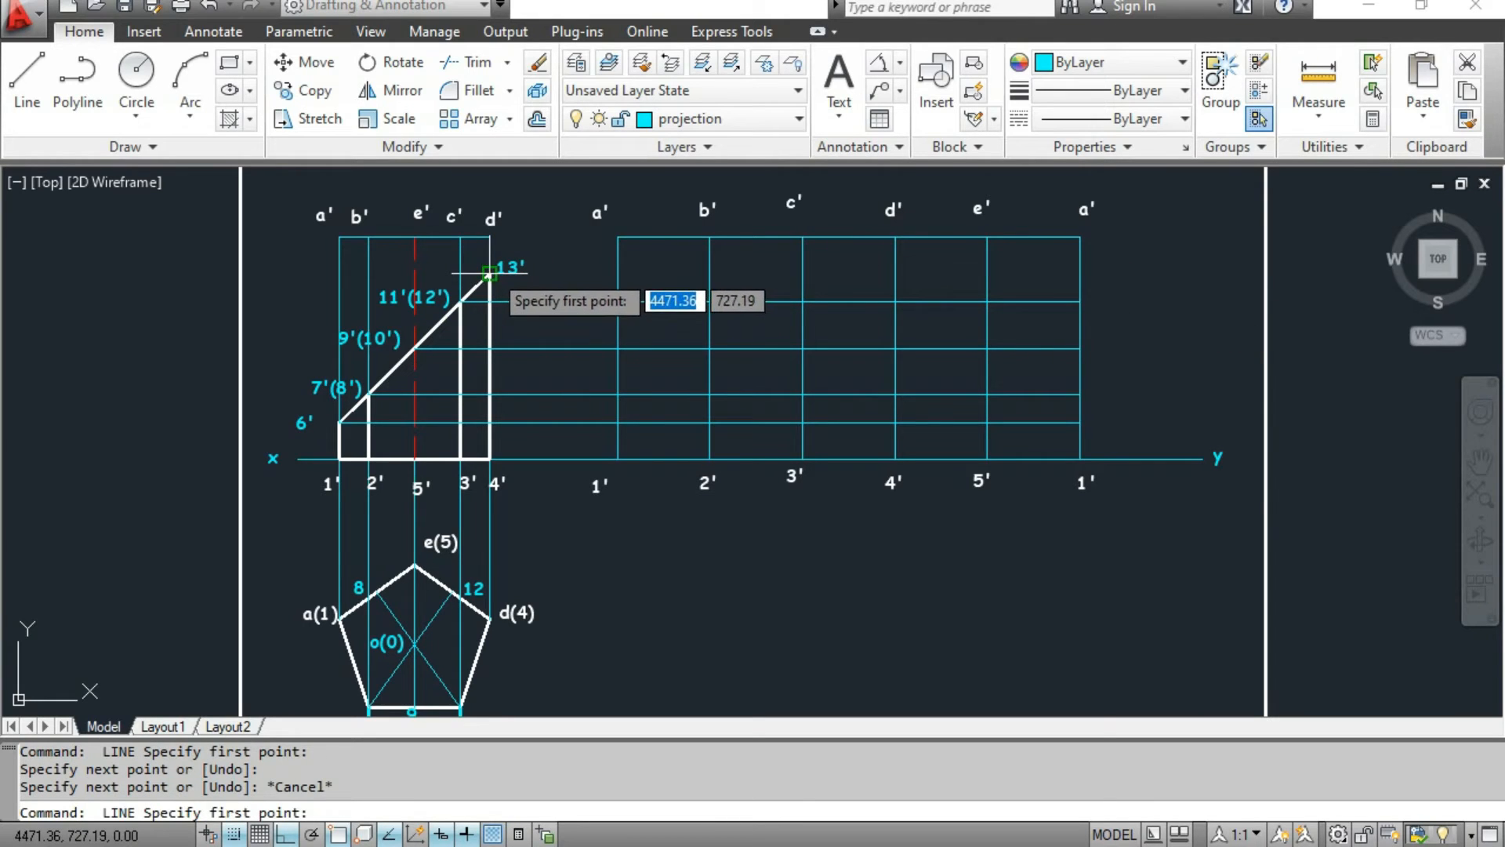
click(486, 275)
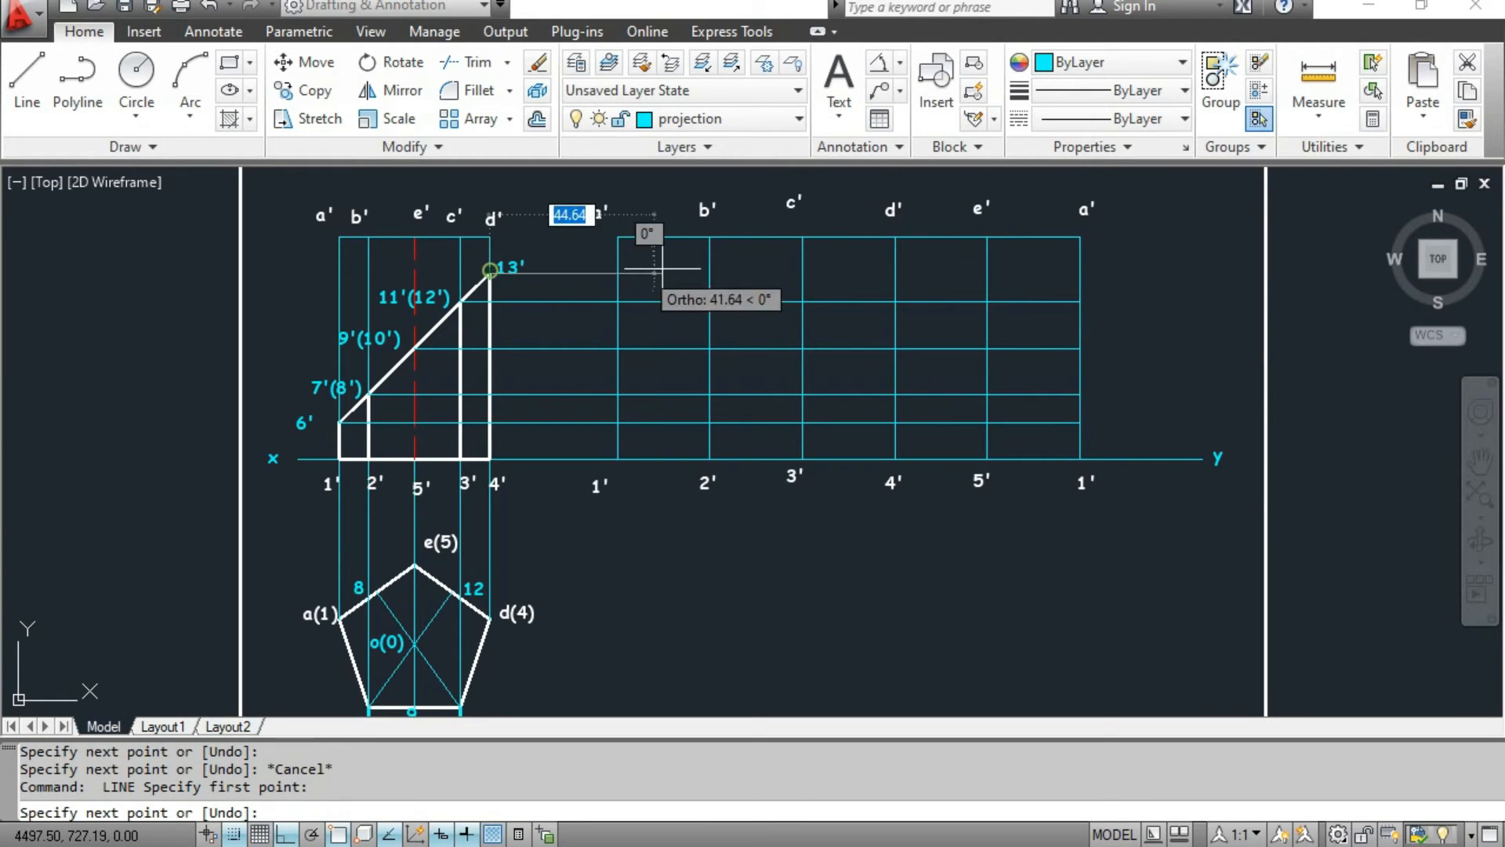
click(1079, 273)
key(Escape)
On the object layer, draw a vertical line on the development's first edge a'1' from base point 1' up to the 6' projection line.
middle_drag(693, 573, 691, 559)
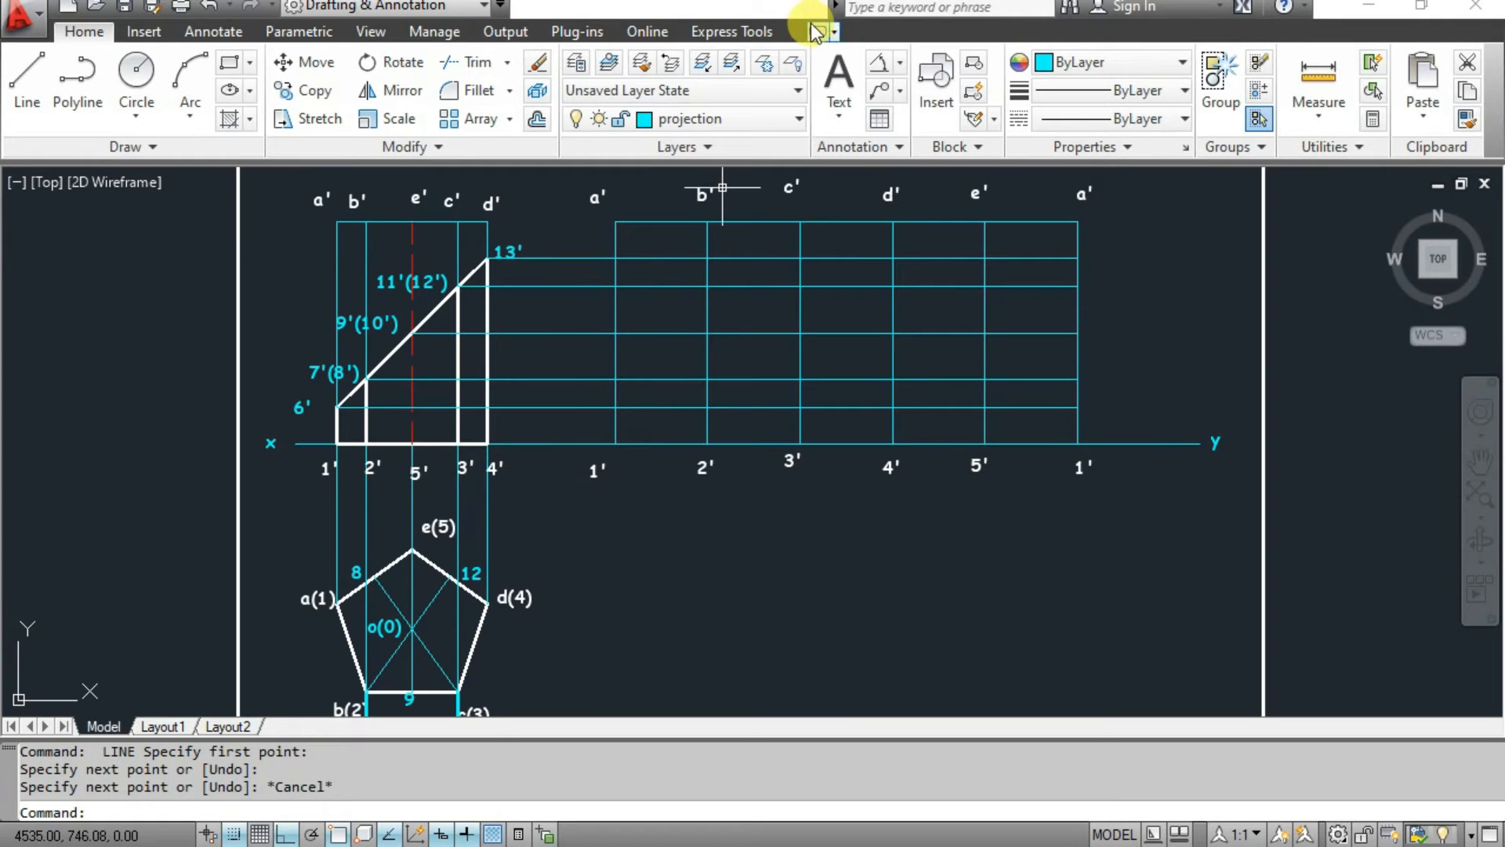
click(706, 119)
click(663, 259)
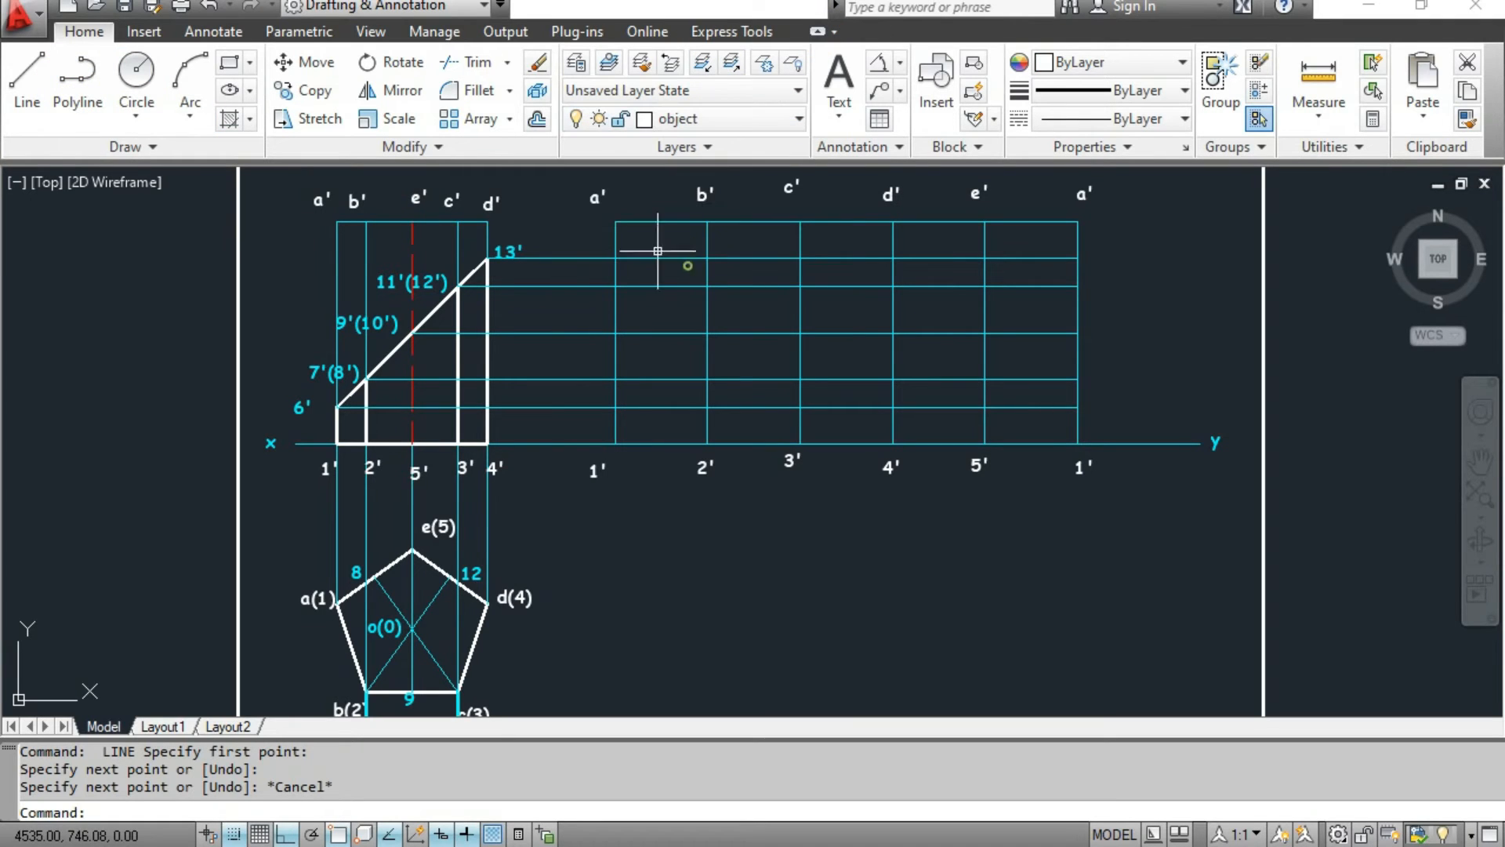
click(22, 78)
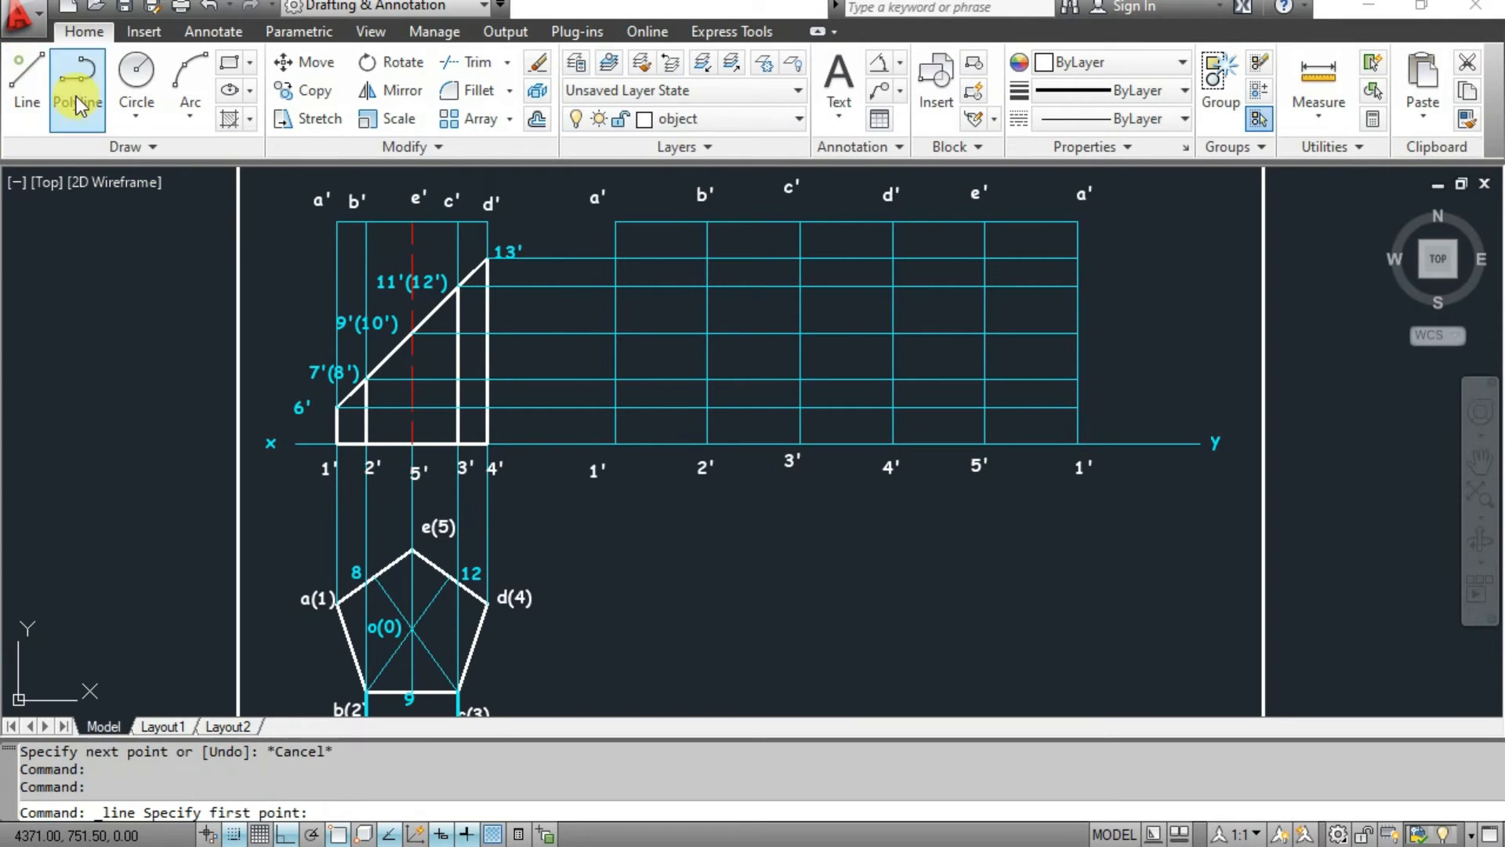
click(616, 443)
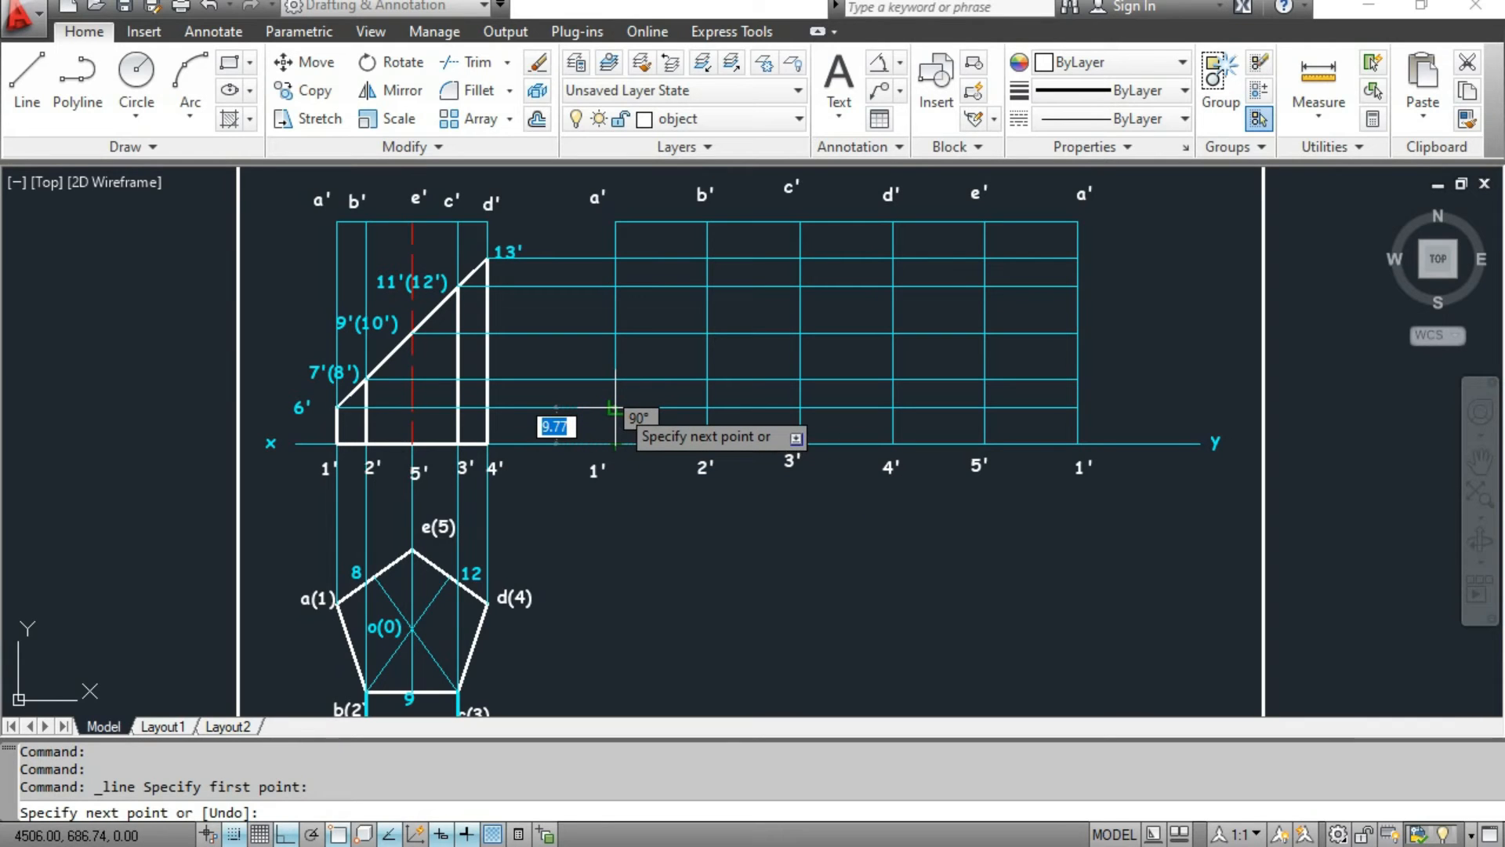
click(616, 407)
key(Escape)
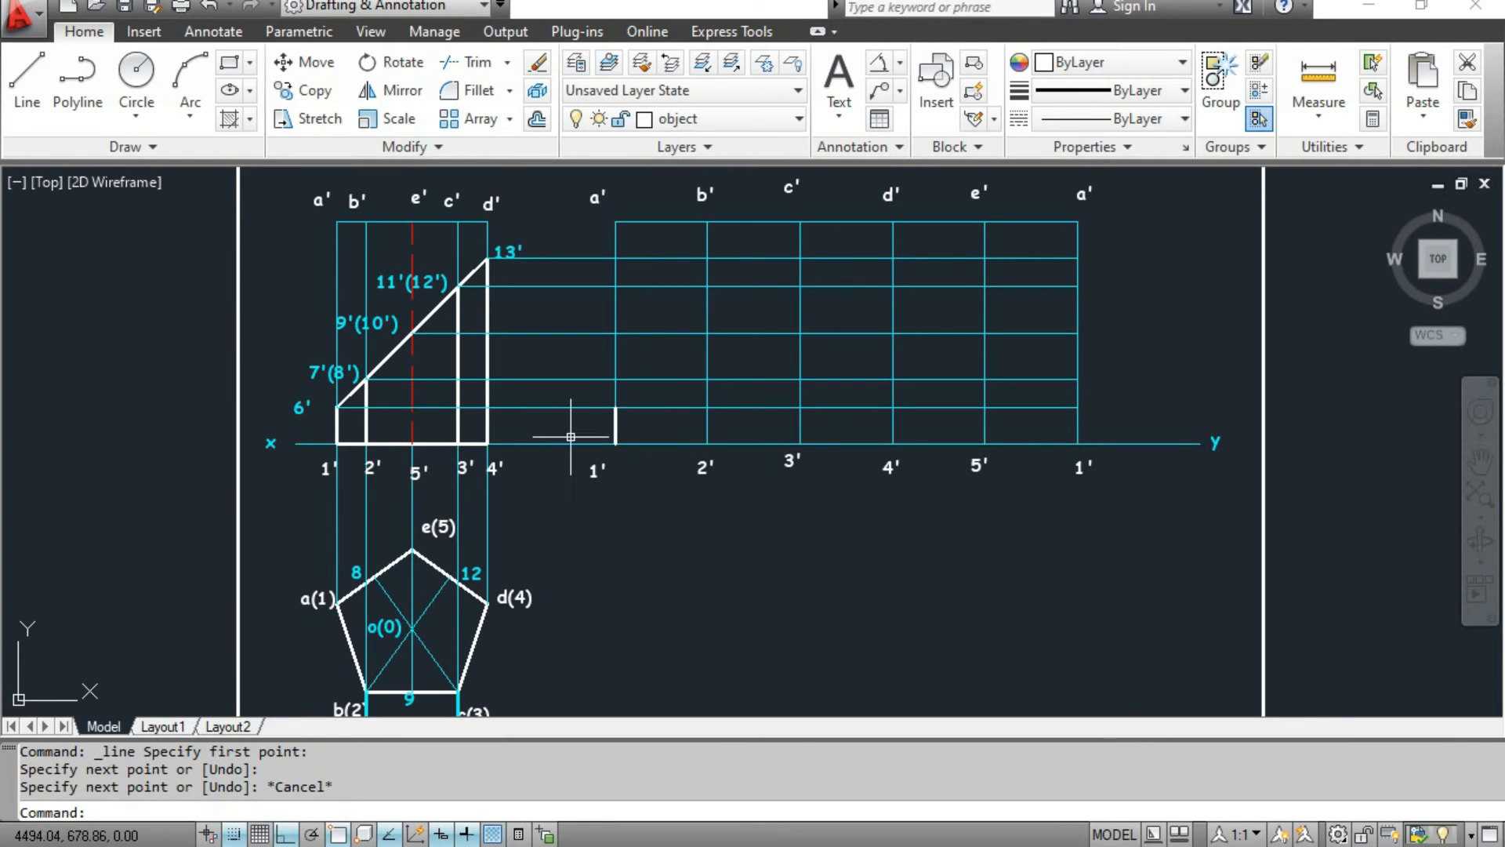
Label the upper end of the short object line on the development's first edge as 6'.
scroll(584, 423, up, 1)
click(839, 78)
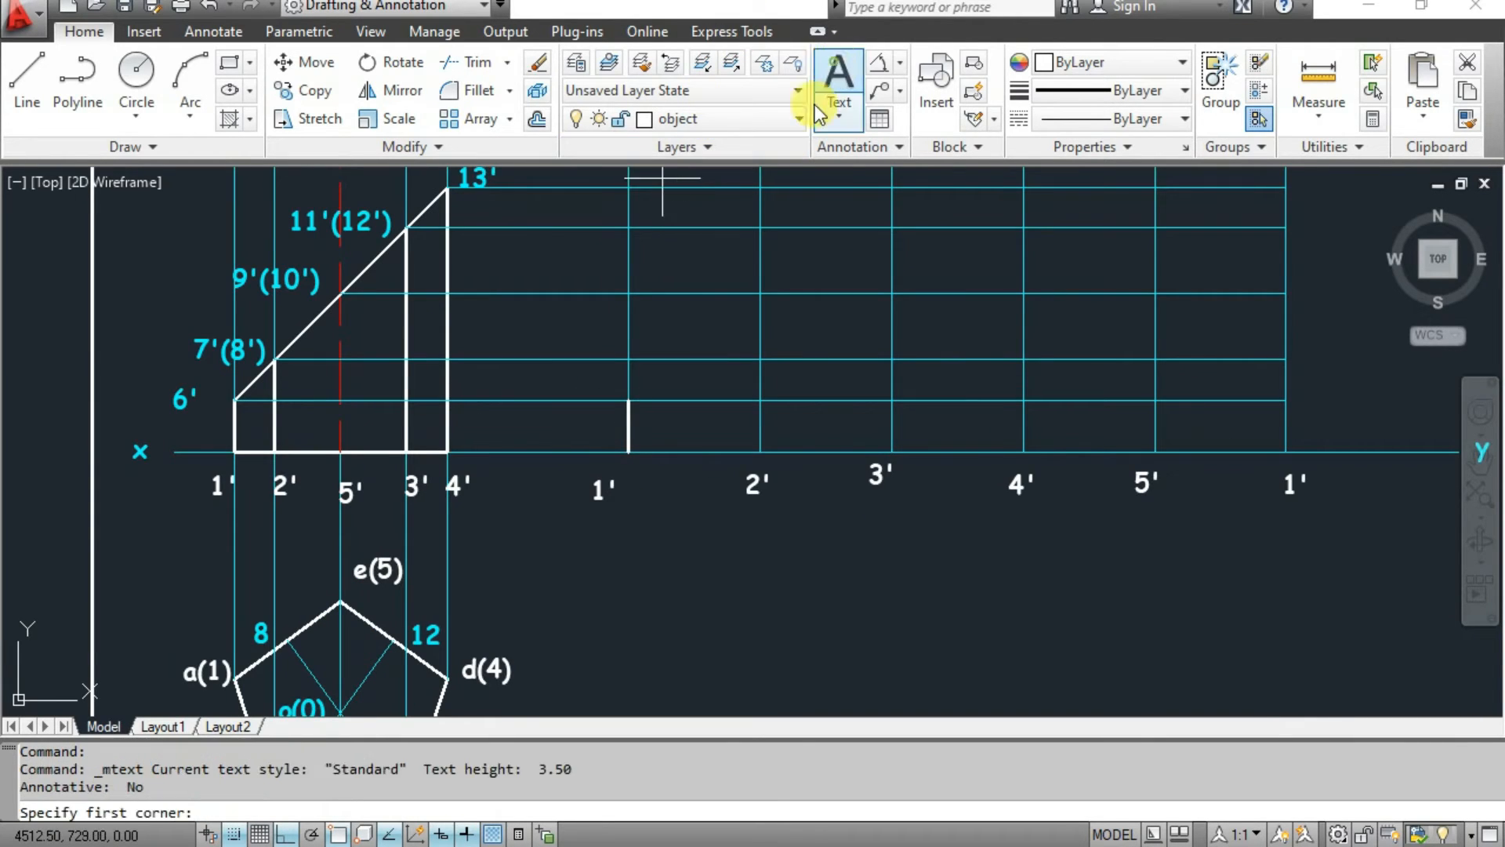
click(589, 390)
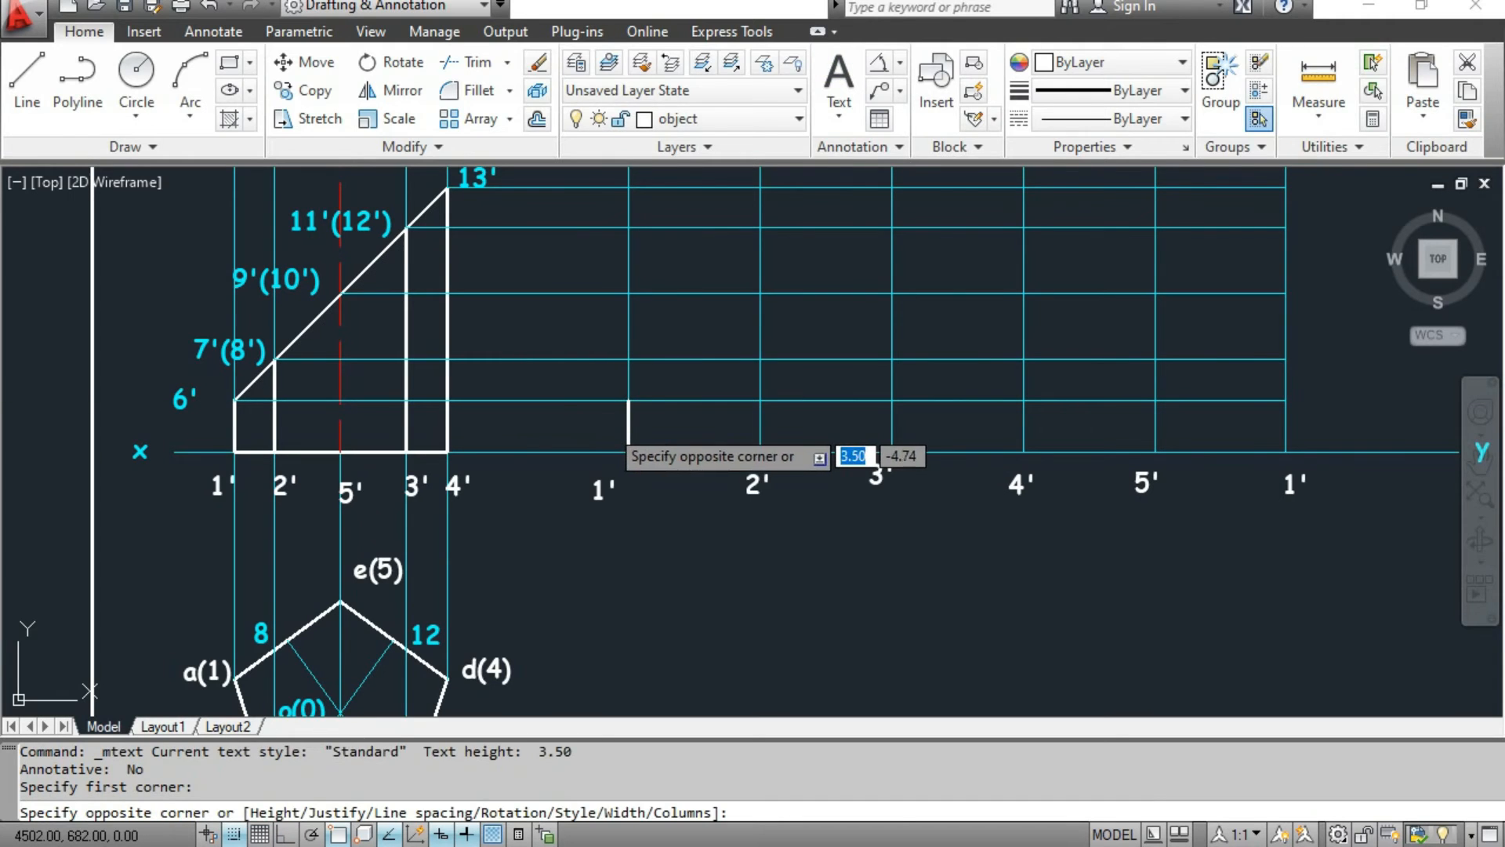
click(541, 343)
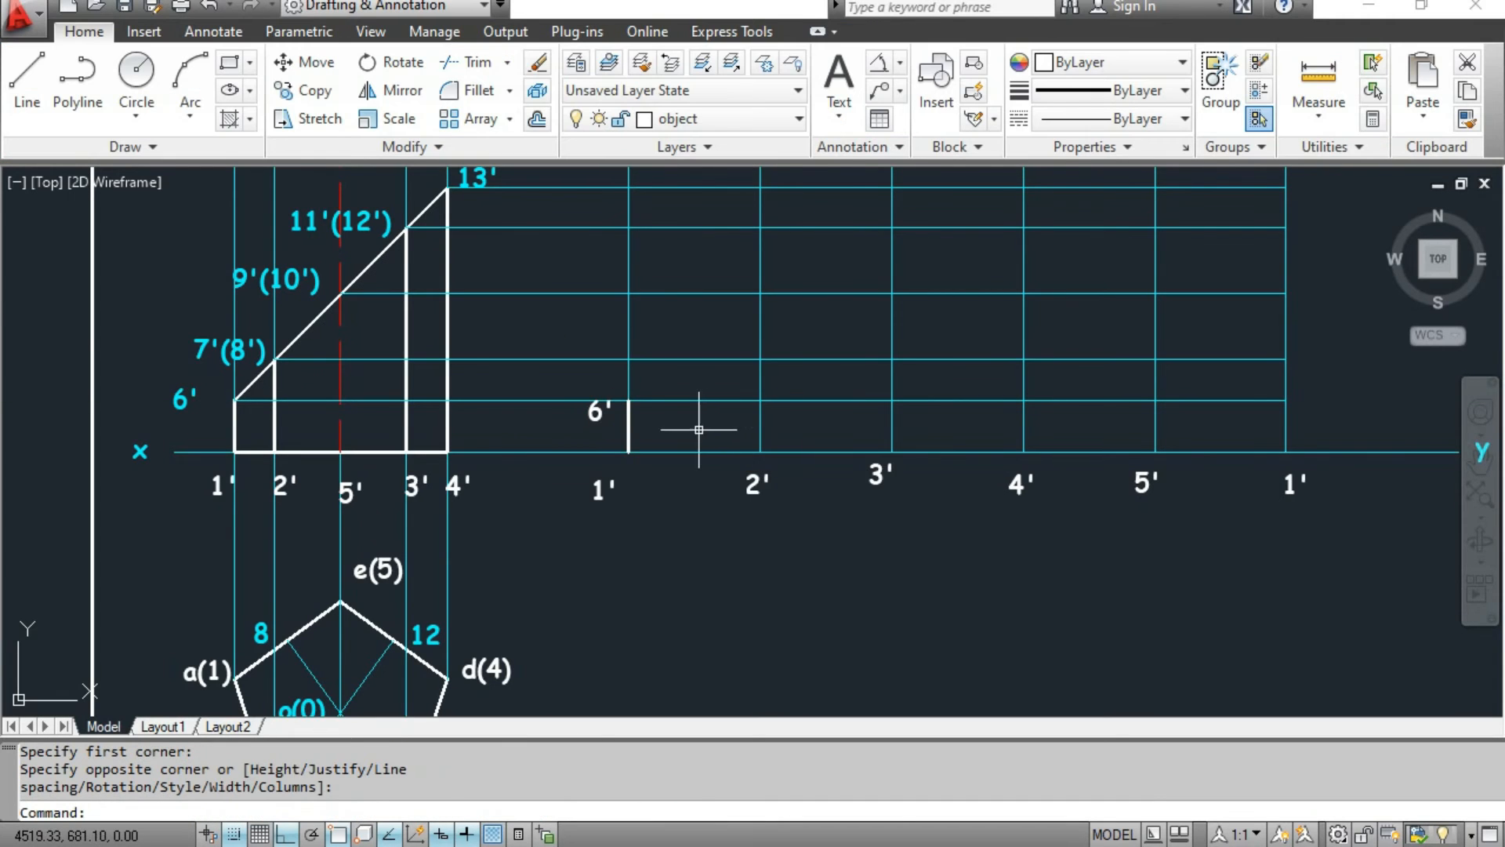
Draw an object line in the development from 6' to the intersection of edge b'2' with the 7'(8') projection line.
scroll(652, 466, up, 2)
mouse_move(652, 464)
middle_down()
mouse_move(646, 443)
mouse_move(782, 408)
mouse_move(898, 448)
middle_up()
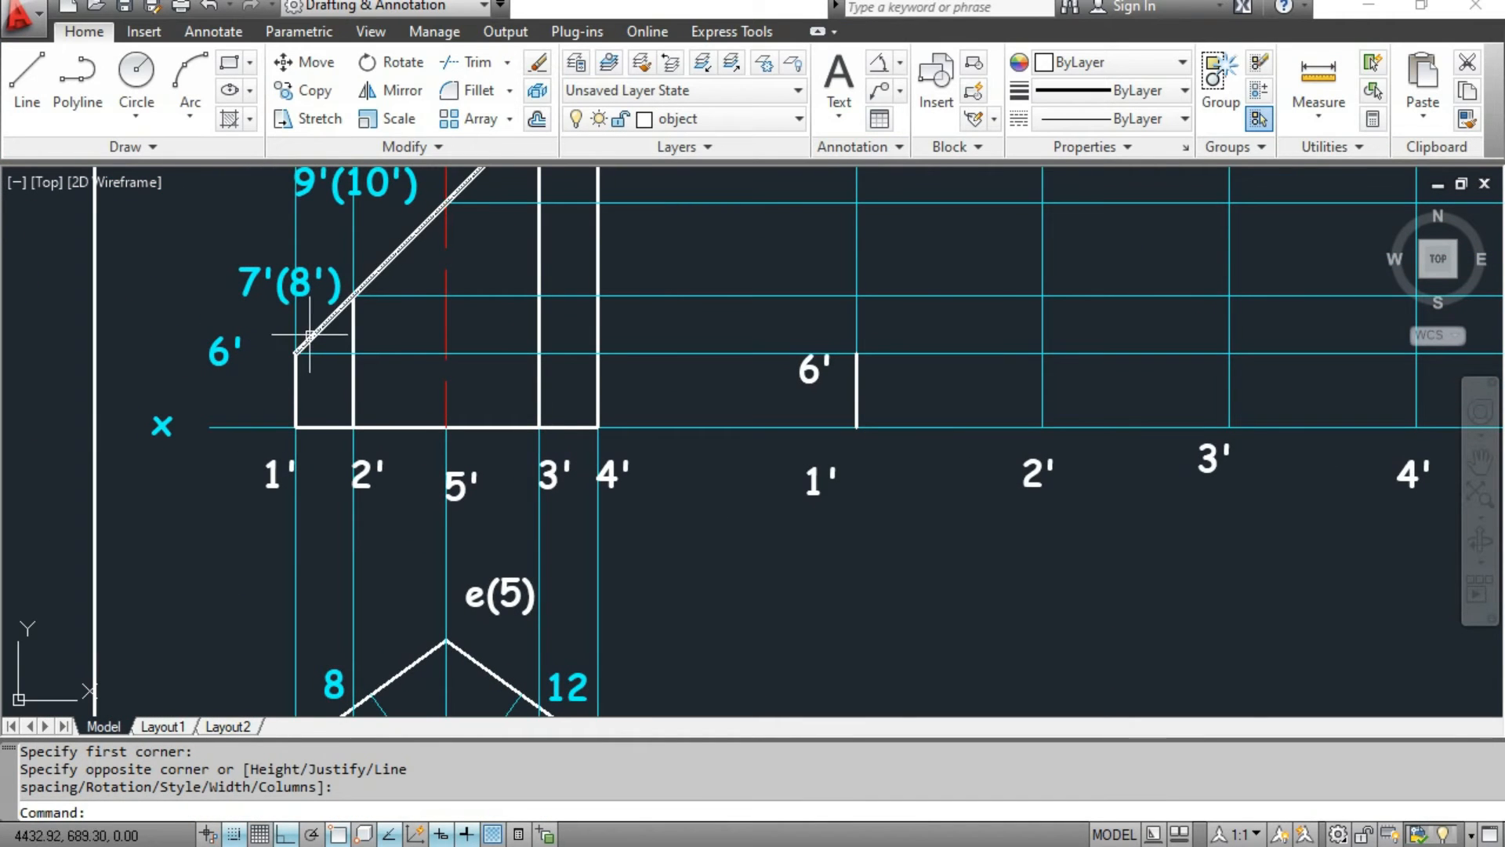
mouse_move(377, 284)
middle_down()
mouse_move(377, 356)
mouse_move(270, 509)
middle_up()
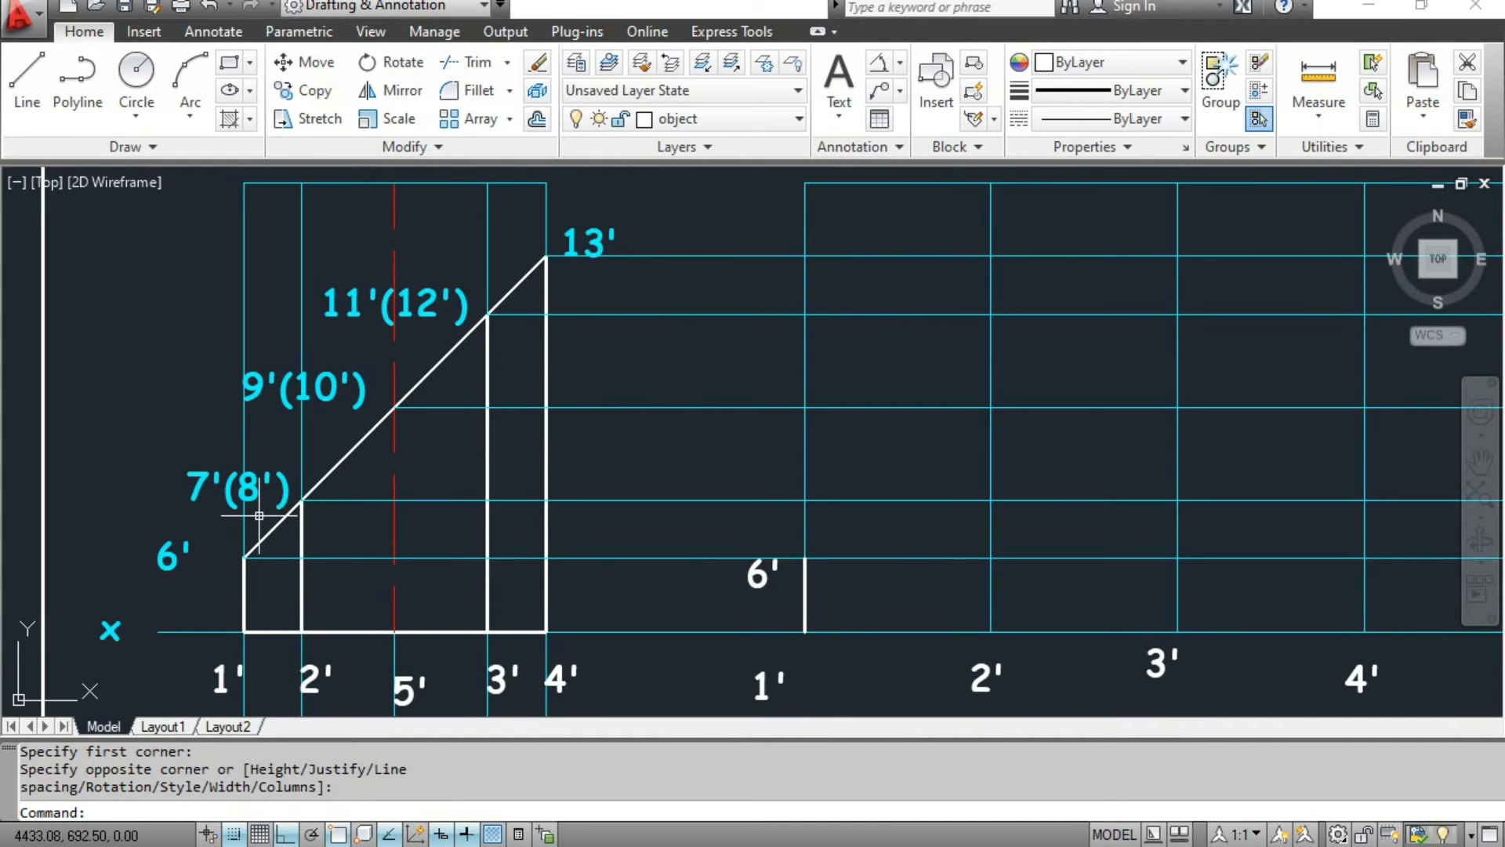
mouse_move(252, 488)
middle_down()
mouse_move(172, 142)
mouse_move(174, 315)
middle_up()
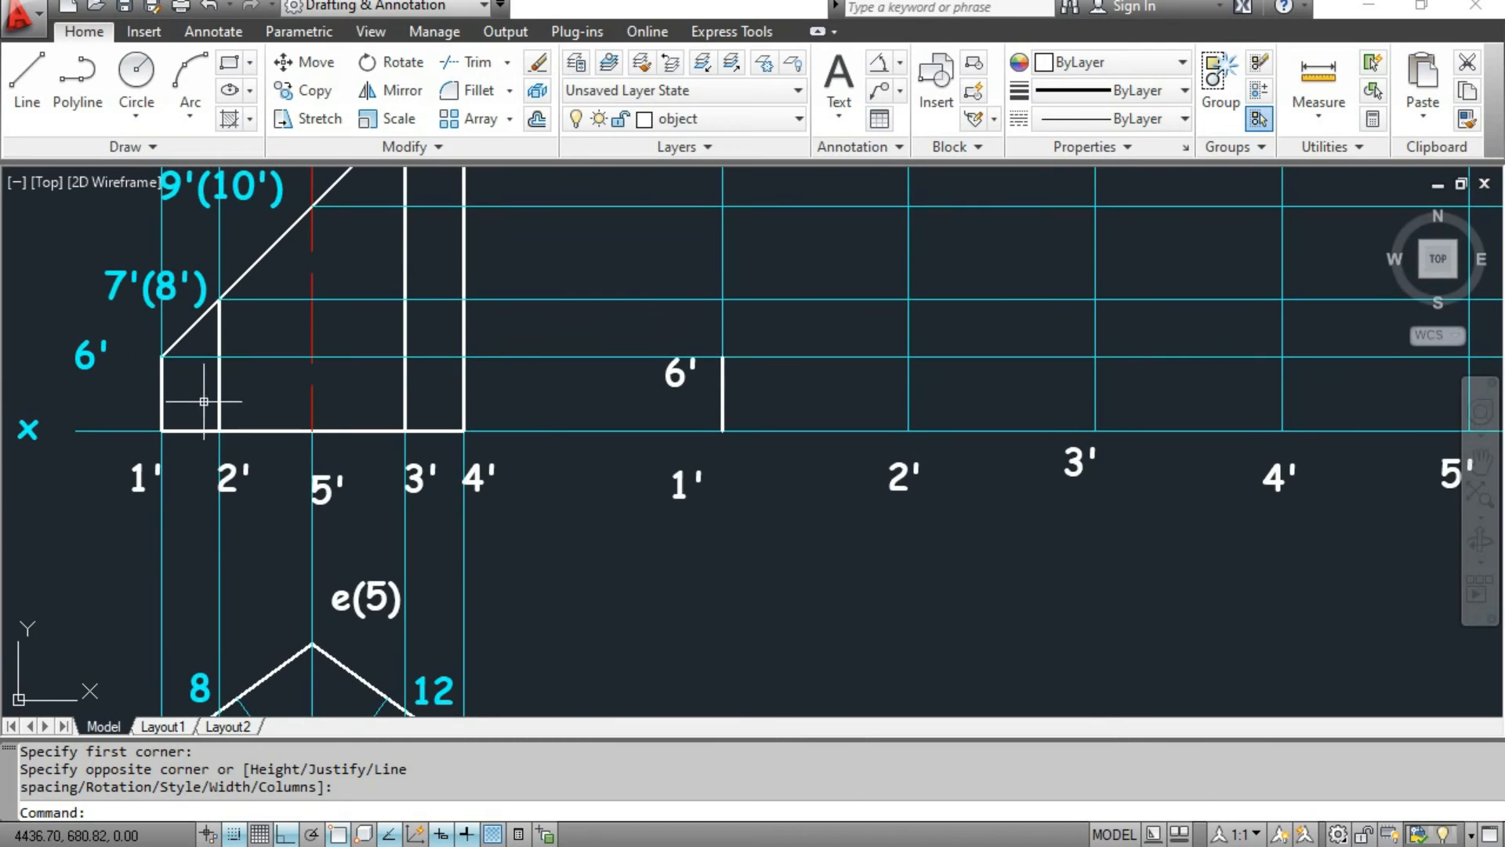
middle_drag(201, 578, 203, 241)
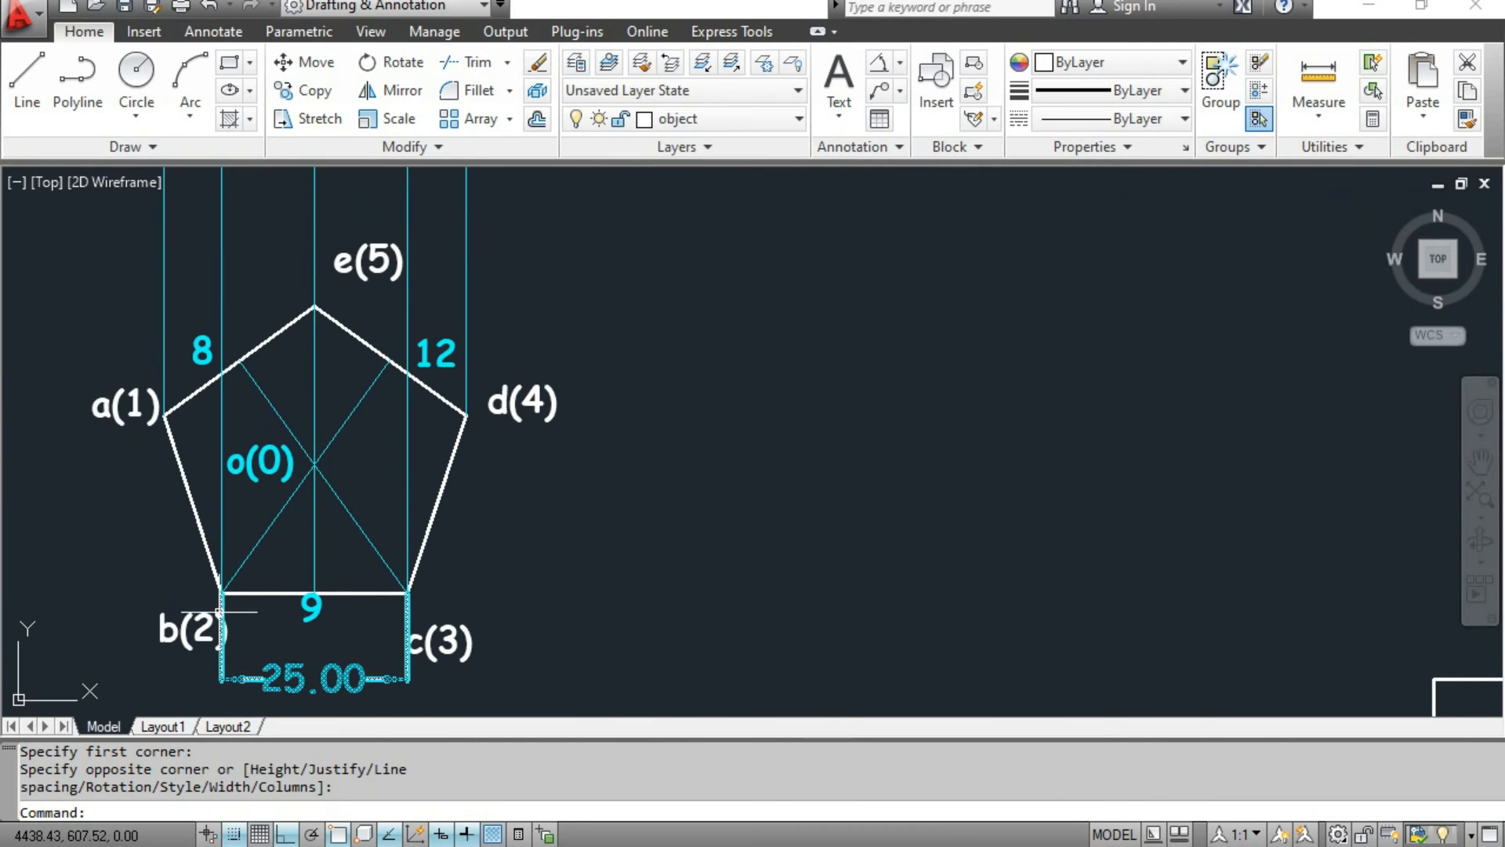
mouse_move(768, 420)
middle_down()
mouse_move(638, 628)
mouse_move(604, 816)
middle_up()
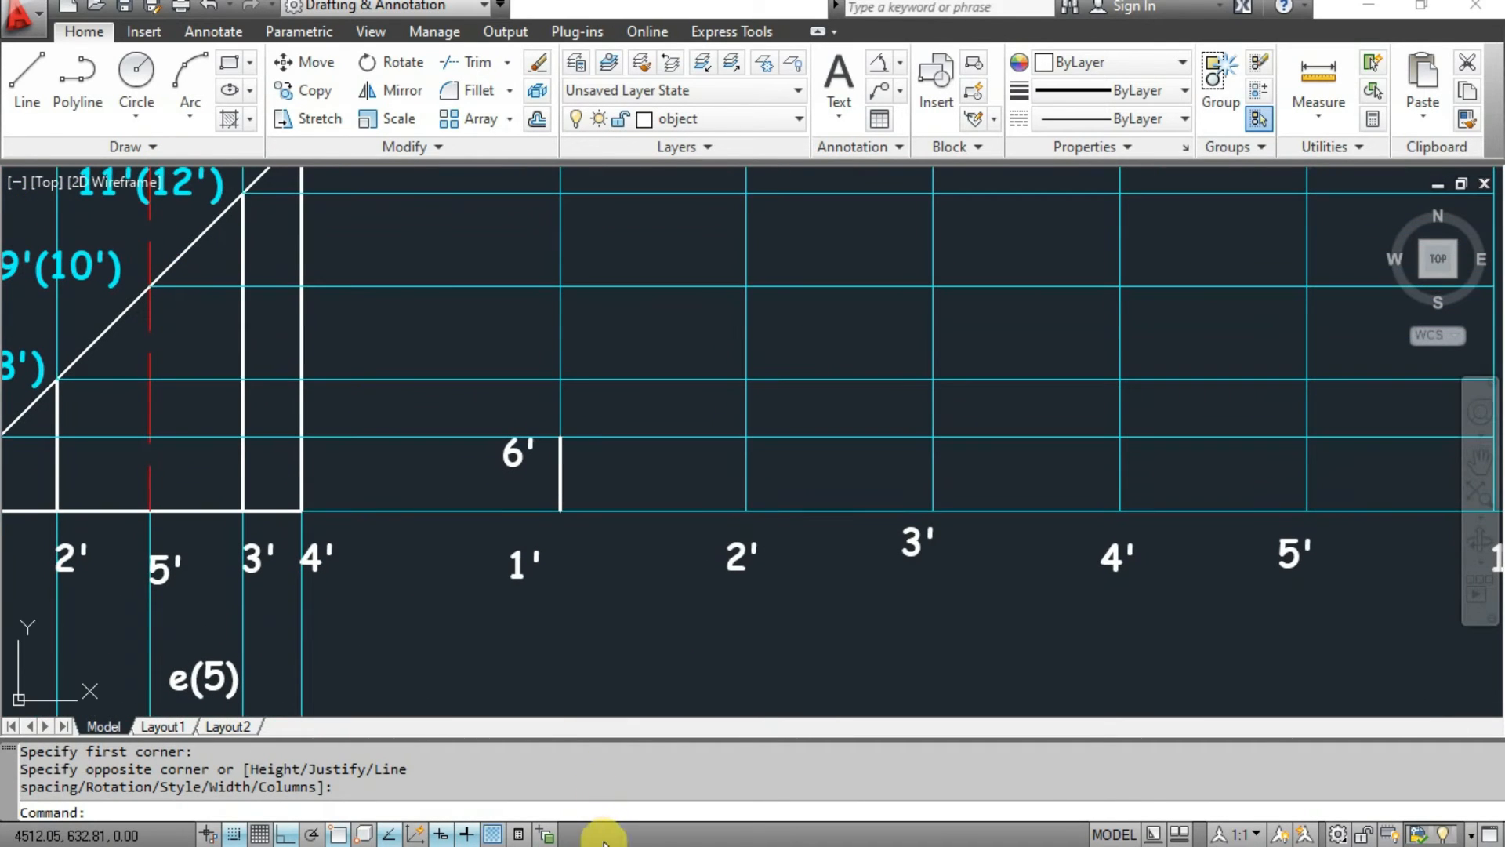
click(27, 78)
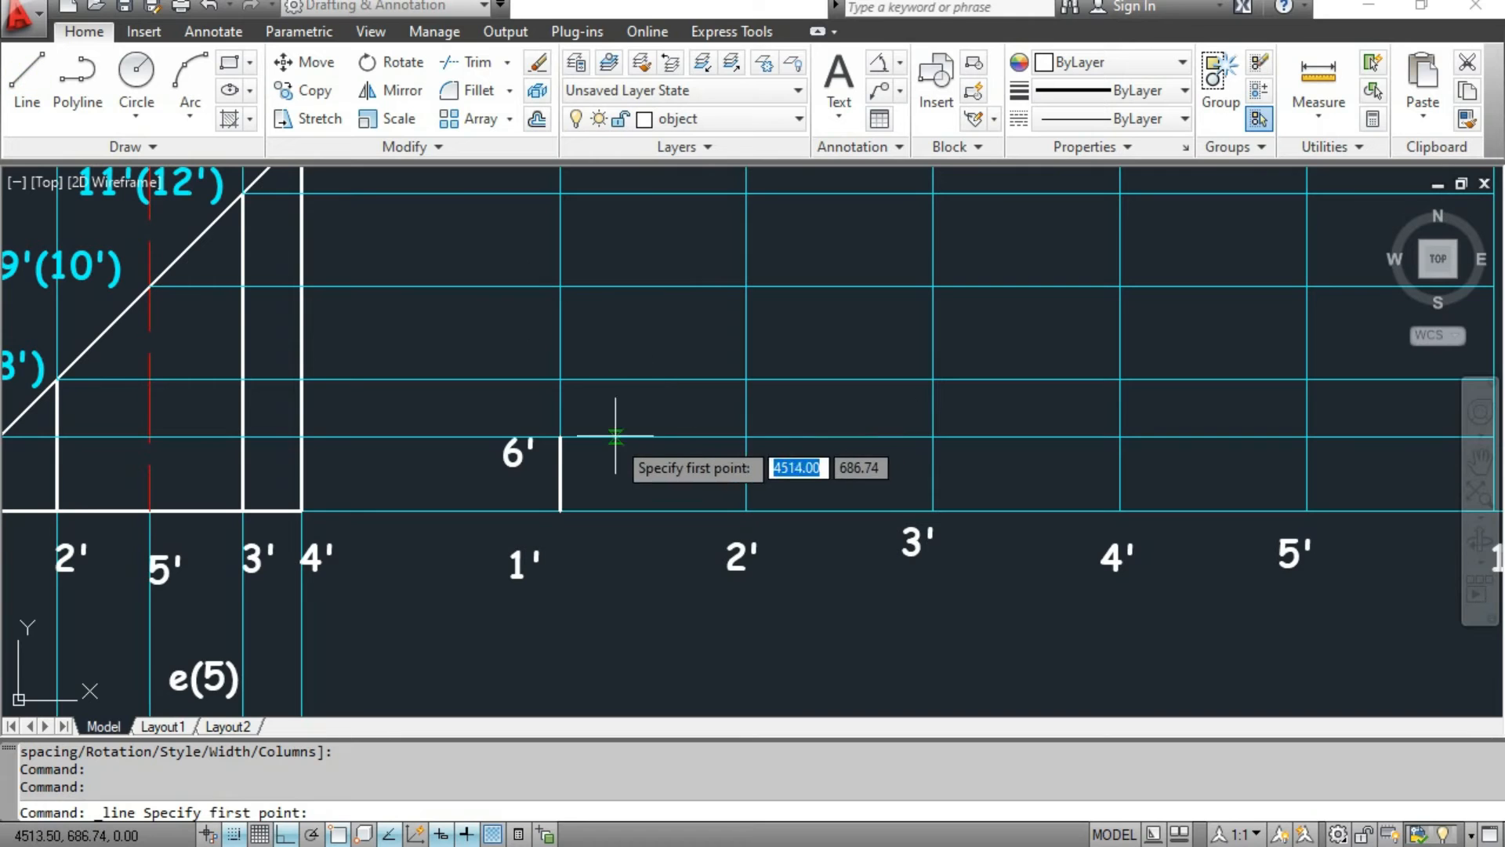
click(571, 445)
scroll(572, 431, down, 2)
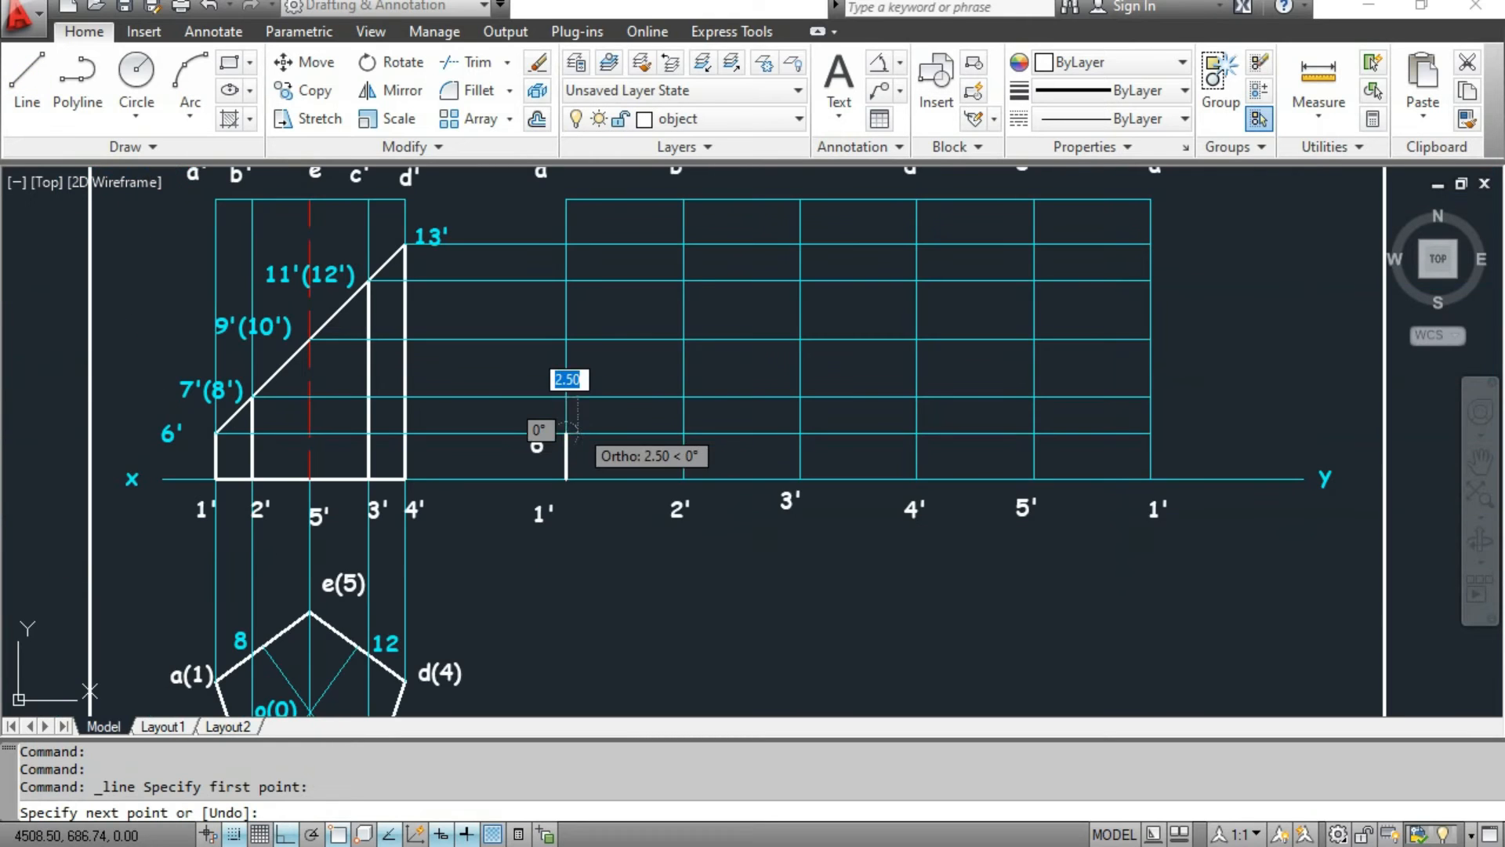
middle_drag(575, 427, 565, 478)
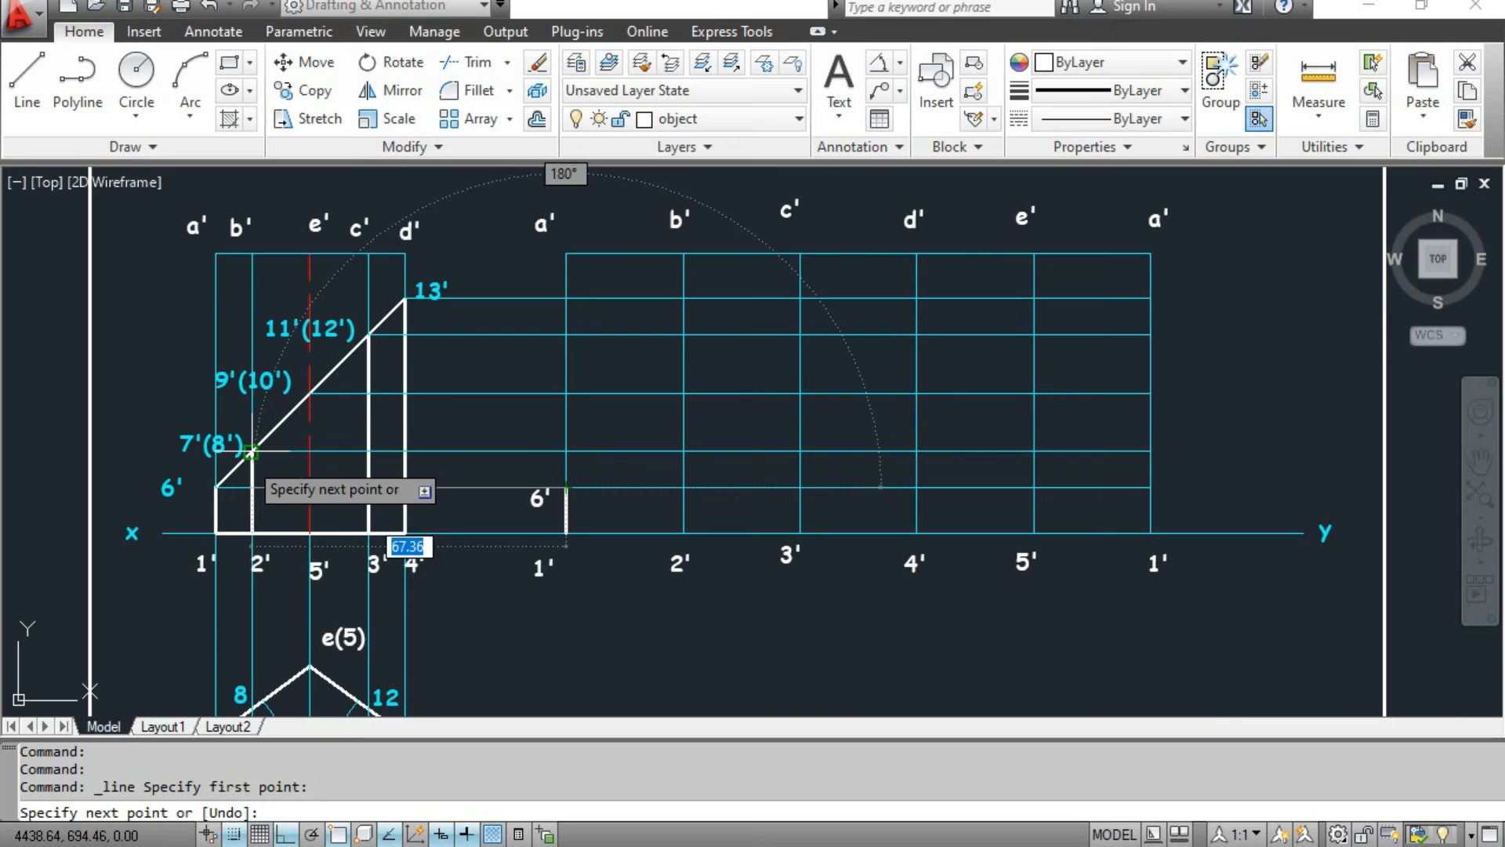
click(683, 452)
key(Escape)
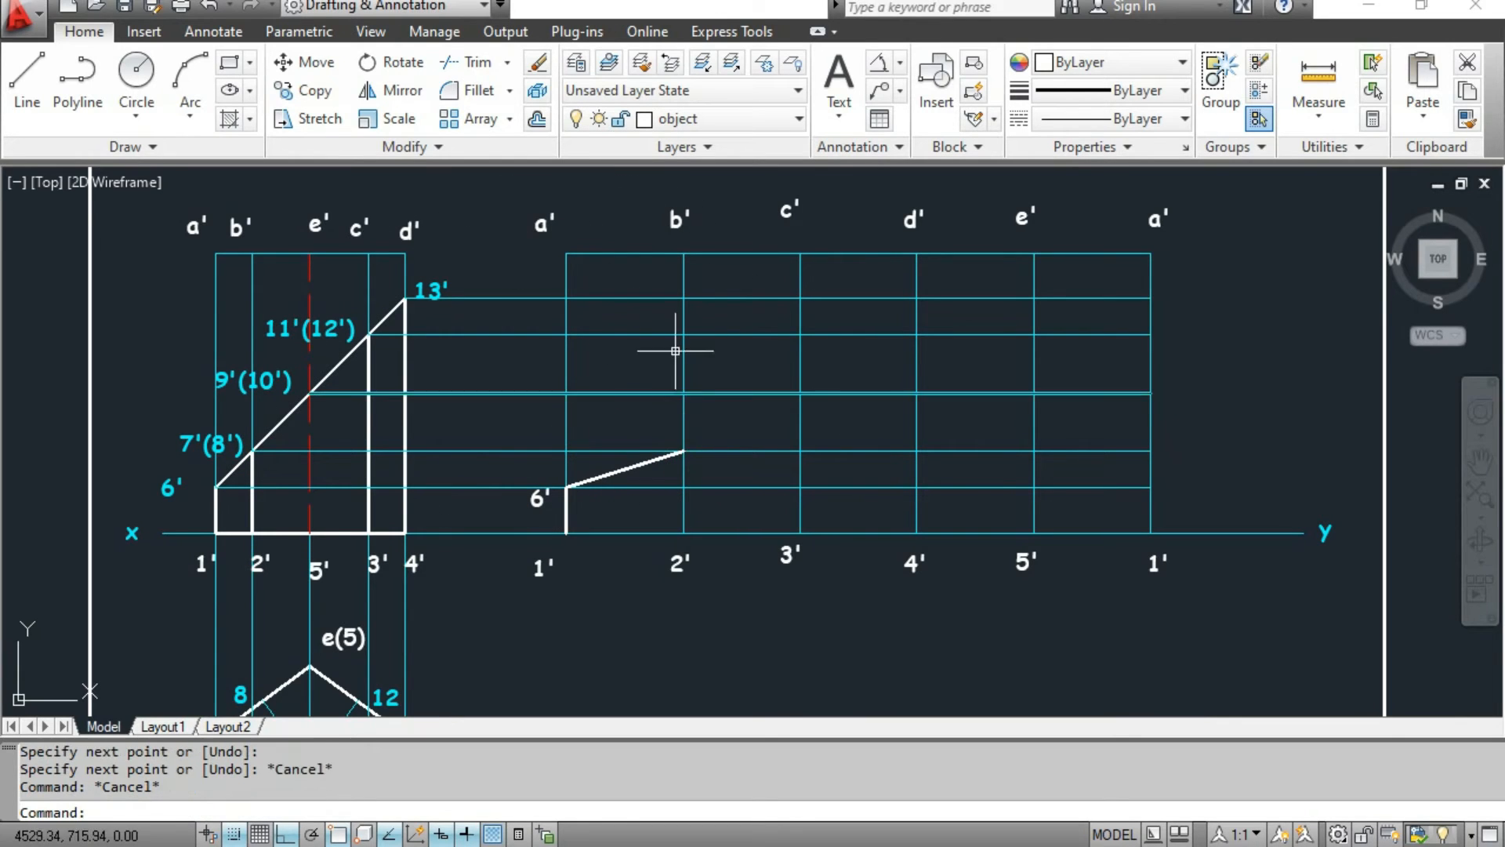
Label the end of the development's cut line on edge b'2' as 7'.
click(854, 73)
click(618, 436)
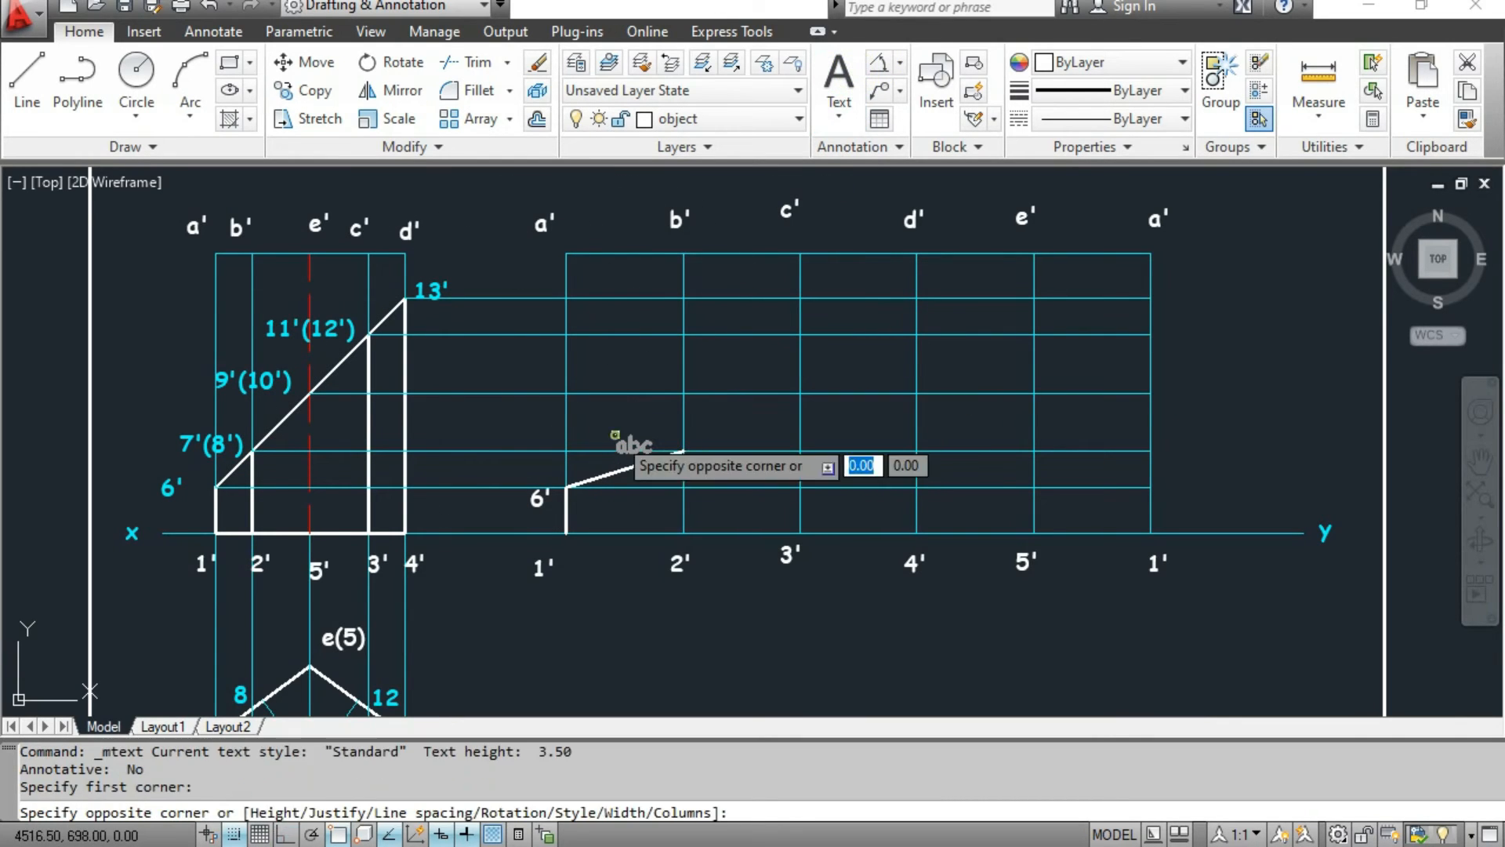
click(638, 458)
text(7')
click(680, 452)
Draw a 12.25 long horizontal line along the development's top edge from b' towards c'.
middle_drag(631, 613, 603, 490)
middle_drag(628, 400, 633, 494)
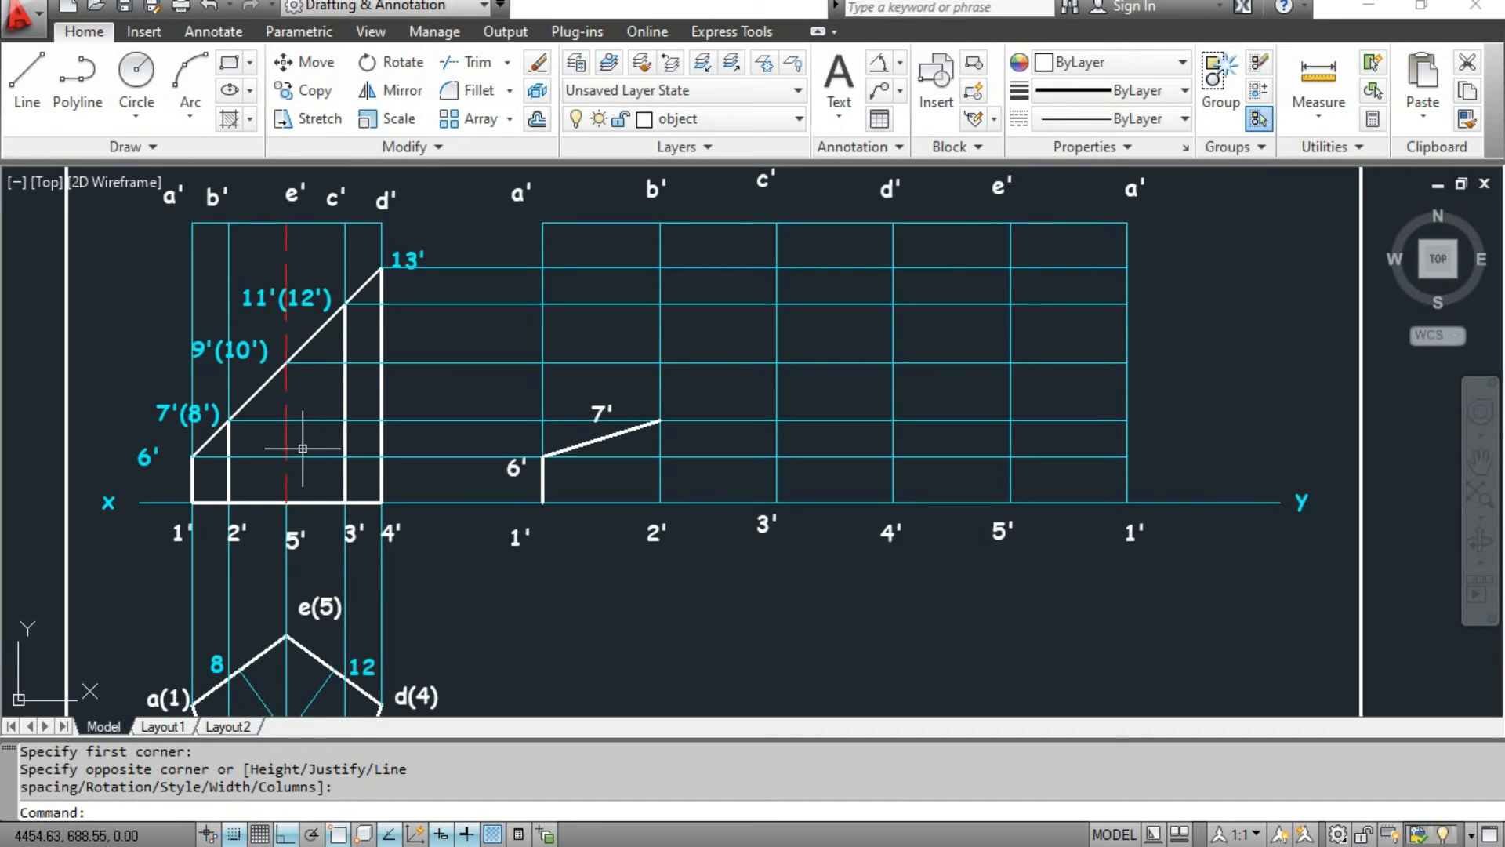
middle_drag(294, 582, 306, 319)
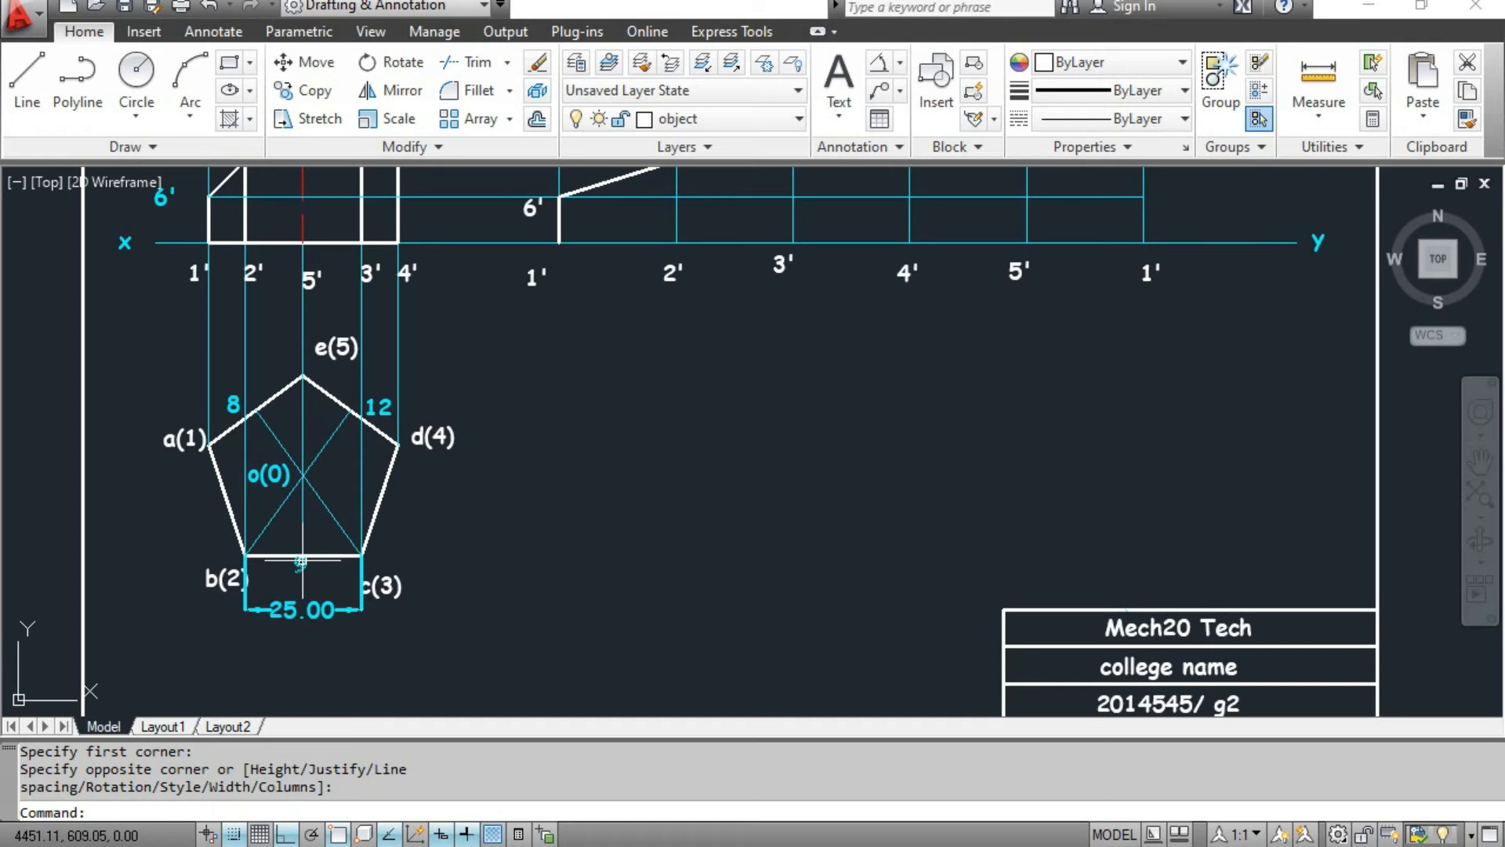
middle_drag(629, 413, 601, 682)
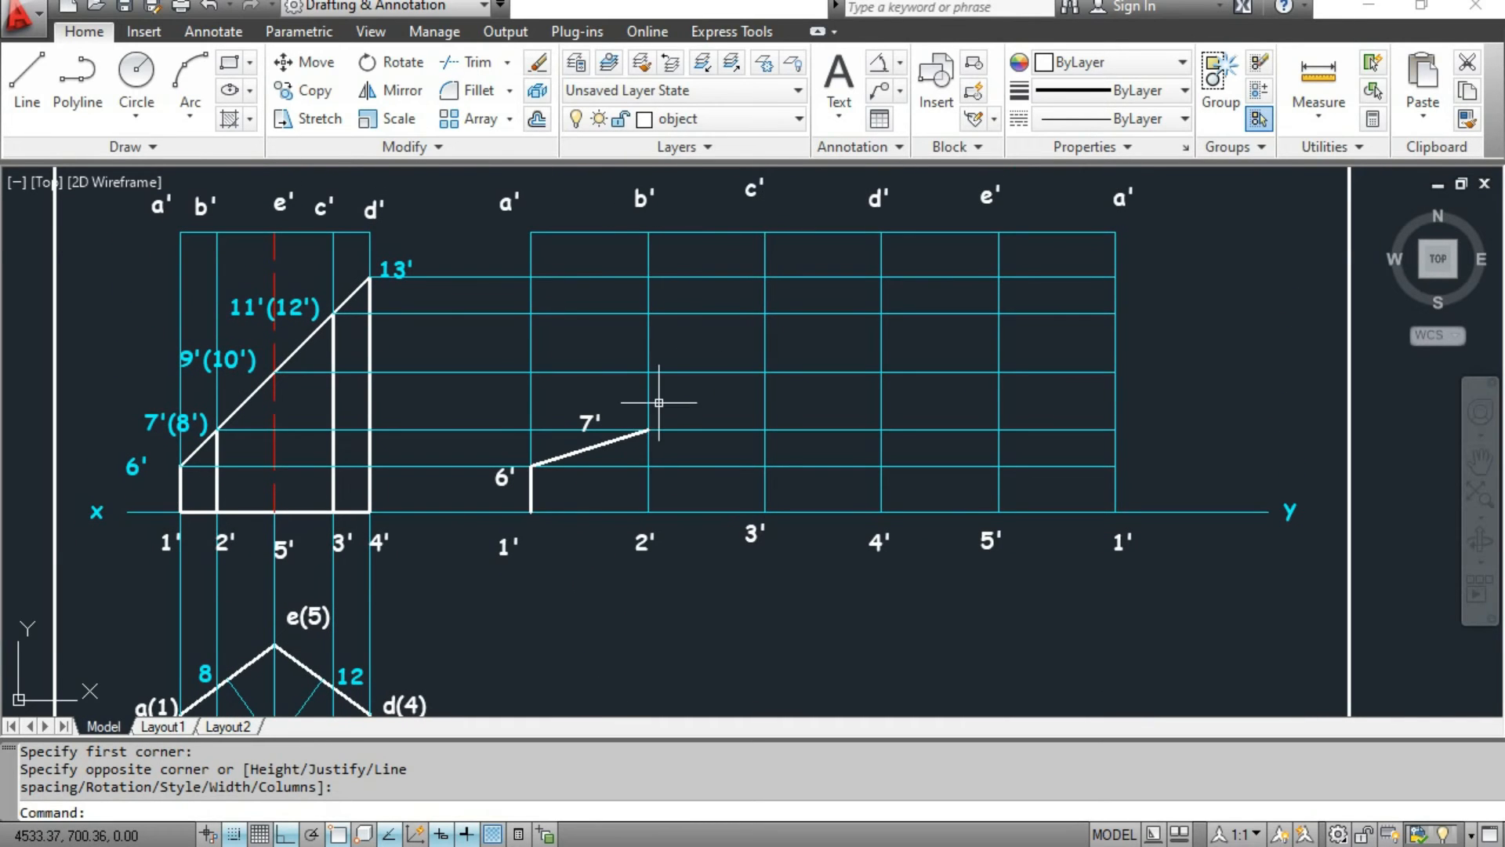
mouse_move(611, 580)
middle_down()
mouse_move(625, 363)
mouse_move(646, 325)
middle_up()
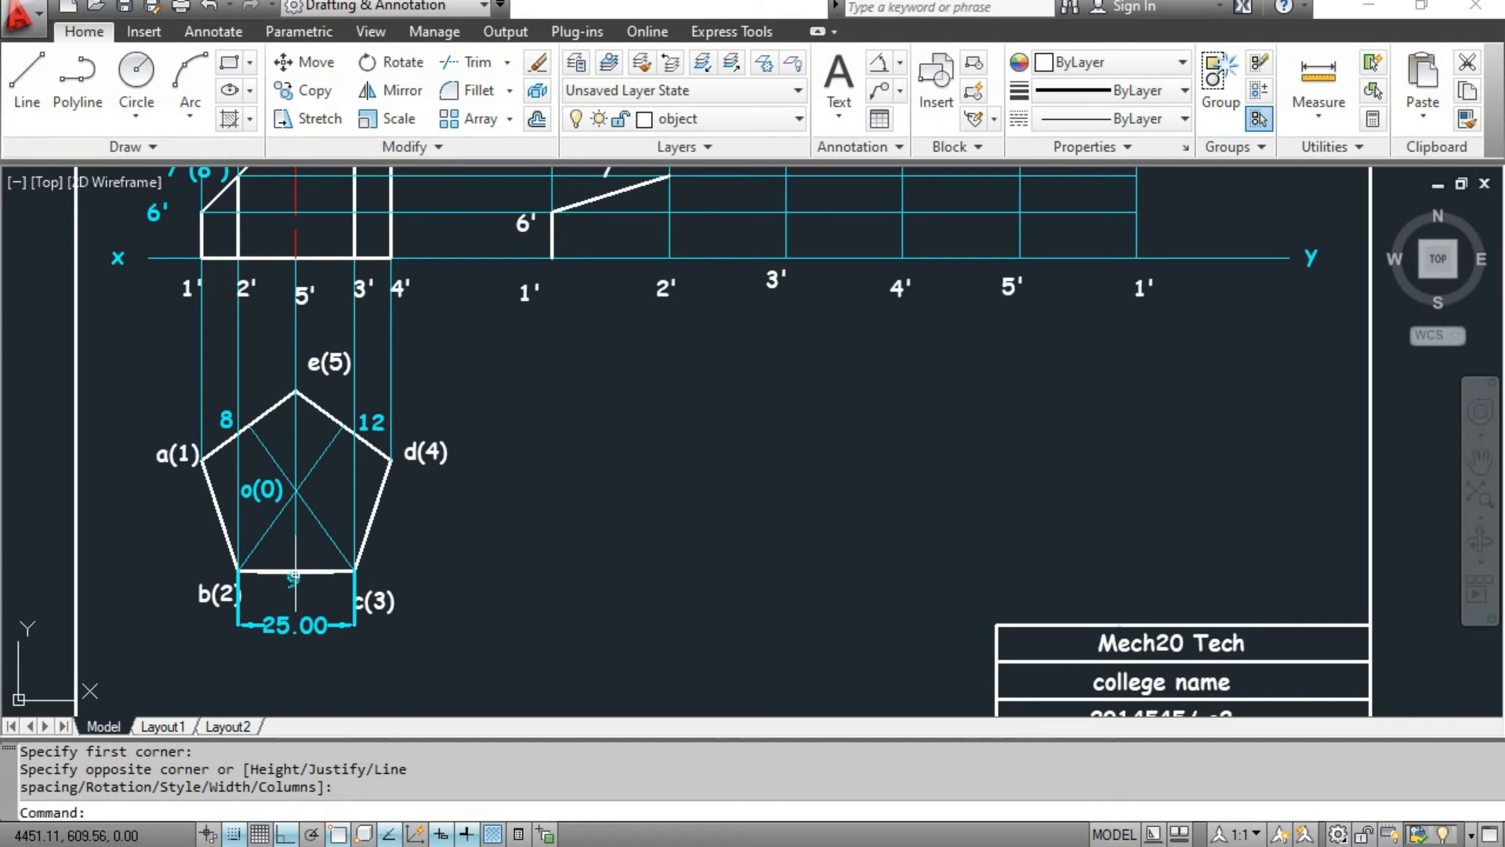
middle_drag(494, 461, 472, 726)
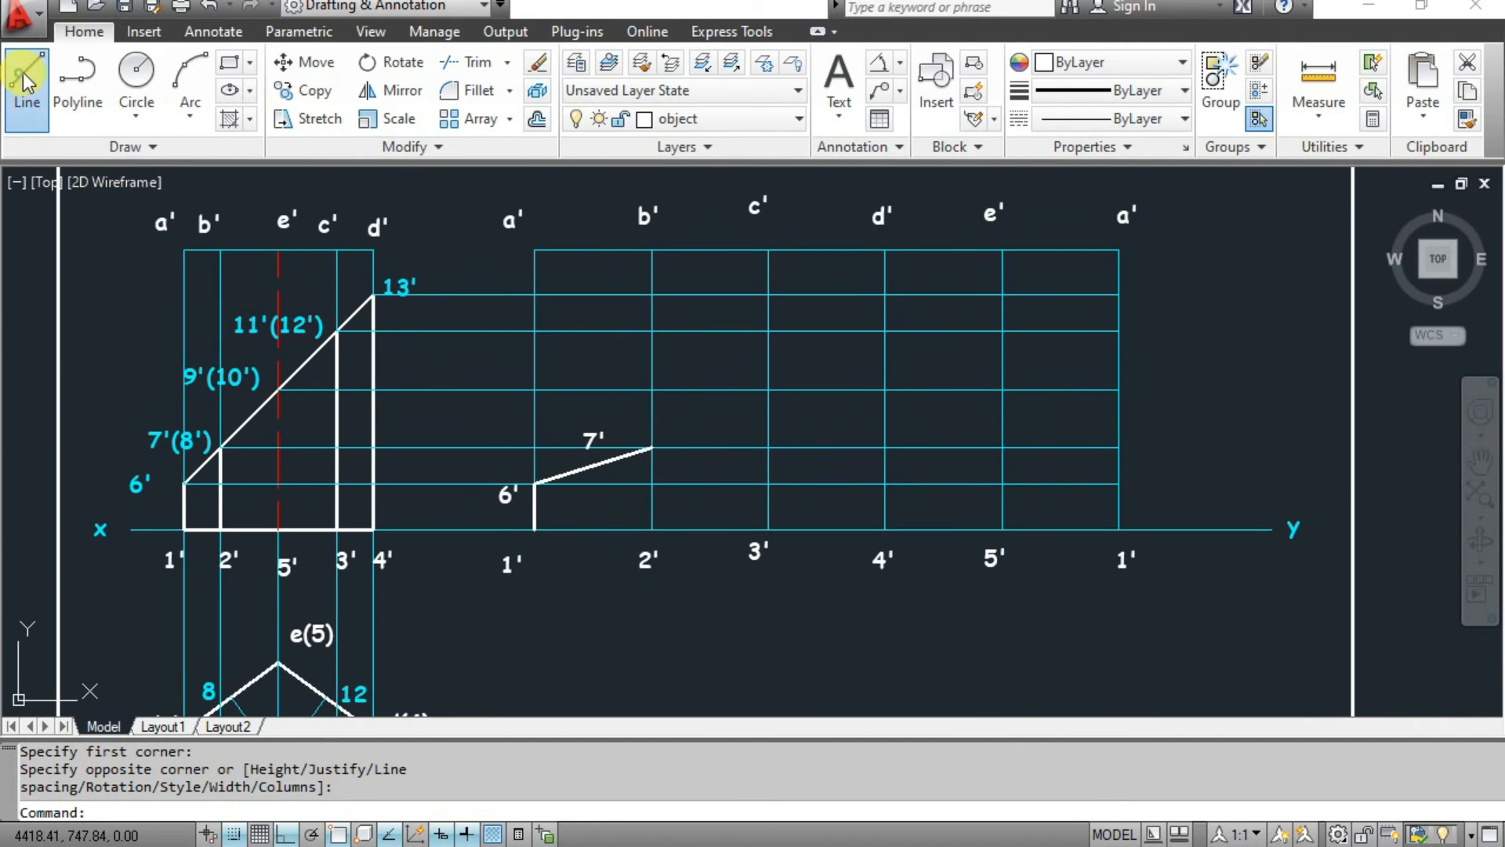
click(24, 81)
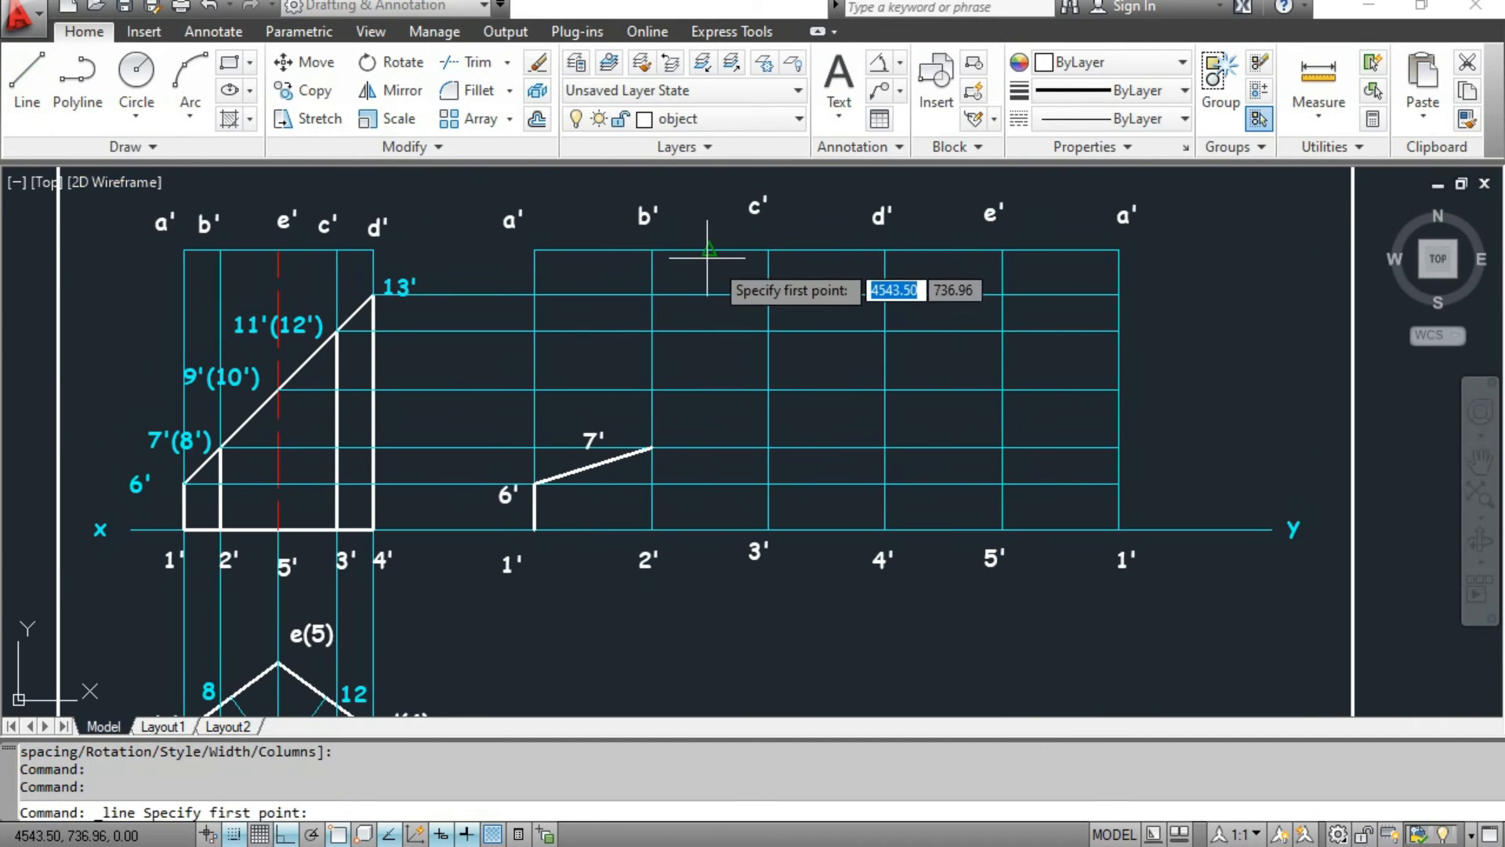
click(661, 249)
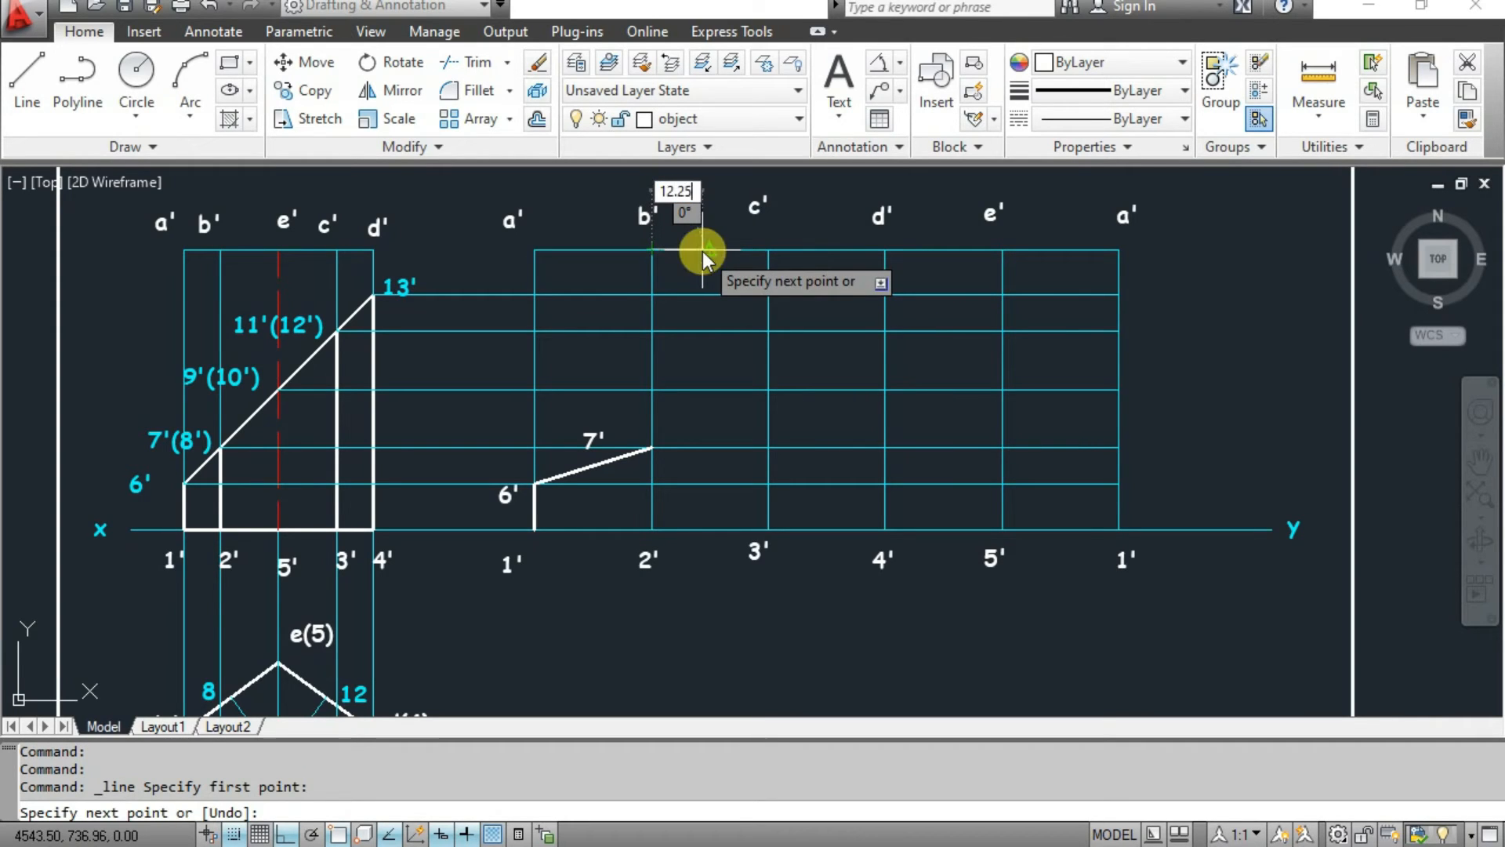
key(Return)
key(Escape)
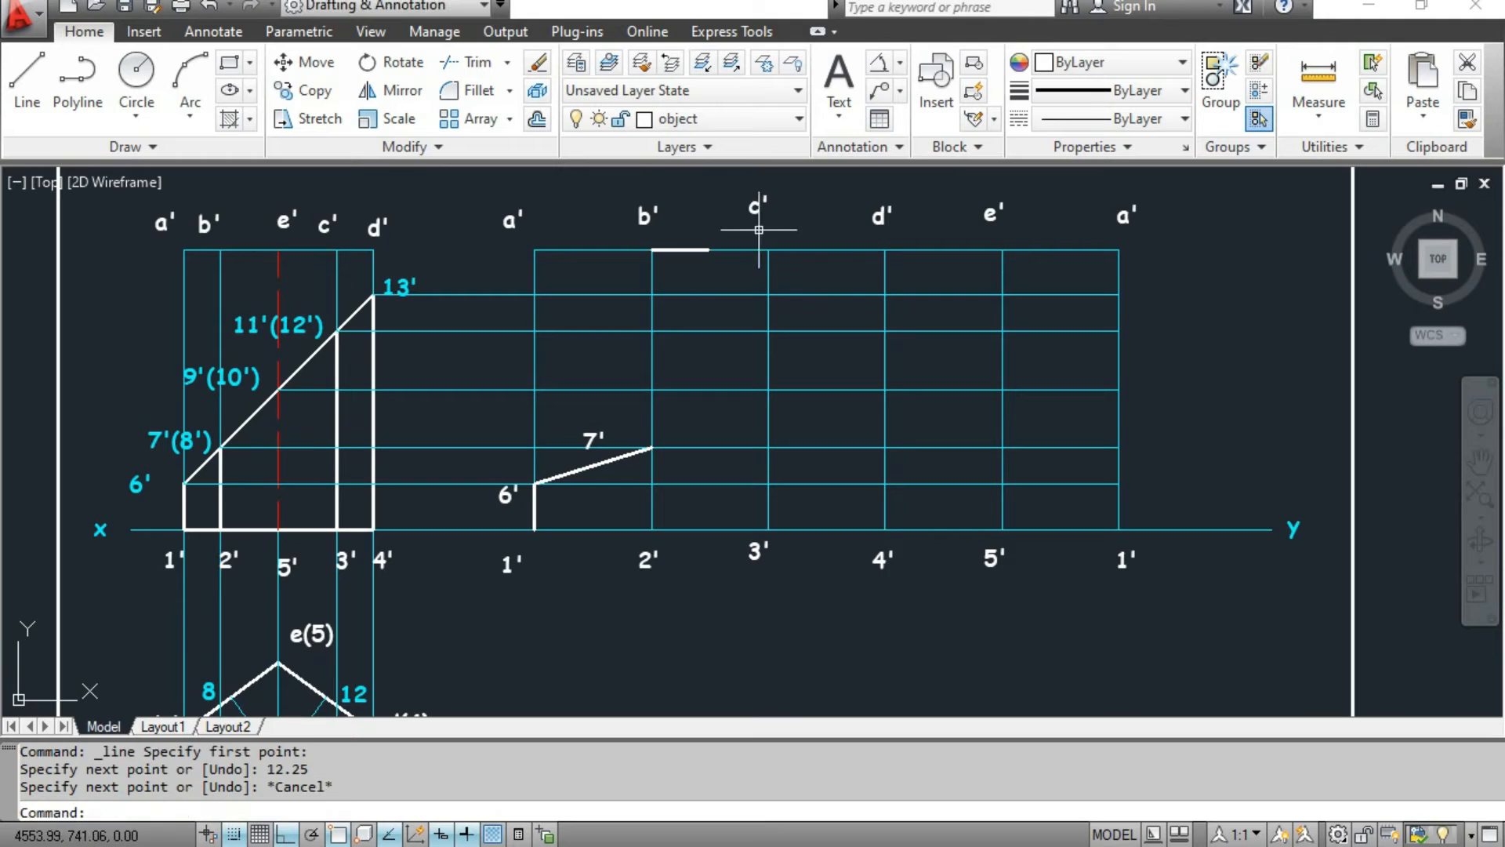
Move the short line on the development's top edge to the projection layer.
click(680, 249)
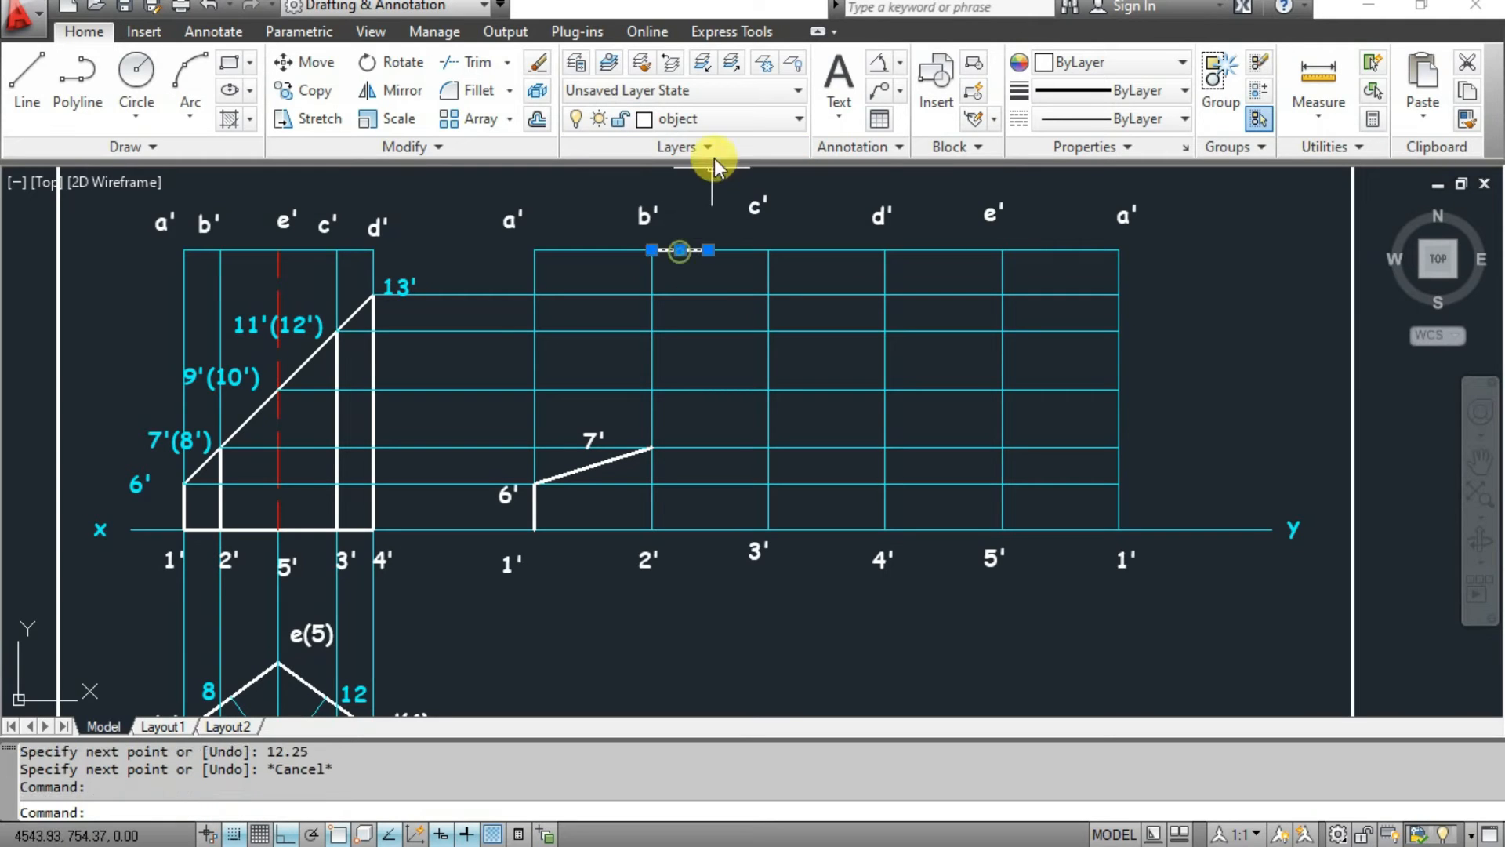
click(710, 120)
click(696, 286)
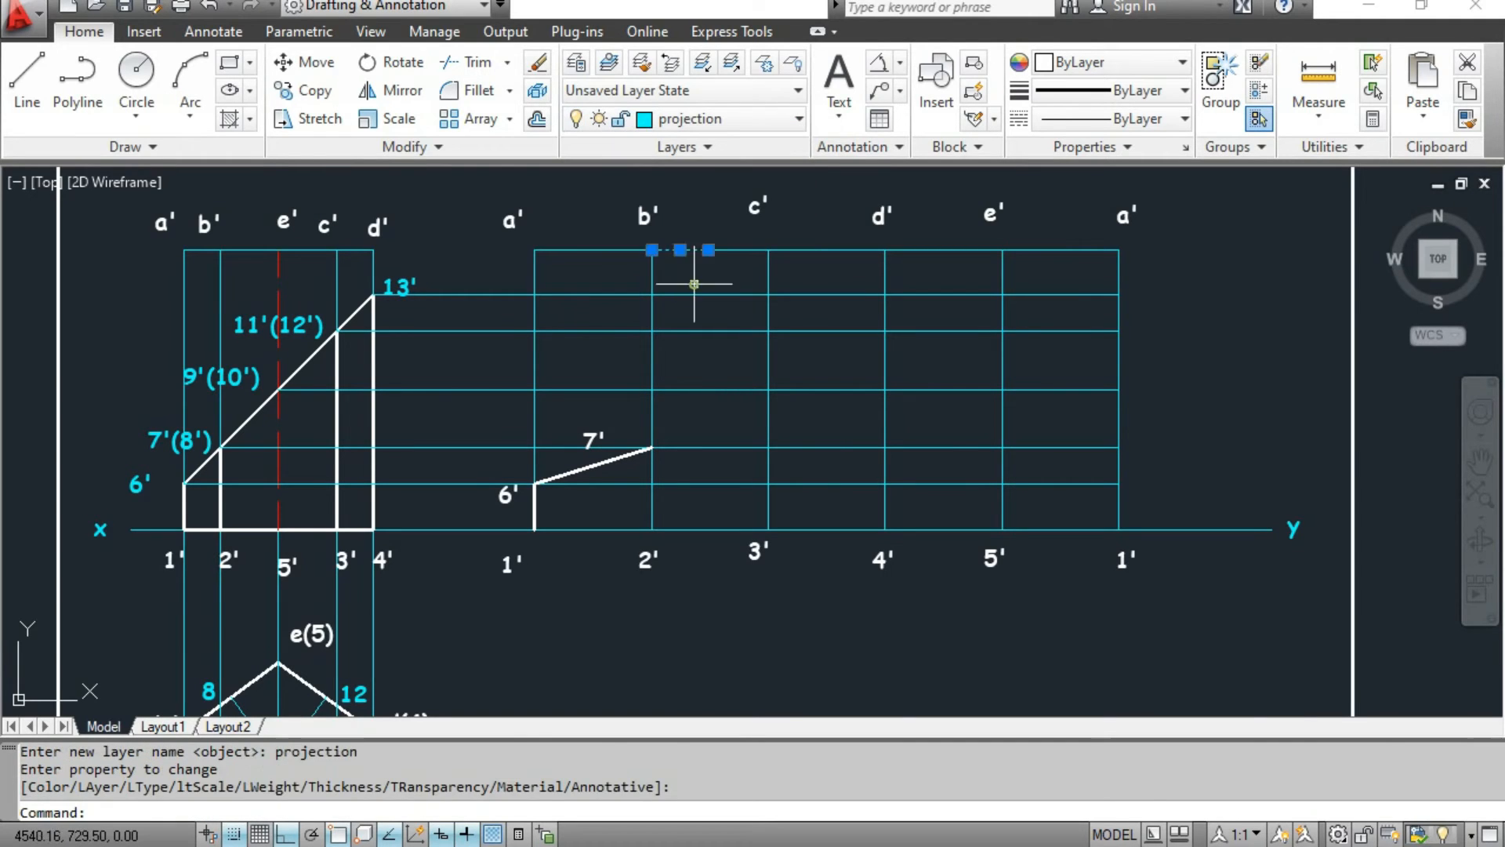
key(Escape)
key(Escape)
On the projection layer, draw a vertical line from the free end of the 12.25 segment down to the 7'(8') projection line.
click(25, 79)
click(685, 119)
click(681, 286)
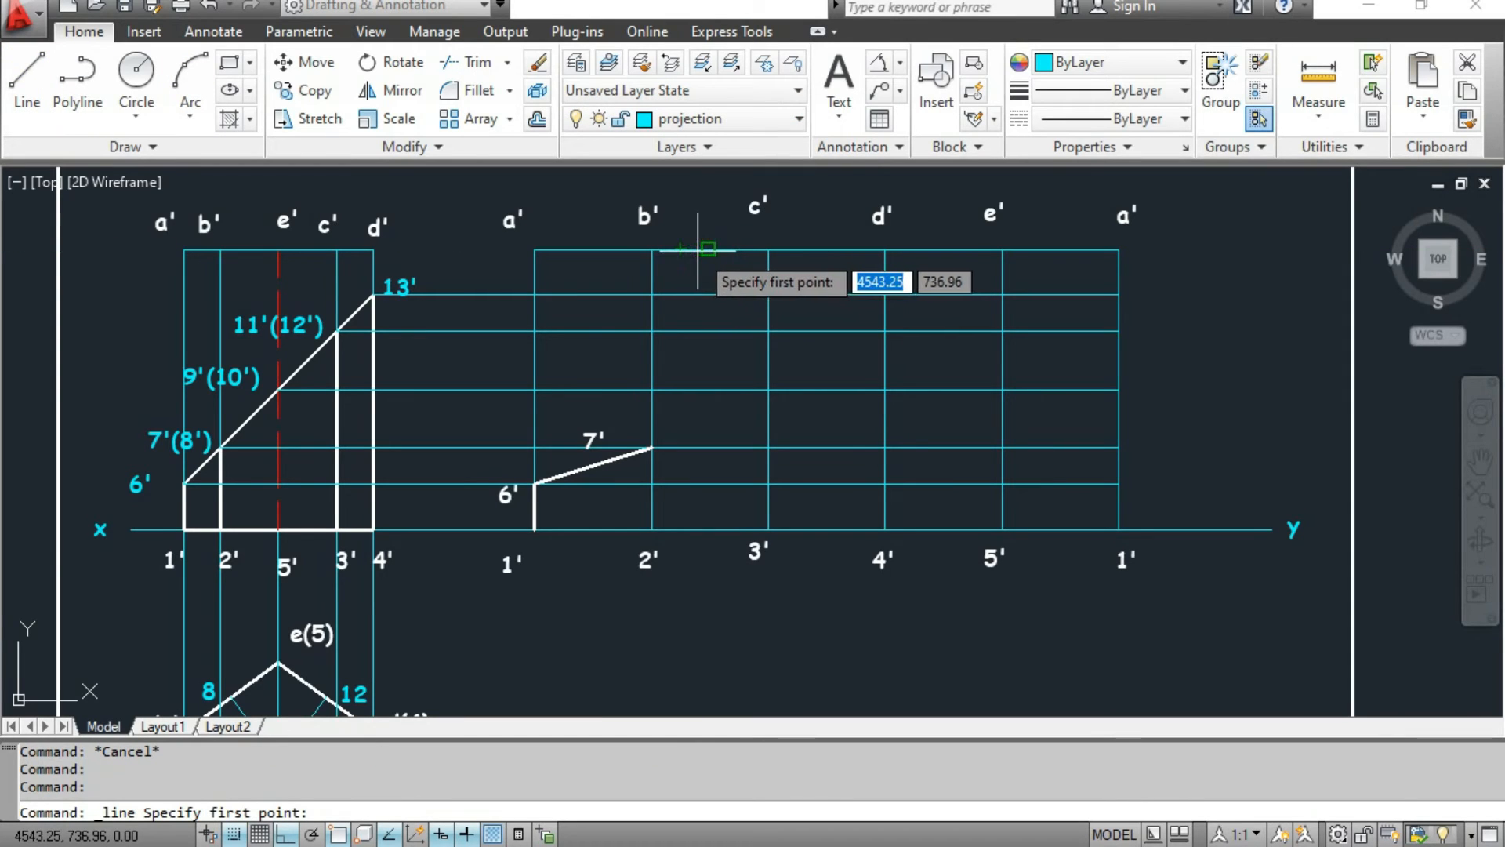
click(708, 250)
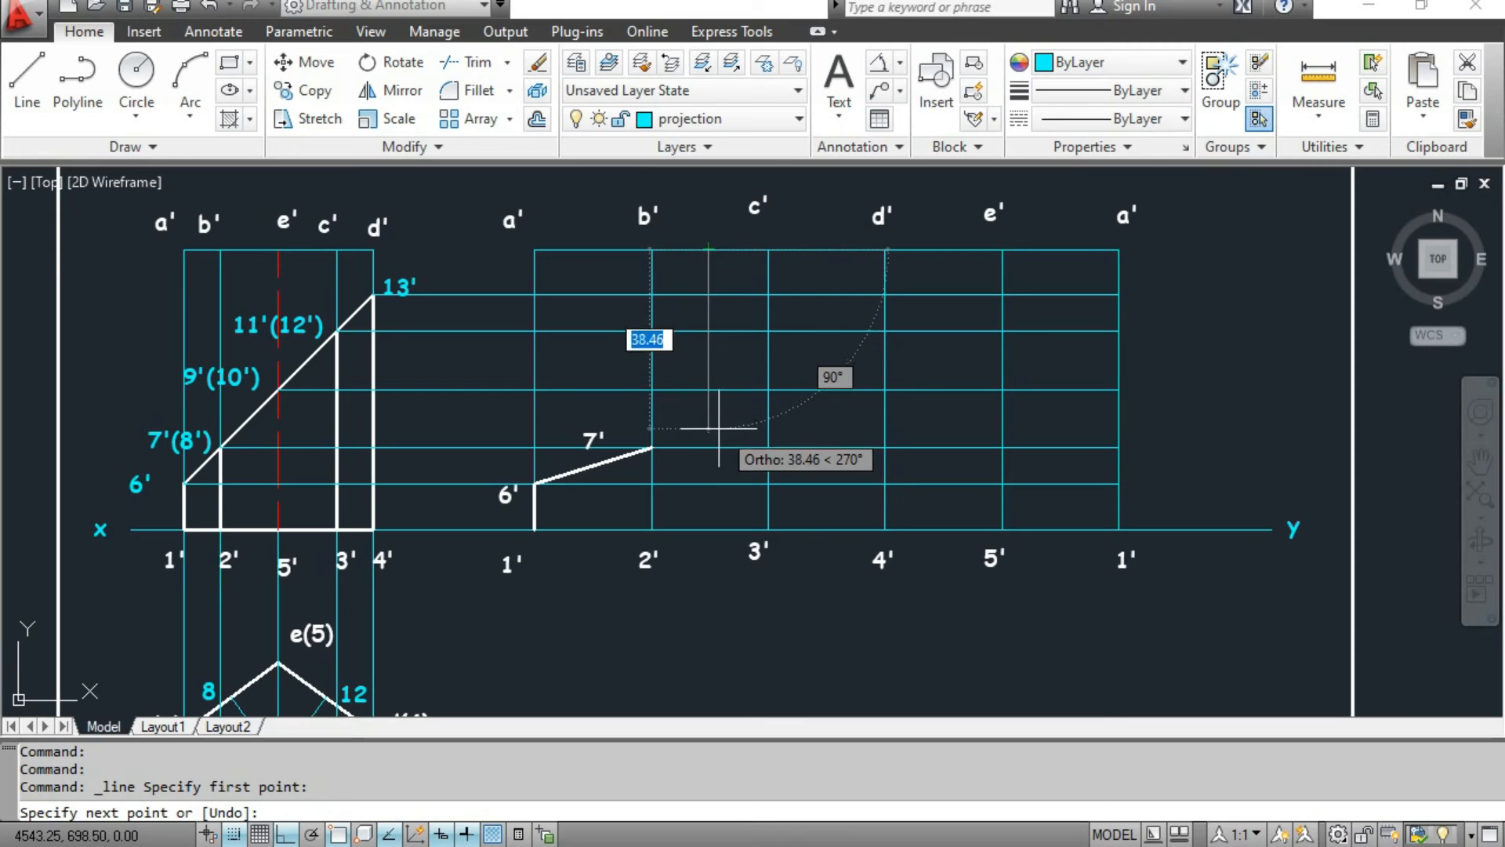
click(708, 448)
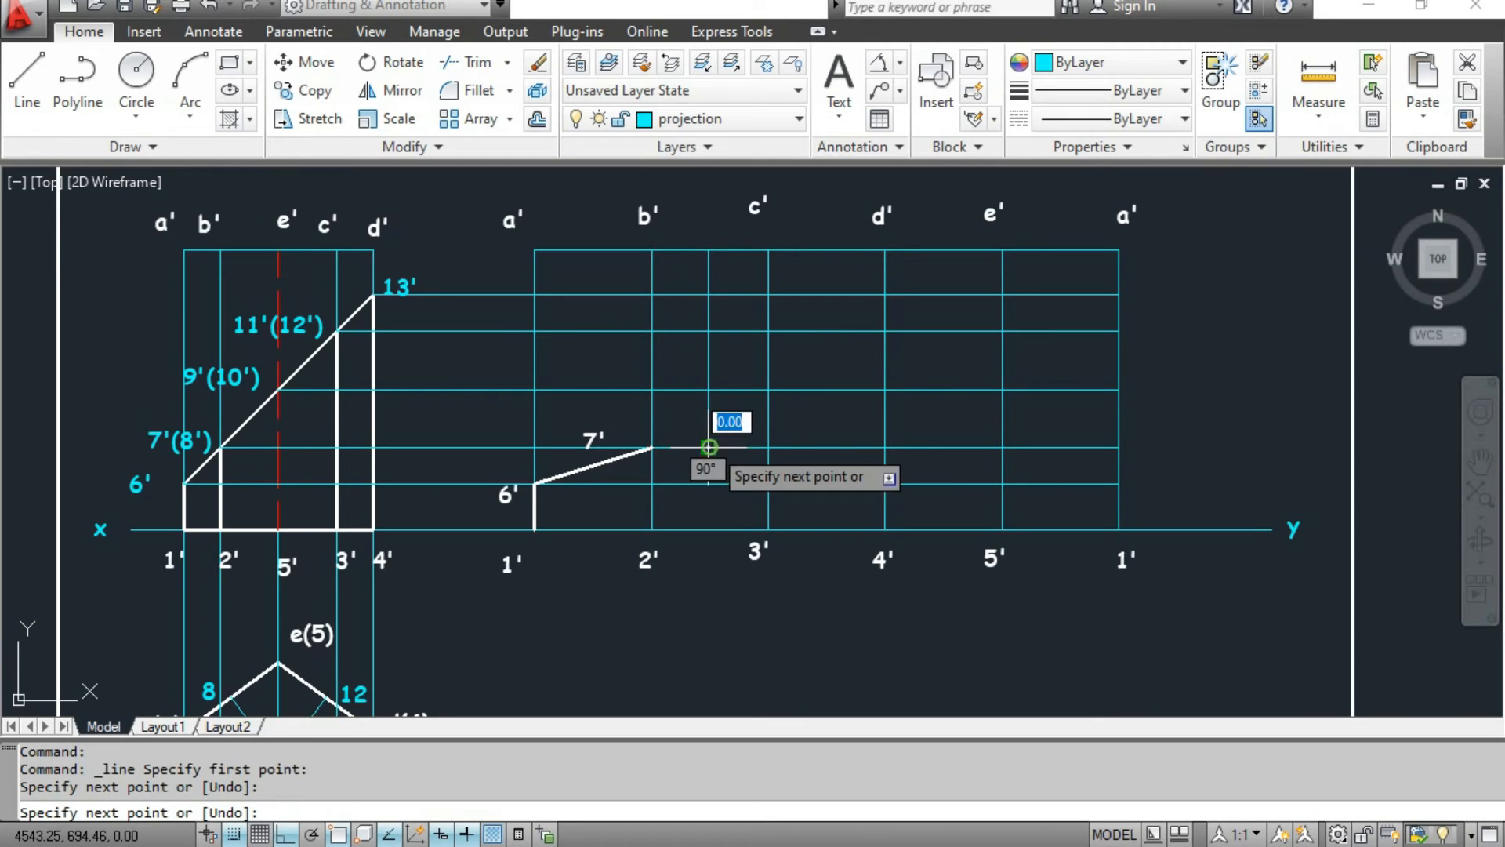
key(Escape)
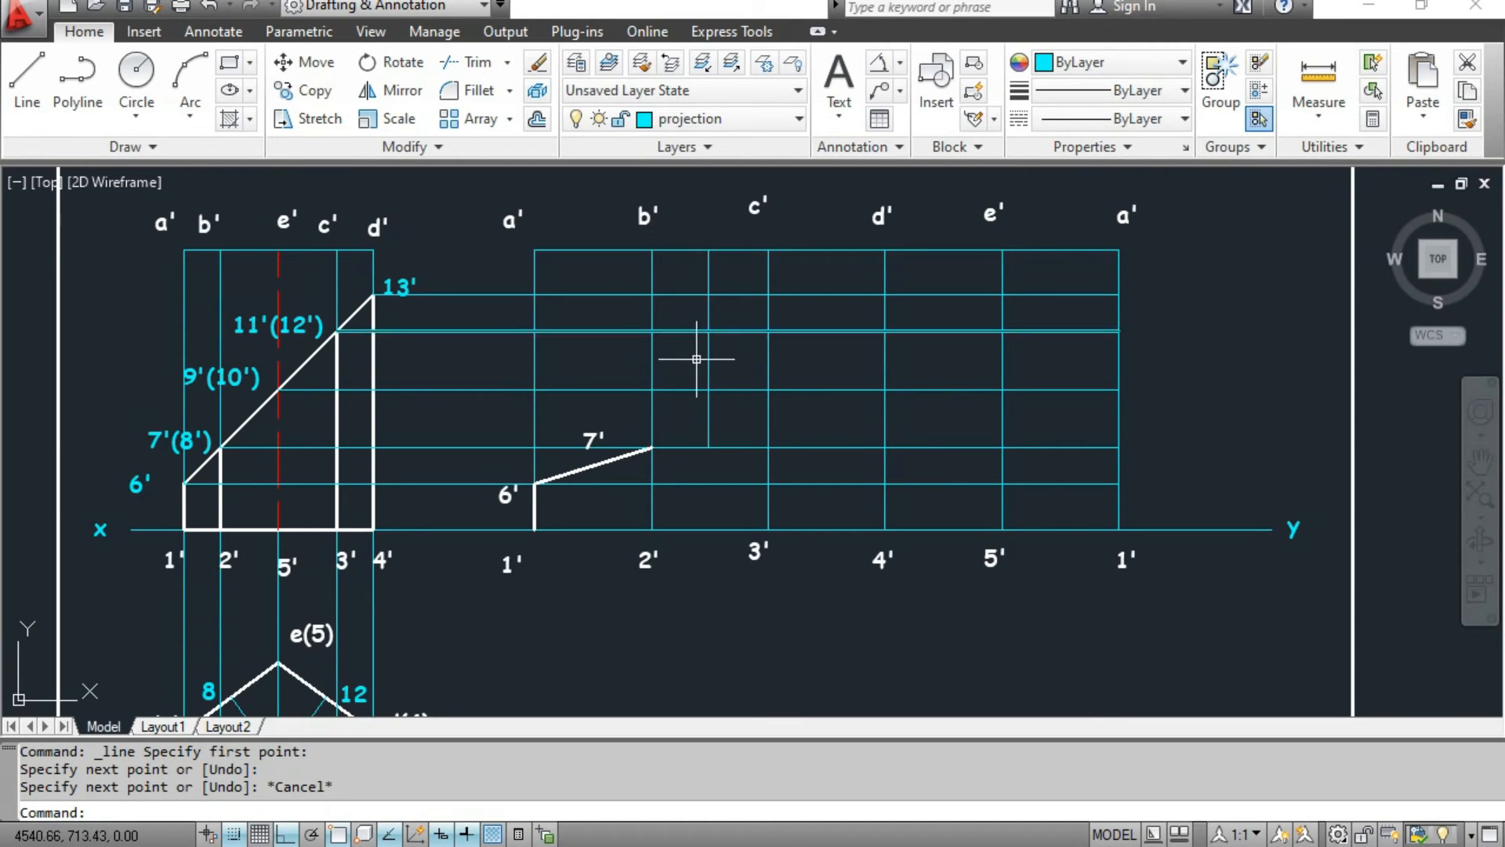
On the object layer, draw a line from 7' to where the vertical line between b'2' and c'3' crosses the 9'(10') projection line.
middle_drag(711, 416, 709, 351)
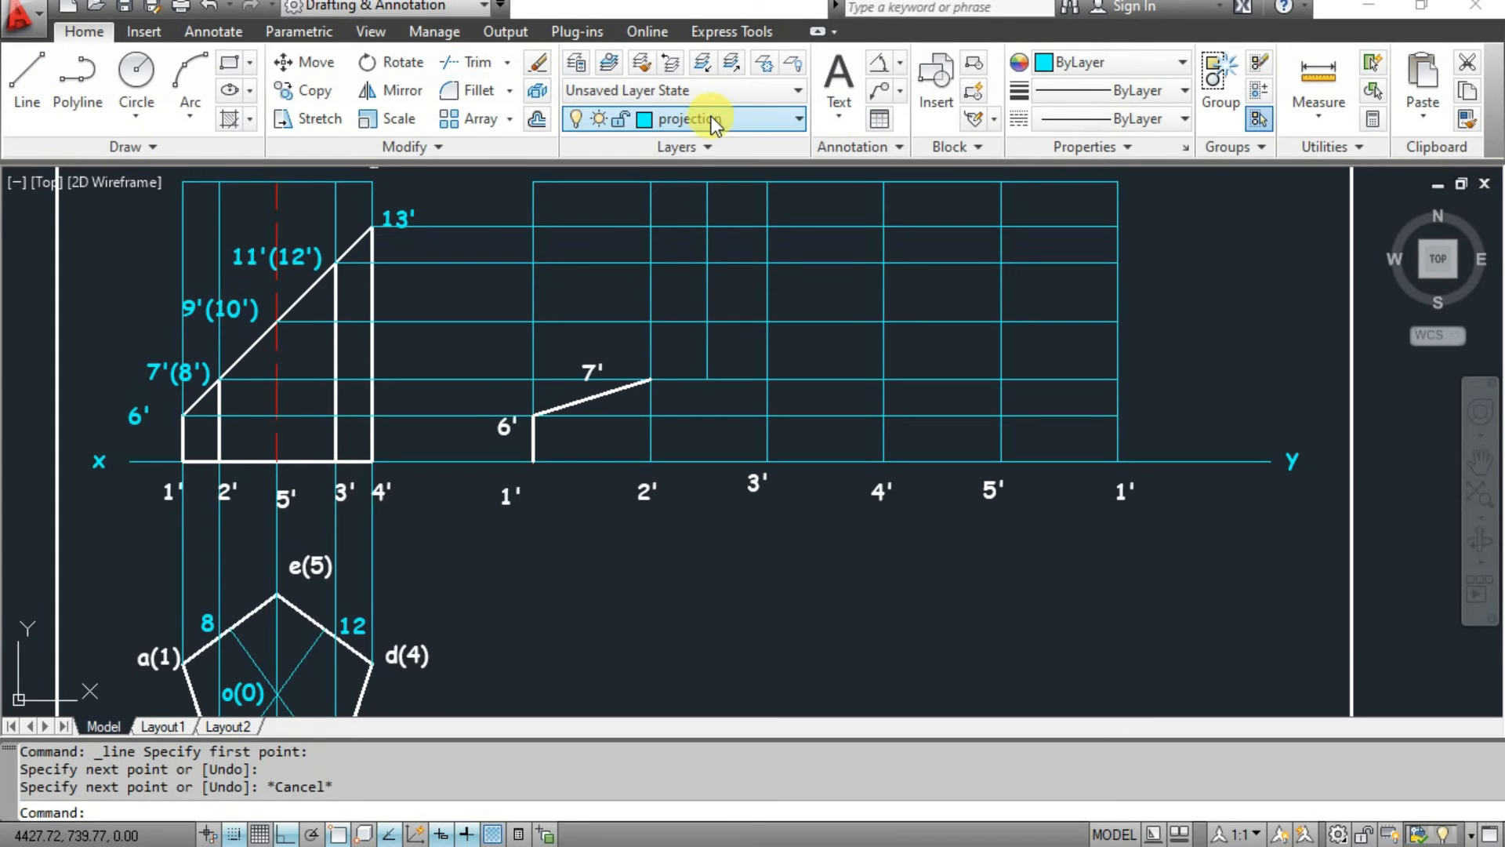
click(711, 118)
click(687, 259)
key(space)
click(648, 382)
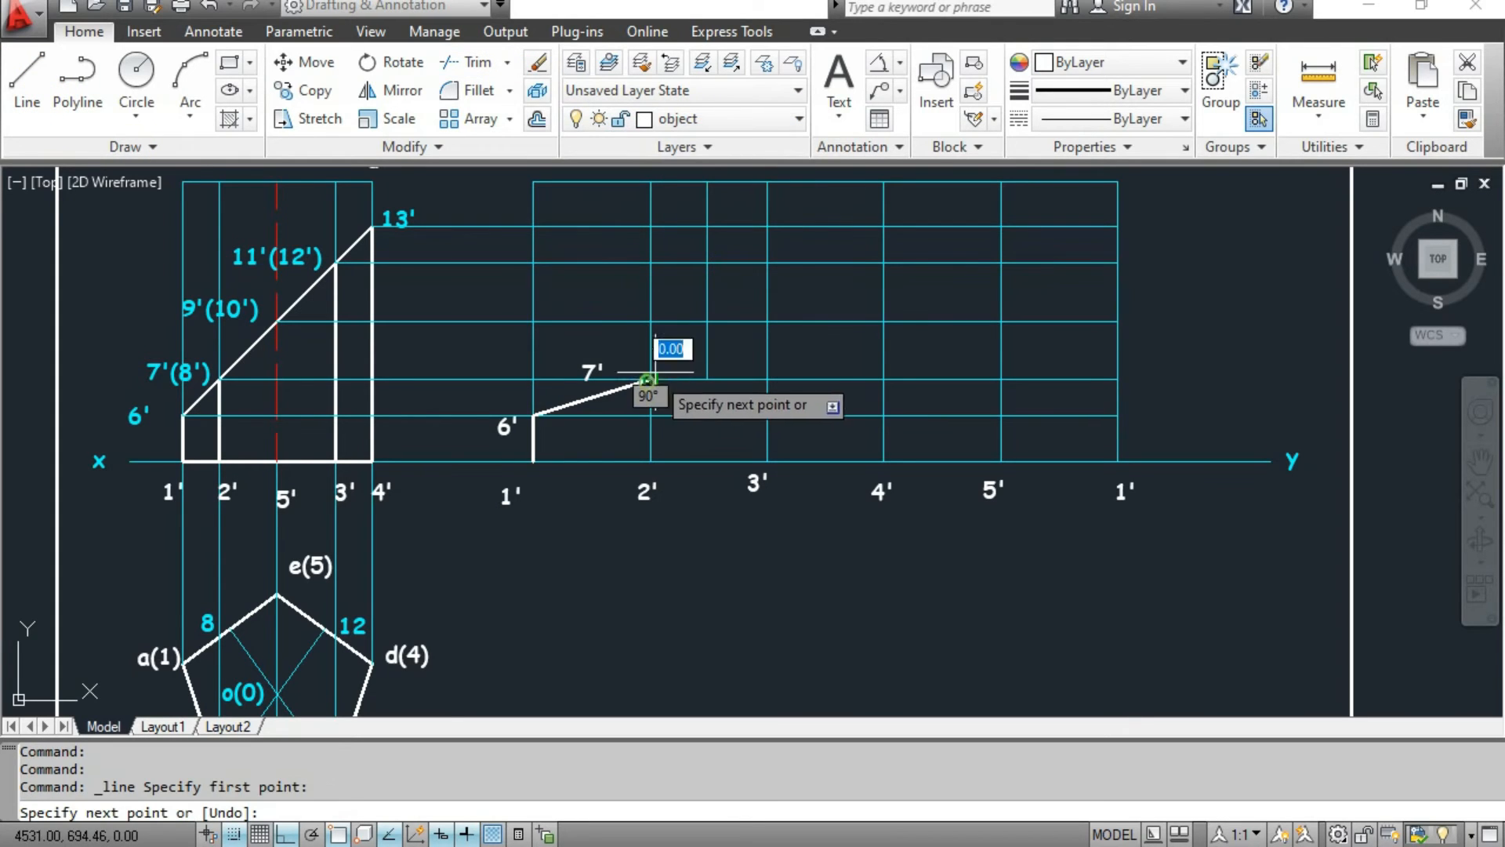
click(707, 322)
key(Escape)
scroll(714, 368, down, 2)
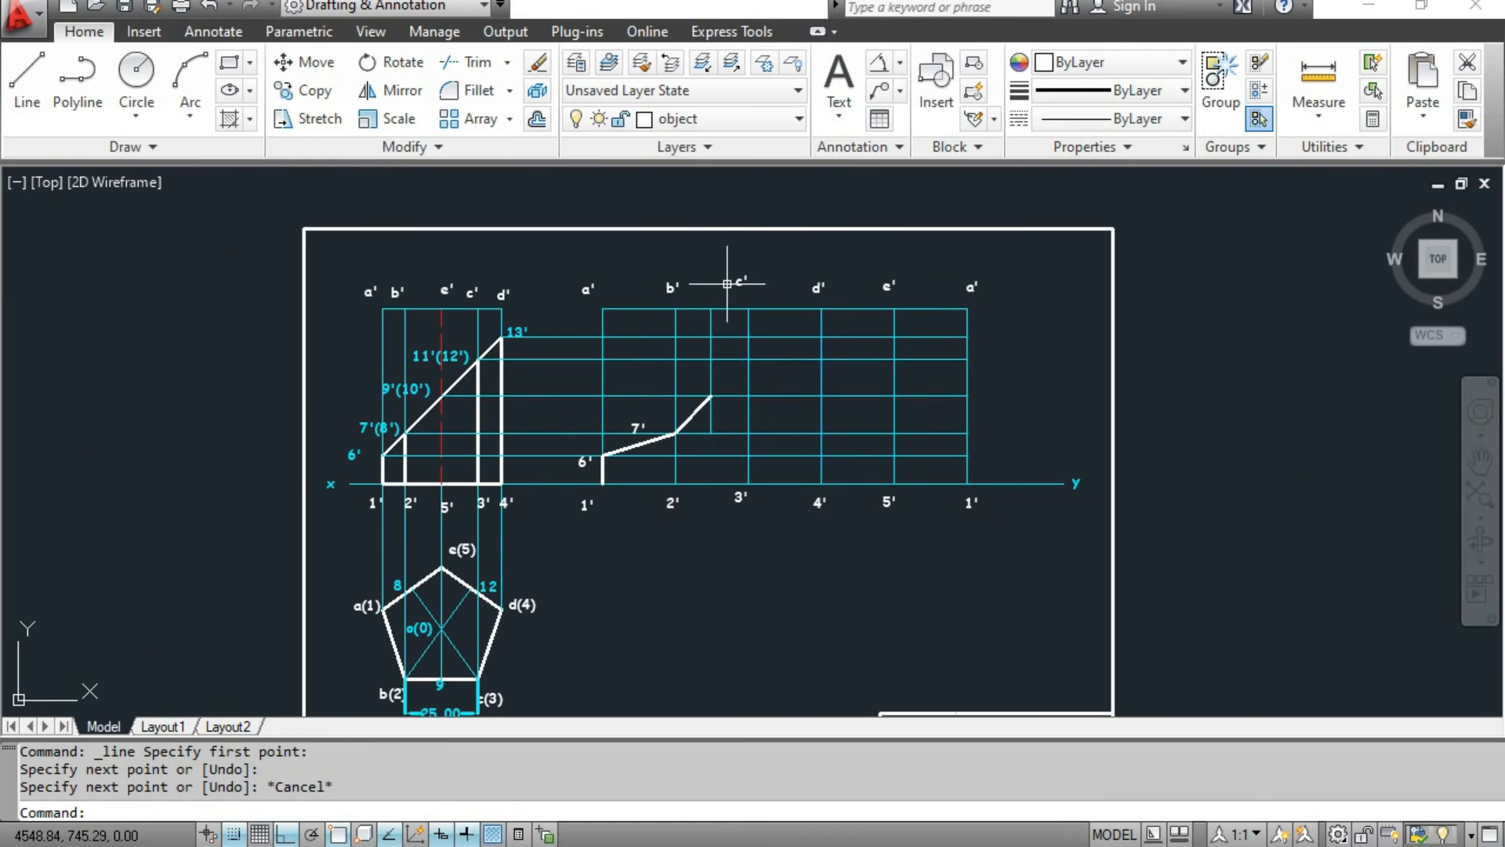
Add the label 9' beside the upper end of the sloping line, at the vertical between b'2' and c'3'.
scroll(716, 405, up, 1)
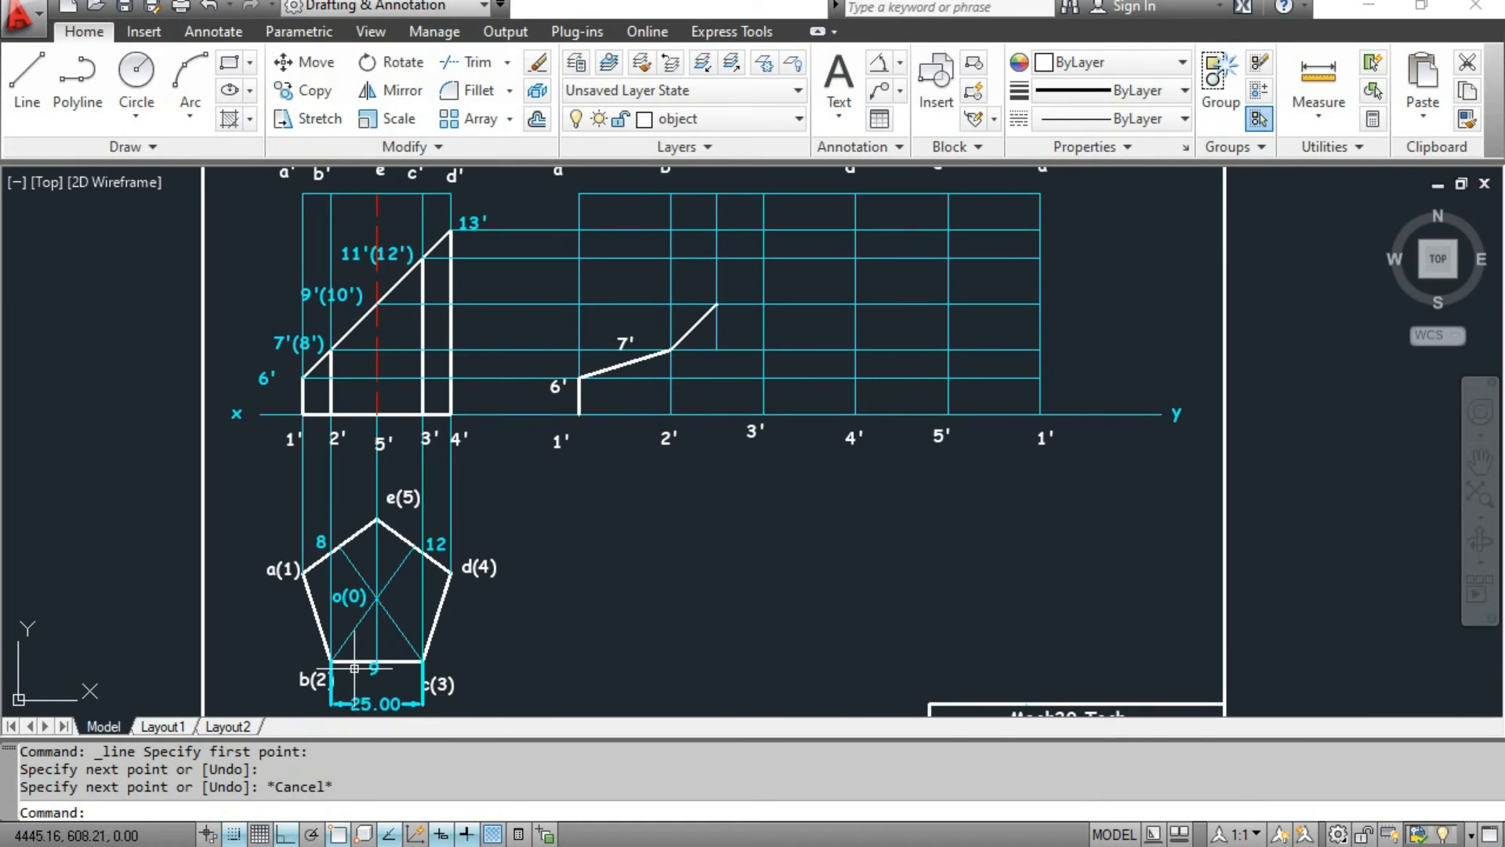
mouse_move(688, 450)
middle_down()
mouse_move(672, 494)
mouse_move(632, 528)
middle_up()
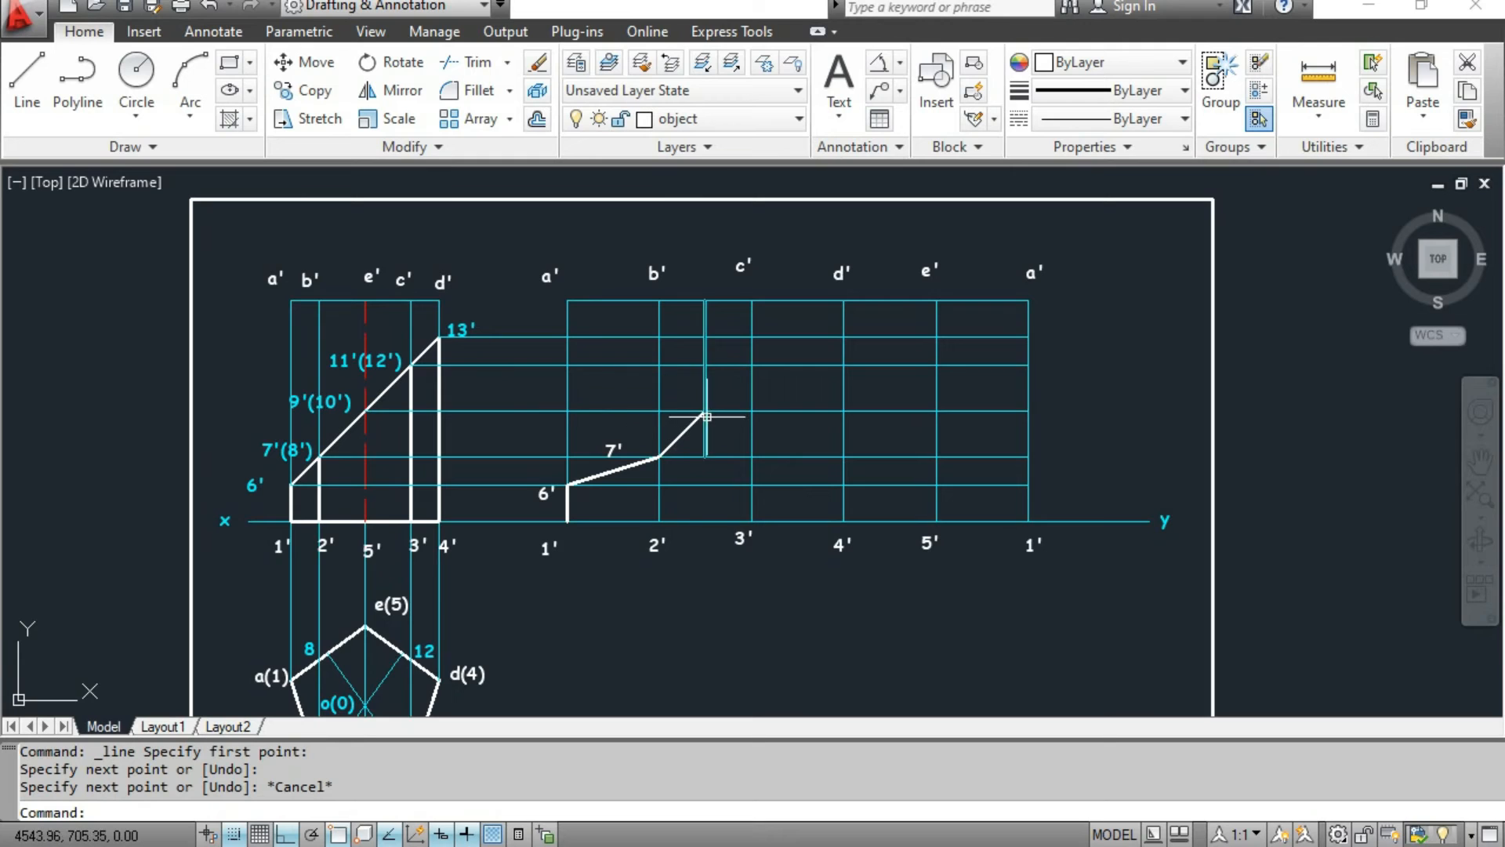
click(839, 78)
click(663, 405)
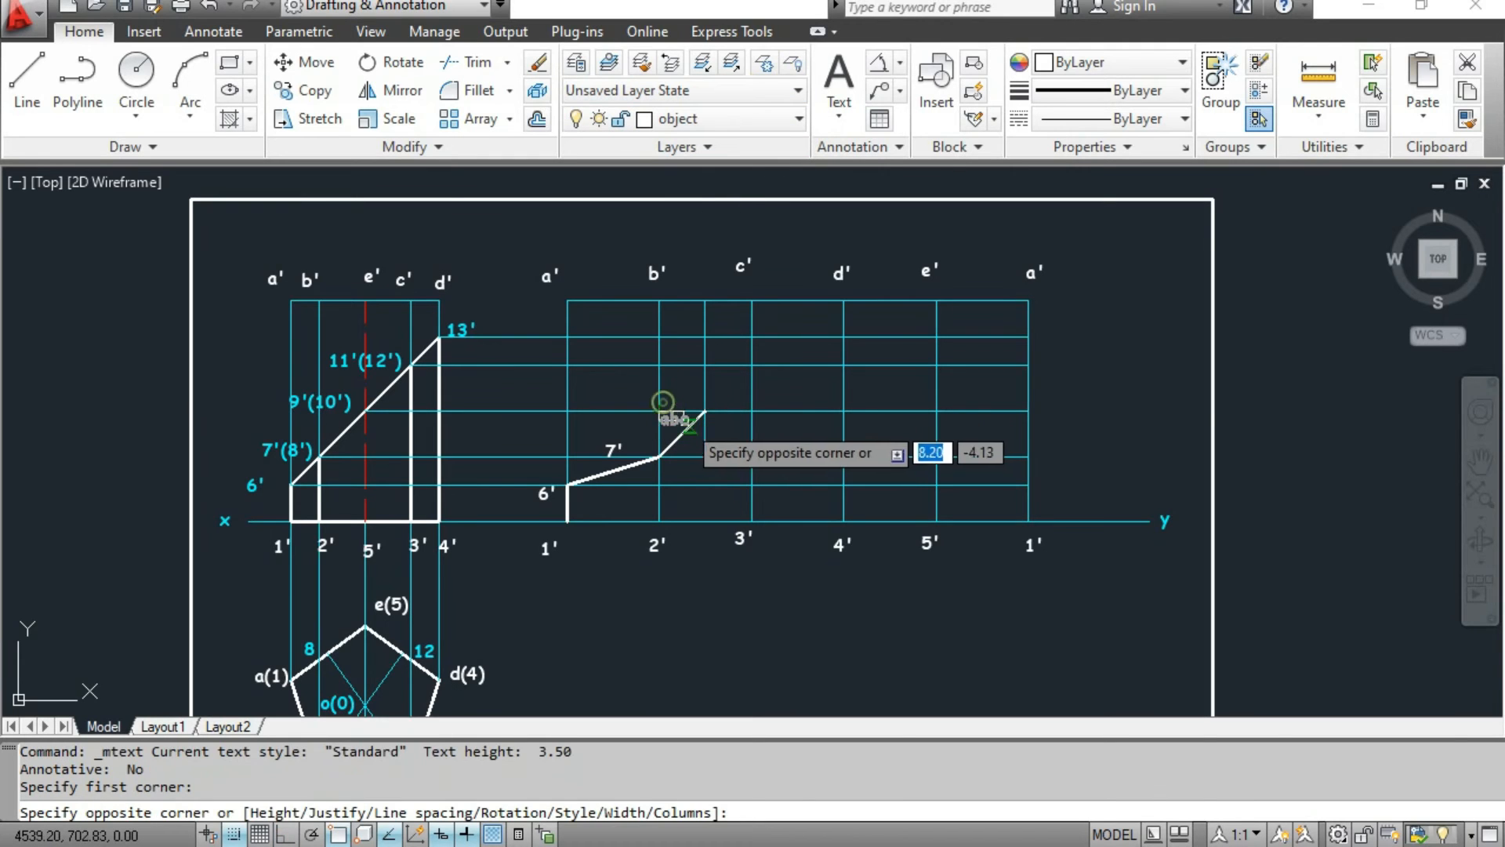
click(690, 428)
text(9')
click(691, 429)
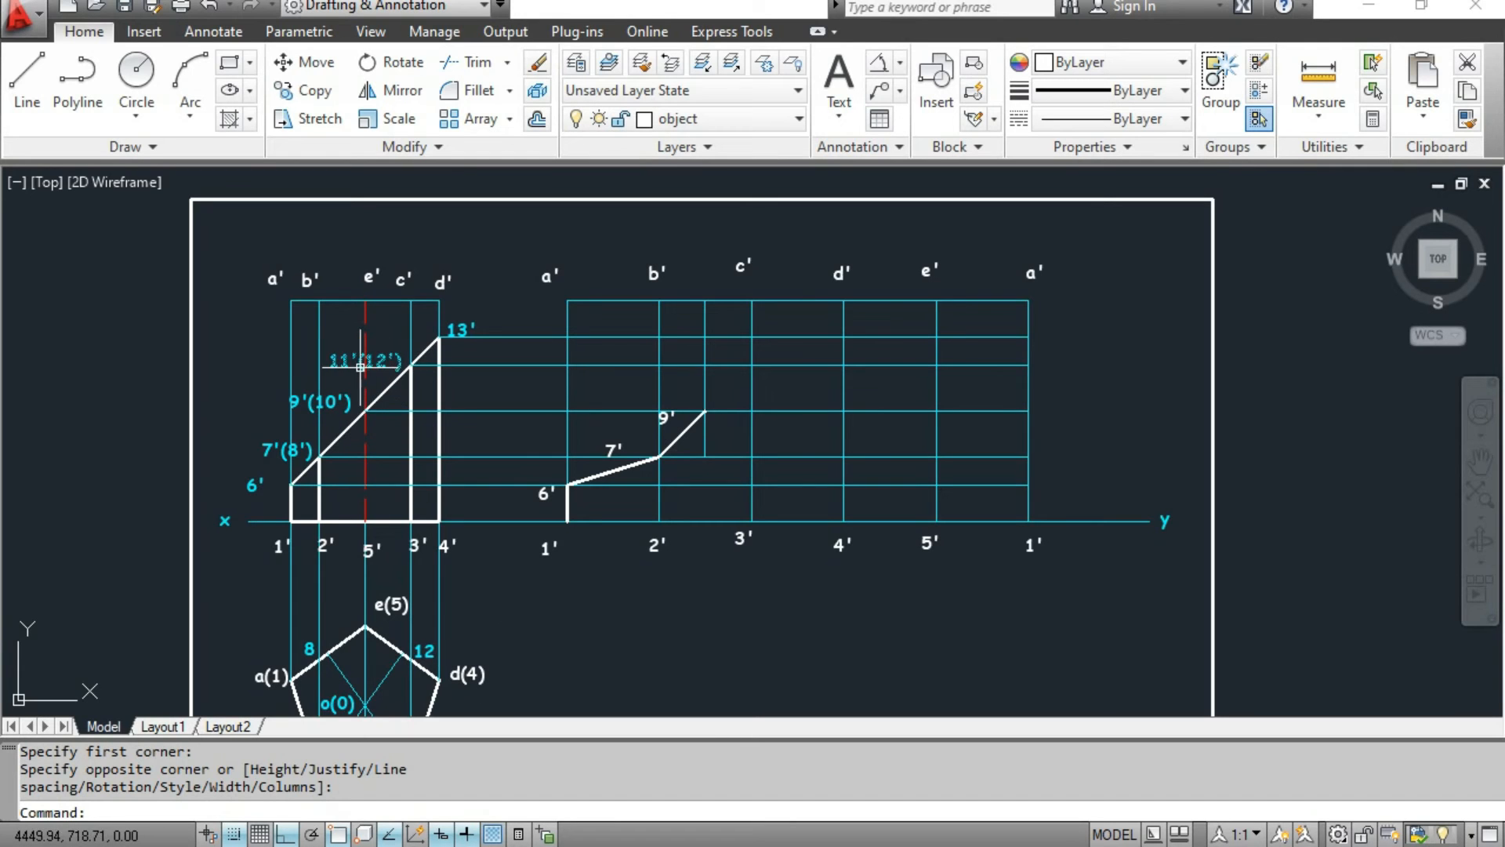
Draw a line from 9' to where the development's c'3' vertical crosses the 11'(12') projection line.
middle_drag(423, 407, 424, 319)
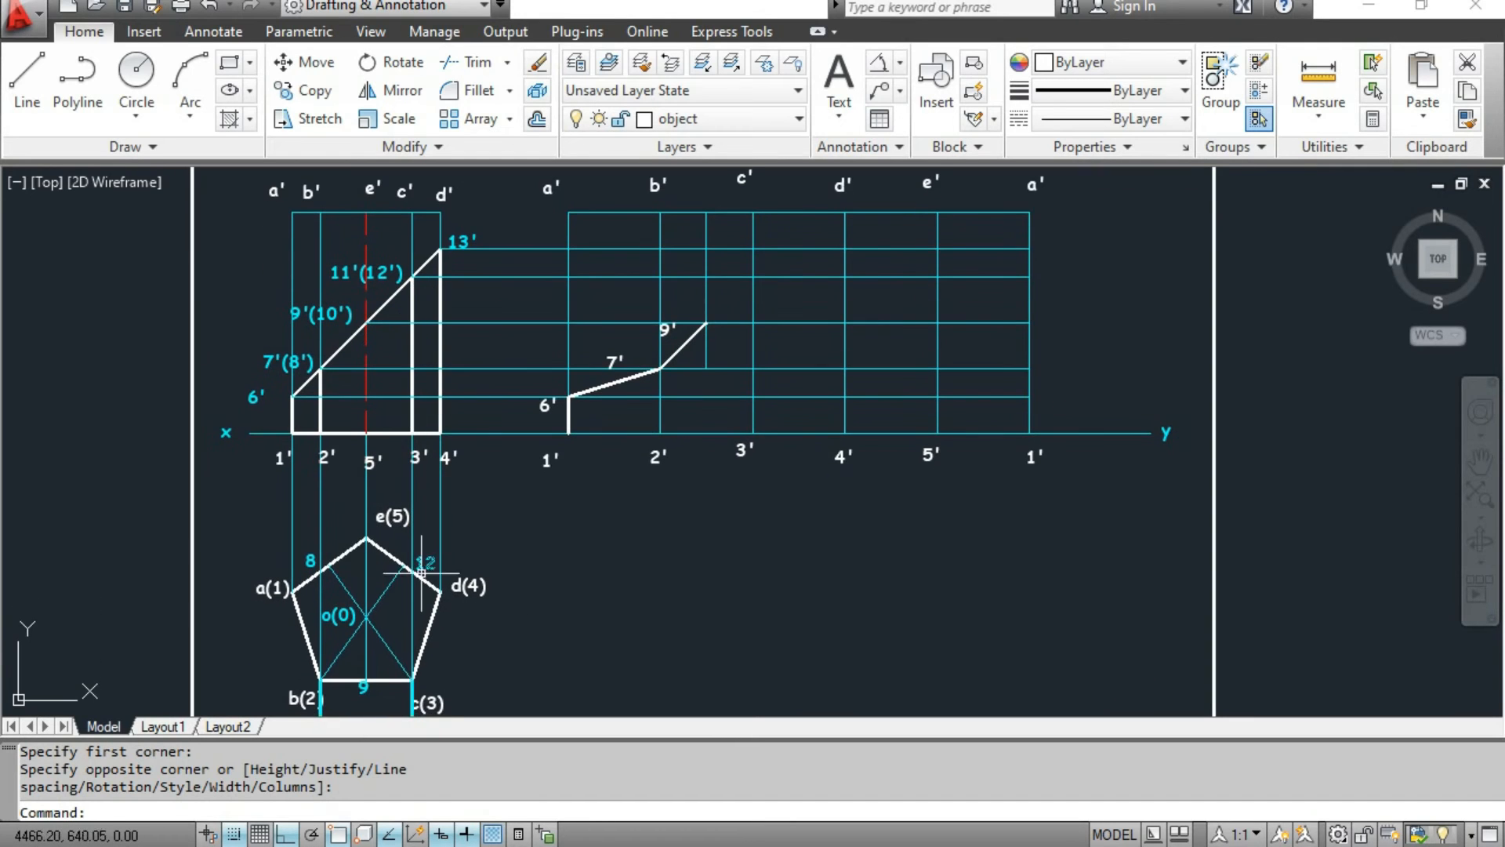
middle_drag(545, 584, 525, 715)
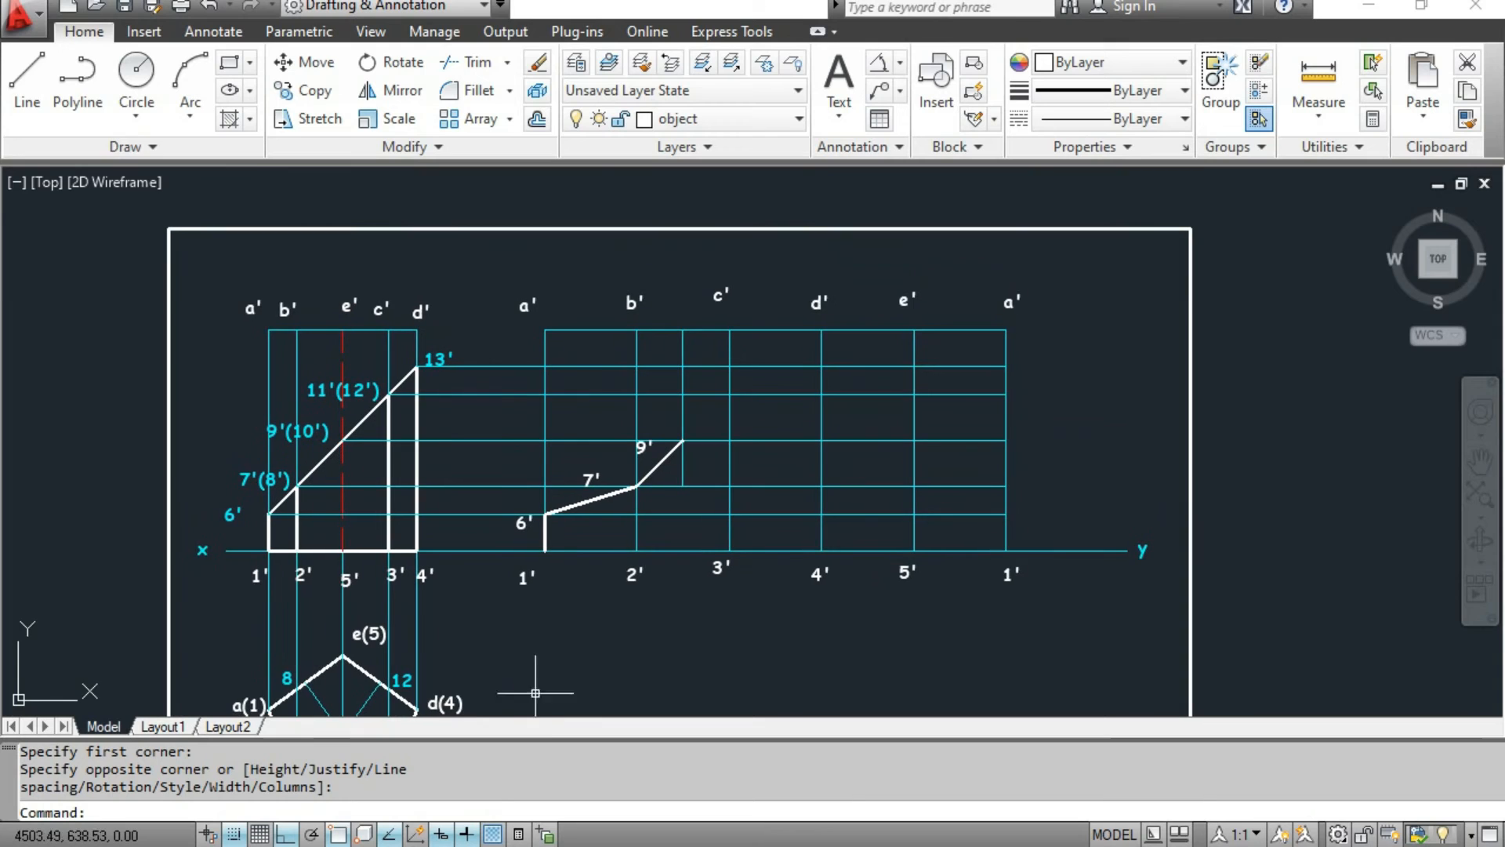
click(27, 78)
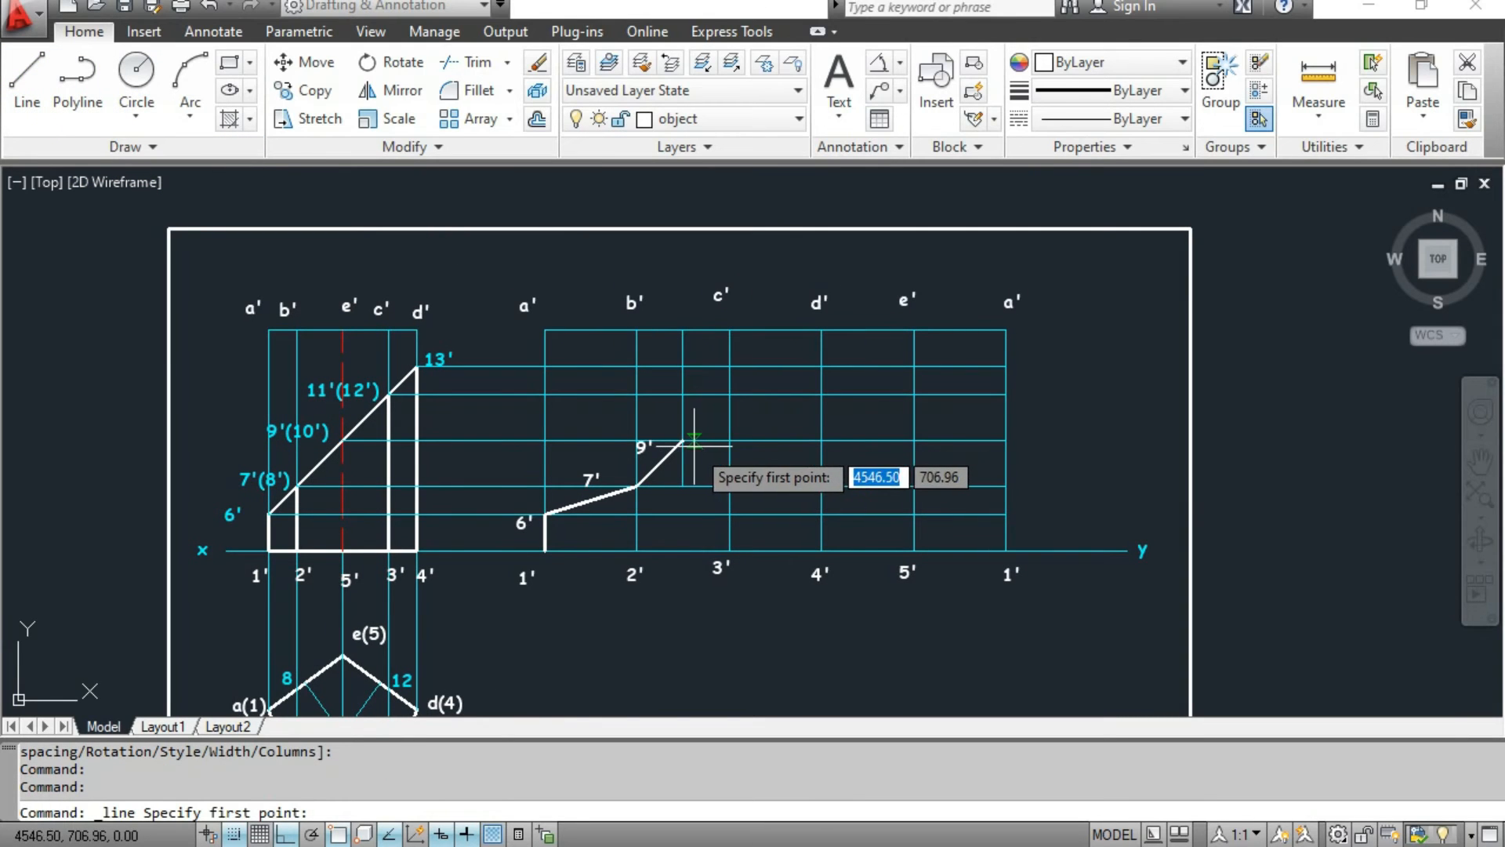
click(682, 441)
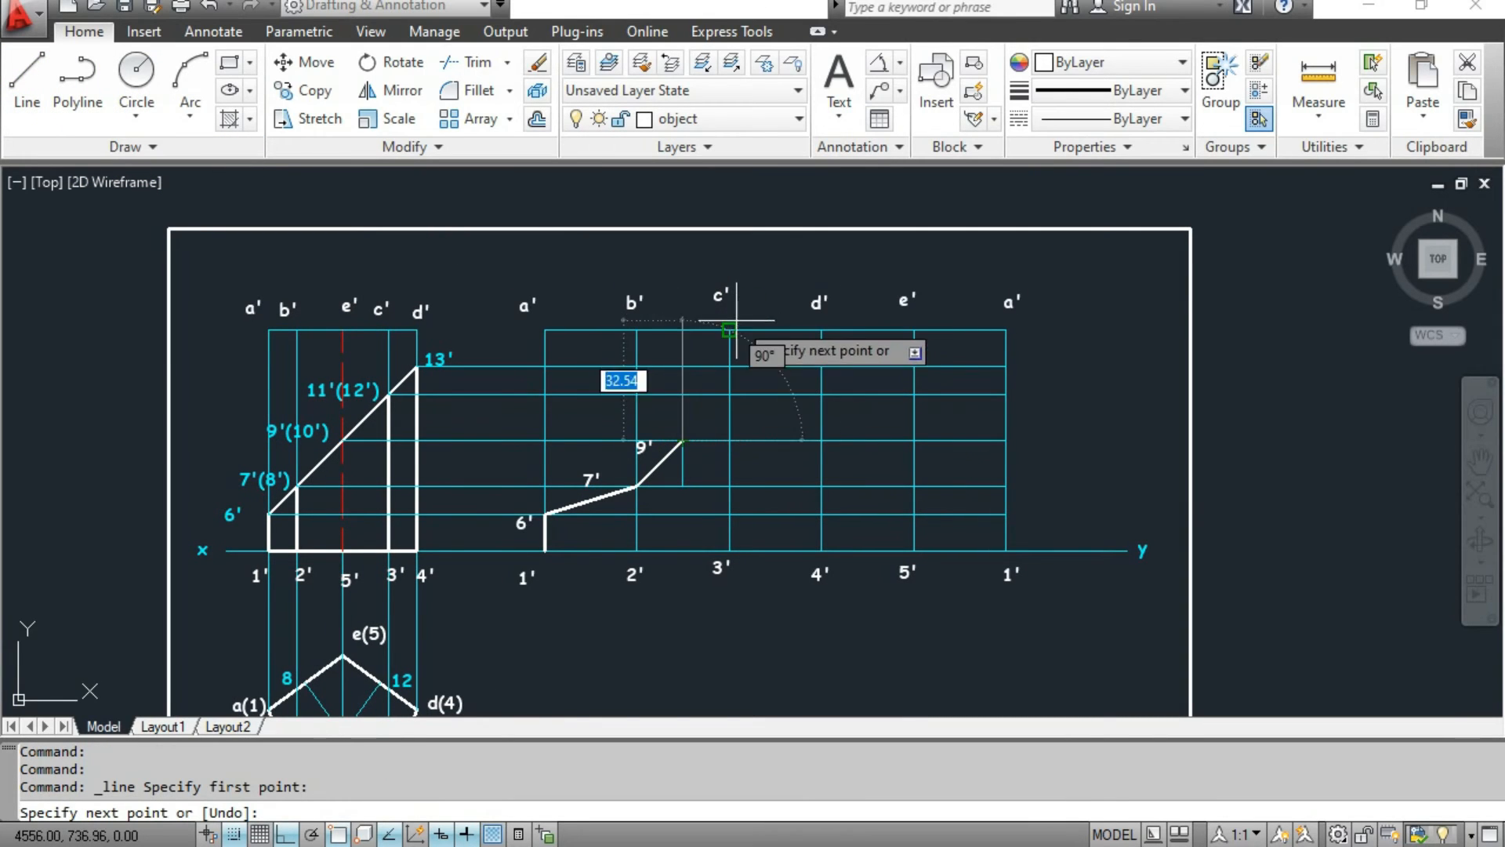
click(683, 441)
click(730, 395)
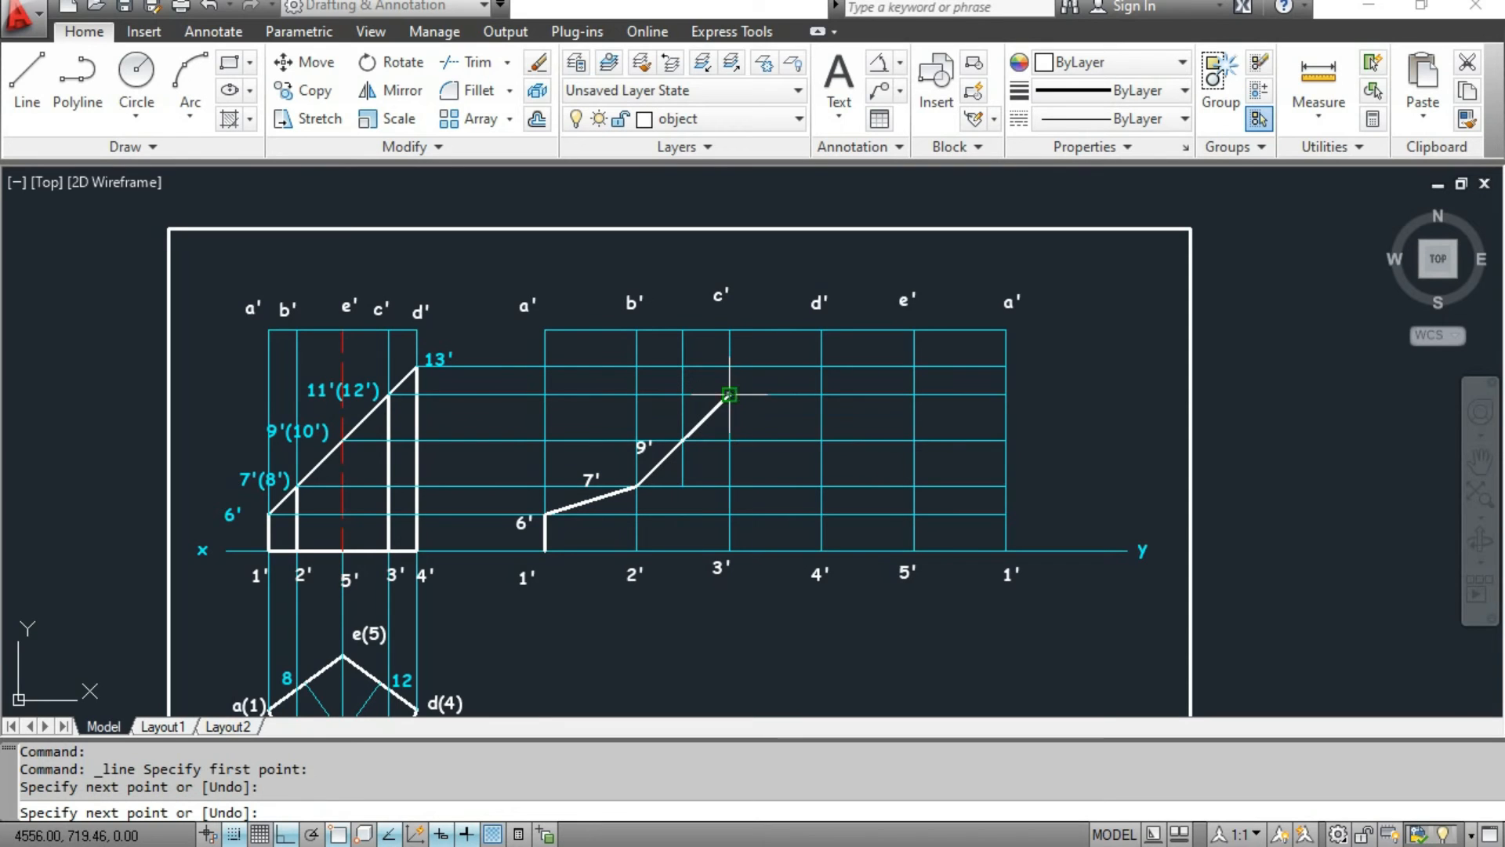
key(Escape)
Continue the cut edge with a line from the c'3' vertical to where the d'4' vertical crosses the 13' projection line.
middle_drag(766, 508, 760, 396)
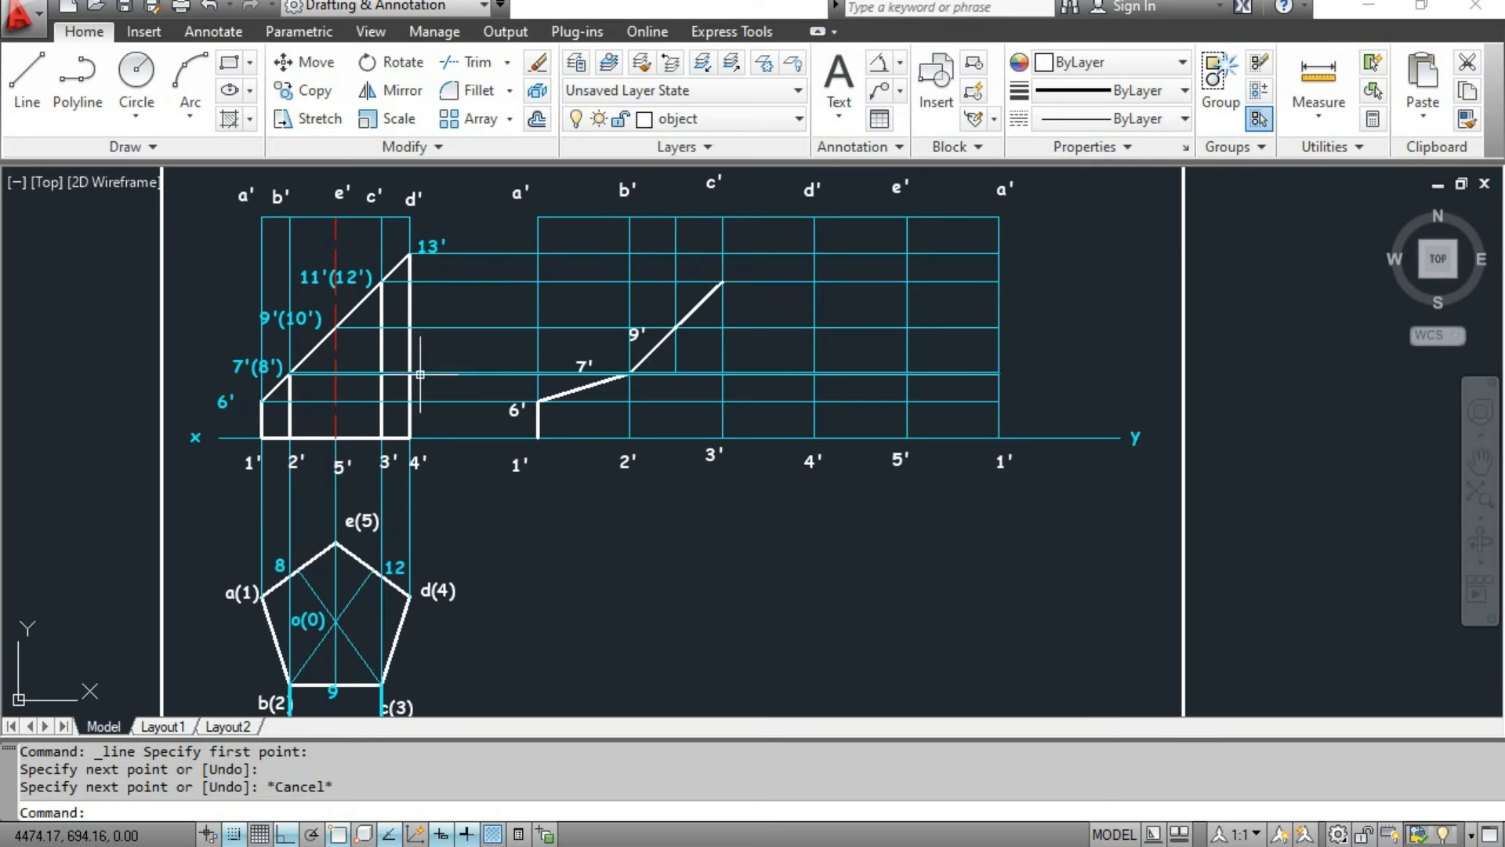
click(27, 79)
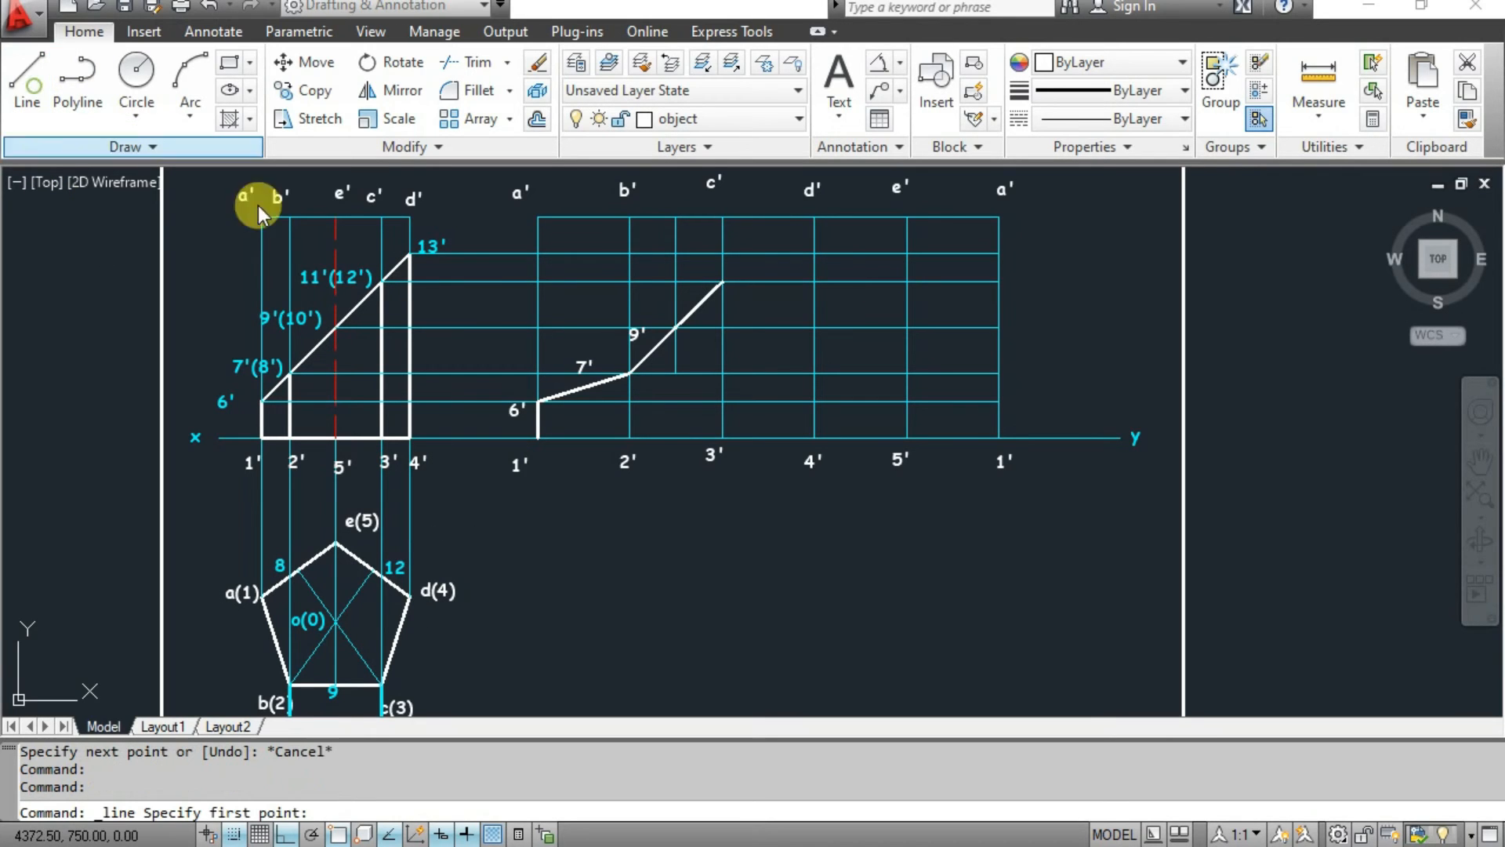
click(722, 281)
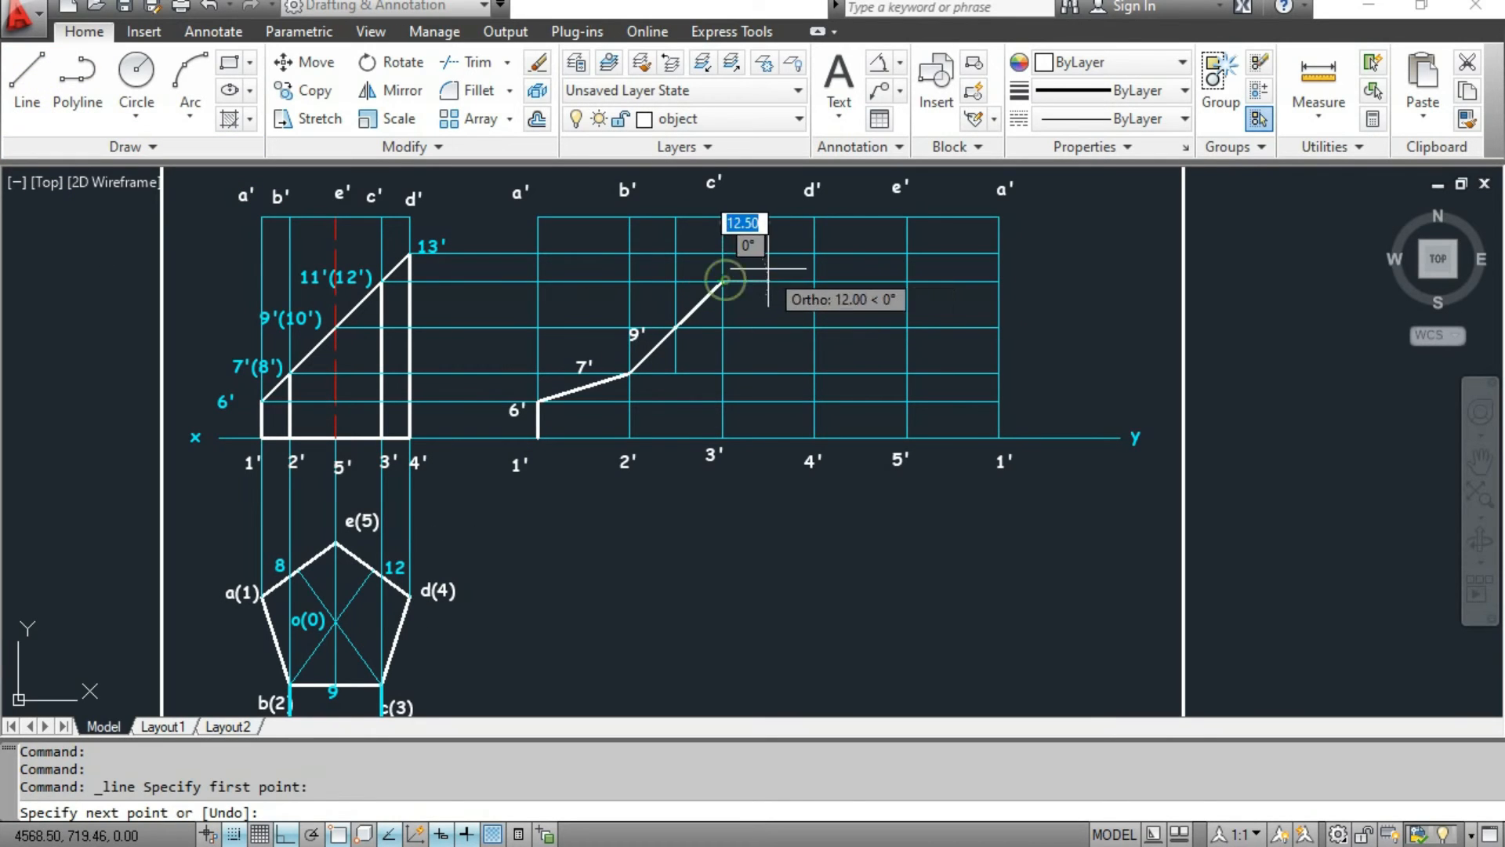
click(815, 253)
key(Escape)
key(Escape)
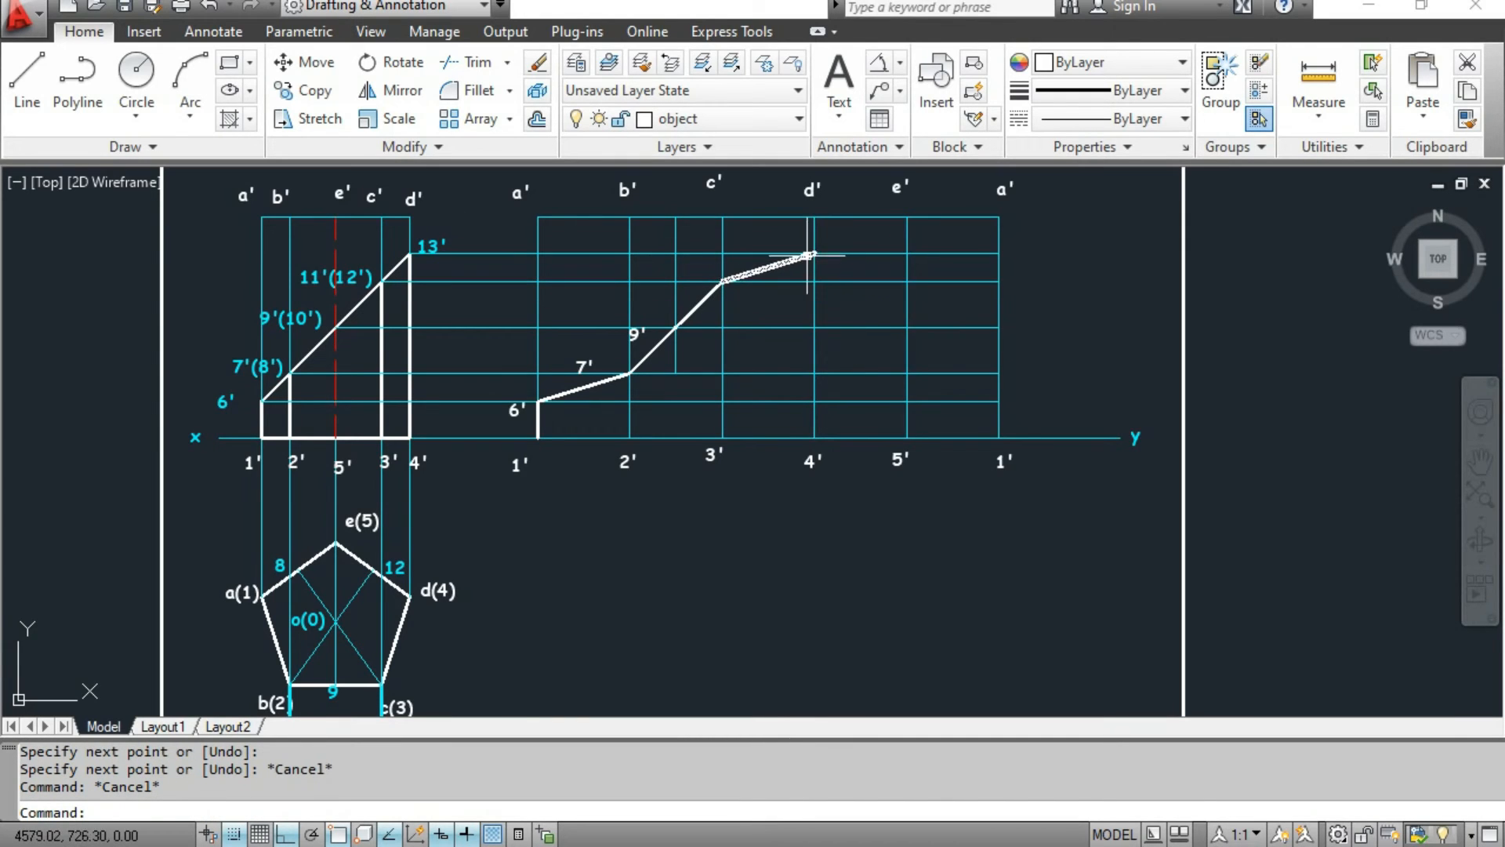
Label the cut edge's corner on the development's c'3' vertical as 11'.
click(839, 74)
scroll(764, 264, up, 3)
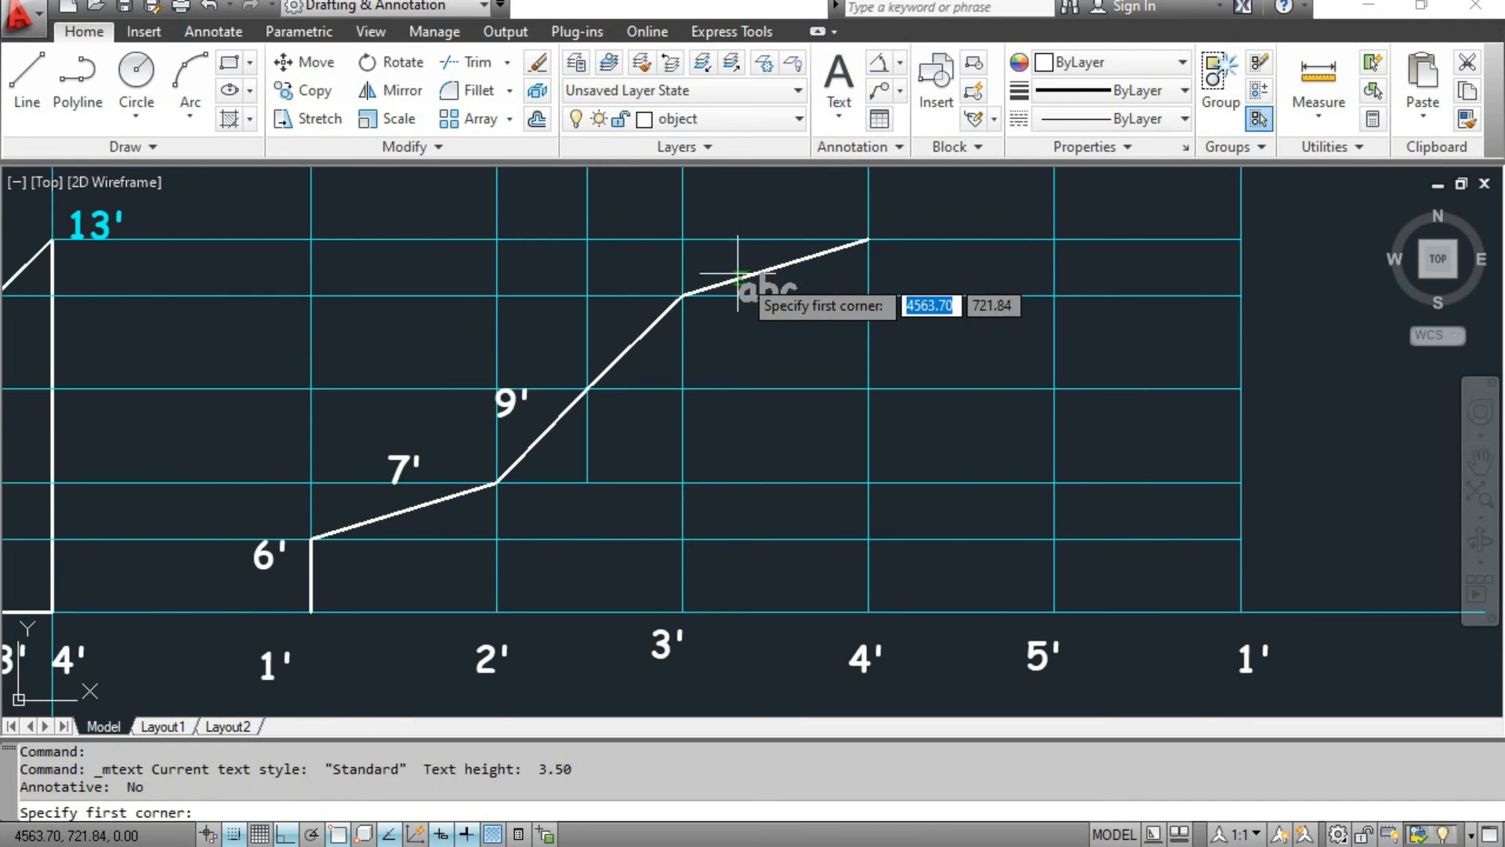
click(589, 276)
click(642, 302)
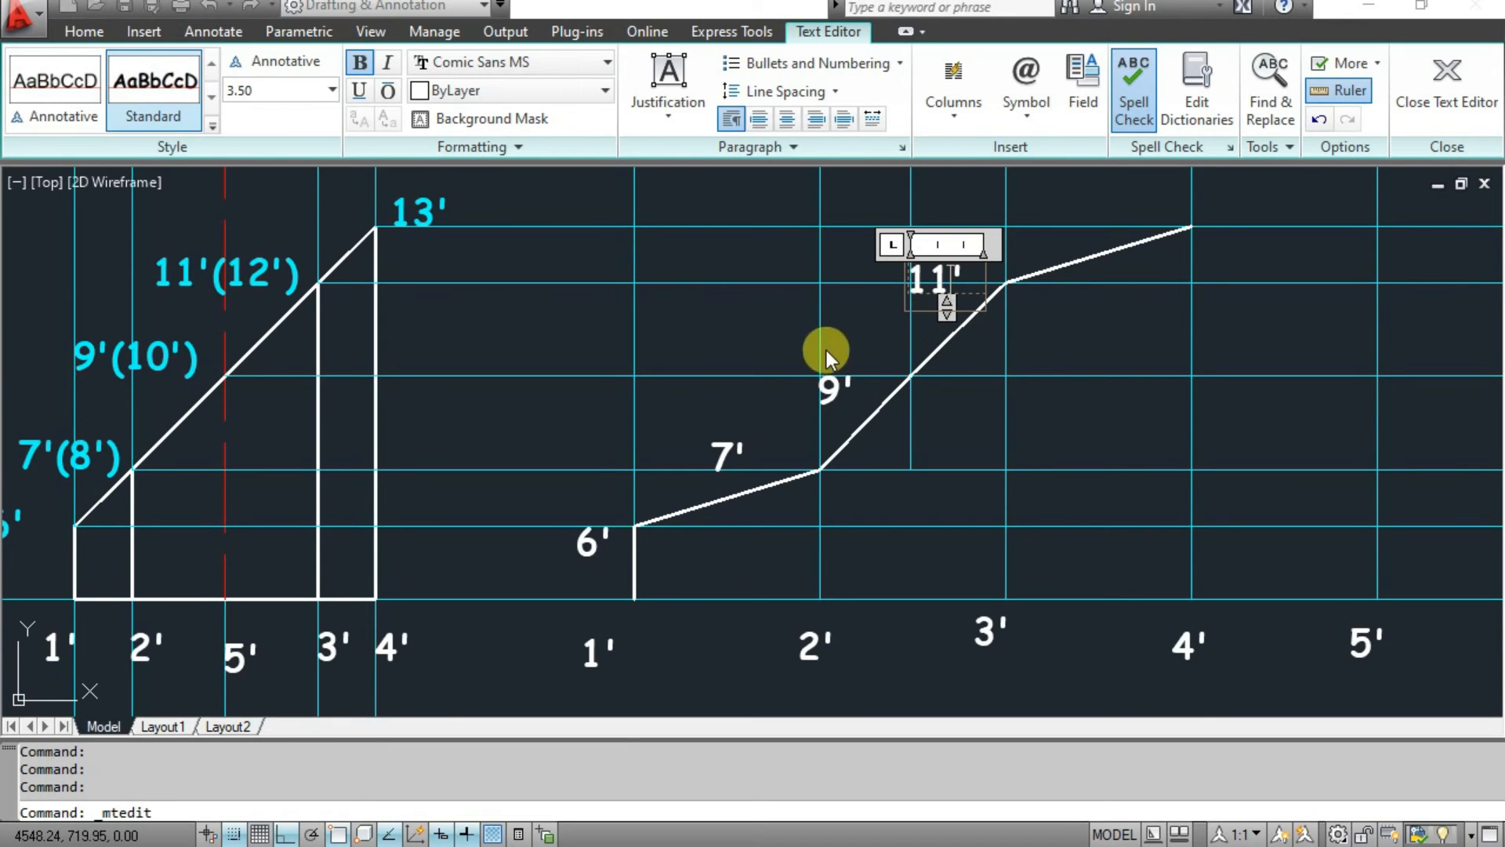
click(829, 357)
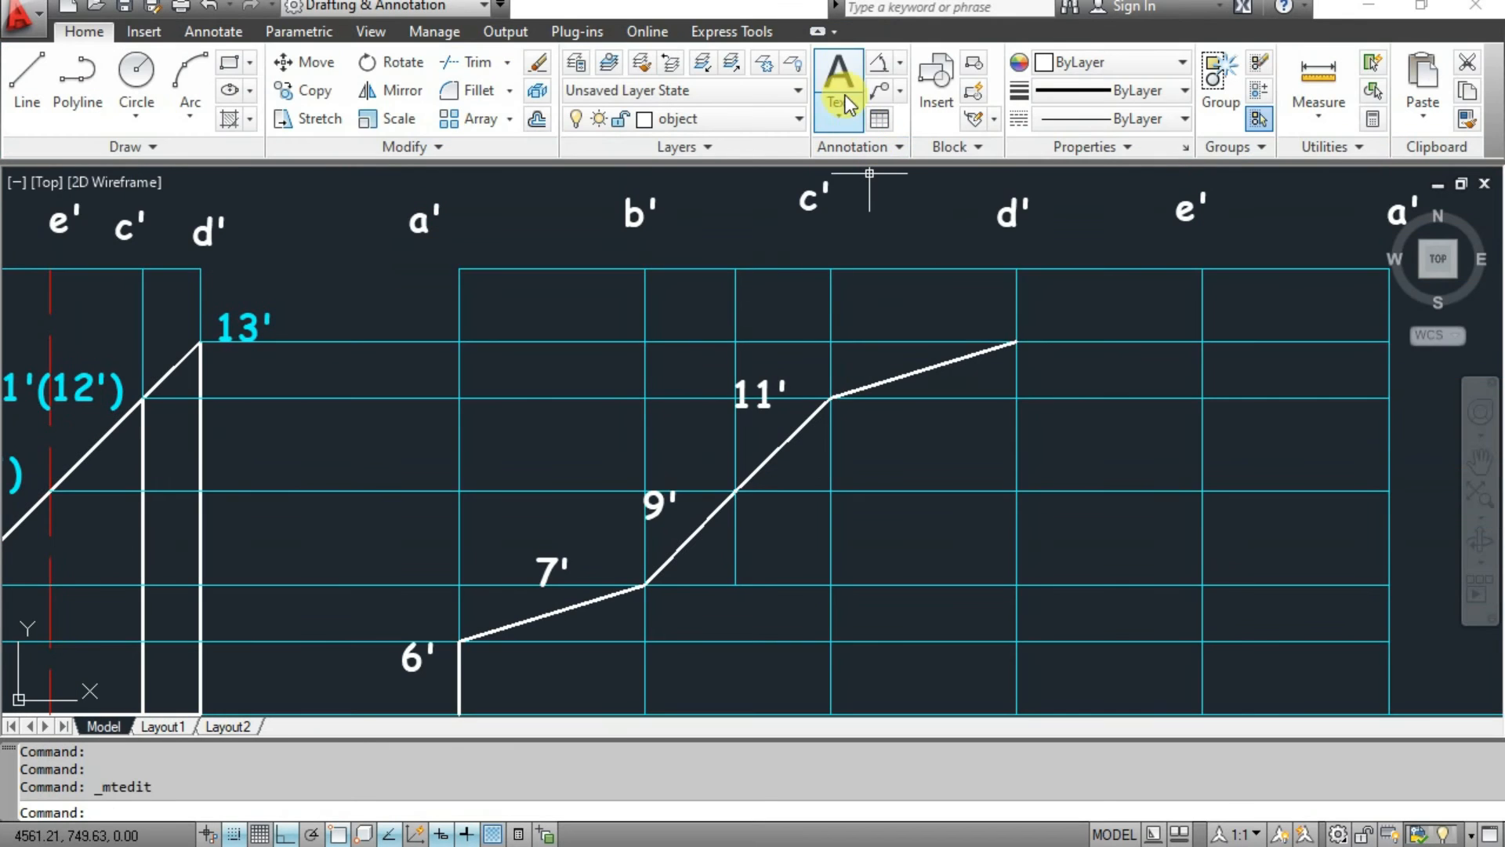
Label the cut edge's peak on the development's d'4' vertical as 13'.
click(847, 102)
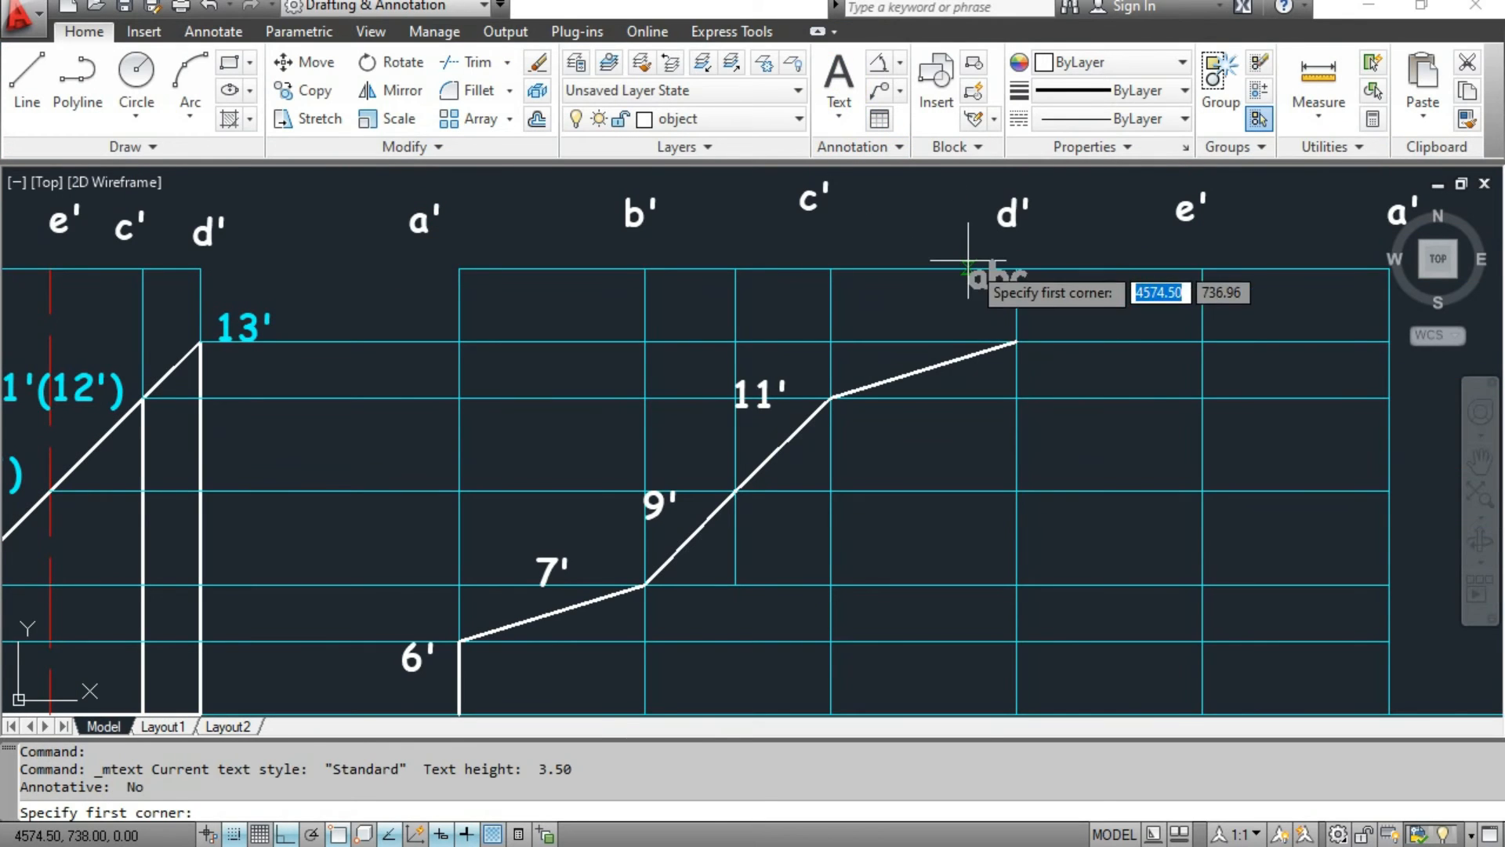
click(986, 289)
click(1044, 320)
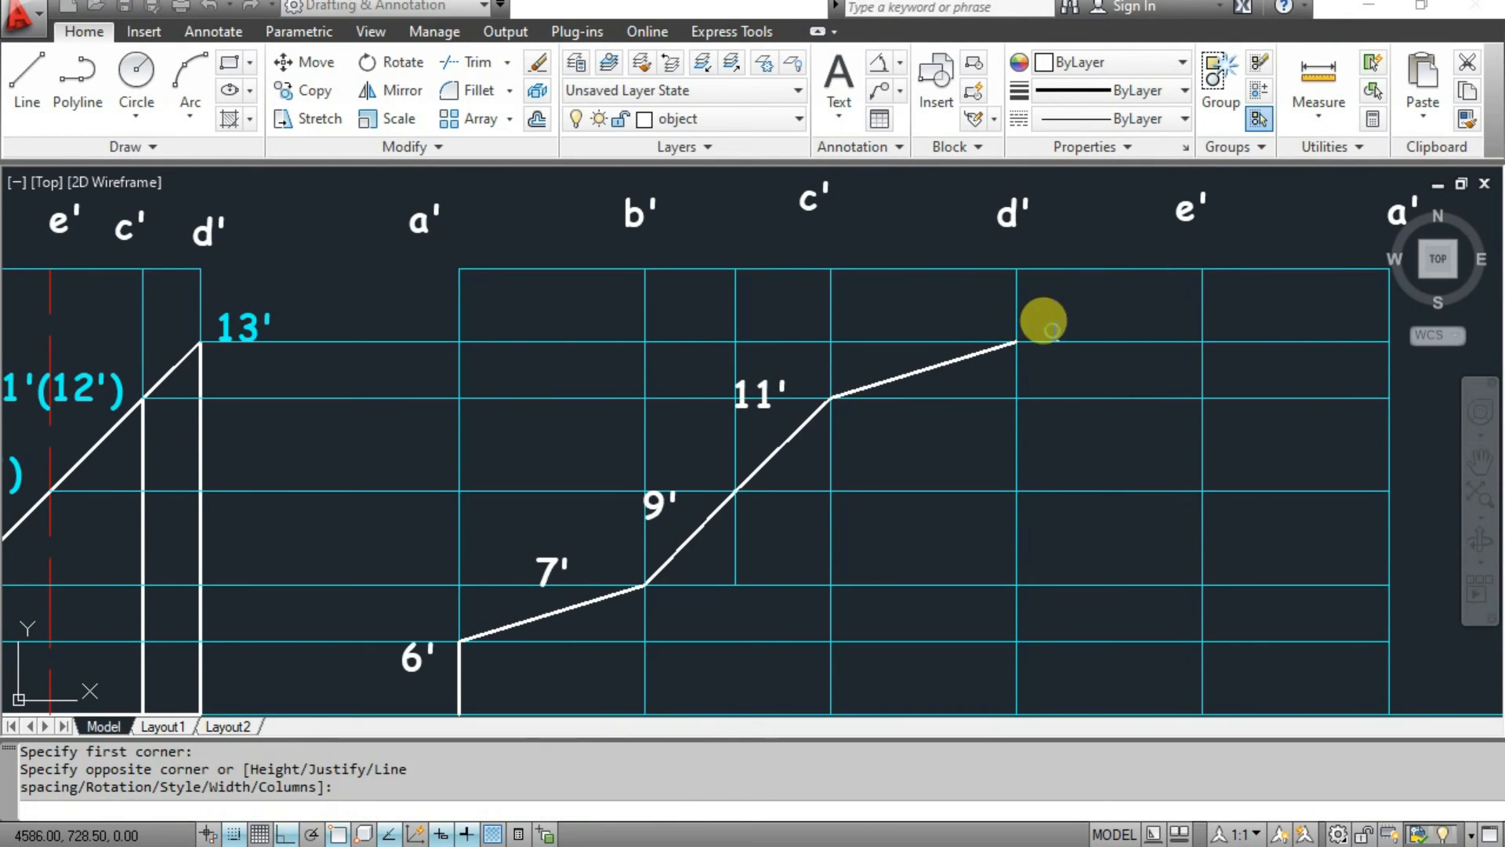
text(13')
click(874, 262)
Add an aligned dimension in the top view along the pentagon's edge from corner d(4) to point 12.
scroll(881, 343, down, 2)
middle_drag(603, 506, 646, 414)
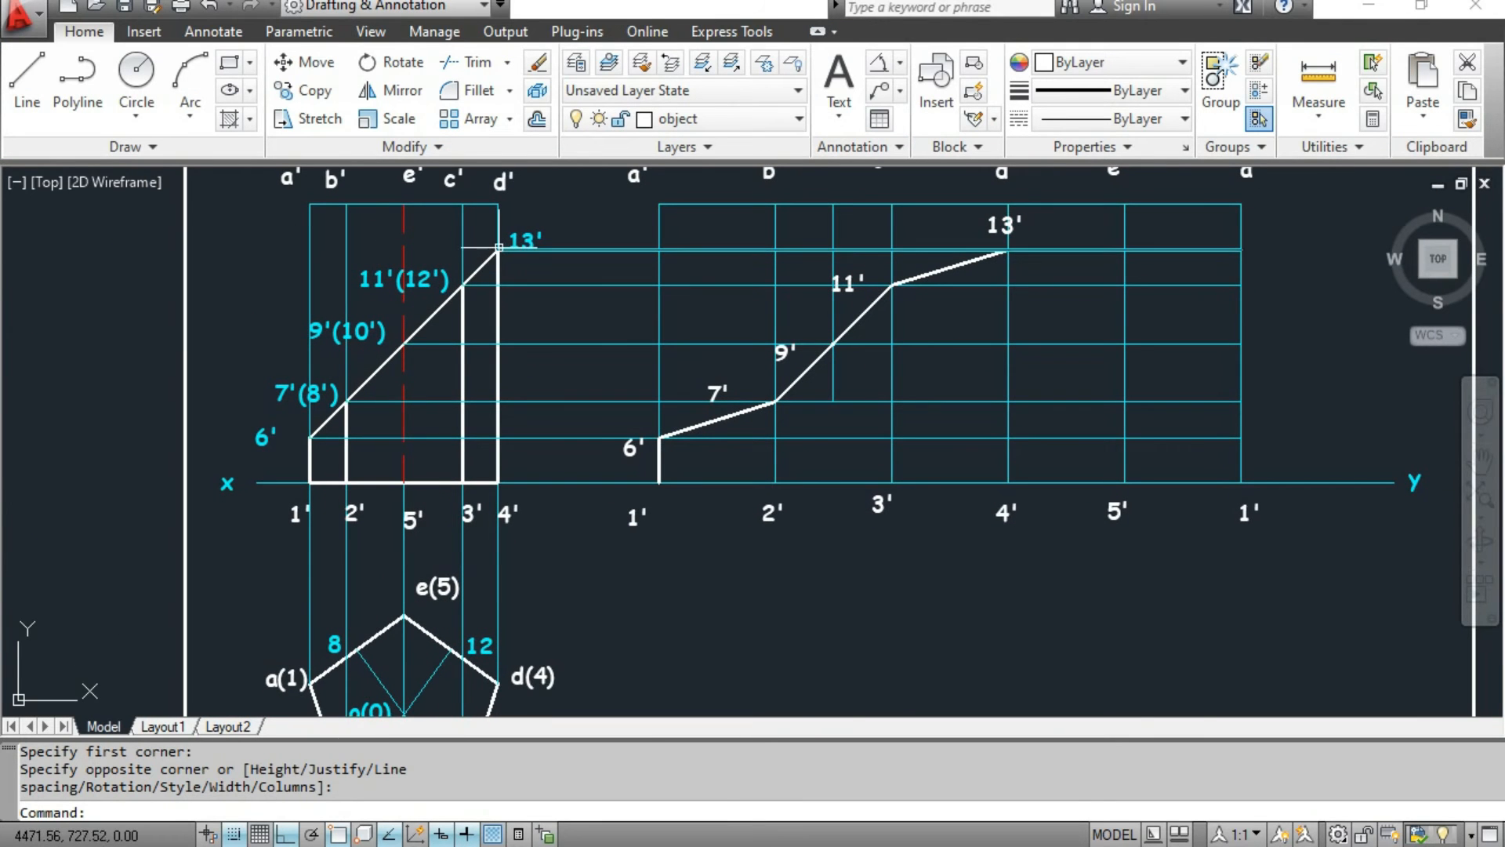
middle_drag(481, 443, 487, 420)
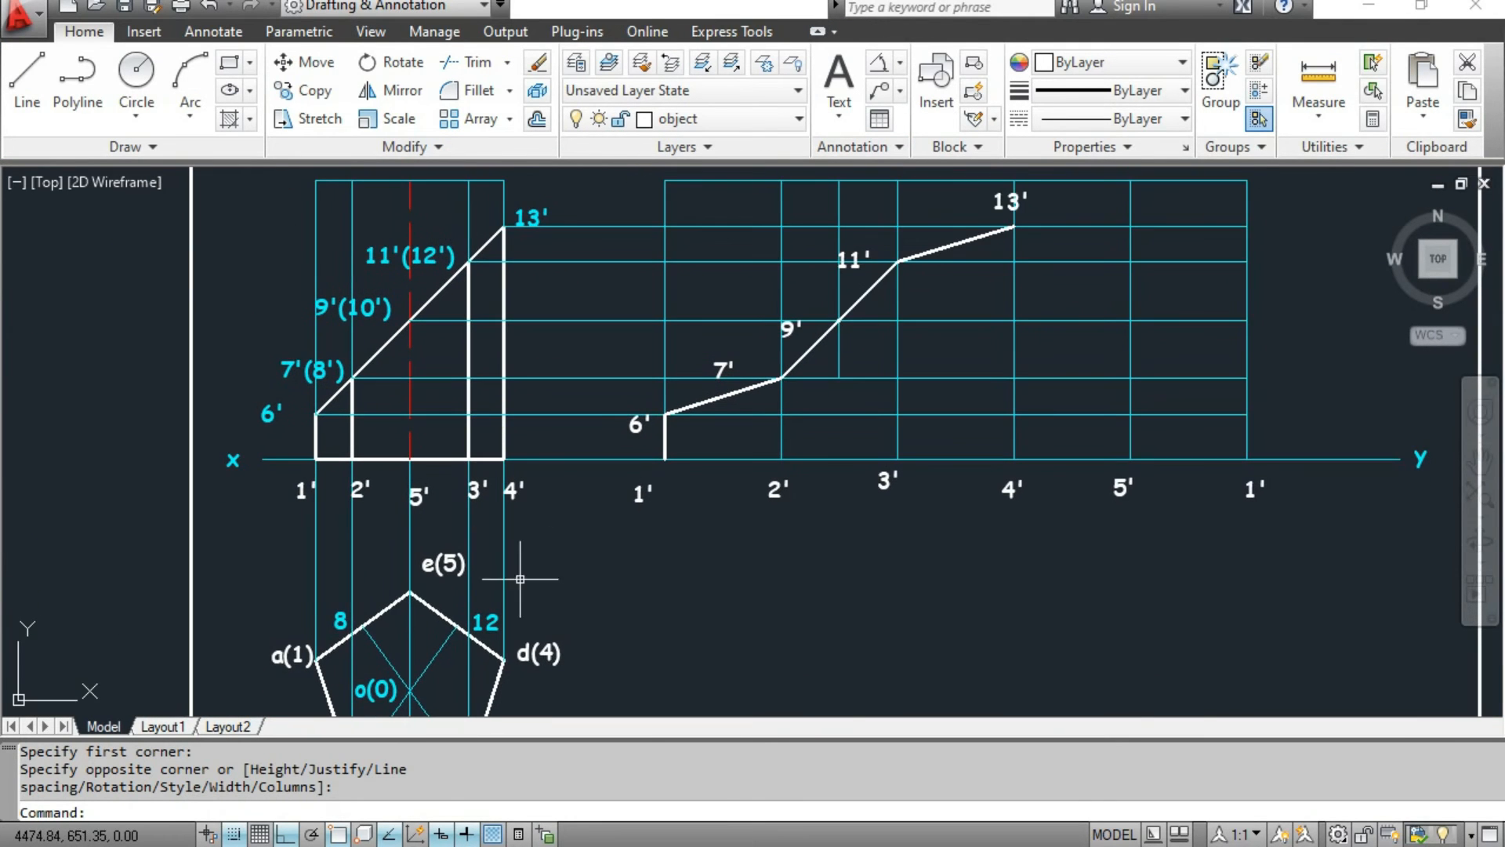
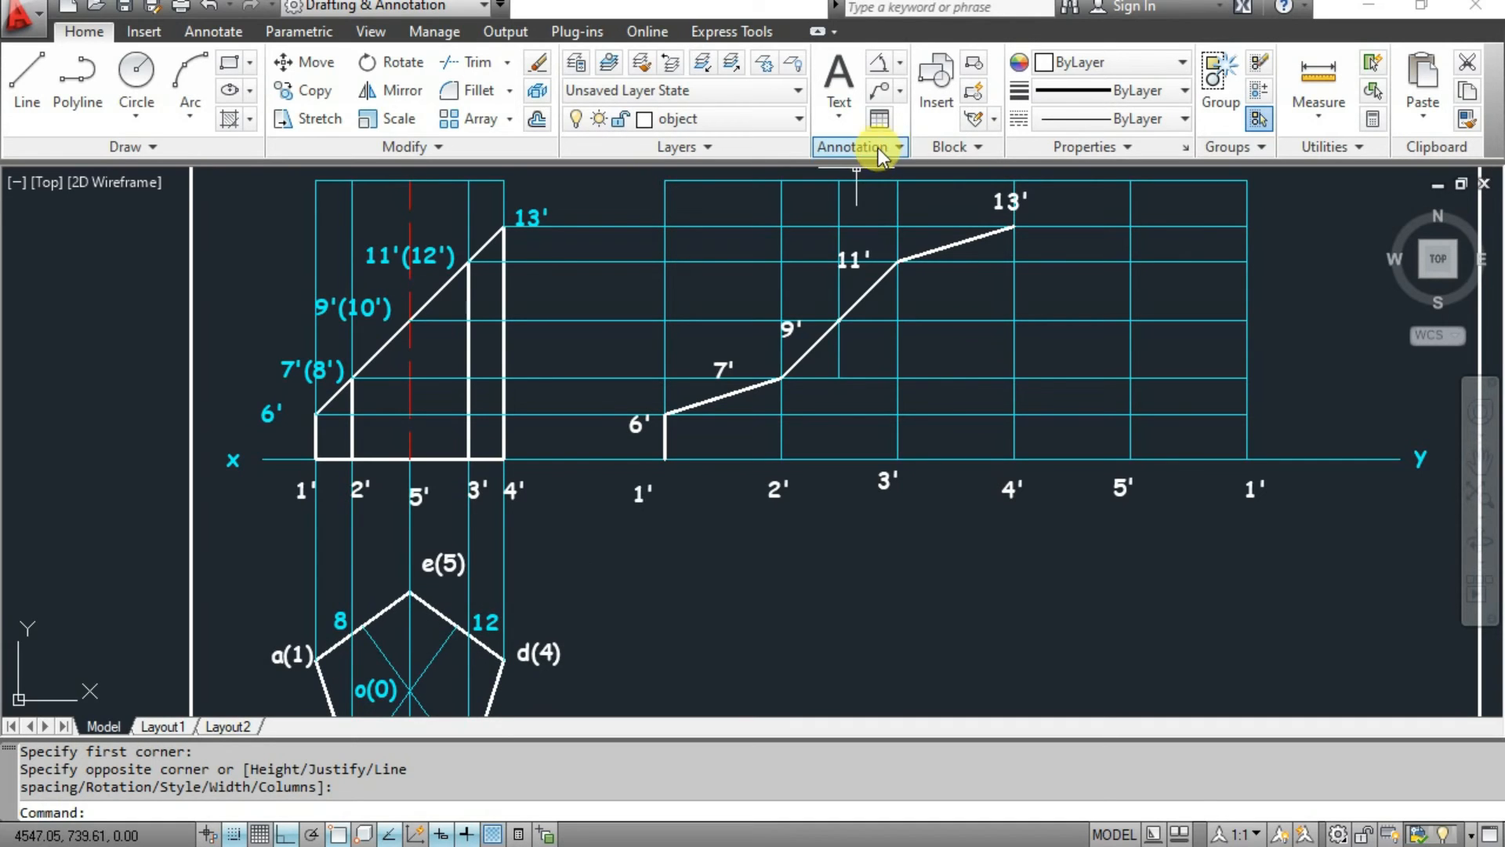
click(890, 64)
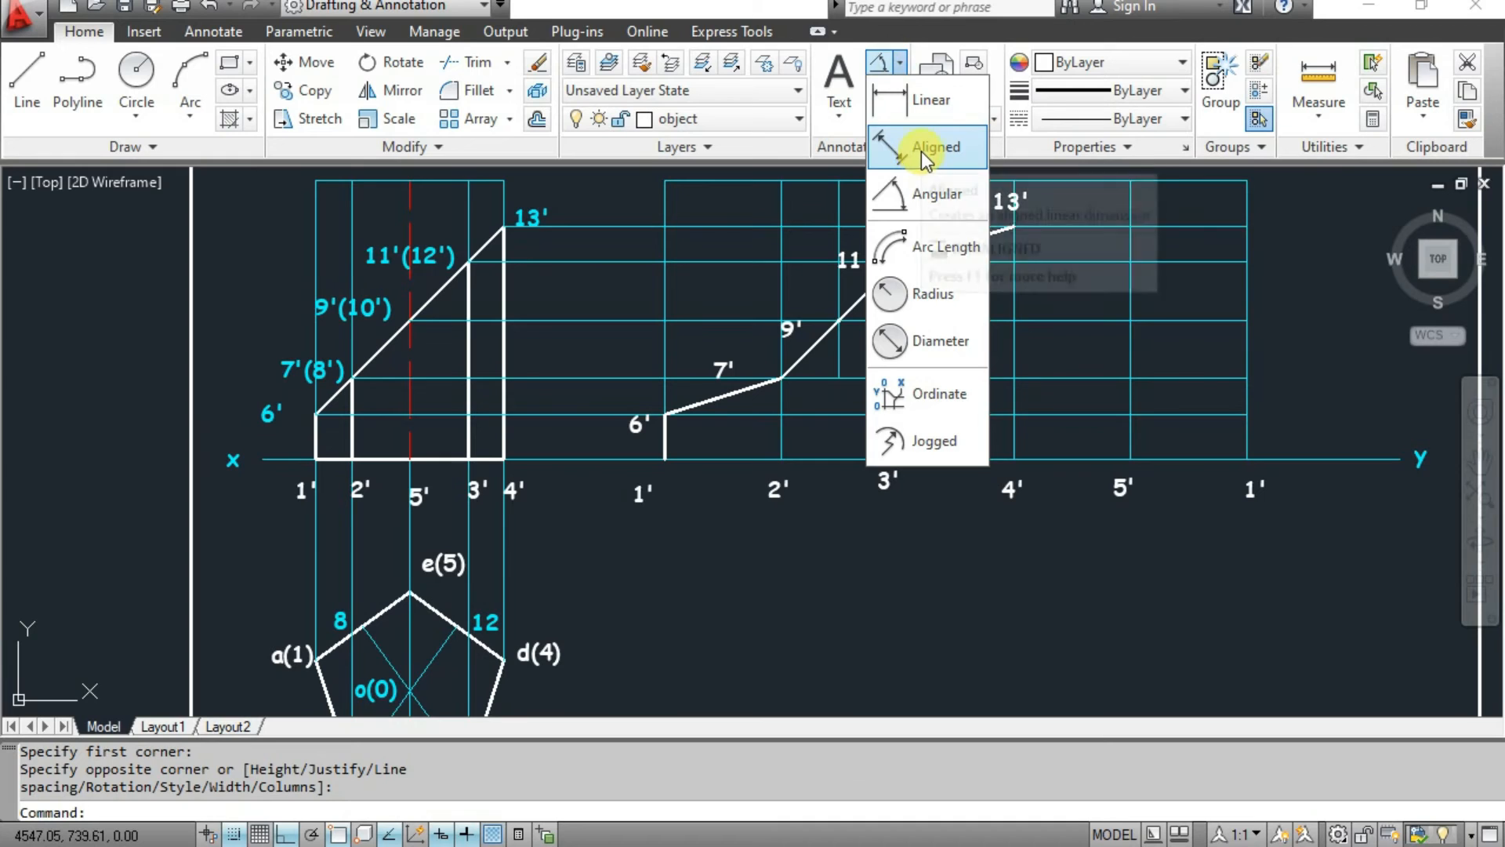
click(921, 152)
click(504, 645)
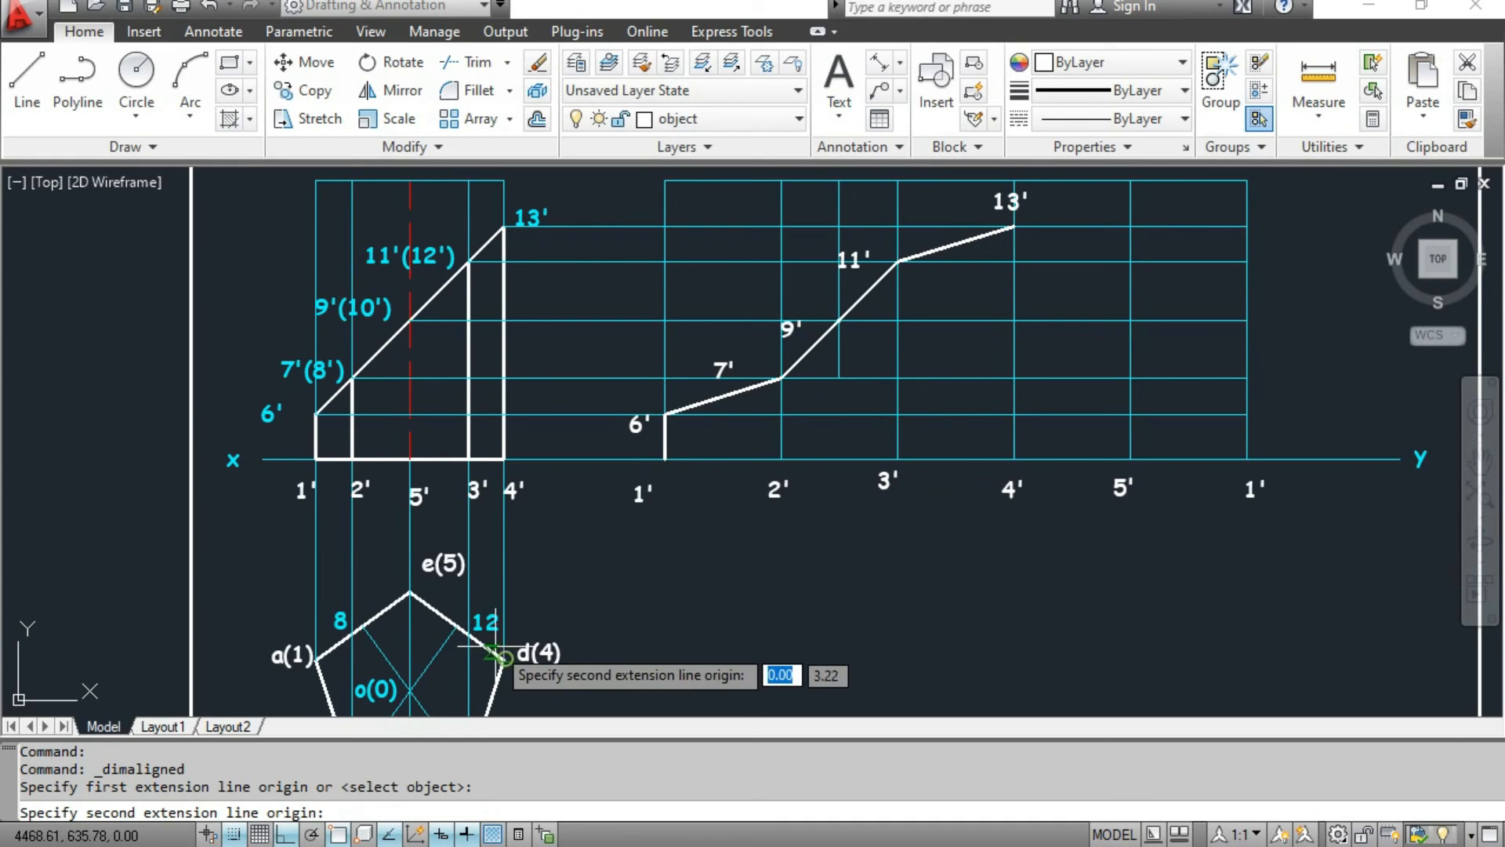
click(468, 634)
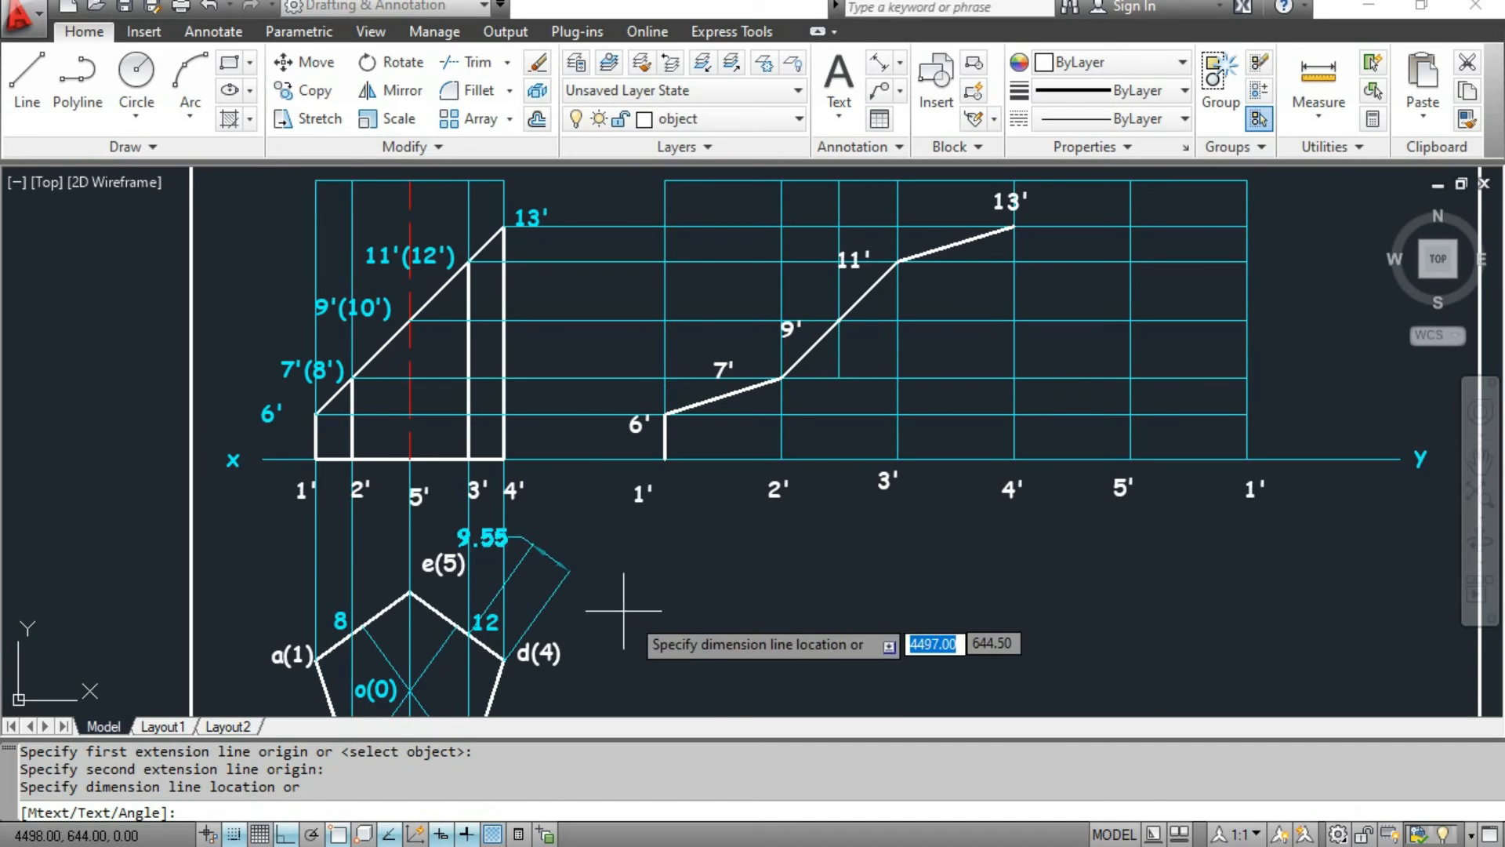
click(602, 583)
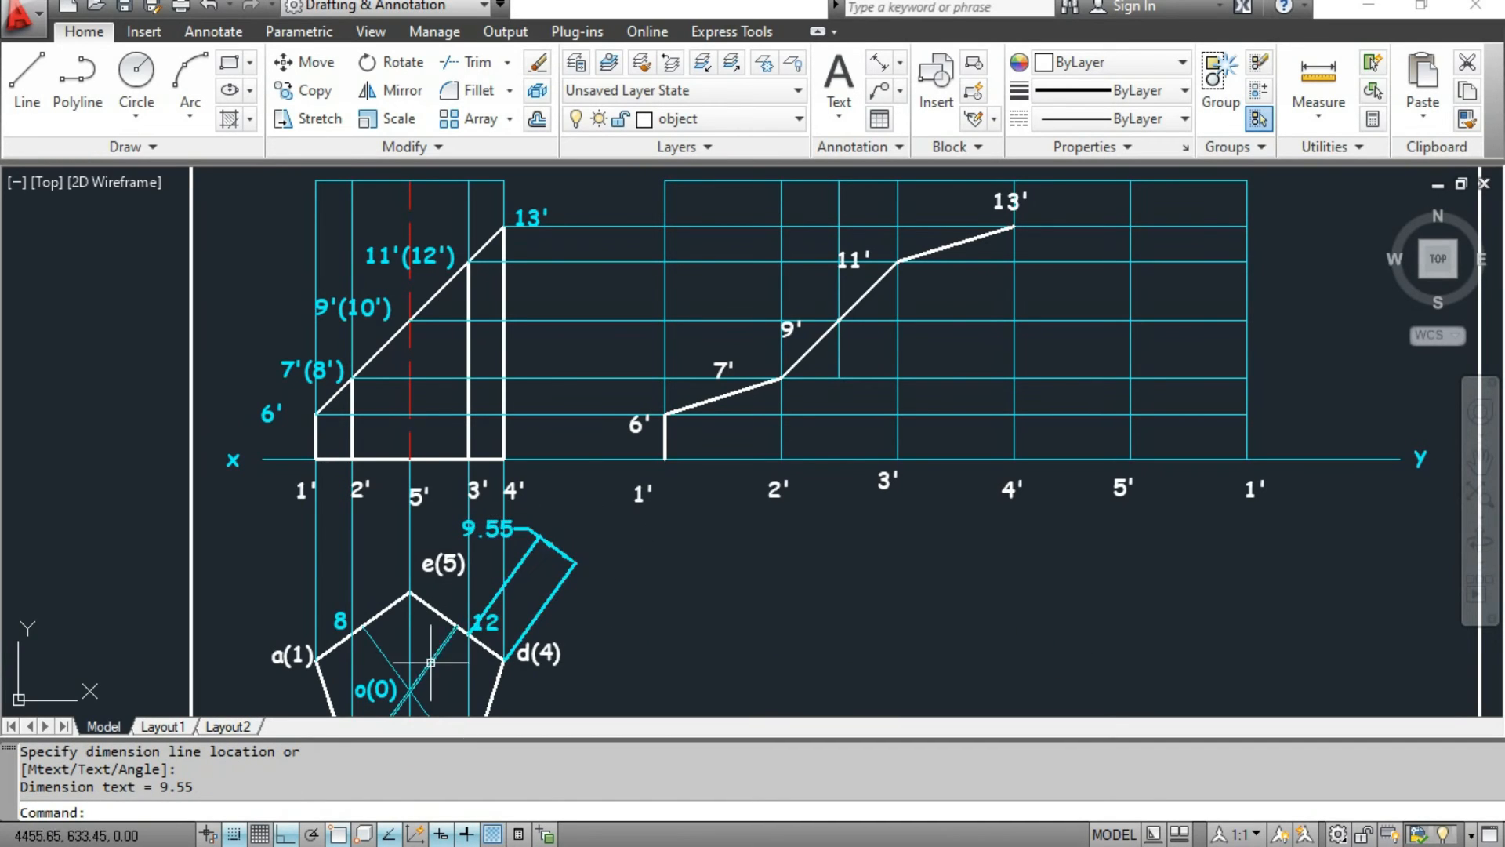
On the projection layer, draw a 9.55 line along the development's top edge from d' towards e', then vertically down to the 9'(10') projection line.
middle_drag(836, 550, 793, 651)
click(24, 82)
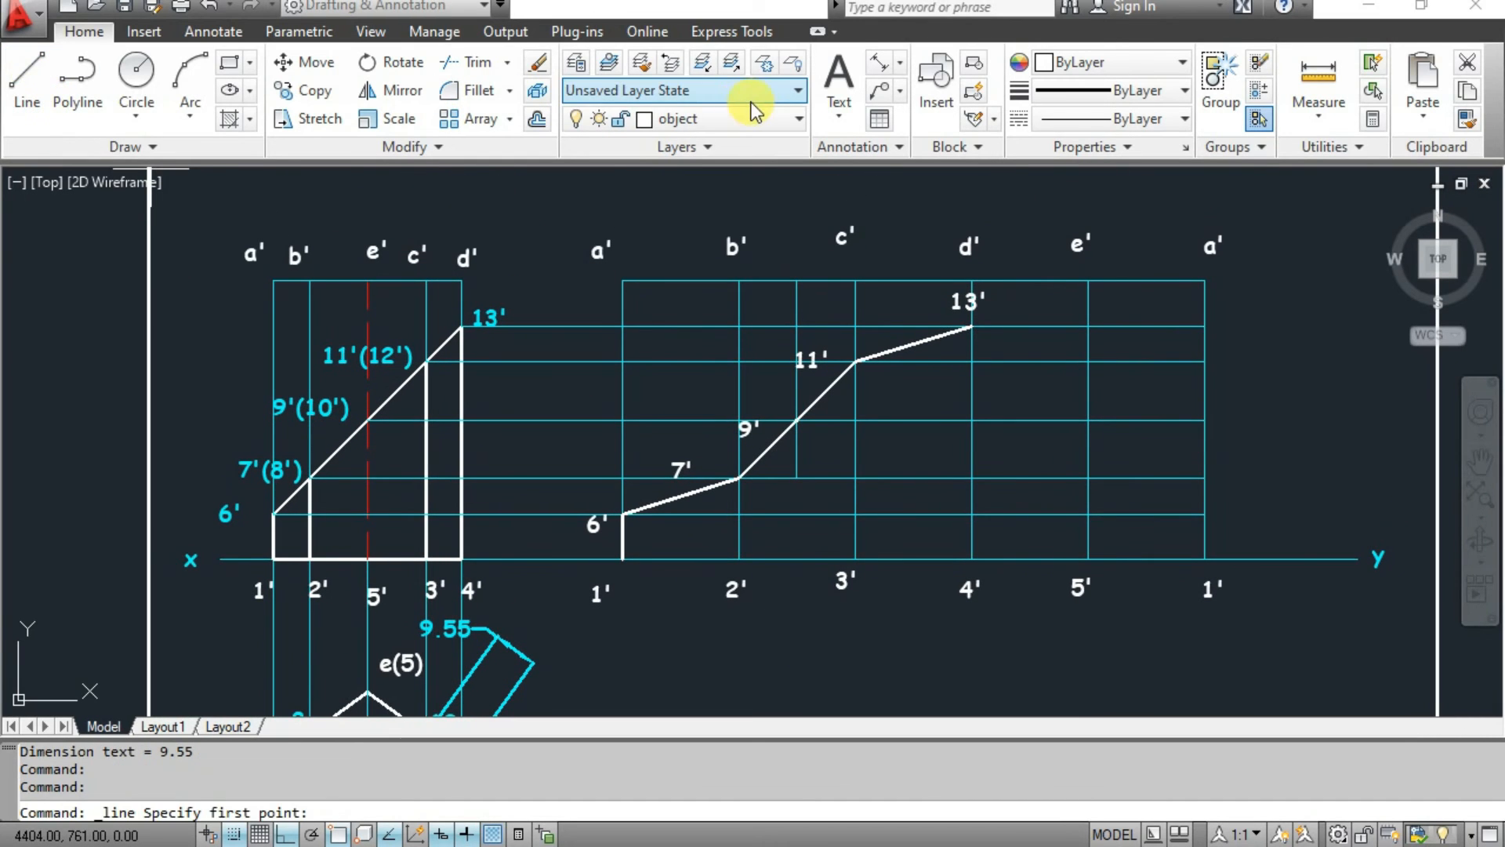
click(749, 118)
click(698, 288)
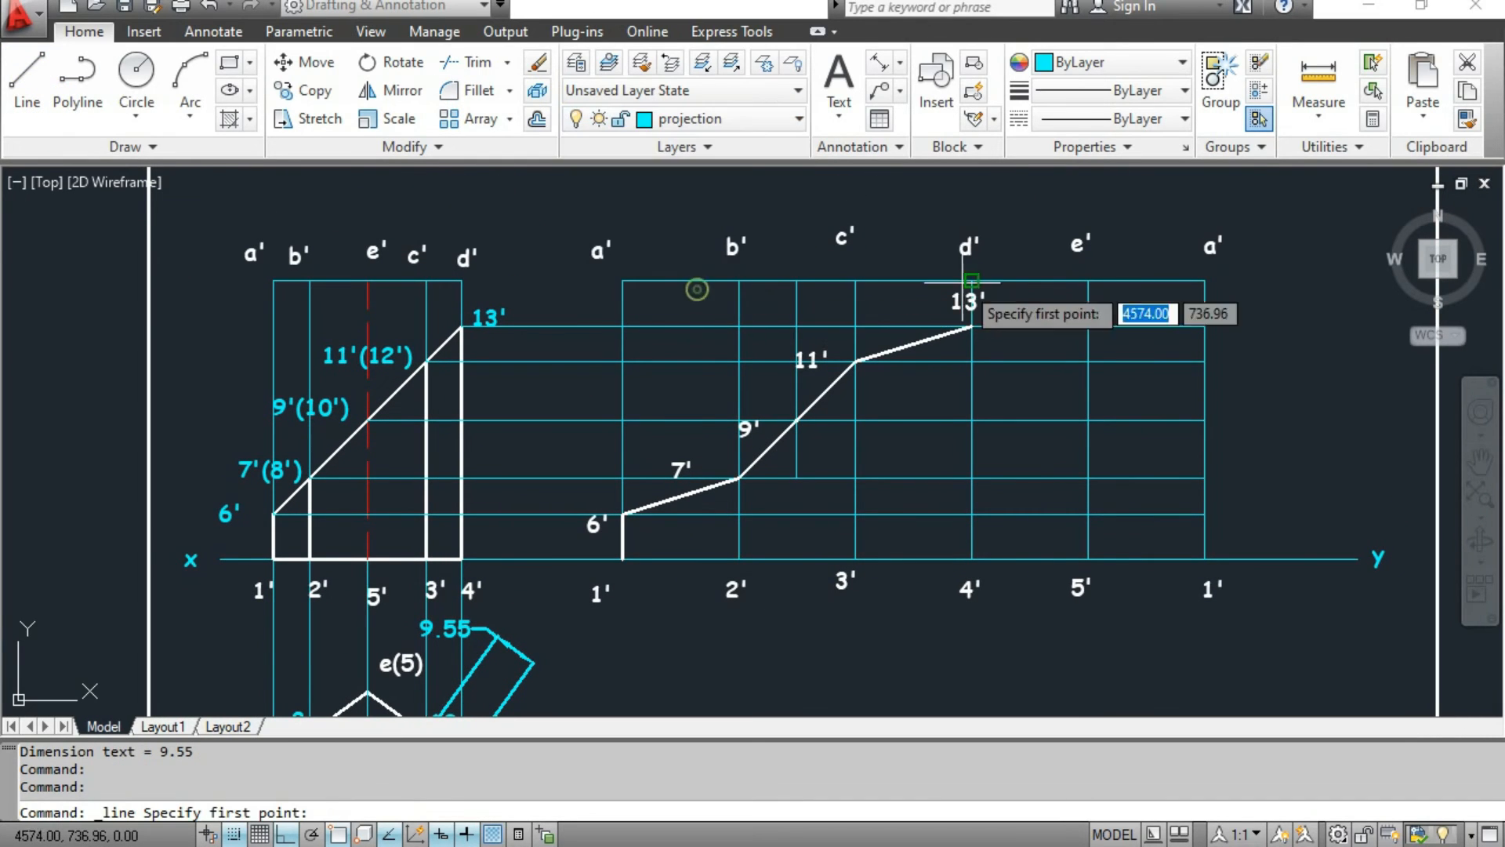
click(971, 280)
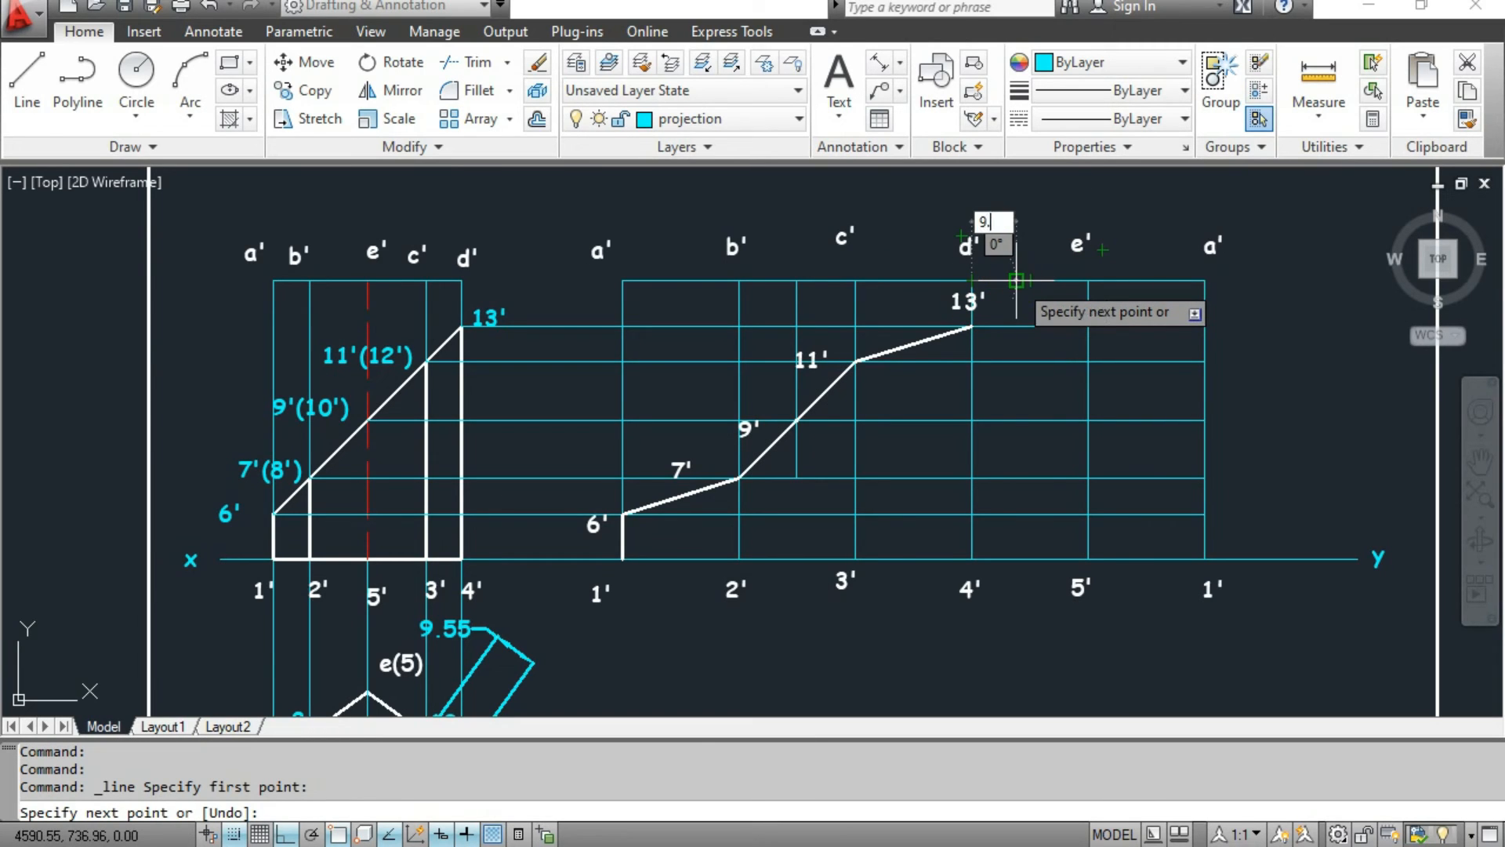
text(9.55)
key(Return)
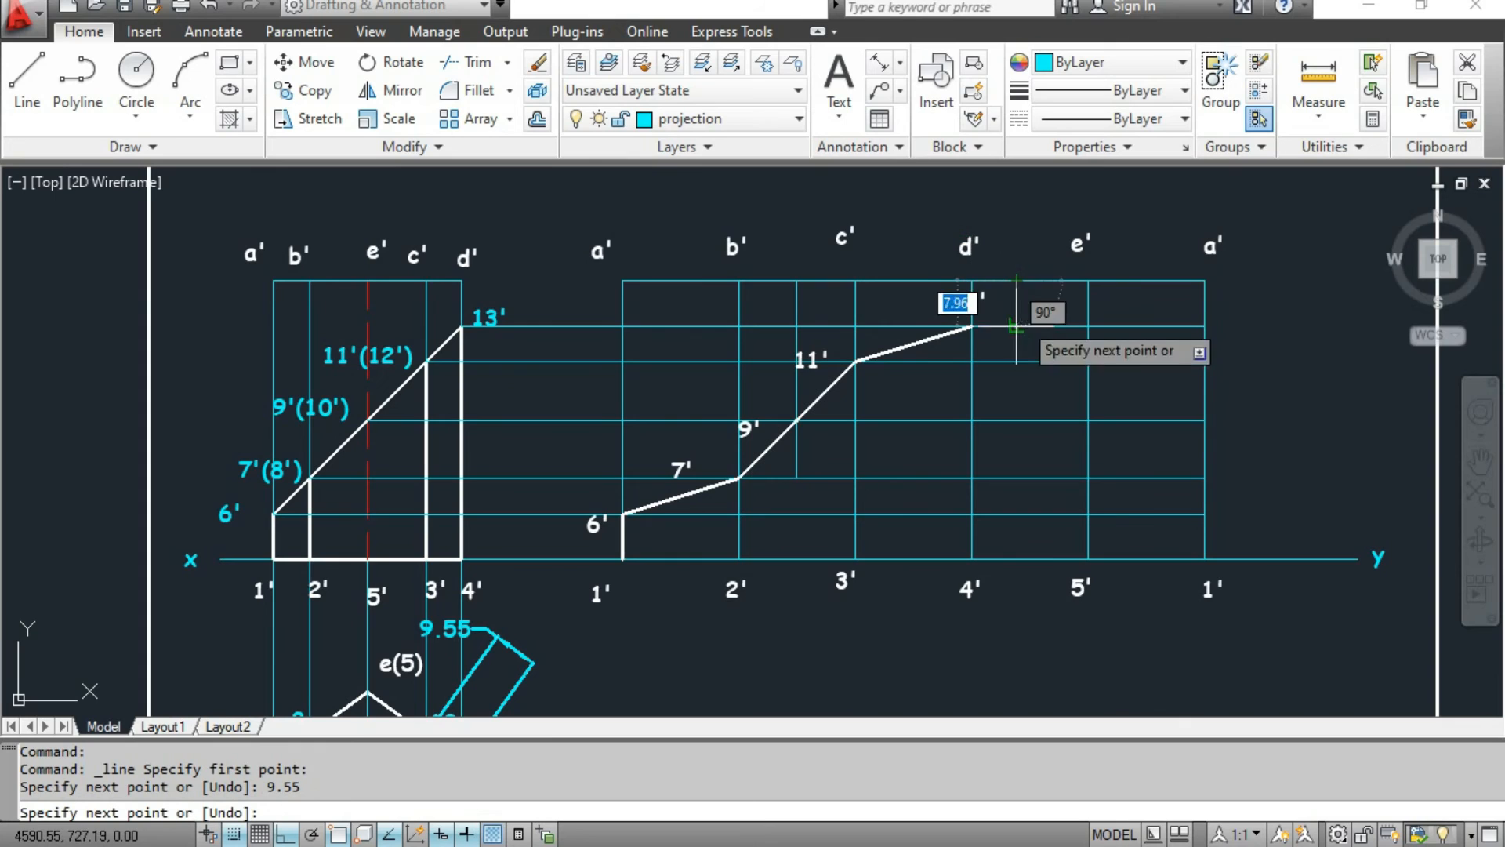
click(1025, 420)
key(Escape)
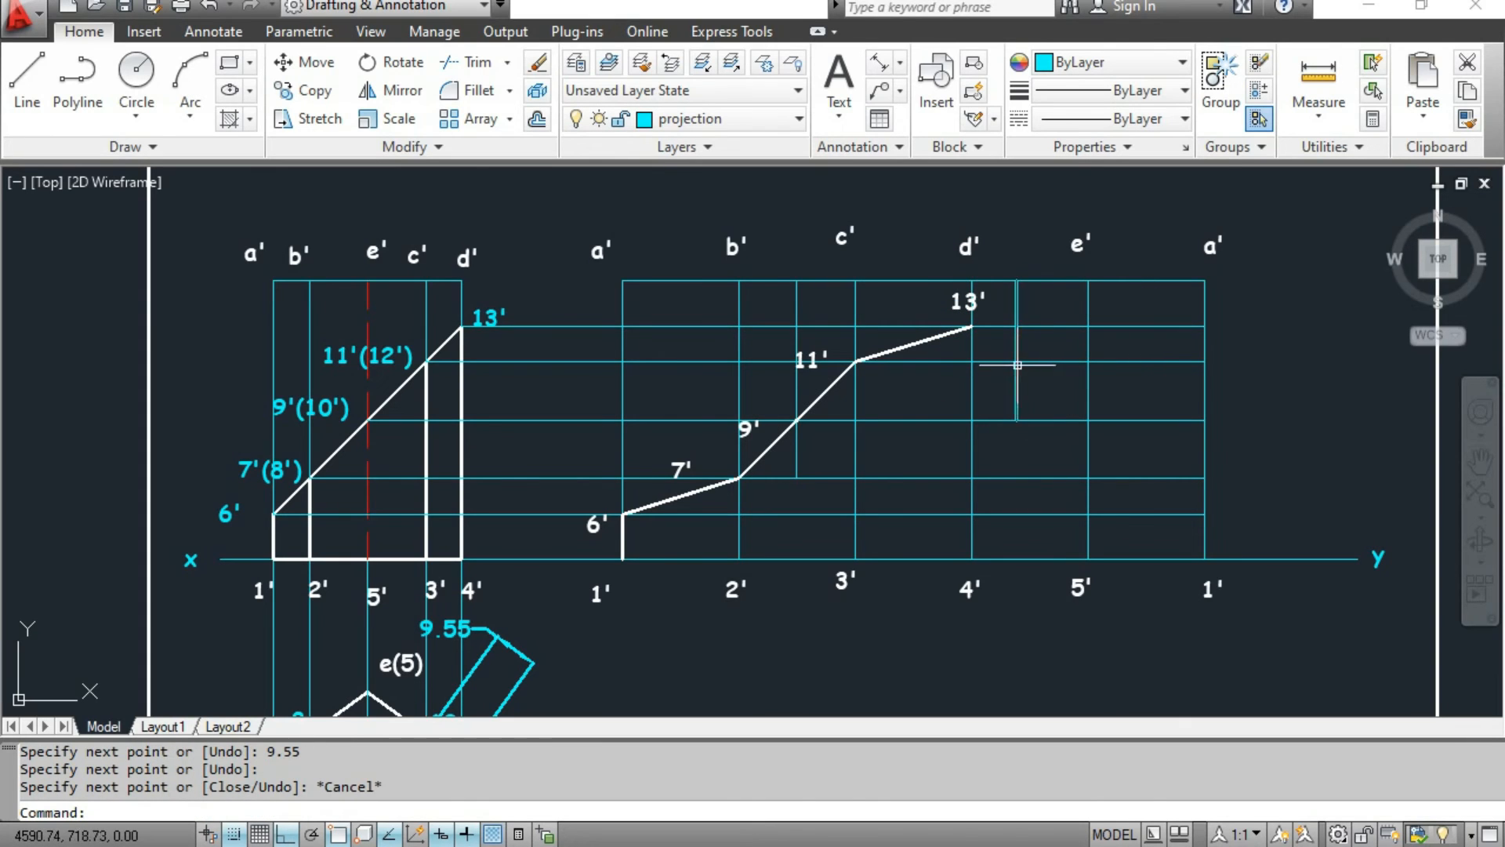
On the object layer, draw a line from 13' to where the vertical between d'4' and e'5' crosses the 11'(12') projection line.
mouse_move(1008, 388)
middle_down()
mouse_move(1009, 252)
mouse_move(1023, 359)
middle_up()
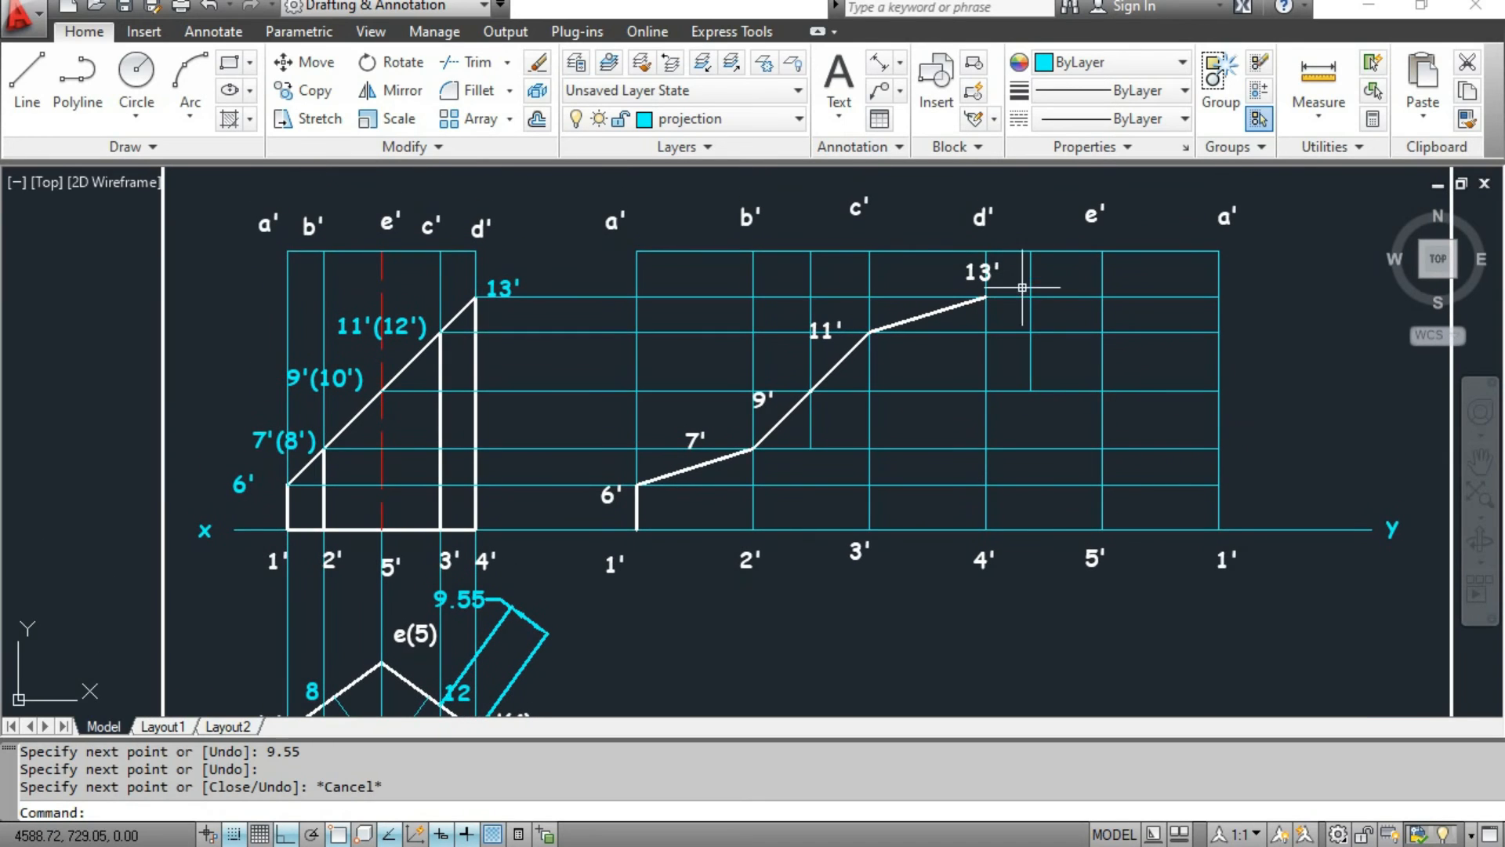
click(49, 63)
click(737, 118)
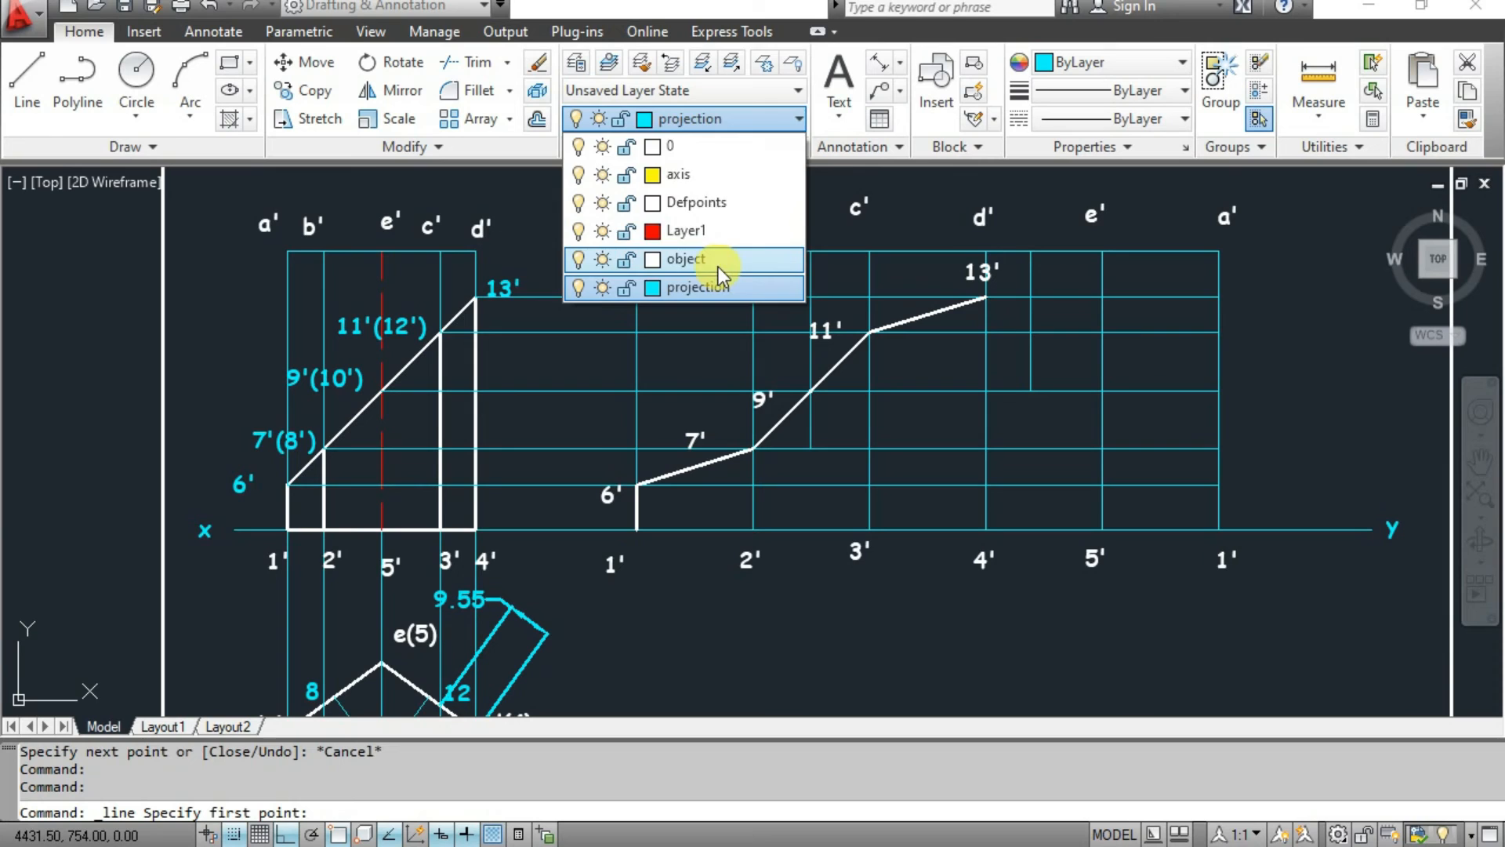
click(718, 263)
click(986, 297)
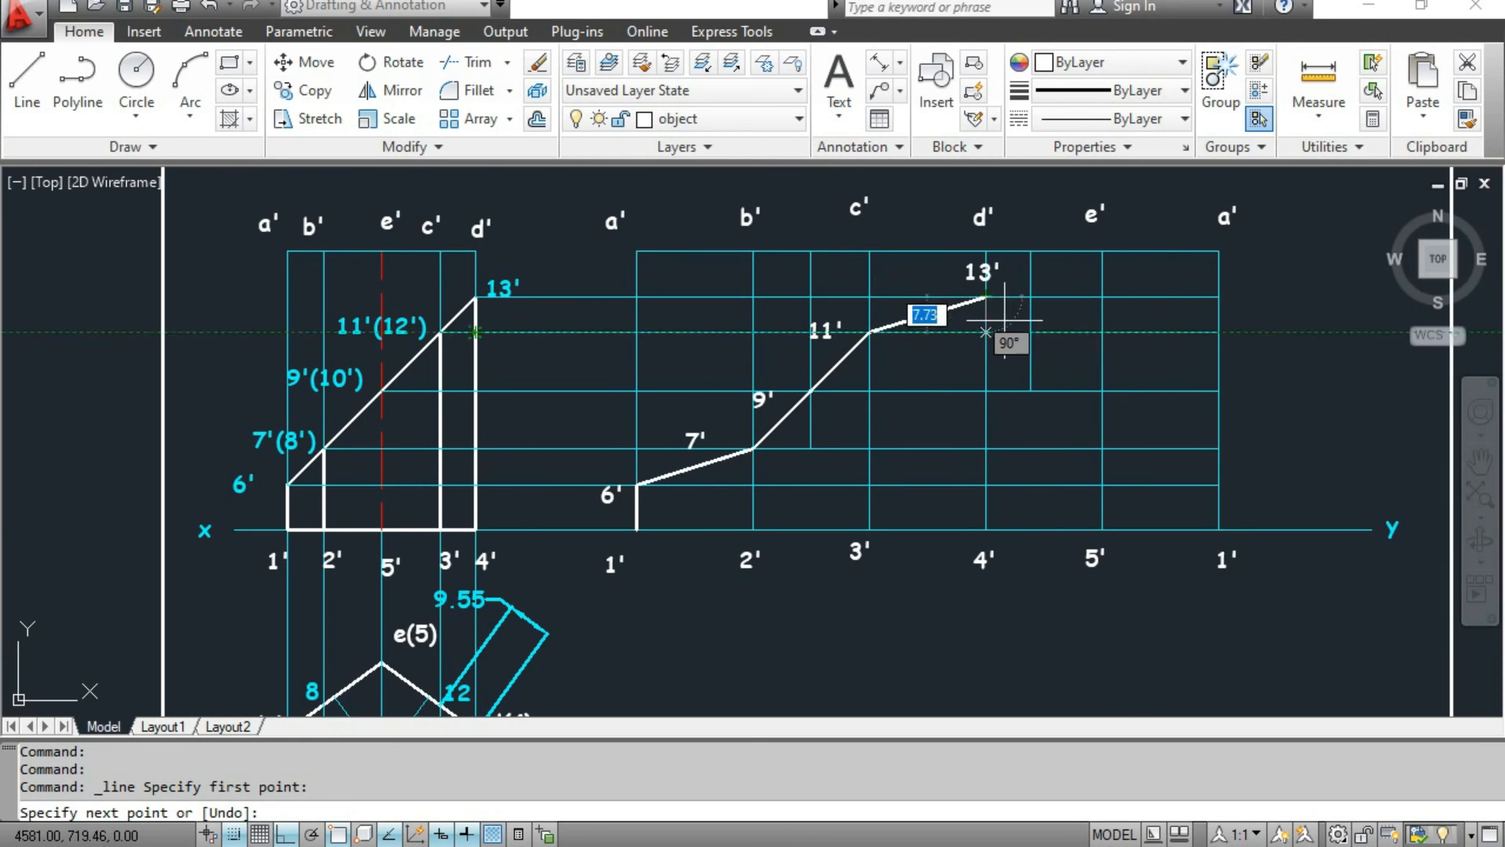
click(1030, 332)
key(Escape)
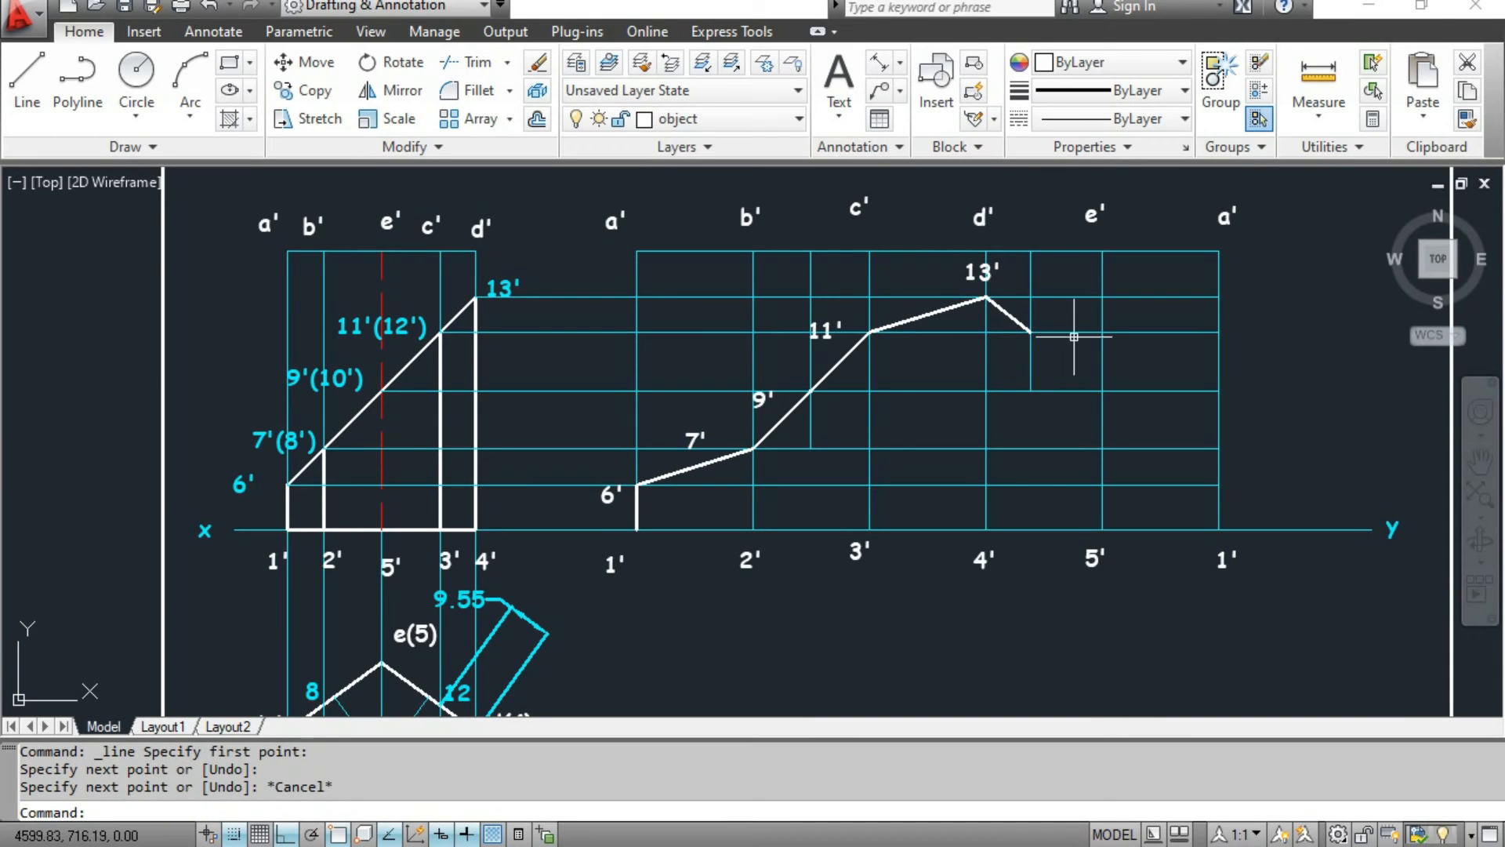
Label the end of the cut edge just past 13' on the development as 12'.
click(839, 78)
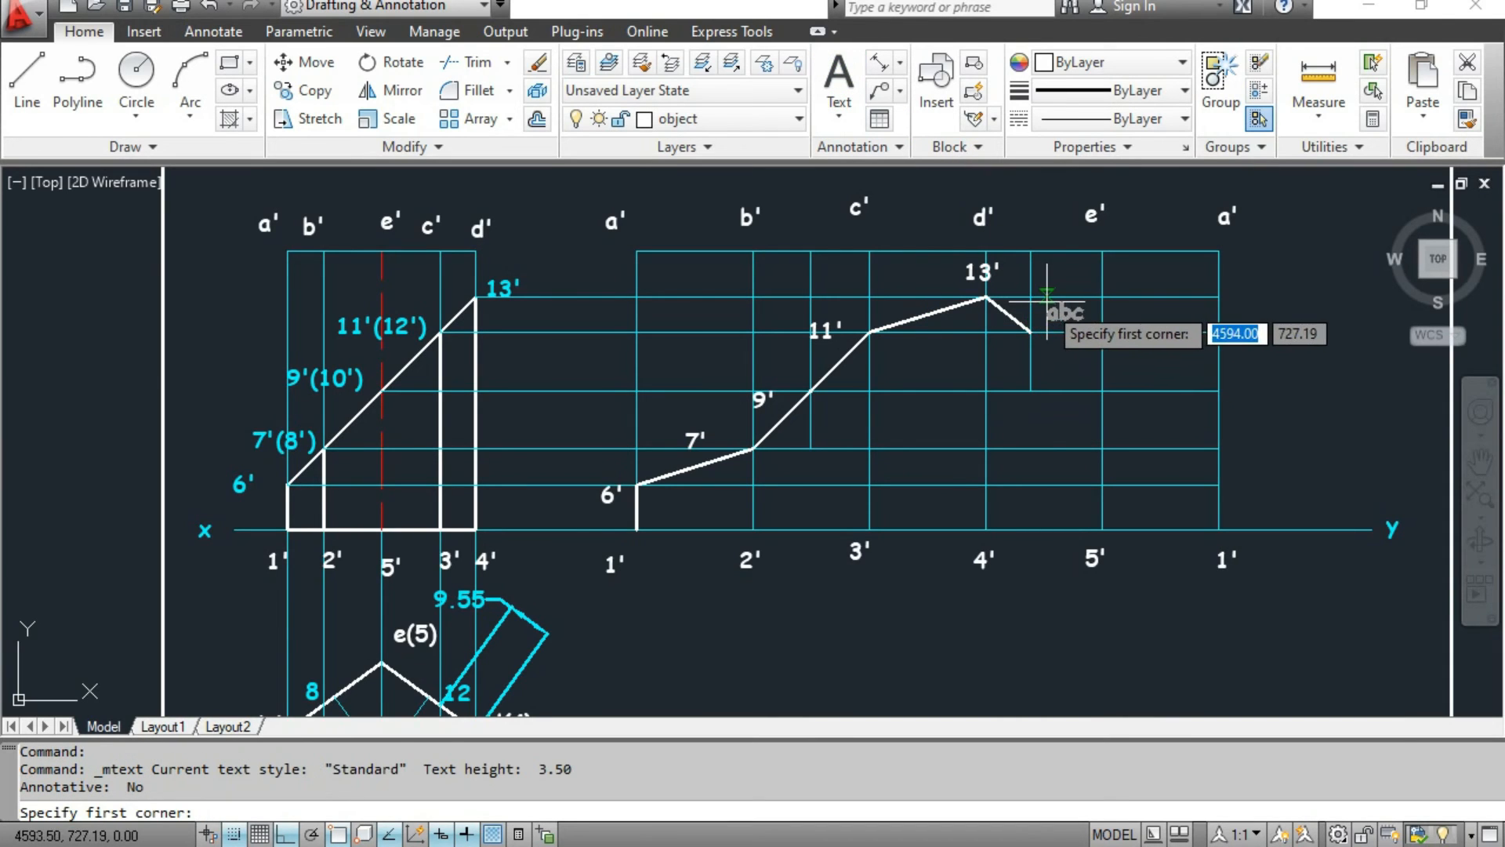
click(1048, 296)
click(1063, 321)
text(12')
click(982, 358)
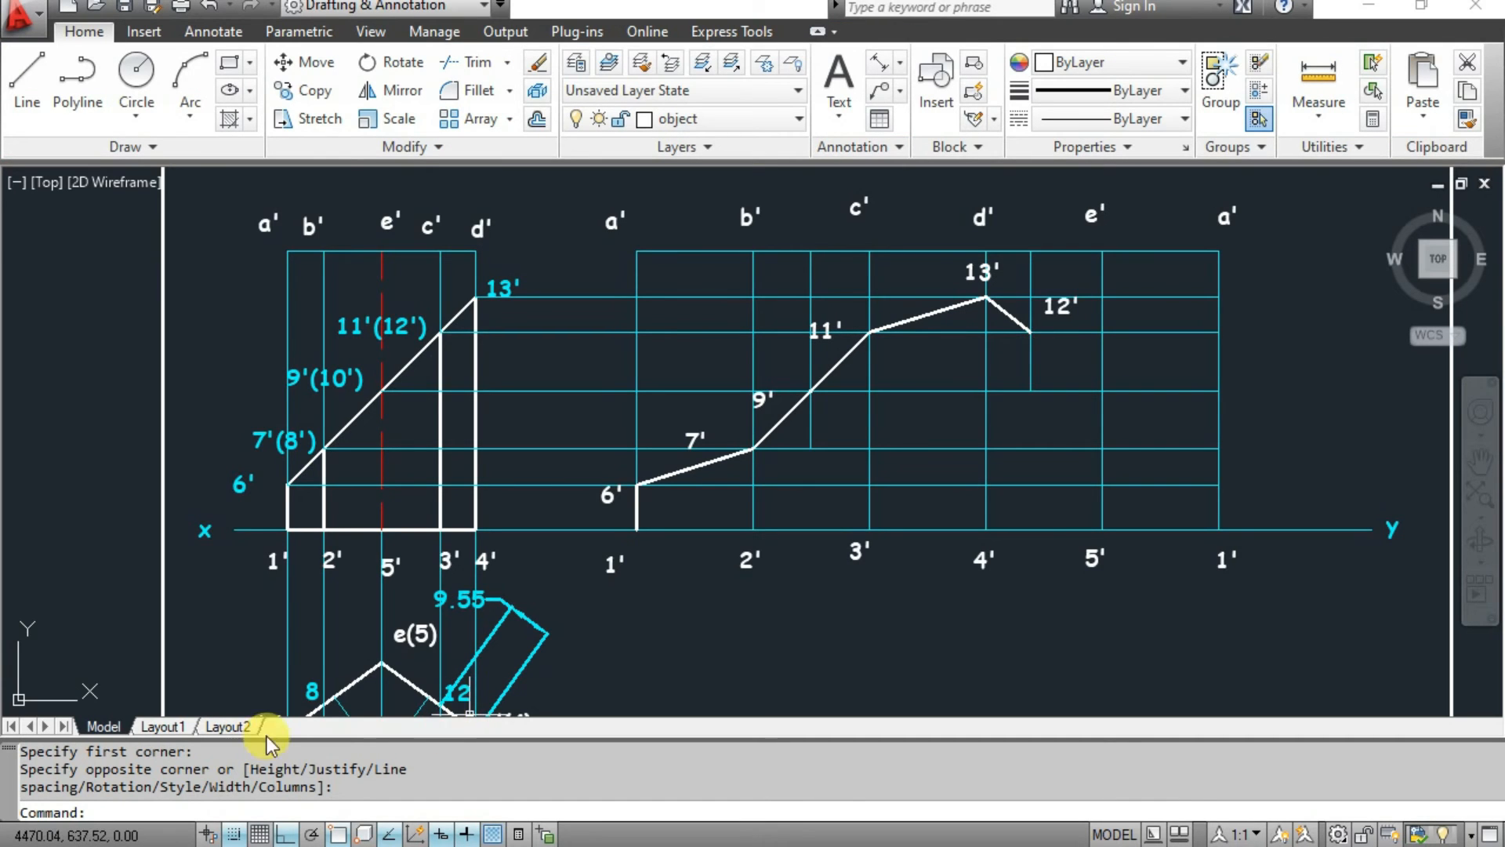
Draw a line from 12' to where the development's e'5' vertical crosses the 9'(10') projection line.
middle_drag(299, 636, 296, 560)
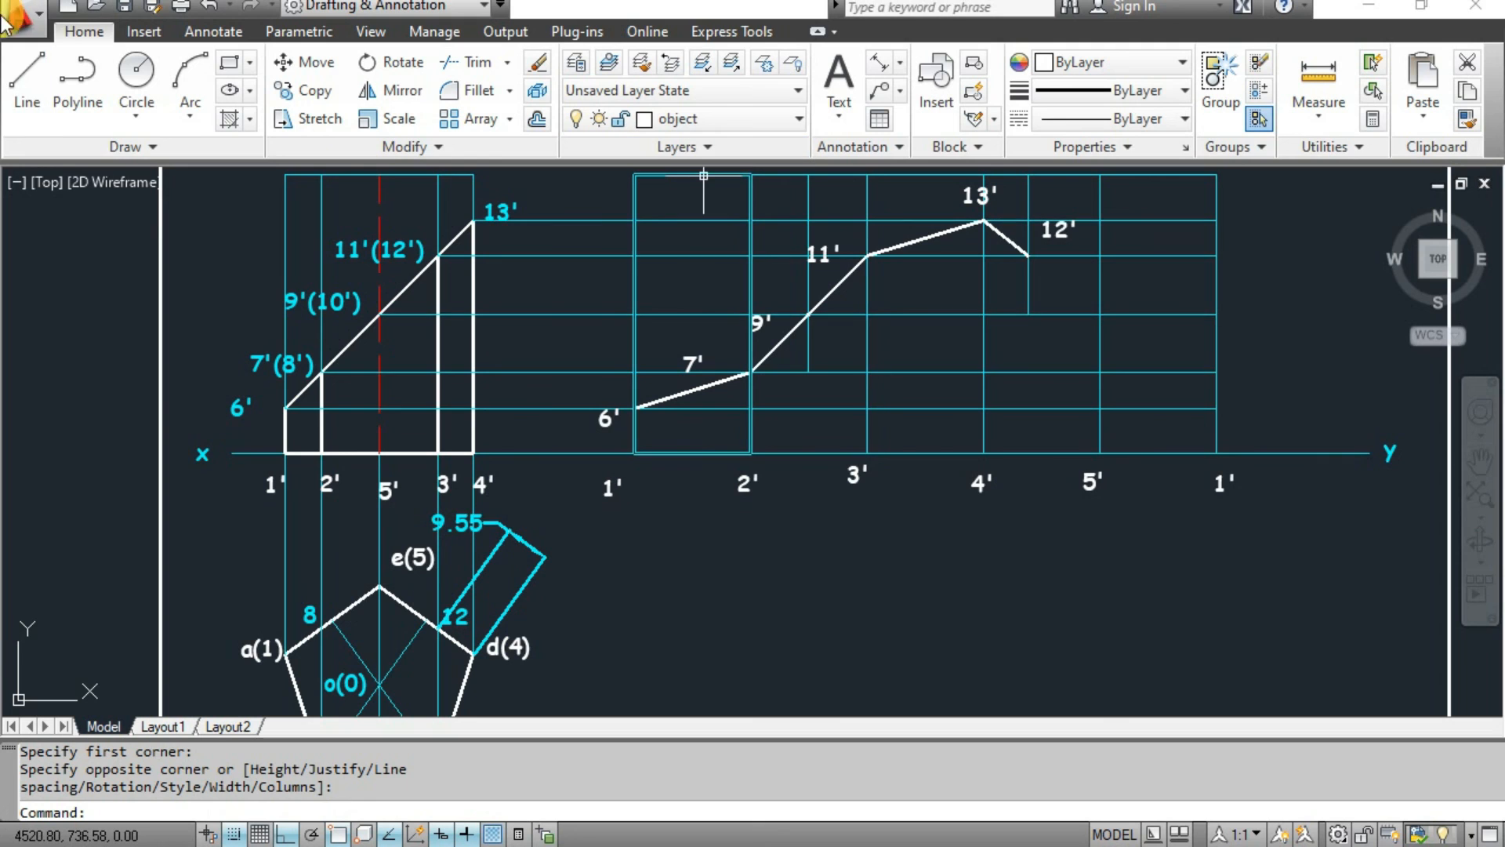
click(26, 78)
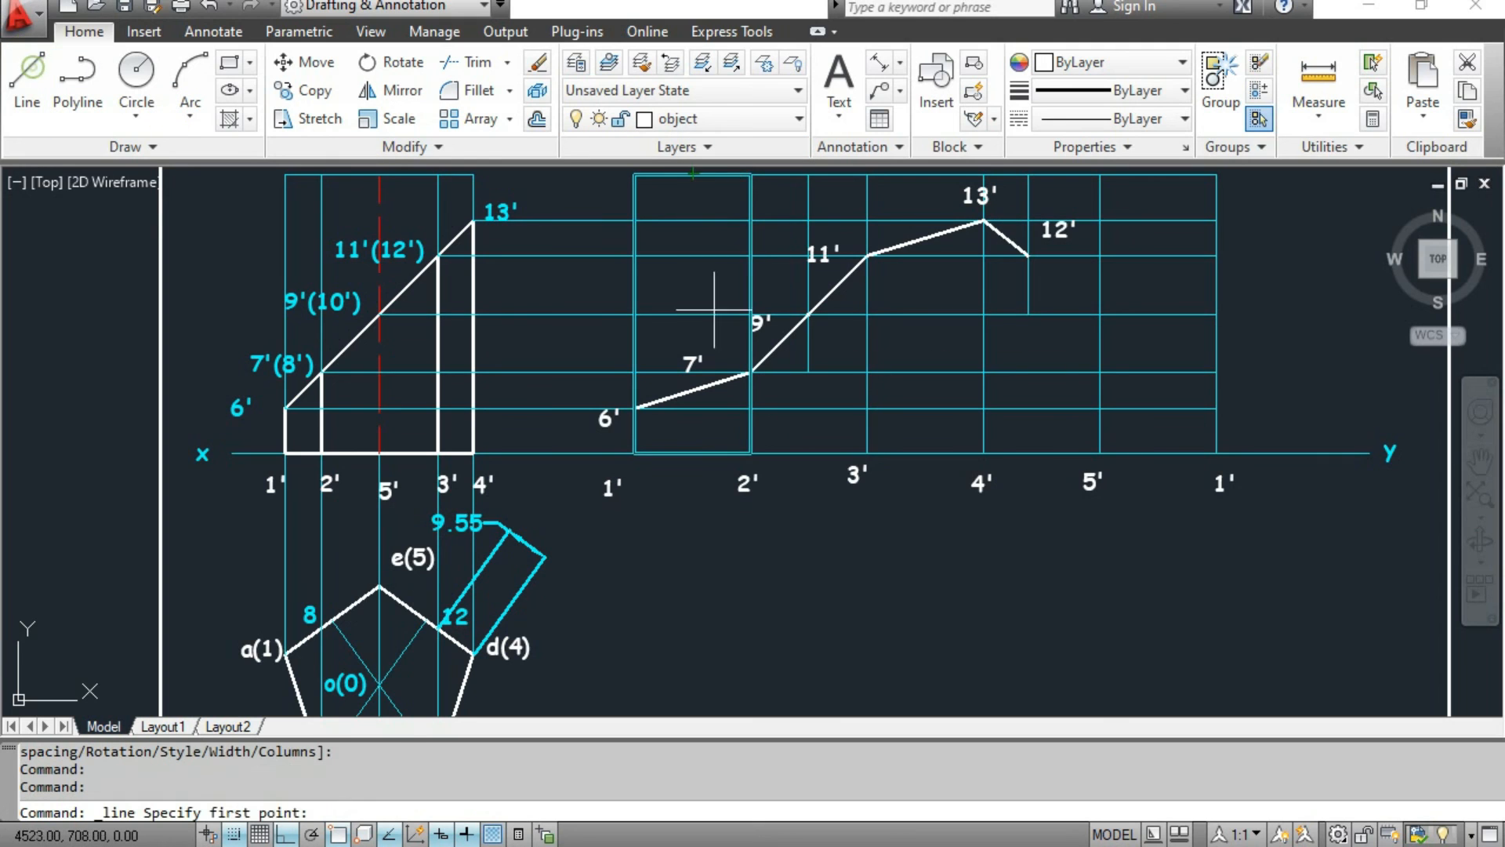
click(1028, 255)
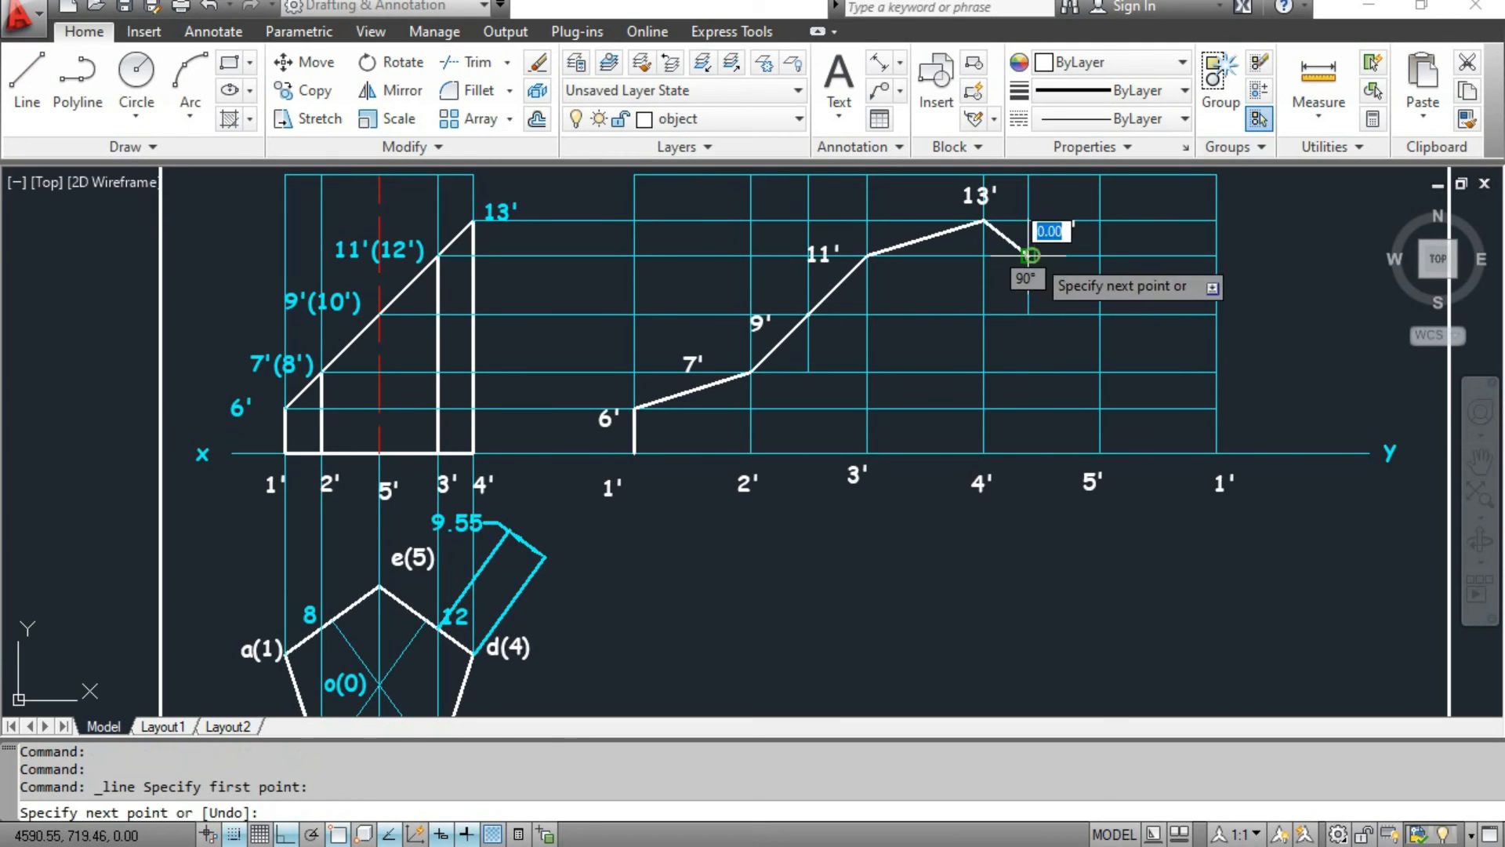
click(1100, 314)
key(Escape)
Label the cut edge's point on the development's e'5' vertical as 10'.
middle_drag(1092, 313, 1099, 380)
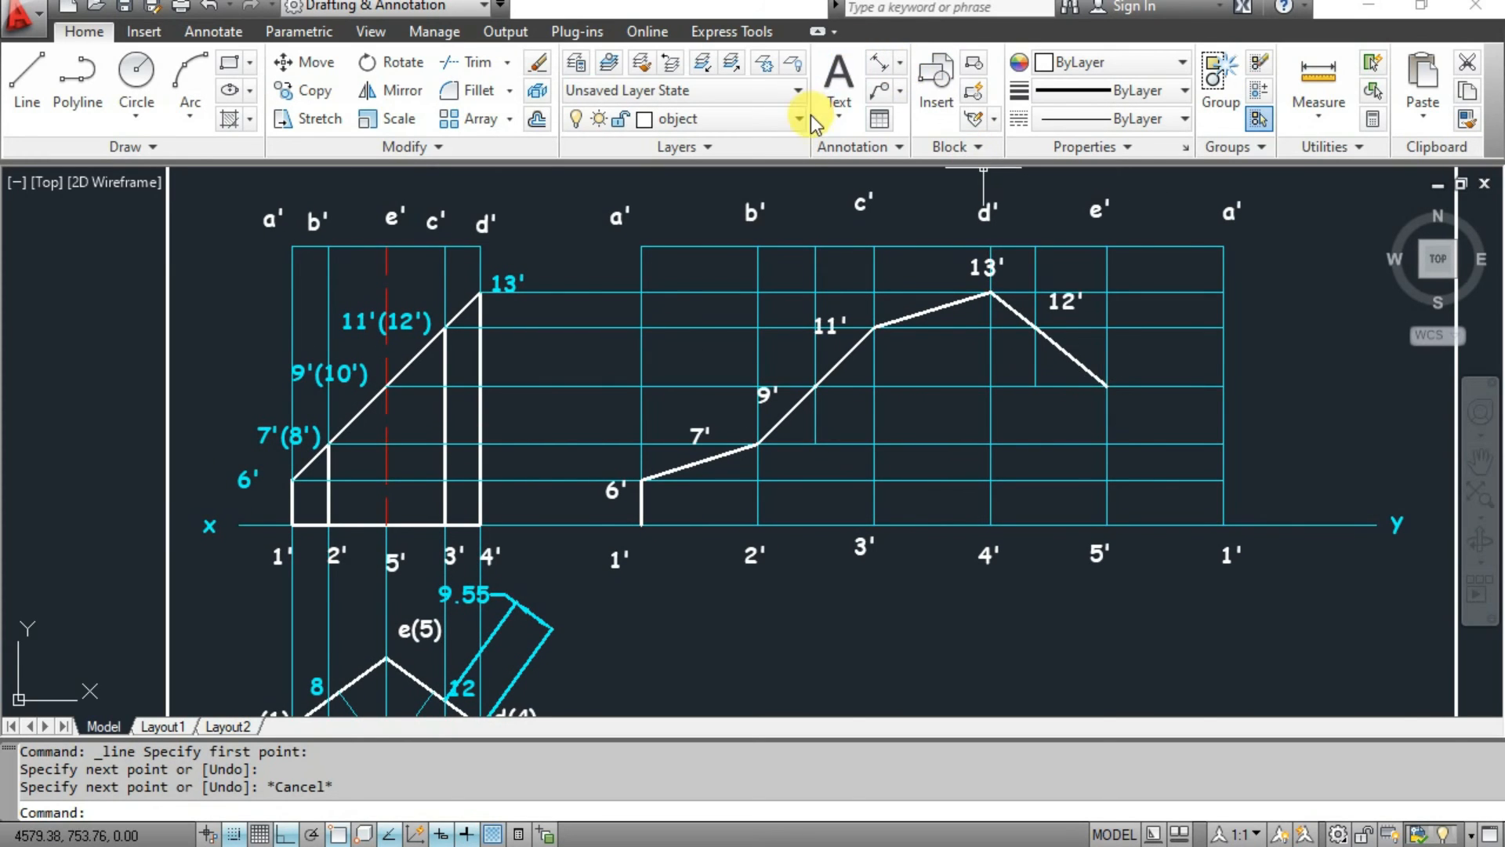
click(832, 81)
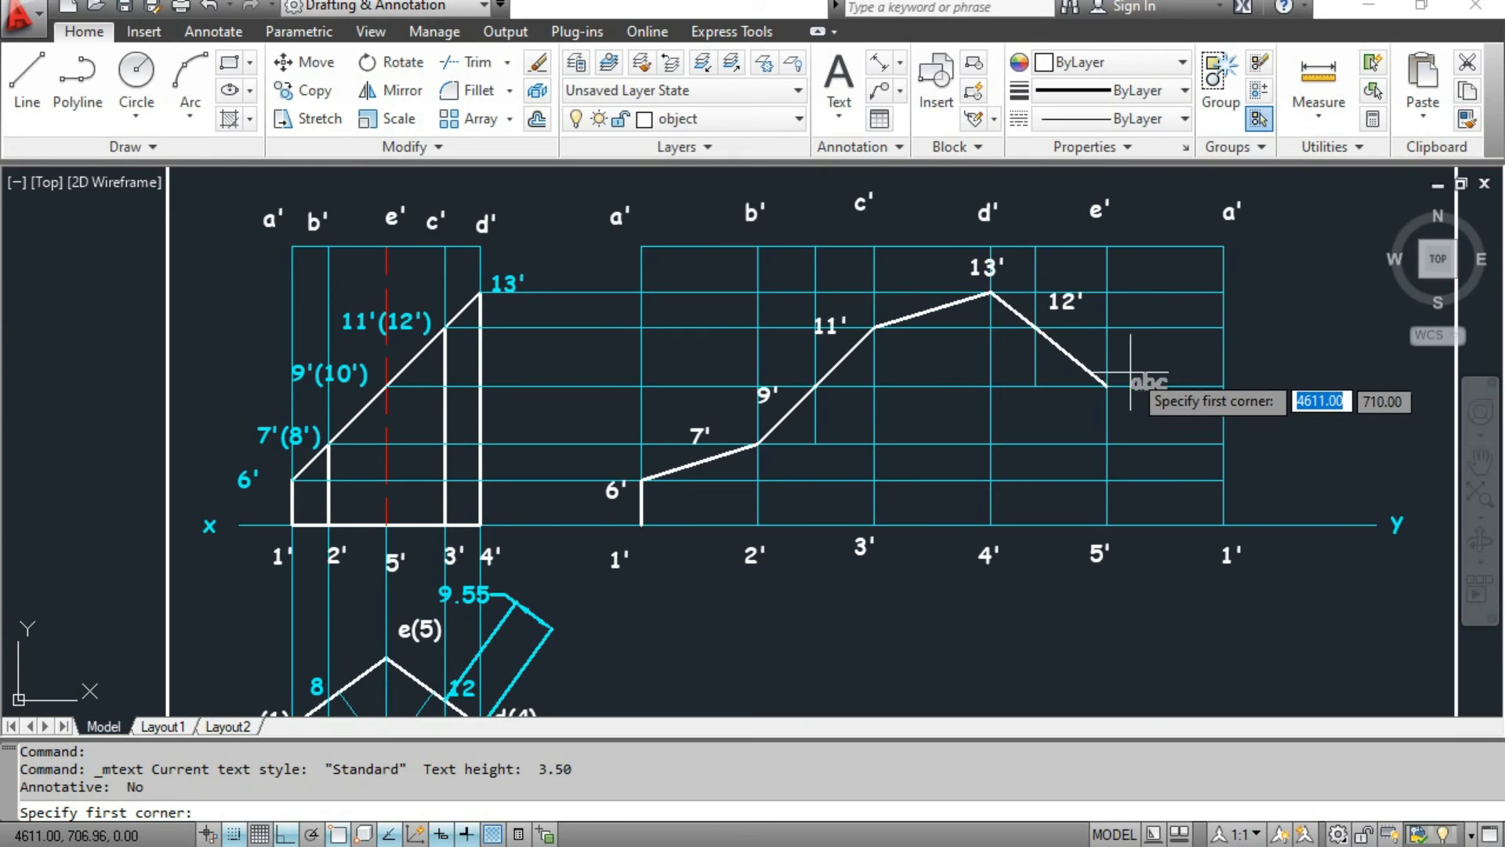
click(1126, 365)
click(1177, 392)
text(10')
click(1013, 408)
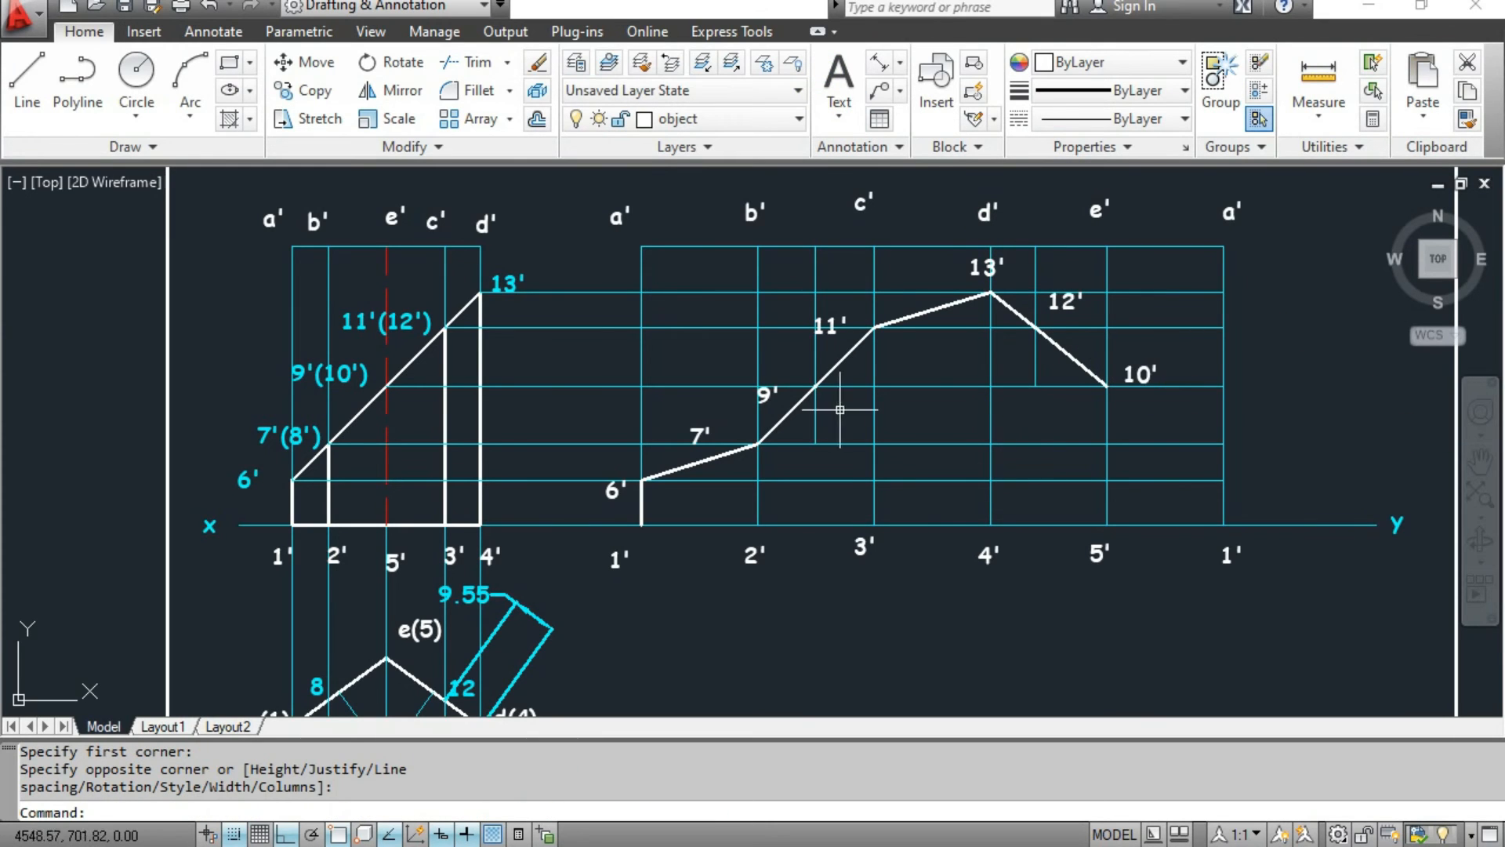
click(27, 83)
middle_drag(679, 563, 679, 422)
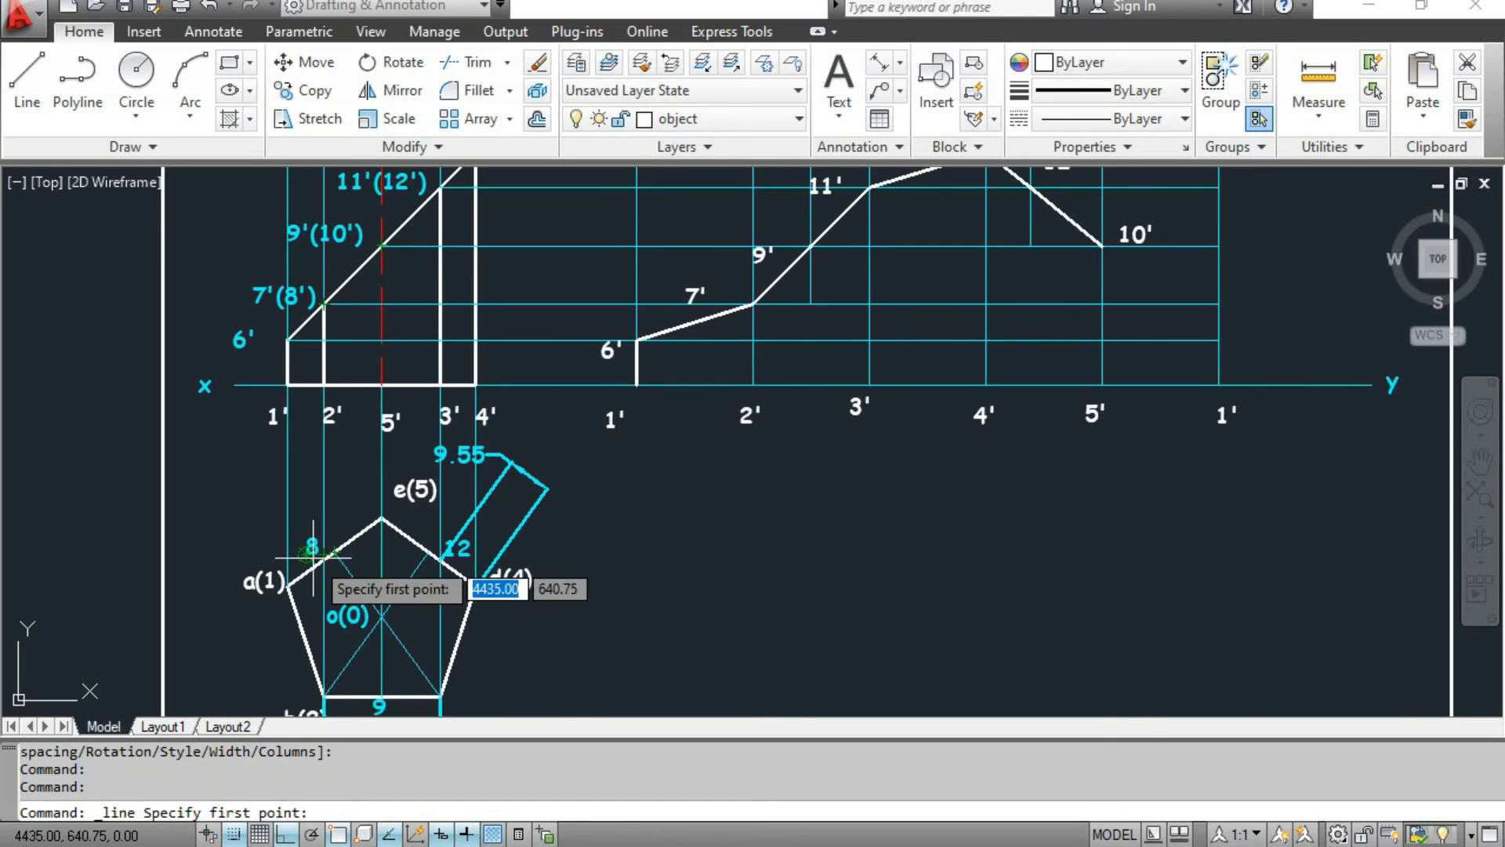
key(Escape)
key(Escape)
key(Escape)
key(Escape)
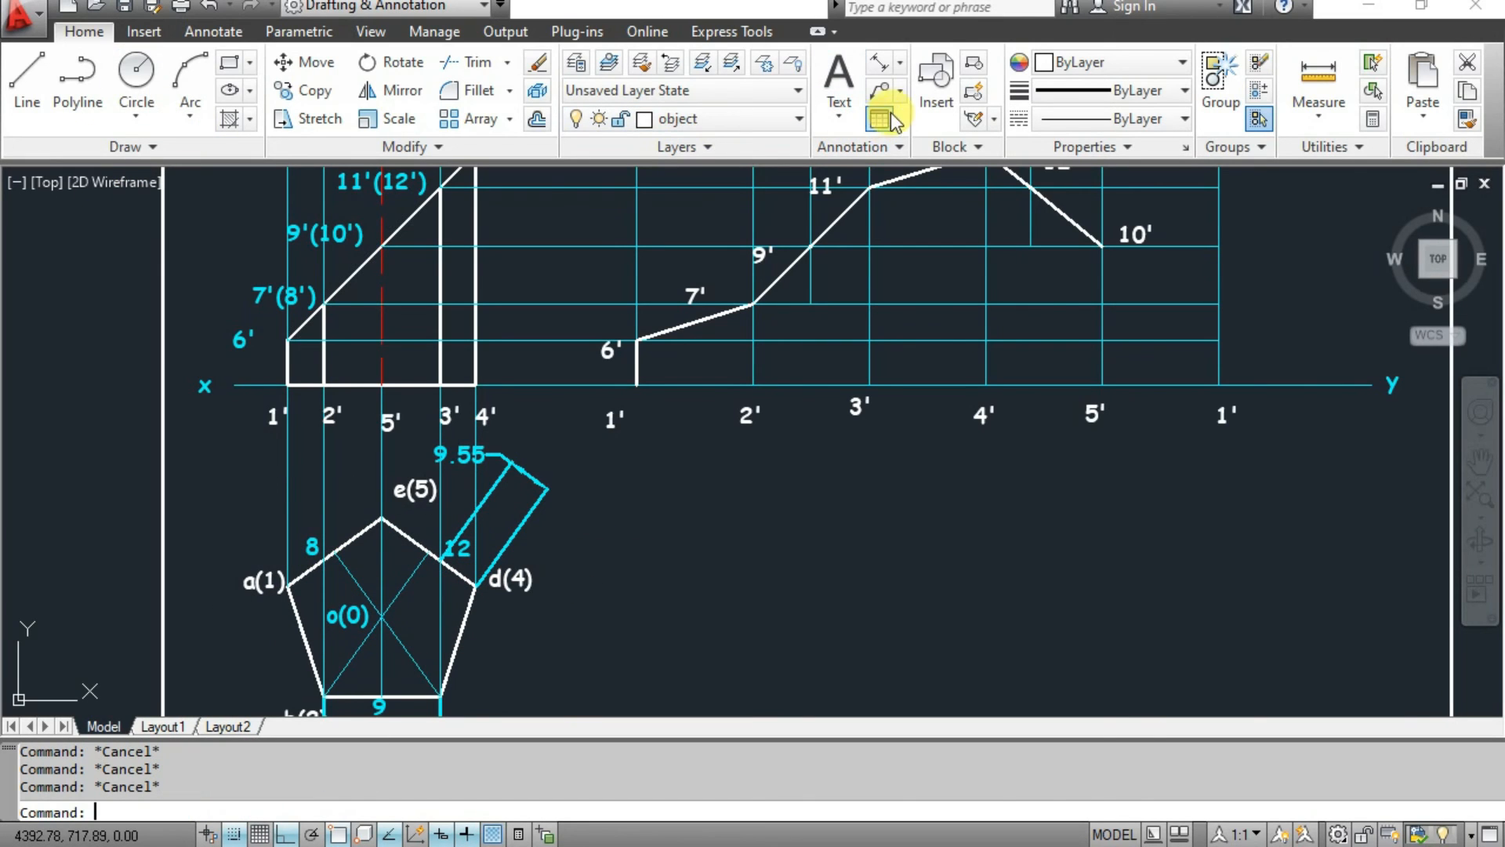
Add an aligned dimension in the top view along the pentagon's edge from corner e(5) to point 8.
click(886, 63)
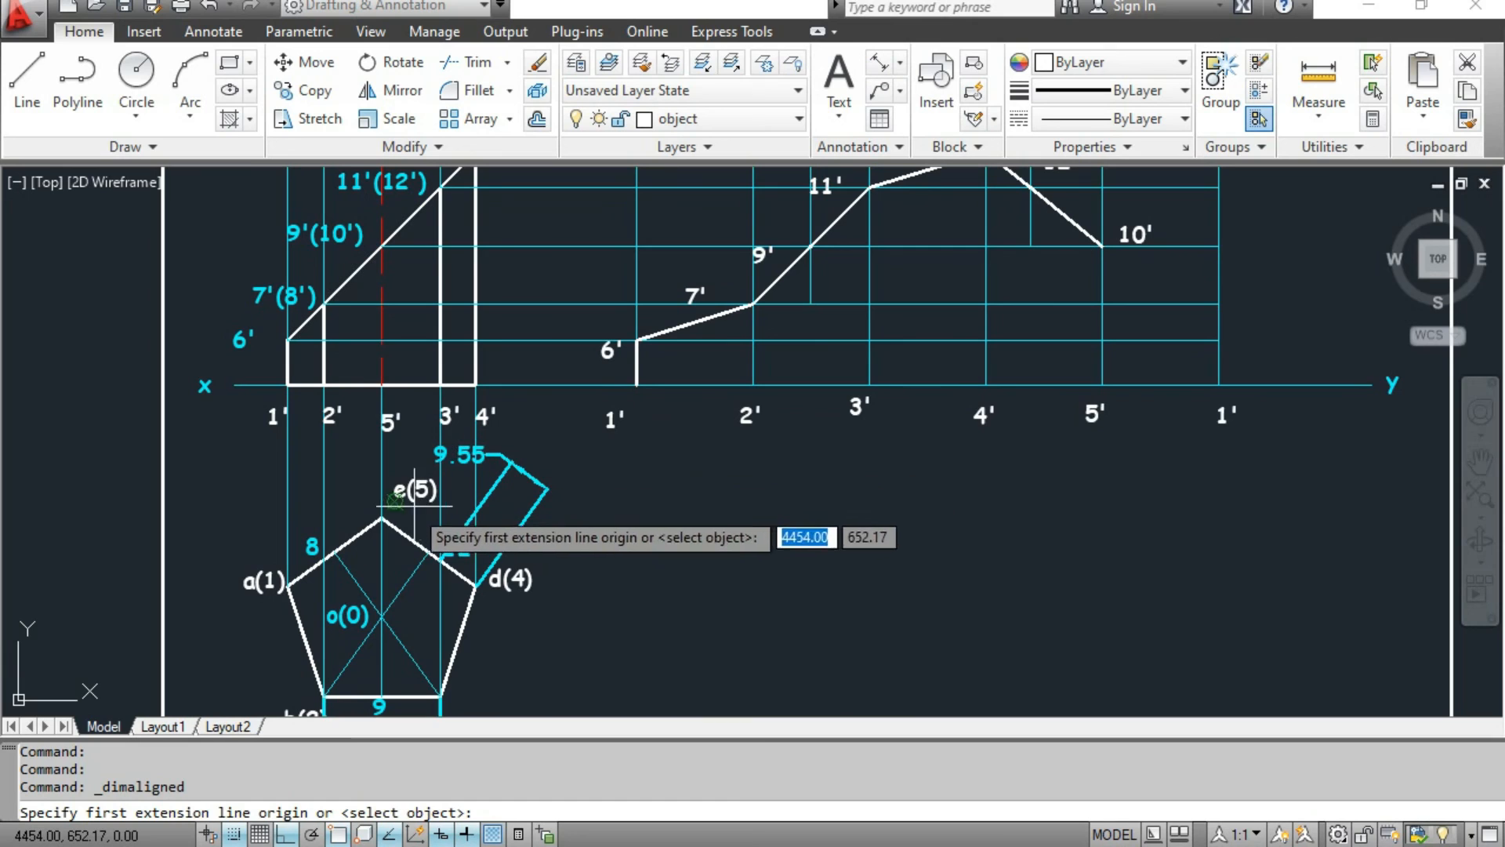
click(382, 518)
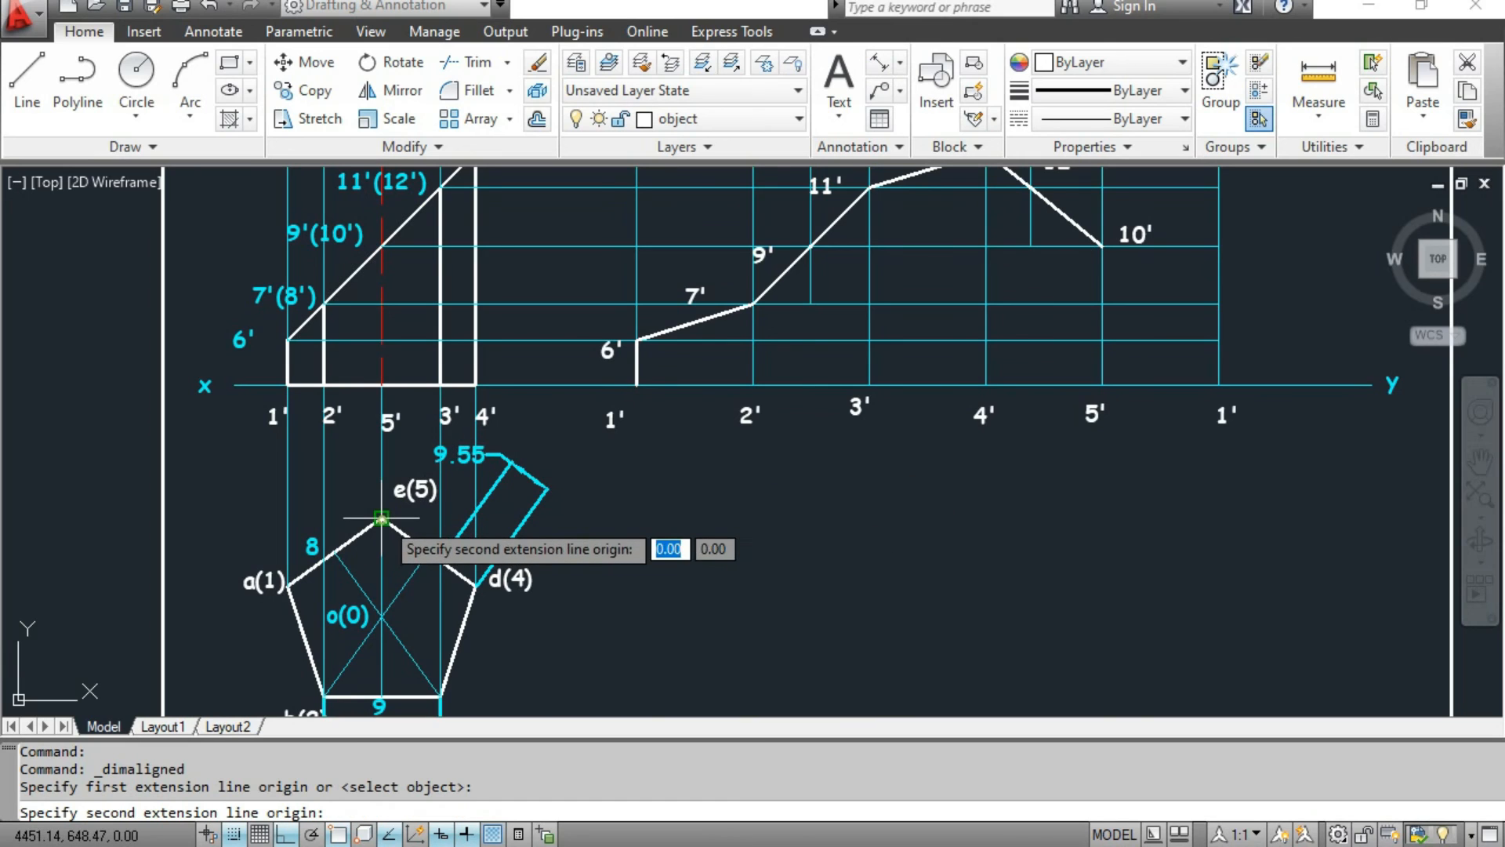
click(323, 560)
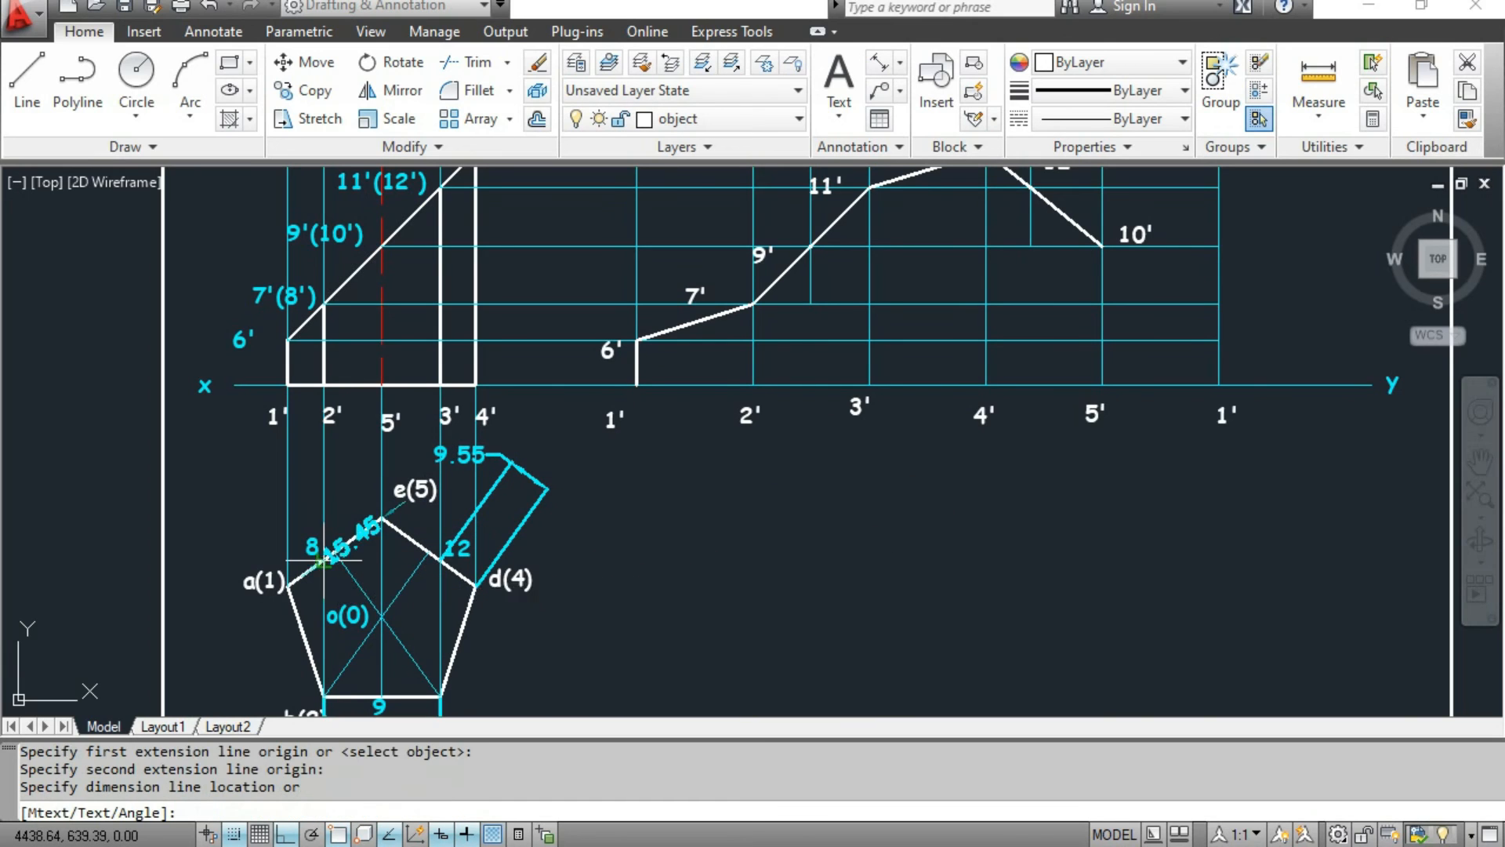
click(303, 514)
On the projection layer, draw a 15.45 line along the development's top edge from e' towards a', then vertically down to the 6' projection line.
middle_drag(878, 483, 844, 598)
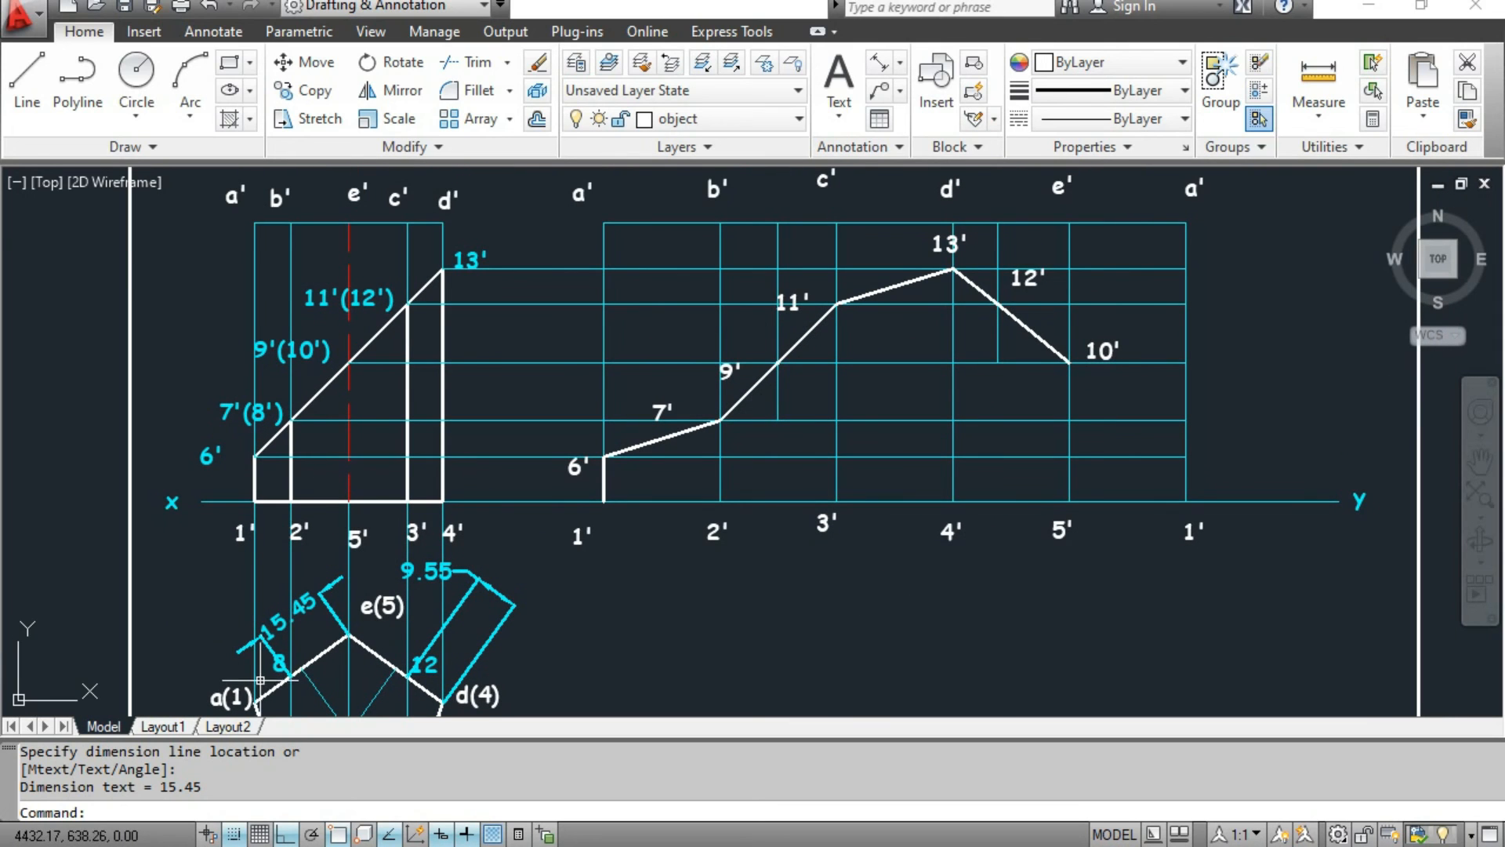
click(27, 86)
middle_drag(769, 423, 765, 496)
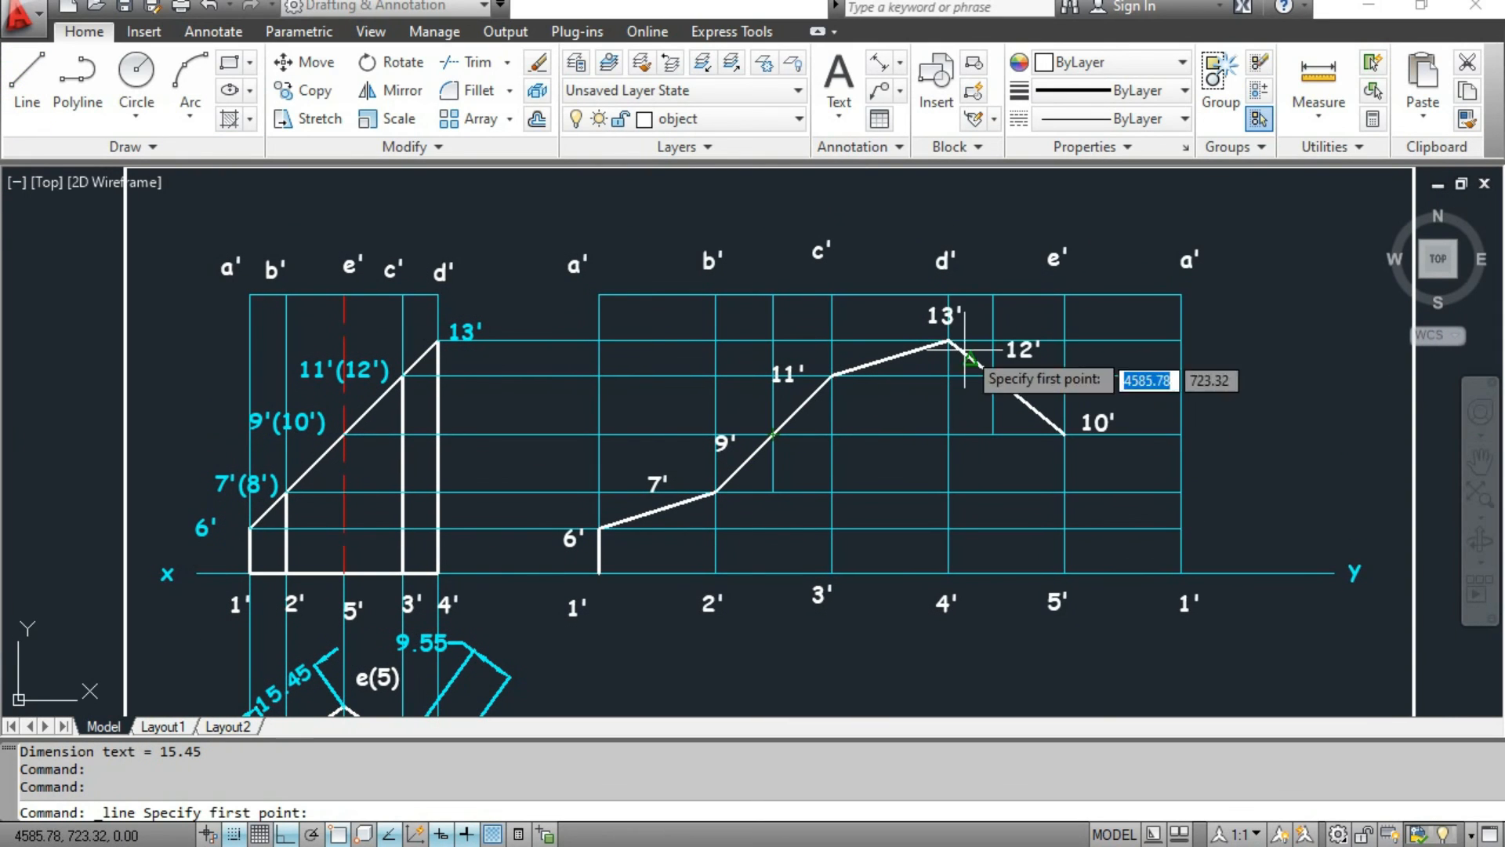
click(737, 122)
click(662, 286)
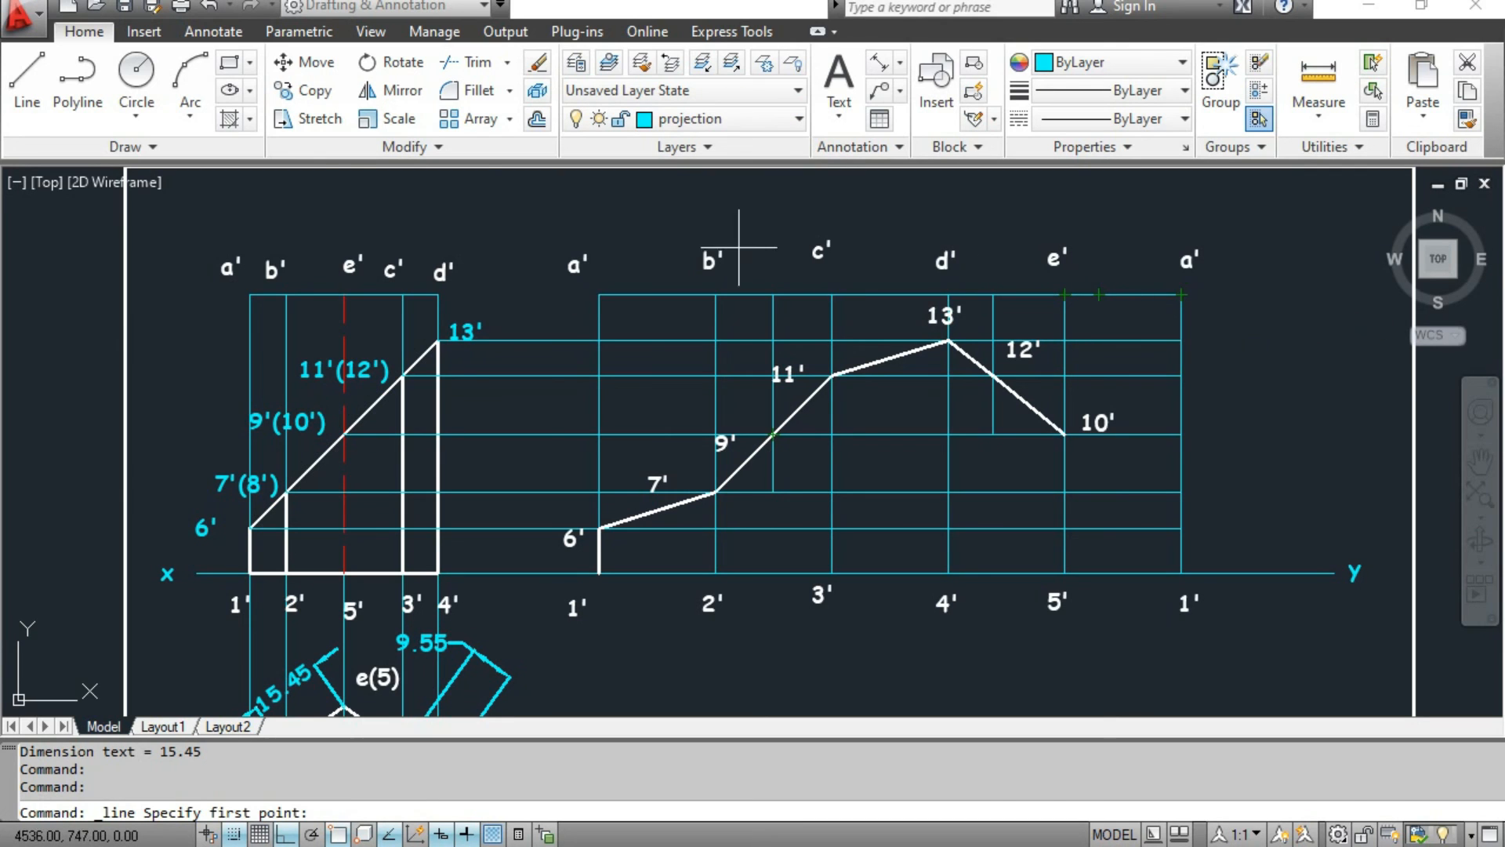
click(27, 78)
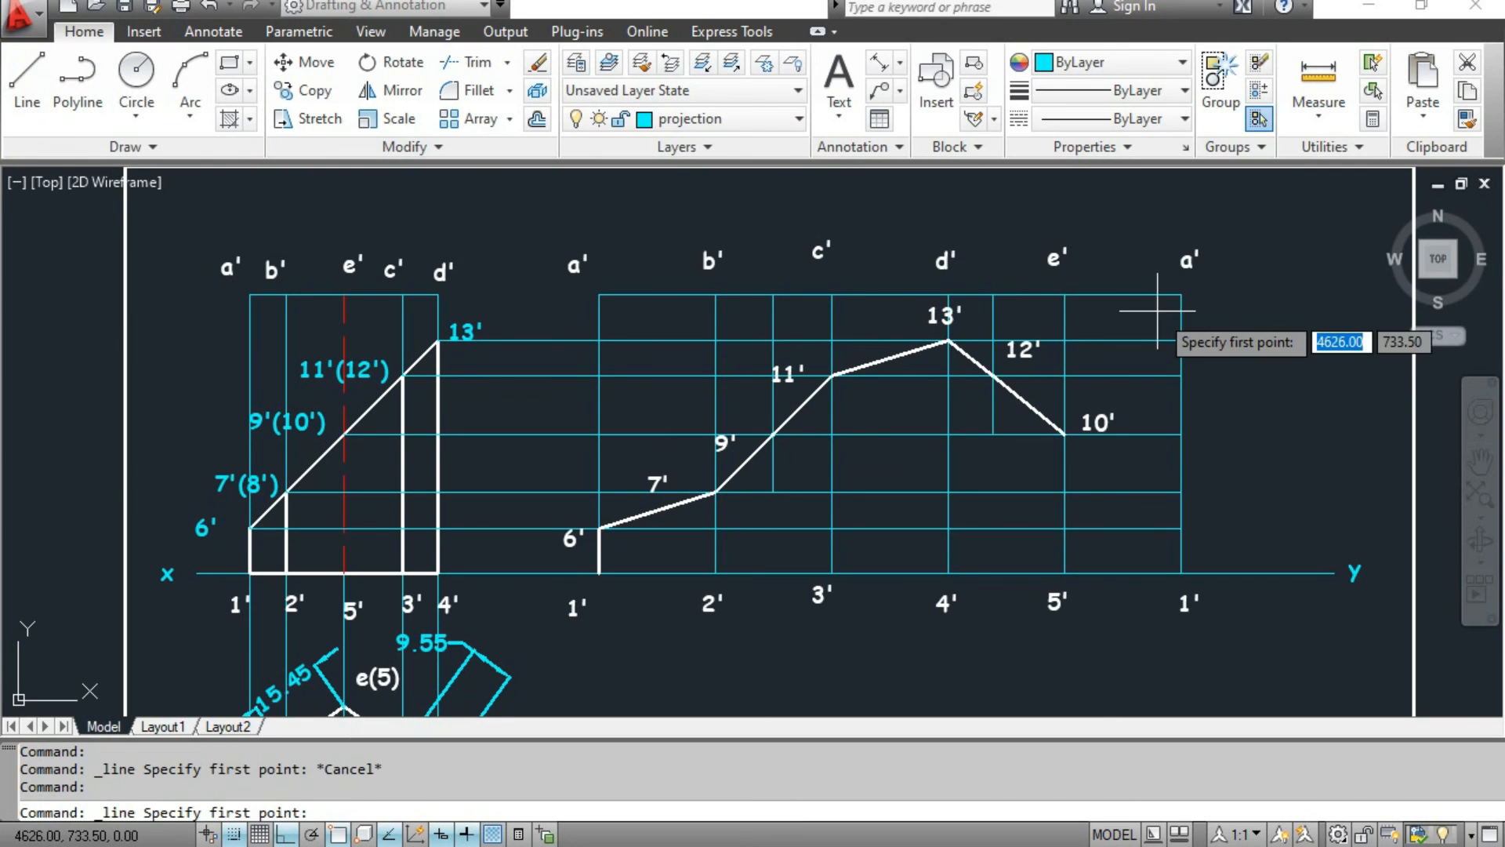
click(1065, 295)
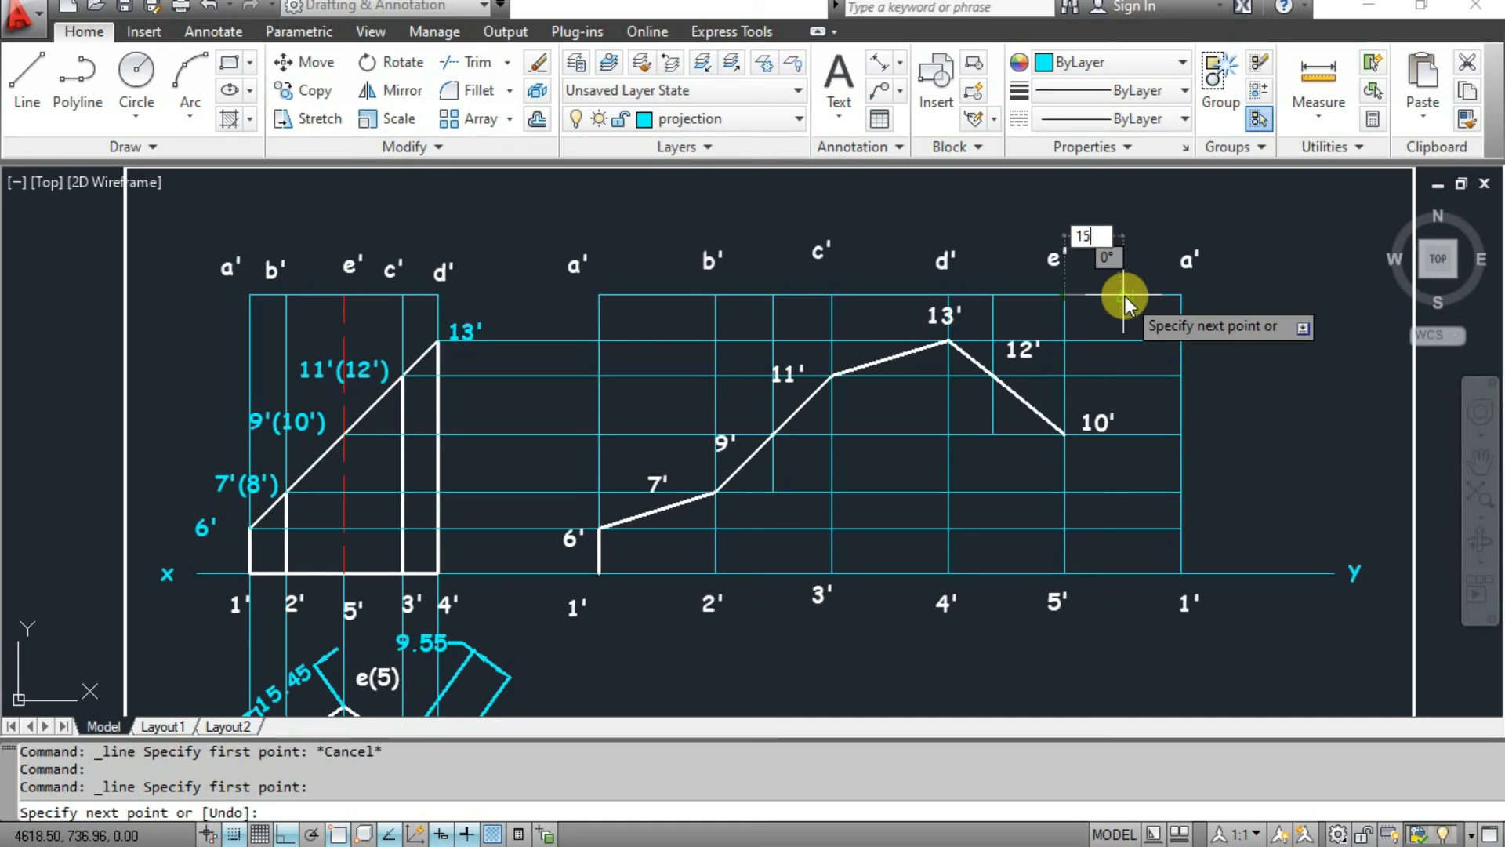
text(15.45)
key(Return)
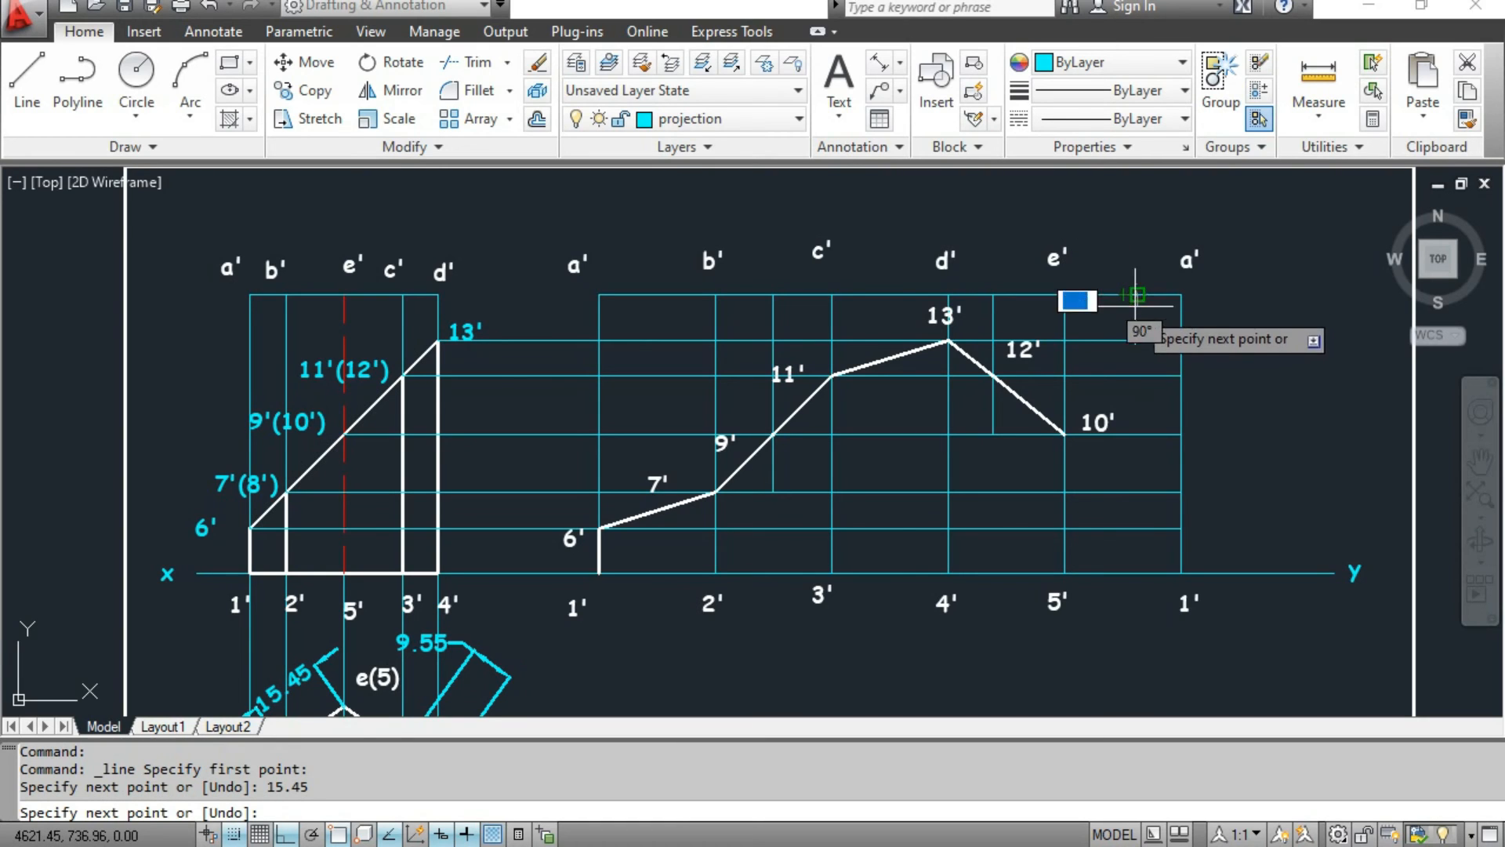
click(1138, 529)
key(Escape)
key(Escape)
key(Escape)
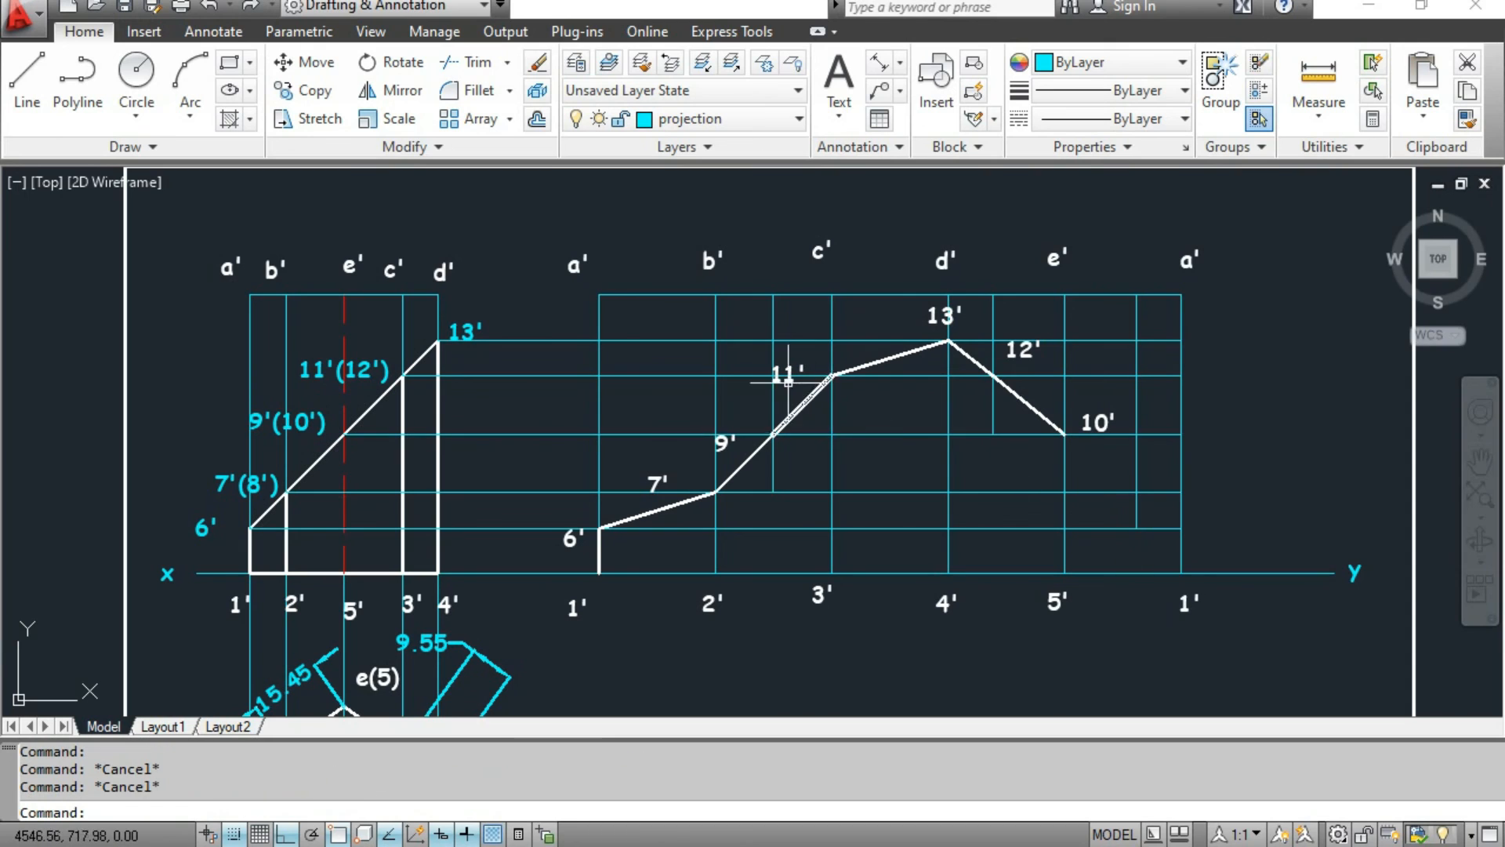
On the object layer, draw a line from 10' to where the vertical between e'5' and a'1' crosses the 7'(8') projection line.
mouse_move(1138, 486)
middle_down()
mouse_move(1127, 411)
mouse_move(1058, 413)
middle_up()
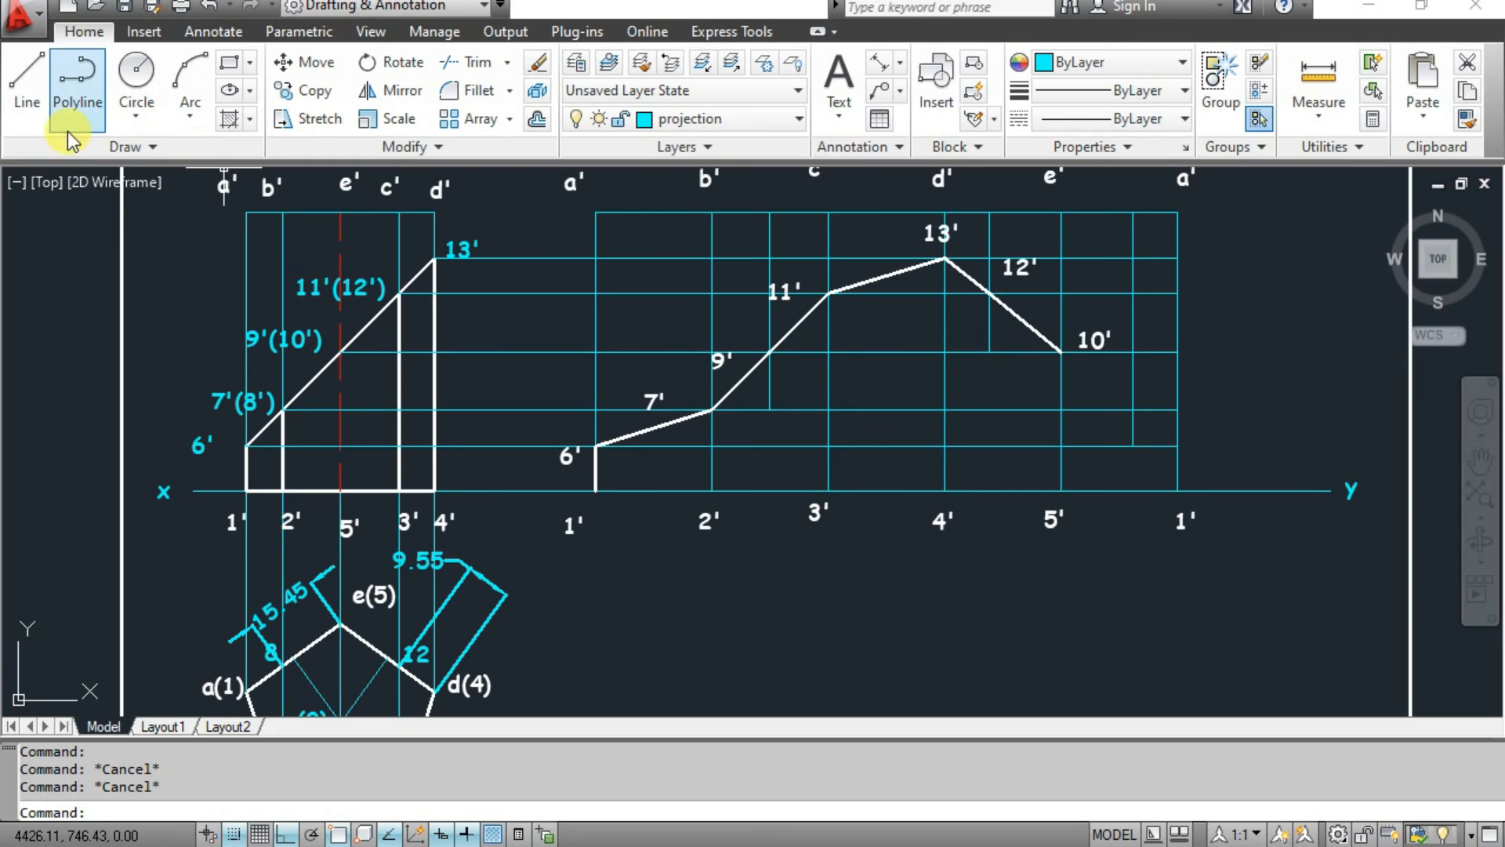
click(34, 88)
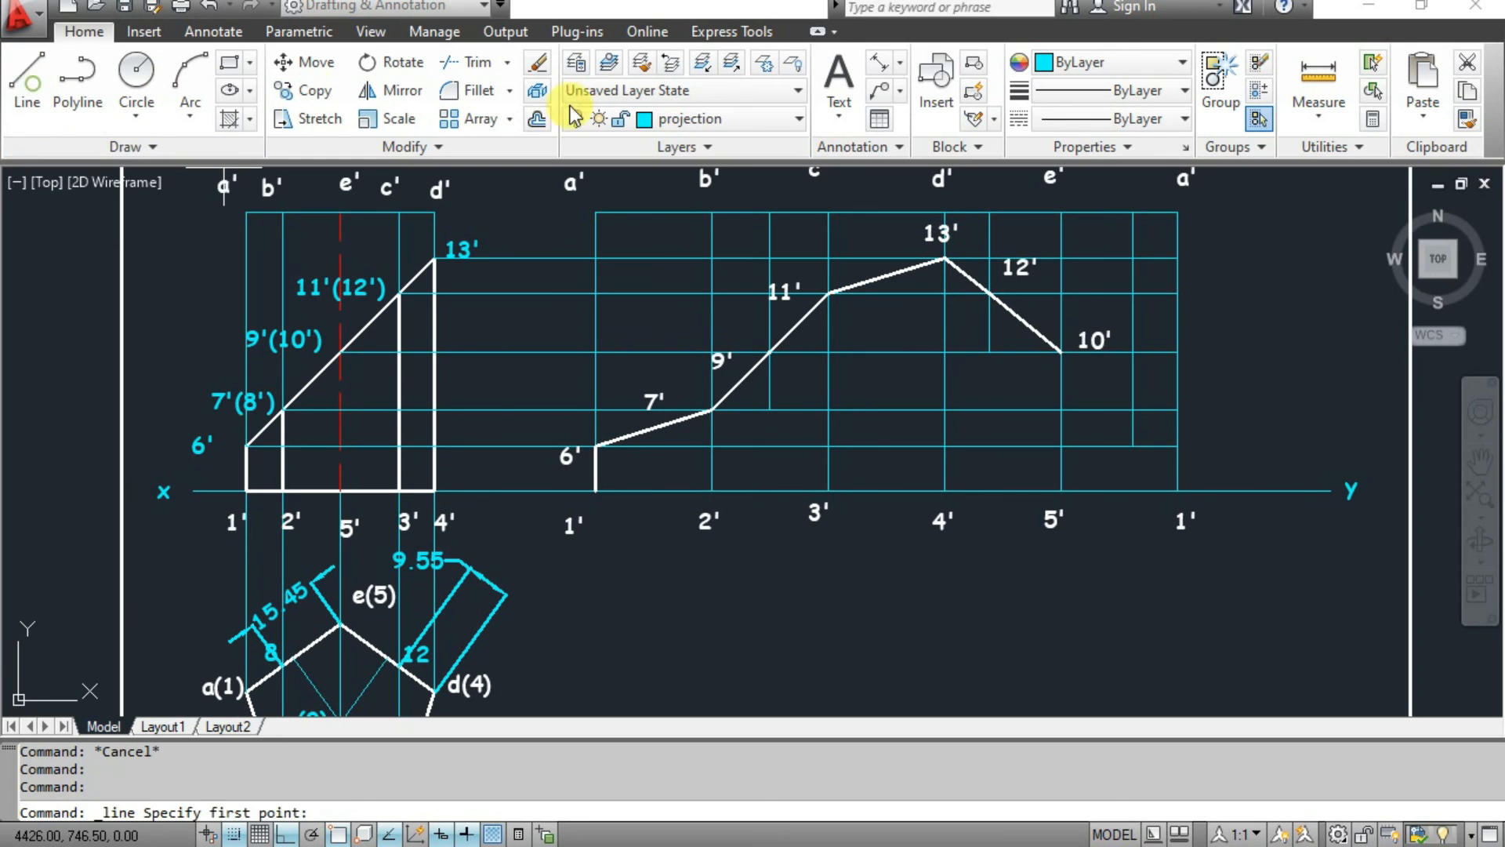
click(718, 119)
click(709, 259)
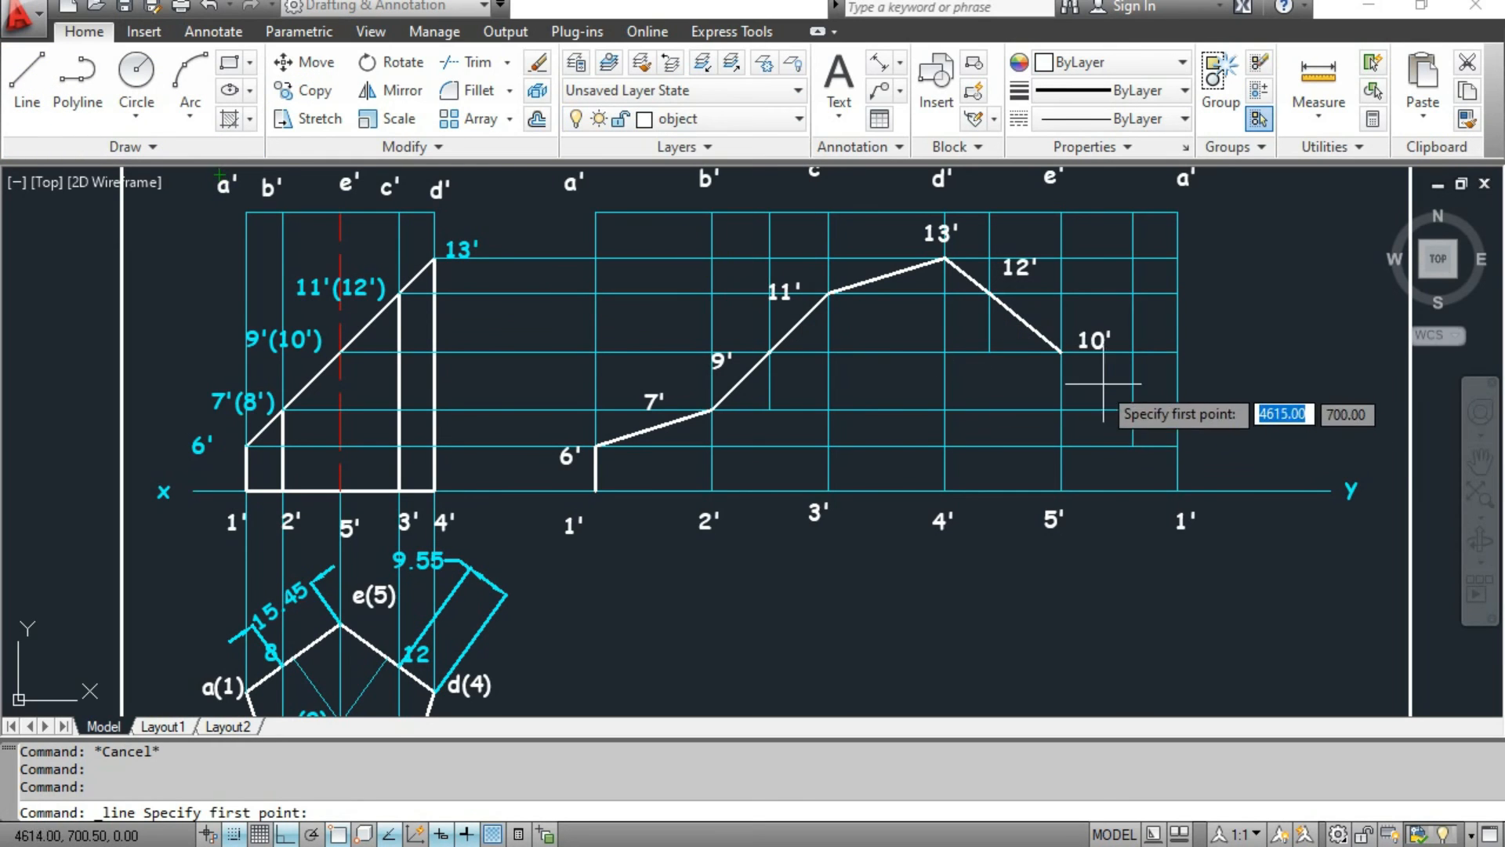
middle_drag(524, 574, 527, 543)
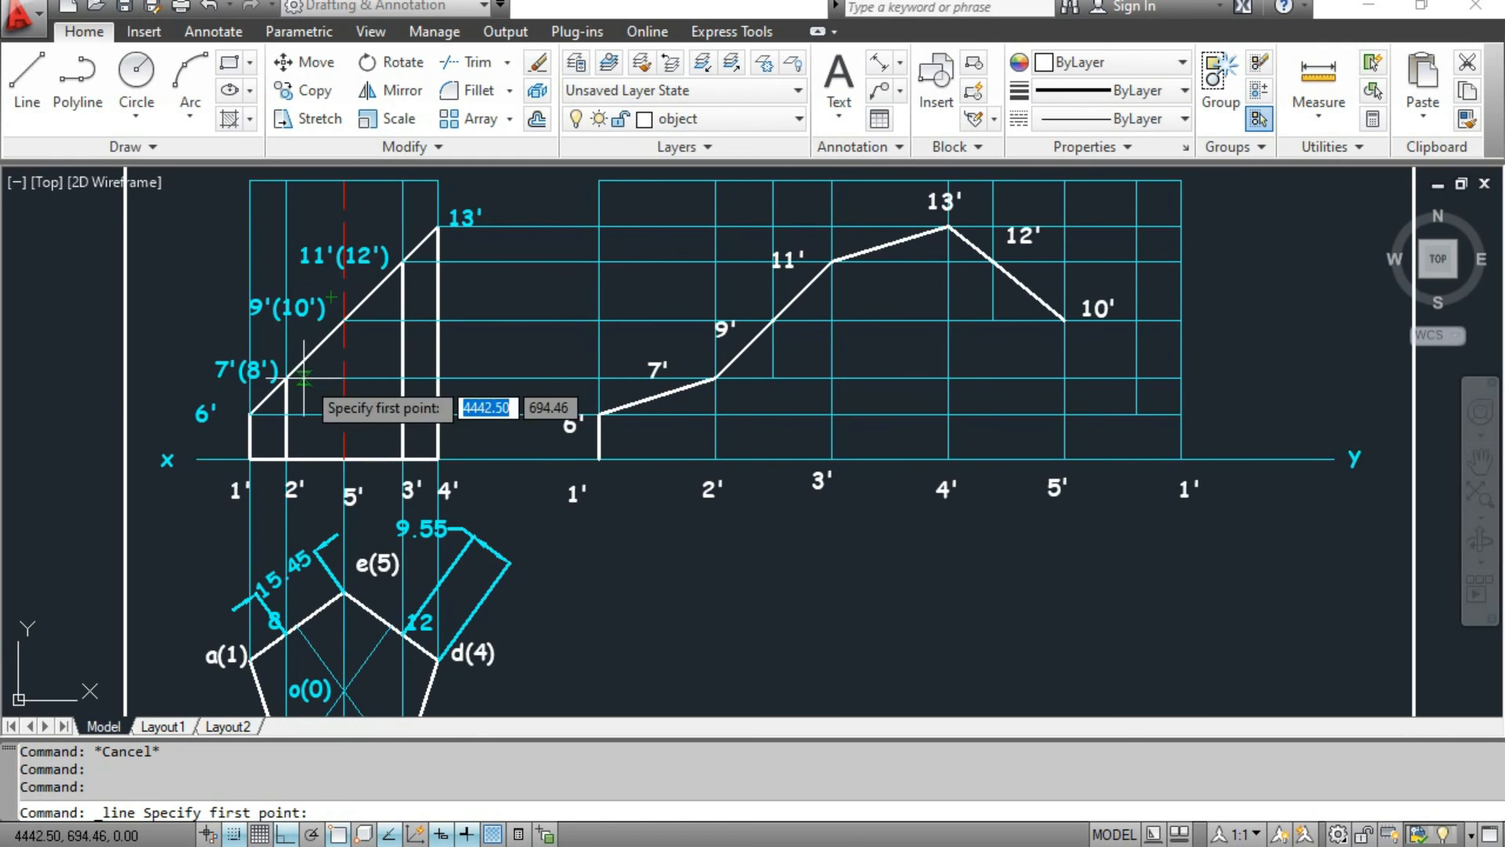
middle_drag(286, 632, 285, 563)
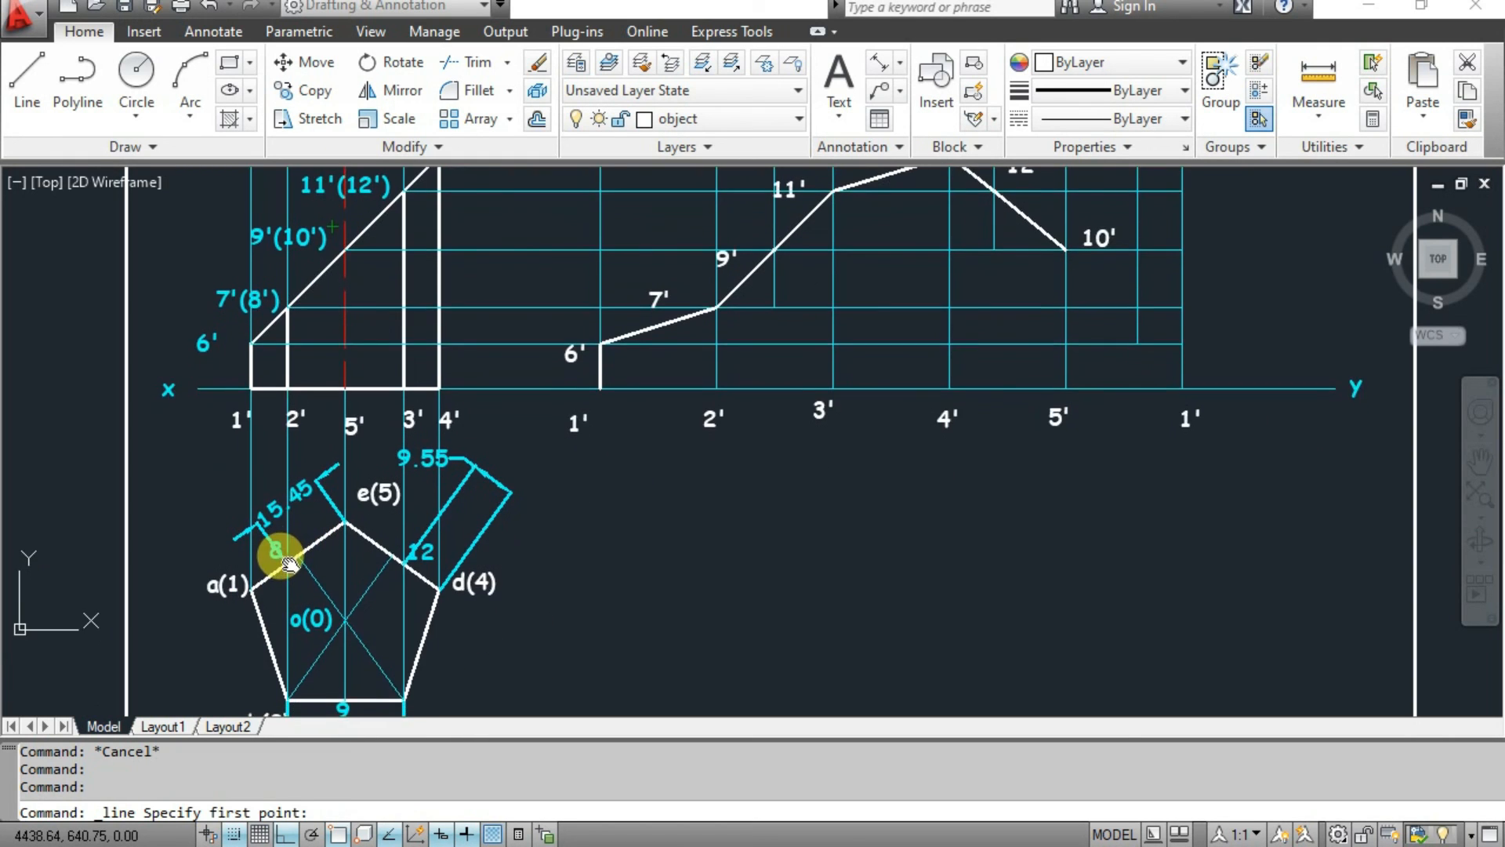
middle_drag(294, 334, 283, 369)
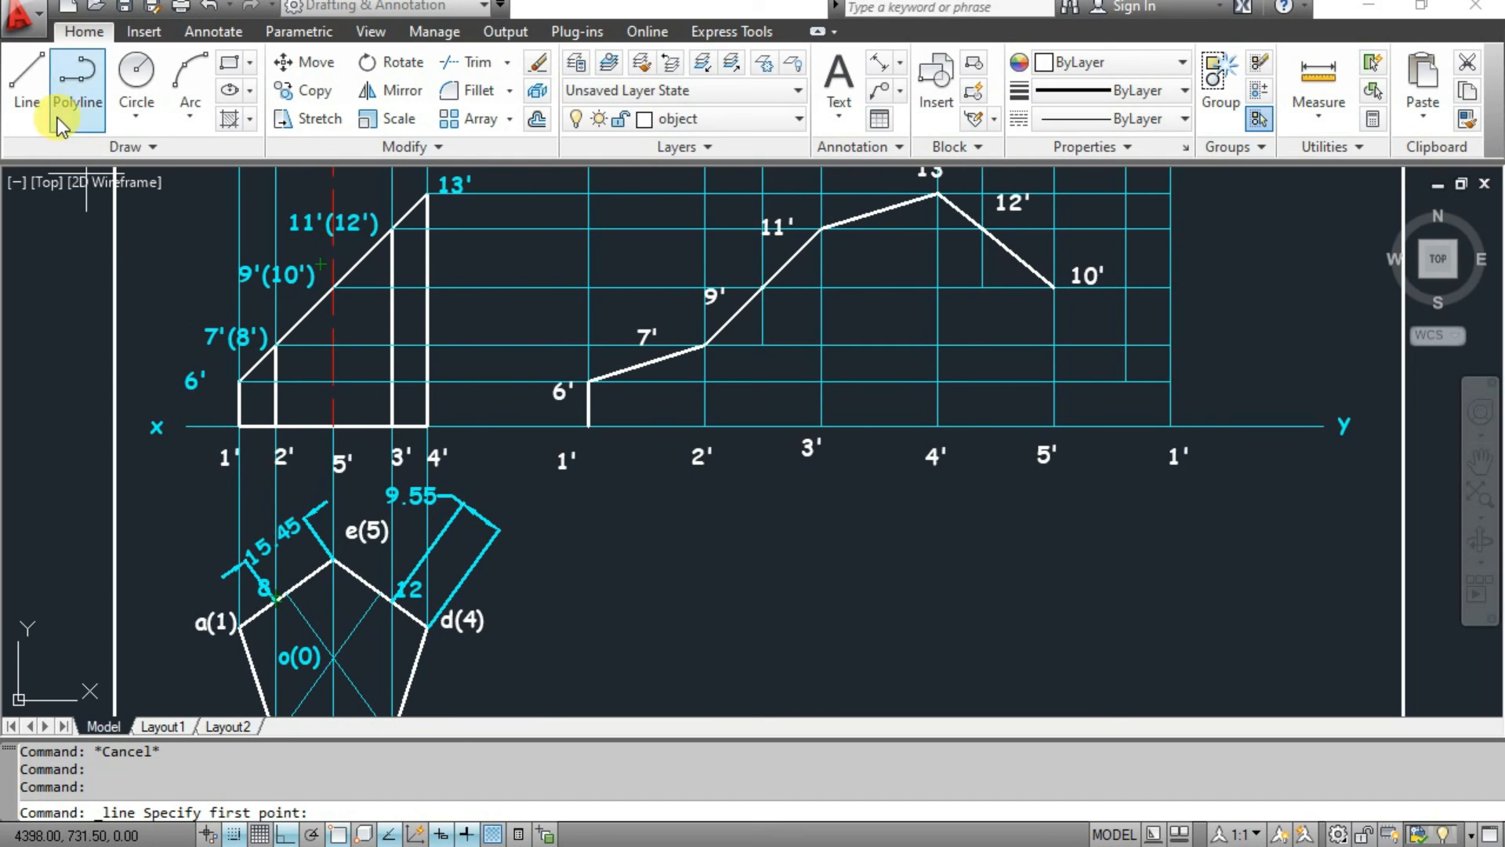
click(26, 77)
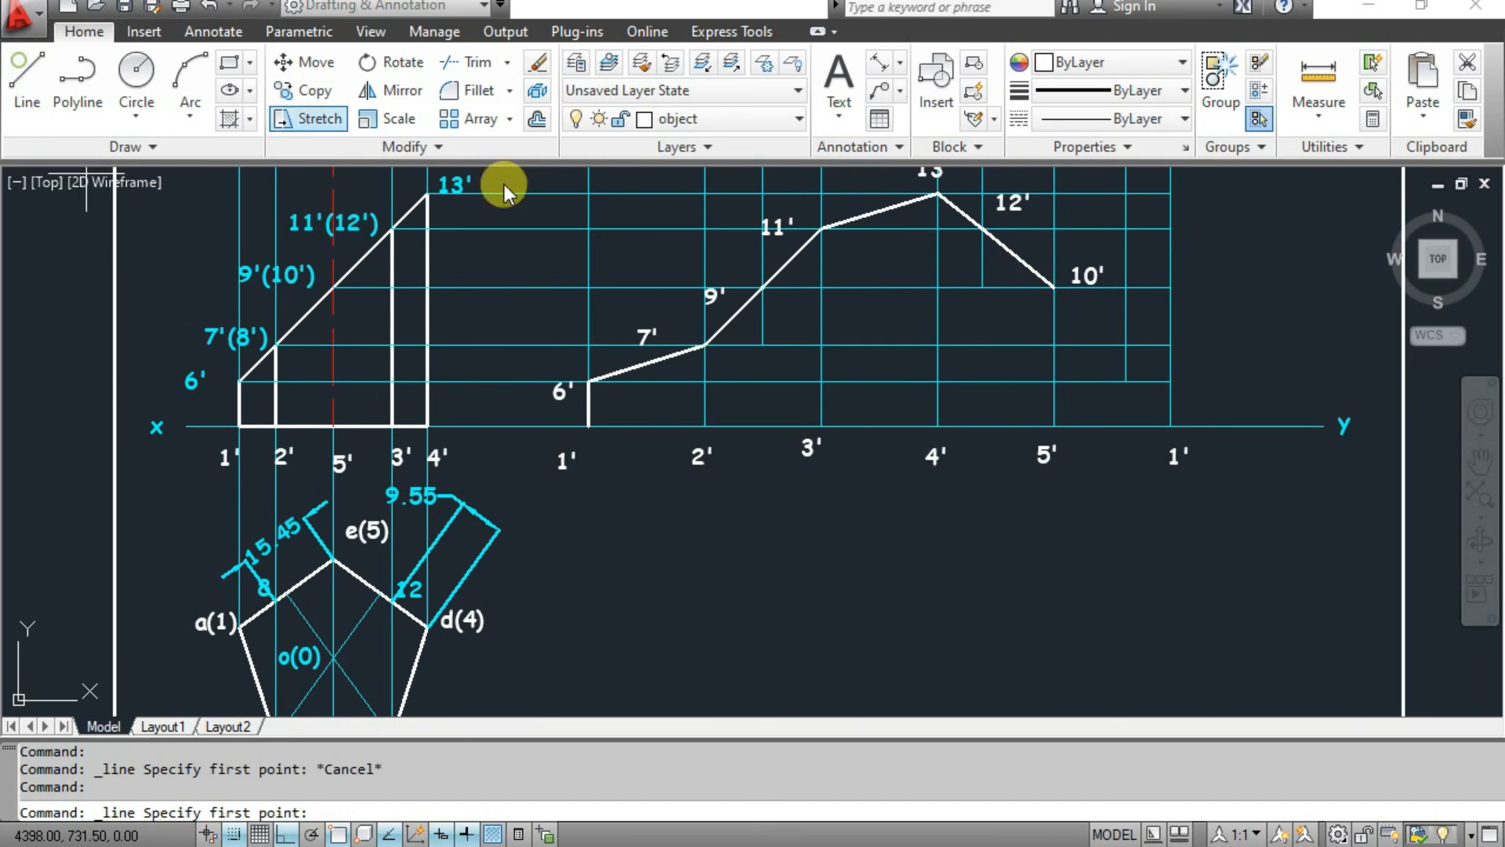
click(1055, 287)
click(1127, 345)
key(Escape)
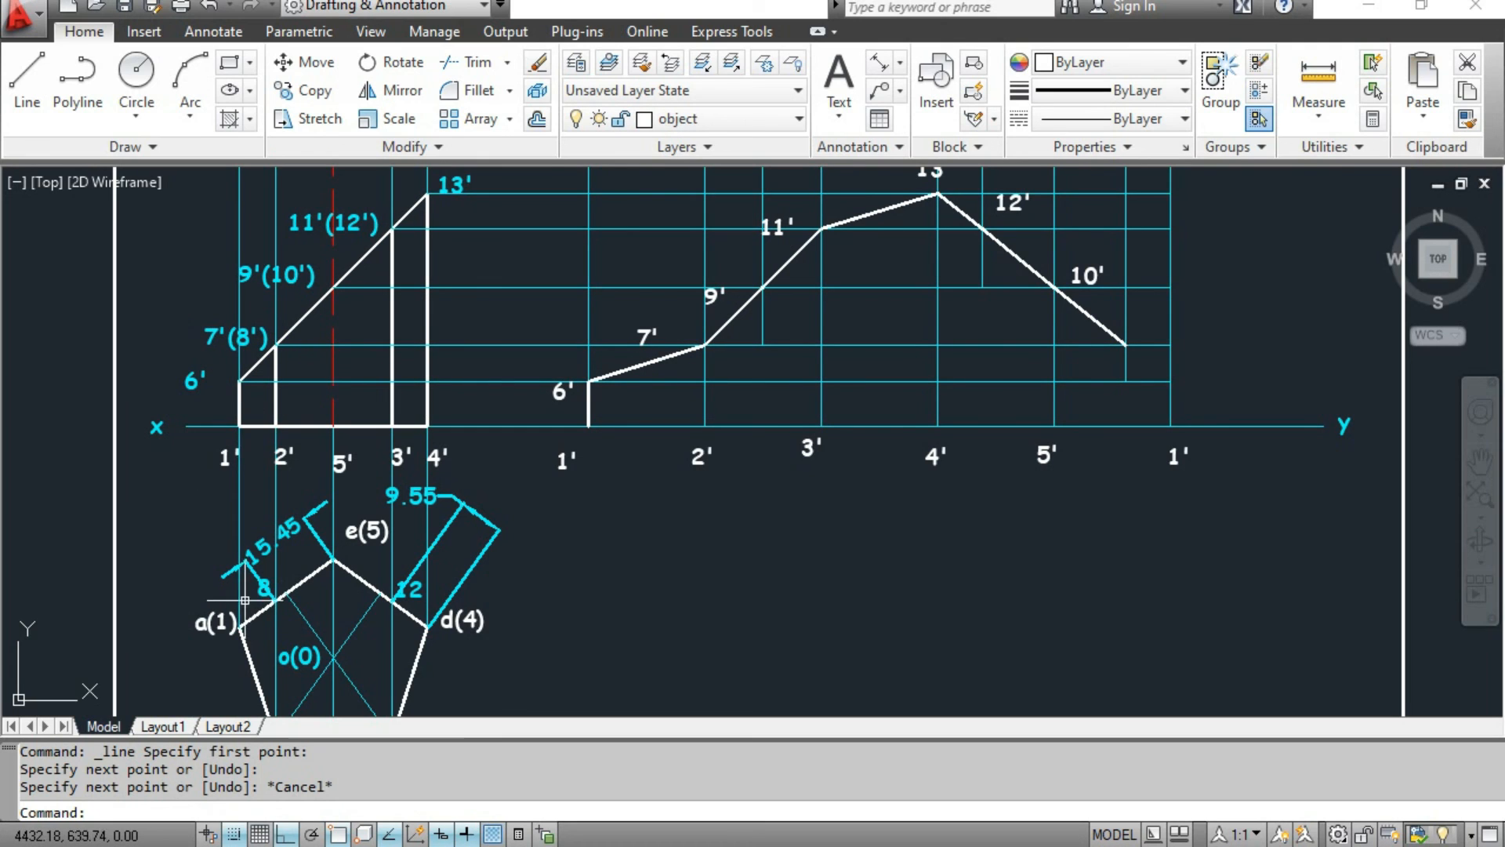
Continue the cut edge with a line from its 7'(8') level end to the final a'1' vertical at the 6' projection line.
click(28, 77)
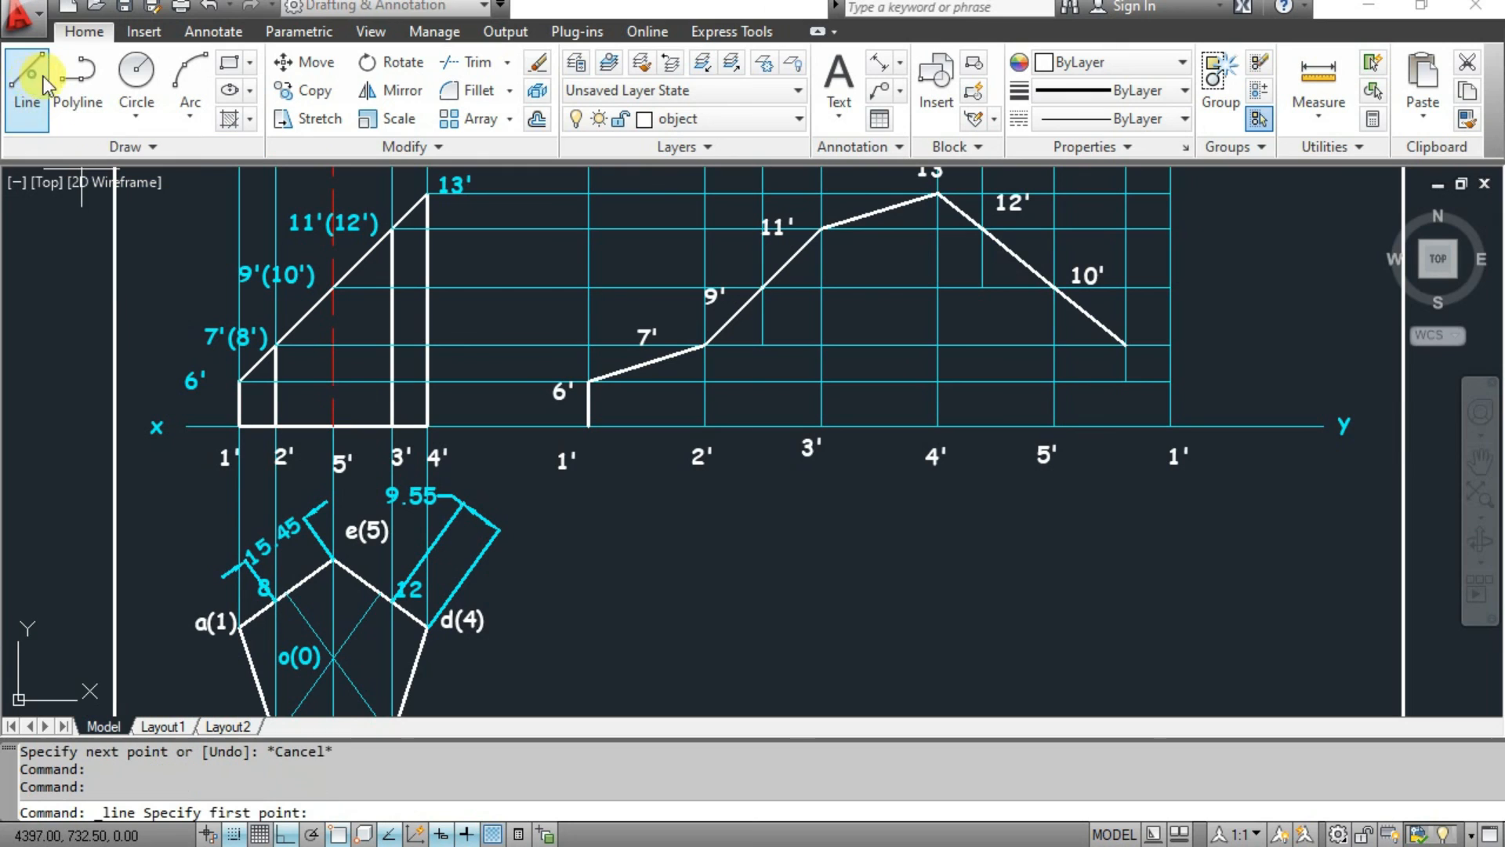
click(1126, 345)
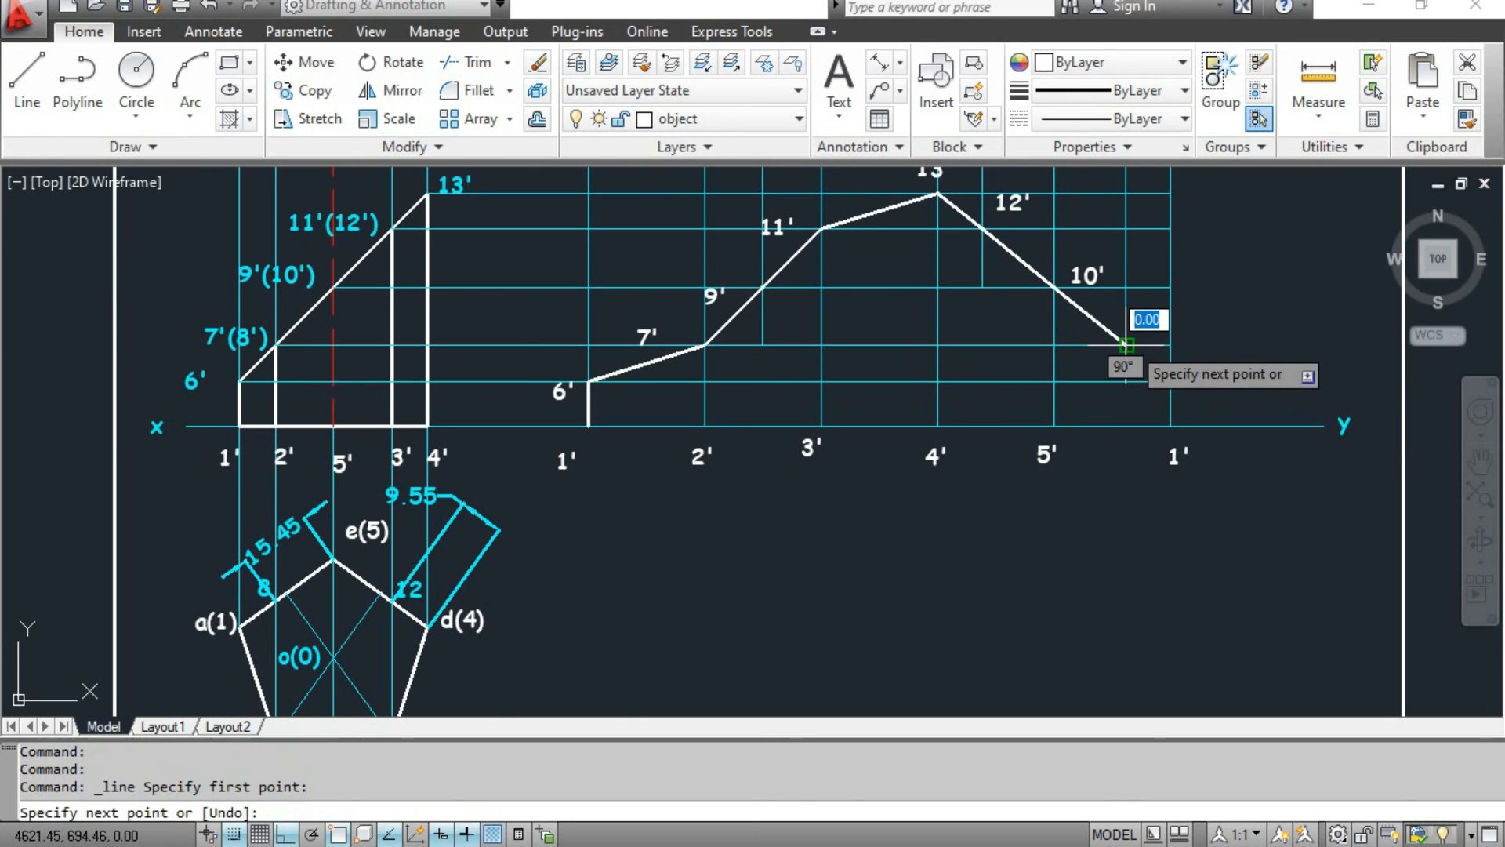
click(1171, 382)
key(Escape)
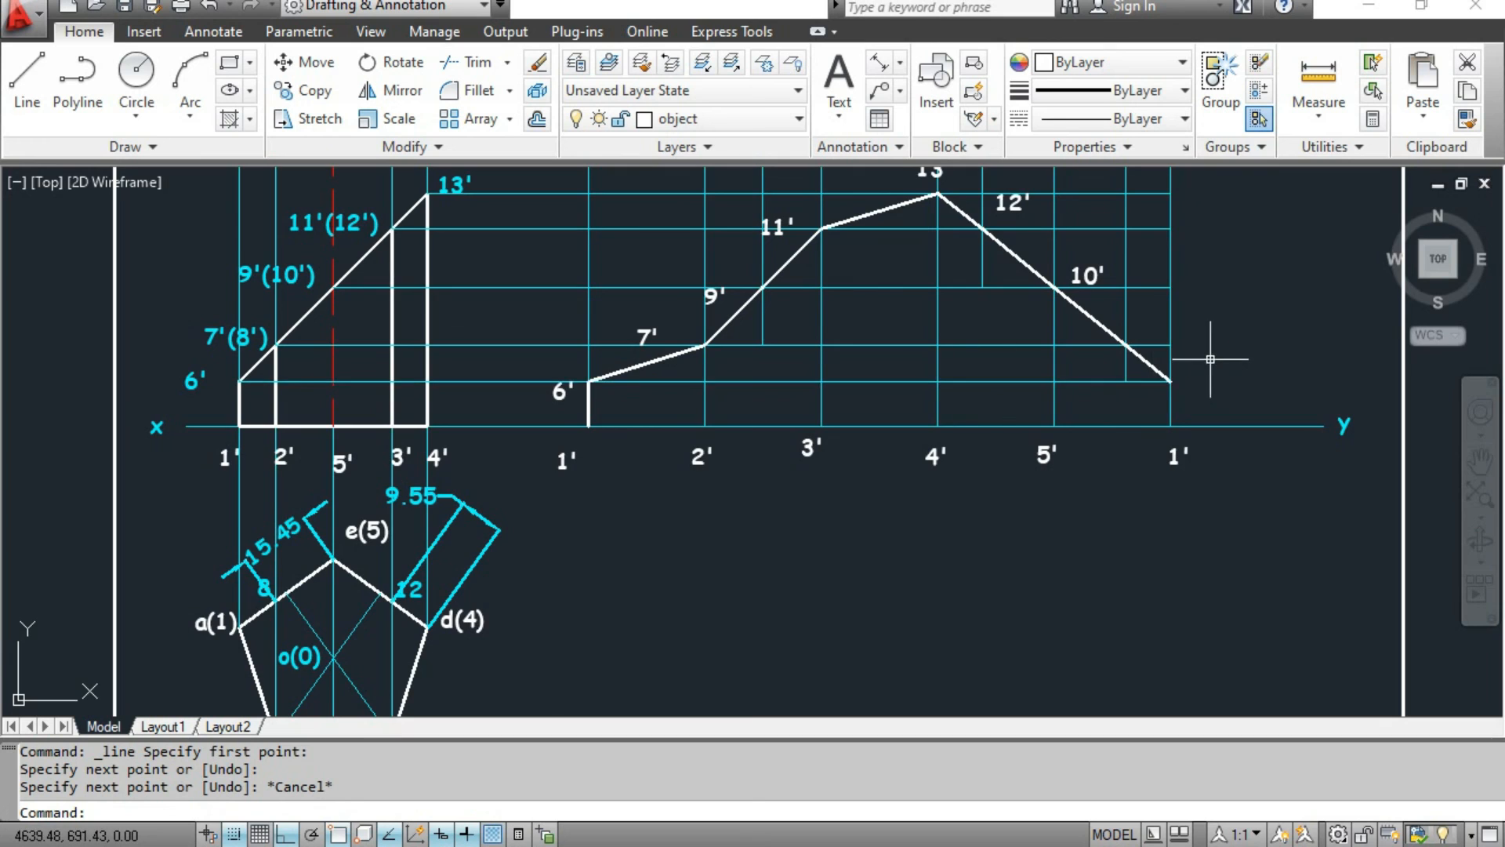
Draw the development's closing vertical edge from the cut edge's end at the 6' level down to 1' on the xy line.
middle_drag(1200, 353, 1195, 502)
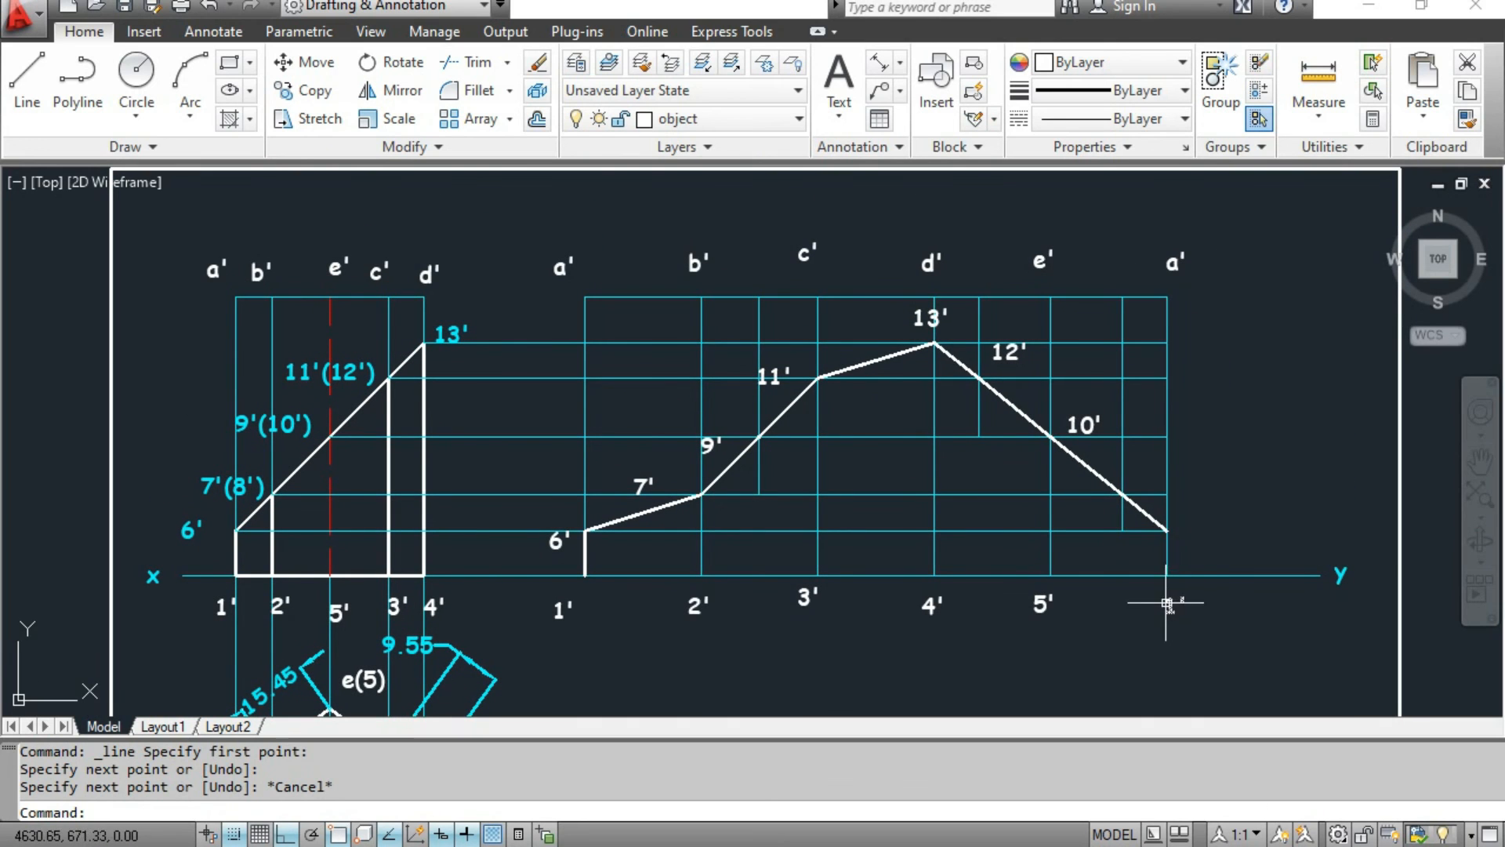
middle_drag(1166, 571, 1170, 413)
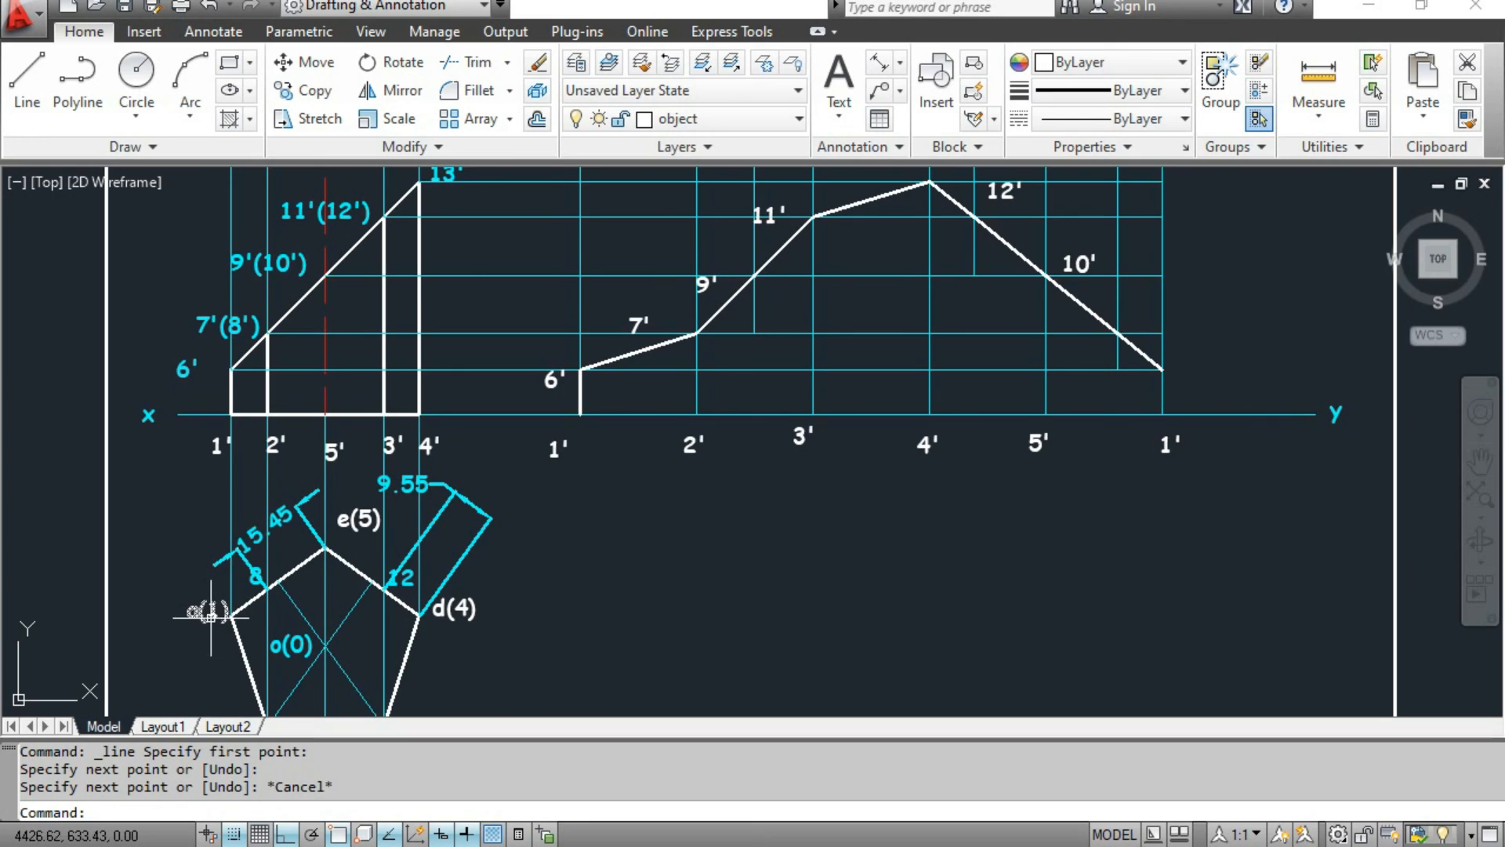
middle_drag(933, 490, 924, 594)
click(26, 79)
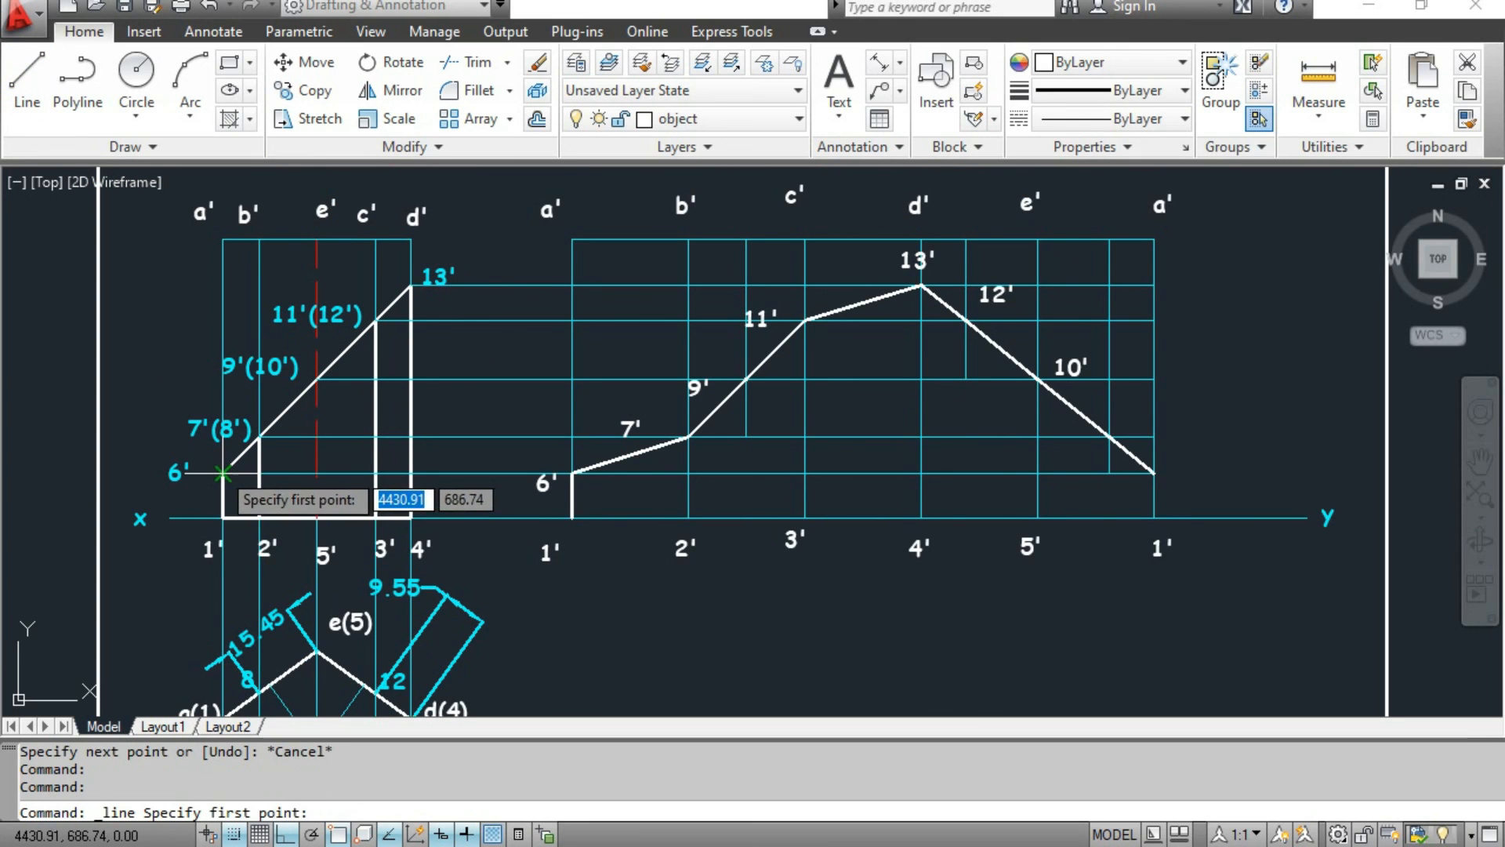
click(1153, 473)
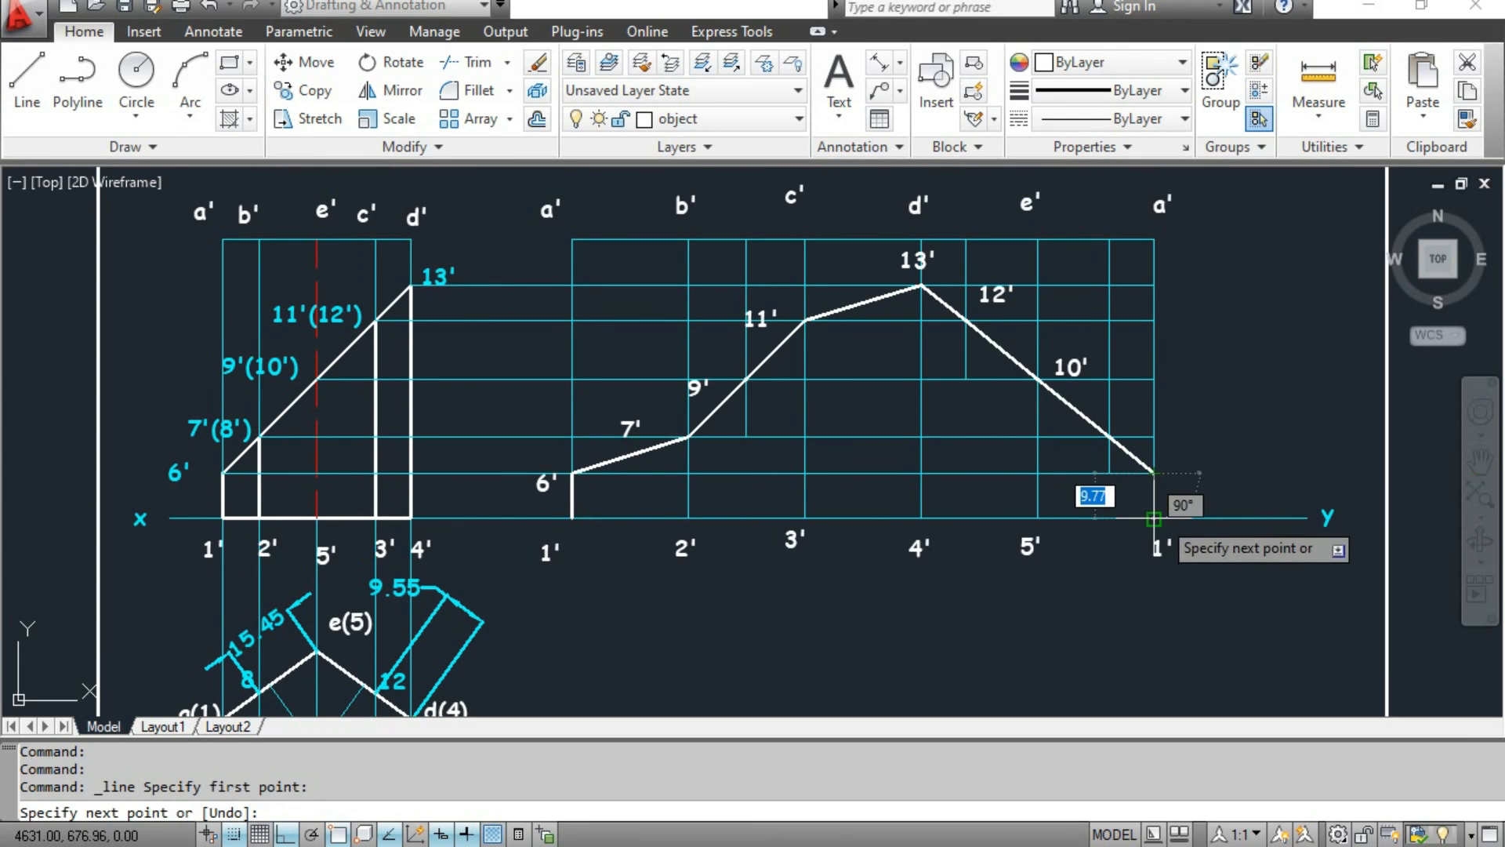
click(1163, 514)
key(Escape)
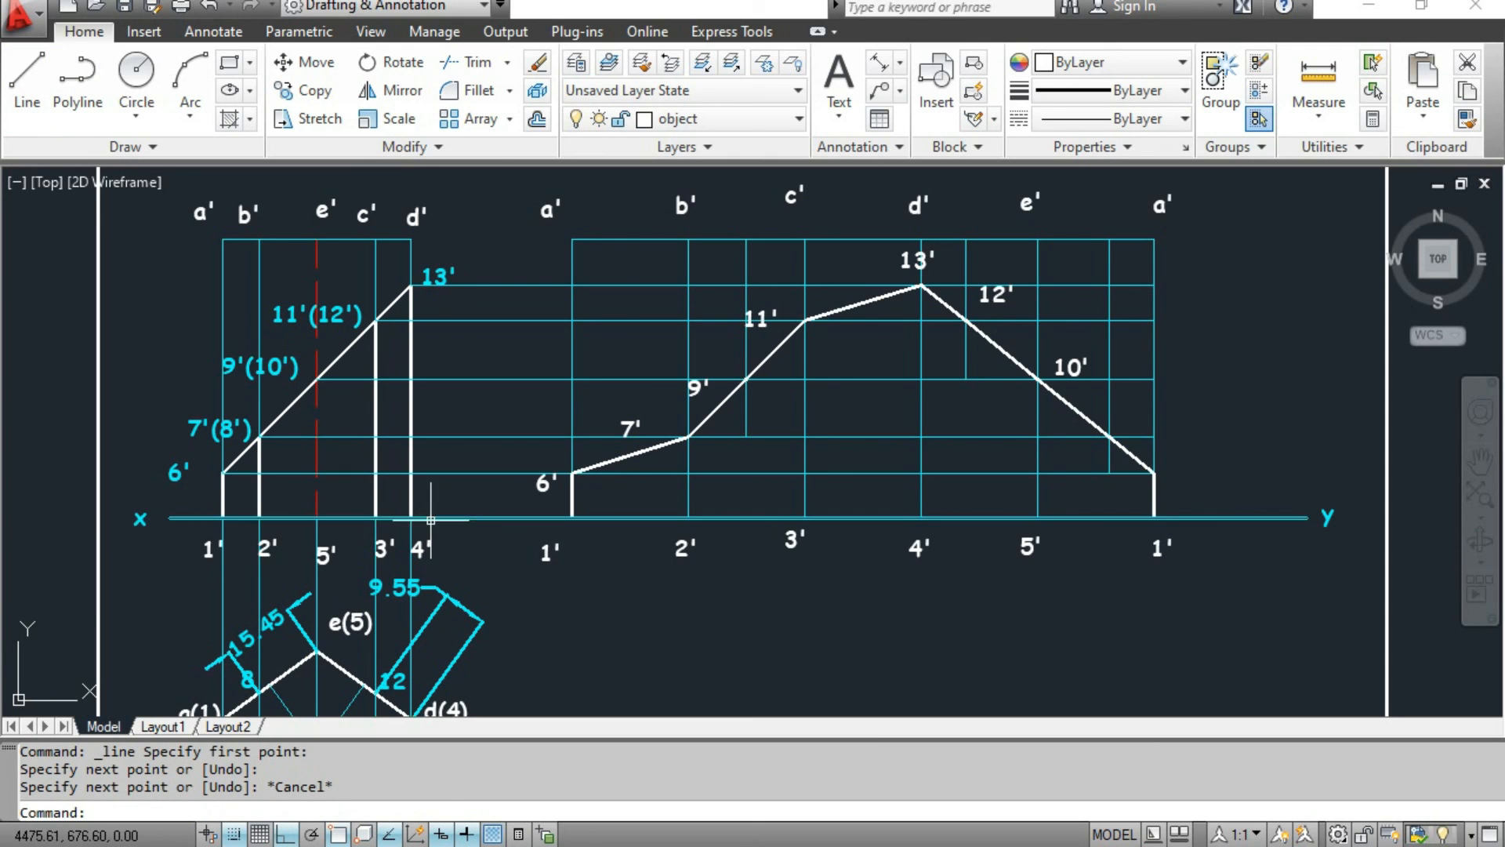
Draw the development's base line along xy from the first 1' to the final 1', and save the drawing.
click(31, 90)
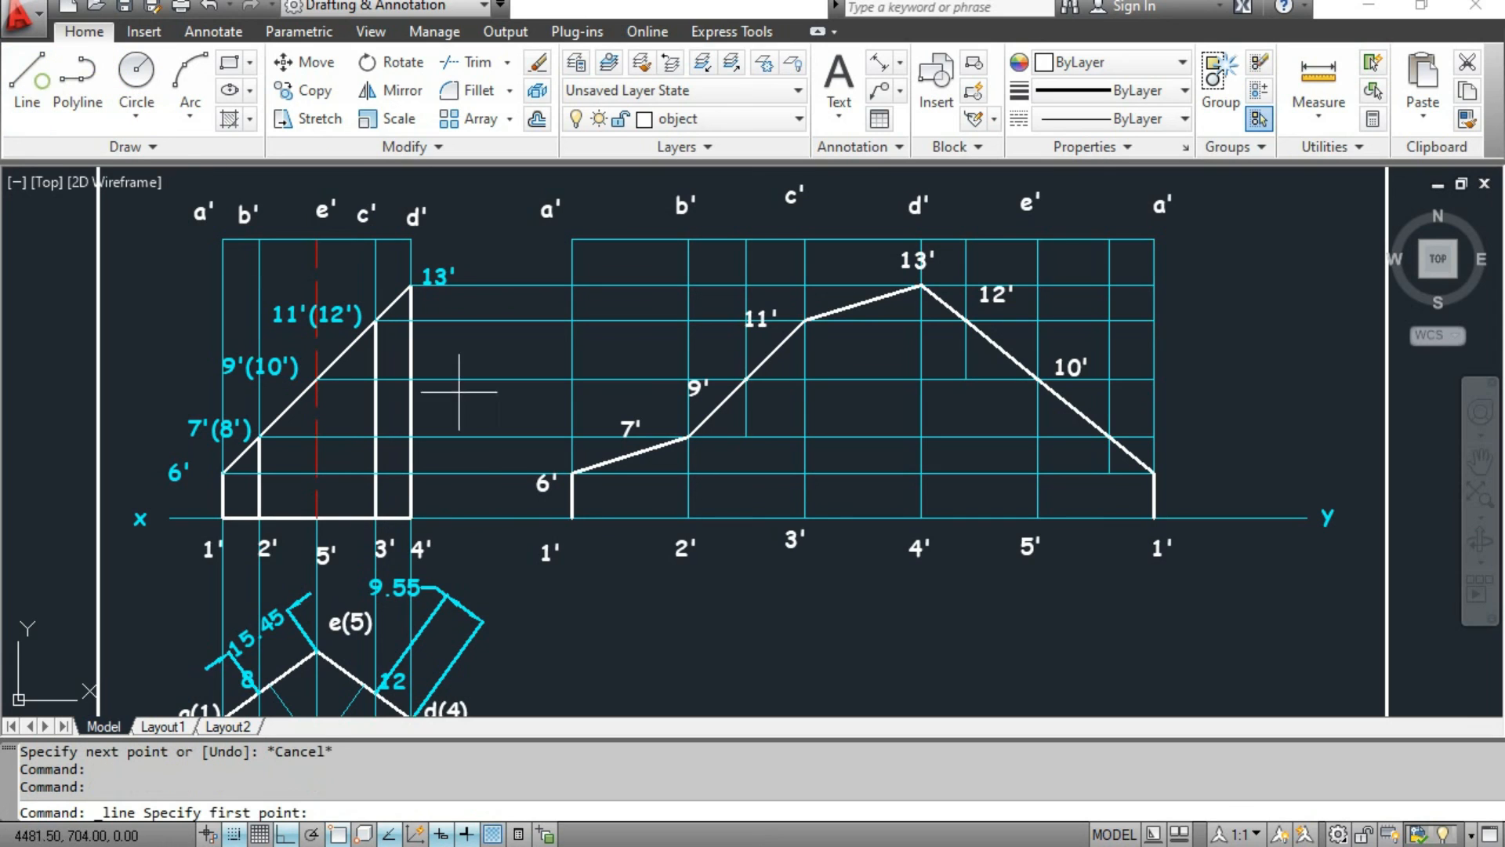
click(571, 518)
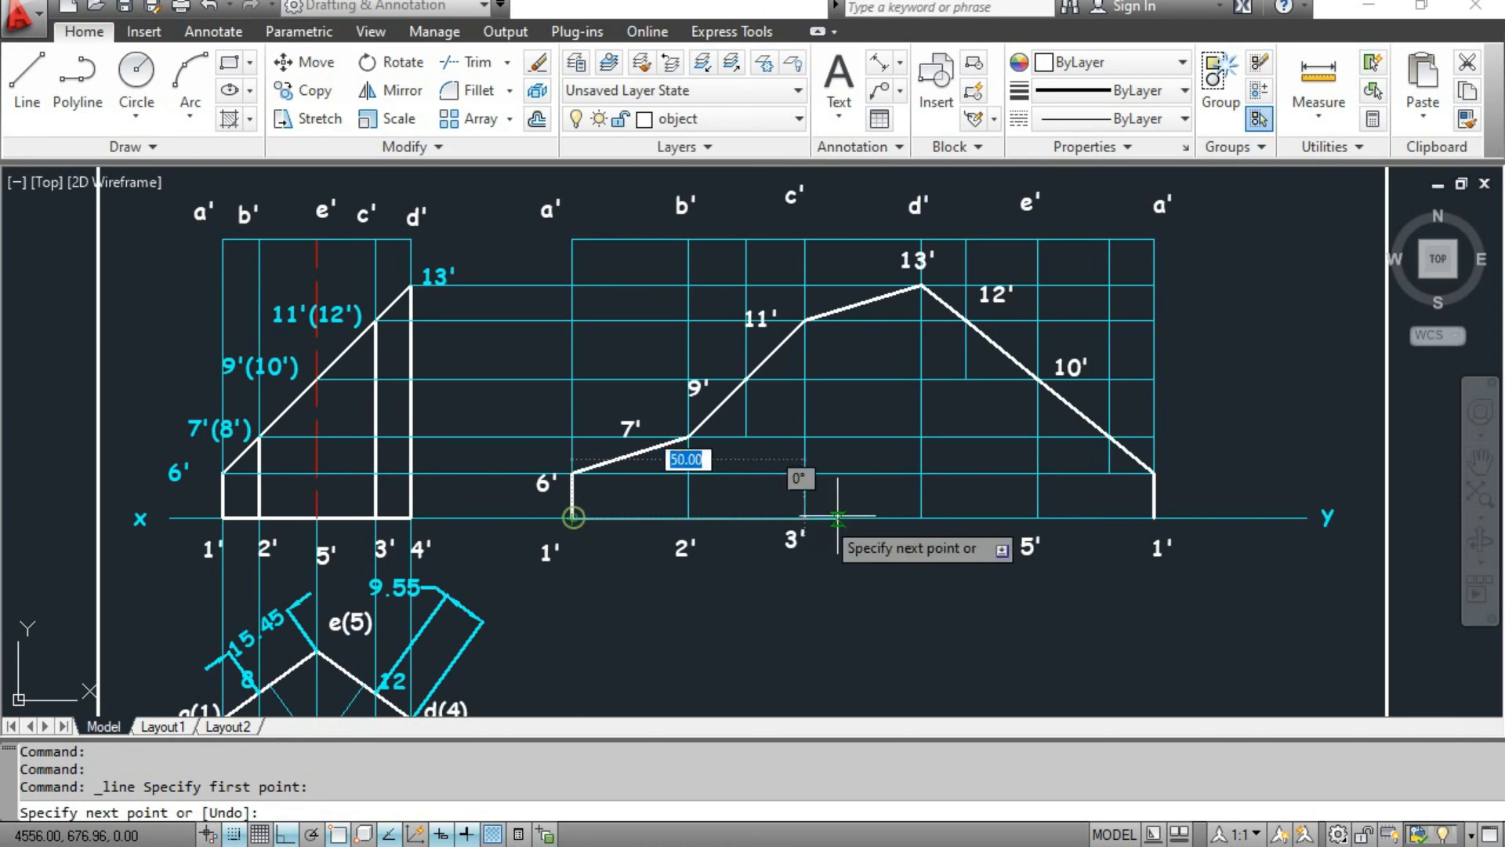
click(1153, 518)
key(Escape)
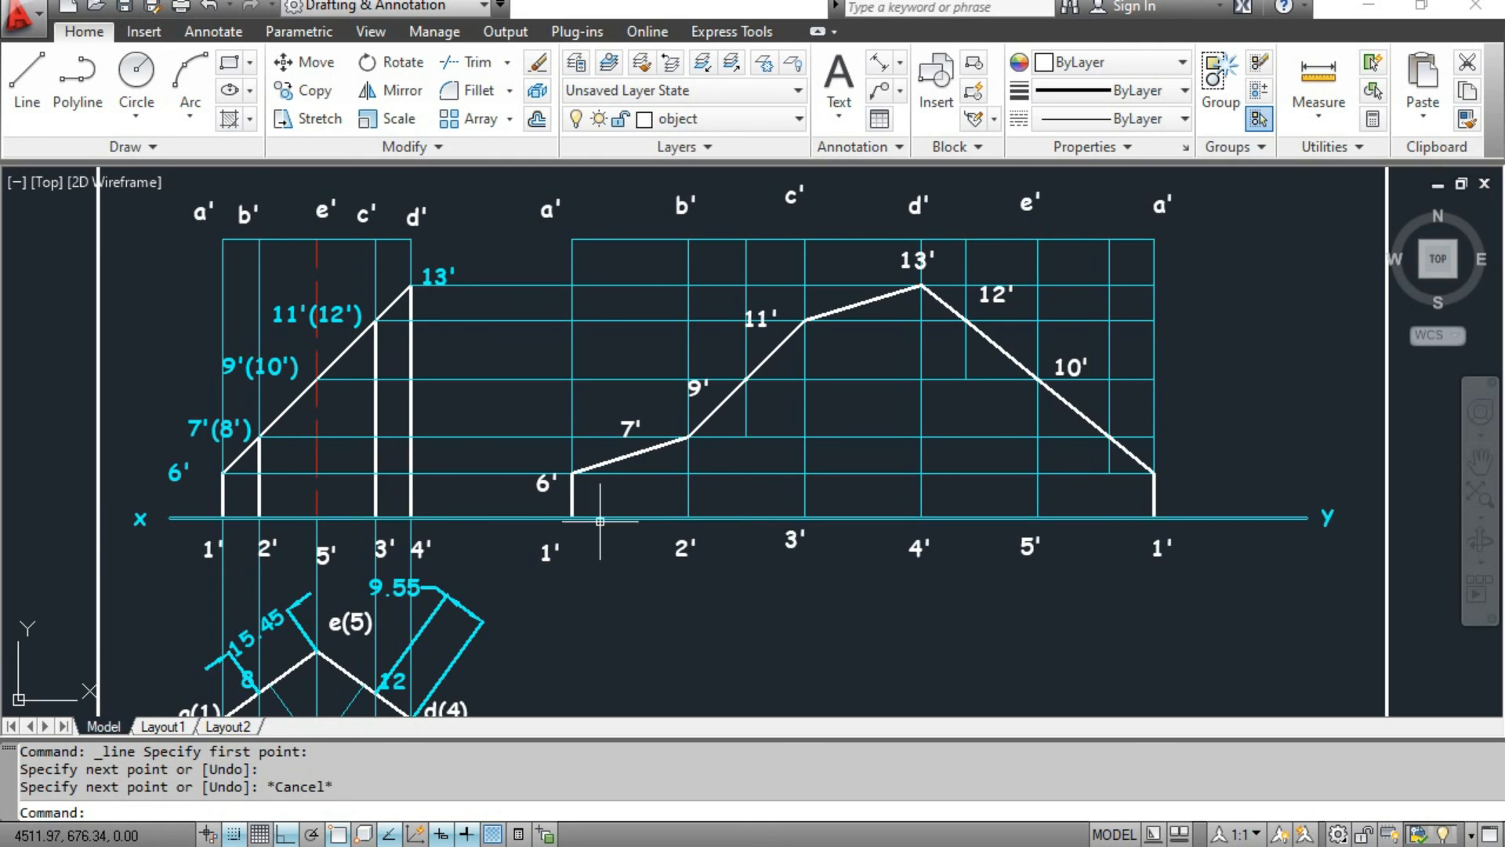
middle_drag(718, 566, 773, 537)
key(ctrl+s)
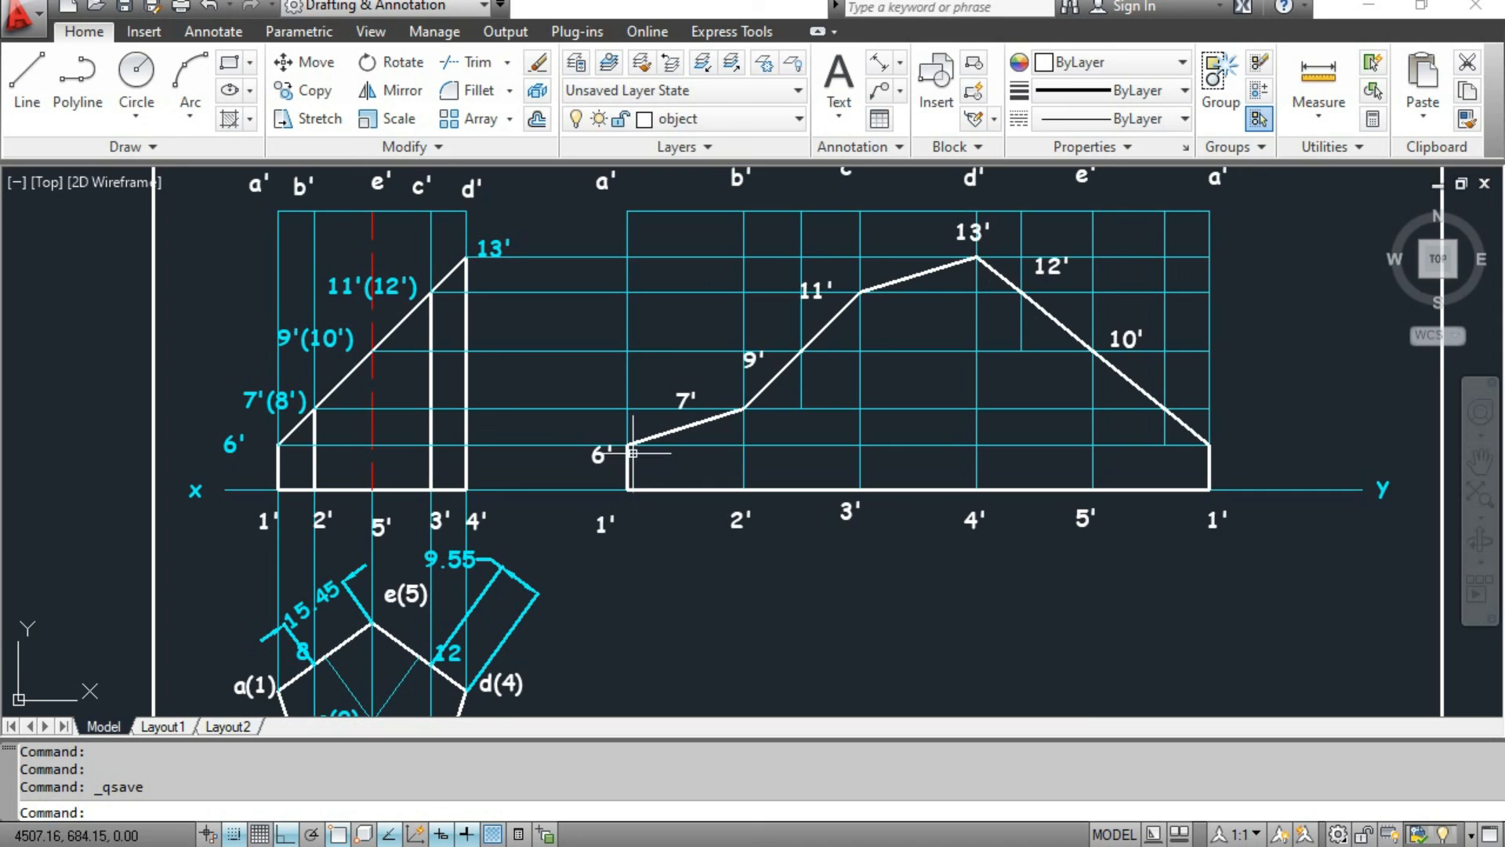
Draw the vertical fold line in the development from 2' on the base up to the cut edge at the 7'(8') level.
click(27, 79)
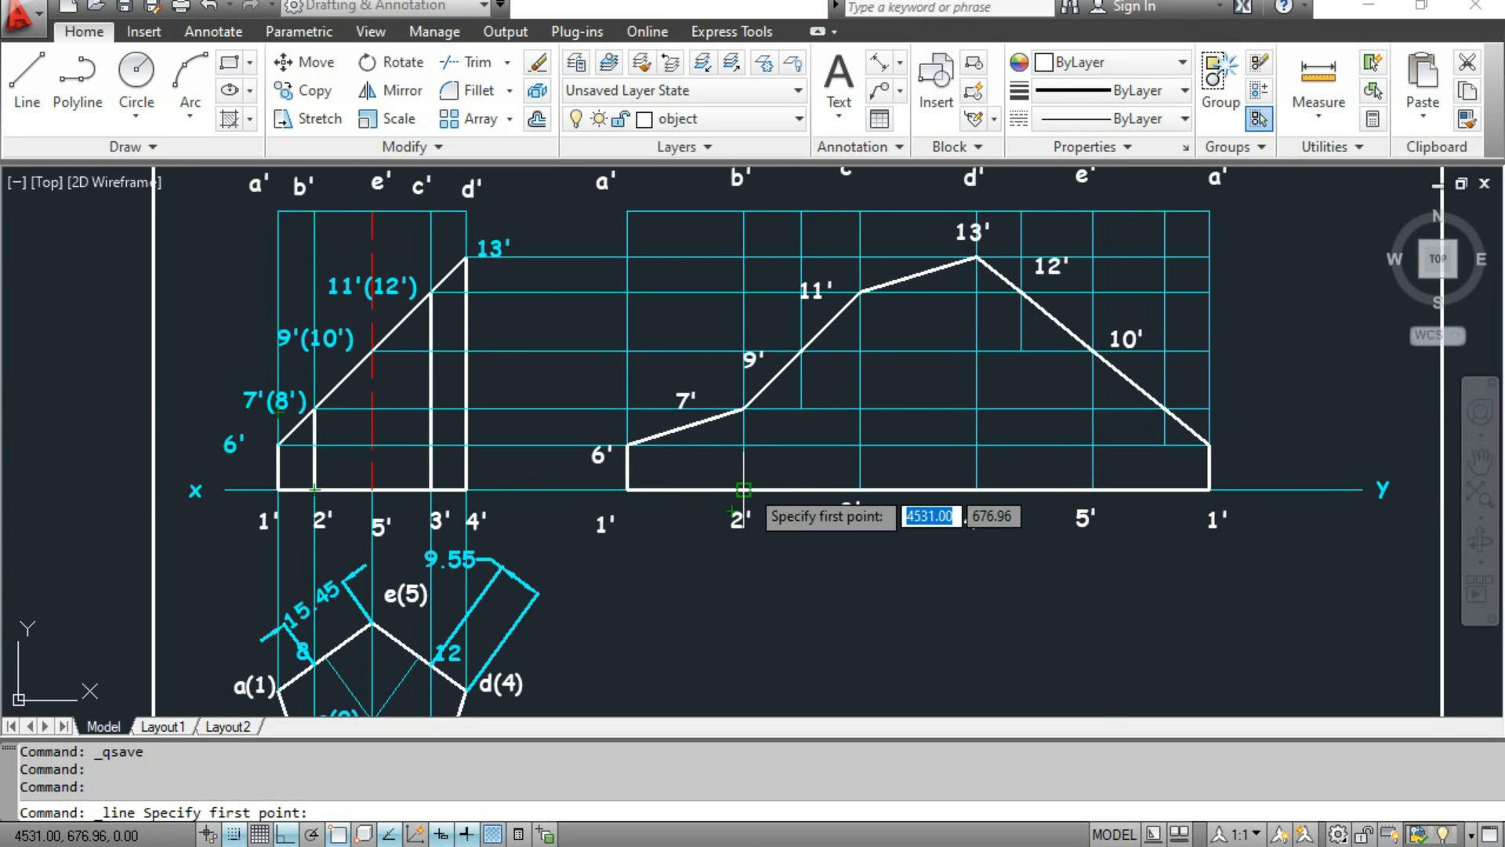
click(744, 489)
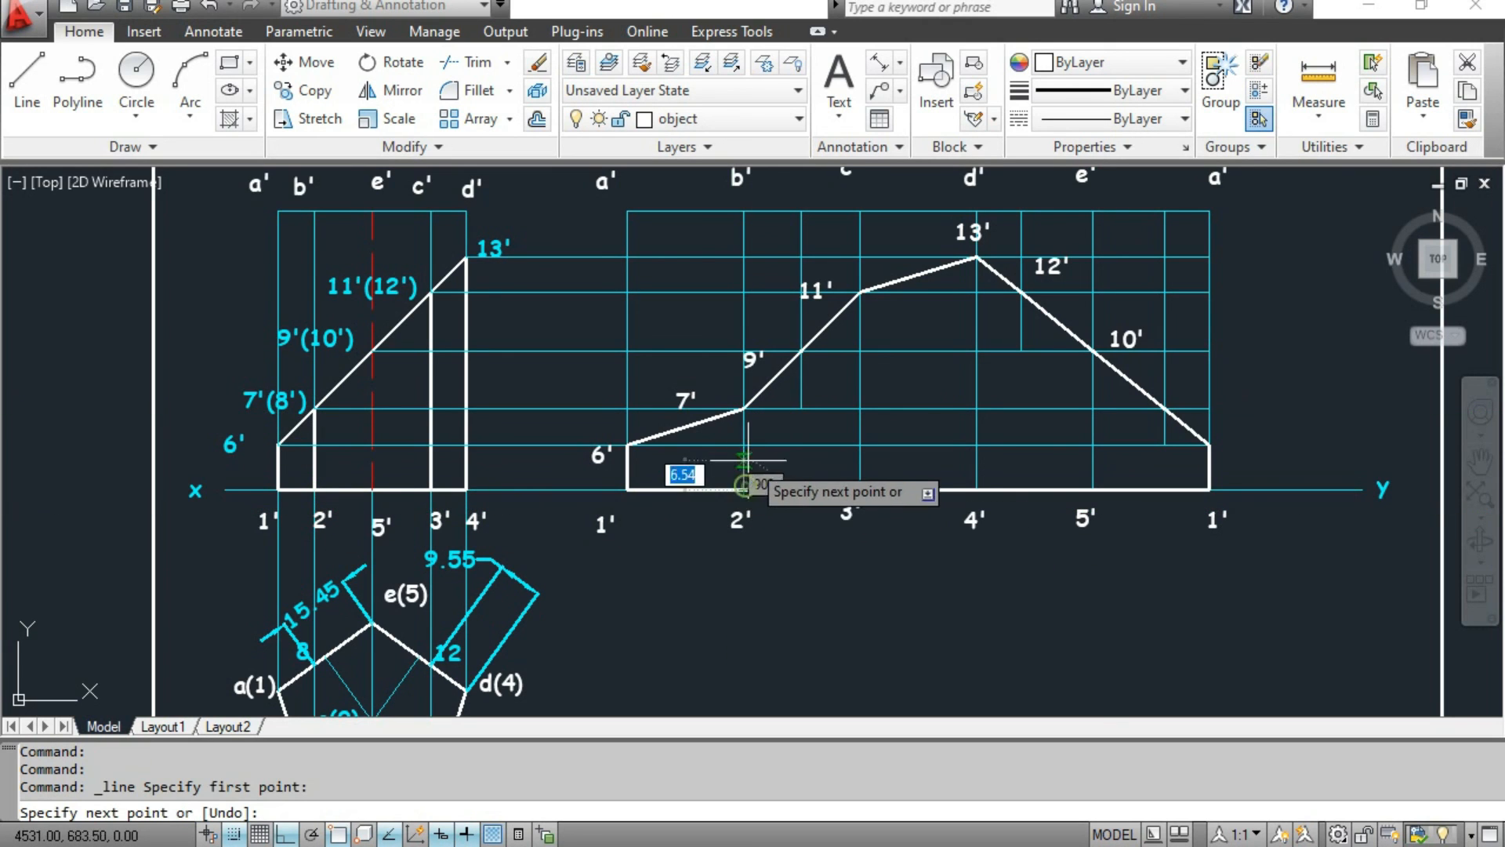
click(743, 408)
key(Escape)
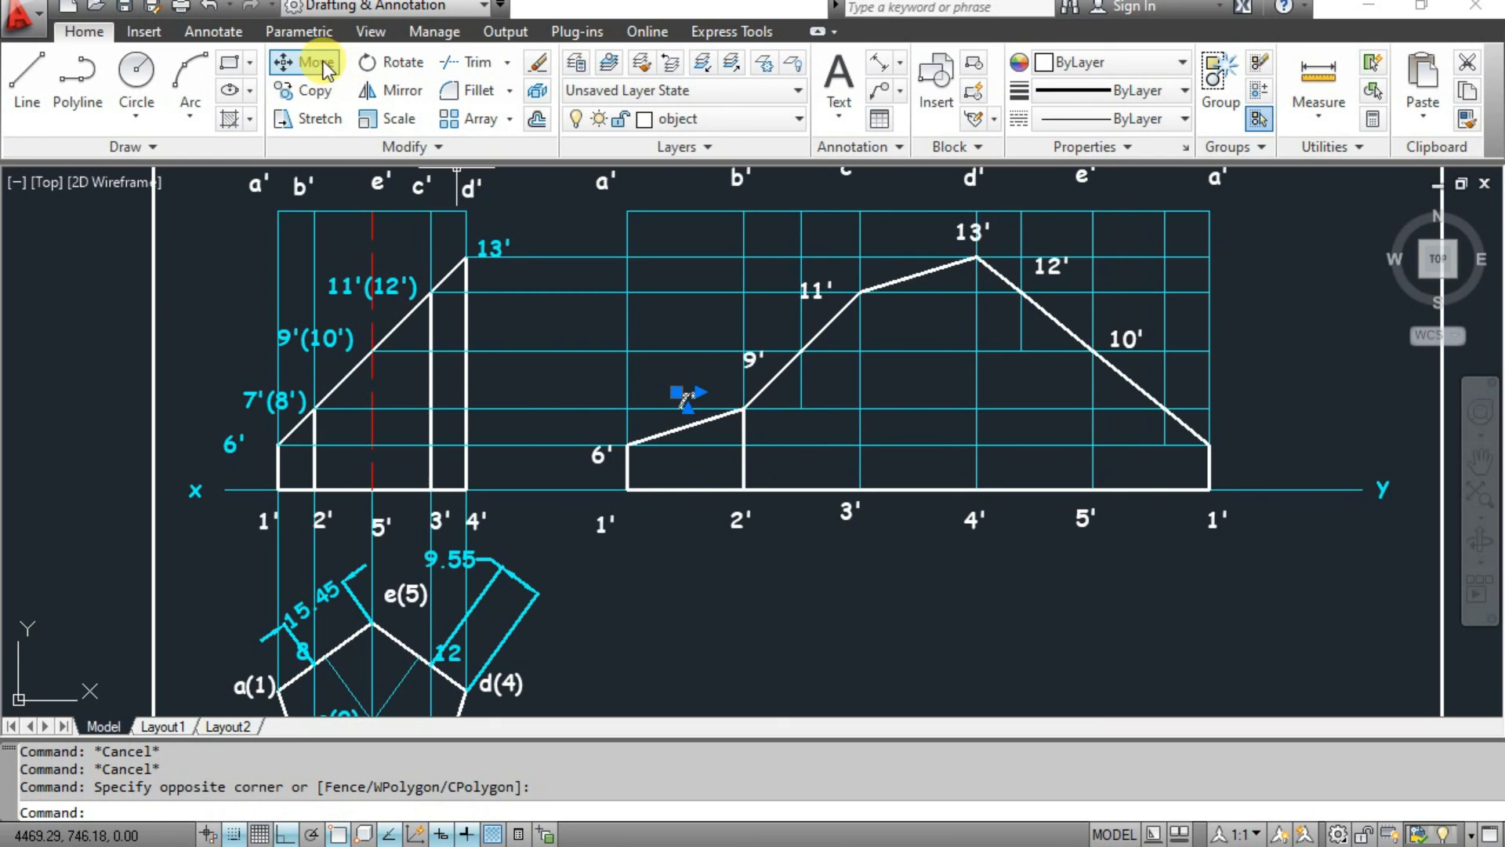
Move the development's 7' label closer to the cut edge's corner on the b'2' fold line.
click(320, 64)
click(700, 392)
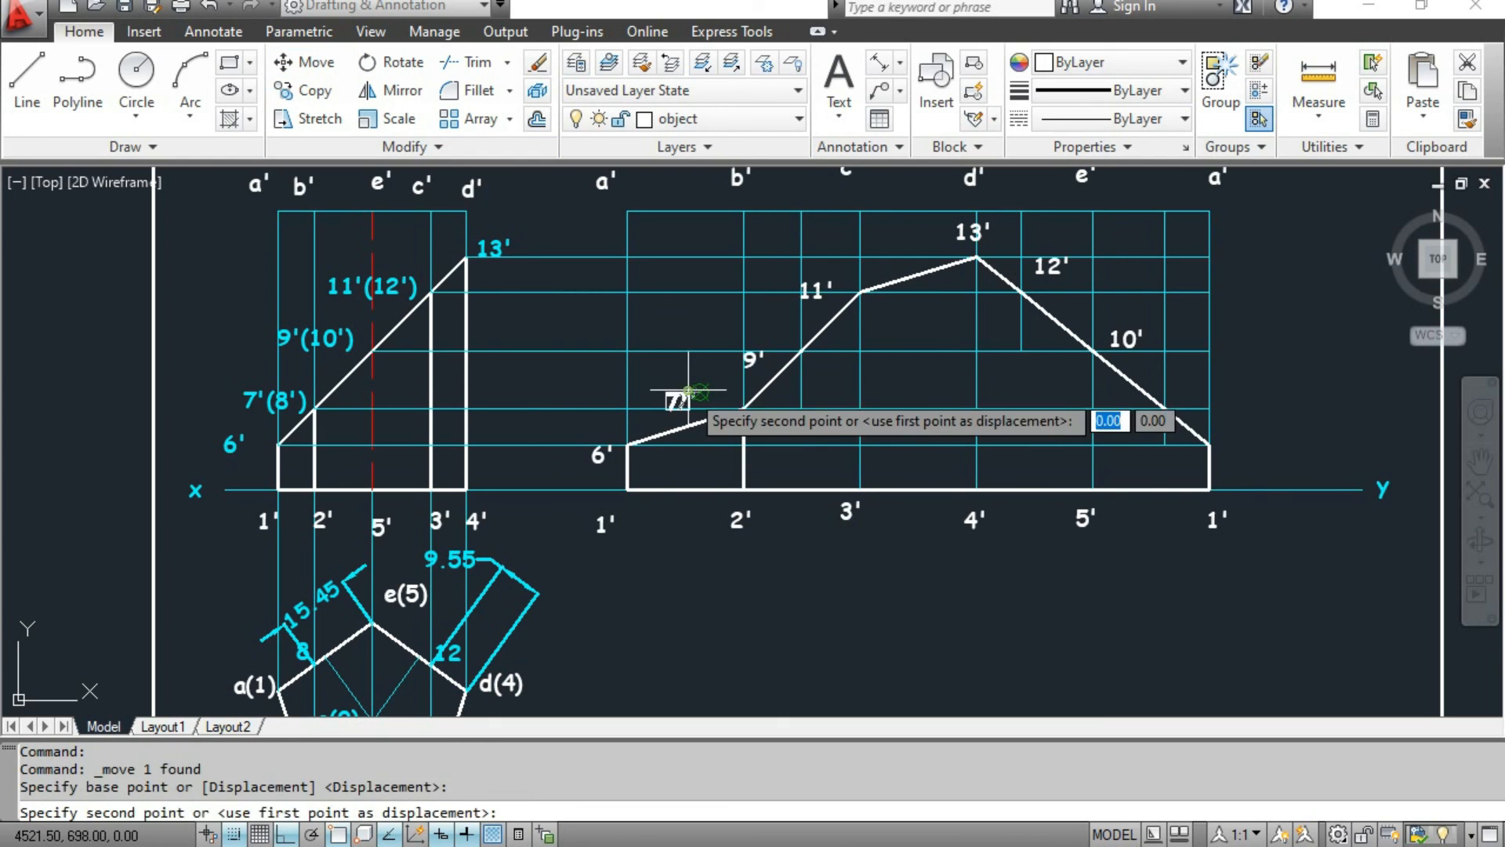
key(Escape)
key(Escape)
Draw the vertical fold line in the development from 3' on the base up to the cut edge corner at 11'.
click(26, 74)
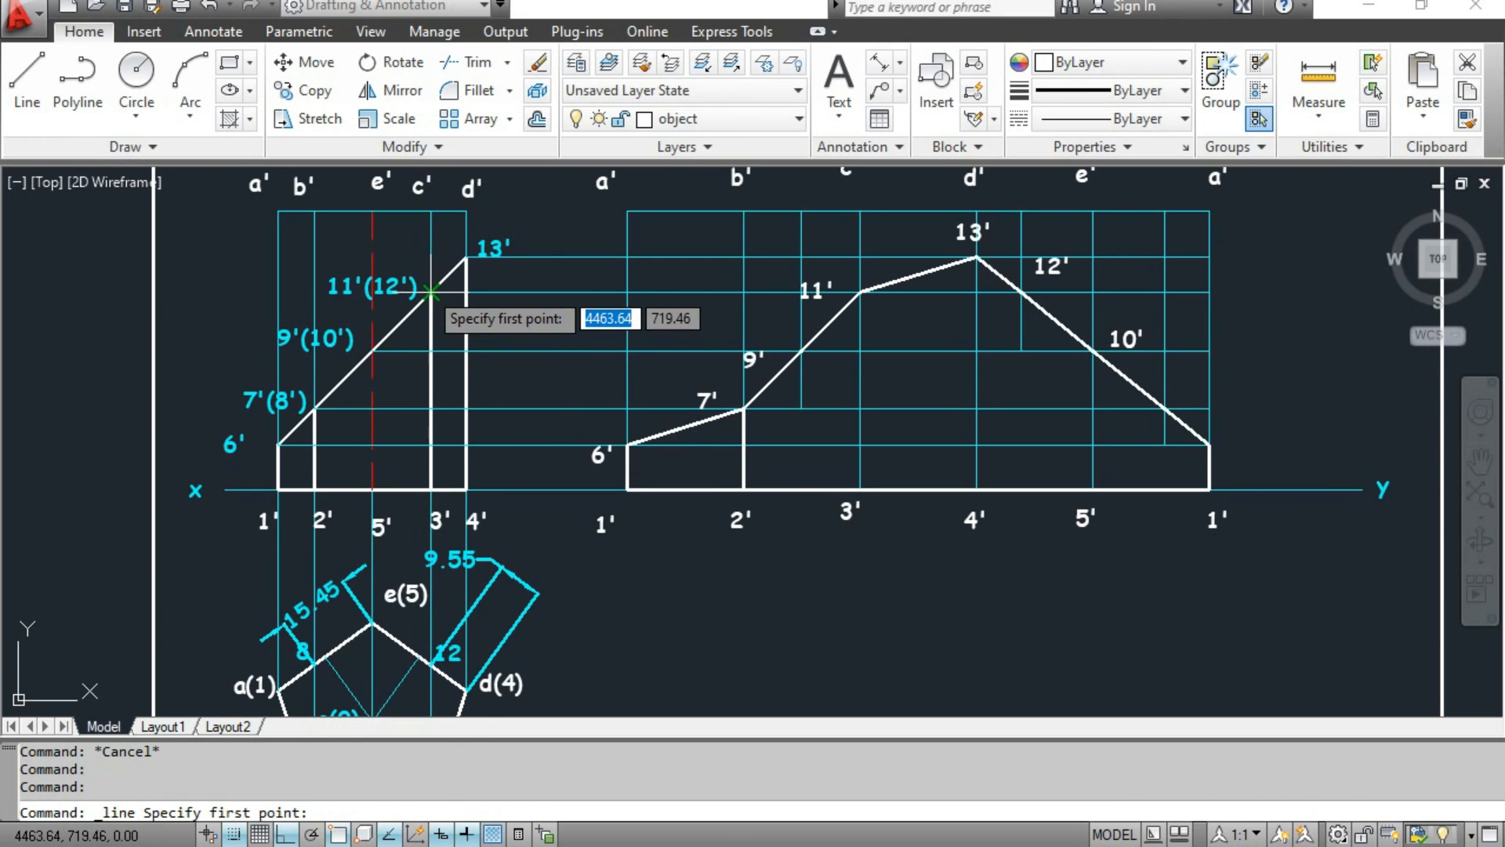
click(431, 489)
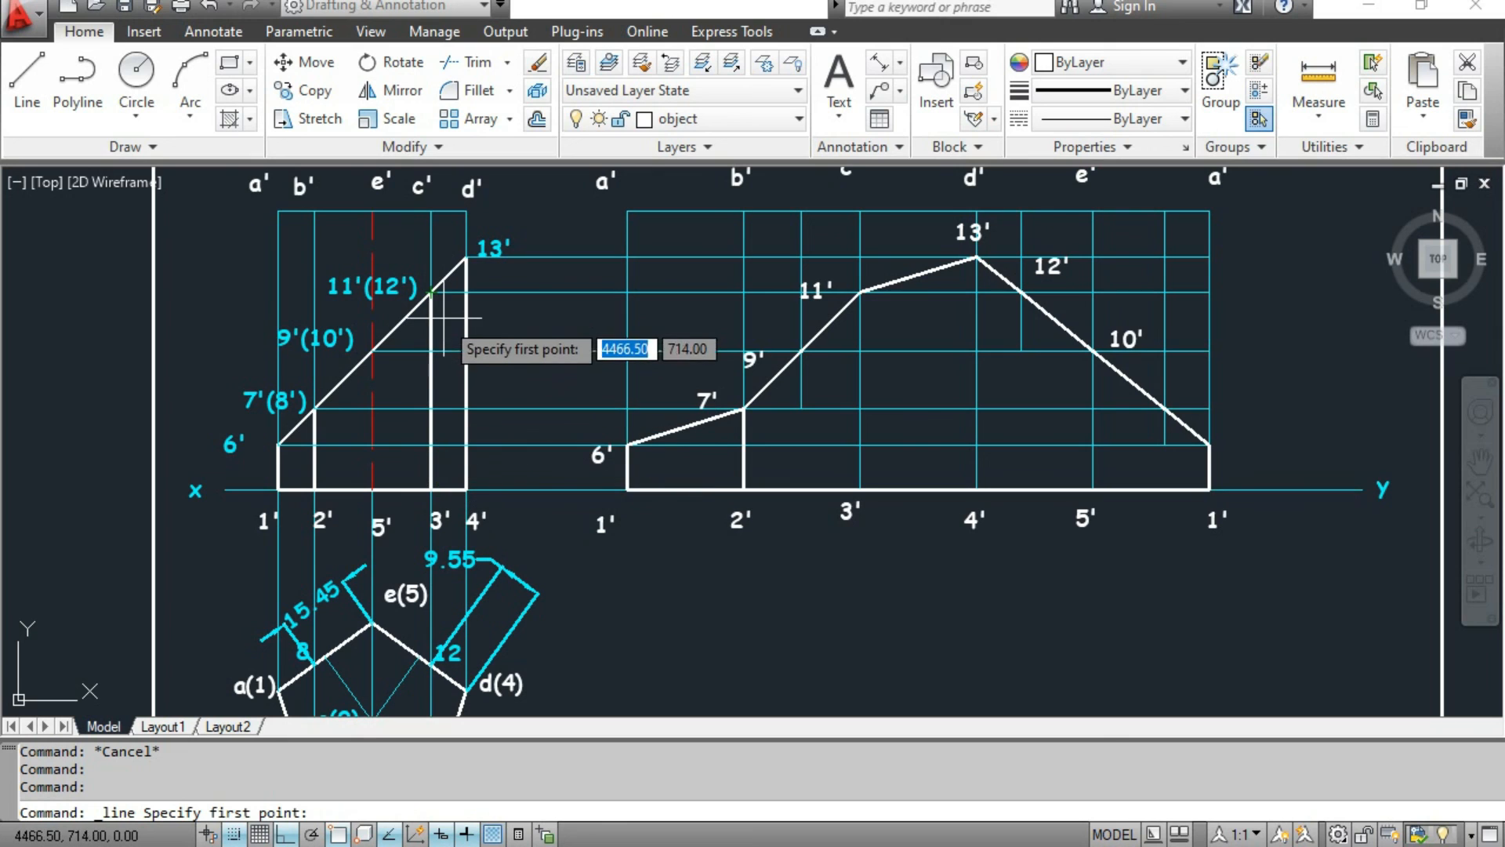
click(860, 488)
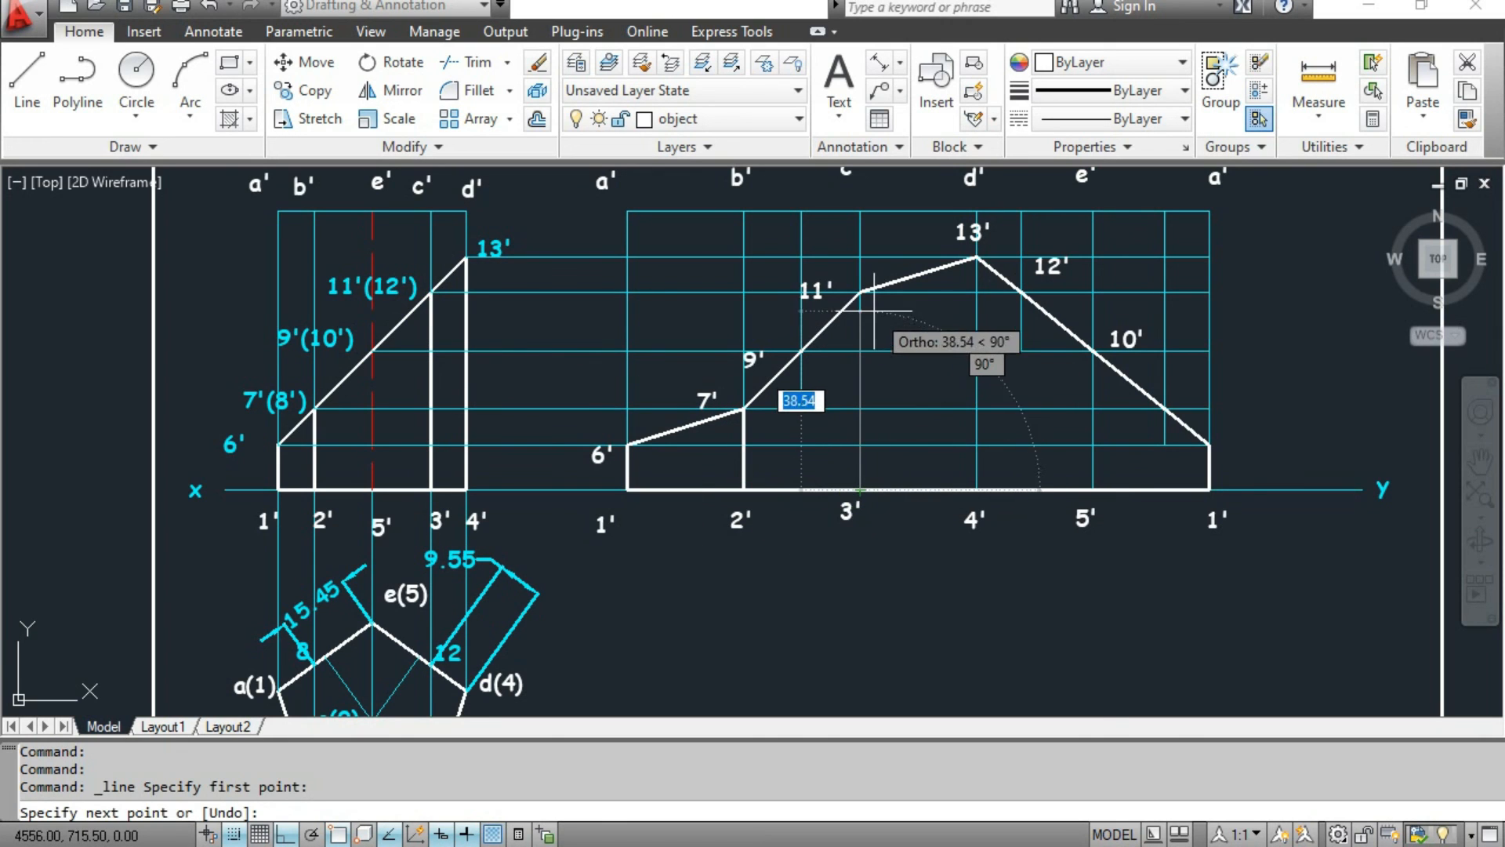
click(860, 292)
key(Escape)
key(Escape)
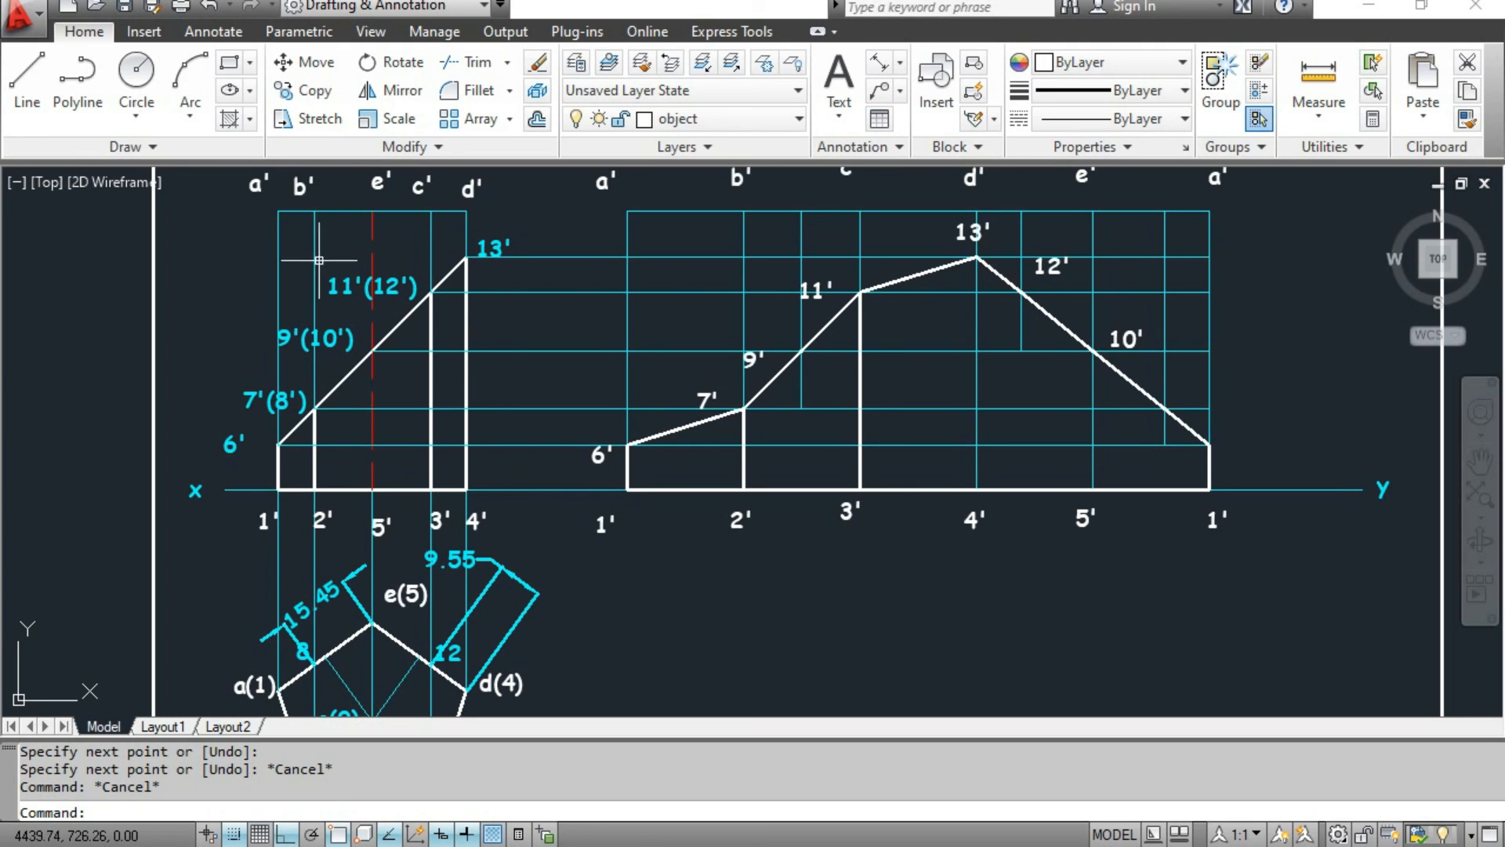
Draw the vertical fold line in the development from 4' on the base up to the peak at 13'.
click(16, 69)
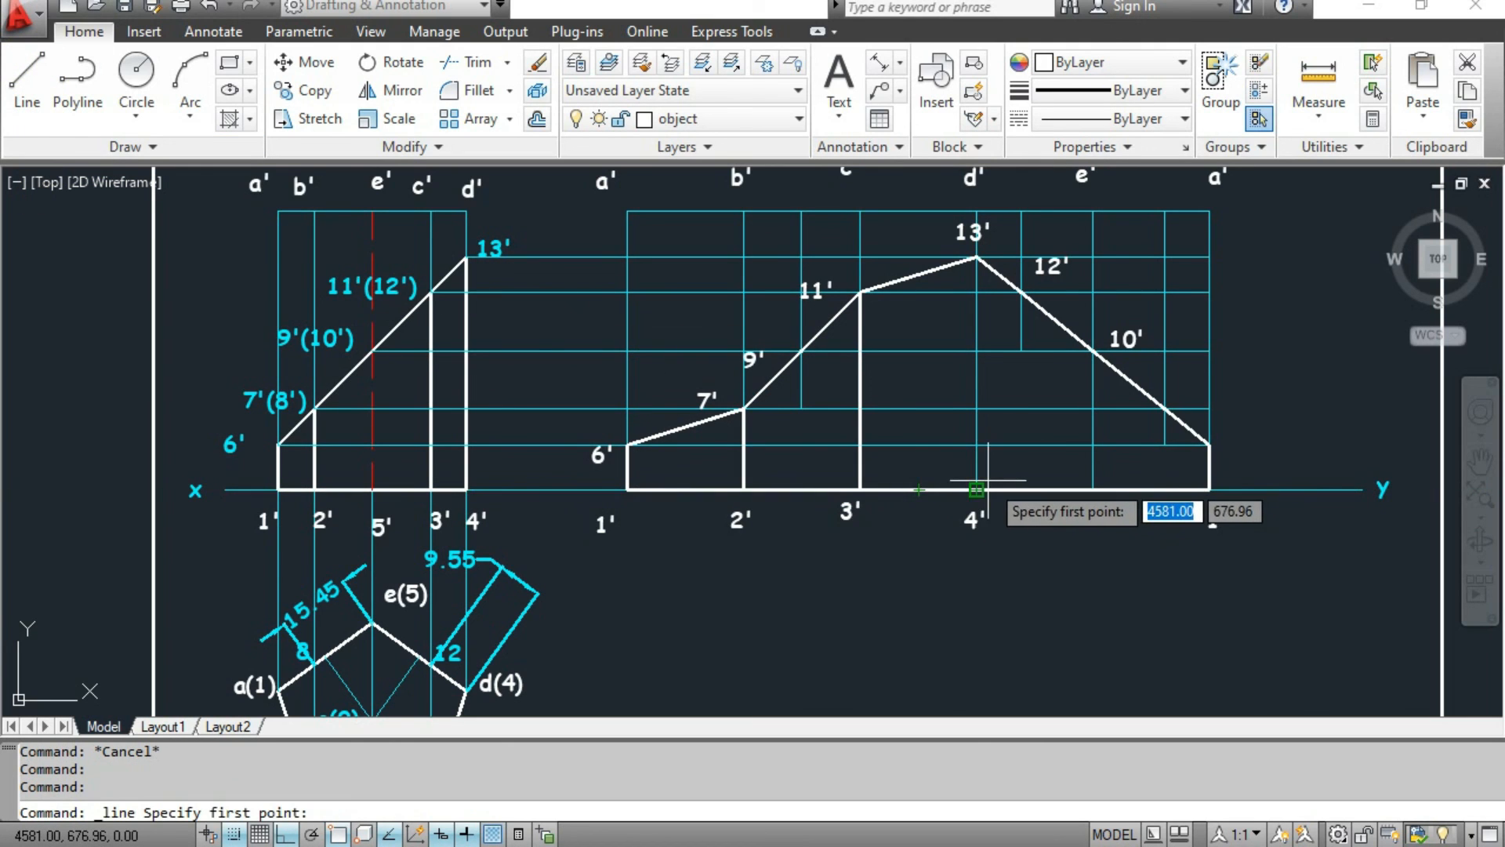
click(977, 489)
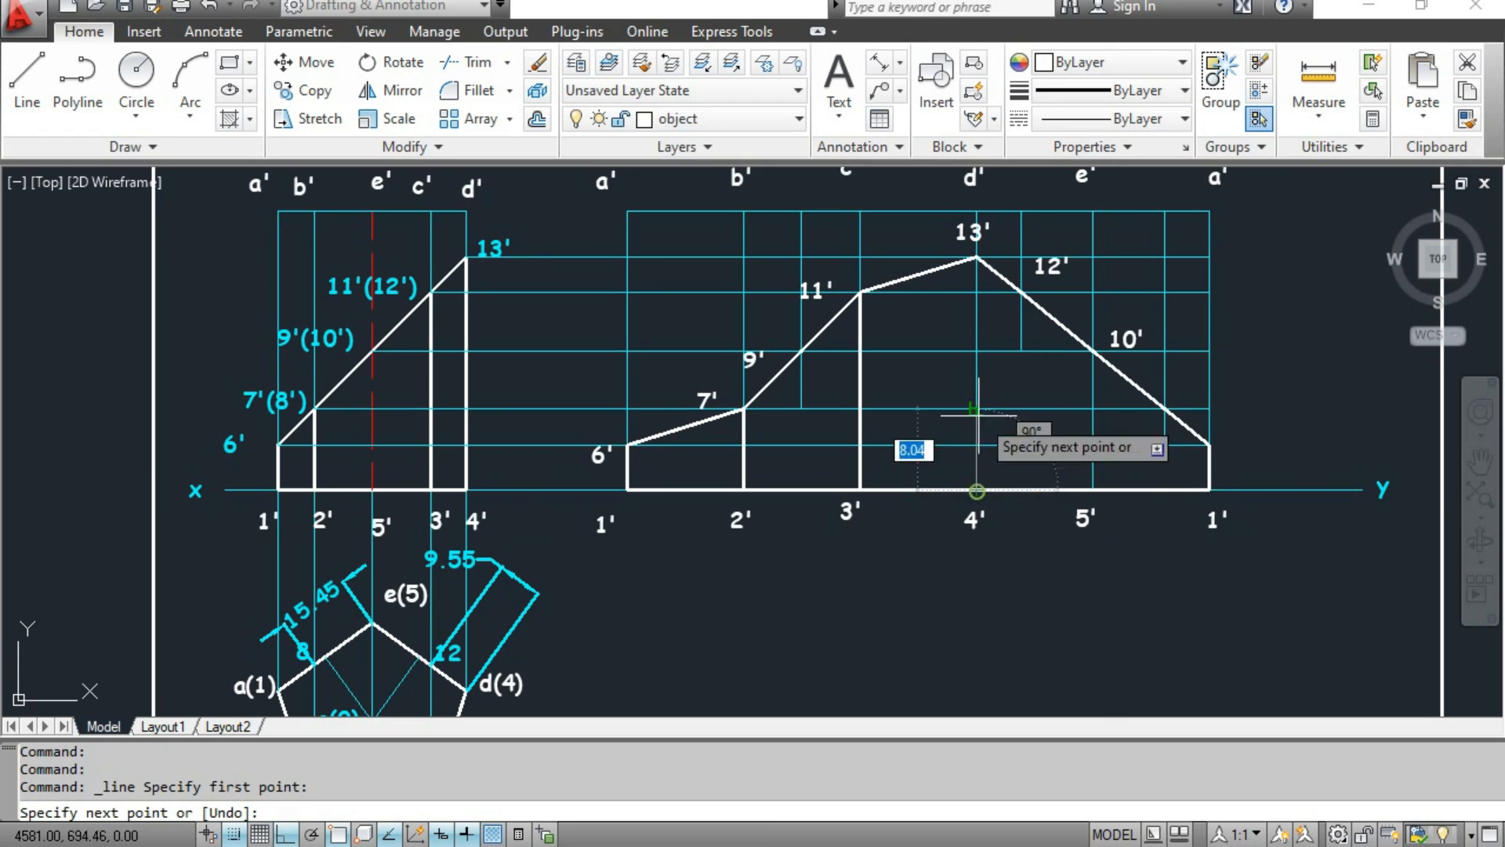
click(977, 255)
key(Escape)
key(Escape)
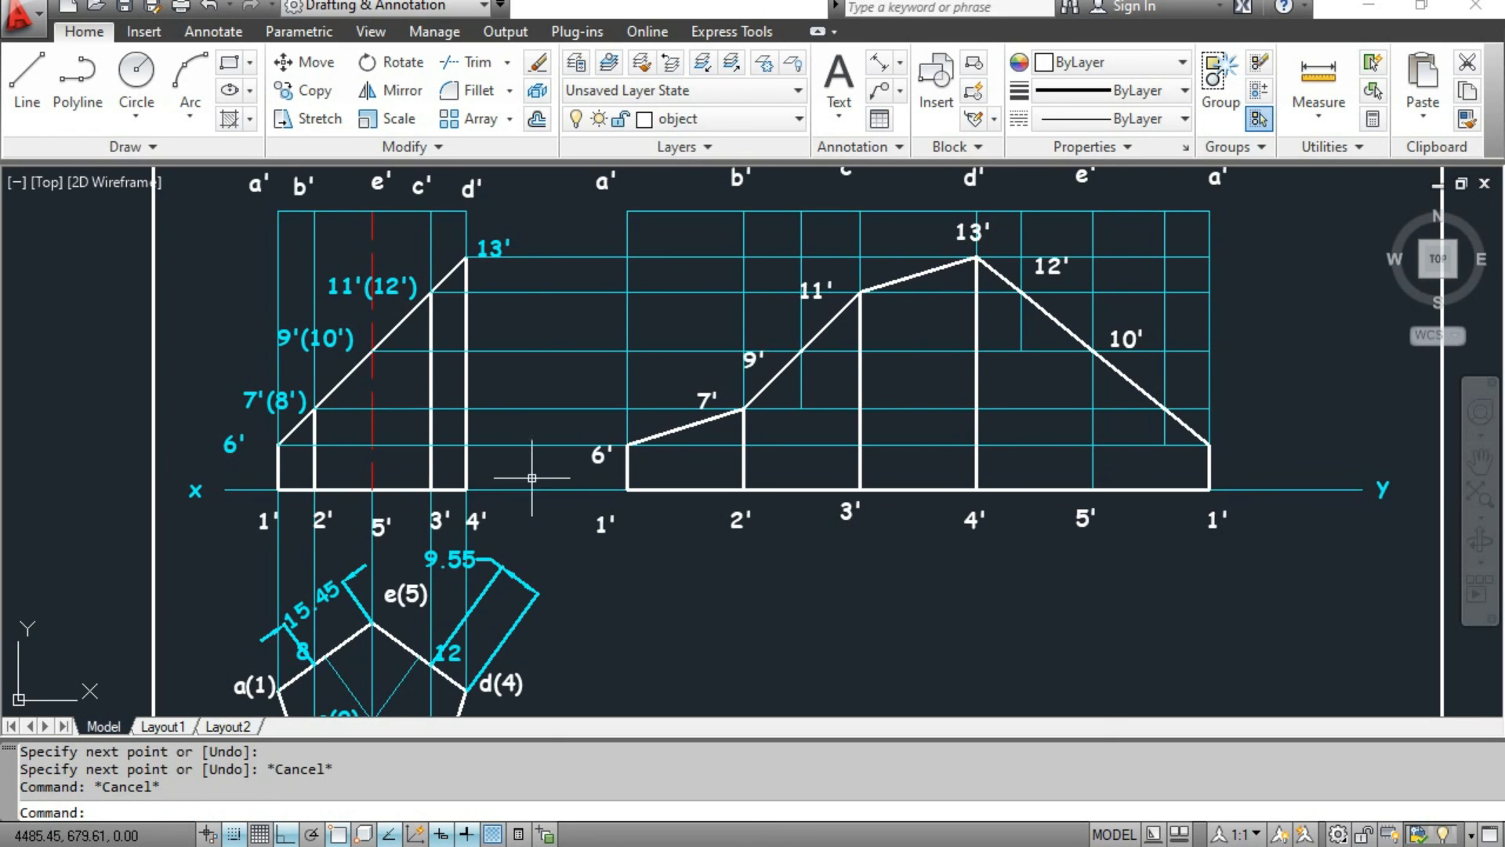
Draw the vertical fold line in the development from 5' on the base up to 10' on the cut edge, and save the drawing.
middle_drag(399, 527, 390, 343)
middle_drag(363, 420, 377, 588)
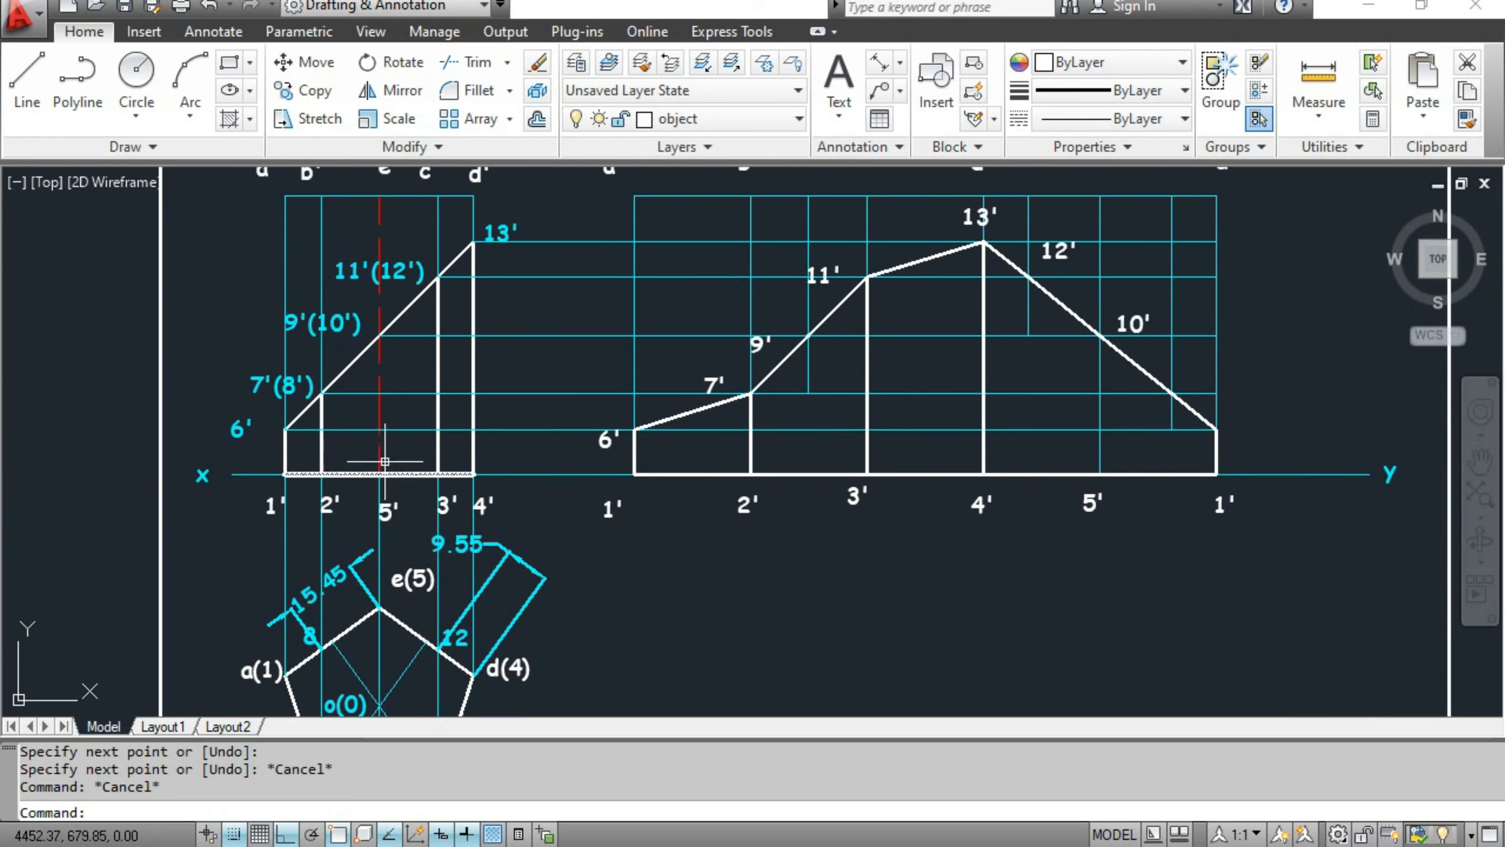
key(Escape)
key(Escape)
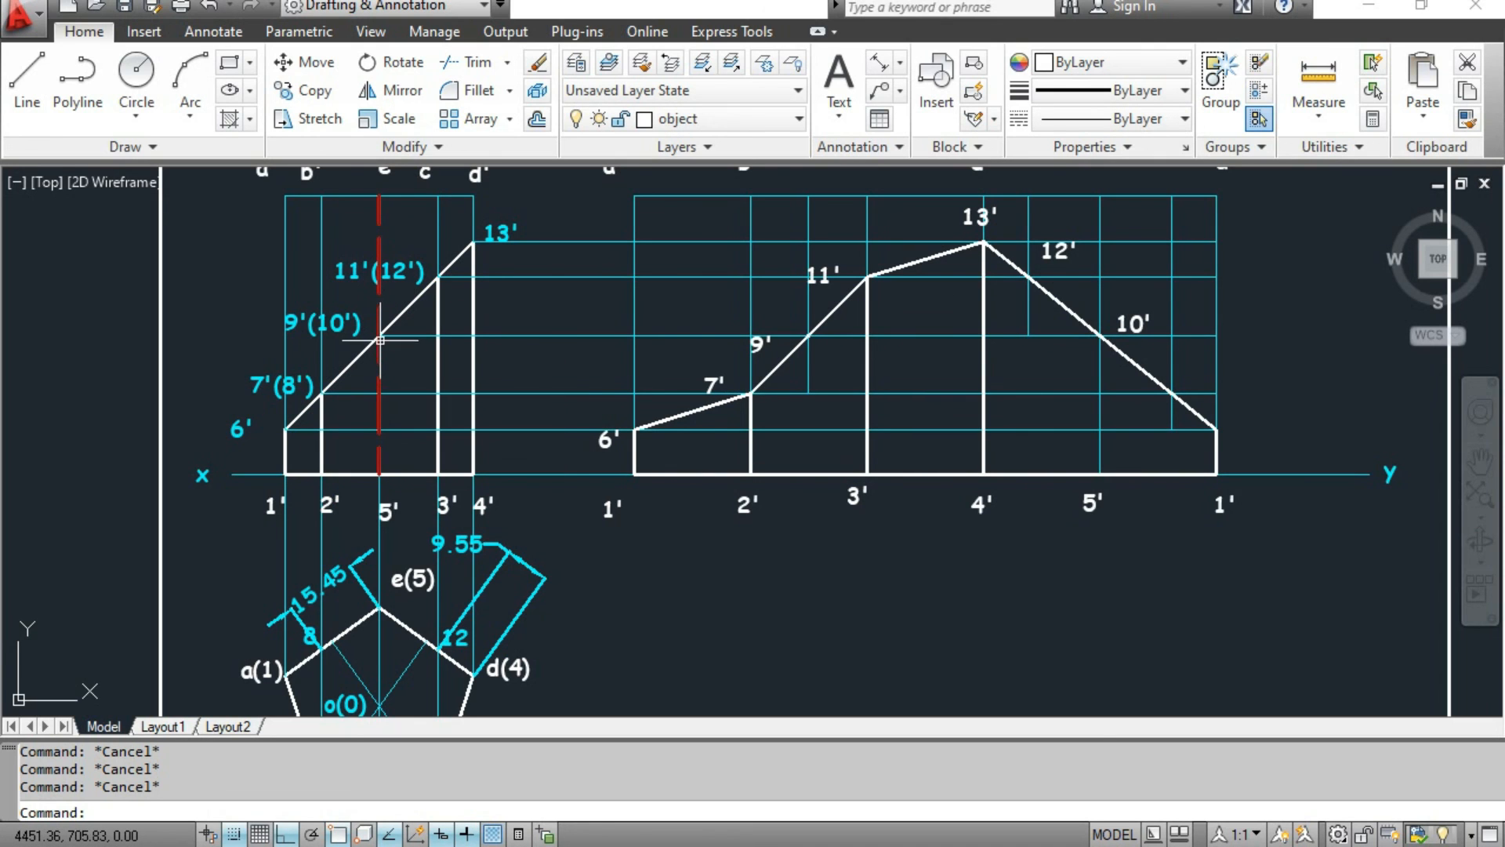
click(26, 83)
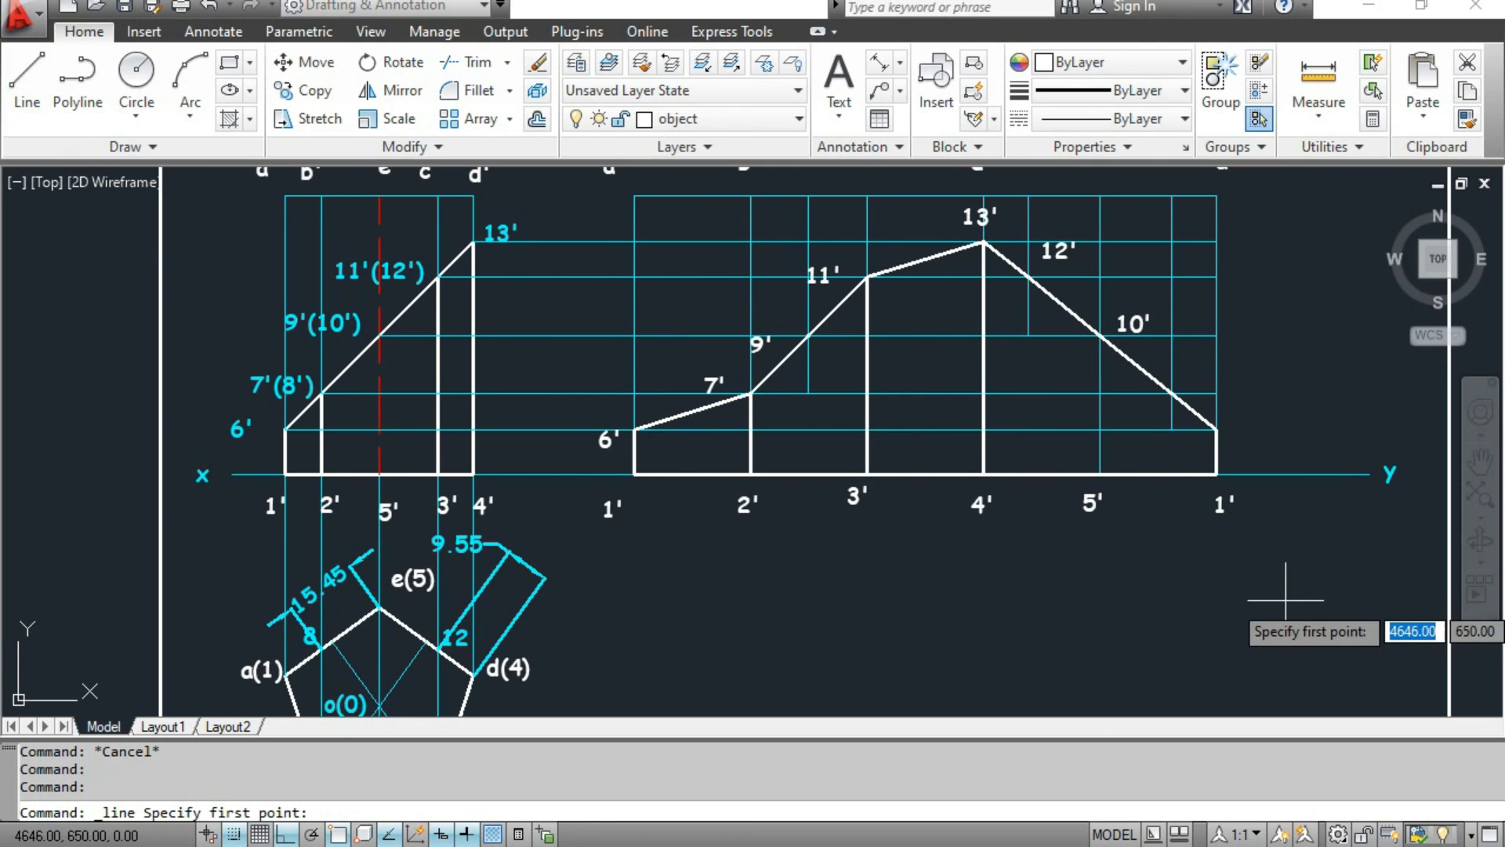
click(1102, 473)
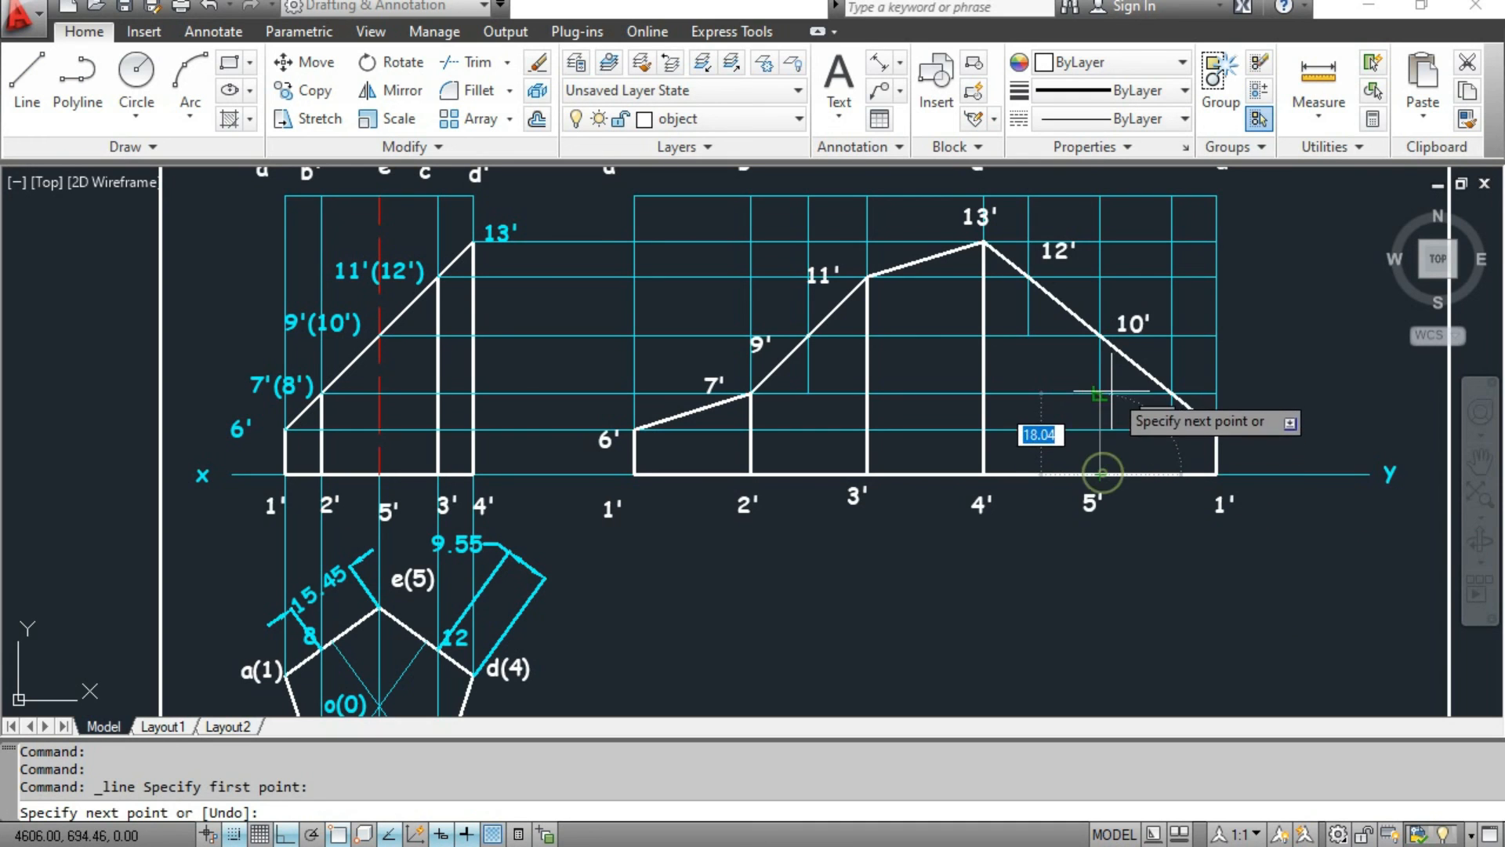
key(Escape)
key(ctrl+s)
scroll(1113, 588, up, 2)
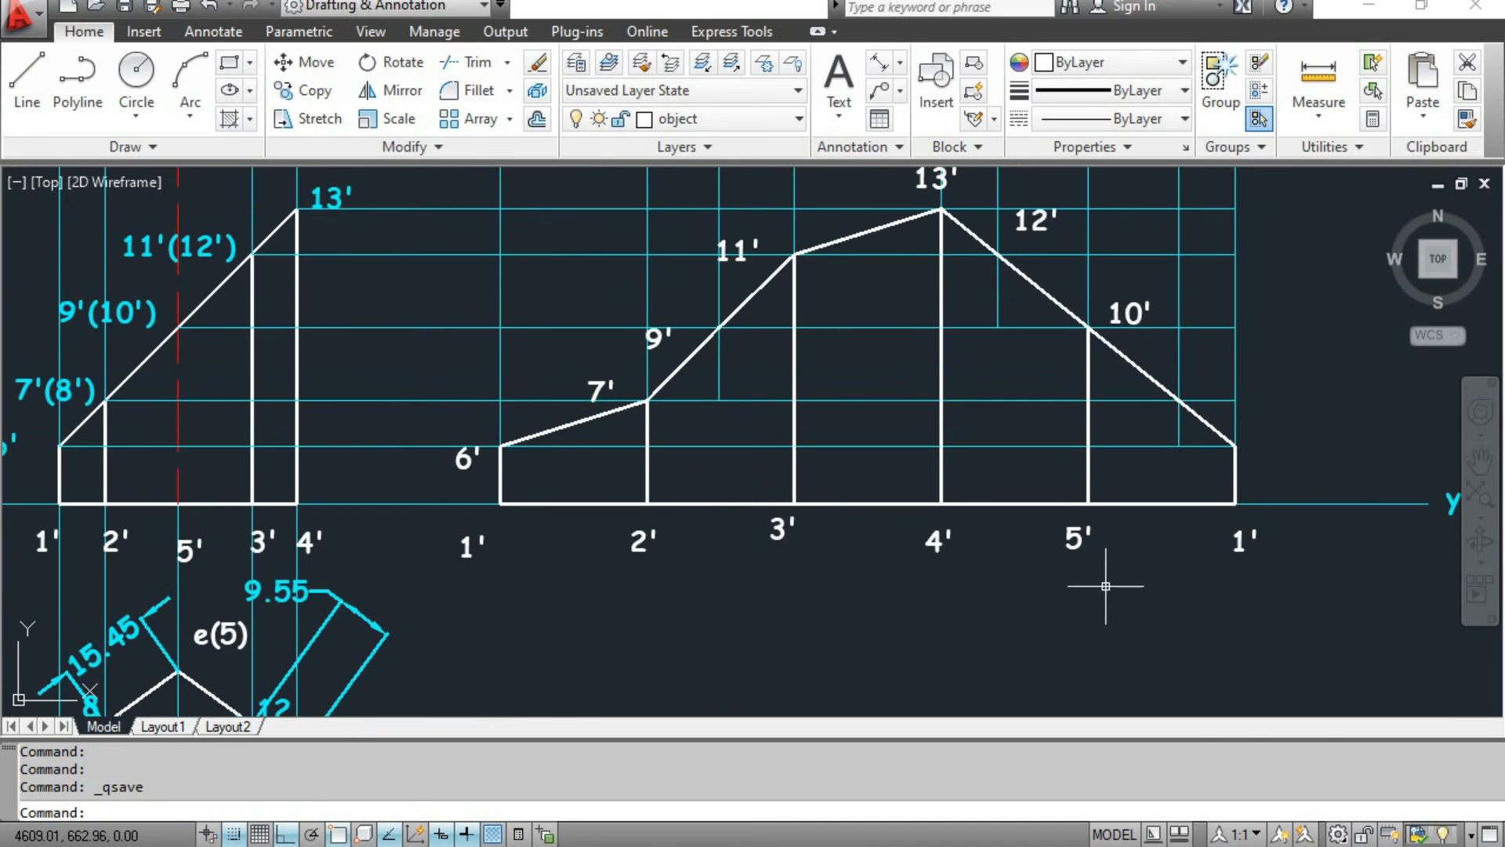
scroll(1105, 585, down, 2)
middle_drag(1105, 586, 1051, 487)
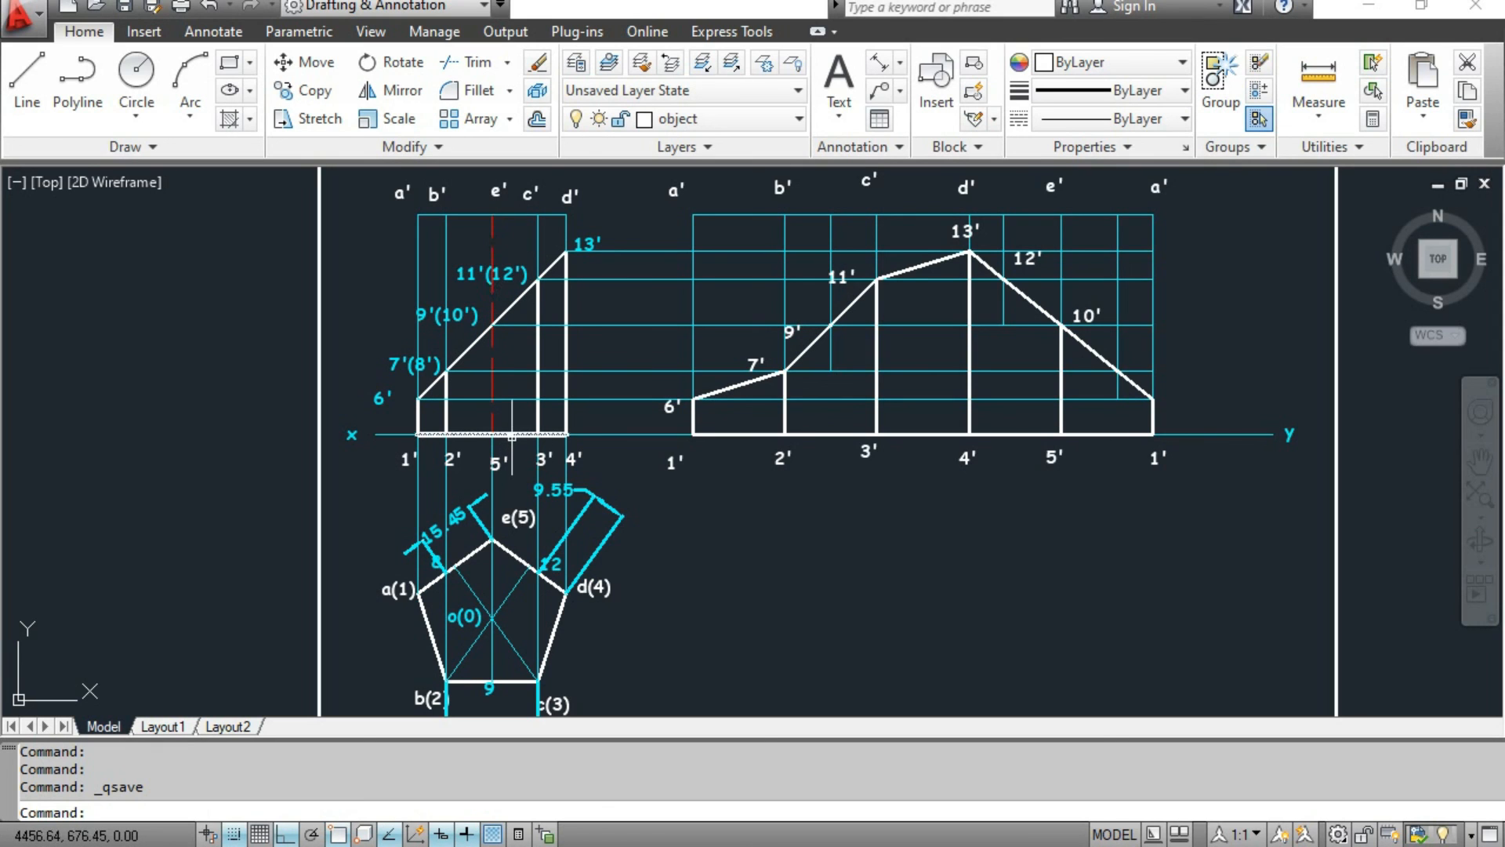
scroll(884, 511, down, 1)
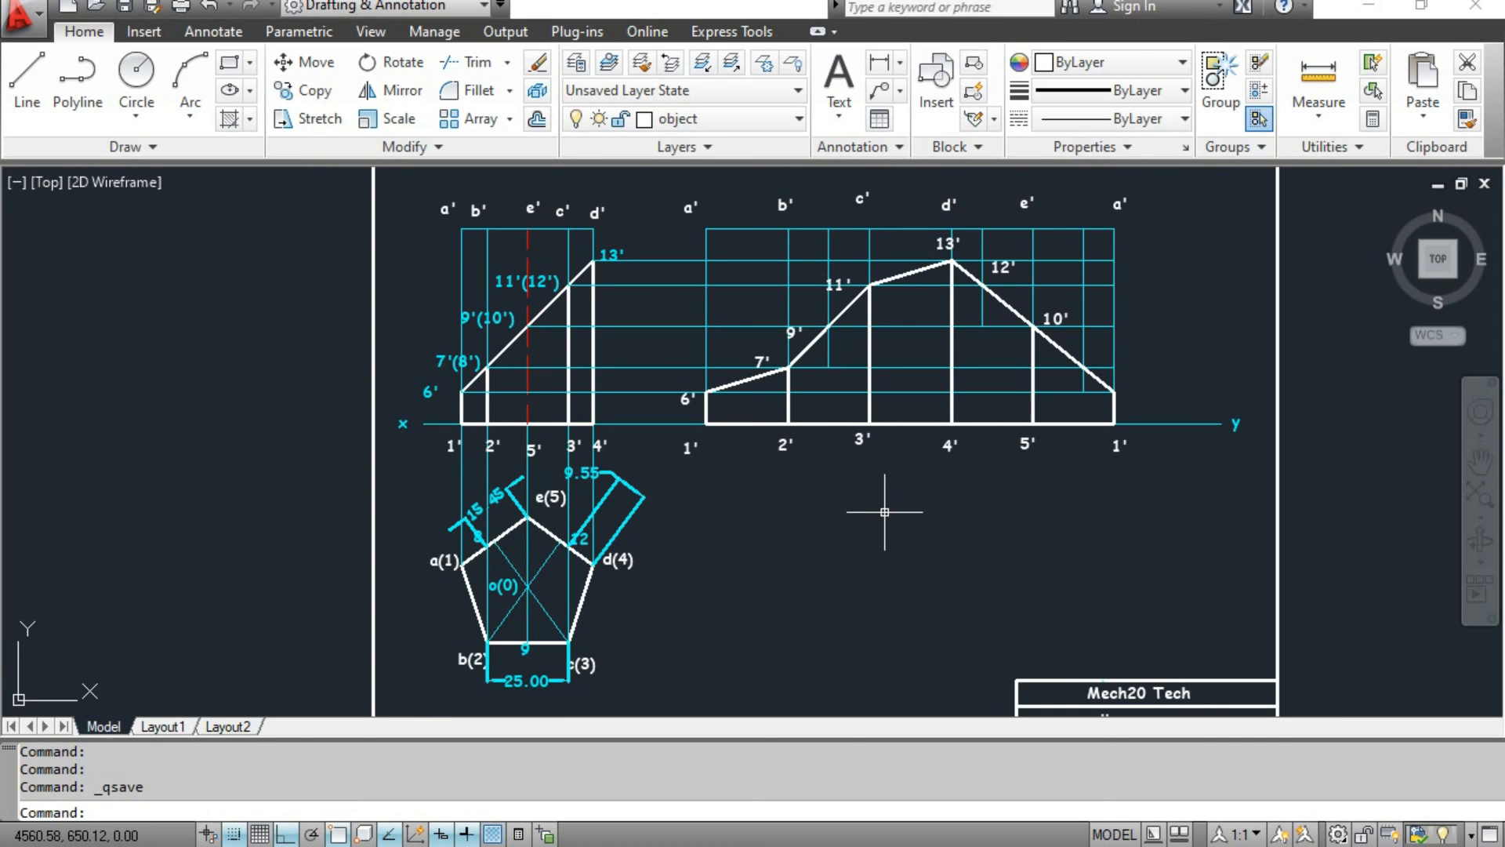